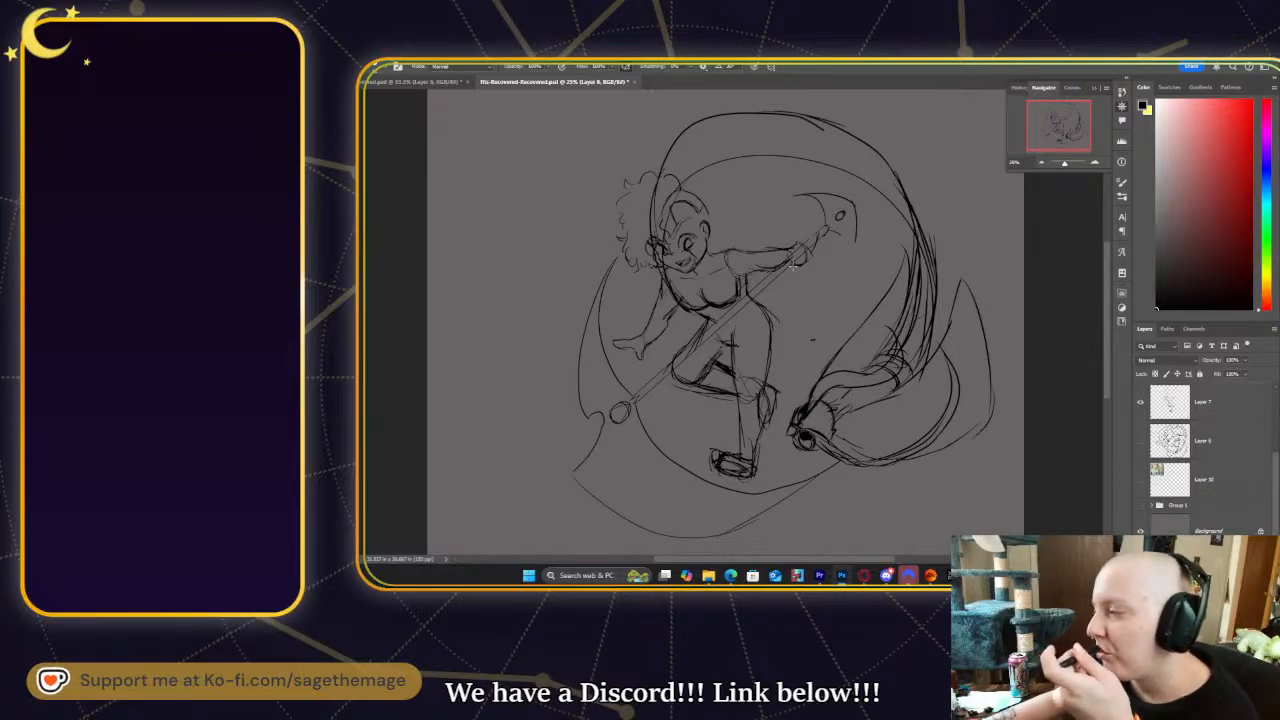
# - Close the other recovered document containing the character reference without saving its changes
pyautogui.click(463, 83)
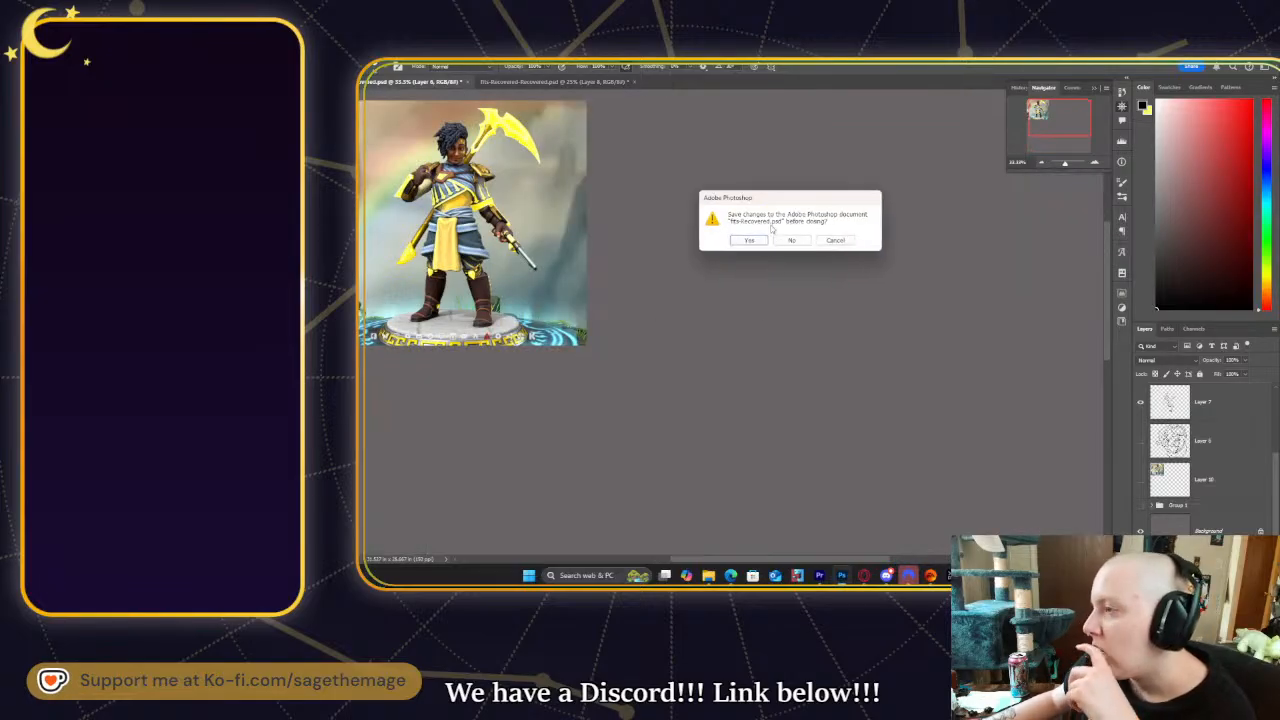
pyautogui.click(790, 240)
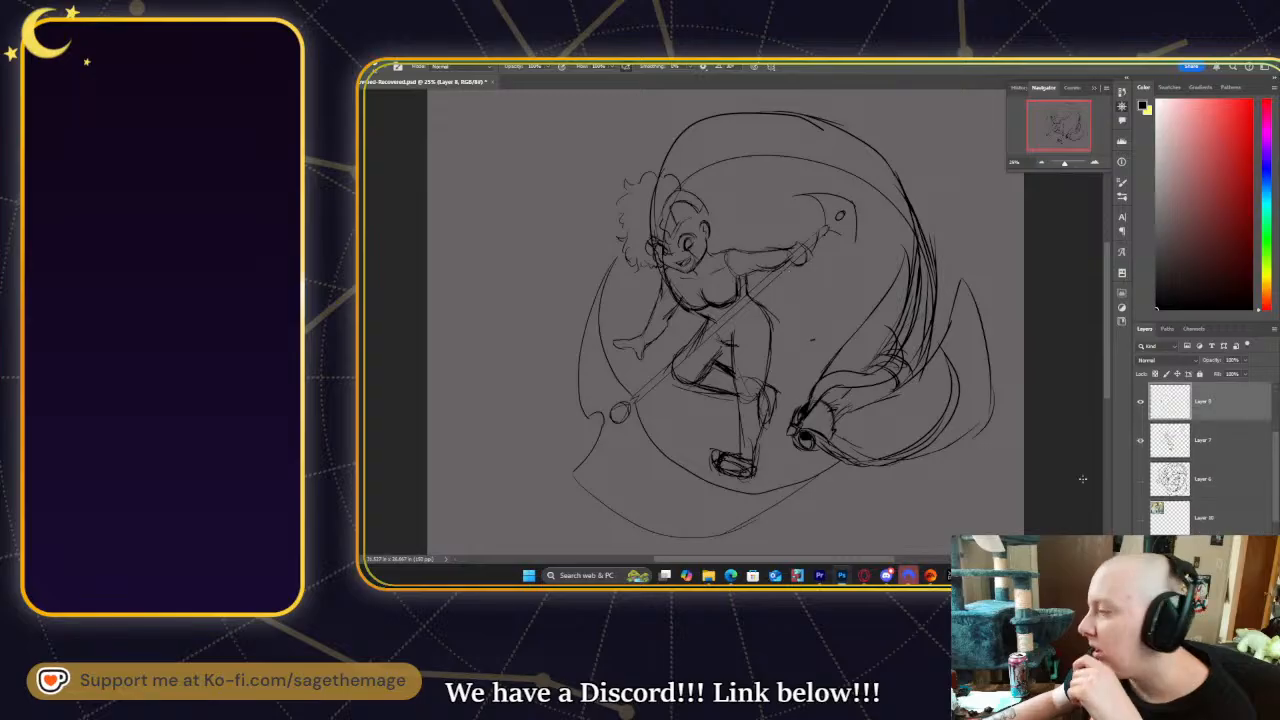
# - Check the Group 1 sketch, show the character reference image layer, and hide all the sketch layers
pyautogui.click(1141, 504)
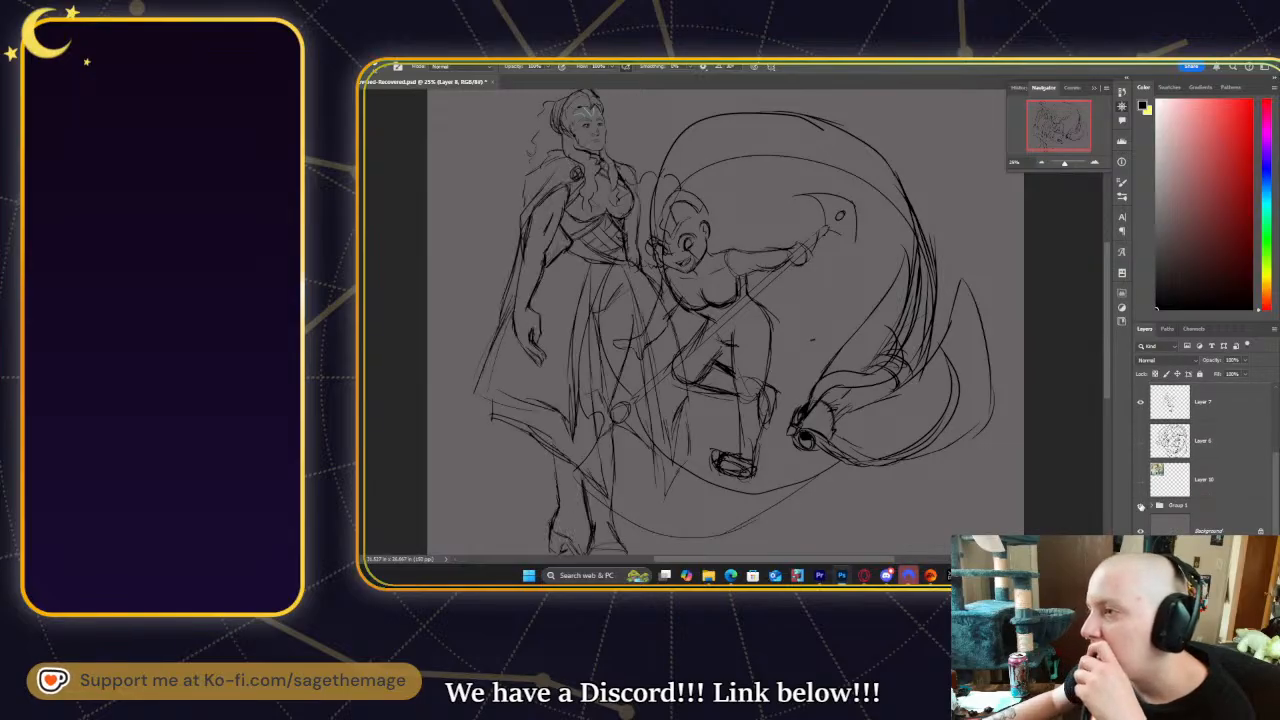
pyautogui.click(1141, 504)
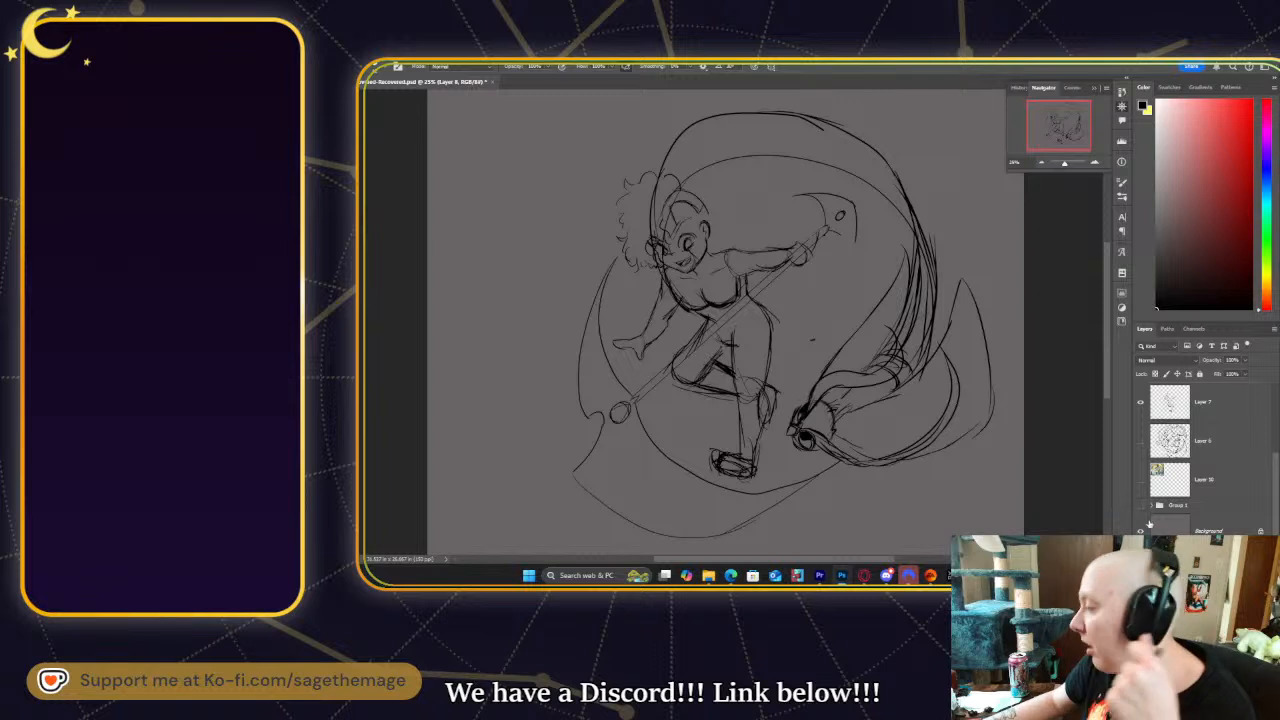
pyautogui.scroll(1, 1177, 514)
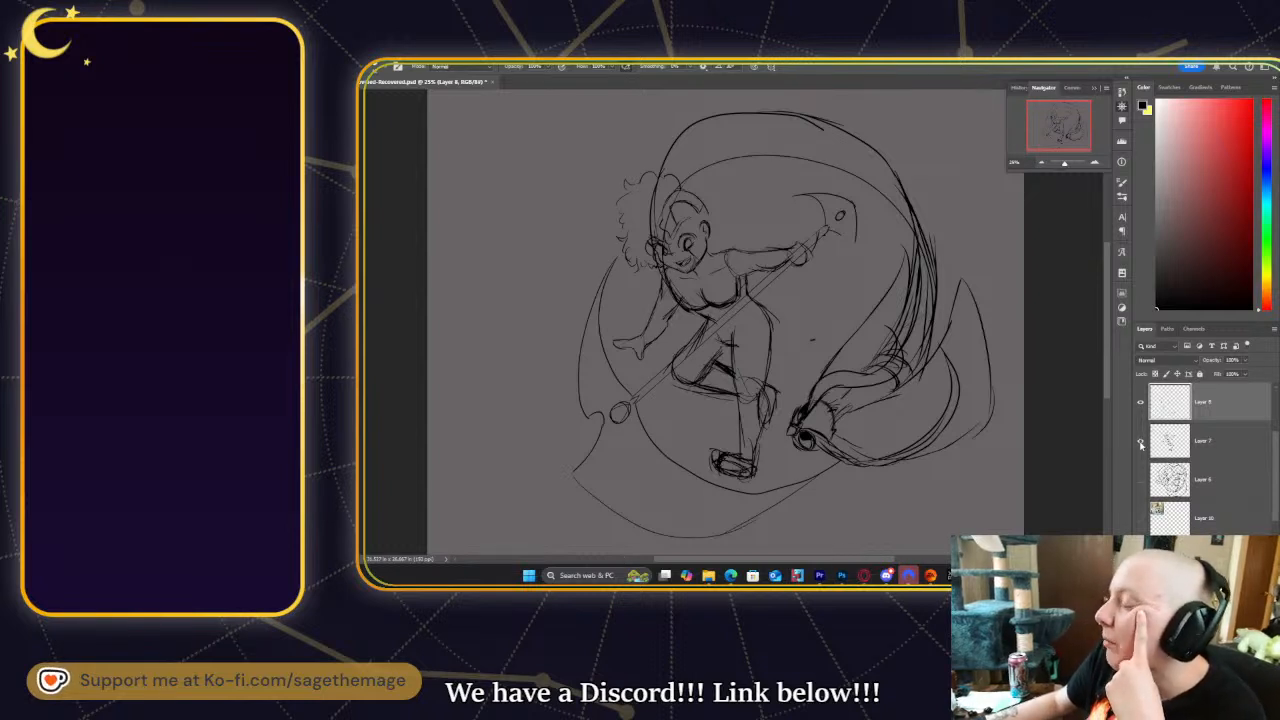
pyautogui.click(1139, 517)
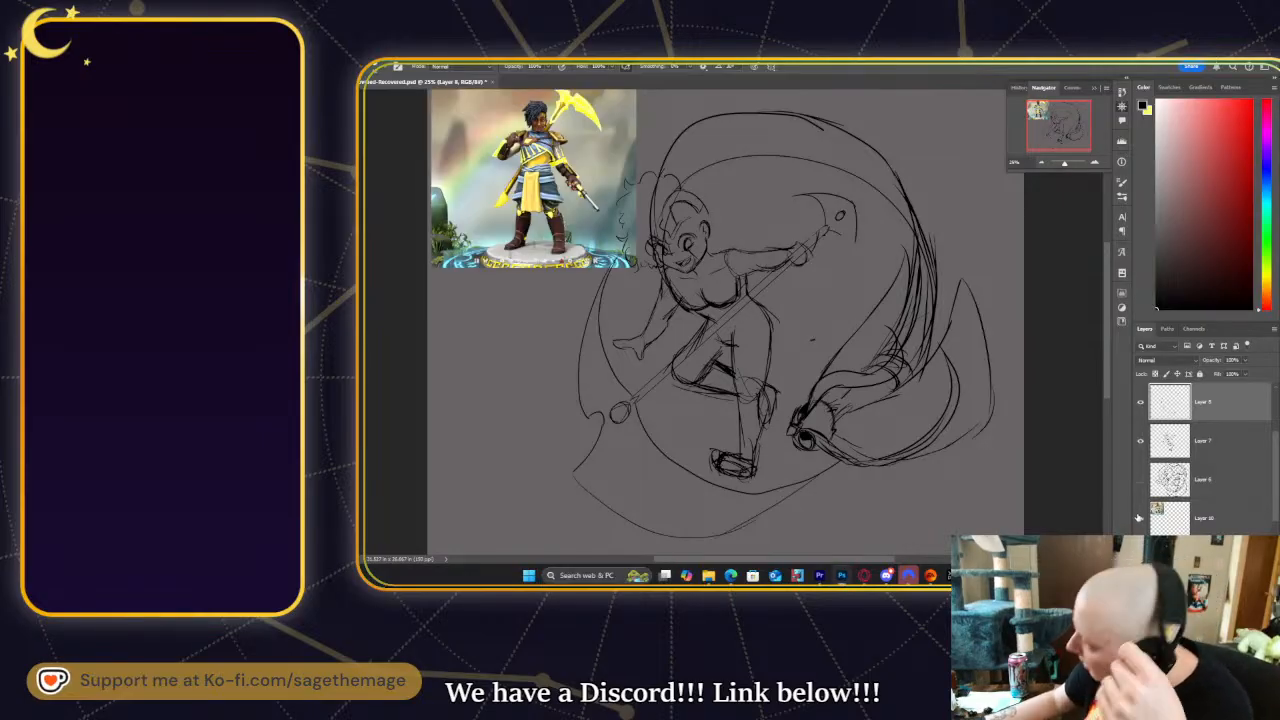
pyautogui.click(1140, 441)
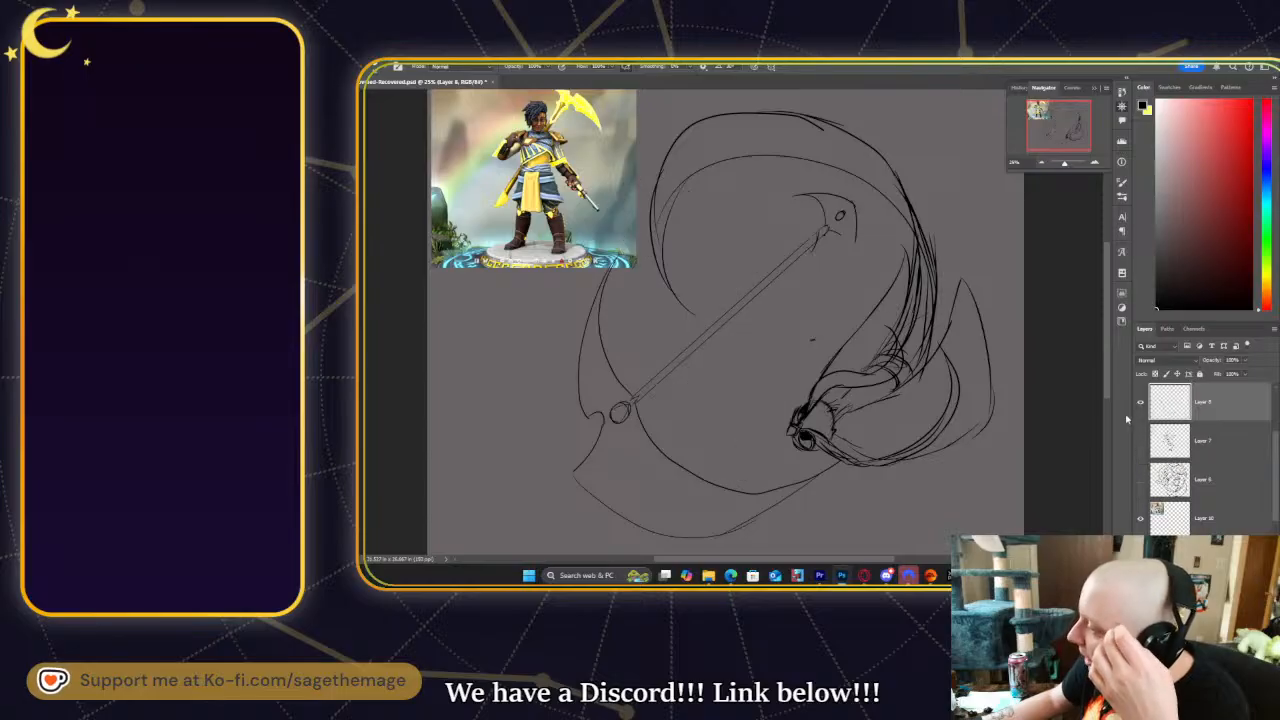
pyautogui.click(1140, 404)
pyautogui.scroll(2, 1160, 398)
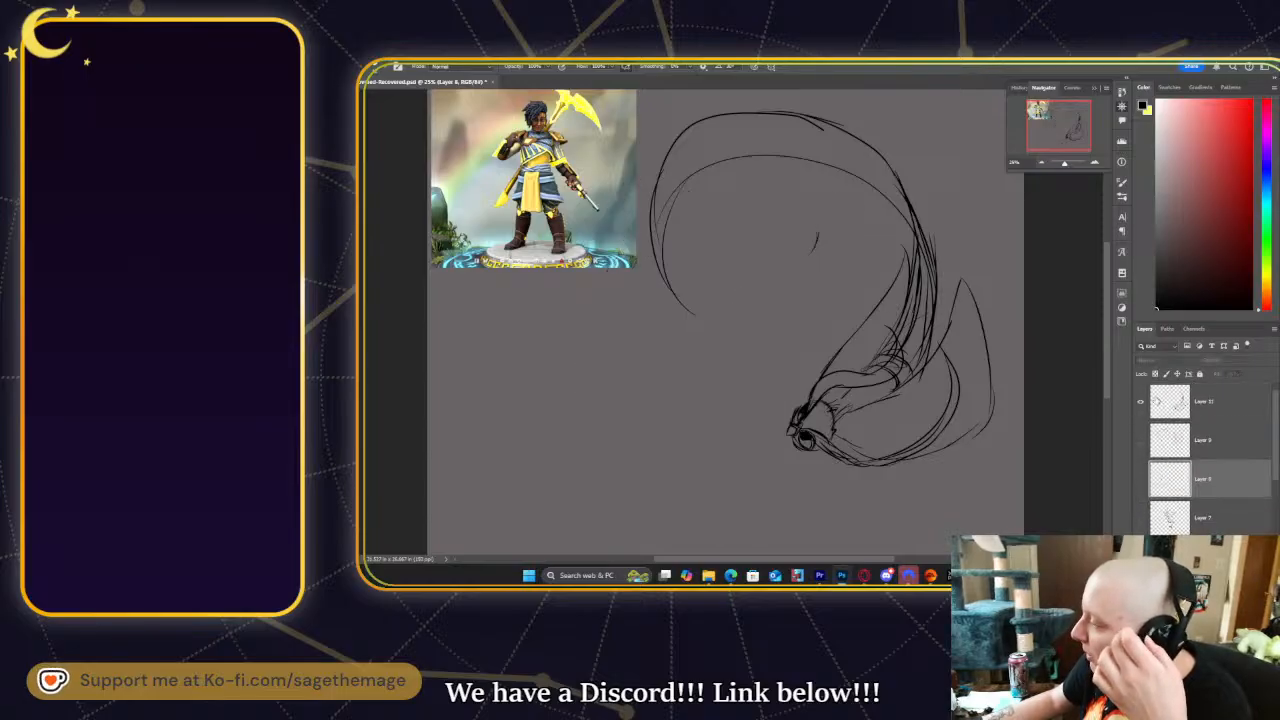
pyautogui.click(1141, 404)
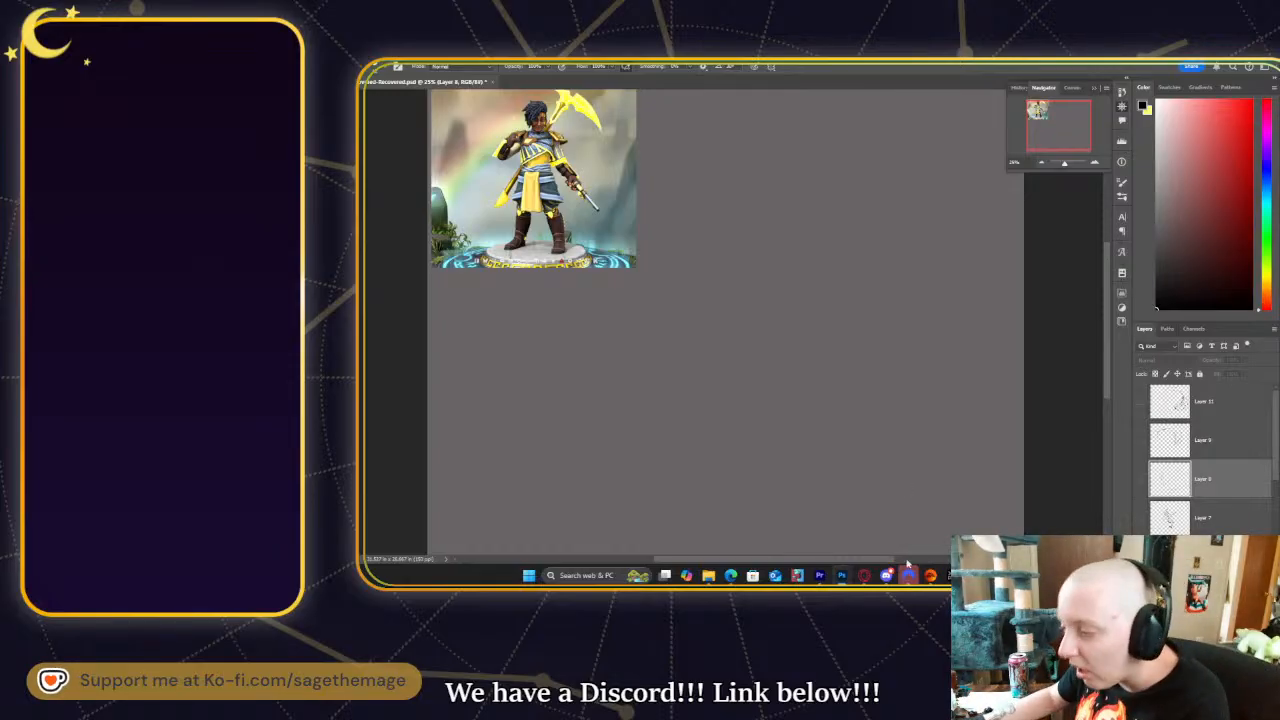
# - Switch to Premiere Pro and play the memes1 sequence from the start
pyautogui.click(819, 575)
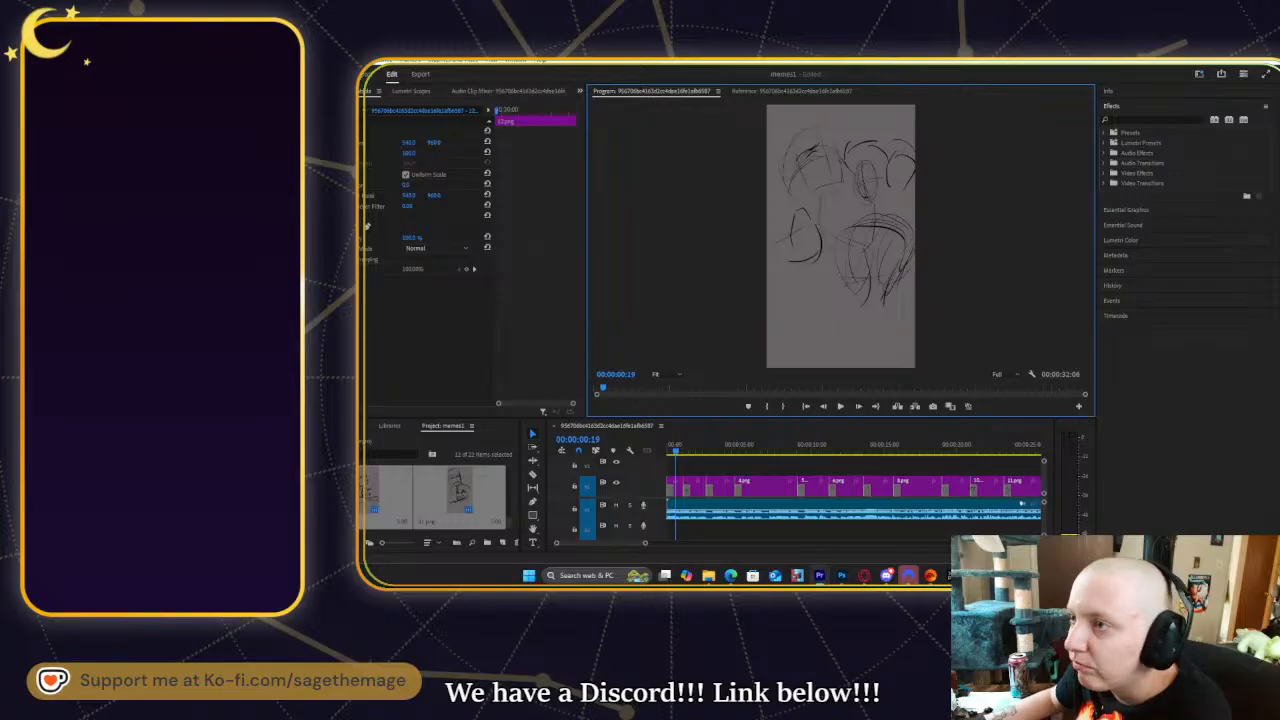
pyautogui.click(1272, 52)
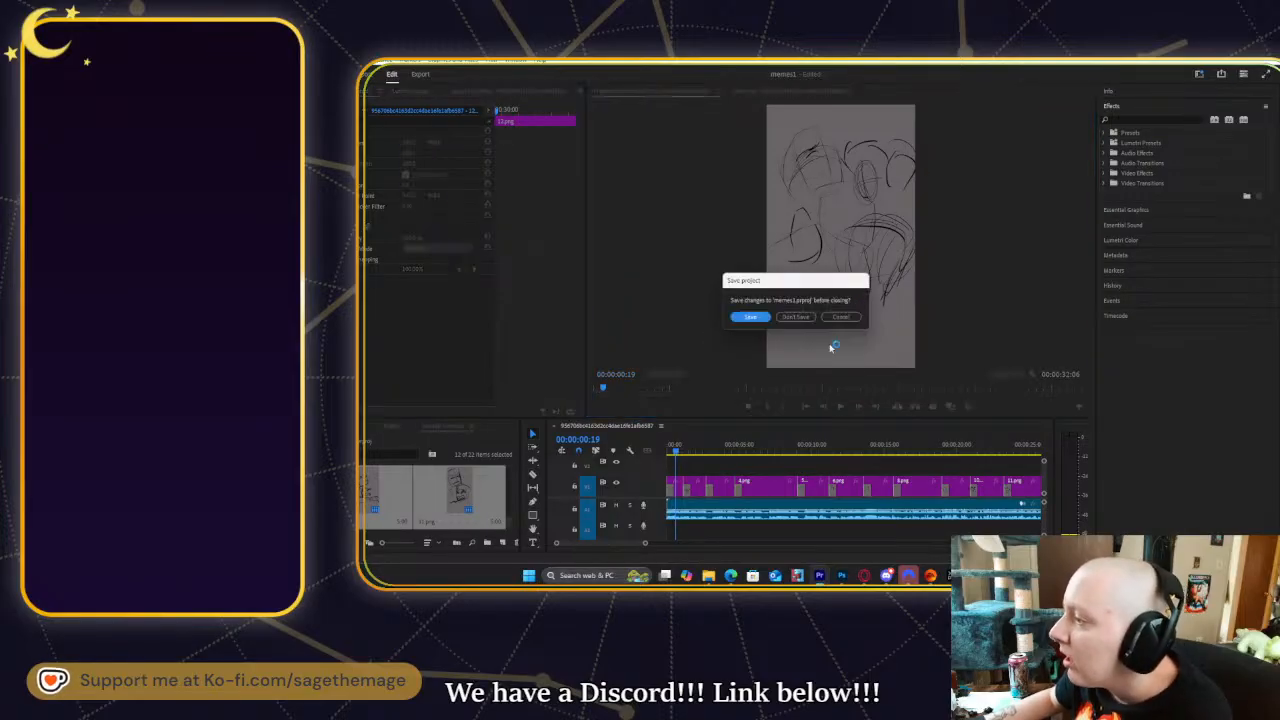
pyautogui.click(845, 318)
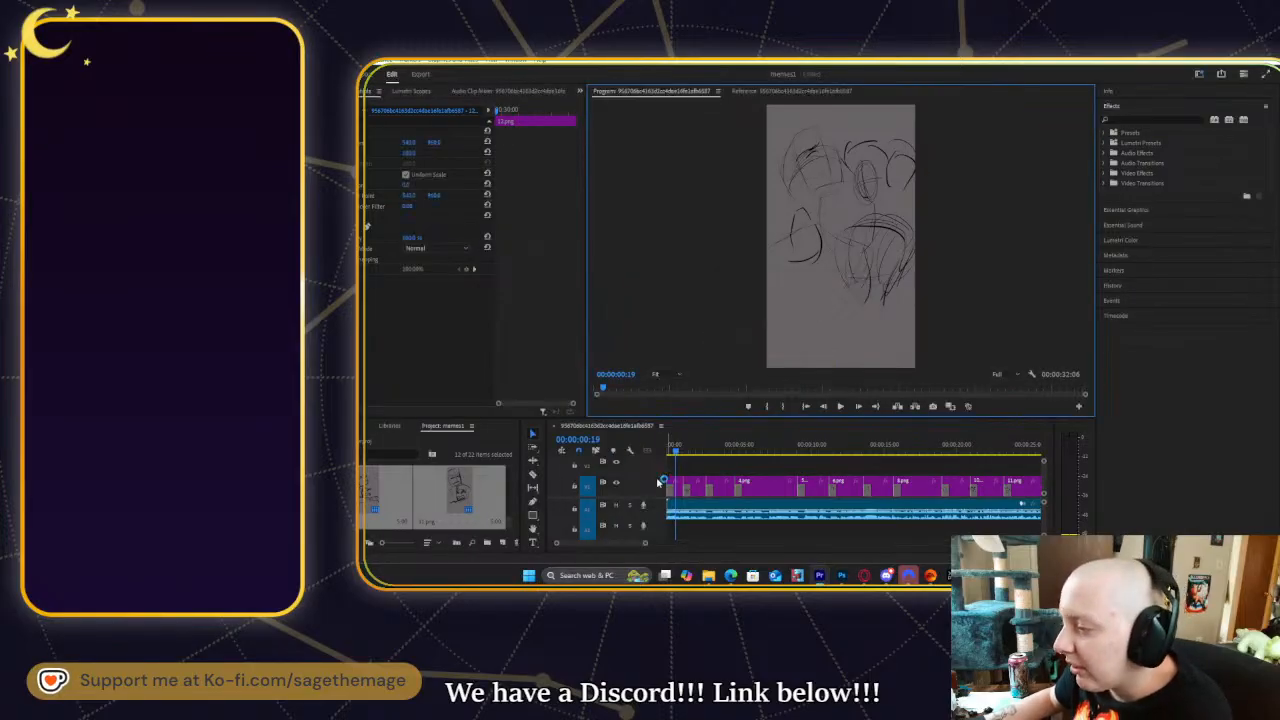
pyautogui.click(678, 449)
pyautogui.moveTo(676, 446); pyautogui.dragTo(584, 449)
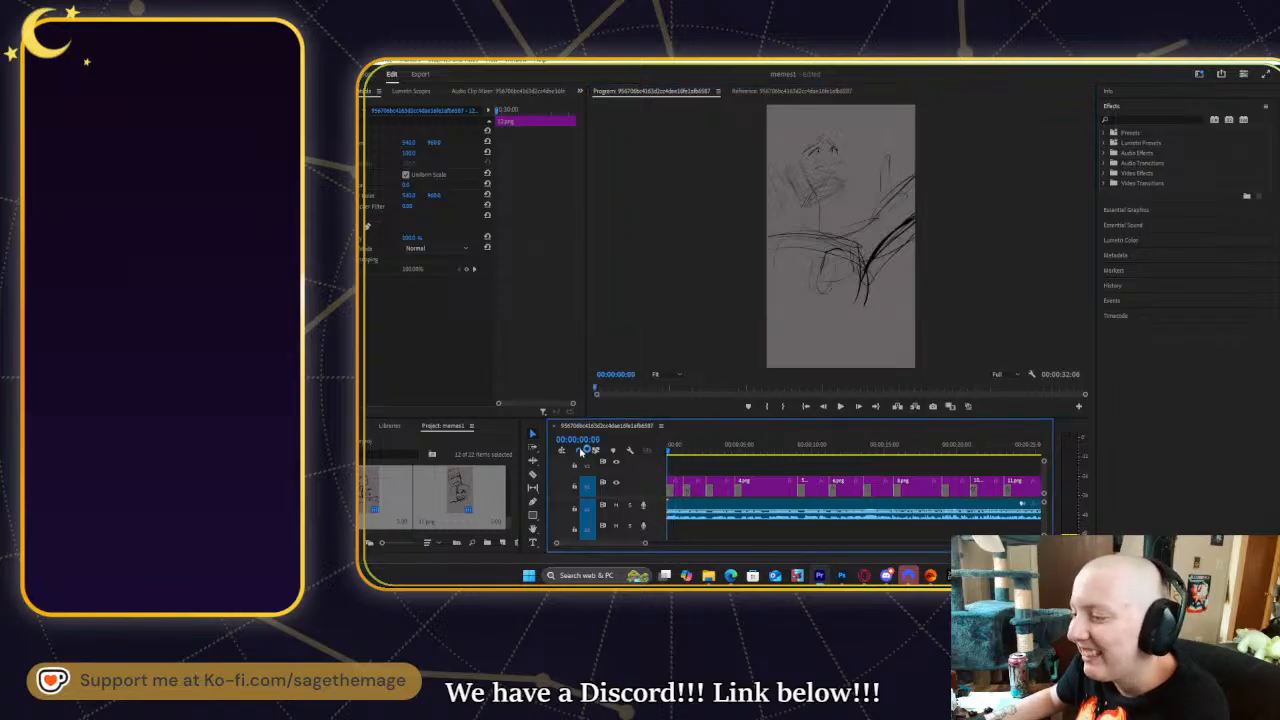
pyautogui.click(839, 406)
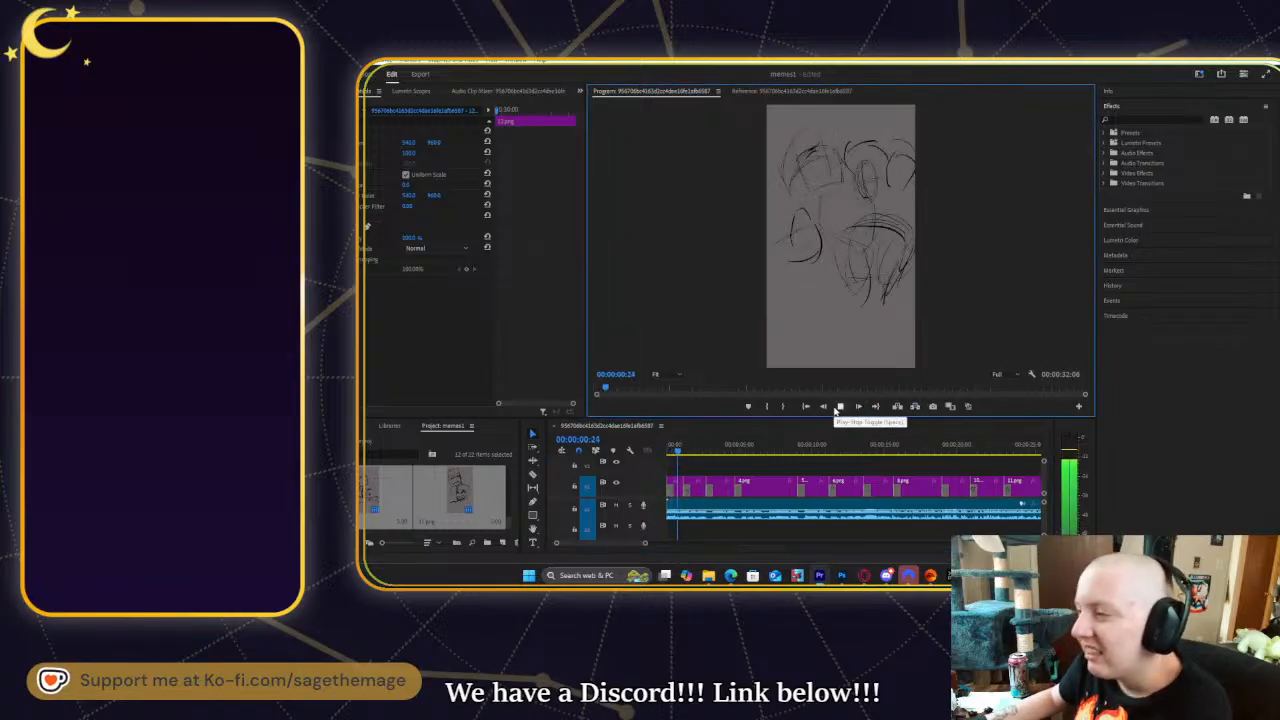
pyautogui.click(702, 434)
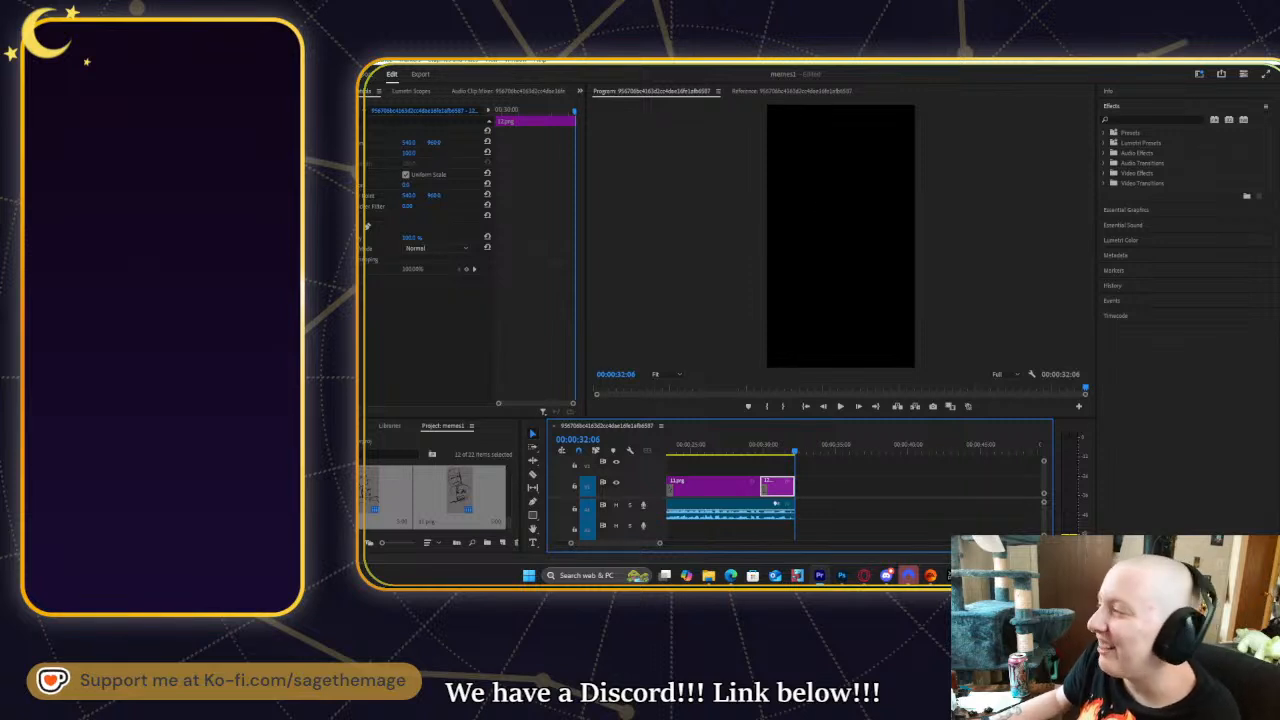
# - Close the memes1 project with its changes saved and open the recent project Would you fall in love
pyautogui.hotkey('ctrl', 'q')
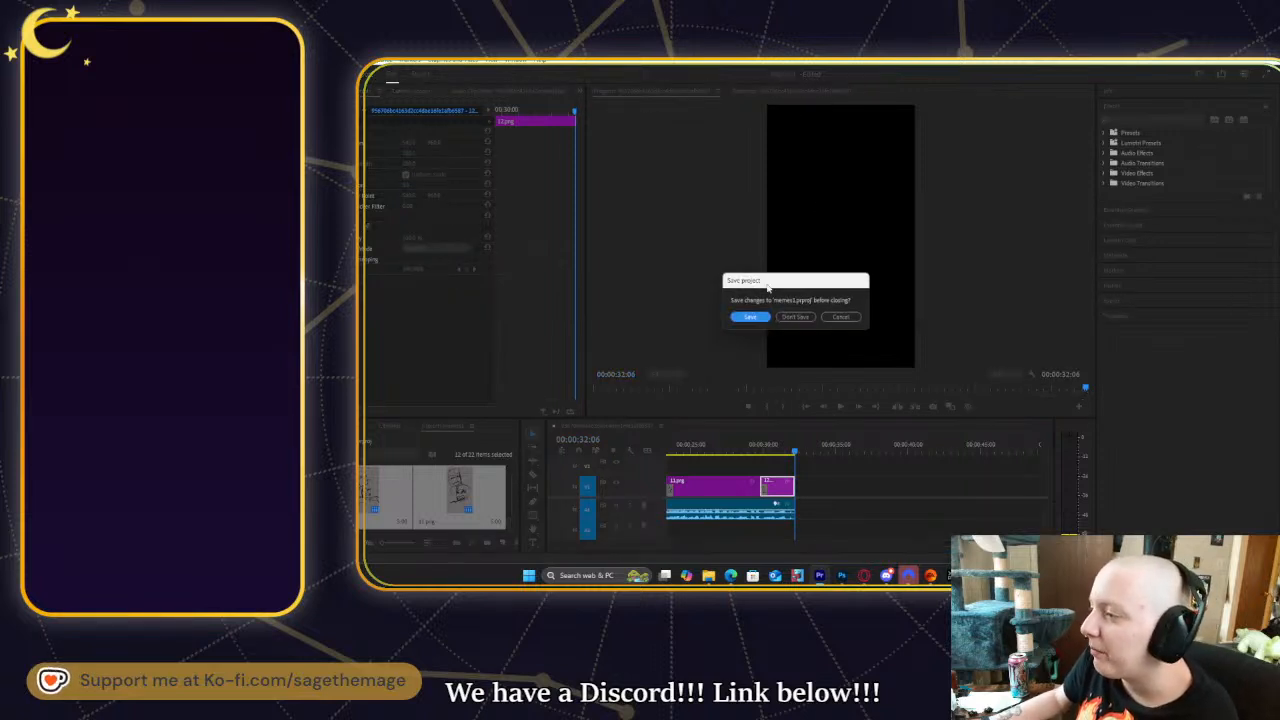
pyautogui.click(756, 318)
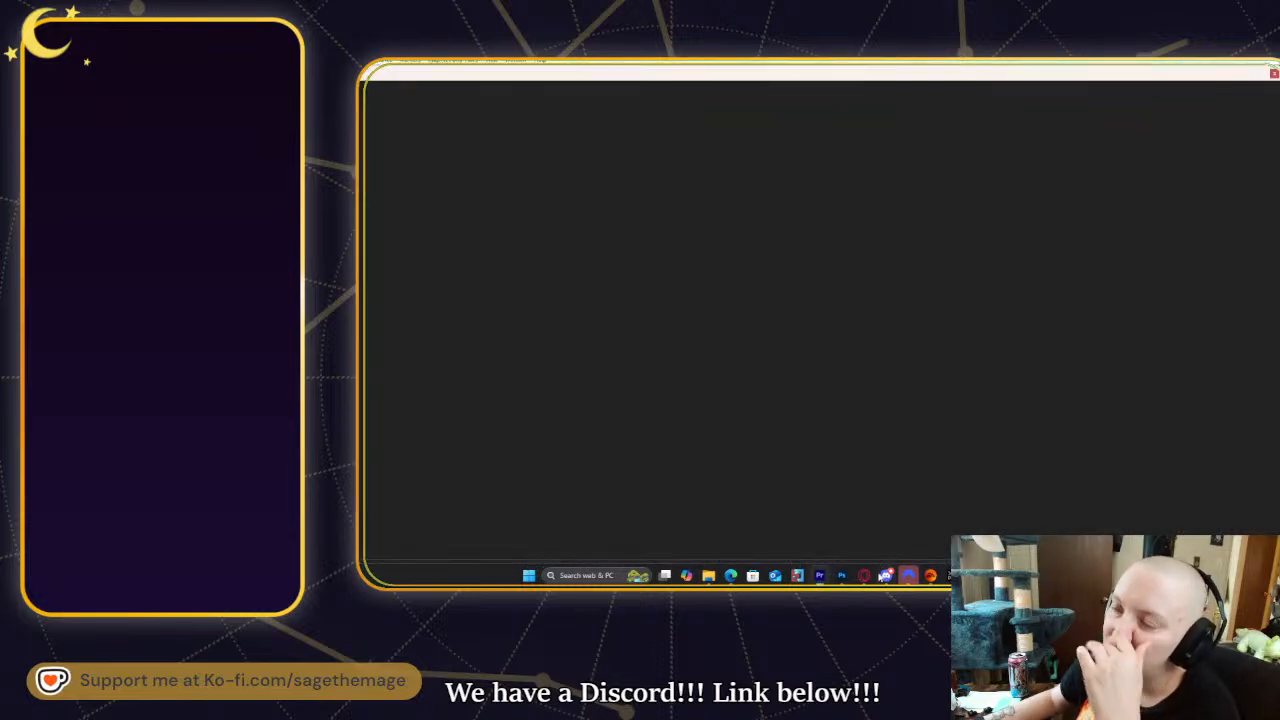
pyautogui.moveTo(886, 576)
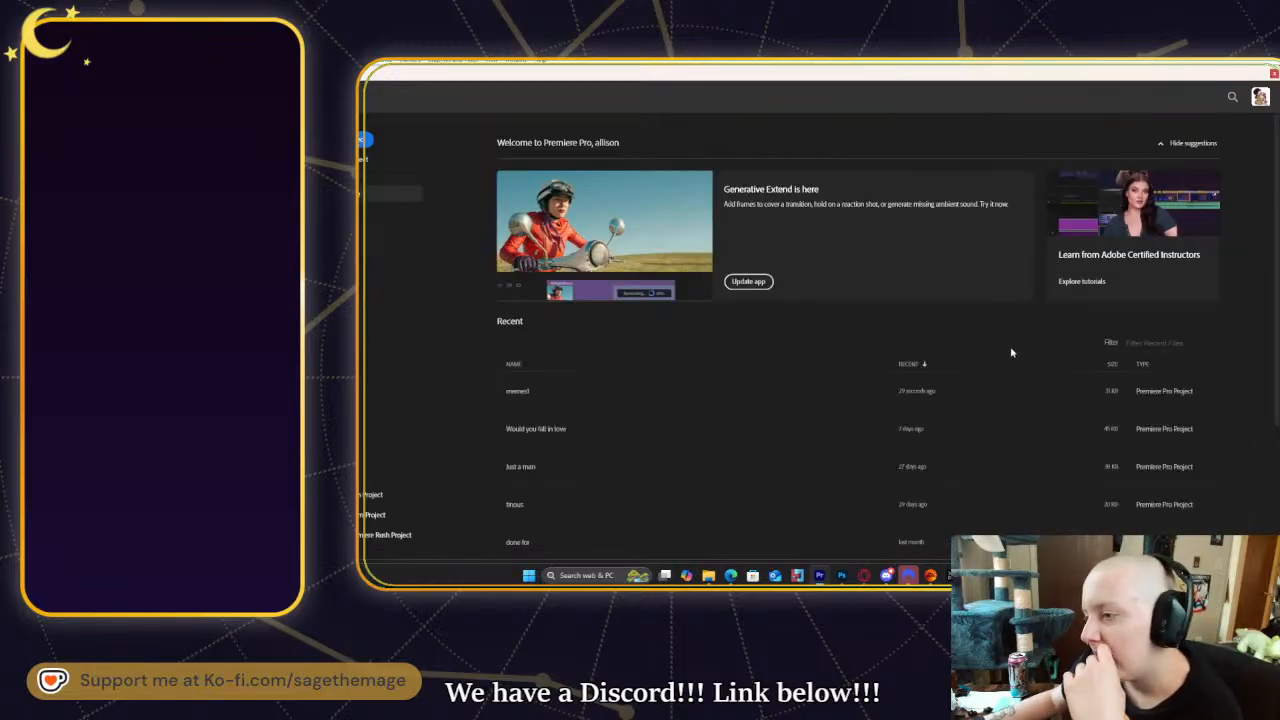
pyautogui.click(568, 432)
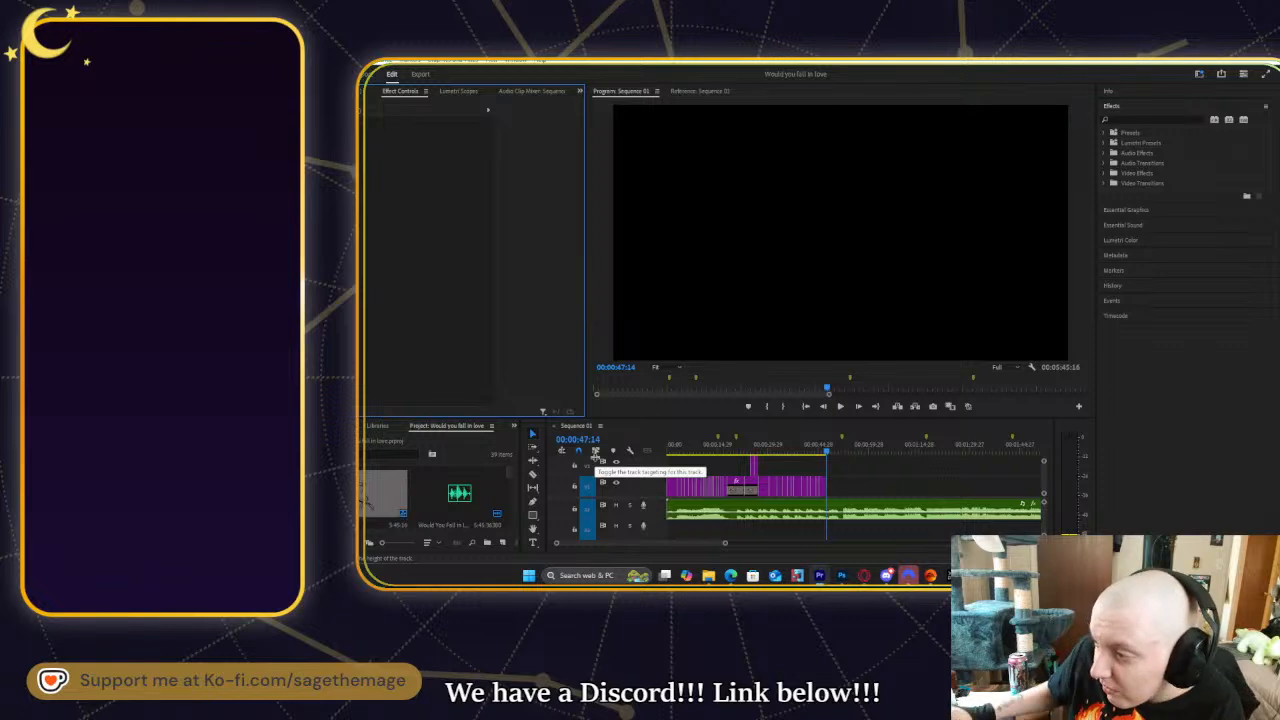
# - Replace the short profile-portrait clips around 00:00:30:25 in Sequence 01 with a longer clip of the preceding drawing
pyautogui.moveTo(803, 446)
pyautogui.mouseDown()
pyautogui.moveTo(754, 470)
pyautogui.moveTo(783, 478)
pyautogui.mouseUp()
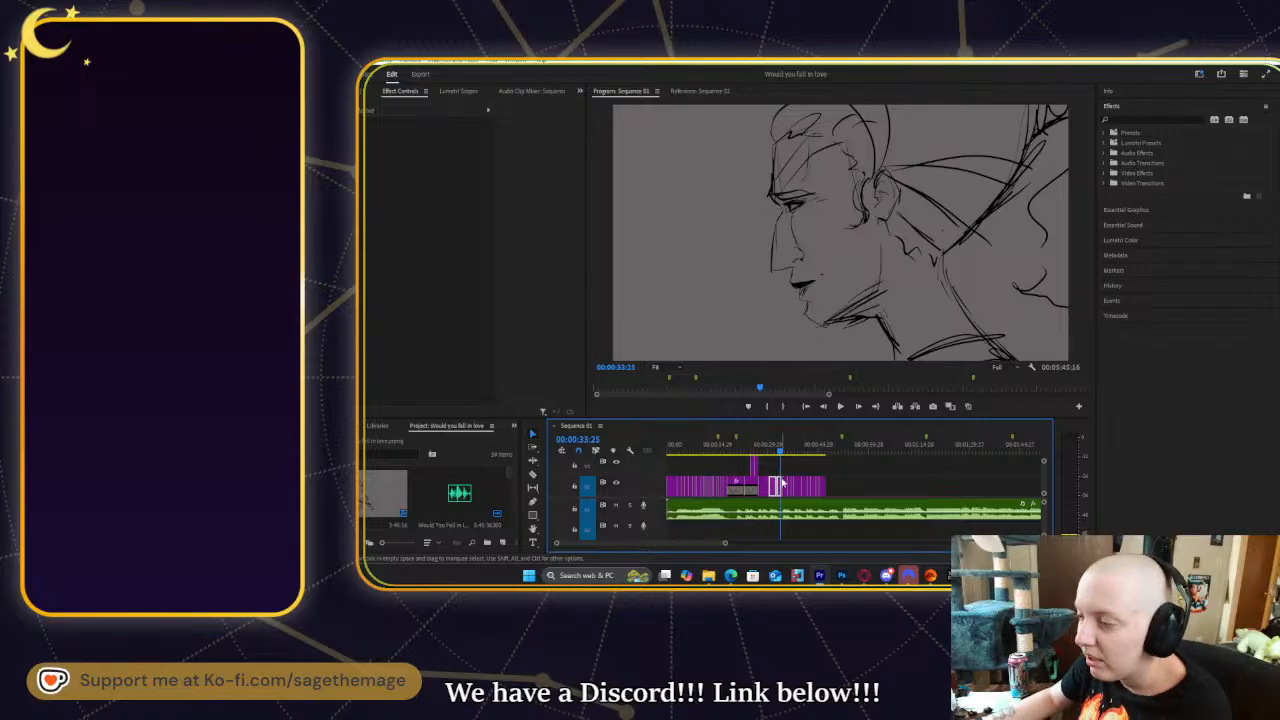
pyautogui.click(771, 455)
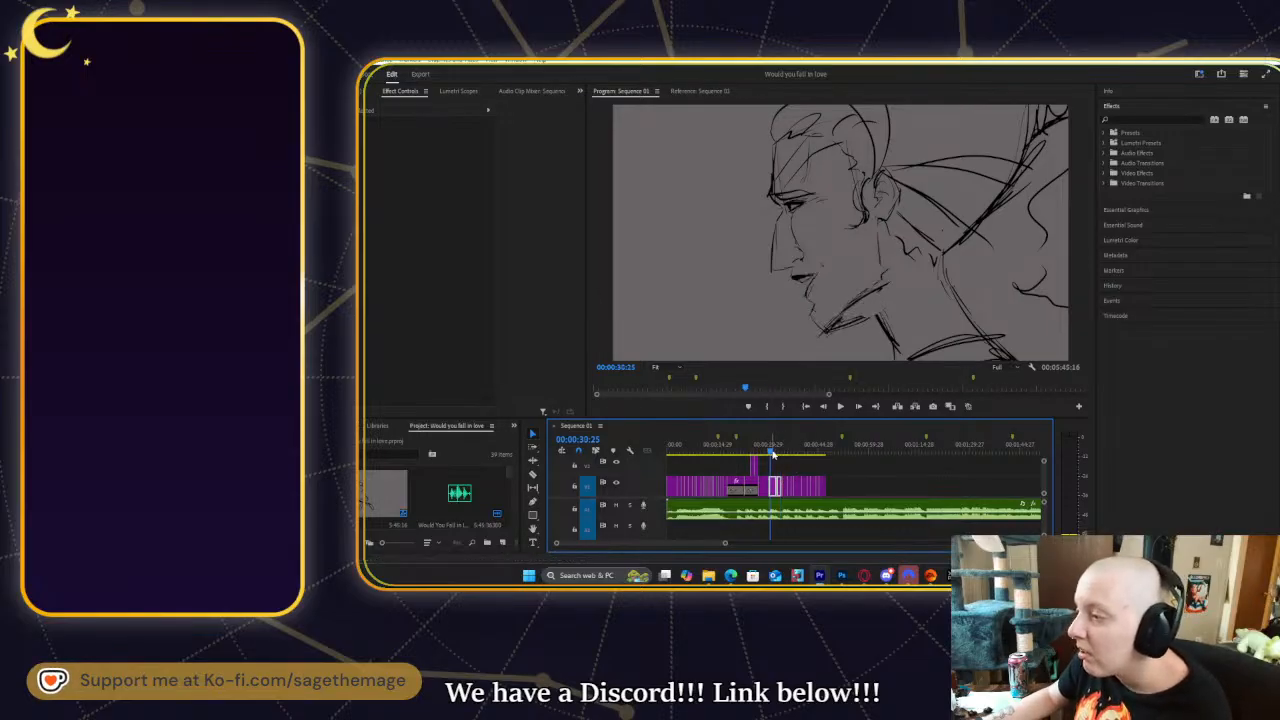
pyautogui.moveTo(775, 487); pyautogui.dragTo(783, 487)
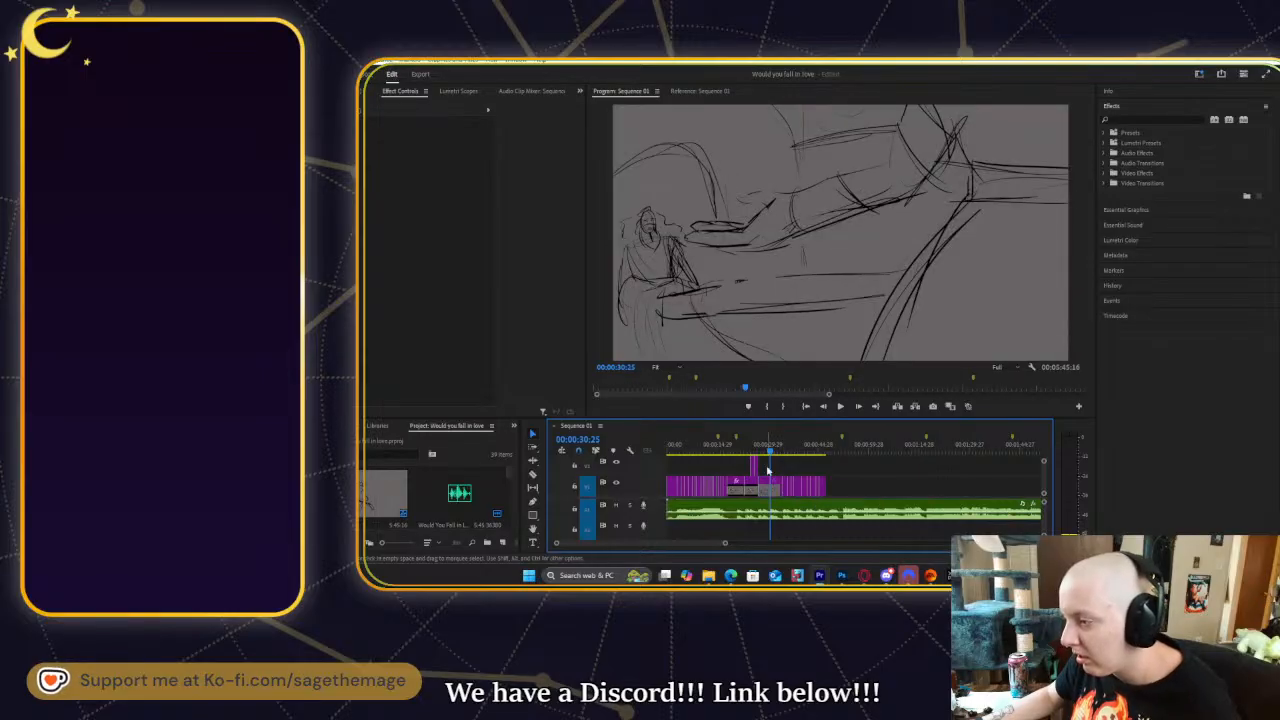
# - Play Sequence 01 from 00:00:30:25 to review the sketched shots
pyautogui.press('space')
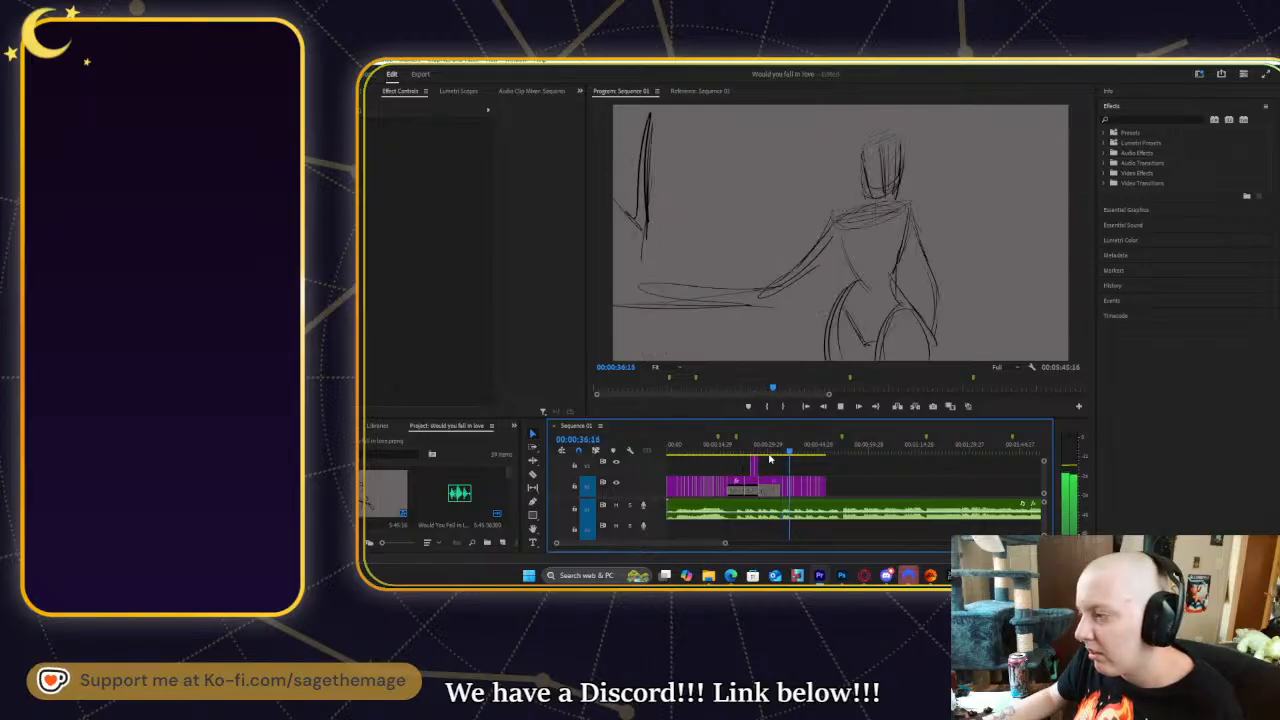
pyautogui.press('space')
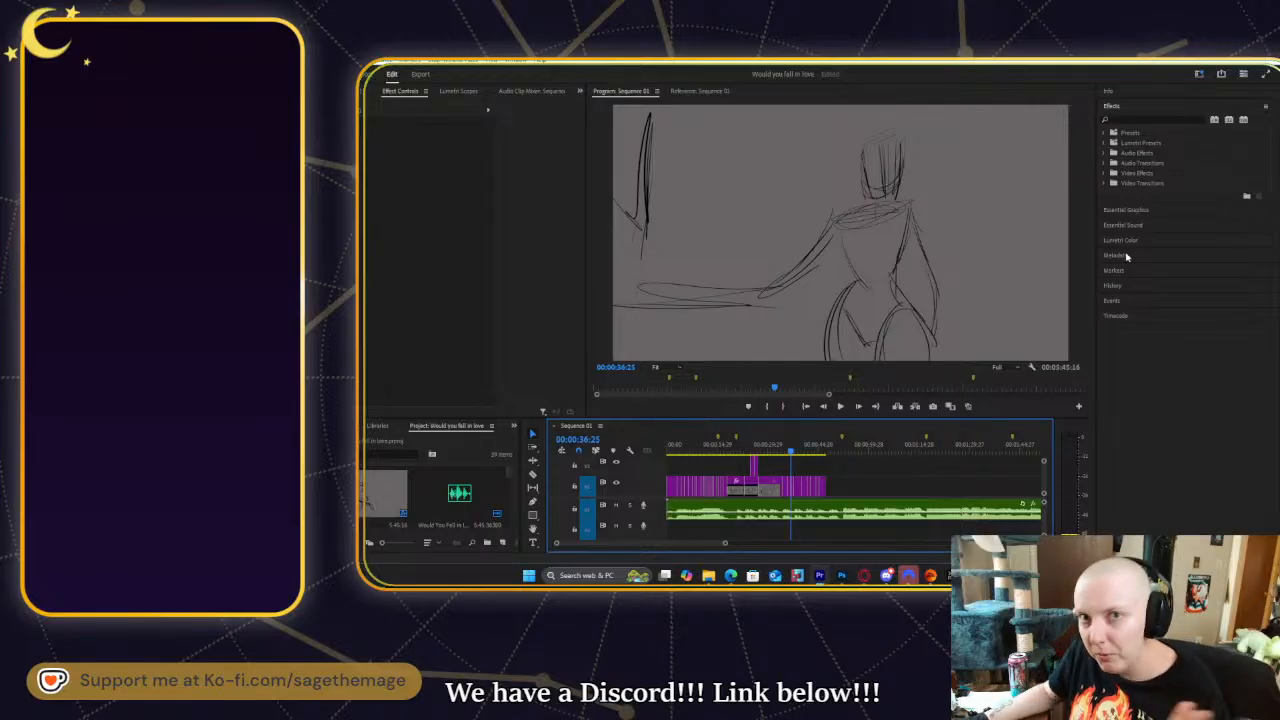
# - Switch to Photoshop, add three new empty layers above Layer 11, and select the lowest of them
pyautogui.moveTo(930, 576)
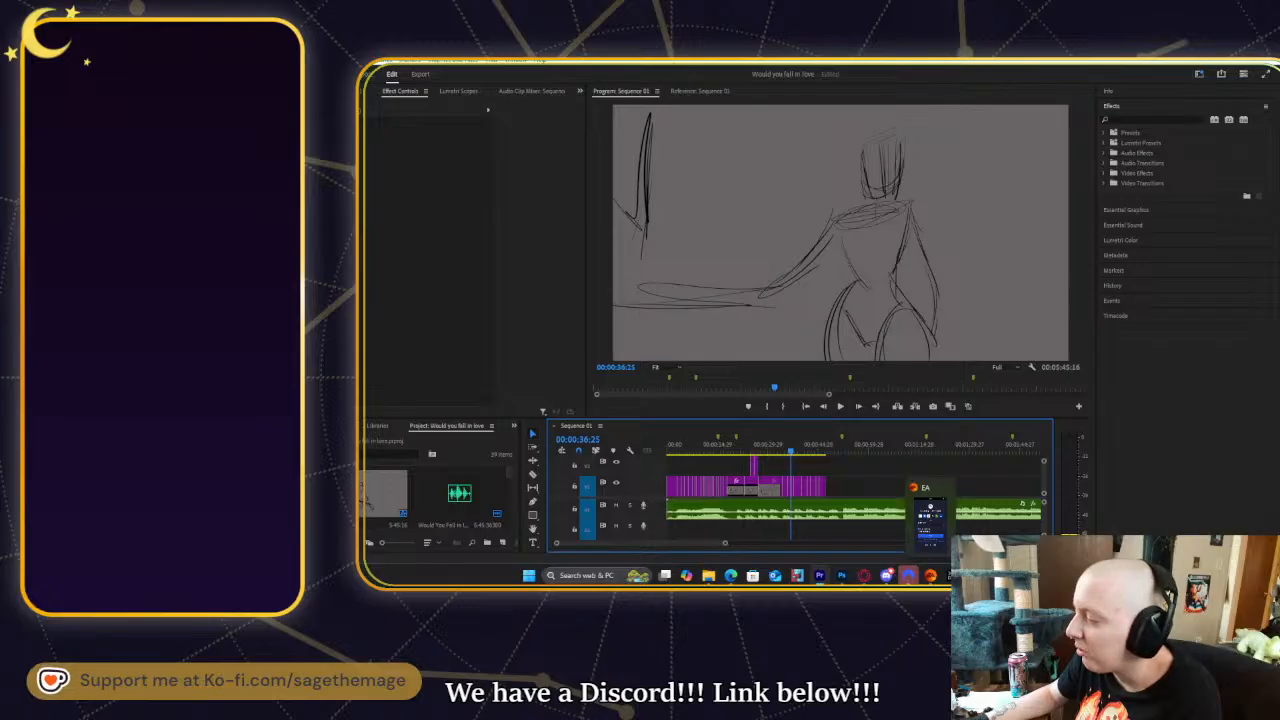
pyautogui.moveTo(867, 577)
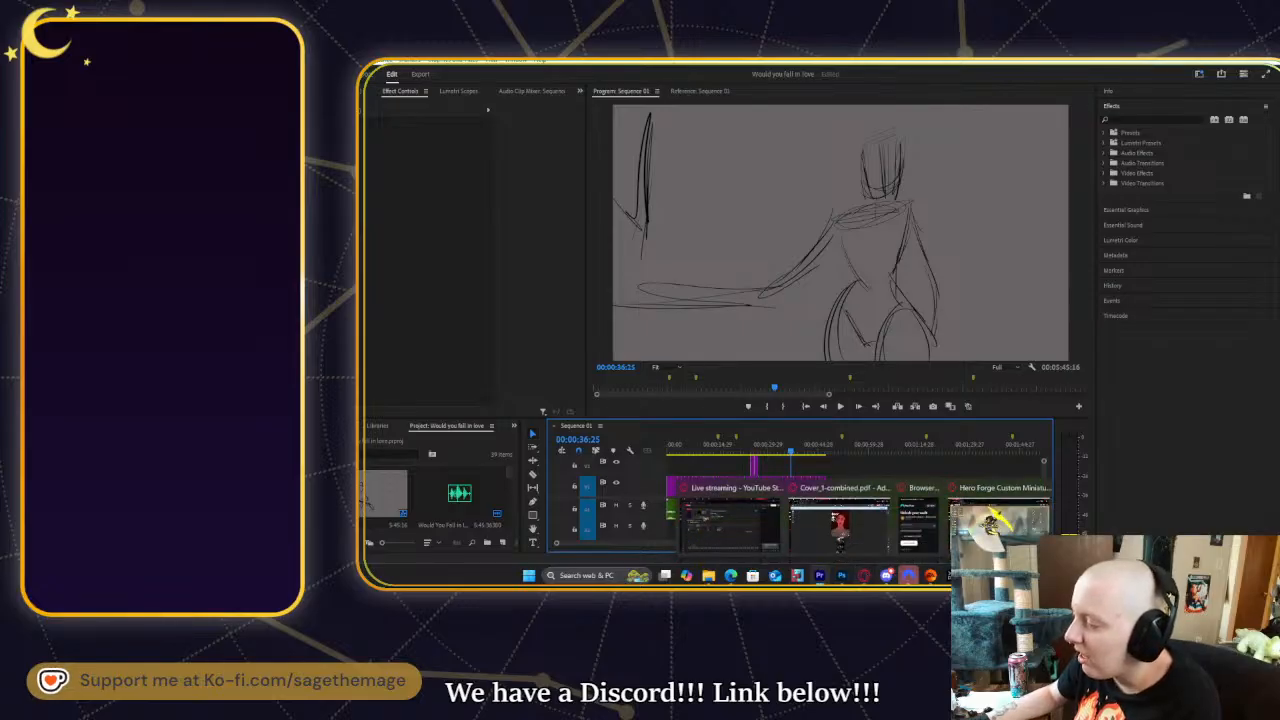
pyautogui.click(843, 530)
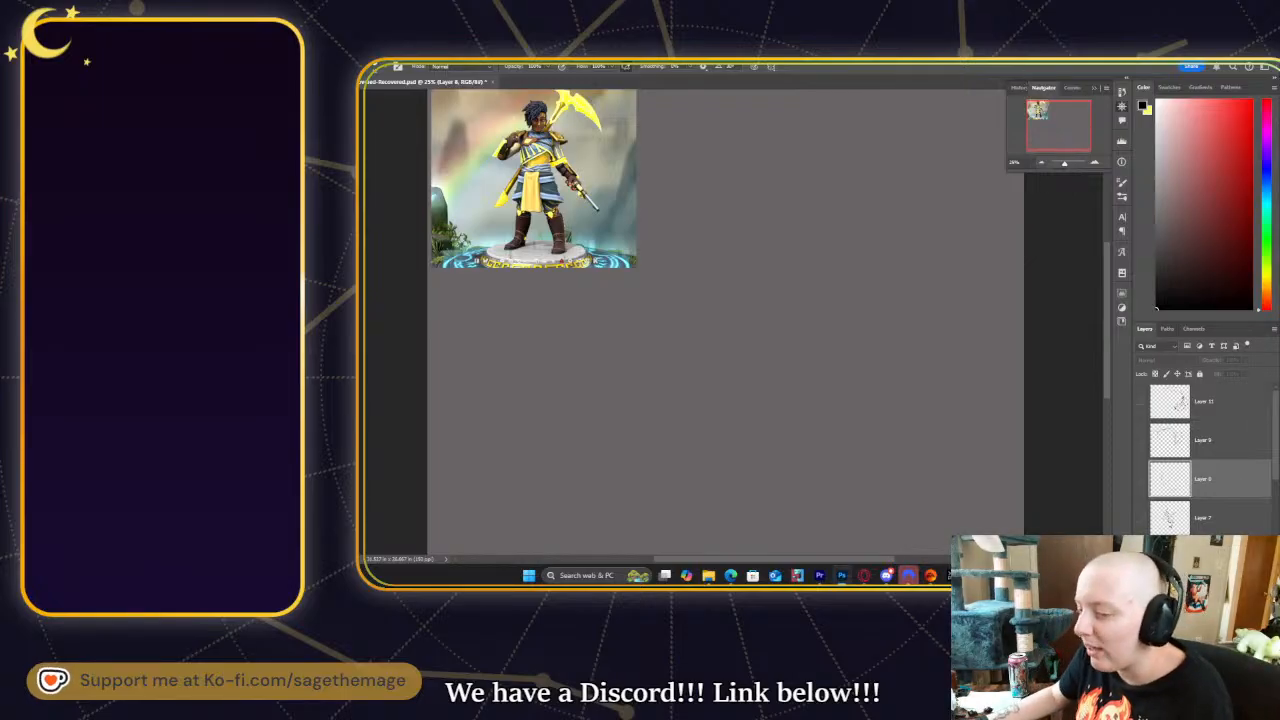
pyautogui.click(1096, 163)
pyautogui.scroll(2, 1097, 206)
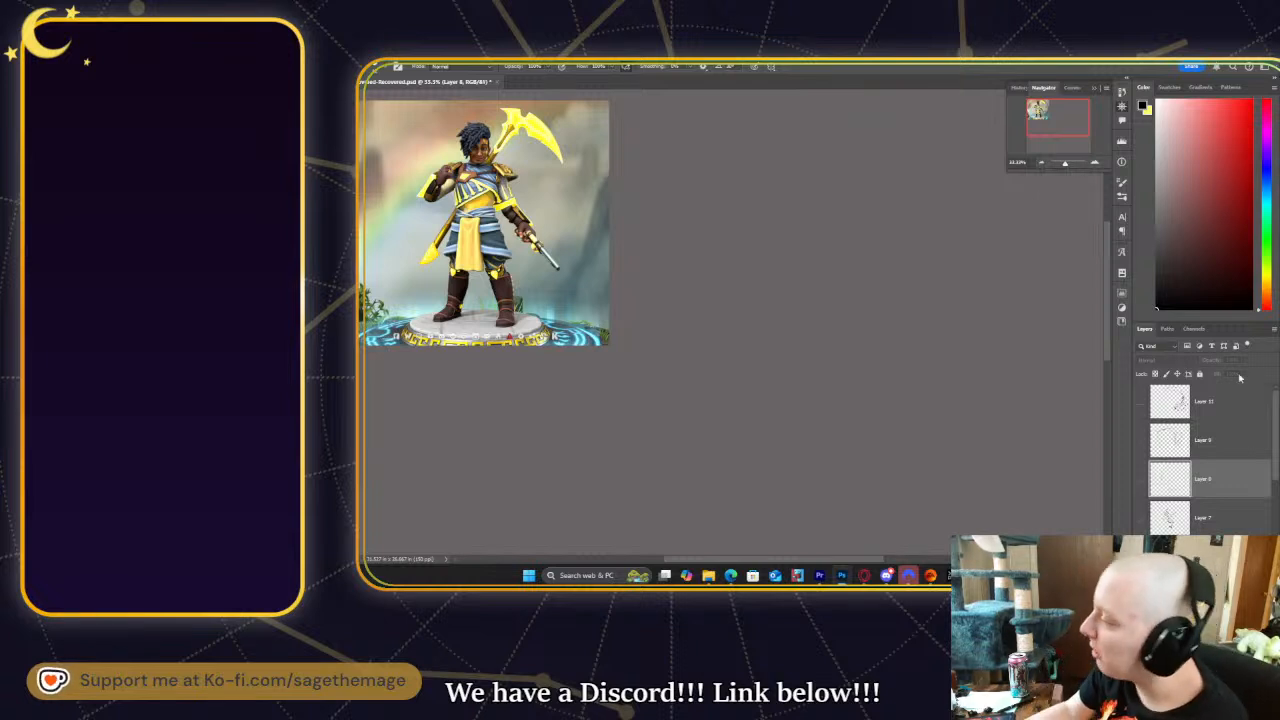
pyautogui.click(1244, 407)
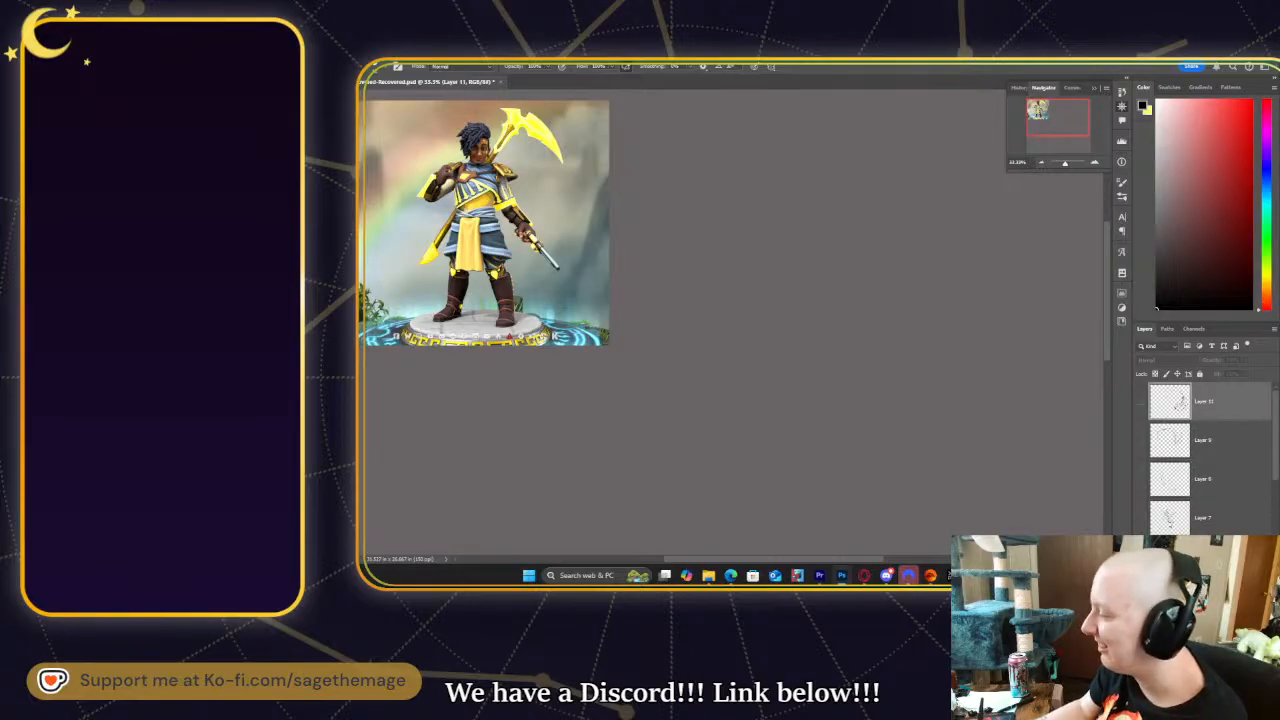
pyautogui.click(1240, 478)
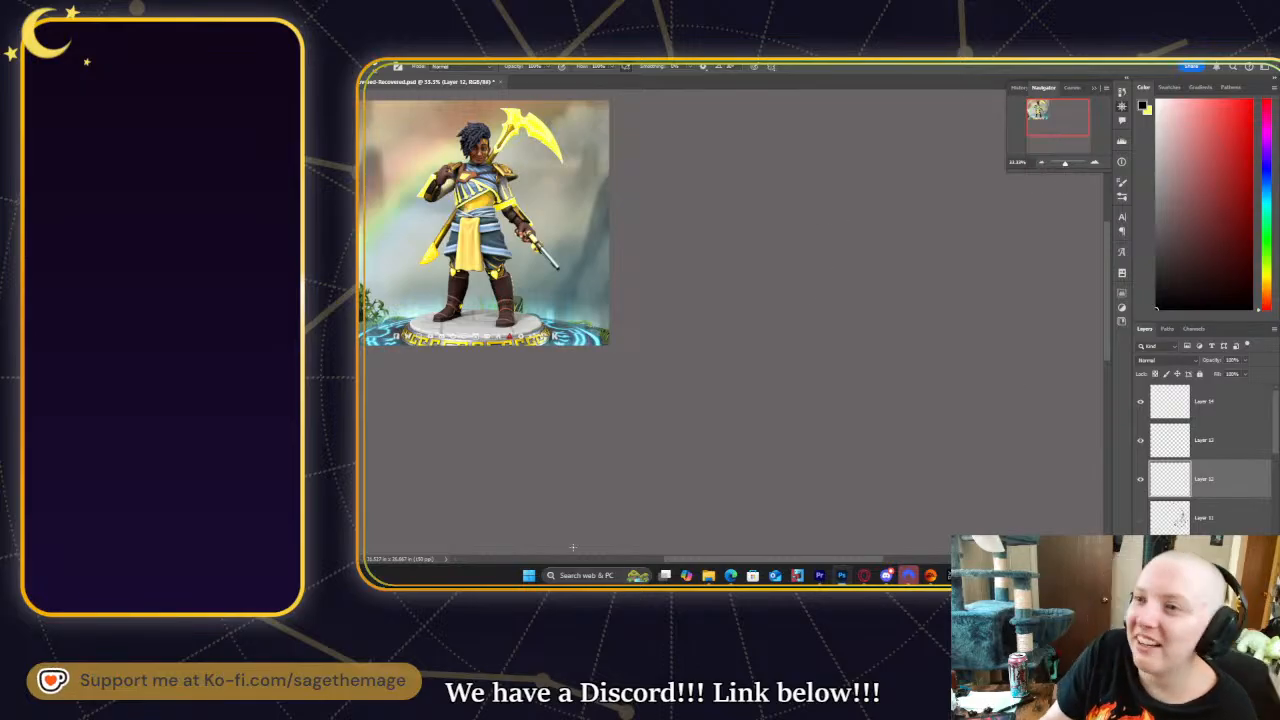
pyautogui.click(397, 66)
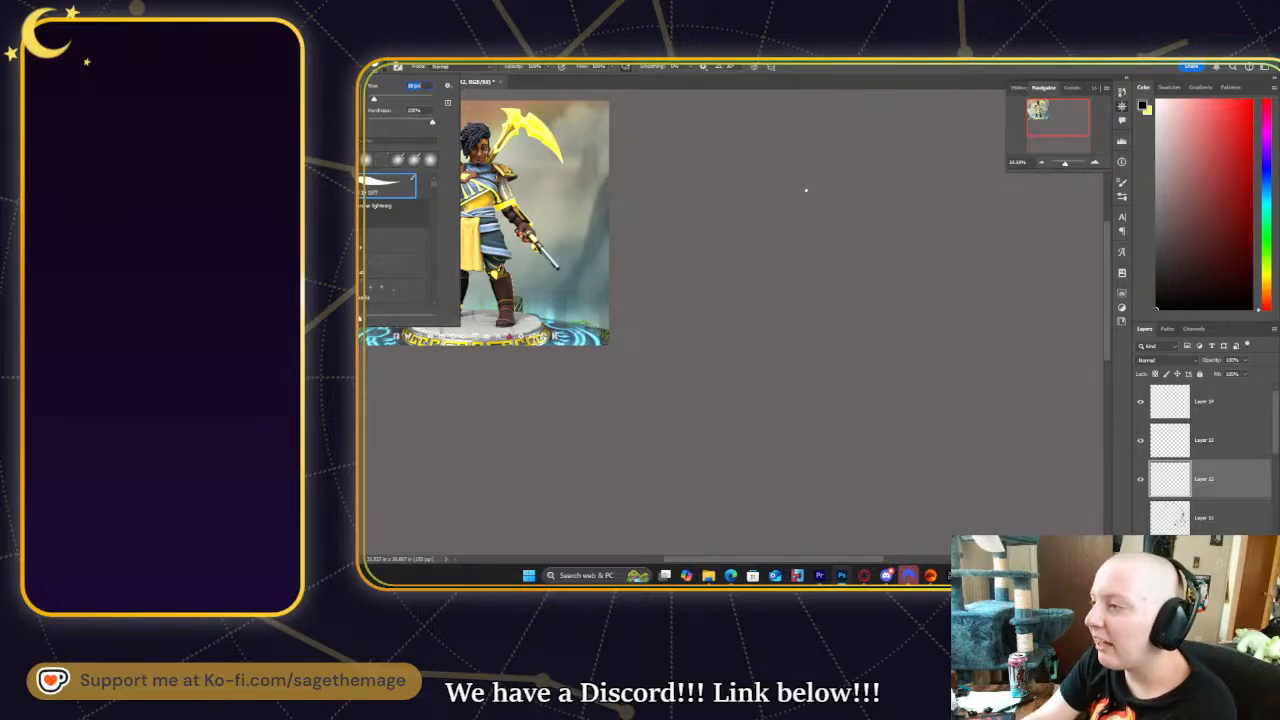
pyautogui.click(1042, 162)
pyautogui.moveTo(1062, 129); pyautogui.dragTo(1059, 129)
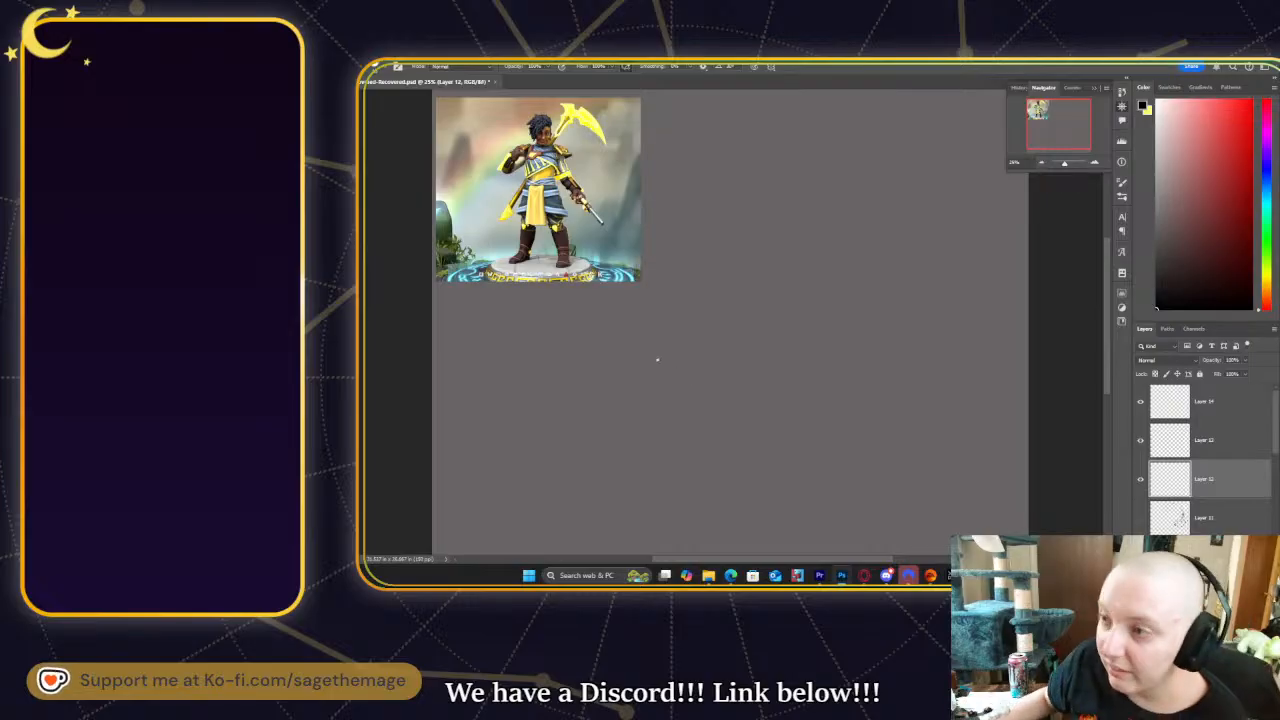
# - Place the screenshot of the long-gown character design sheet near the middle of the canvas
pyautogui.moveTo(823, 576)
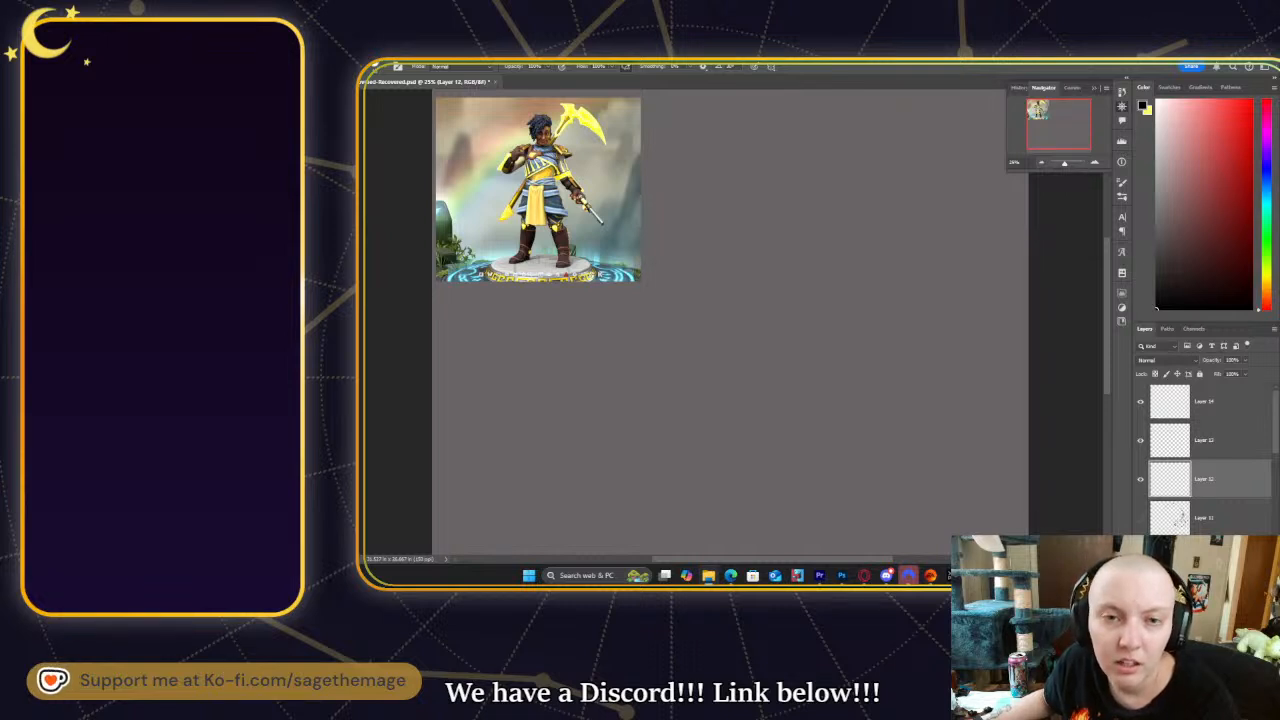
pyautogui.moveTo(543, 401); pyautogui.dragTo(682, 320)
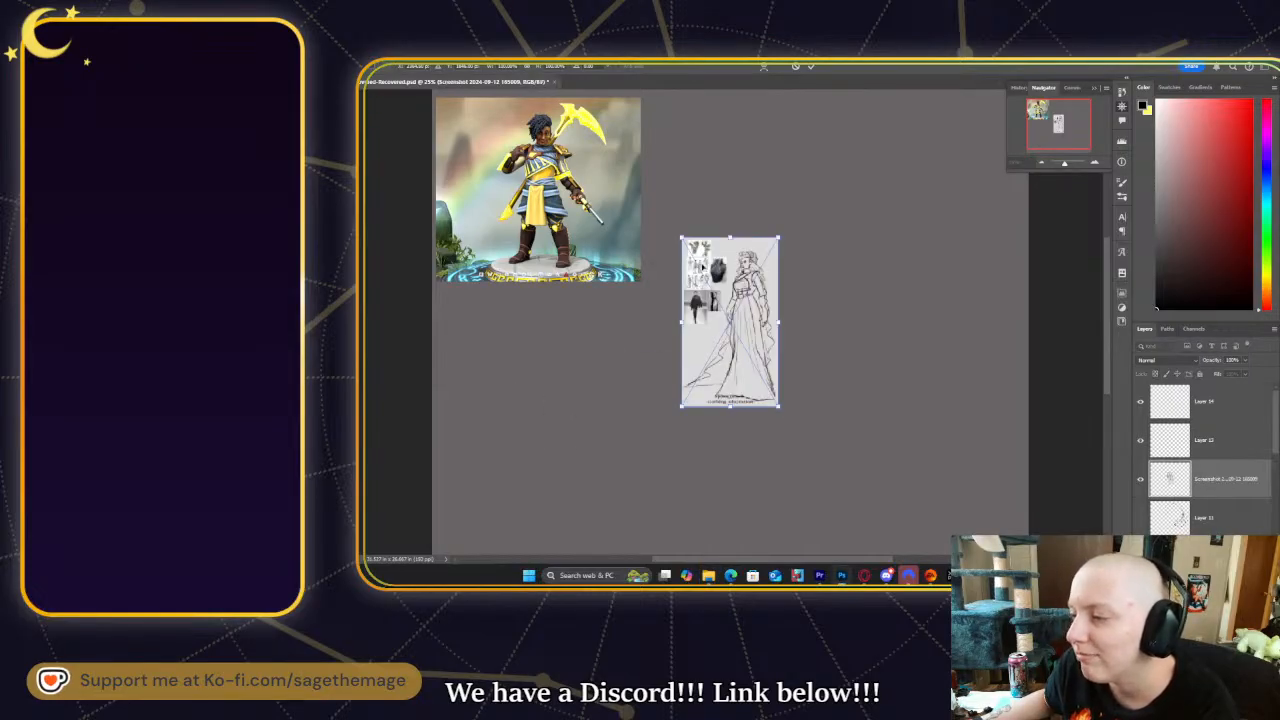
pyautogui.press('Return')
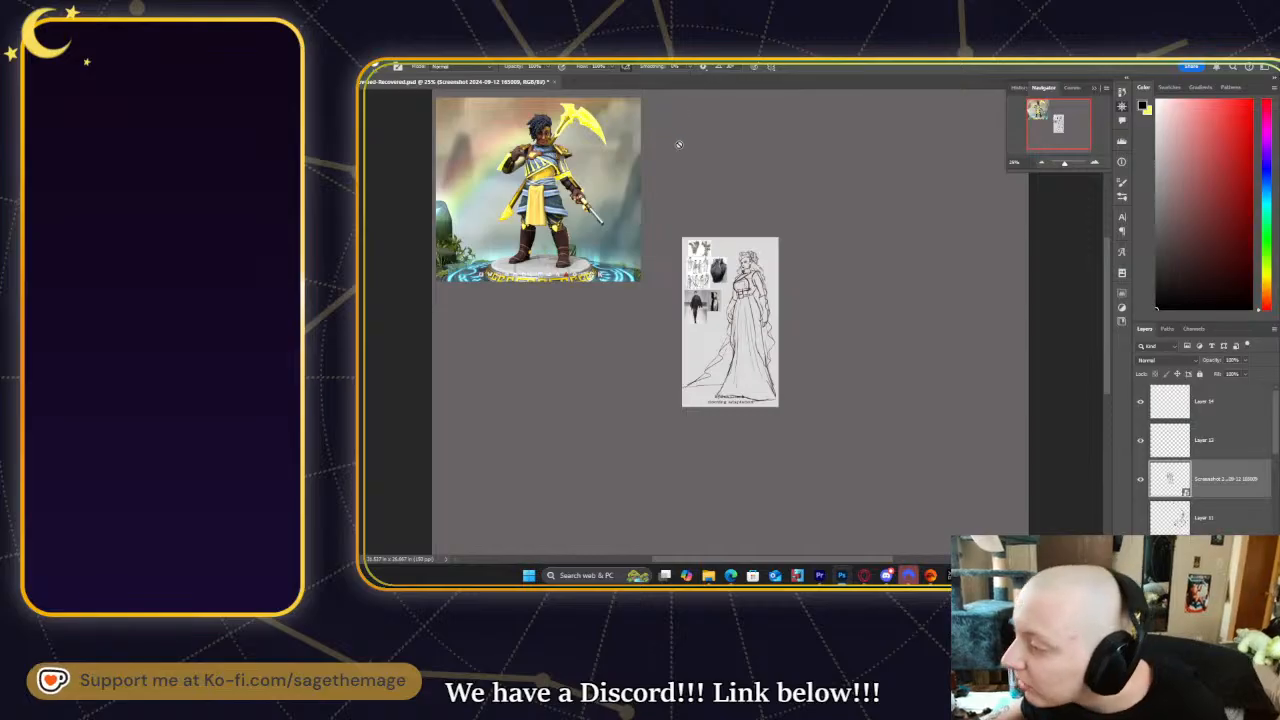
# - Place the long-gown character design sheet again and enlarge it proportionally to fill the canvas height
pyautogui.hotkey('ctrl', 'z')
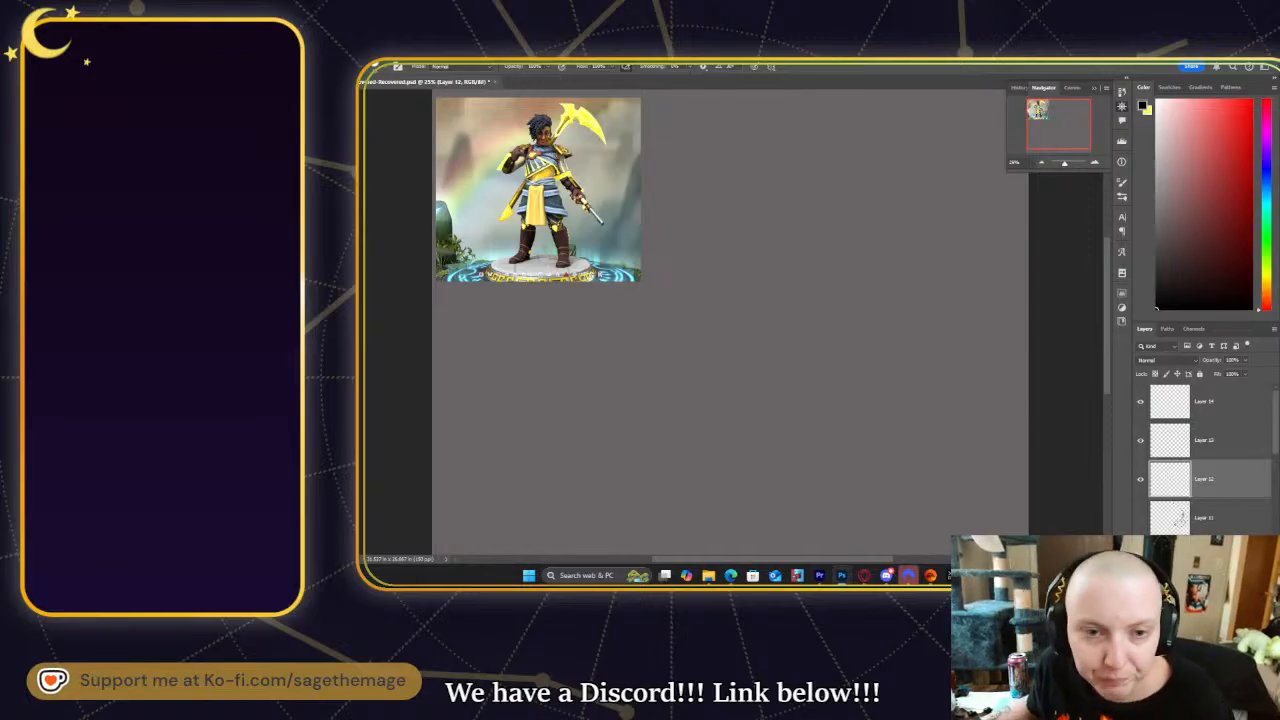
pyautogui.moveTo(648, 356); pyautogui.dragTo(750, 361)
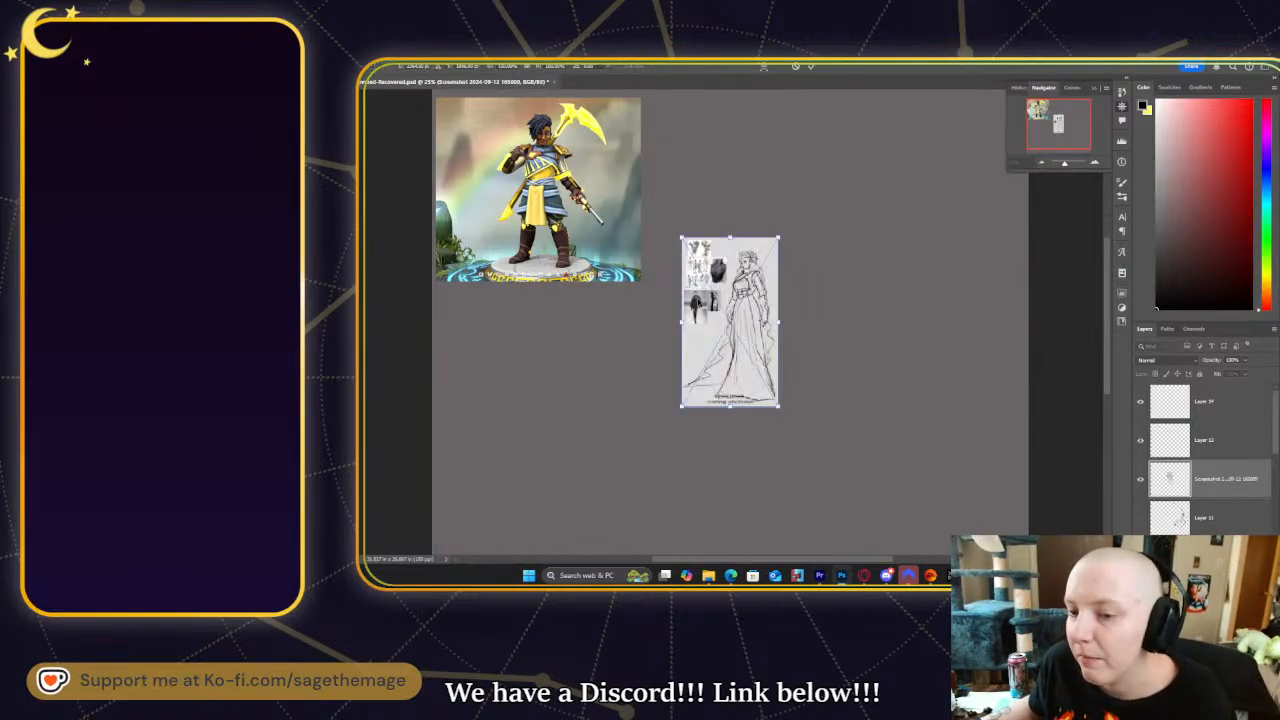
pyautogui.moveTo(730, 238); pyautogui.dragTo(752, 98)
pyautogui.moveTo(730, 404); pyautogui.dragTo(726, 495)
pyautogui.moveTo(746, 337); pyautogui.dragTo(751, 304)
pyautogui.scroll(3, 763, 260)
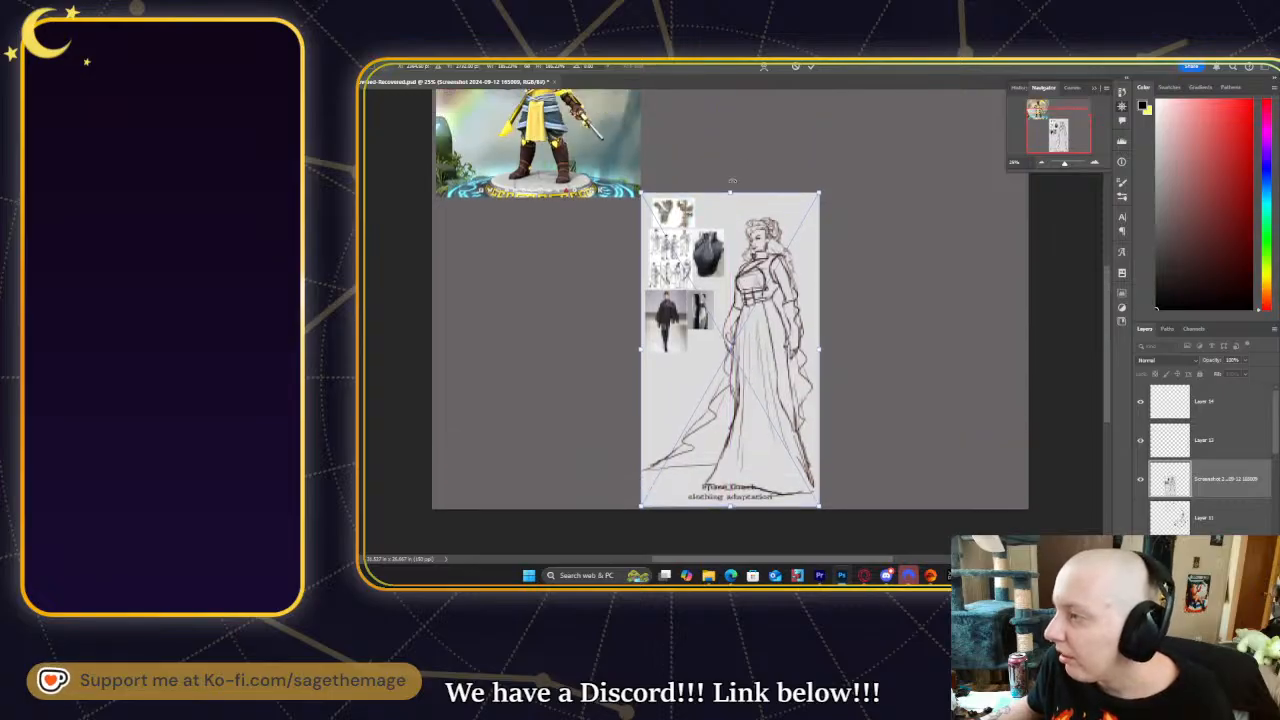
pyautogui.moveTo(729, 186); pyautogui.dragTo(768, 512)
pyautogui.press('Return')
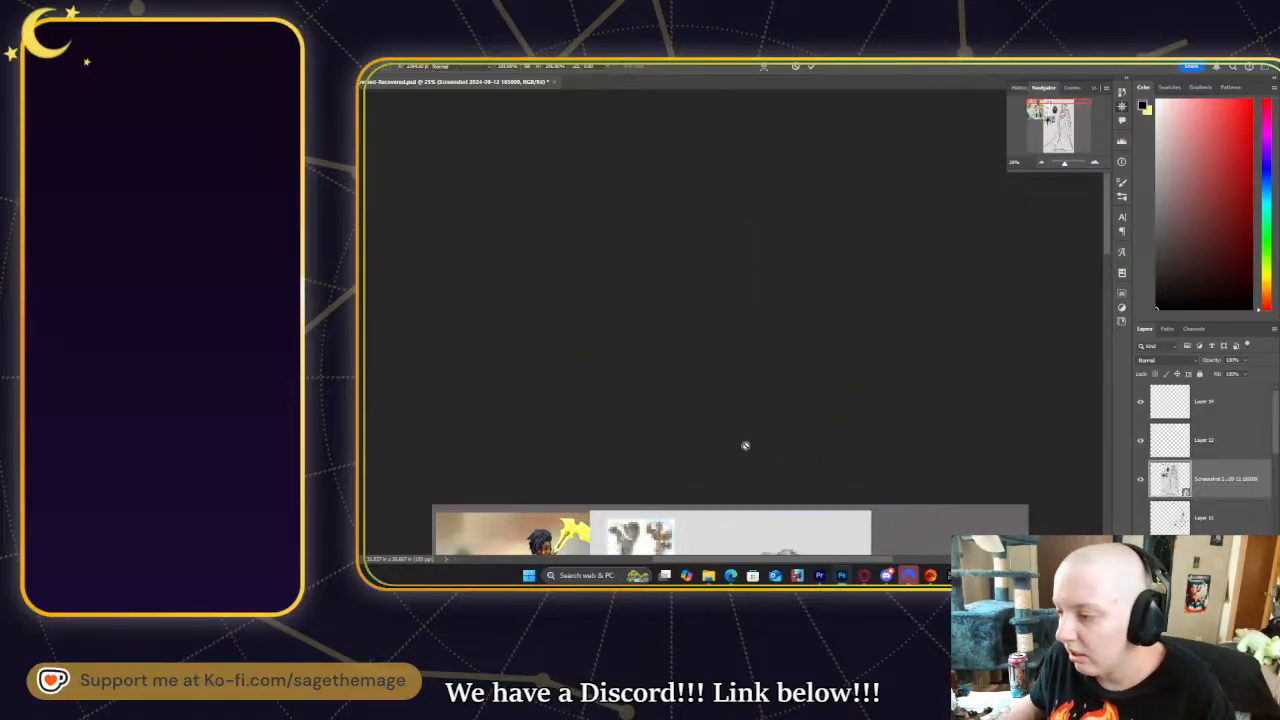
# - Review the enlarged design sheet beside the armoured character reference, and hide the design sheet's layer
pyautogui.scroll(-3, 735, 360)
pyautogui.scroll(-5, 733, 341)
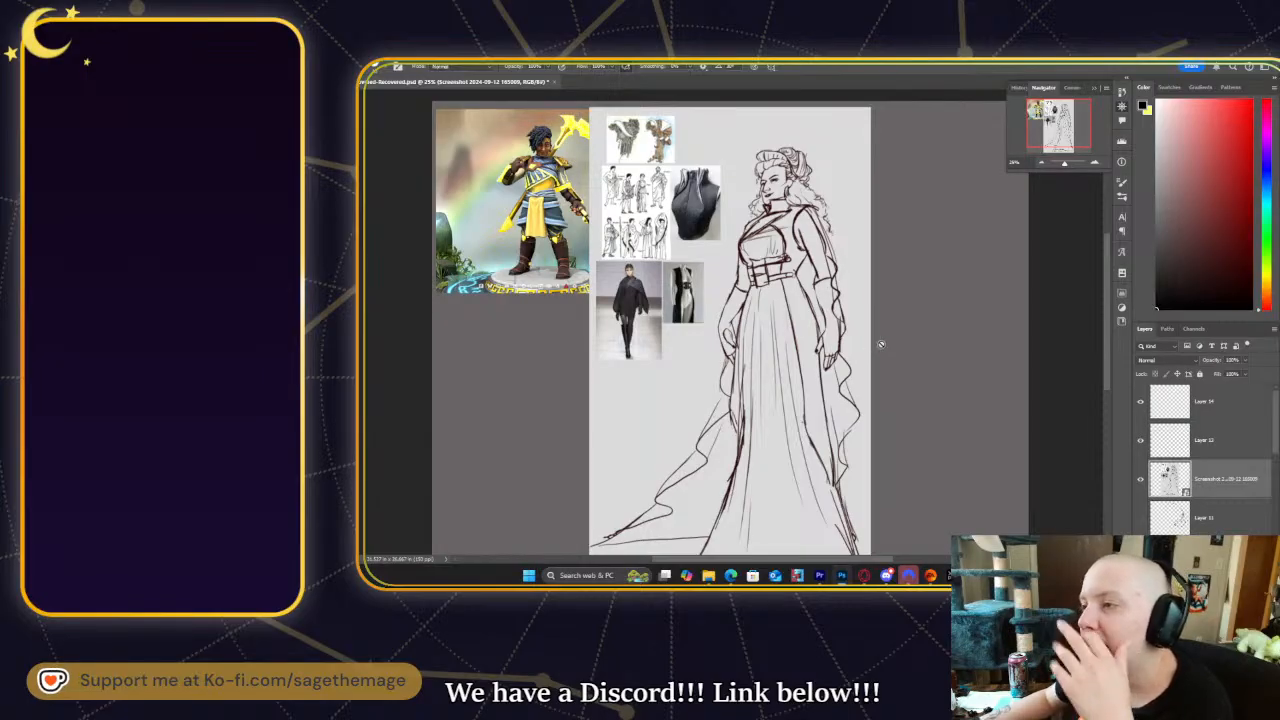
pyautogui.scroll(-3, 848, 357)
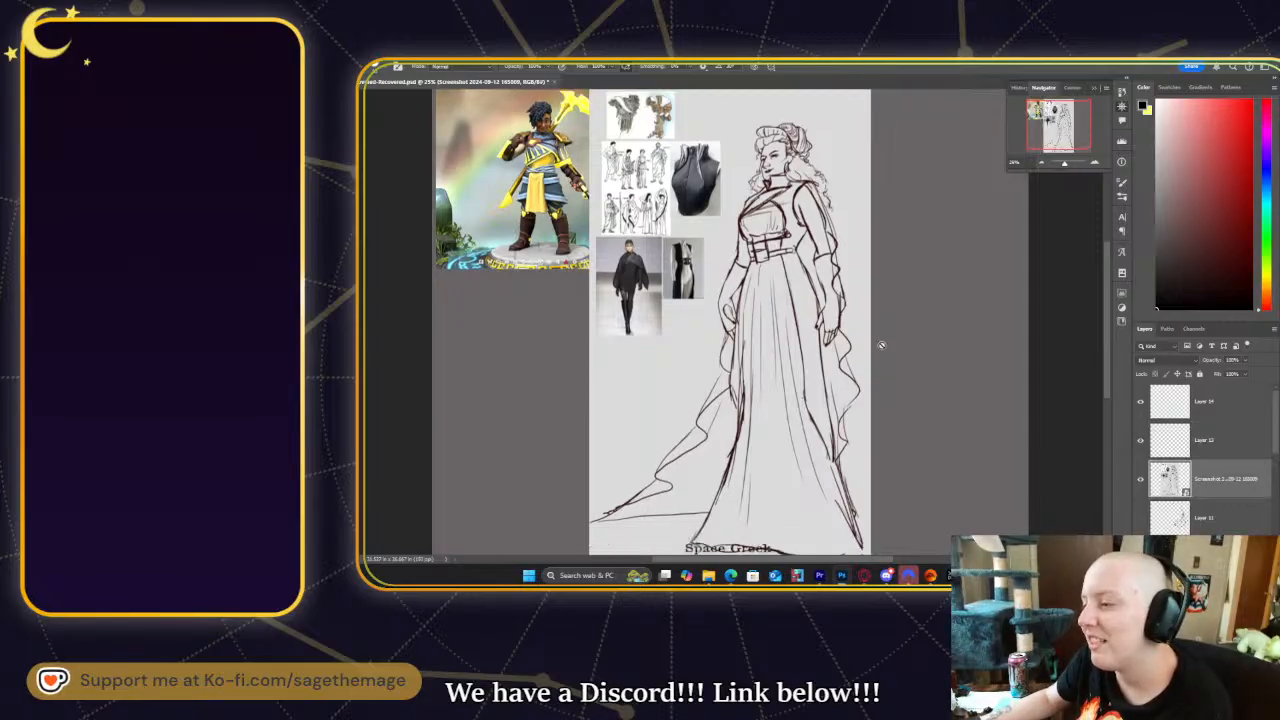
pyautogui.scroll(3, 857, 507)
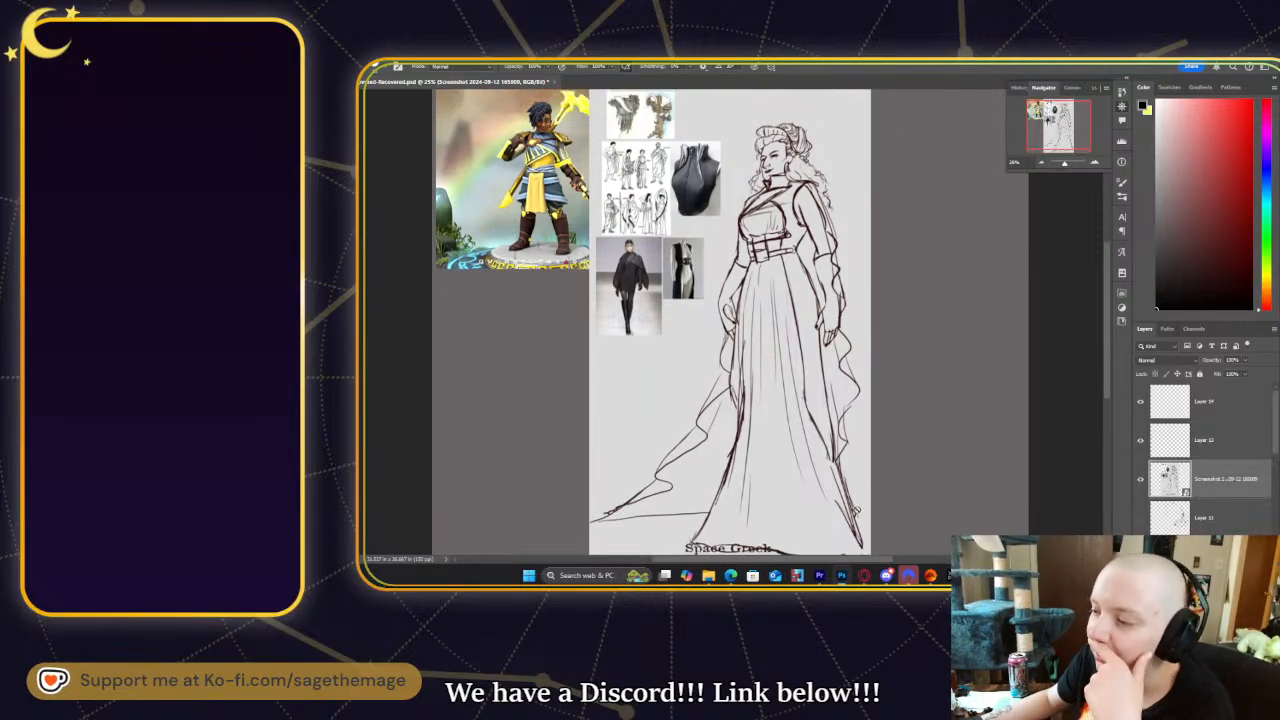
pyautogui.scroll(2, 869, 533)
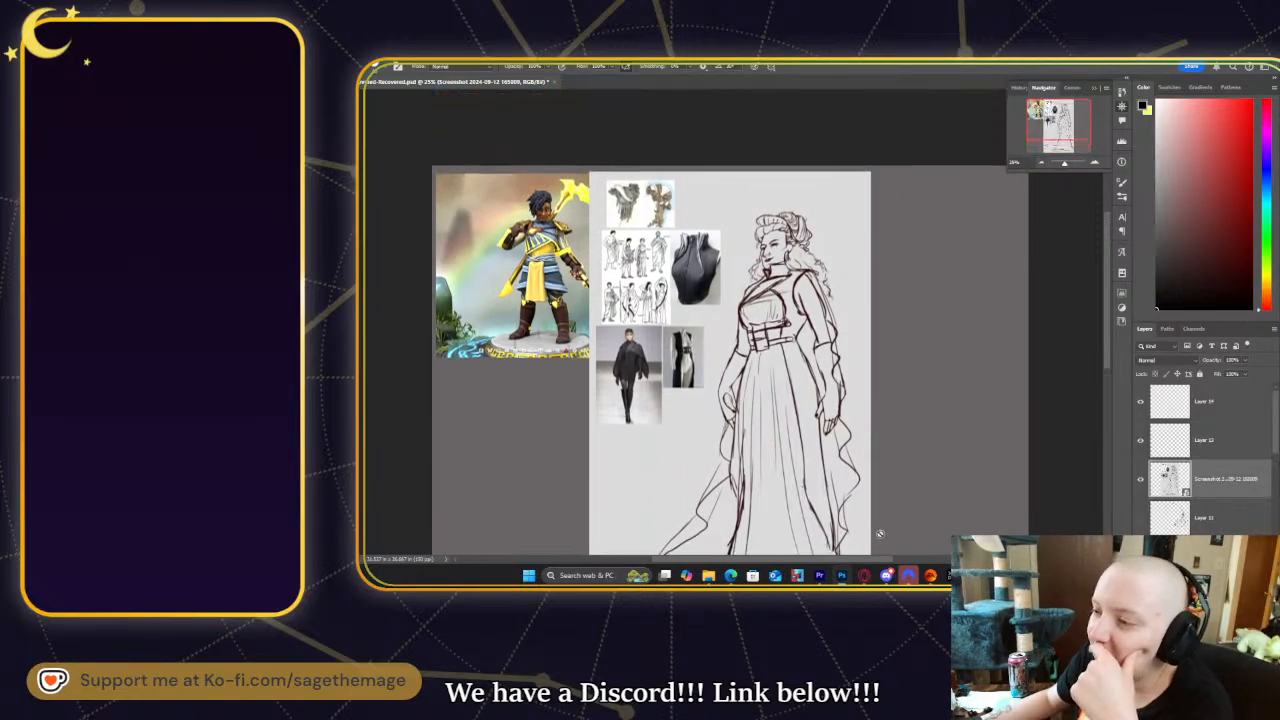
pyautogui.scroll(-3, 882, 533)
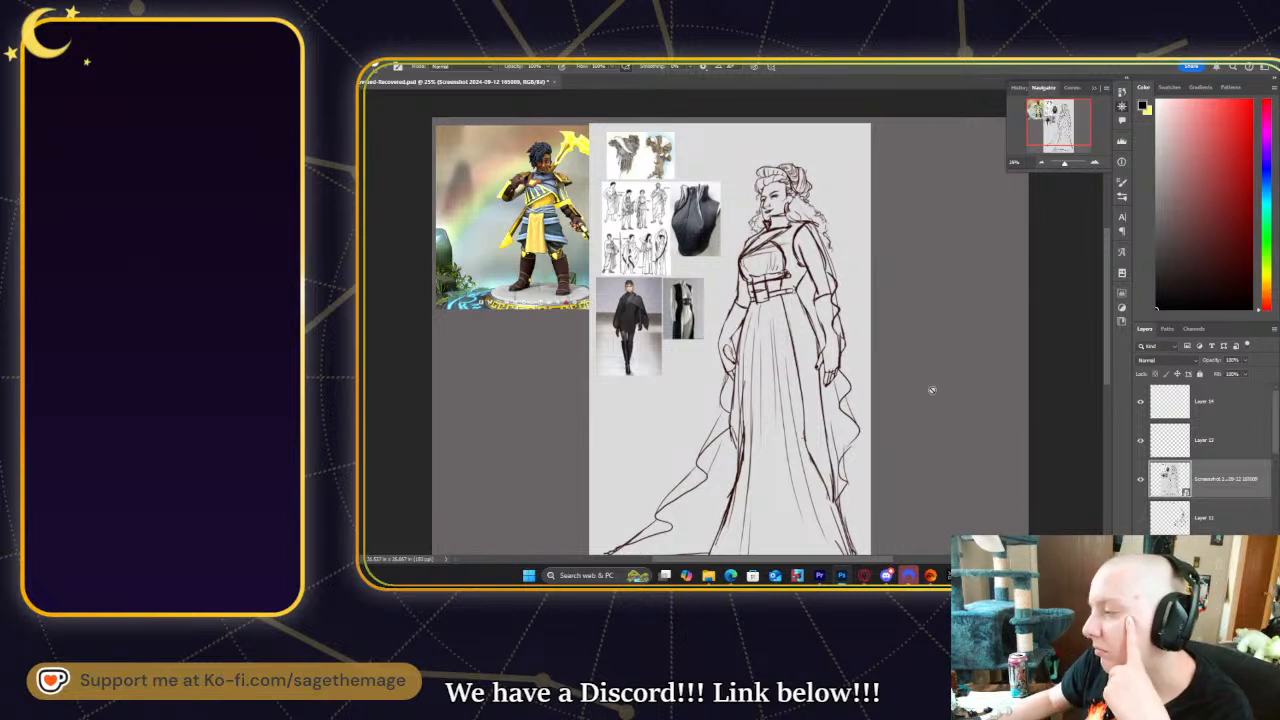
pyautogui.click(1141, 481)
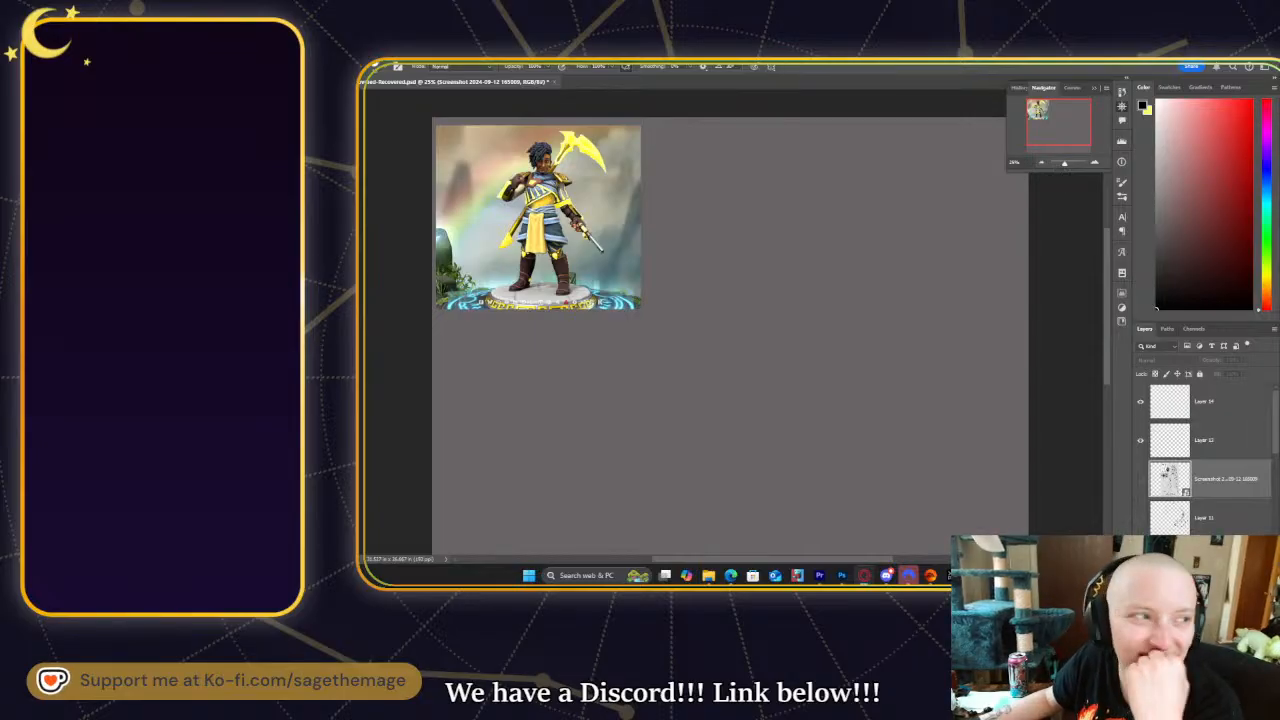
# - Paste the black-and-white character sketch beside the armoured character image and scale it up to match that image's height
pyautogui.moveTo(362, 245)
pyautogui.mouseDown()
pyautogui.moveTo(657, 389)
pyautogui.moveTo(362, 270)
pyautogui.mouseUp()
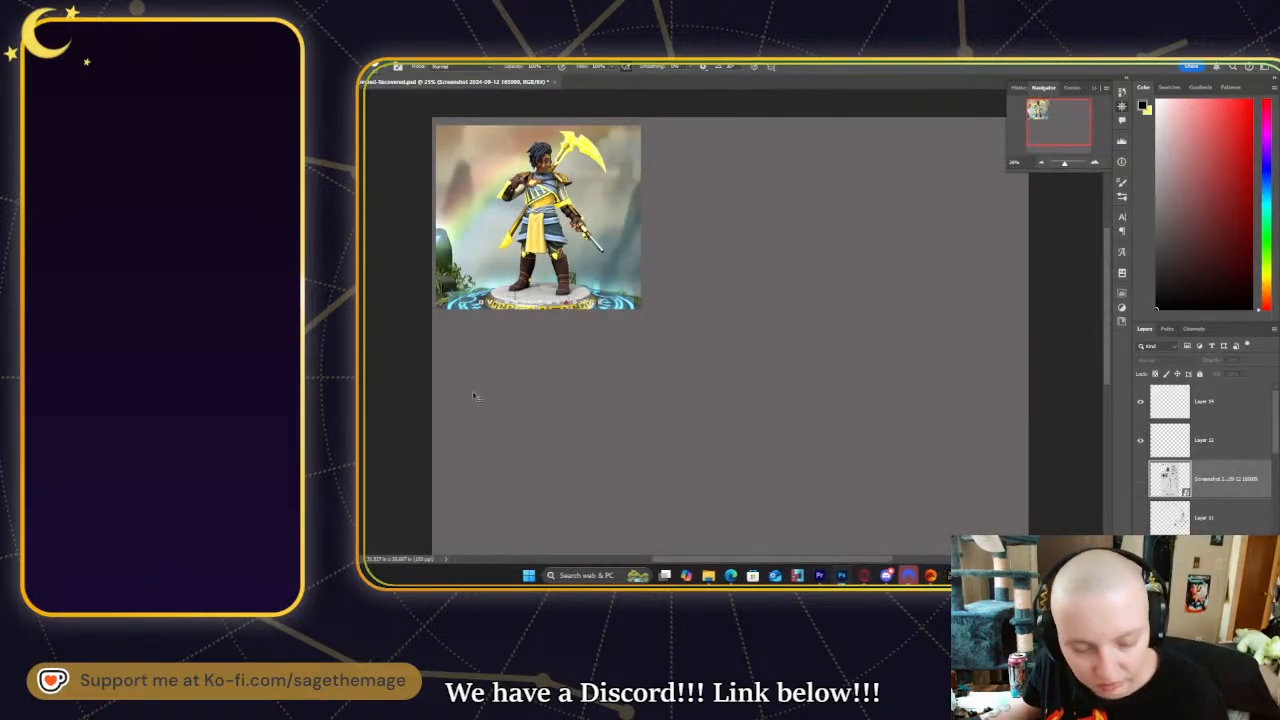
pyautogui.hotkey('ctrl', 'v')
pyautogui.hotkey('ctrl', 't')
pyautogui.moveTo(744, 330); pyautogui.dragTo(723, 159)
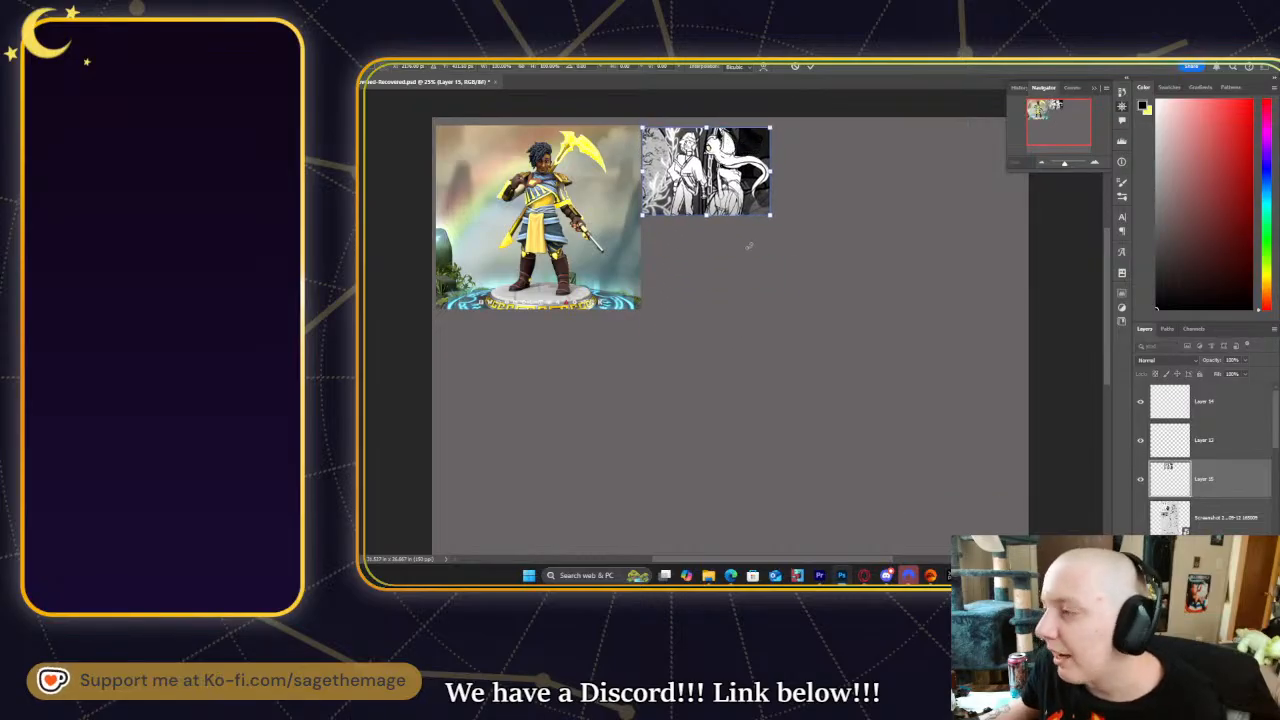
pyautogui.moveTo(771, 214)
pyautogui.mouseDown()
pyautogui.moveTo(897, 366)
pyautogui.moveTo(877, 350)
pyautogui.mouseUp()
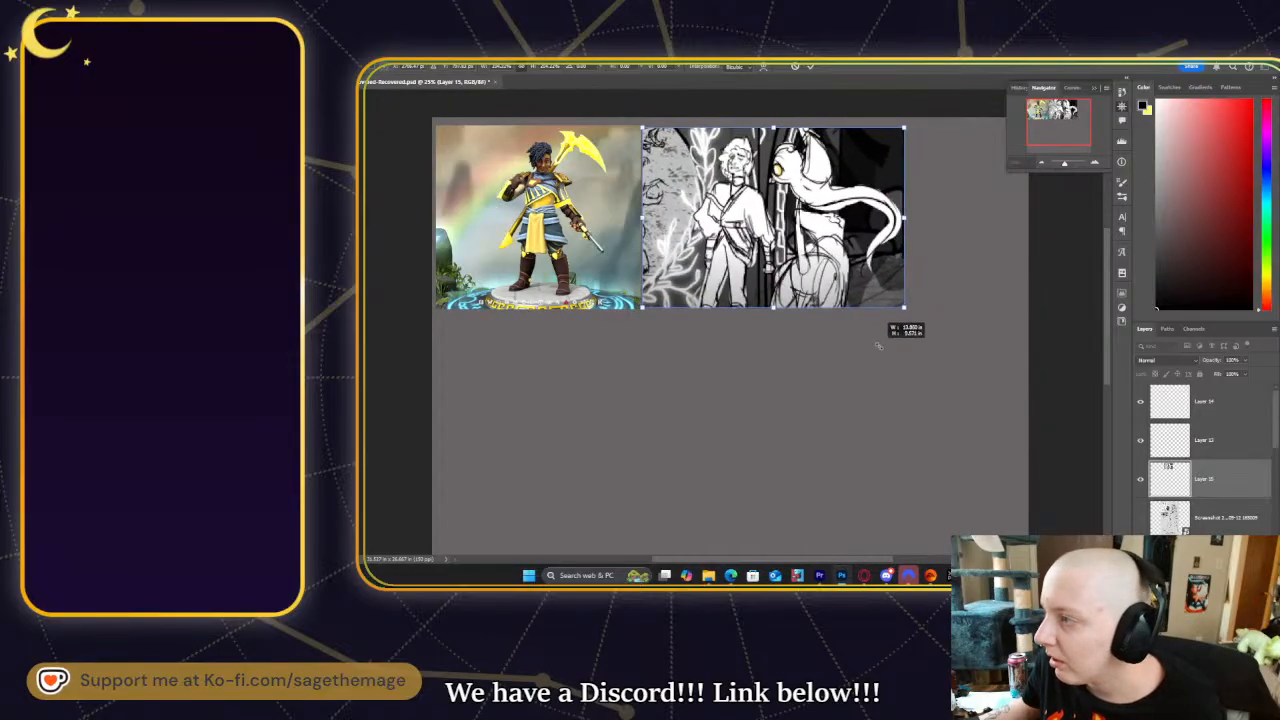
pyautogui.press('Return')
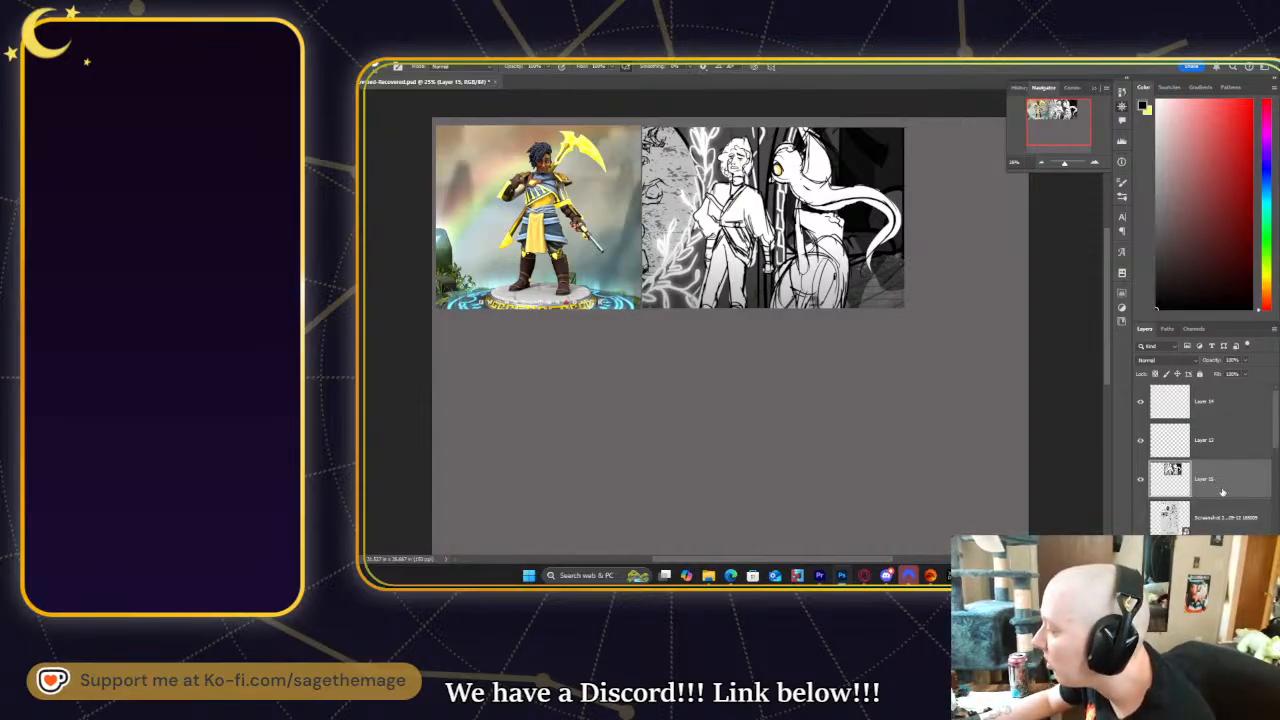
# - Arrange the armoured character's layer directly below the pasted sketch layer and merge the two reference layers
pyautogui.moveTo(1219, 497); pyautogui.dragTo(1195, 425)
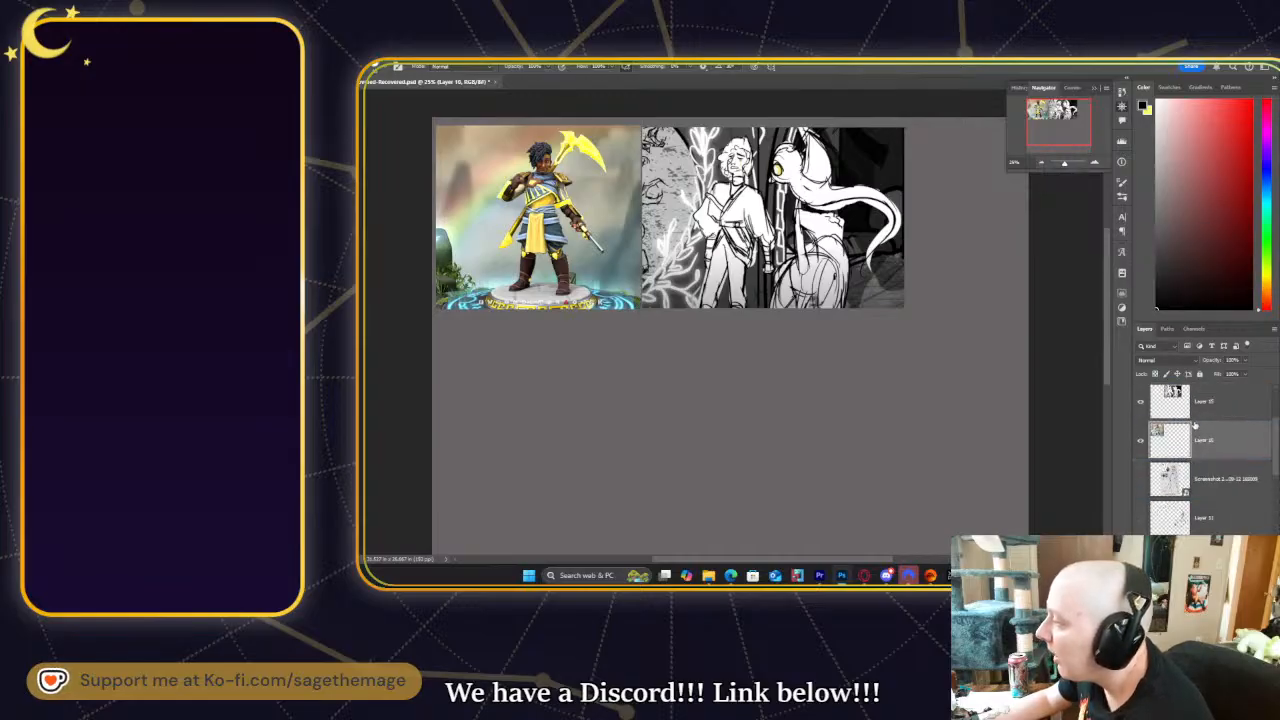
pyautogui.rightClick(1167, 408)
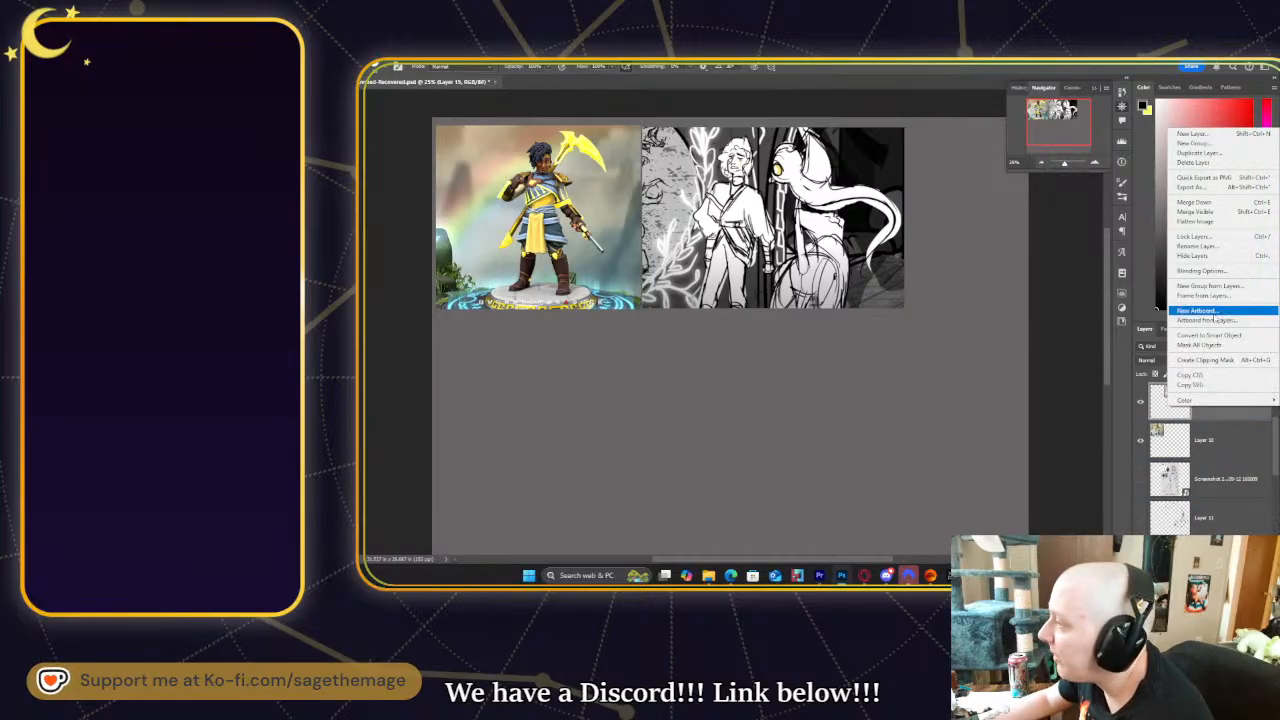
pyautogui.click(1185, 203)
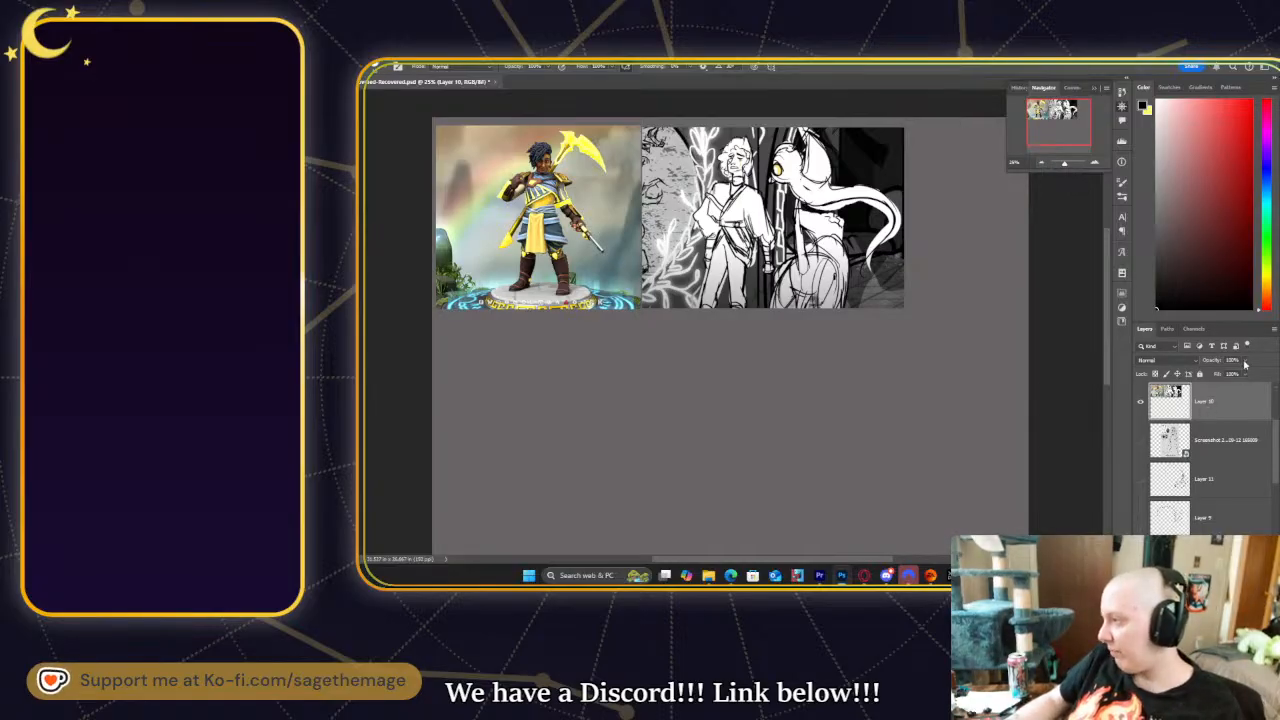
# - Fade the merged reference layer by lowering its opacity, and select the empty layer directly above it
pyautogui.moveTo(1221, 373); pyautogui.dragTo(1209, 373)
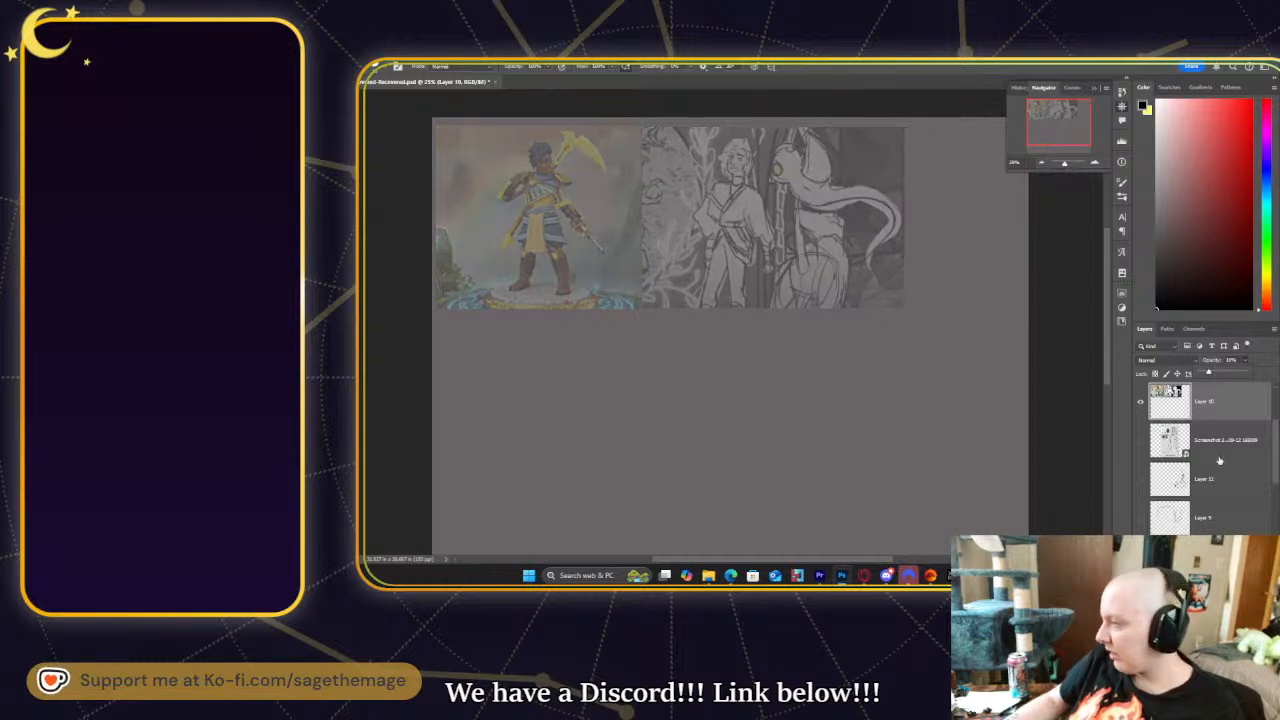
pyautogui.scroll(1, 1239, 452)
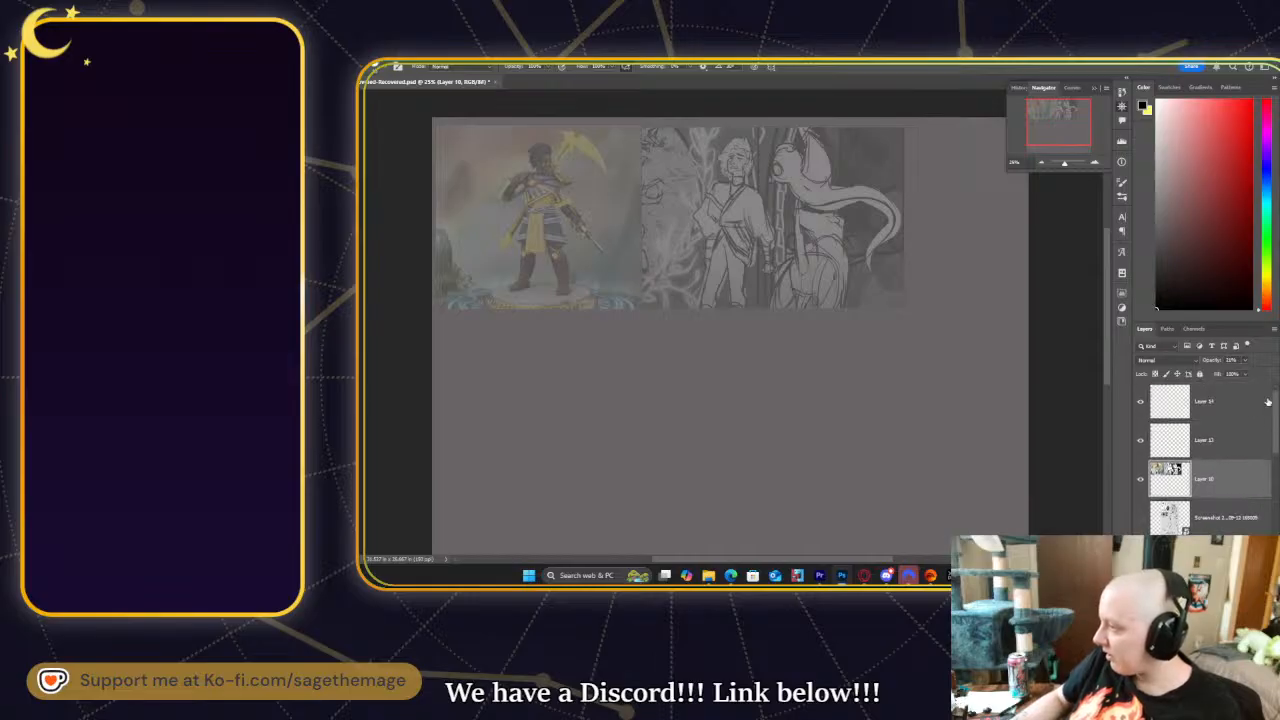
pyautogui.click(1239, 452)
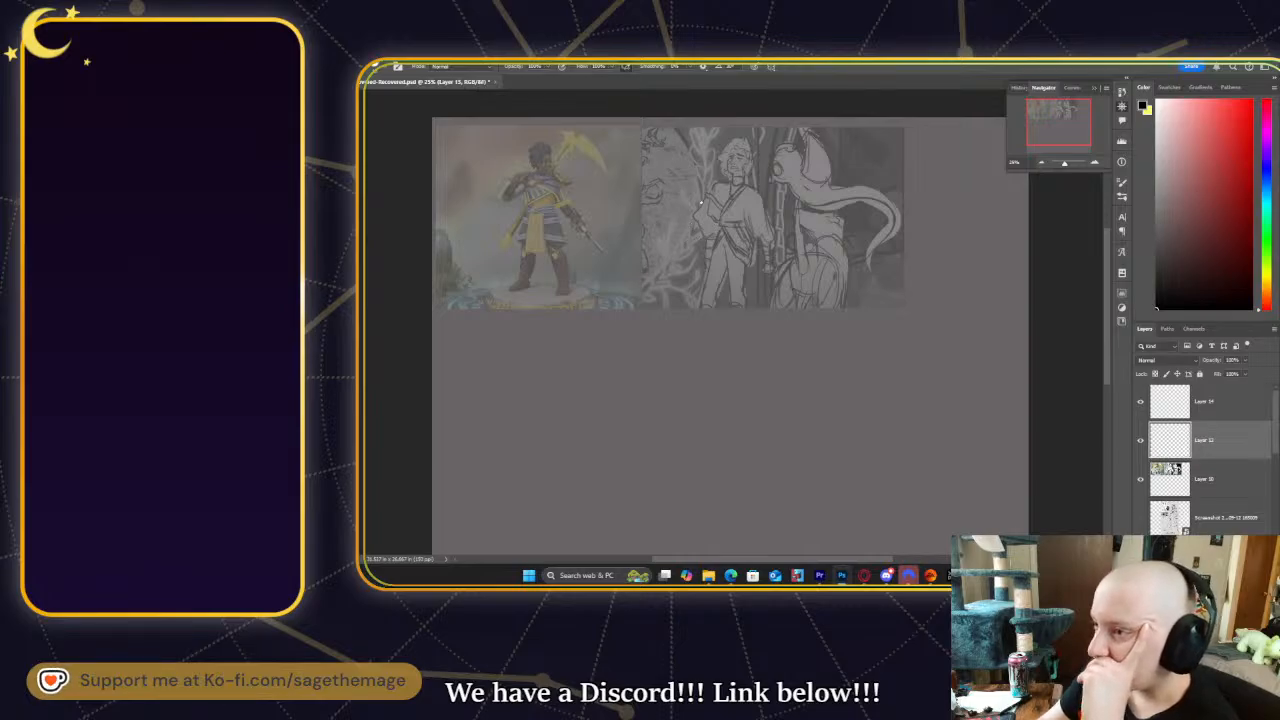
# - Sketch a boxy head with rough neck strokes over the faded standing figure in the black-and-white reference
pyautogui.moveTo(724, 201)
pyautogui.mouseDown()
pyautogui.moveTo(694, 229)
pyautogui.moveTo(686, 276)
pyautogui.moveTo(681, 244)
pyautogui.moveTo(723, 264)
pyautogui.mouseUp()
pyautogui.moveTo(686, 254); pyautogui.dragTo(724, 262)
pyautogui.moveTo(736, 192)
pyautogui.mouseDown()
pyautogui.moveTo(718, 281)
pyautogui.moveTo(700, 189)
pyautogui.moveTo(745, 228)
pyautogui.moveTo(702, 199)
pyautogui.moveTo(743, 213)
pyautogui.moveTo(728, 262)
pyautogui.moveTo(739, 273)
pyautogui.moveTo(695, 267)
pyautogui.moveTo(732, 292)
pyautogui.mouseUp()
pyautogui.moveTo(718, 278); pyautogui.dragTo(742, 294)
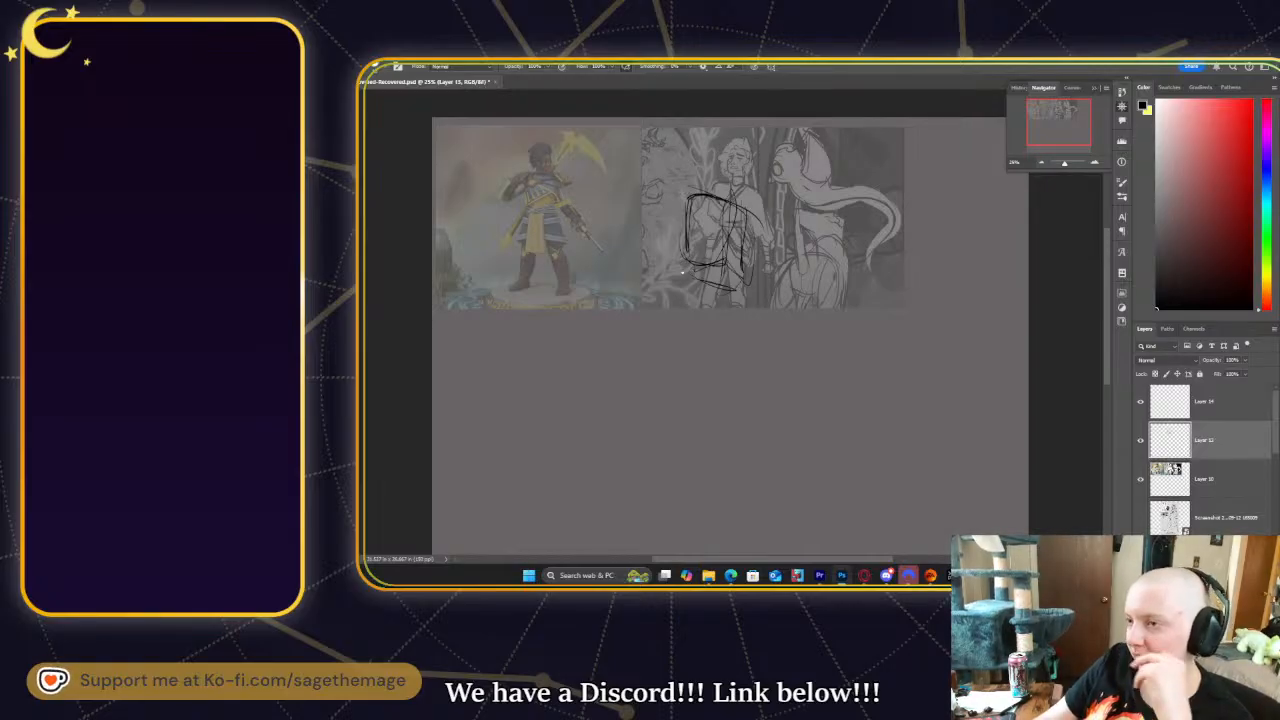
pyautogui.moveTo(548, 246); pyautogui.dragTo(546, 250)
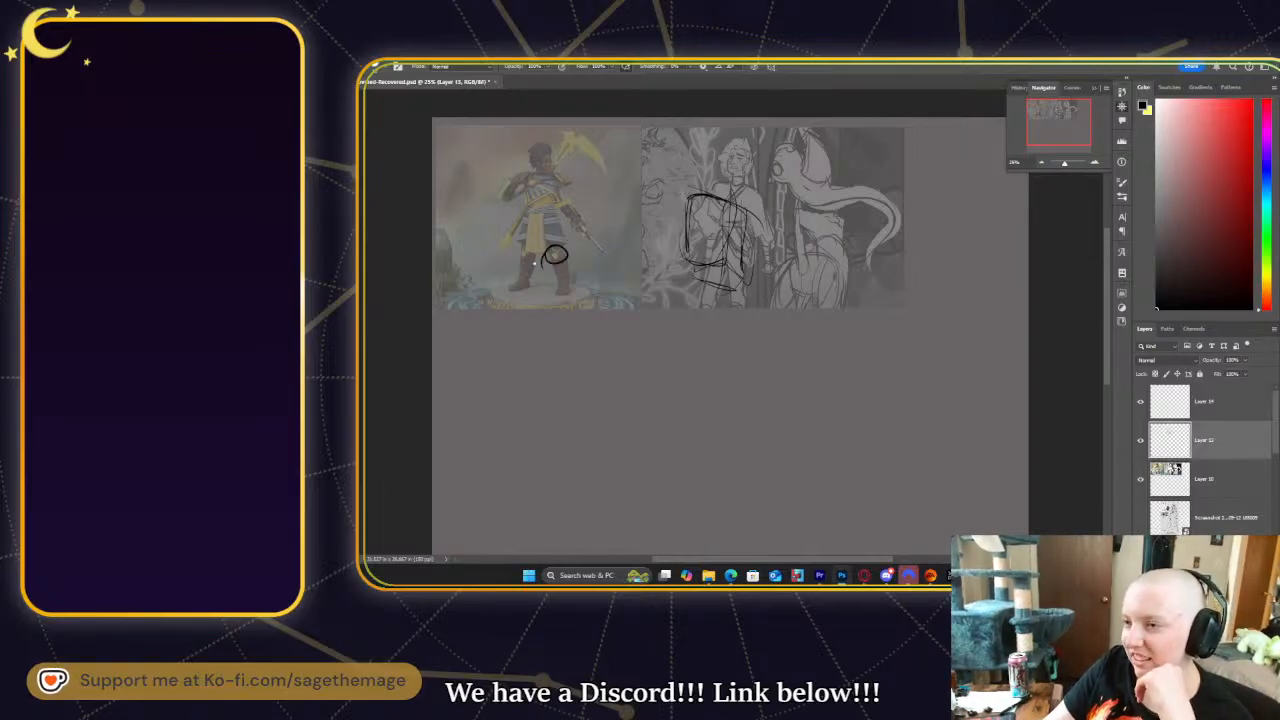
pyautogui.hotkey('ctrl', 'z')
pyautogui.hotkey('ctrl', 'z')
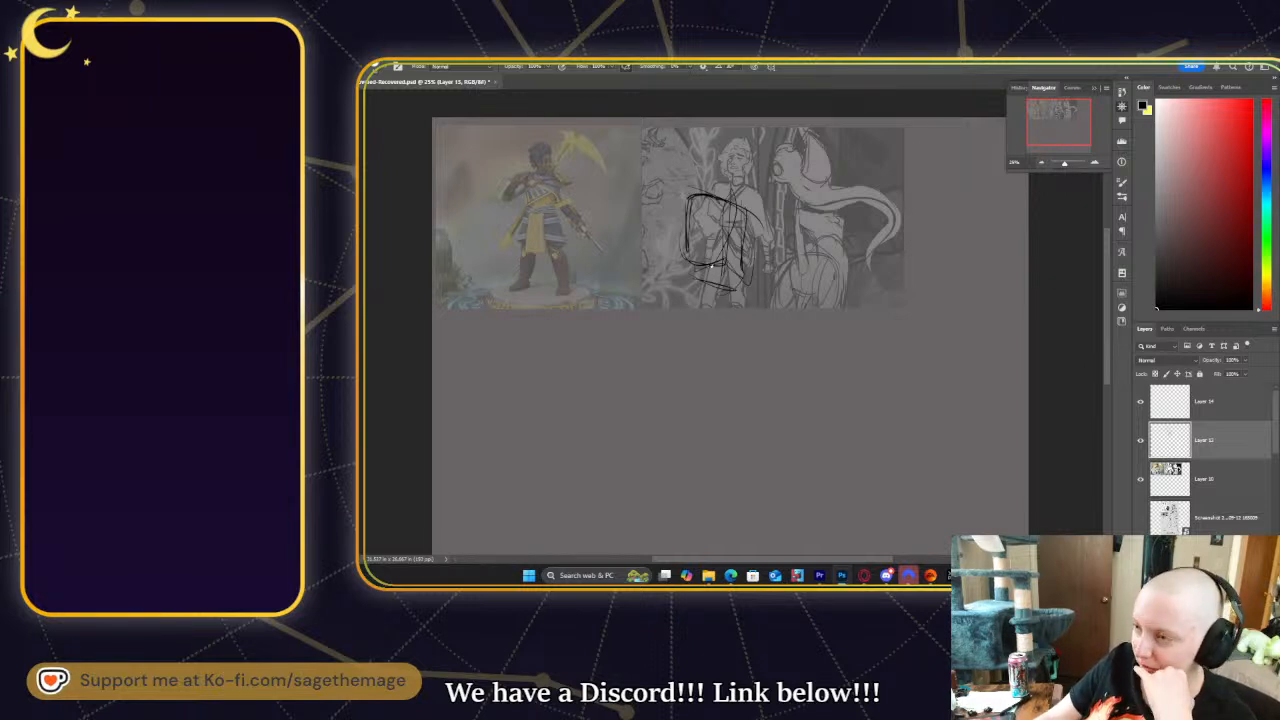
pyautogui.moveTo(694, 276)
pyautogui.mouseDown()
pyautogui.moveTo(713, 252)
pyautogui.moveTo(752, 277)
pyautogui.mouseUp()
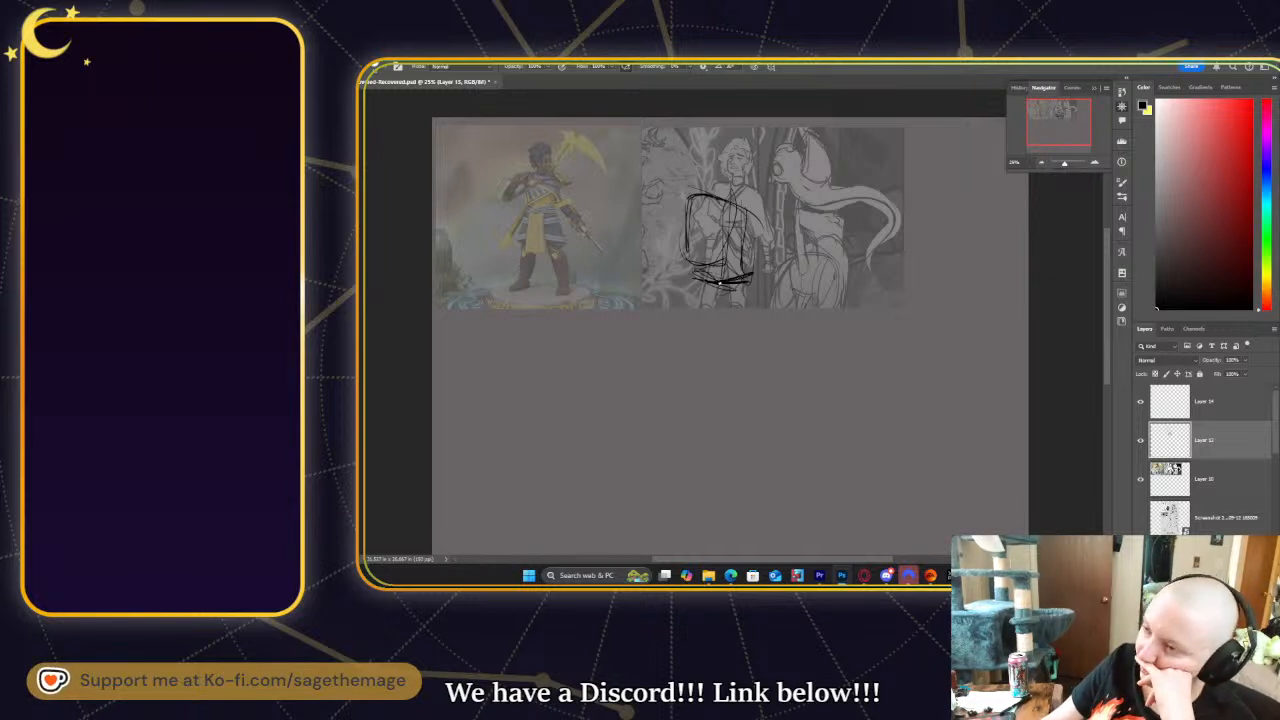
pyautogui.hotkey('ctrl', 'z')
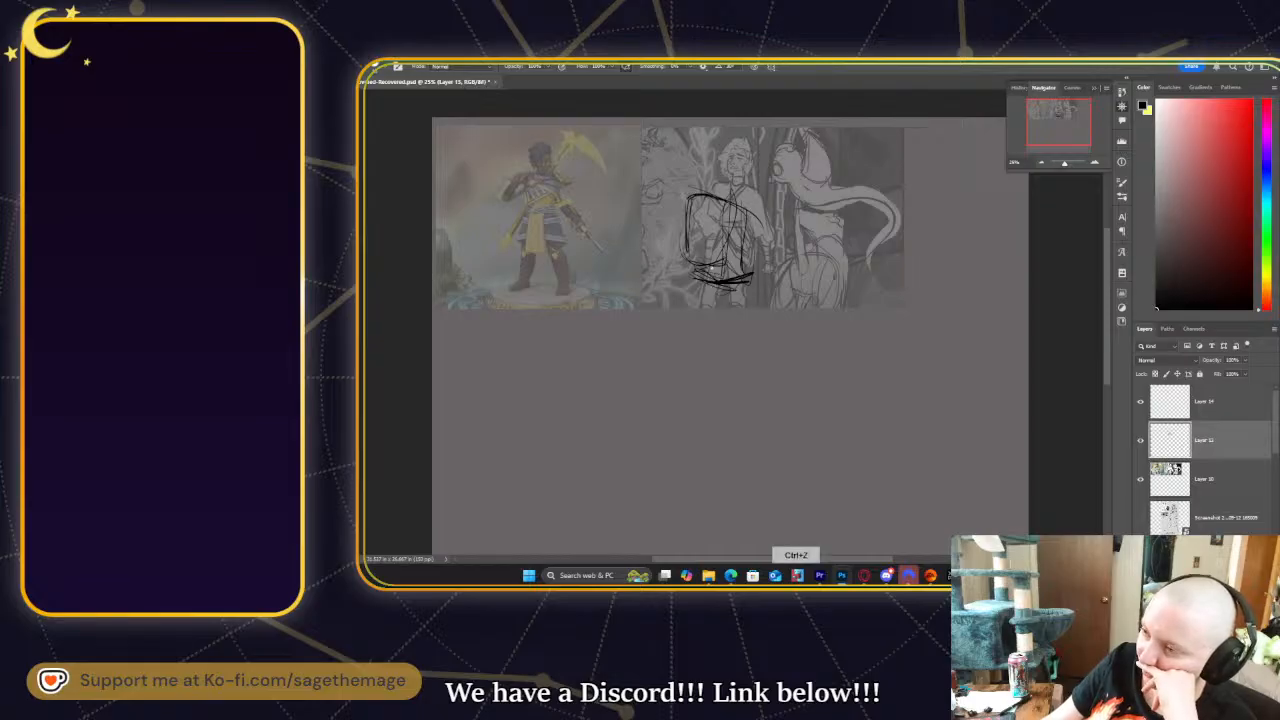
pyautogui.hotkey('ctrl', 'z')
pyautogui.hotkey('ctrl', 'z')
pyautogui.hotkey('ctrl', 'z')
pyautogui.hotkey('ctrl', 'z')
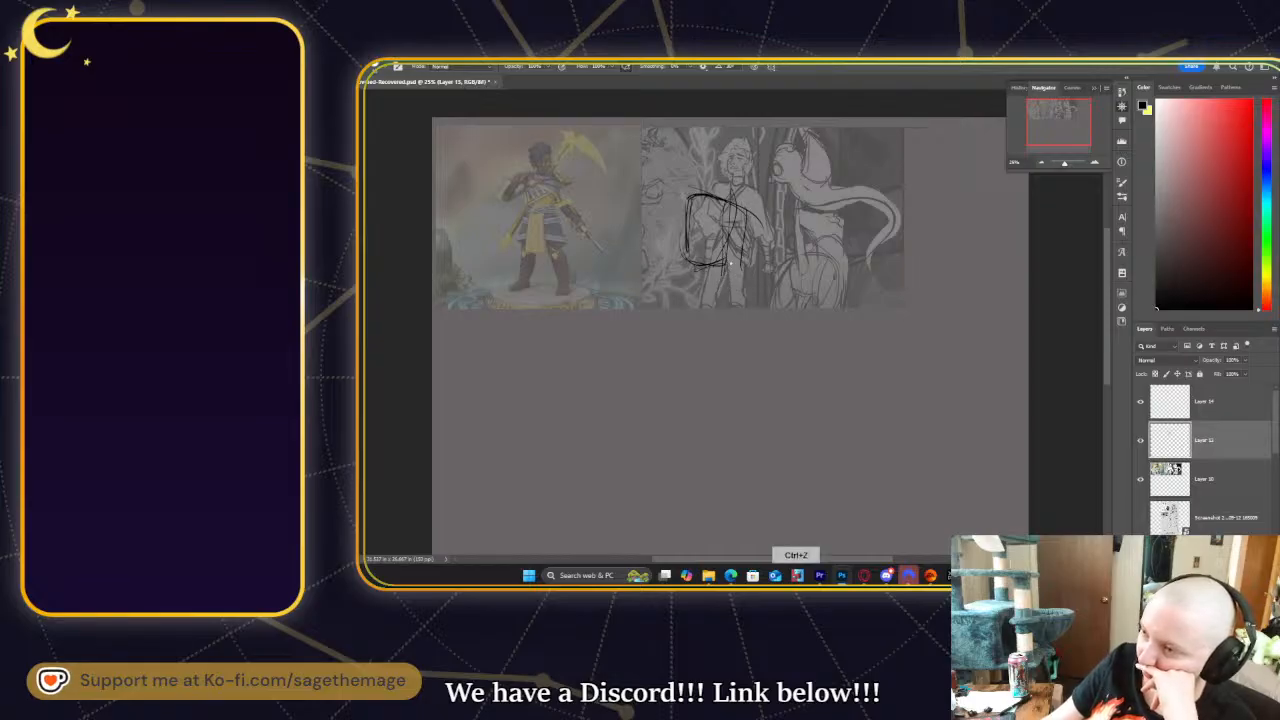
# - Refine the lower edge of the head and sketch the neck, a wide shoulder line and a rounded torso below it
pyautogui.moveTo(722, 265); pyautogui.dragTo(743, 257)
pyautogui.moveTo(744, 225)
pyautogui.mouseDown()
pyautogui.moveTo(740, 262)
pyautogui.moveTo(732, 255)
pyautogui.mouseUp()
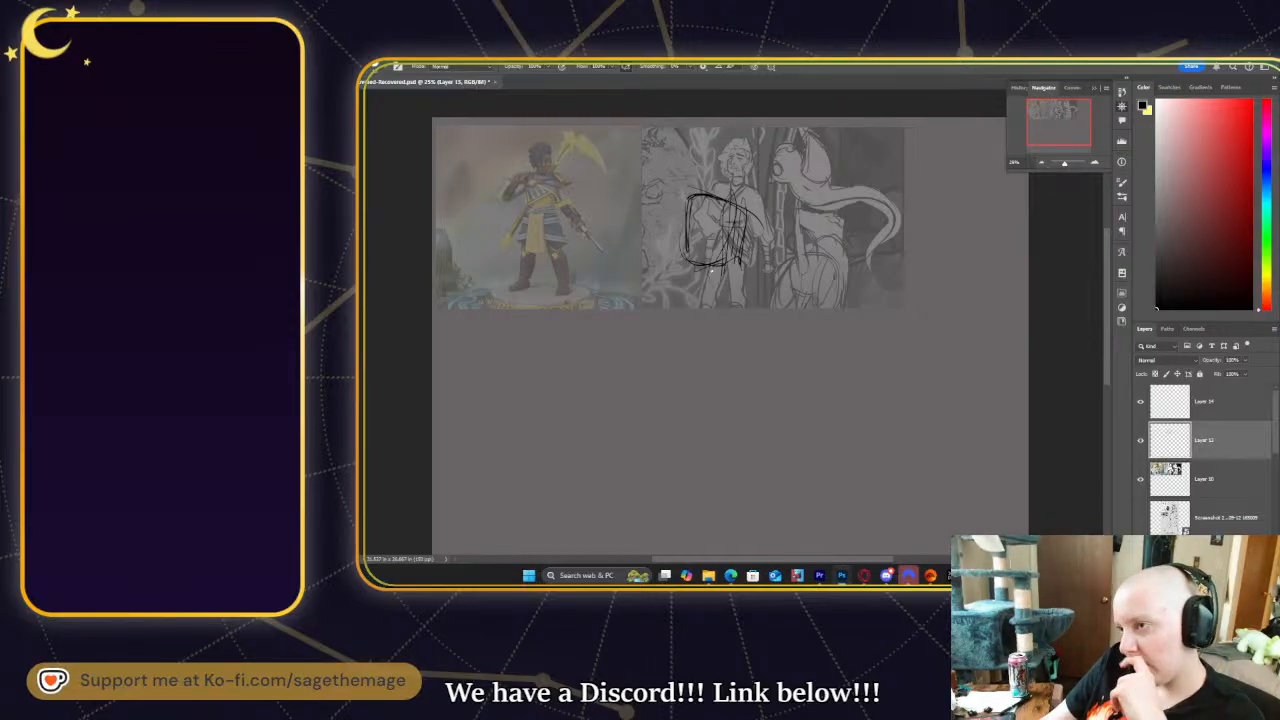
pyautogui.moveTo(762, 303); pyautogui.dragTo(642, 292)
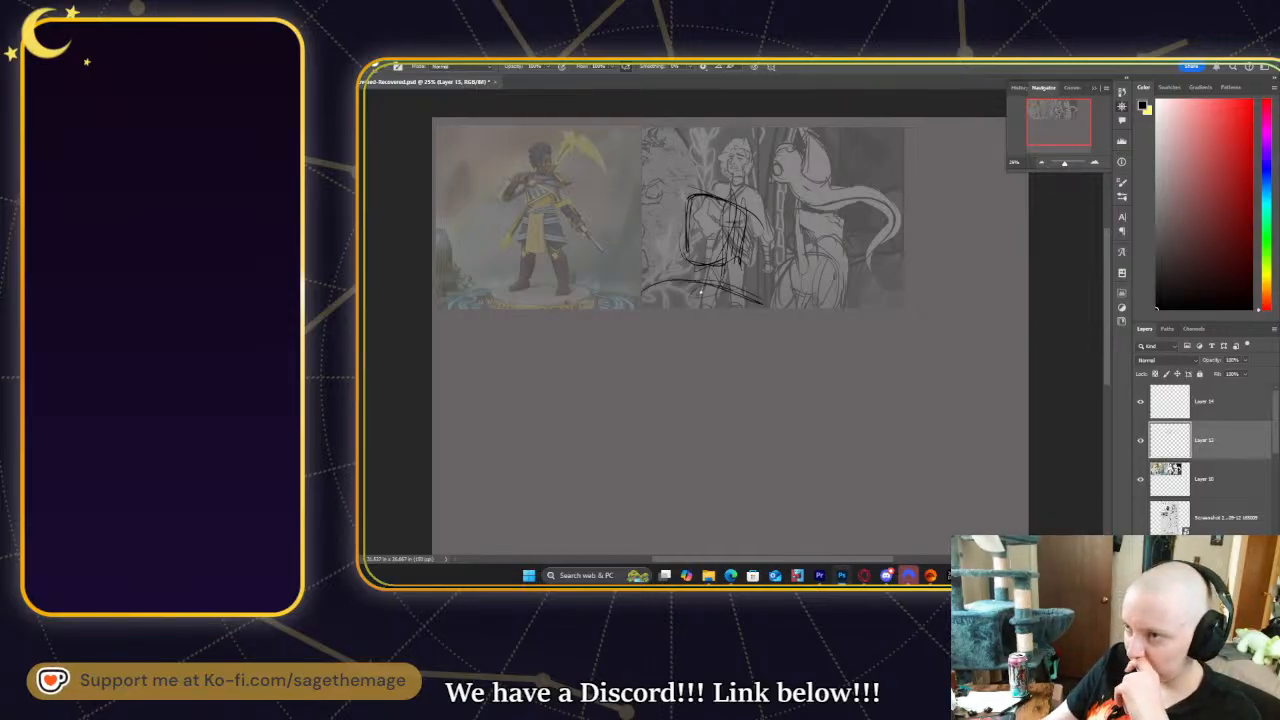
pyautogui.moveTo(717, 266)
pyautogui.mouseDown()
pyautogui.moveTo(709, 298)
pyautogui.moveTo(657, 305)
pyautogui.moveTo(716, 289)
pyautogui.moveTo(643, 336)
pyautogui.mouseUp()
pyautogui.moveTo(645, 289); pyautogui.dragTo(682, 386)
pyautogui.moveTo(656, 316)
pyautogui.mouseDown()
pyautogui.moveTo(706, 398)
pyautogui.moveTo(740, 402)
pyautogui.mouseUp()
pyautogui.moveTo(721, 414); pyautogui.dragTo(722, 442)
pyautogui.moveTo(640, 285); pyautogui.dragTo(676, 424)
pyautogui.moveTo(650, 316); pyautogui.dragTo(710, 399)
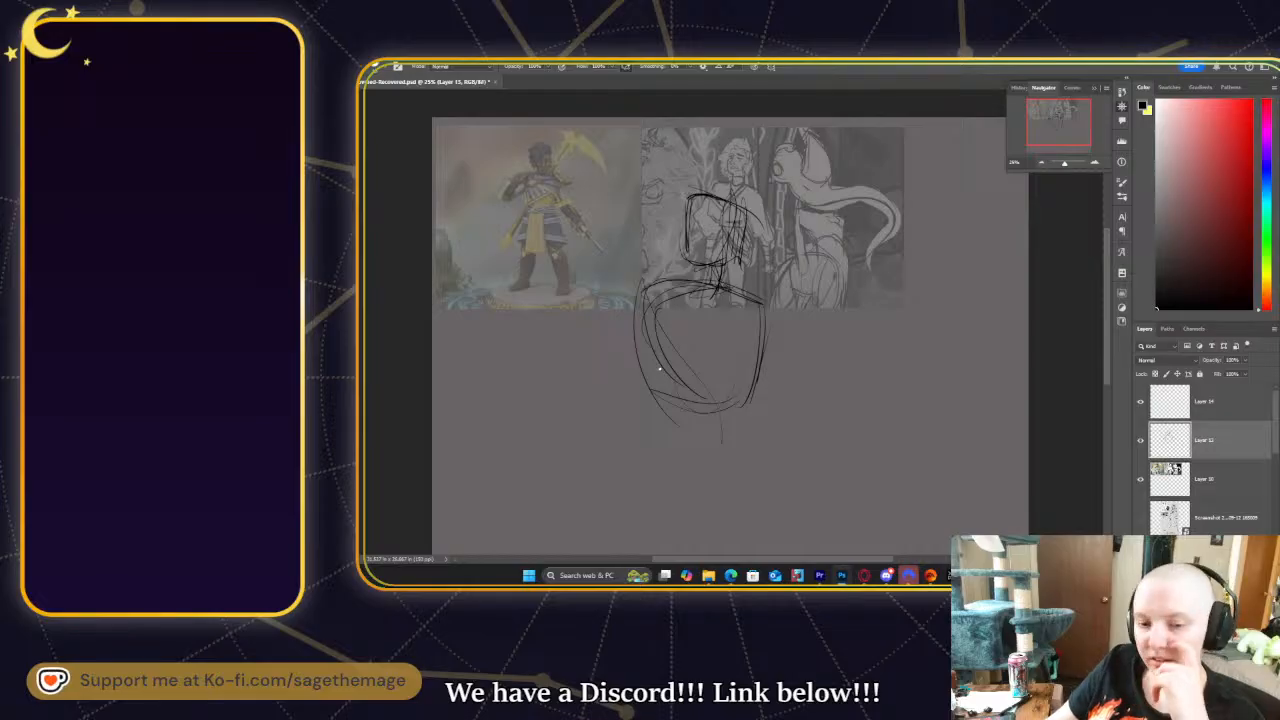
# - Sketch the shoulder and hanging arm on the left side of the torso with loose overlapping strokes
pyautogui.moveTo(616, 324); pyautogui.dragTo(592, 388)
pyautogui.moveTo(620, 326); pyautogui.dragTo(607, 352)
pyautogui.moveTo(636, 286)
pyautogui.mouseDown()
pyautogui.moveTo(604, 365)
pyautogui.moveTo(594, 416)
pyautogui.mouseUp()
pyautogui.moveTo(612, 354); pyautogui.dragTo(580, 432)
pyautogui.moveTo(658, 308); pyautogui.dragTo(584, 434)
pyautogui.moveTo(654, 324); pyautogui.dragTo(630, 362)
pyautogui.moveTo(644, 290); pyautogui.dragTo(624, 390)
pyautogui.moveTo(632, 296)
pyautogui.mouseDown()
pyautogui.moveTo(598, 398)
pyautogui.moveTo(612, 456)
pyautogui.moveTo(660, 340)
pyautogui.moveTo(600, 320)
pyautogui.mouseUp()
pyautogui.moveTo(652, 280); pyautogui.dragTo(674, 306)
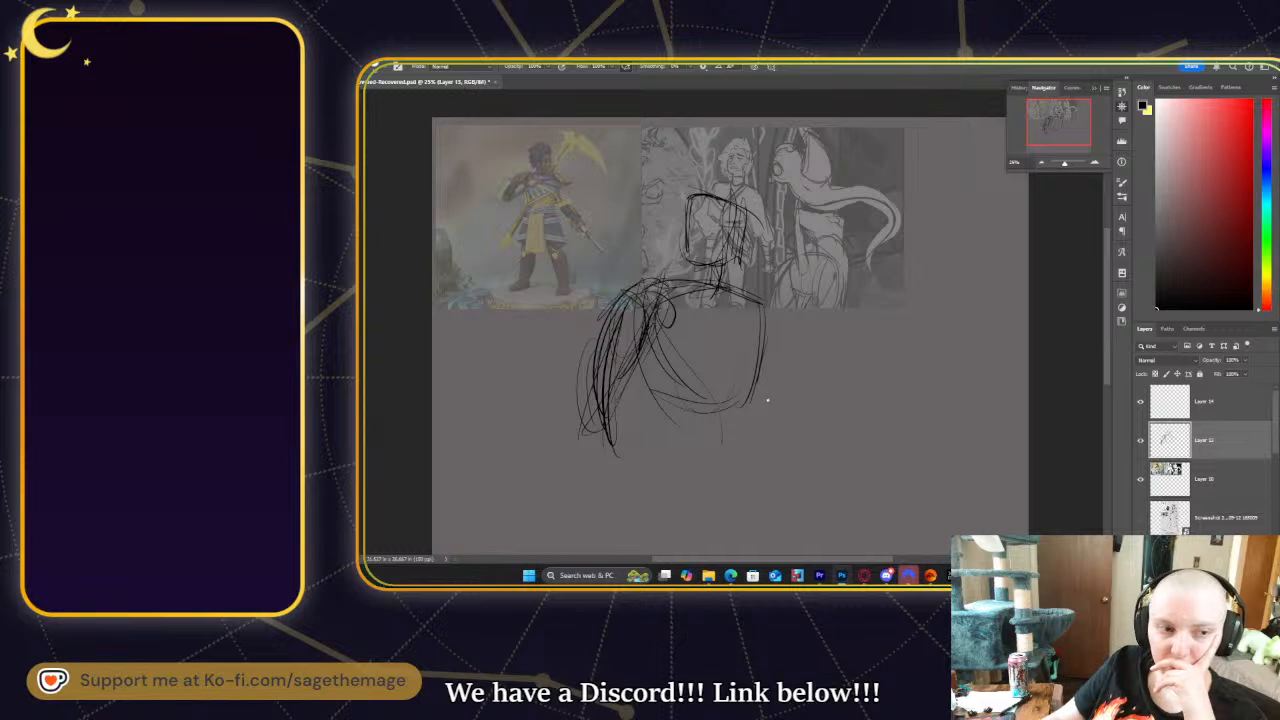
# - Sketch the arm on the right side of the torso and the waist and hip lines flaring out below
pyautogui.moveTo(768, 350); pyautogui.dragTo(790, 460)
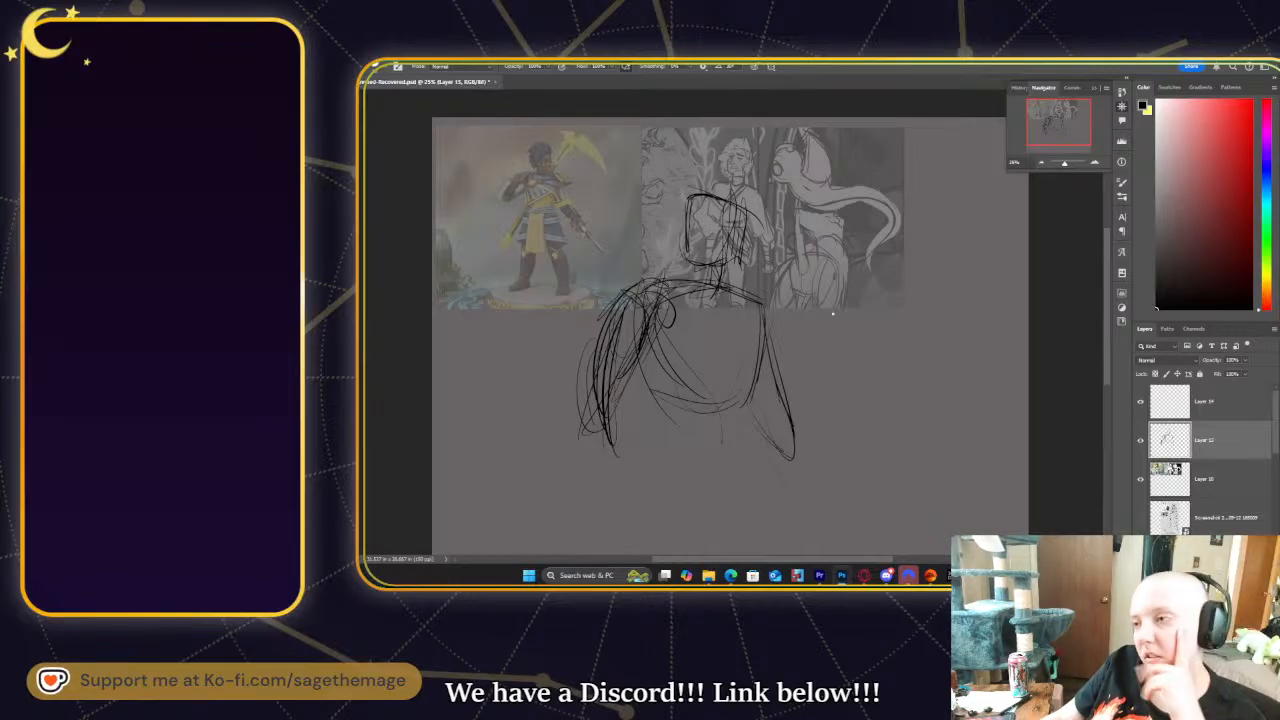
pyautogui.moveTo(1068, 135); pyautogui.dragTo(1079, 142)
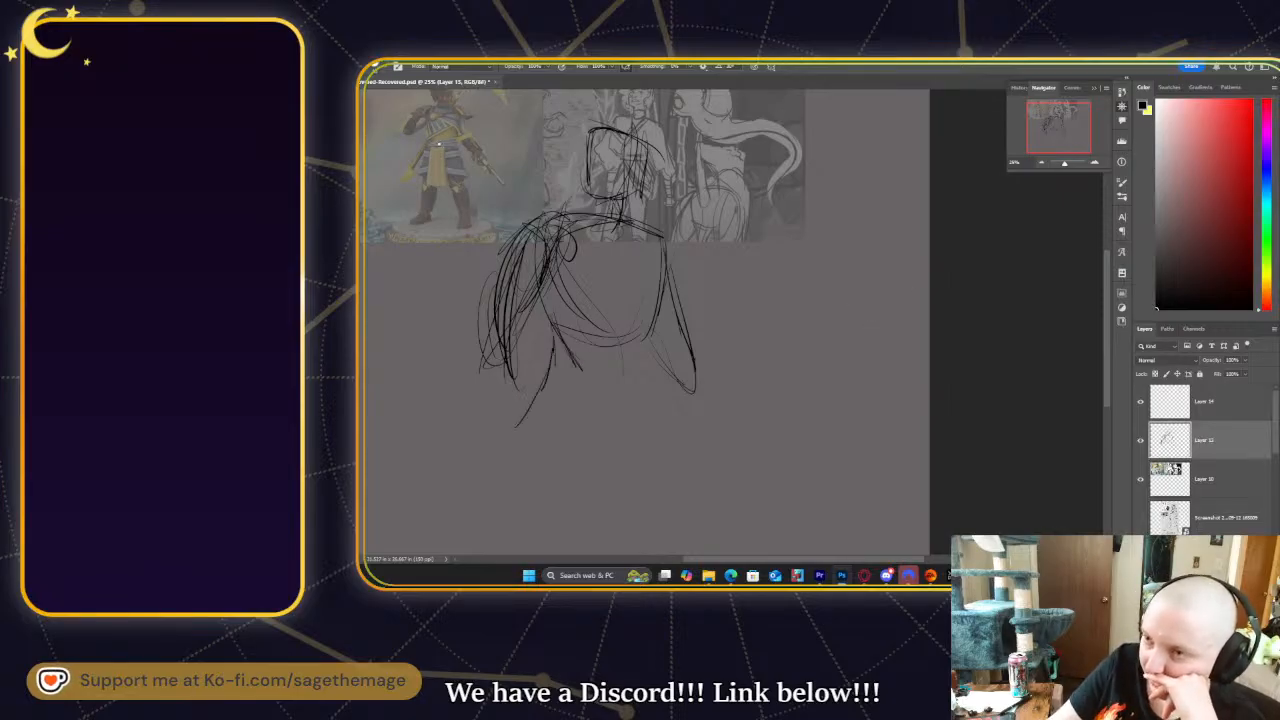
pyautogui.hotkey('ctrl', 'z')
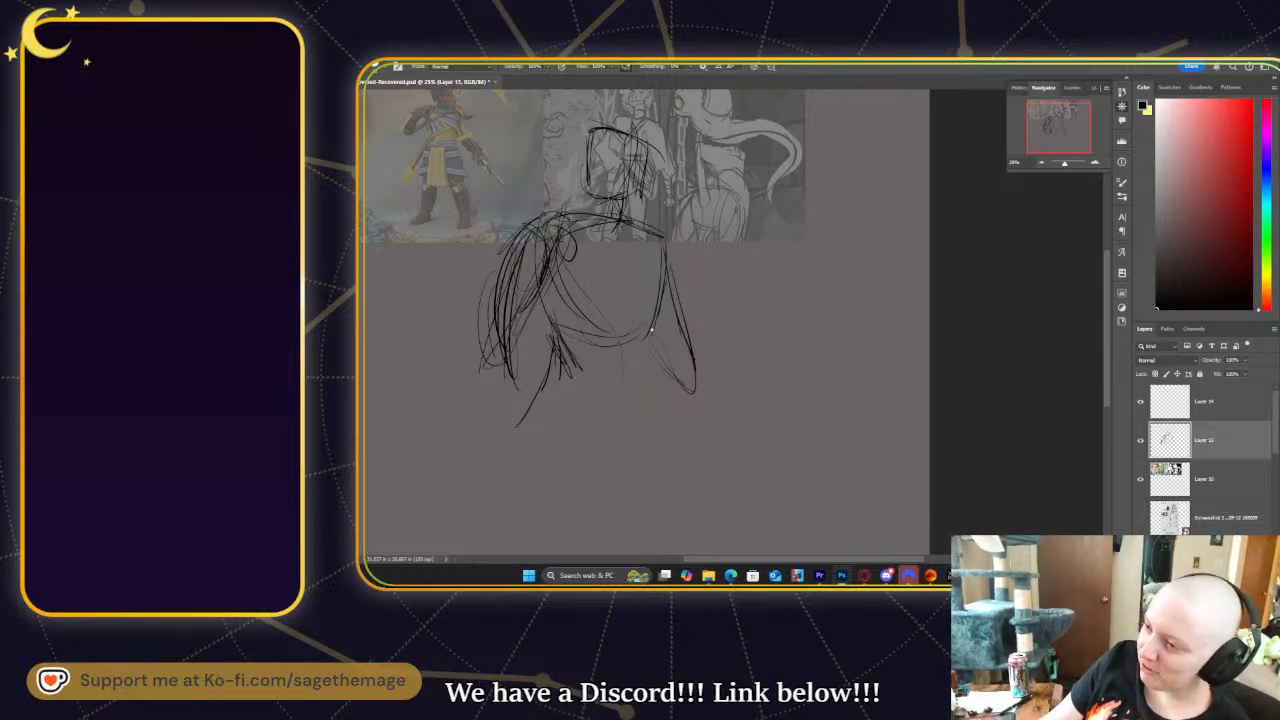
pyautogui.moveTo(645, 333); pyautogui.dragTo(679, 465)
# - Scale the figure sketch down proportionally and shift it slightly up and to the right on the canvas
pyautogui.moveTo(1064, 120)
pyautogui.mouseDown()
pyautogui.moveTo(1048, 128)
pyautogui.moveTo(1077, 129)
pyautogui.moveTo(1060, 131)
pyautogui.mouseUp()
pyautogui.hotkey('ctrl', 't')
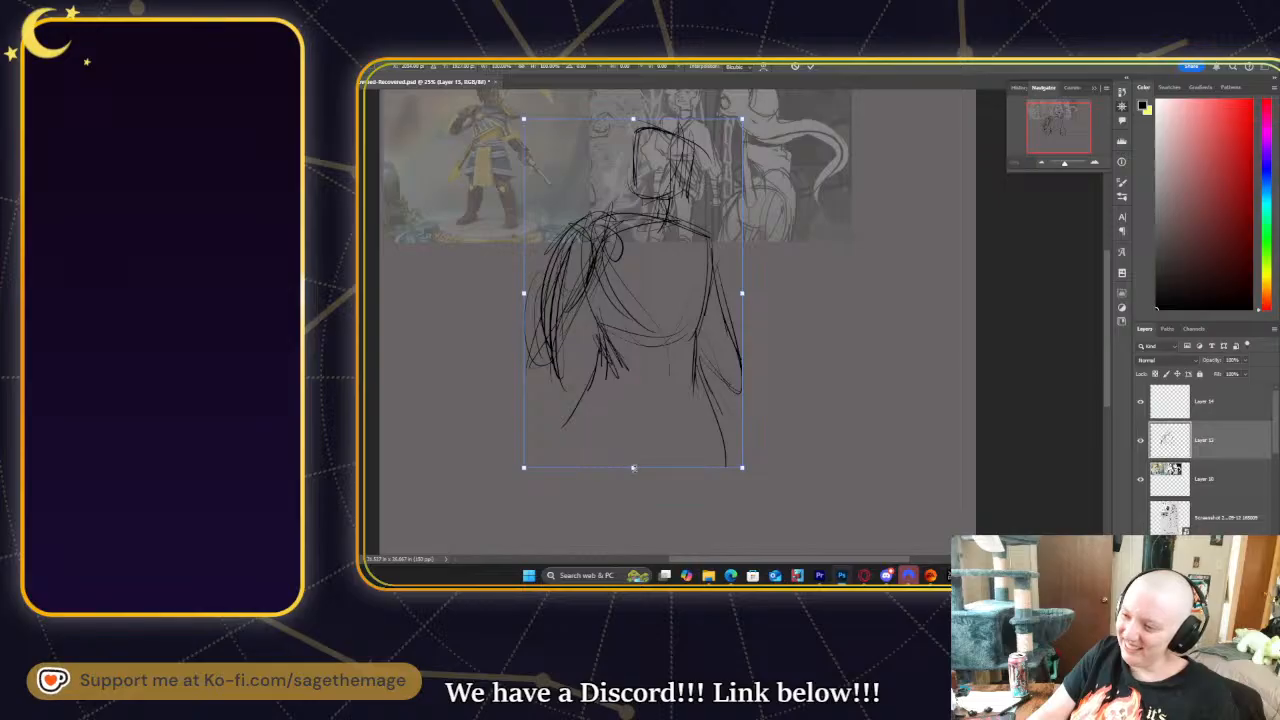
pyautogui.moveTo(634, 466); pyautogui.dragTo(631, 396)
pyautogui.moveTo(632, 350); pyautogui.dragTo(703, 331)
pyautogui.press('Return')
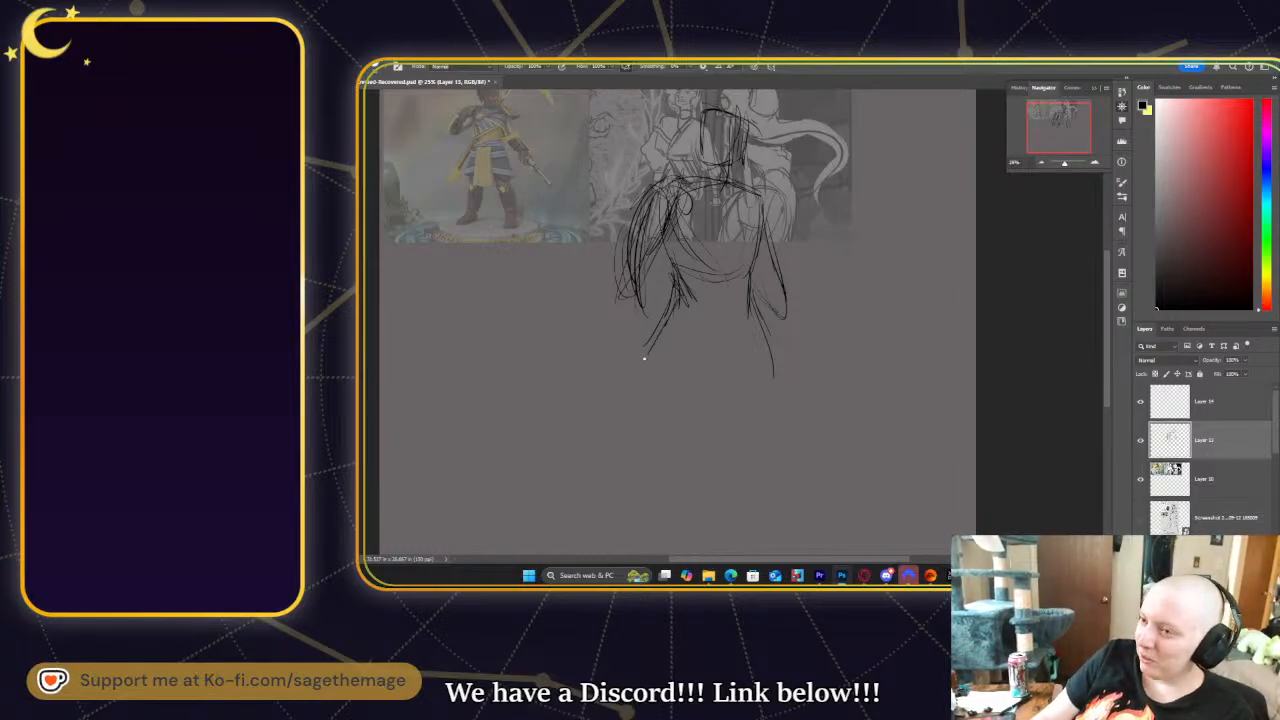
# - Sketch the leg on the left side with loose overlapping thigh and shin strokes, and extend the outer thigh line on the right side
pyautogui.moveTo(668, 298); pyautogui.dragTo(645, 435)
pyautogui.moveTo(655, 312); pyautogui.dragTo(637, 430)
pyautogui.moveTo(650, 345); pyautogui.dragTo(618, 538)
pyautogui.moveTo(638, 378); pyautogui.dragTo(613, 540)
pyautogui.moveTo(668, 354)
pyautogui.mouseDown()
pyautogui.moveTo(688, 402)
pyautogui.moveTo(656, 498)
pyautogui.mouseUp()
pyautogui.moveTo(682, 396)
pyautogui.mouseDown()
pyautogui.moveTo(627, 391)
pyautogui.moveTo(653, 458)
pyautogui.moveTo(628, 478)
pyautogui.mouseUp()
pyautogui.moveTo(624, 400); pyautogui.dragTo(619, 442)
pyautogui.moveTo(677, 397); pyautogui.dragTo(663, 447)
pyautogui.moveTo(664, 451); pyautogui.dragTo(629, 481)
pyautogui.moveTo(651, 443); pyautogui.dragTo(625, 465)
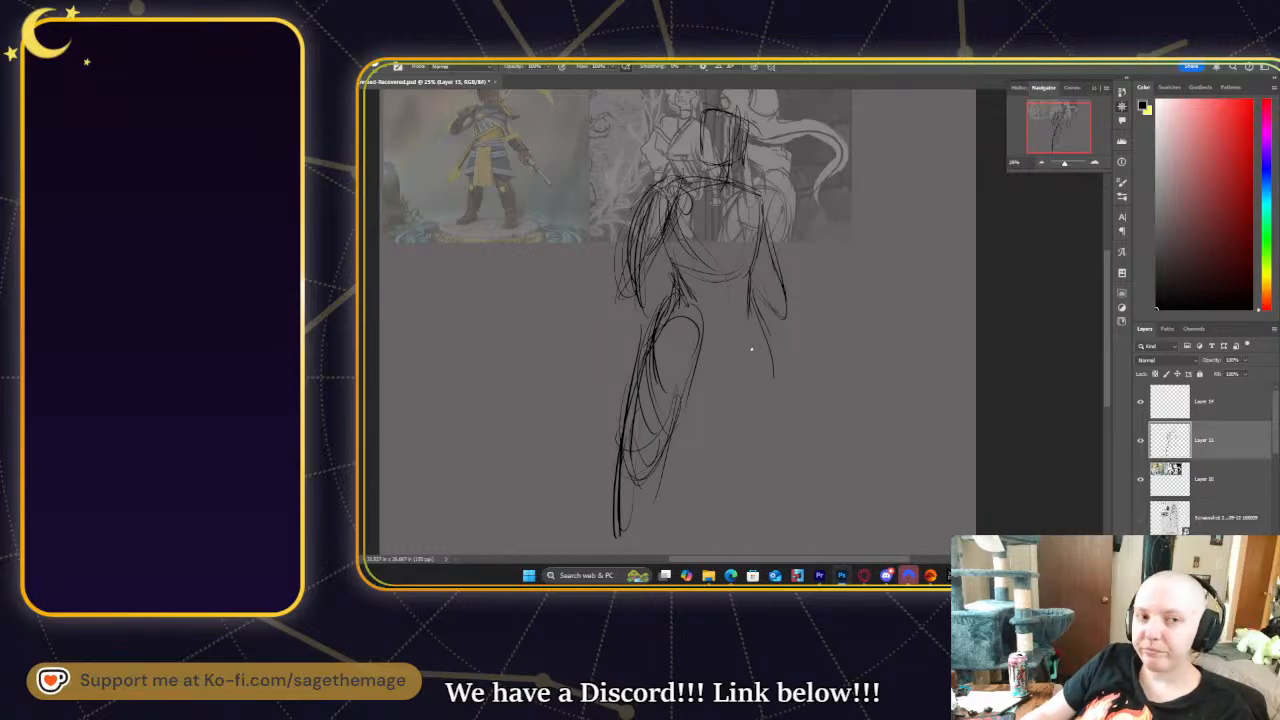
pyautogui.moveTo(752, 310)
pyautogui.mouseDown()
pyautogui.moveTo(774, 446)
pyautogui.moveTo(784, 443)
pyautogui.mouseUp()
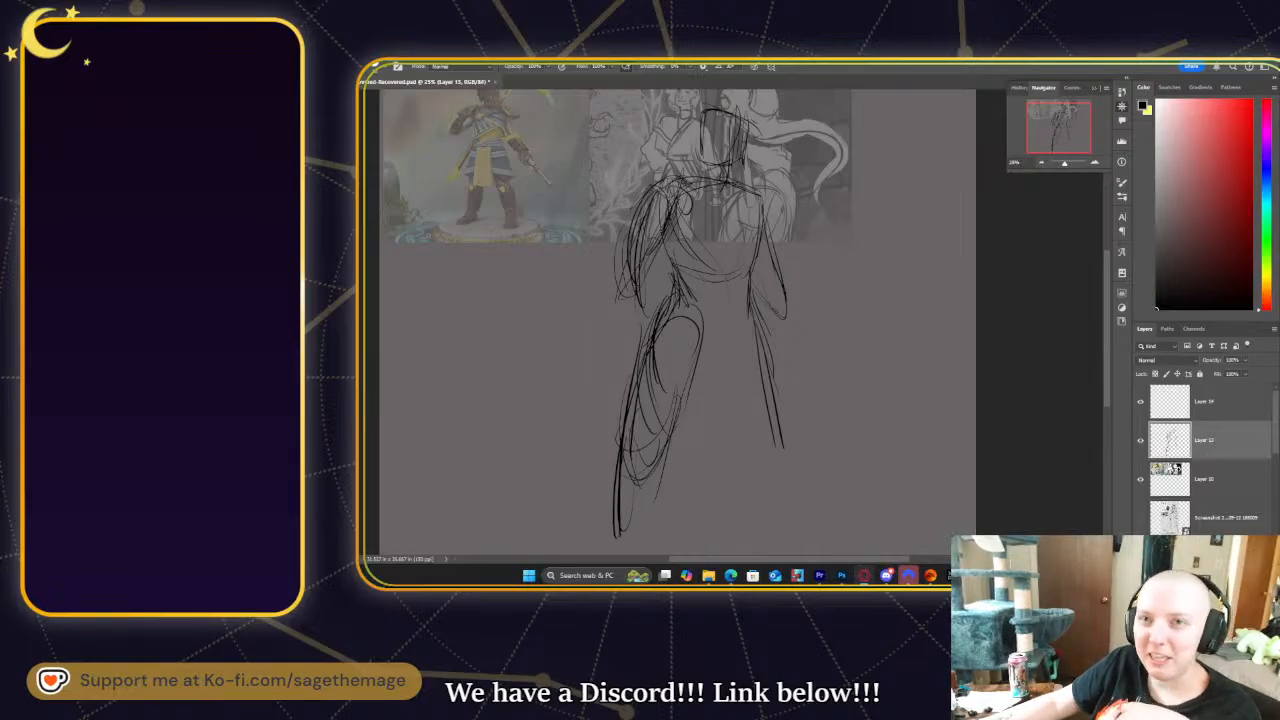
# - Switch to the browser and examine scythe image results for the weapon's shape and handling, previewing several images before returning to Photoshop
pyautogui.moveTo(366, 421); pyautogui.dragTo(636, 62)
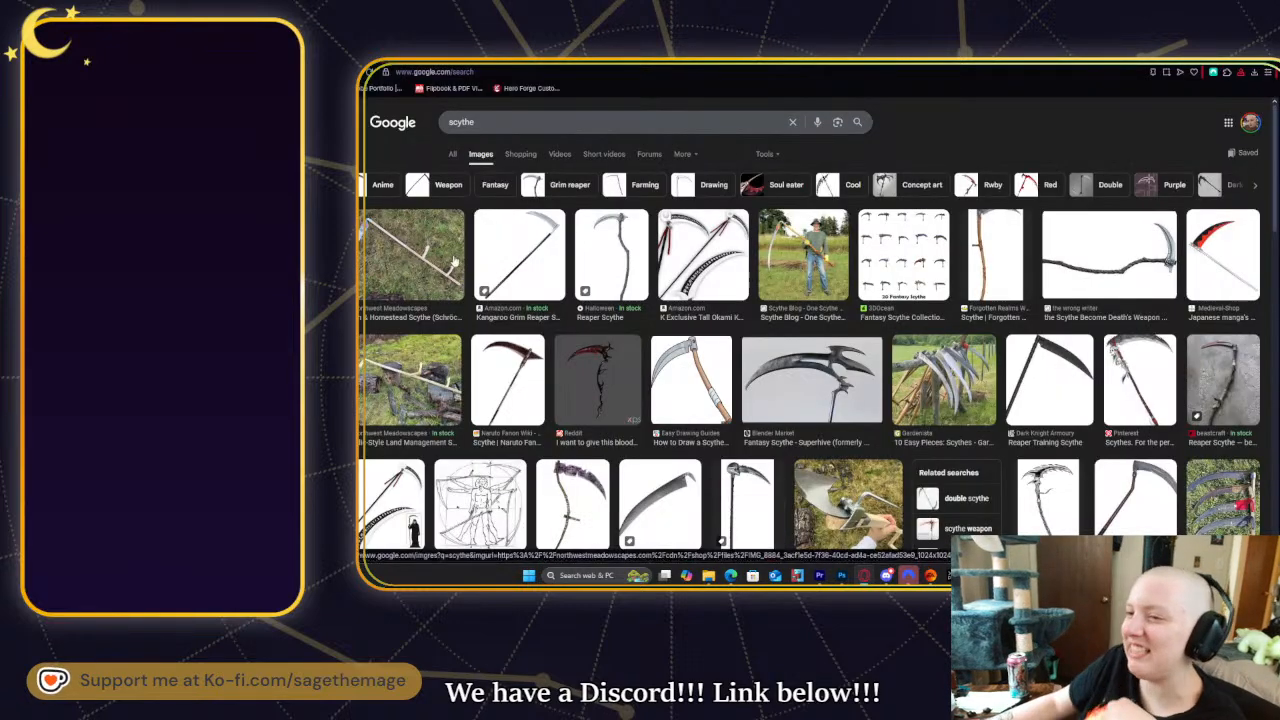
pyautogui.click(413, 255)
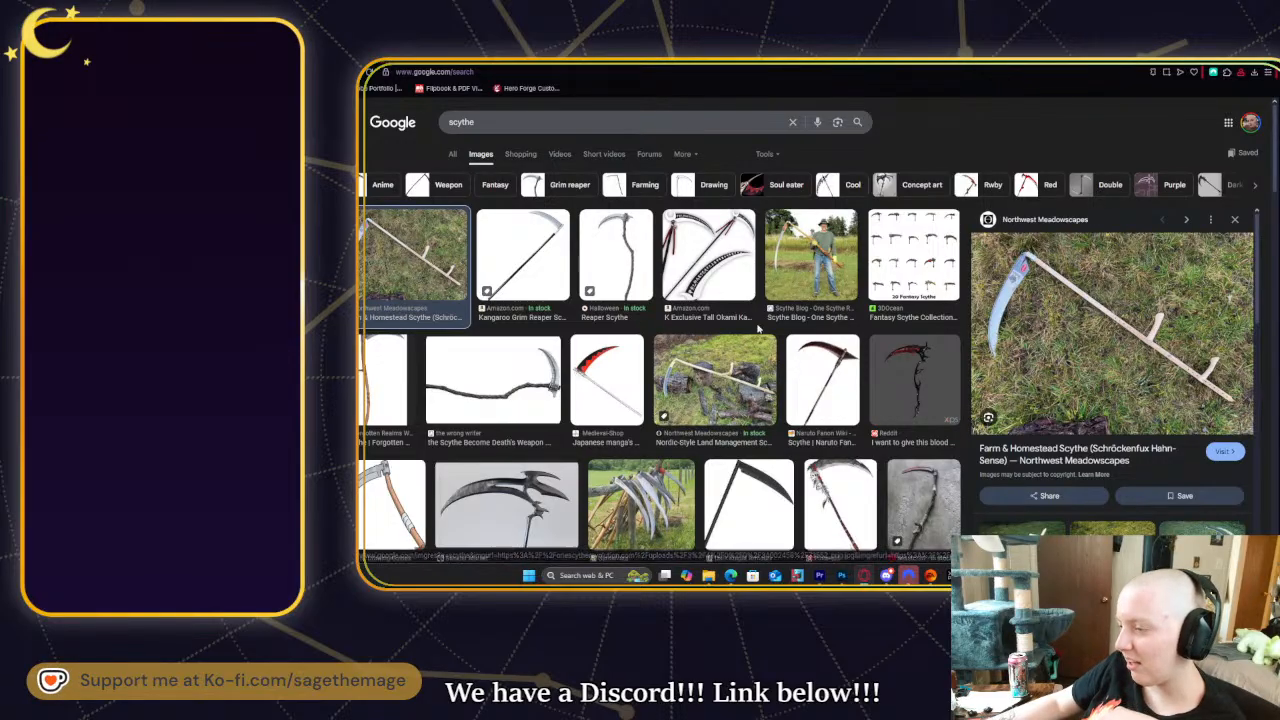
pyautogui.scroll(-5, 800, 268)
pyautogui.scroll(-3, 774, 360)
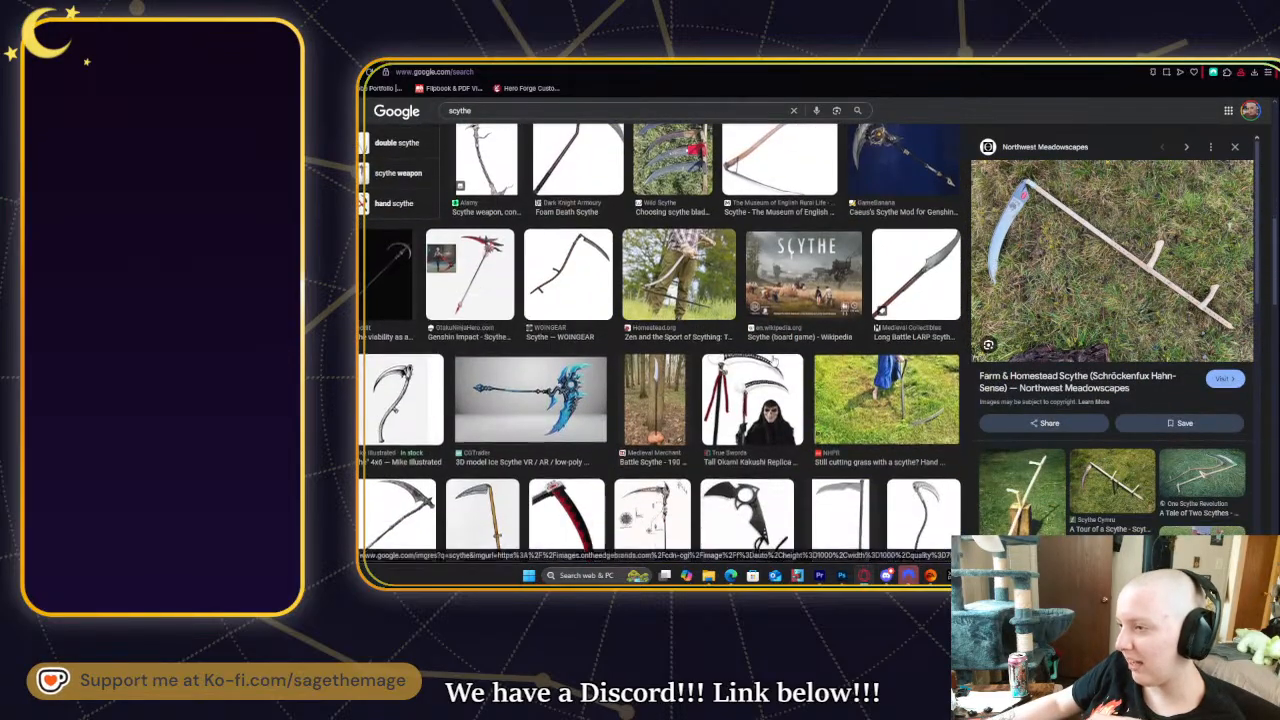
pyautogui.click(677, 225)
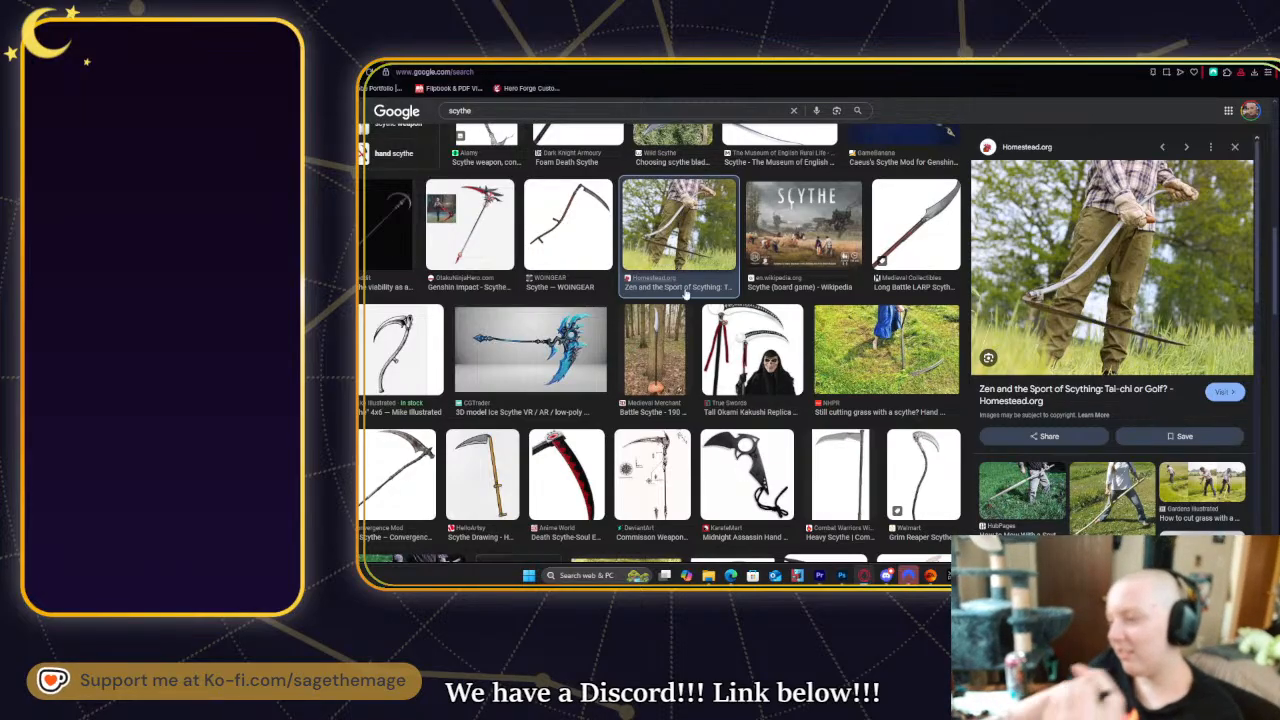
pyautogui.click(566, 475)
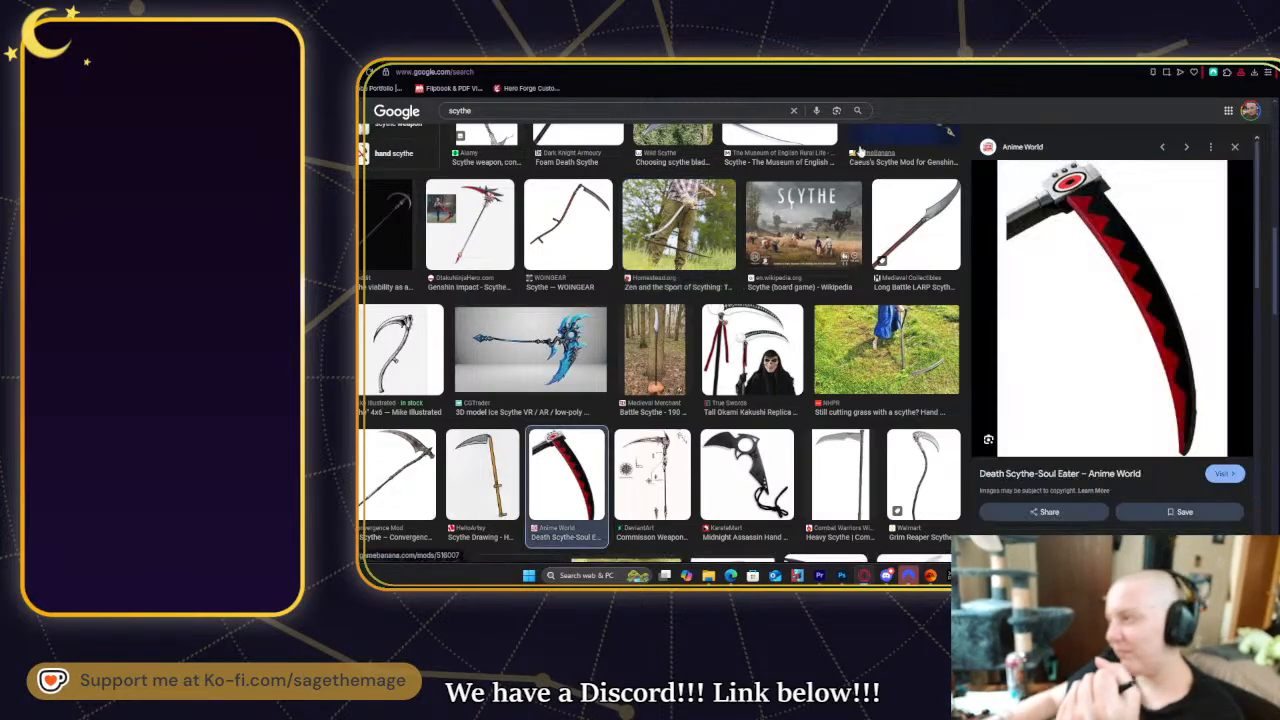
pyautogui.click(925, 262)
pyautogui.click(875, 385)
pyautogui.scroll(5, 875, 385)
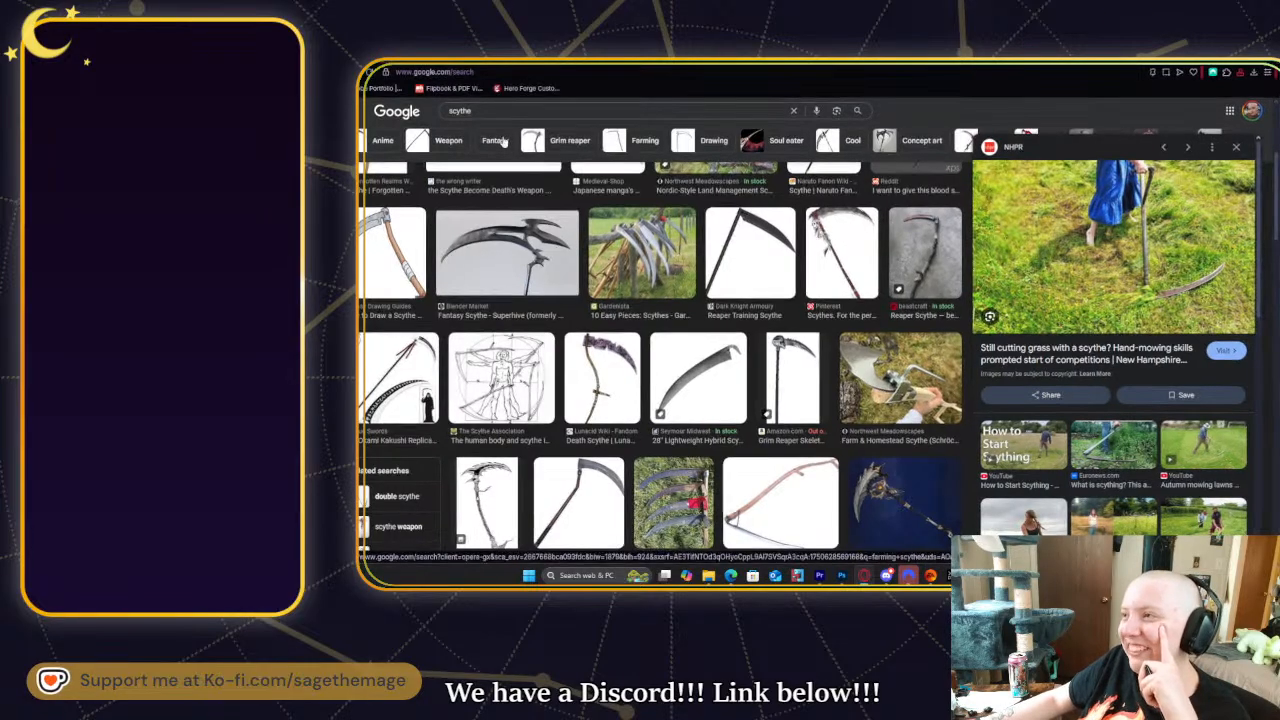
pyautogui.moveTo(762, 67); pyautogui.dragTo(362, 146)
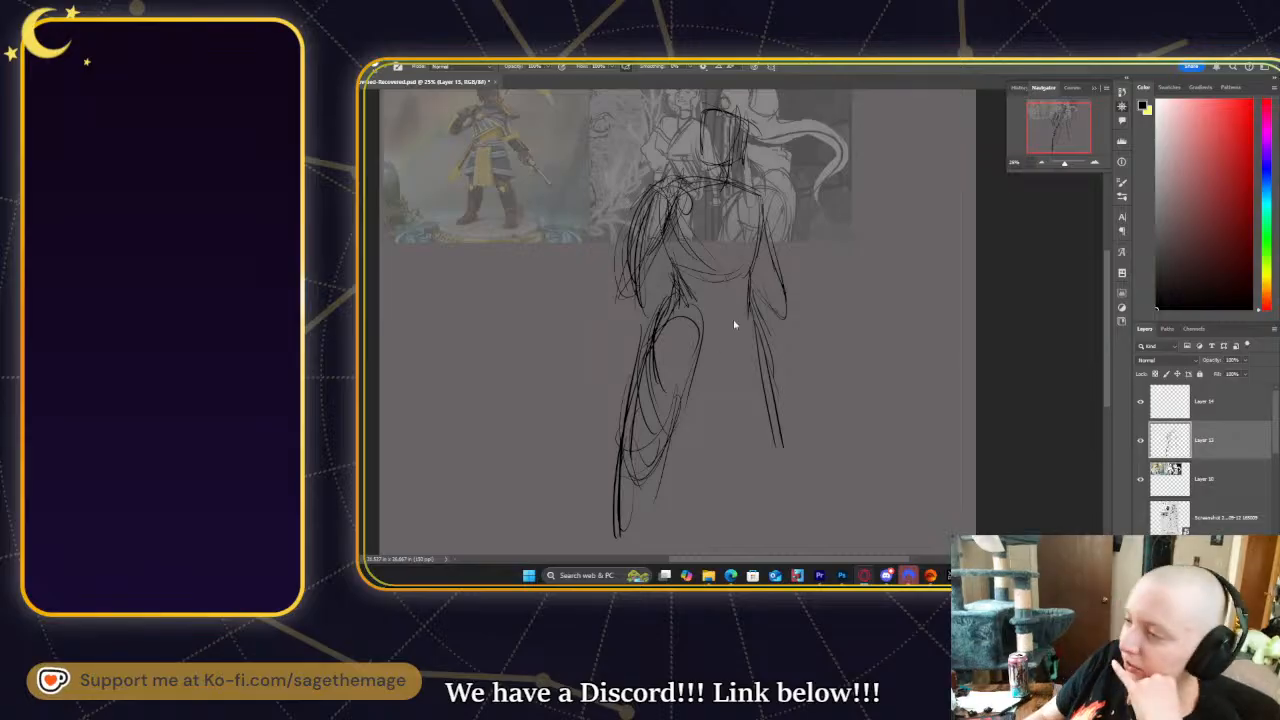
# - Sketch the V-shaped crotch and inner leg lines, closing both thighs with rounded strokes at the knees
pyautogui.moveTo(734, 333)
pyautogui.mouseDown()
pyautogui.moveTo(720, 368)
pyautogui.moveTo(745, 450)
pyautogui.mouseUp()
pyautogui.moveTo(708, 318); pyautogui.dragTo(684, 454)
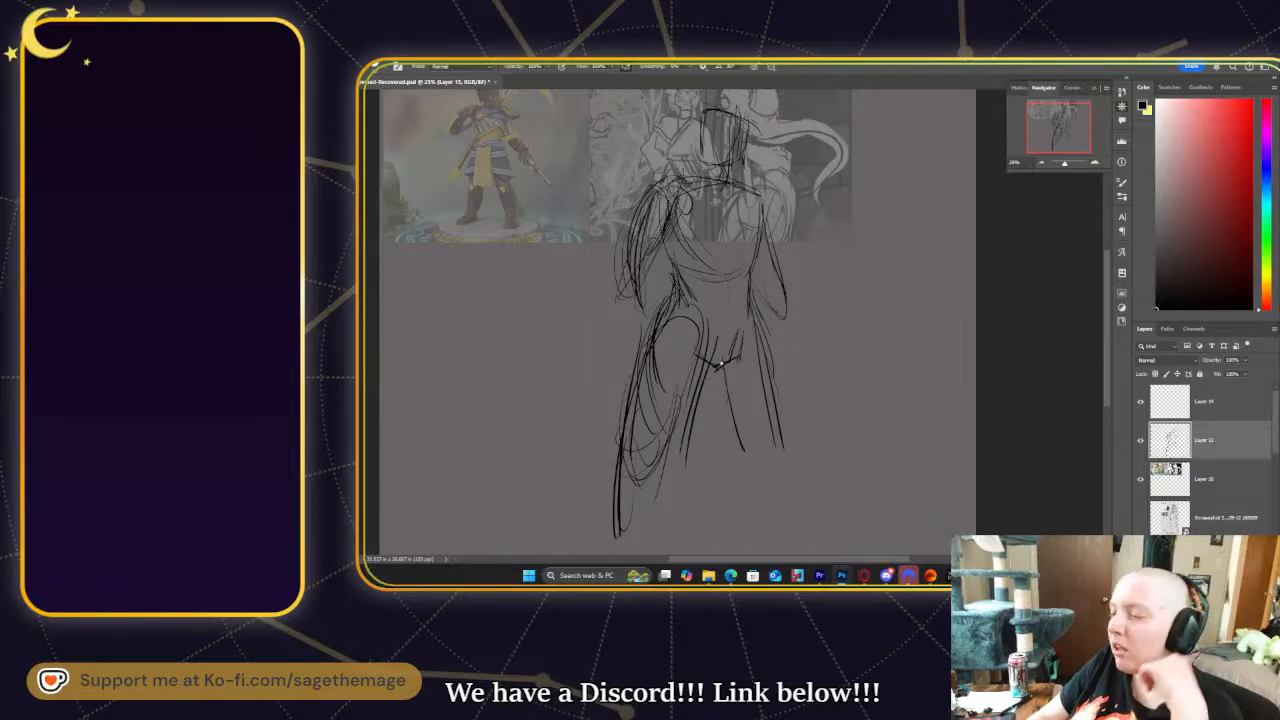
pyautogui.moveTo(702, 366); pyautogui.dragTo(684, 494)
pyautogui.moveTo(697, 377); pyautogui.dragTo(672, 486)
pyautogui.moveTo(626, 420)
pyautogui.mouseDown()
pyautogui.moveTo(668, 514)
pyautogui.moveTo(710, 490)
pyautogui.mouseUp()
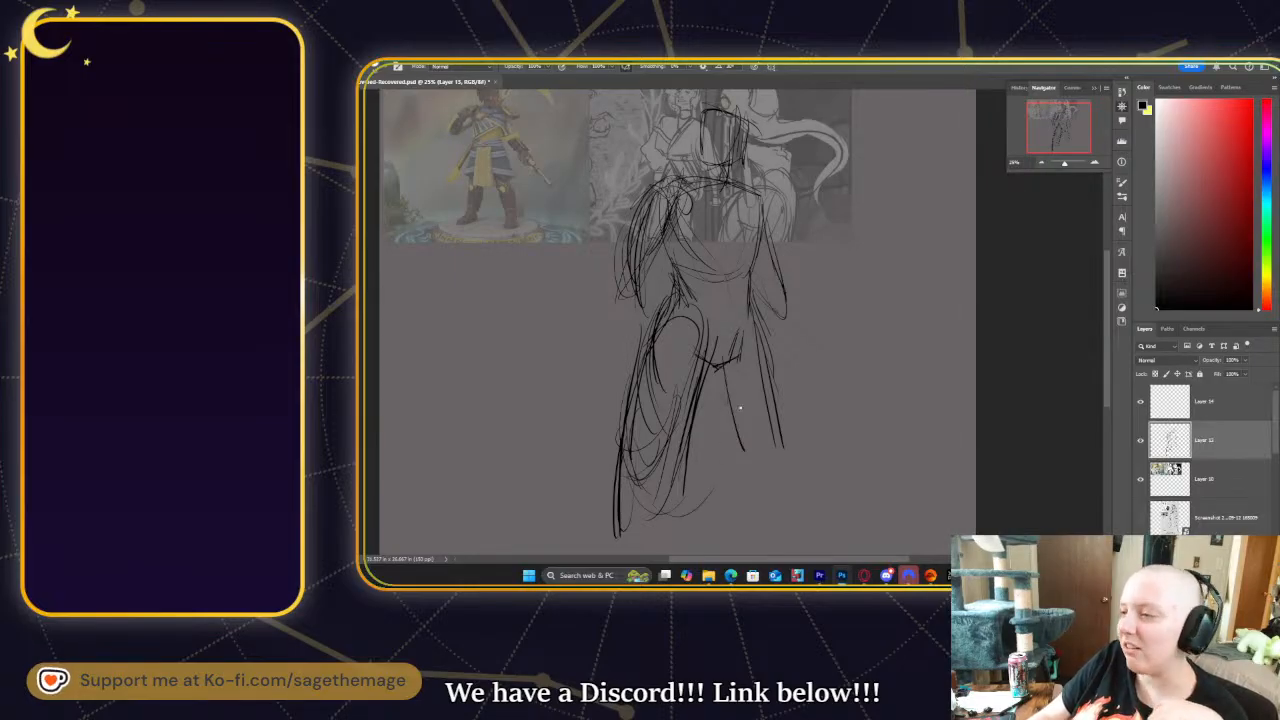
pyautogui.moveTo(708, 370); pyautogui.dragTo(774, 484)
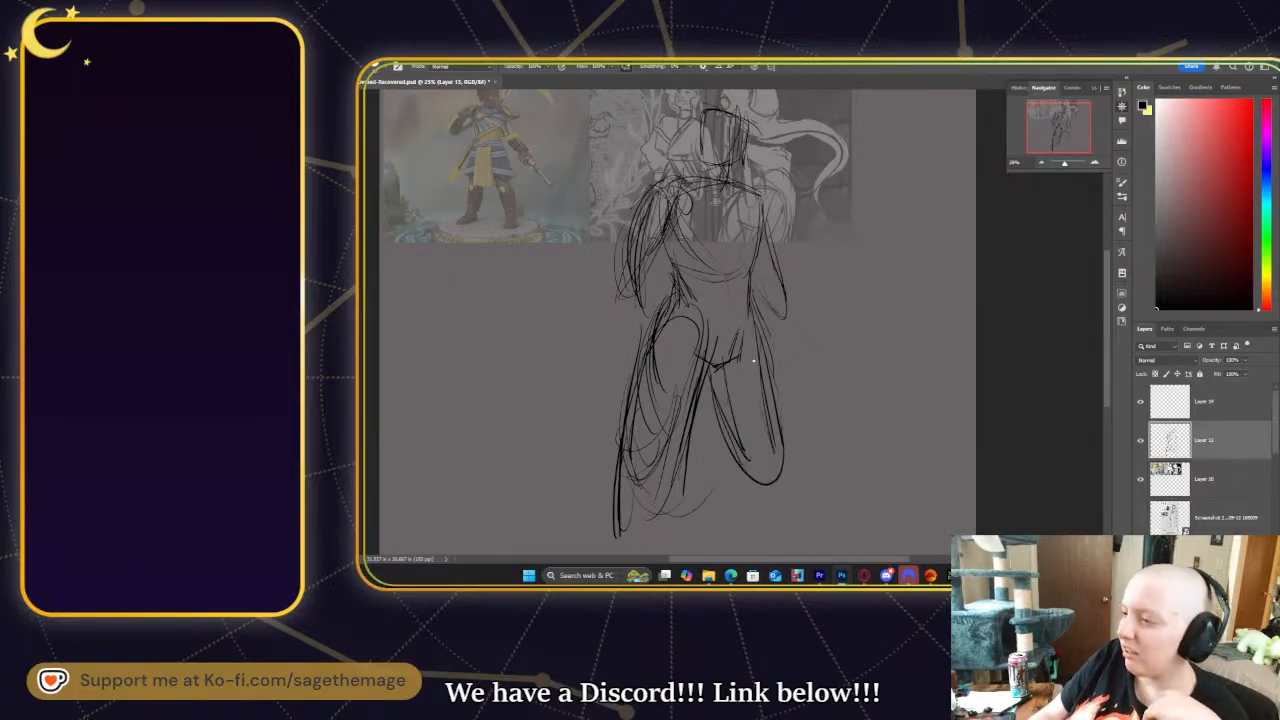
pyautogui.moveTo(705, 392); pyautogui.dragTo(758, 490)
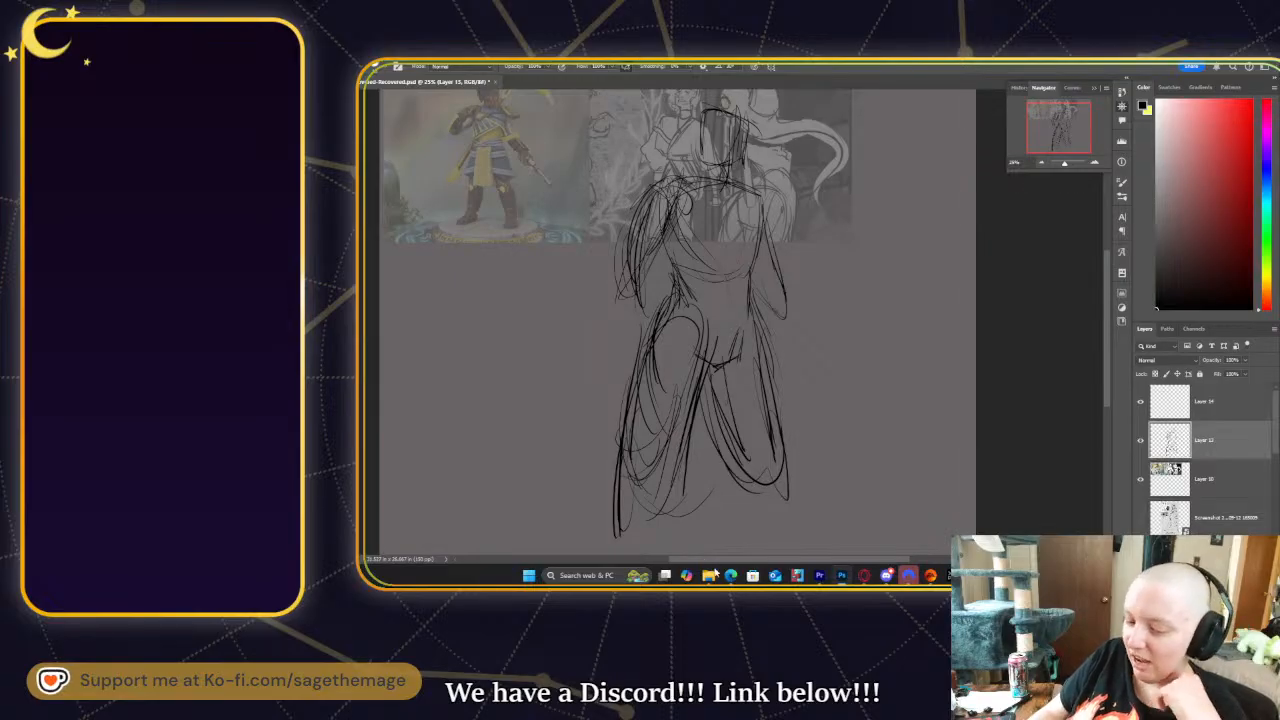
# - Scale the whole figure sketch down slightly with Free Transform
pyautogui.hotkey('ctrl', 't')
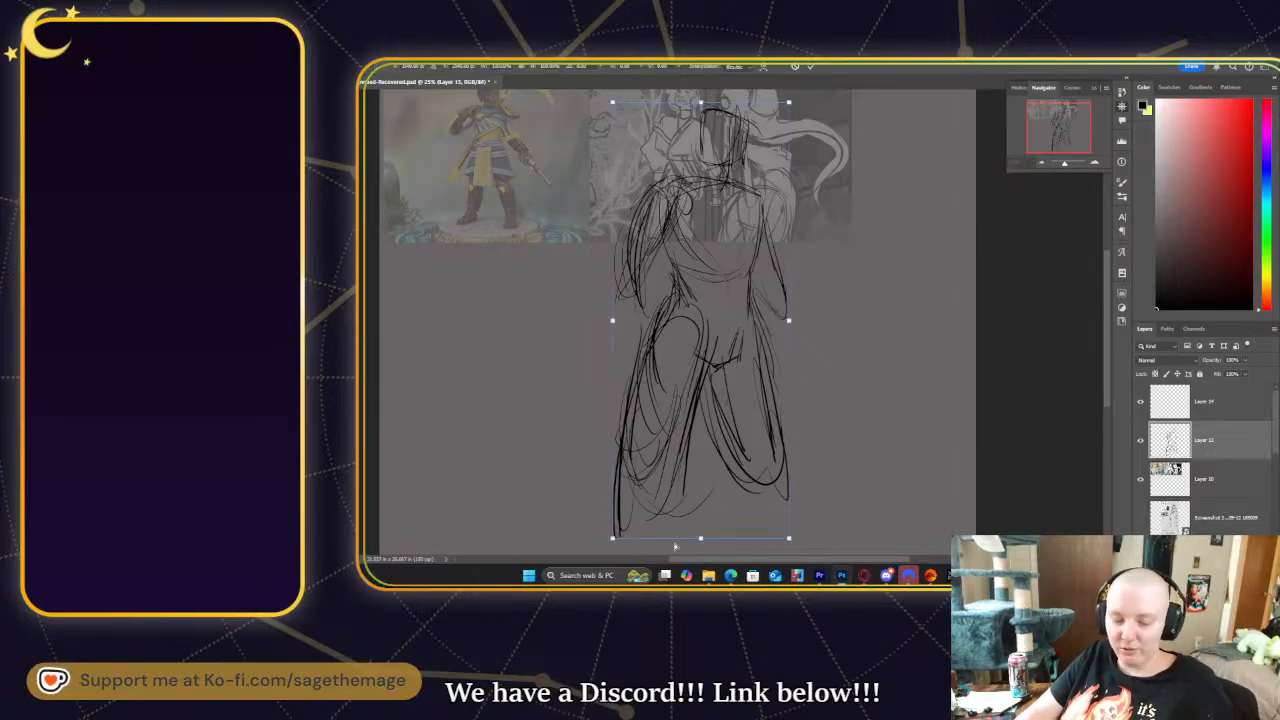
pyautogui.moveTo(700, 538); pyautogui.dragTo(702, 486)
pyautogui.moveTo(776, 379)
pyautogui.mouseDown()
pyautogui.moveTo(800, 298)
pyautogui.moveTo(814, 349)
pyautogui.mouseUp()
pyautogui.press('Return')
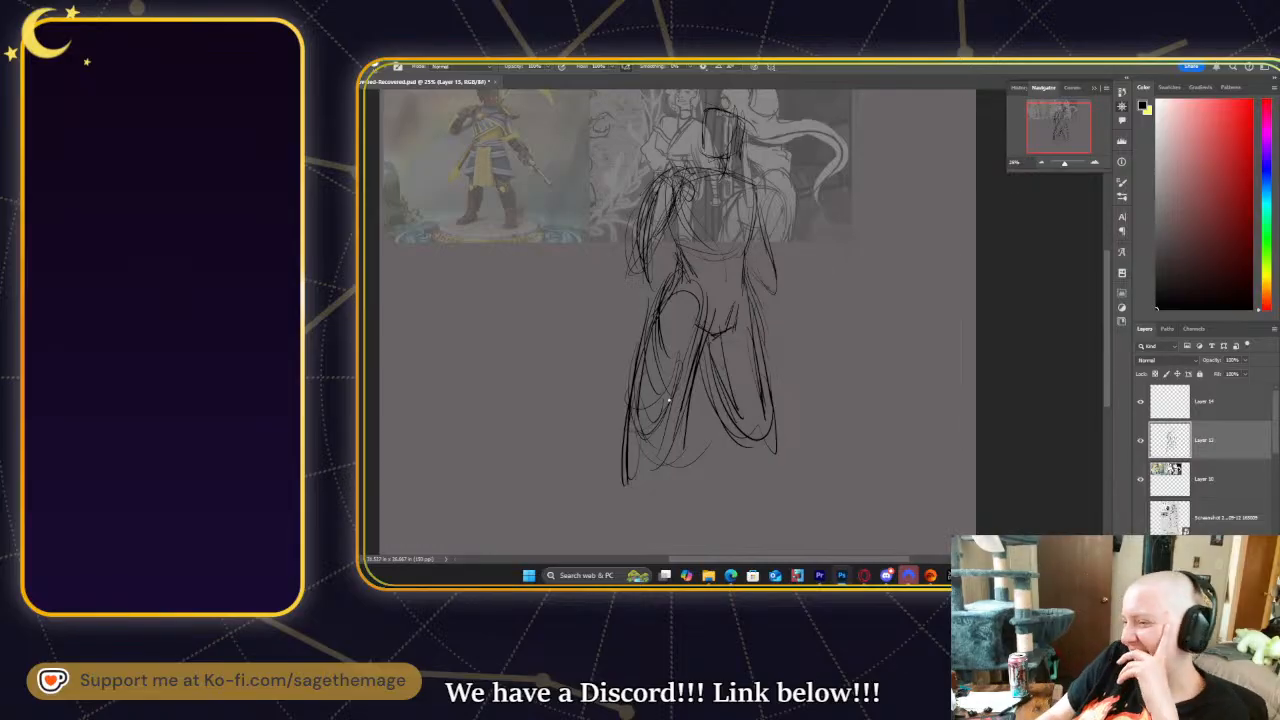
# - Try a lower leg line on the left side, then erase both legs below the hips with an enlarged eraser
pyautogui.moveTo(683, 438); pyautogui.dragTo(650, 552)
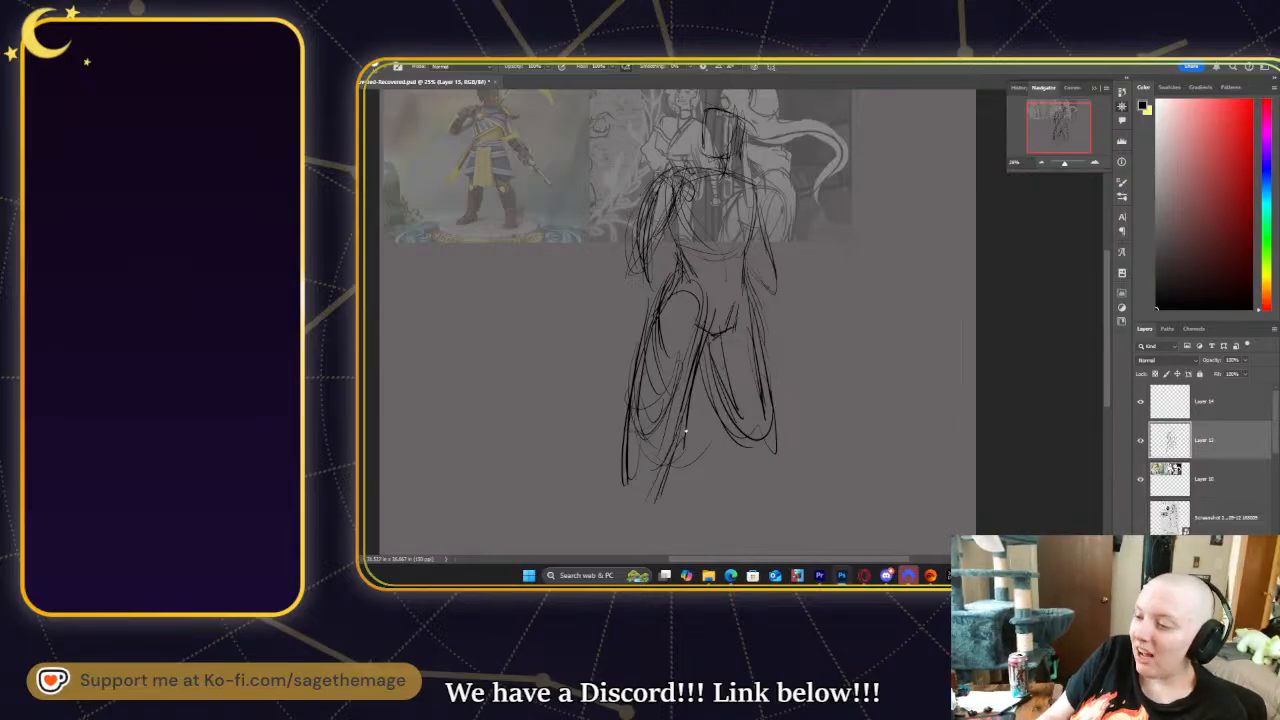
pyautogui.hotkey('ctrl', 'z')
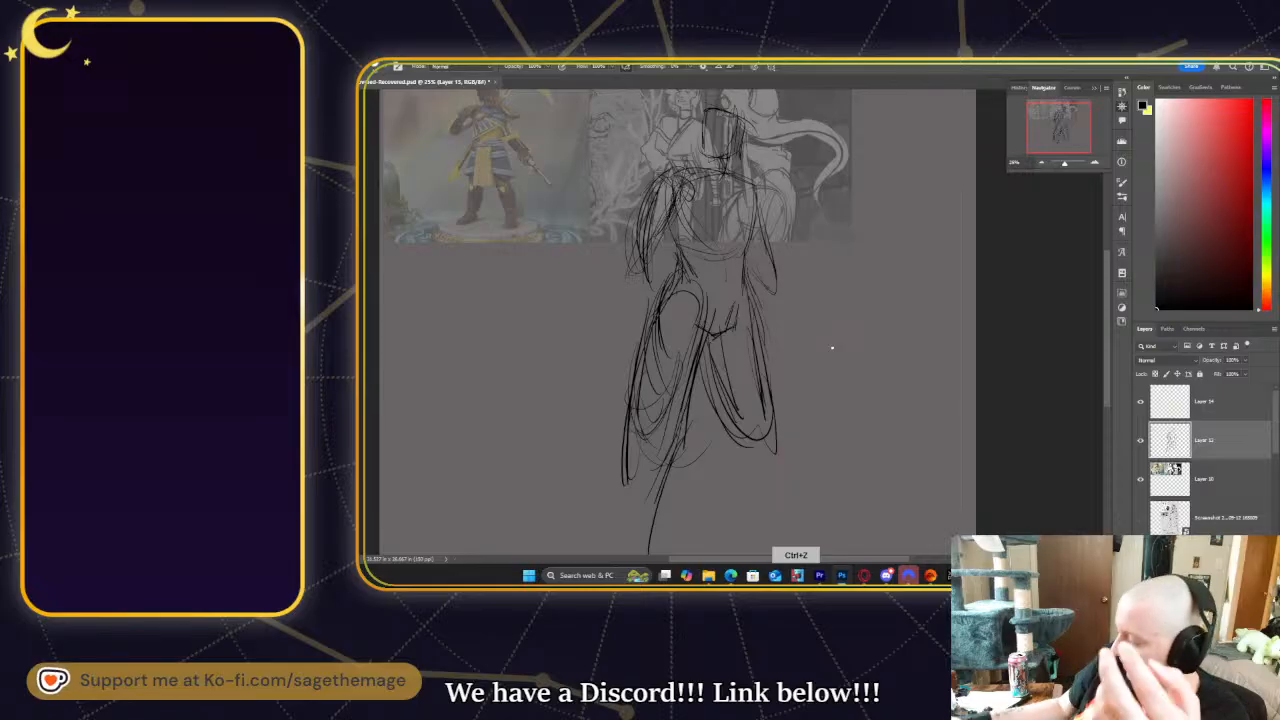
pyautogui.click(398, 67)
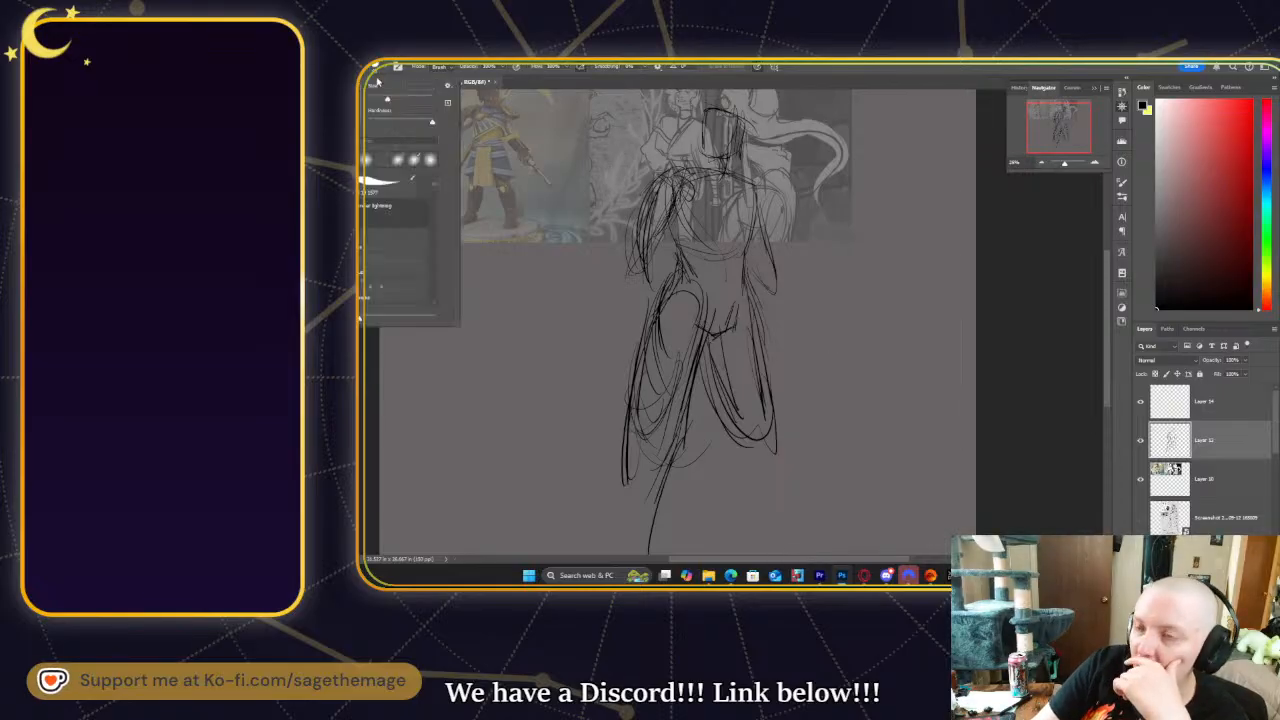
pyautogui.moveTo(704, 464); pyautogui.dragTo(627, 408)
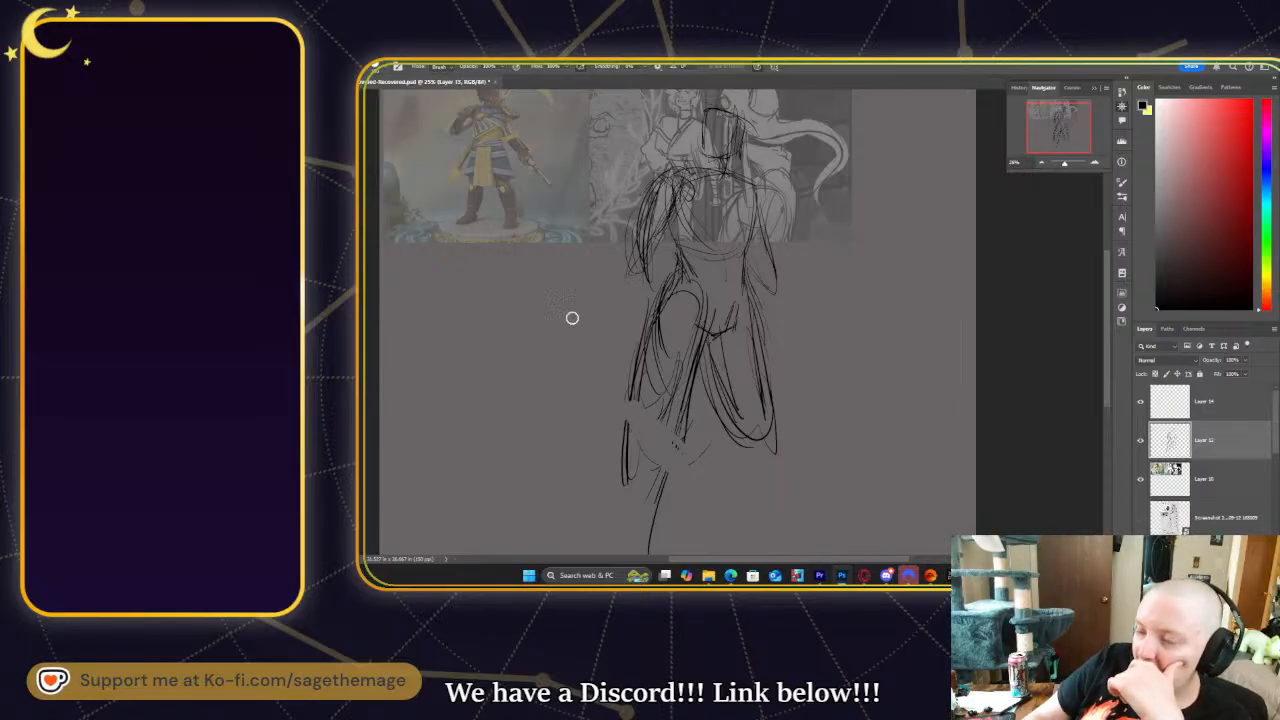
pyautogui.click(385, 70)
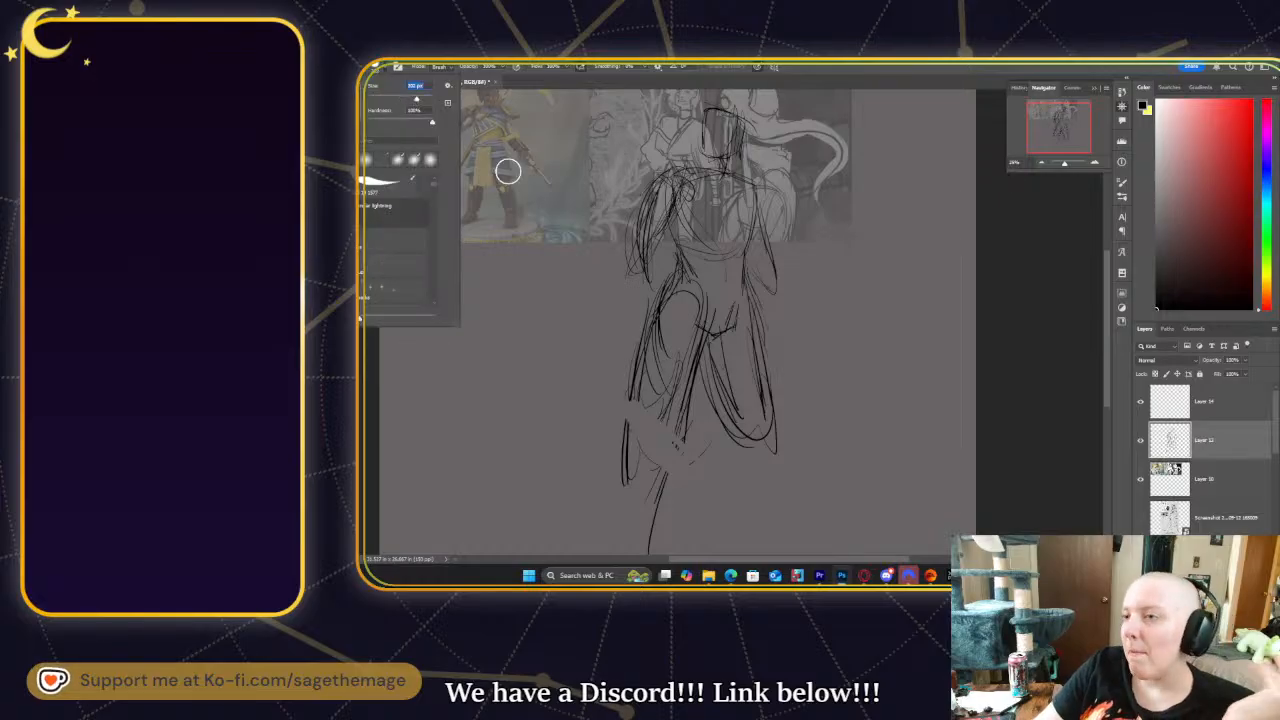
pyautogui.click(666, 466)
pyautogui.moveTo(689, 483)
pyautogui.mouseDown()
pyautogui.moveTo(651, 321)
pyautogui.moveTo(726, 388)
pyautogui.moveTo(716, 361)
pyautogui.moveTo(740, 370)
pyautogui.moveTo(770, 423)
pyautogui.moveTo(738, 366)
pyautogui.moveTo(712, 360)
pyautogui.moveTo(688, 389)
pyautogui.moveTo(690, 460)
pyautogui.moveTo(653, 539)
pyautogui.moveTo(623, 460)
pyautogui.mouseUp()
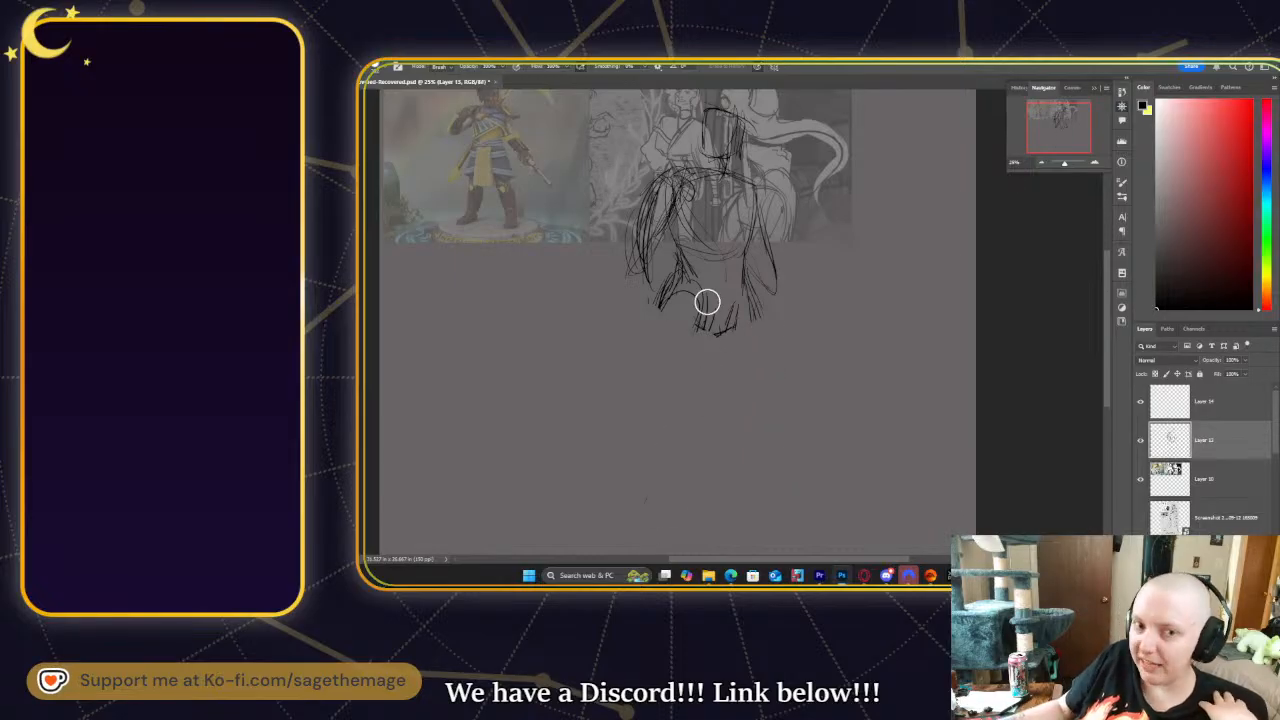
# - Redraw the thigh on the left side with the Brush as a long tapered oval running down from the hip
pyautogui.press('b')
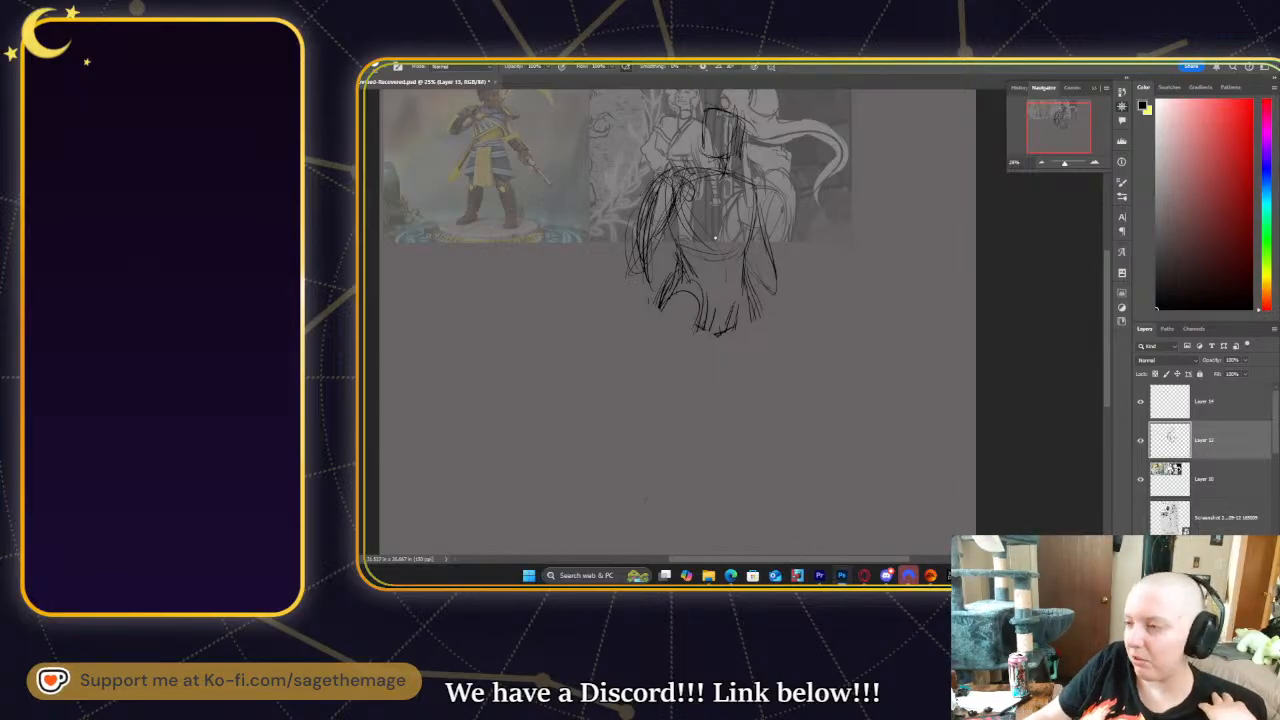
pyautogui.moveTo(662, 296)
pyautogui.mouseDown()
pyautogui.moveTo(698, 318)
pyautogui.moveTo(702, 358)
pyautogui.mouseUp()
pyautogui.moveTo(702, 302); pyautogui.dragTo(714, 380)
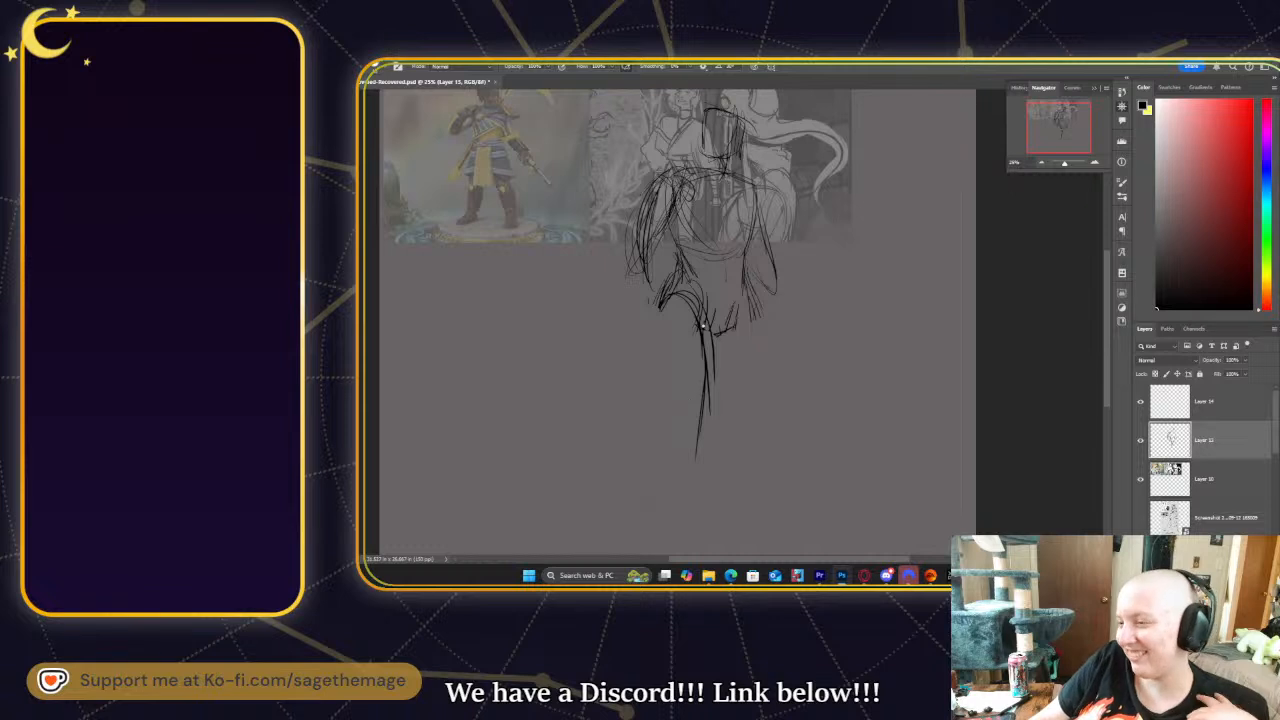
pyautogui.moveTo(661, 268); pyautogui.dragTo(650, 415)
pyautogui.moveTo(656, 290)
pyautogui.mouseDown()
pyautogui.moveTo(660, 393)
pyautogui.moveTo(678, 445)
pyautogui.moveTo(670, 302)
pyautogui.moveTo(692, 456)
pyautogui.mouseUp()
pyautogui.moveTo(658, 384)
pyautogui.mouseDown()
pyautogui.moveTo(677, 442)
pyautogui.moveTo(699, 328)
pyautogui.moveTo(690, 458)
pyautogui.mouseUp()
pyautogui.moveTo(702, 414); pyautogui.dragTo(700, 492)
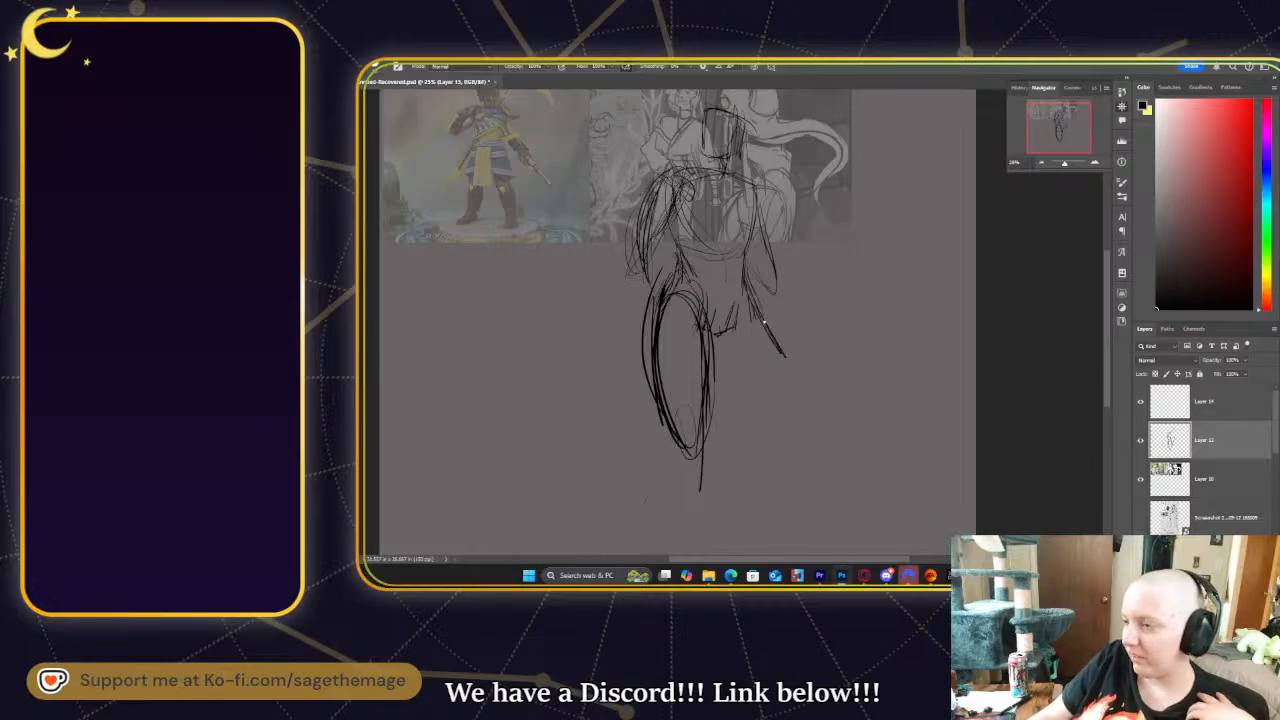
# - Sketch the thigh on the right side as an elongated oval angled outward from the crotch
pyautogui.moveTo(720, 350); pyautogui.dragTo(786, 420)
pyautogui.moveTo(718, 350); pyautogui.dragTo(798, 428)
pyautogui.moveTo(782, 354); pyautogui.dragTo(812, 428)
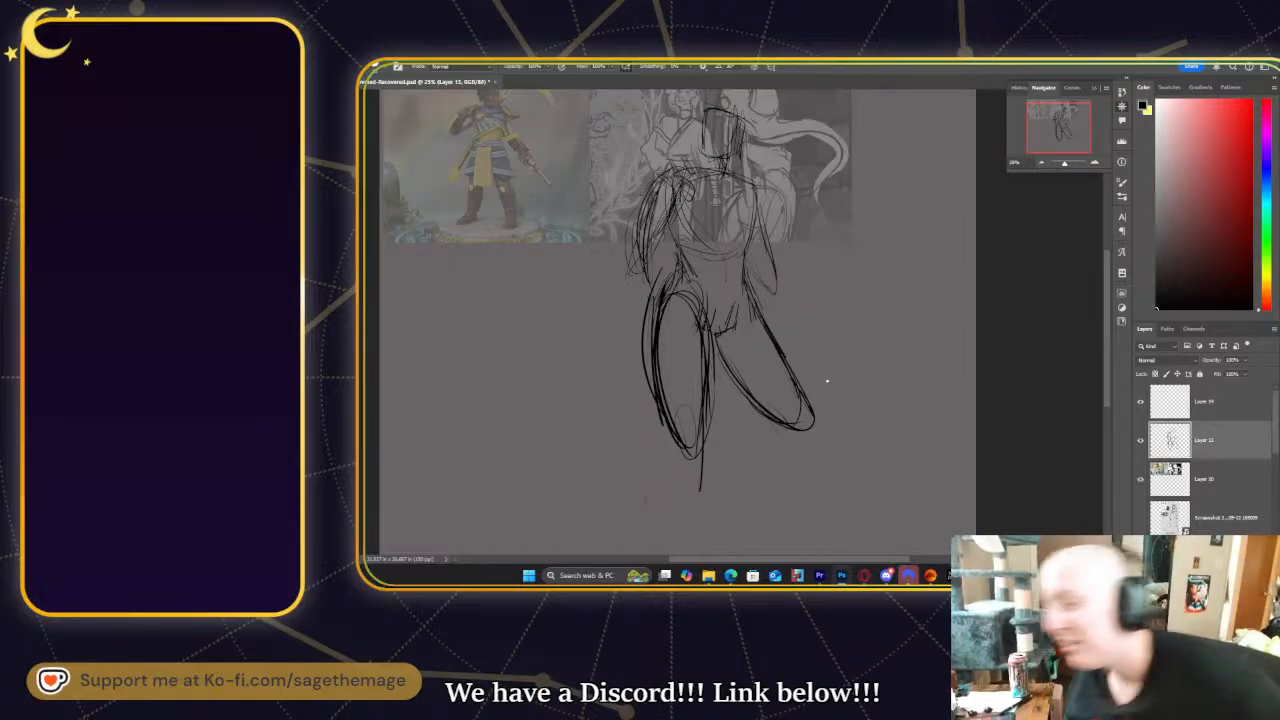
# - Sketch both lower legs, the right one angled outward and the left one tapering straight down from the knee
pyautogui.moveTo(786, 428); pyautogui.dragTo(820, 480)
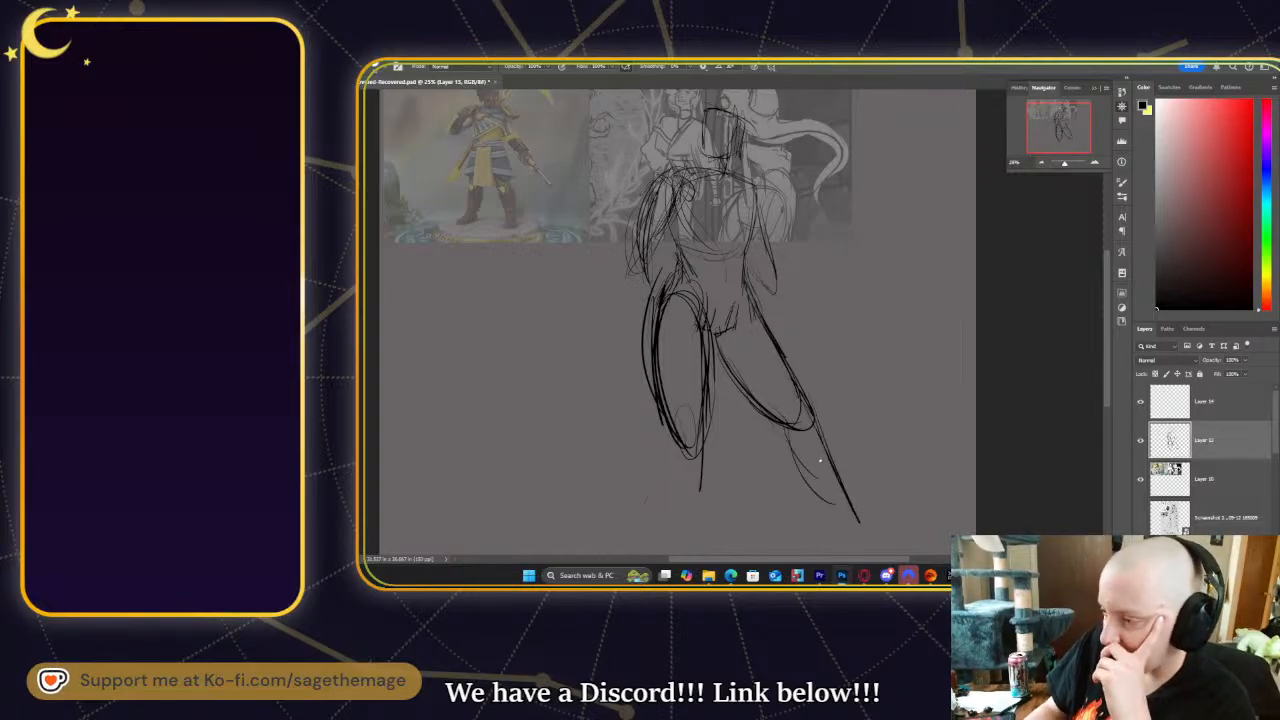
pyautogui.moveTo(790, 395); pyautogui.dragTo(842, 524)
pyautogui.moveTo(700, 492)
pyautogui.mouseDown()
pyautogui.moveTo(697, 544)
pyautogui.moveTo(703, 447)
pyautogui.moveTo(668, 464)
pyautogui.moveTo(652, 512)
pyautogui.mouseUp()
pyautogui.moveTo(672, 440); pyautogui.dragTo(698, 554)
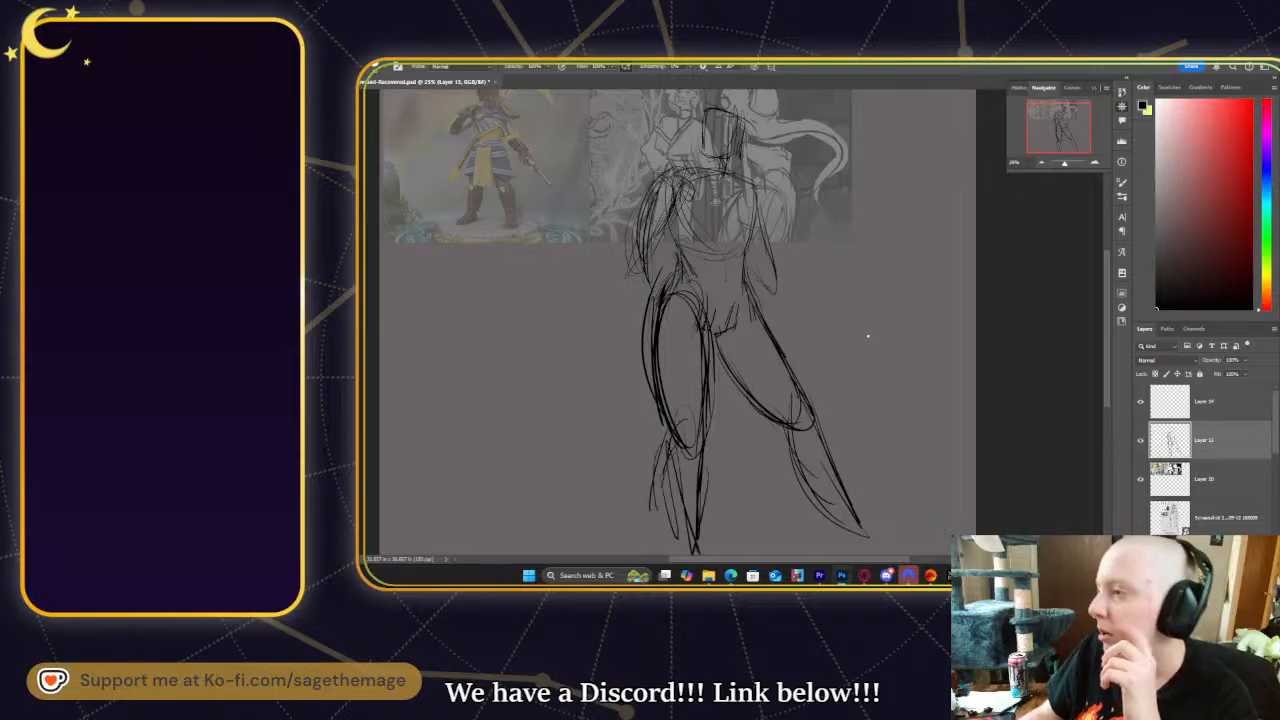
# - Sketch the forearms and rough hands hanging beside the hips on both sides of the figure
pyautogui.moveTo(1046, 125); pyautogui.dragTo(1043, 120)
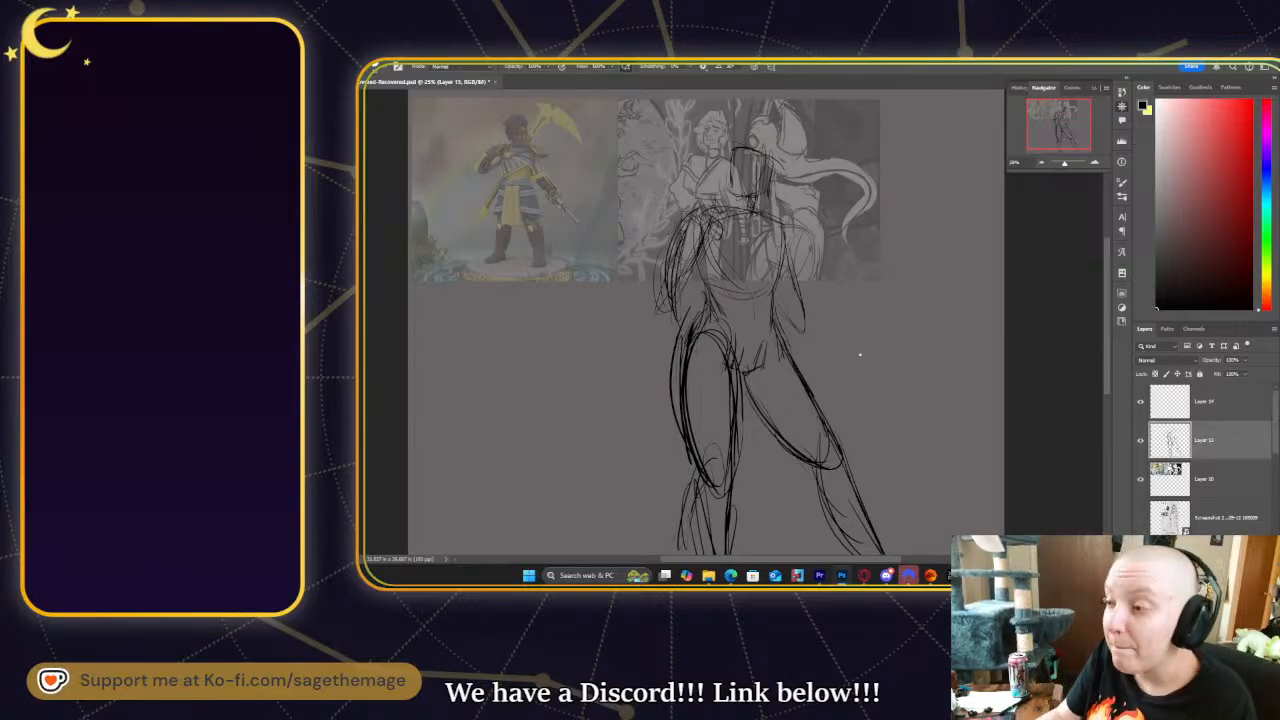
pyautogui.moveTo(1049, 130); pyautogui.dragTo(1048, 129)
pyautogui.moveTo(688, 254)
pyautogui.mouseDown()
pyautogui.moveTo(673, 306)
pyautogui.moveTo(688, 335)
pyautogui.moveTo(694, 323)
pyautogui.mouseUp()
pyautogui.moveTo(683, 385); pyautogui.dragTo(678, 352)
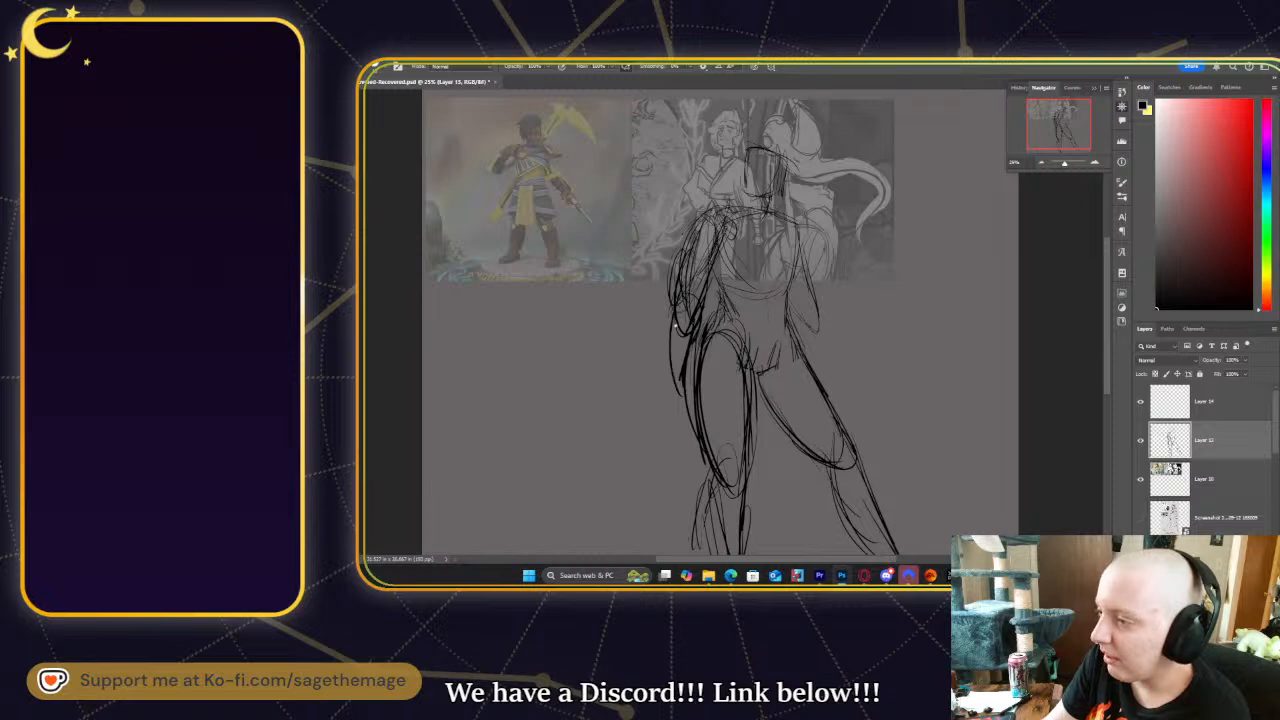
pyautogui.moveTo(799, 296); pyautogui.dragTo(844, 408)
# - Move the whole figure sketch horizontally to the left on the canvas with Free Transform
pyautogui.moveTo(1068, 122); pyautogui.dragTo(1058, 140)
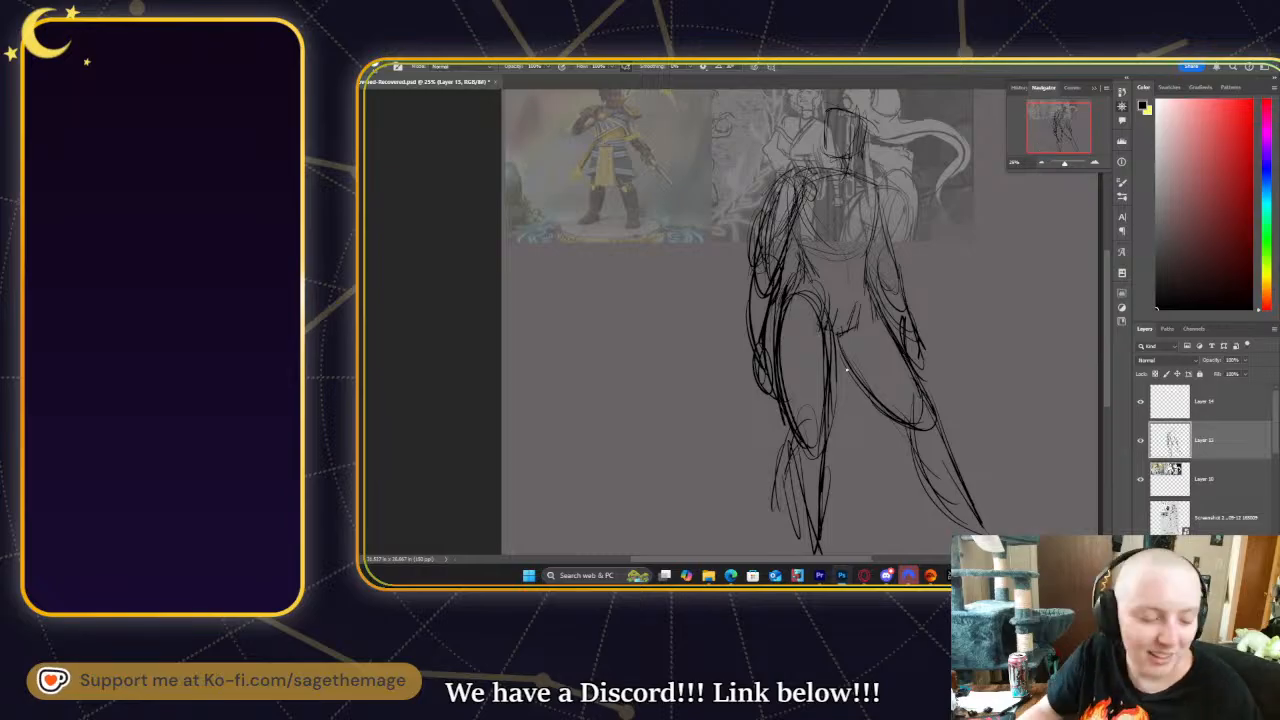
pyautogui.hotkey('ctrl', 't')
pyautogui.moveTo(849, 416); pyautogui.dragTo(770, 416)
pyautogui.press('Return')
# - Sketch a pointed foot at the end of the right leg and rough ankle strokes on the left leg
pyautogui.moveTo(902, 518); pyautogui.dragTo(946, 549)
pyautogui.moveTo(881, 520); pyautogui.dragTo(887, 545)
pyautogui.moveTo(891, 518); pyautogui.dragTo(896, 552)
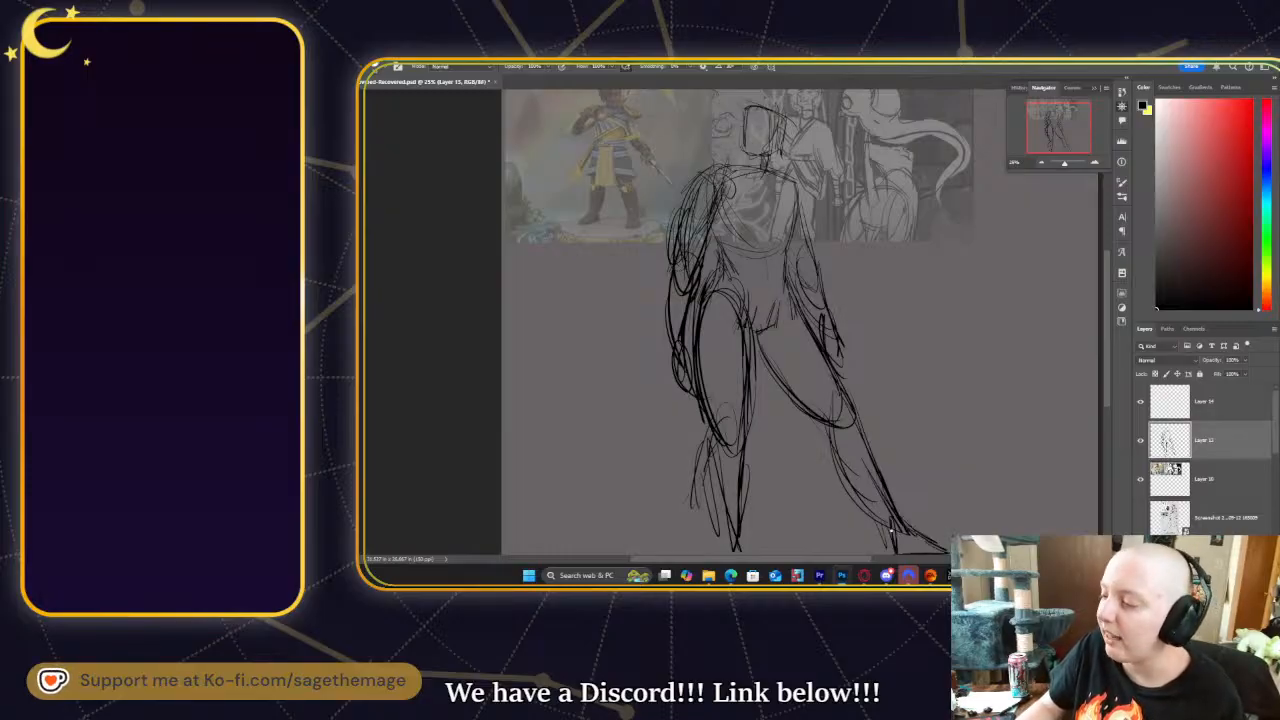
pyautogui.moveTo(1048, 146); pyautogui.dragTo(1053, 245)
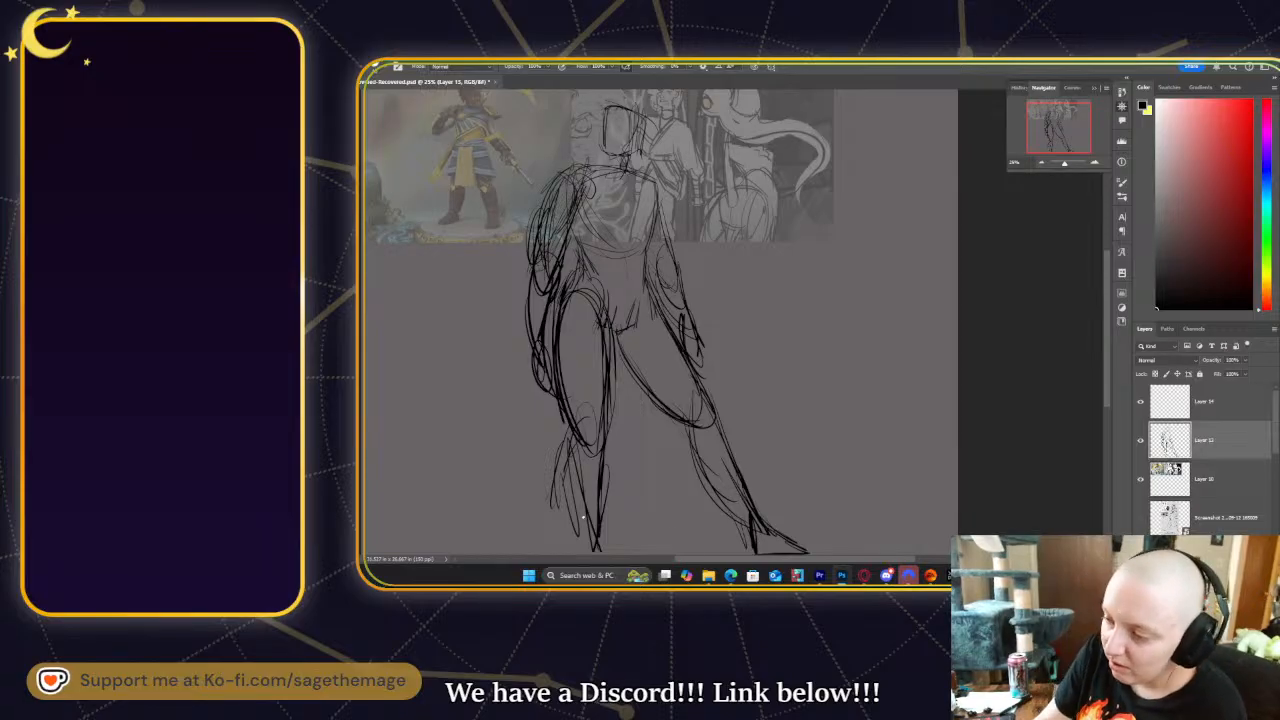
pyautogui.moveTo(603, 533); pyautogui.dragTo(580, 546)
pyautogui.moveTo(584, 502)
pyautogui.mouseDown()
pyautogui.moveTo(568, 546)
pyautogui.moveTo(606, 551)
pyautogui.mouseUp()
# - Choose a light grey brush colour, prepare the brush, and move the empty layer beneath the figure's line sketch layer
pyautogui.moveTo(1070, 116); pyautogui.dragTo(1065, 111)
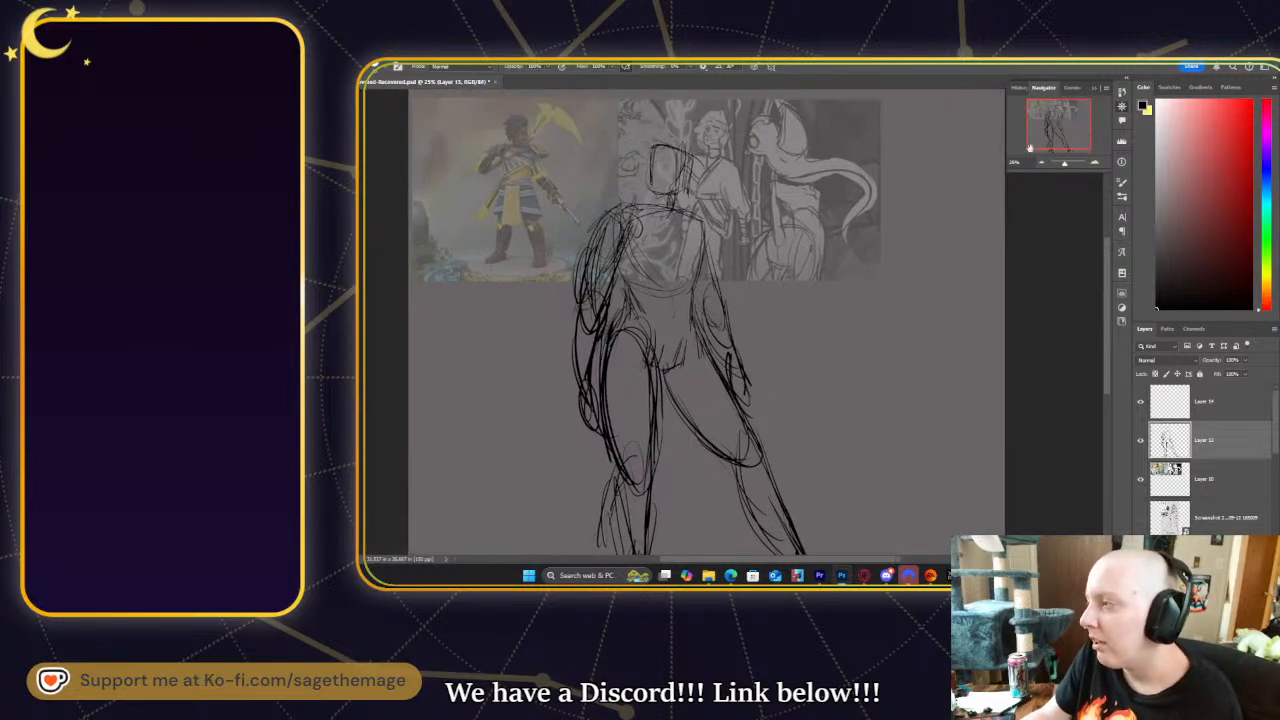
pyautogui.moveTo(1205, 403); pyautogui.dragTo(1219, 457)
pyautogui.hotkey('ctrl', 'z')
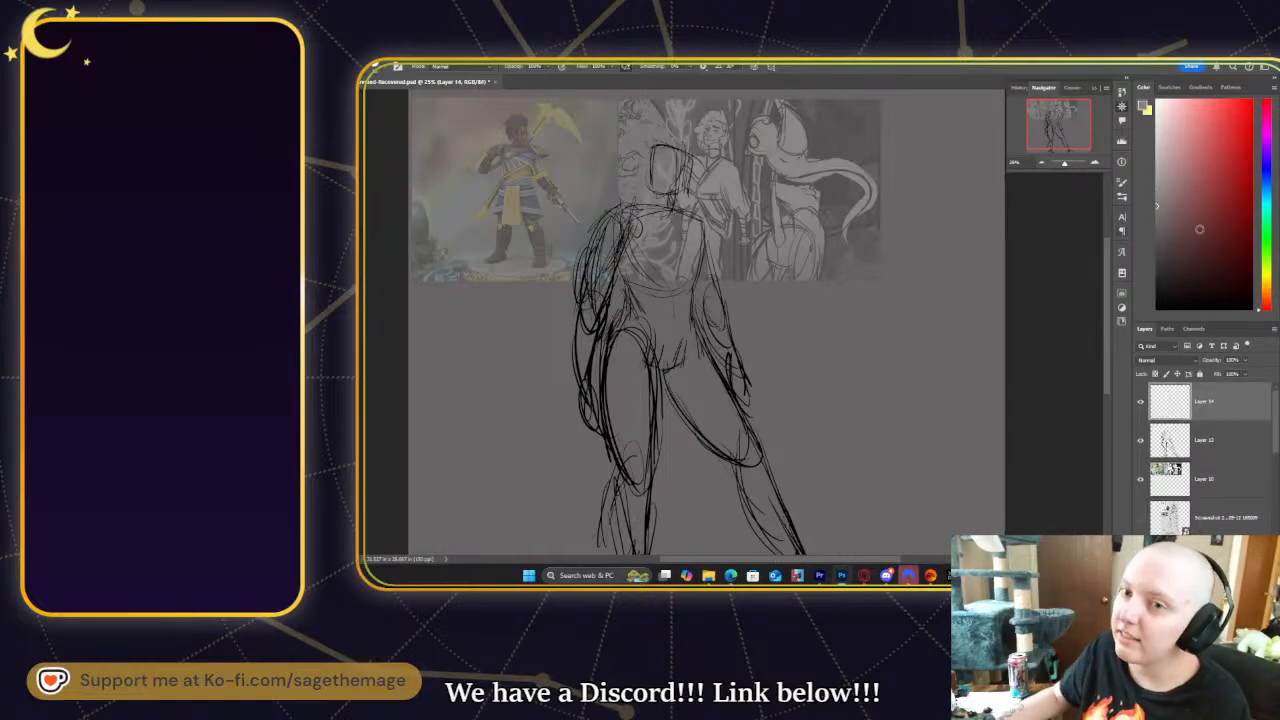
pyautogui.press('b')
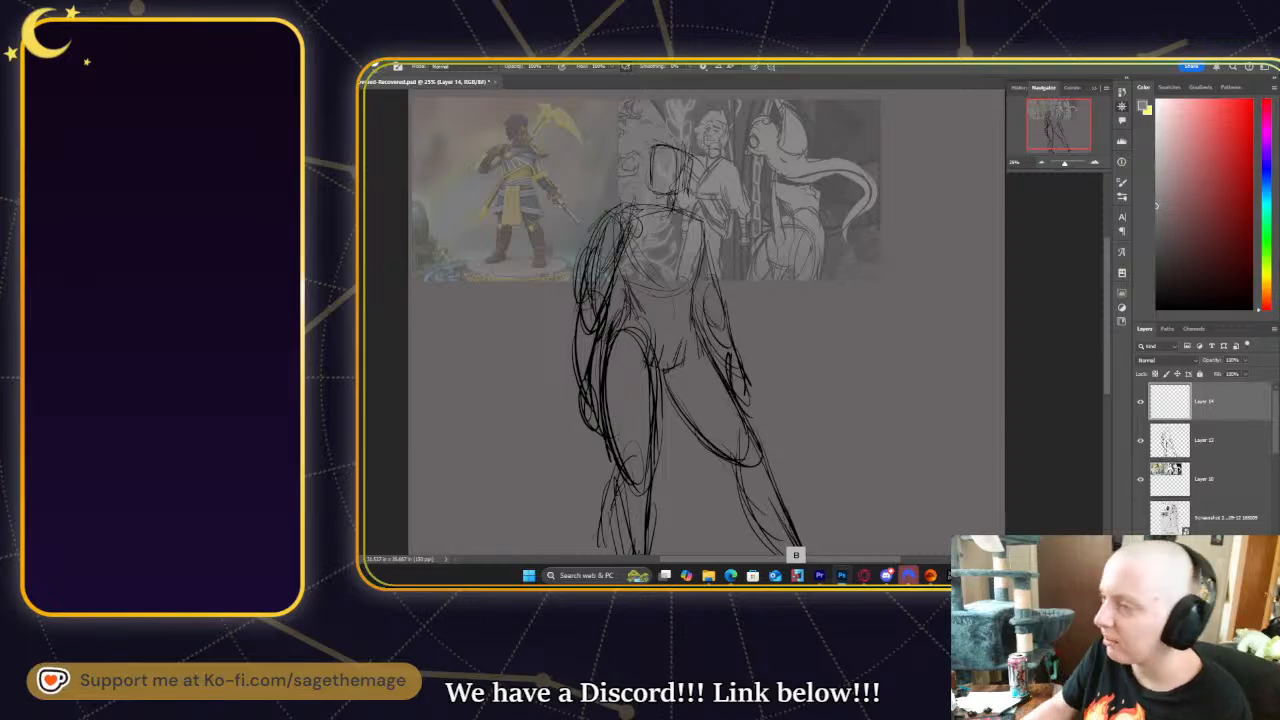
pyautogui.click(397, 66)
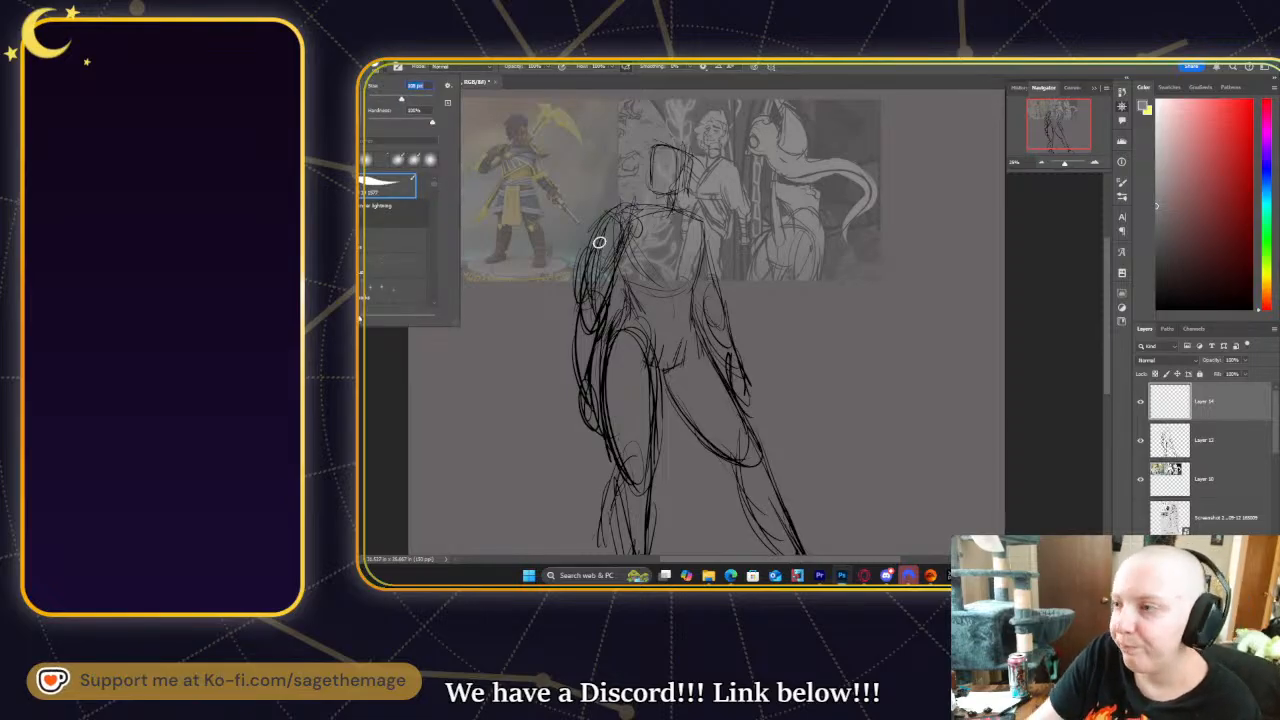
pyautogui.moveTo(653, 176); pyautogui.dragTo(653, 160)
pyautogui.hotkey('ctrl', 'z')
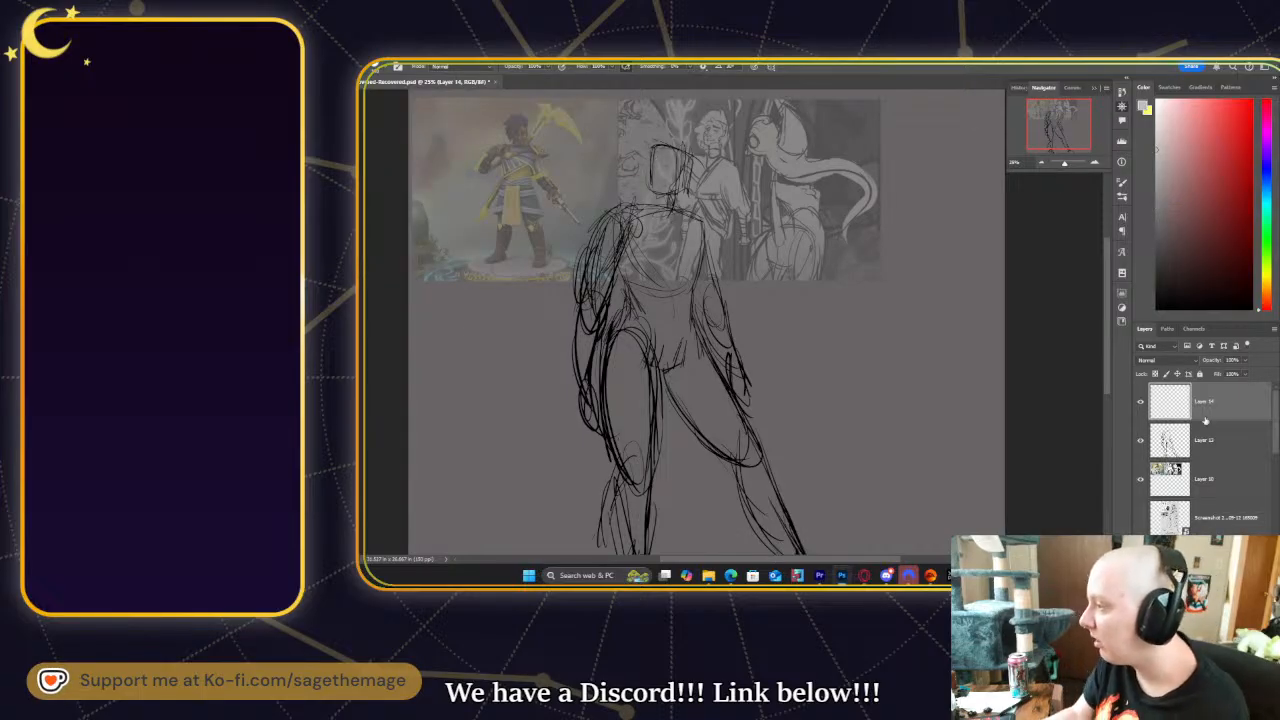
pyautogui.moveTo(1203, 410); pyautogui.dragTo(1203, 450)
# - Paint a light grey fill under the line sketch, covering the figure's head, torso, arms, legs and feet
pyautogui.moveTo(654, 165)
pyautogui.mouseDown()
pyautogui.moveTo(671, 204)
pyautogui.moveTo(693, 169)
pyautogui.moveTo(683, 183)
pyautogui.moveTo(670, 158)
pyautogui.moveTo(684, 229)
pyautogui.moveTo(673, 194)
pyautogui.moveTo(663, 213)
pyautogui.moveTo(696, 224)
pyautogui.moveTo(737, 383)
pyautogui.moveTo(681, 245)
pyautogui.moveTo(684, 370)
pyautogui.moveTo(717, 424)
pyautogui.moveTo(673, 380)
pyautogui.moveTo(696, 374)
pyautogui.moveTo(731, 422)
pyautogui.mouseUp()
pyautogui.moveTo(691, 323)
pyautogui.mouseDown()
pyautogui.moveTo(664, 262)
pyautogui.moveTo(650, 300)
pyautogui.moveTo(636, 240)
pyautogui.moveTo(615, 232)
pyautogui.moveTo(588, 425)
pyautogui.mouseUp()
pyautogui.moveTo(645, 345)
pyautogui.mouseDown()
pyautogui.moveTo(623, 405)
pyautogui.moveTo(641, 403)
pyautogui.moveTo(639, 475)
pyautogui.moveTo(608, 373)
pyautogui.moveTo(641, 517)
pyautogui.moveTo(657, 401)
pyautogui.mouseUp()
pyautogui.moveTo(778, 476)
pyautogui.mouseDown()
pyautogui.moveTo(794, 532)
pyautogui.moveTo(769, 523)
pyautogui.moveTo(791, 561)
pyautogui.mouseUp()
pyautogui.moveTo(650, 345)
pyautogui.mouseDown()
pyautogui.moveTo(622, 545)
pyautogui.moveTo(620, 480)
pyautogui.mouseUp()
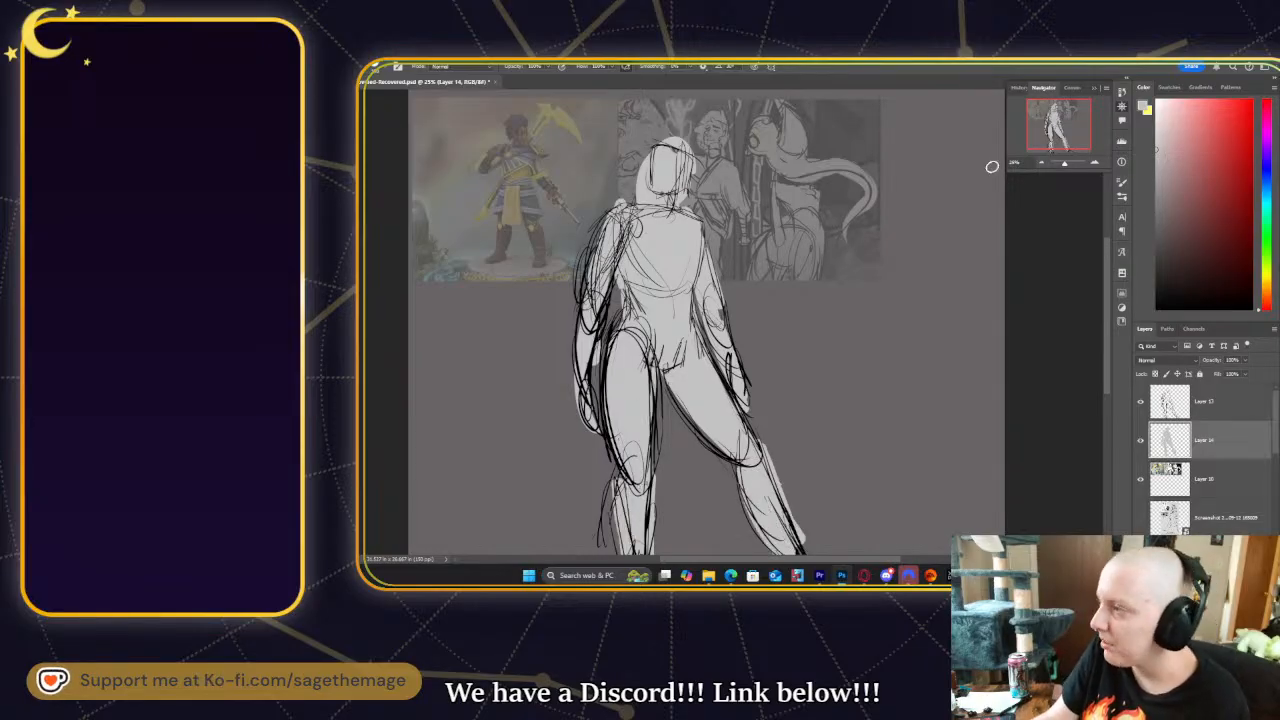
pyautogui.moveTo(920, 214); pyautogui.dragTo(1018, 175)
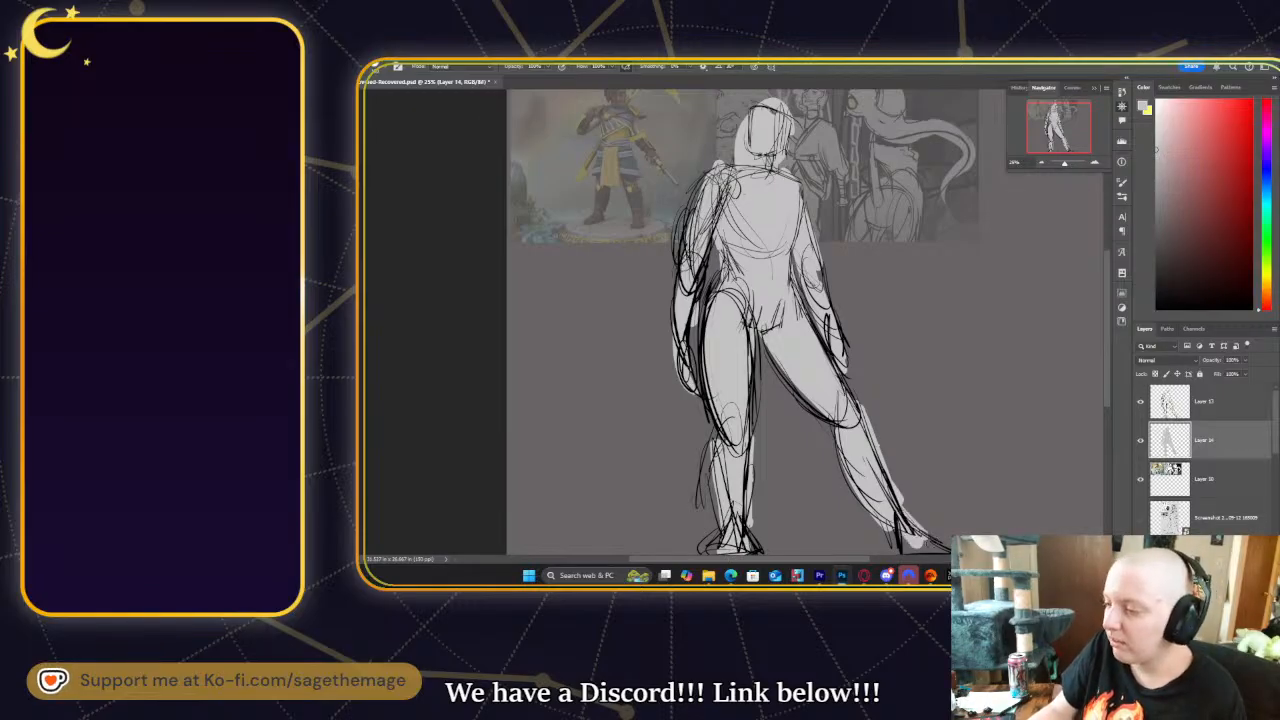
pyautogui.click(1085, 118)
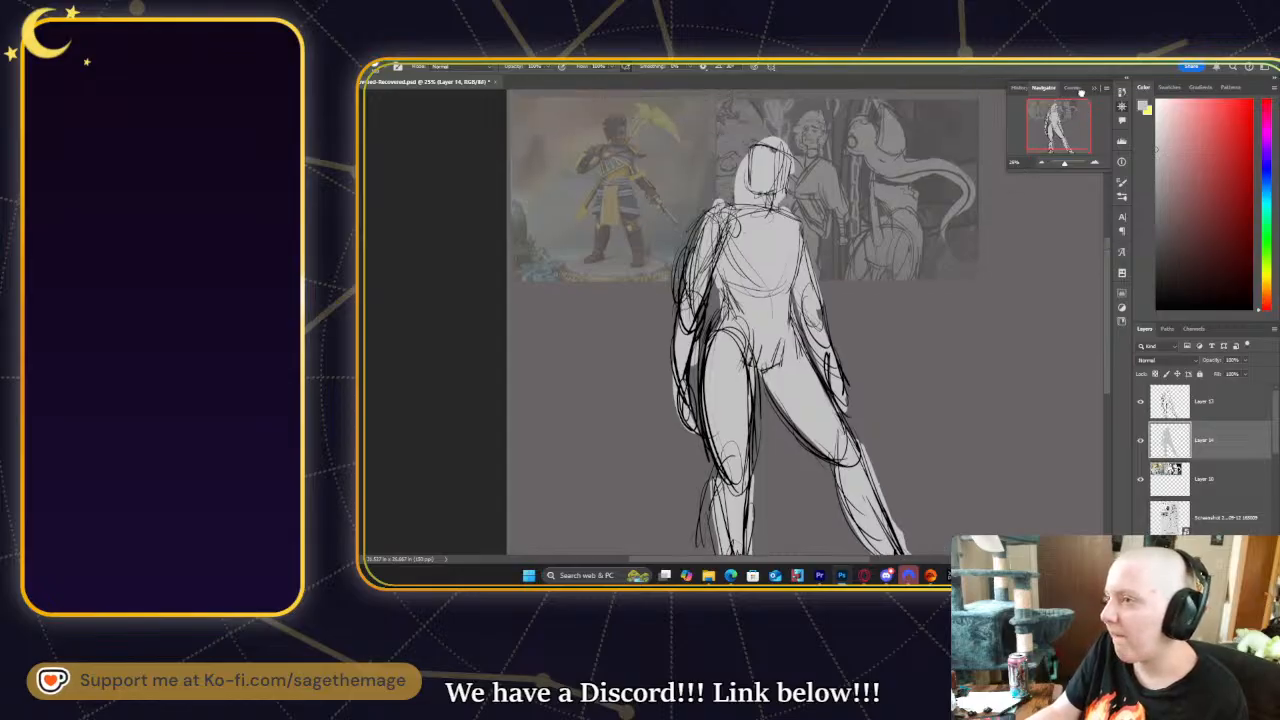
# - Select the figure's line sketch layer and lower its opacity so its lines fade to a guide around the head
pyautogui.press('b')
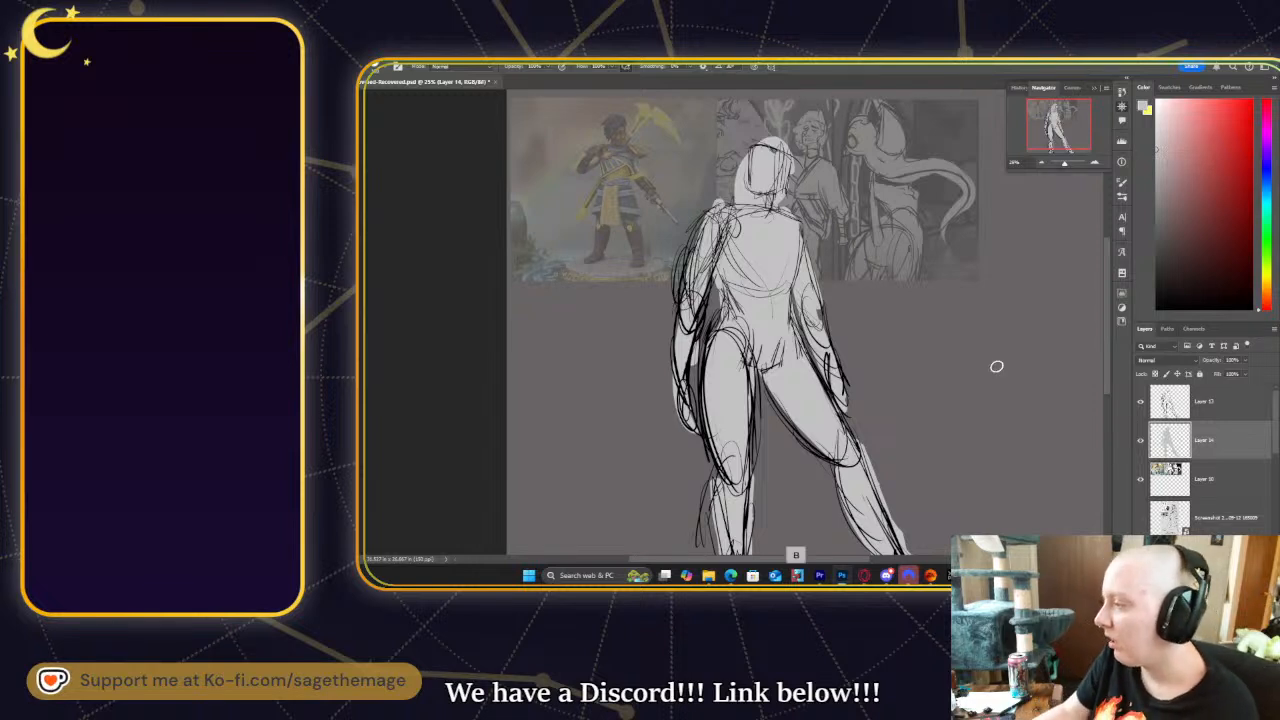
pyautogui.hotkey('alt', ']')
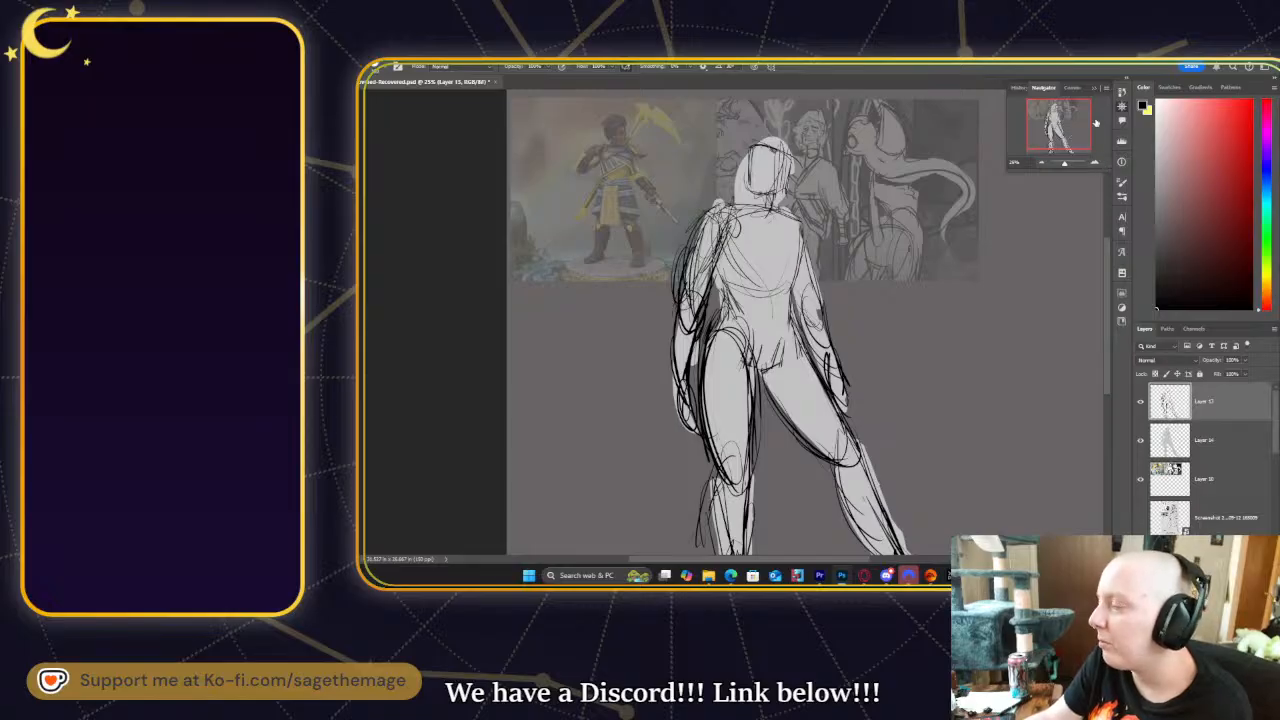
pyautogui.moveTo(1089, 163); pyautogui.dragTo(1068, 165)
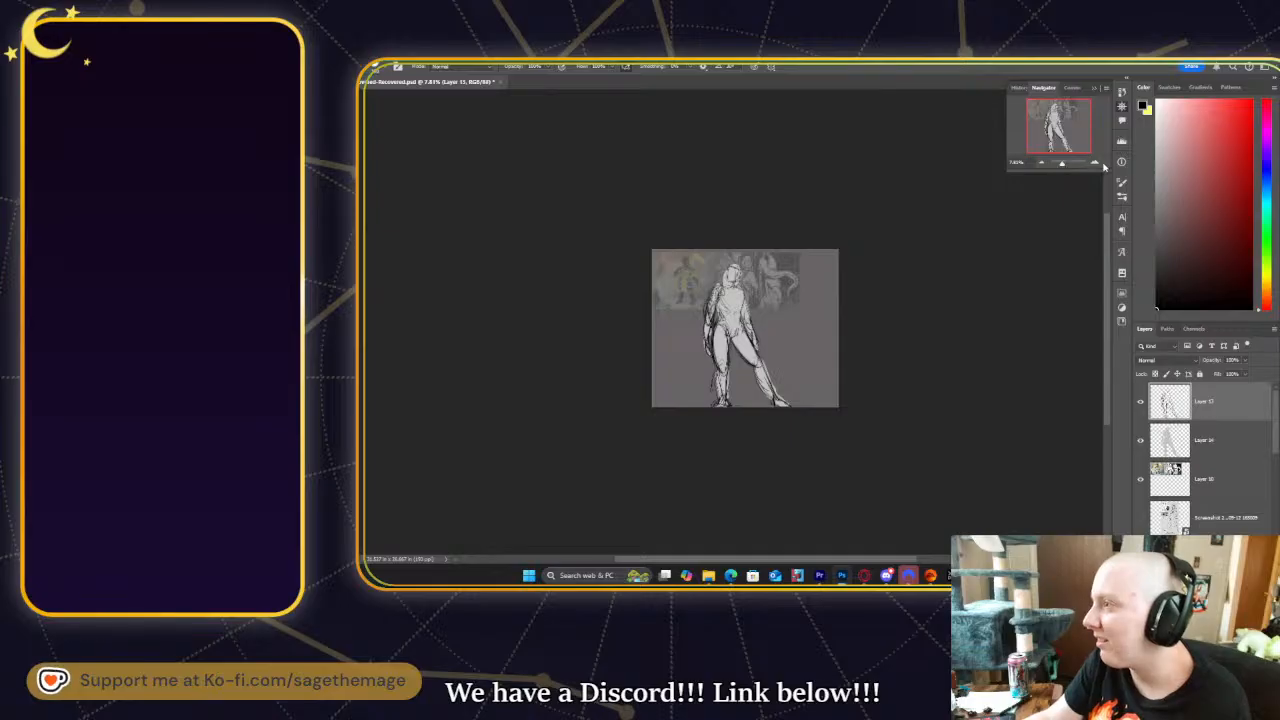
pyautogui.click(1095, 163)
pyautogui.click(1095, 163)
pyautogui.click(1095, 163)
pyautogui.click(1095, 163)
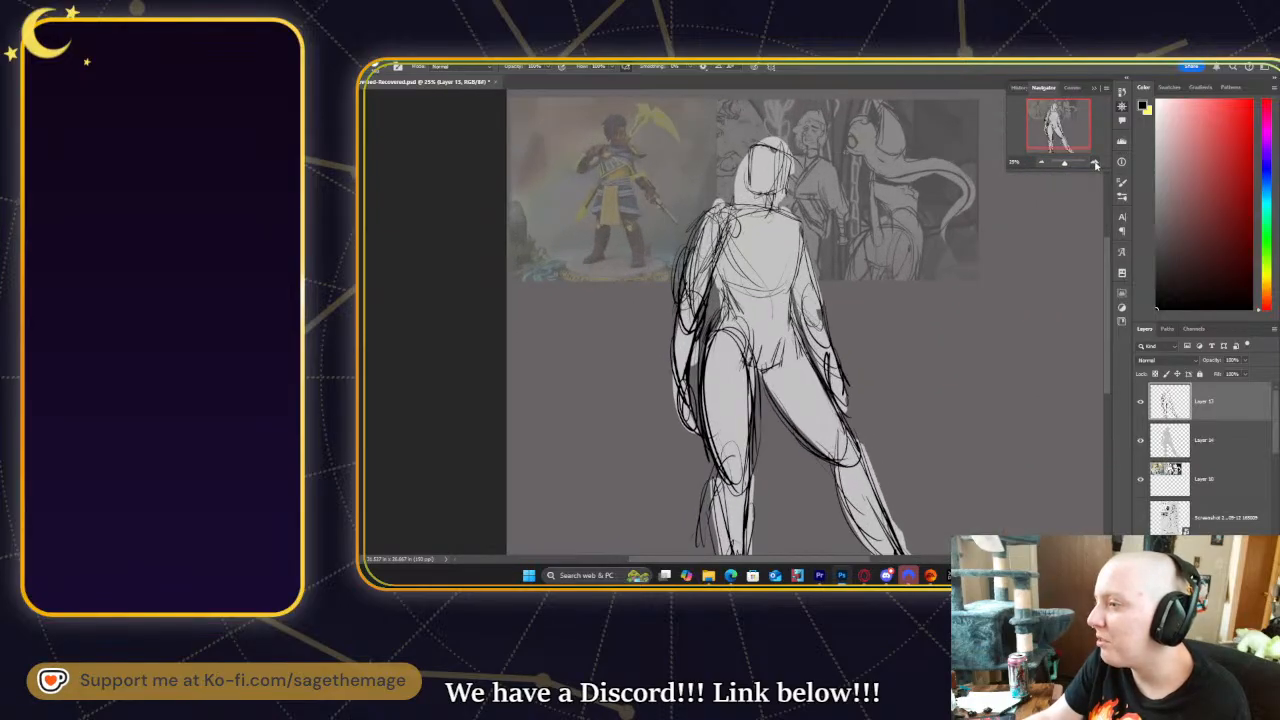
pyautogui.click(1095, 163)
pyautogui.click(1096, 163)
pyautogui.moveTo(1060, 128); pyautogui.dragTo(1063, 104)
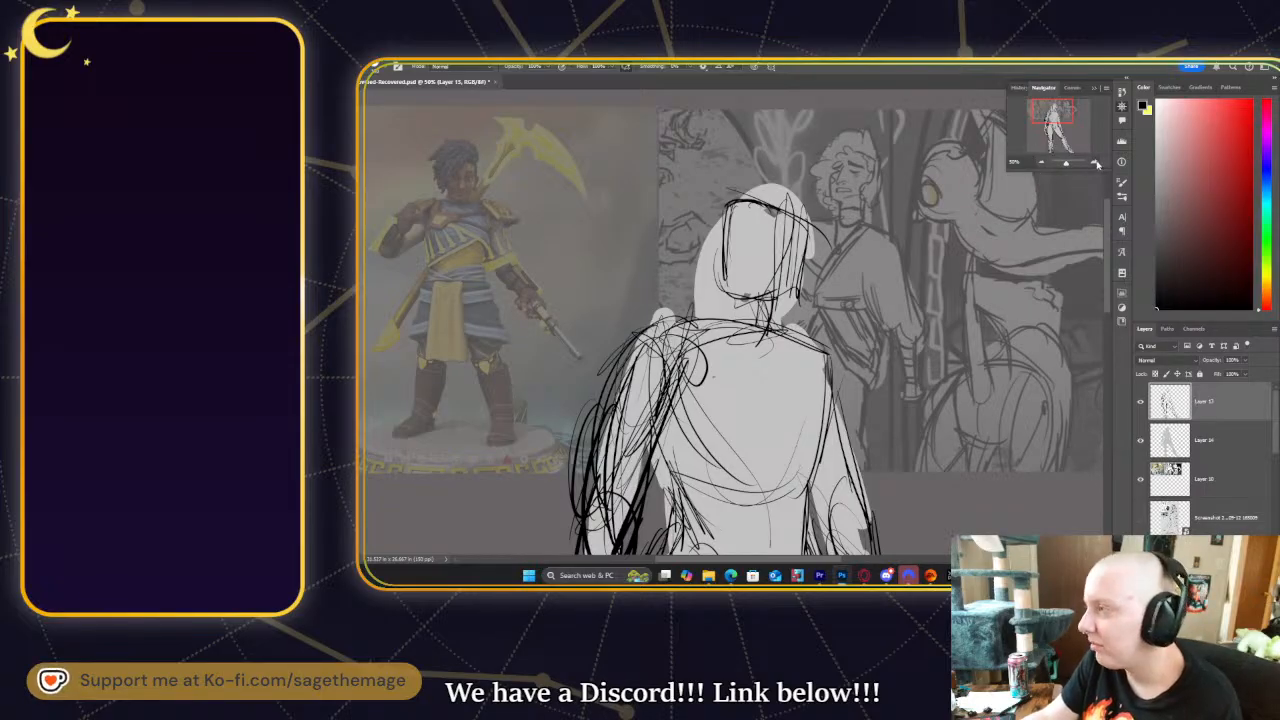
pyautogui.click(1096, 163)
pyautogui.click(1096, 163)
pyautogui.click(1096, 163)
pyautogui.moveTo(1052, 114); pyautogui.dragTo(1052, 108)
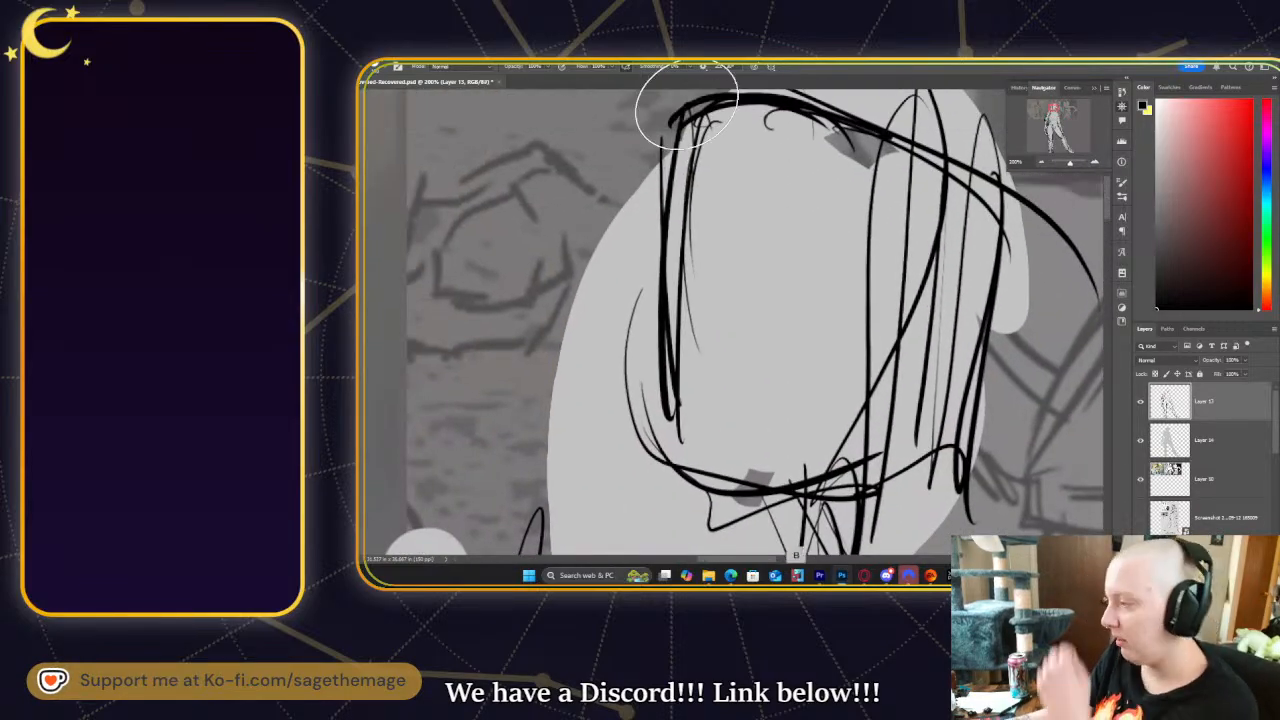
pyautogui.click(1245, 361)
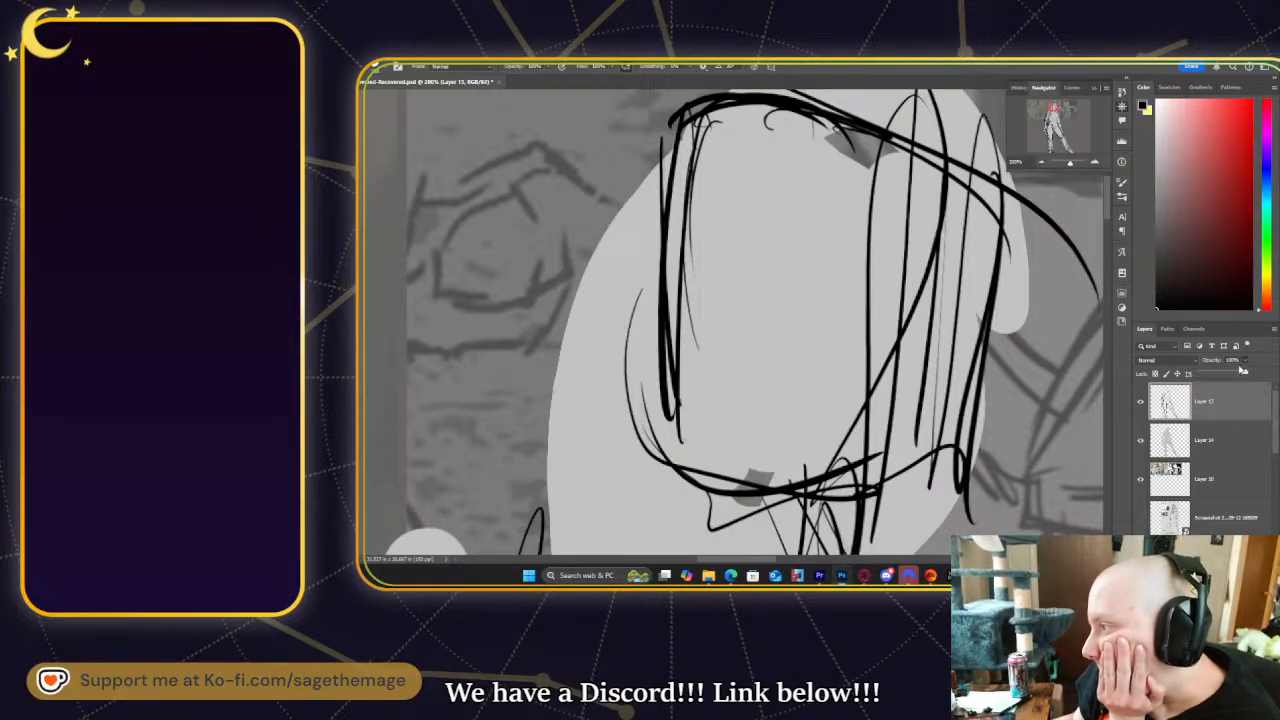
pyautogui.click(1214, 374)
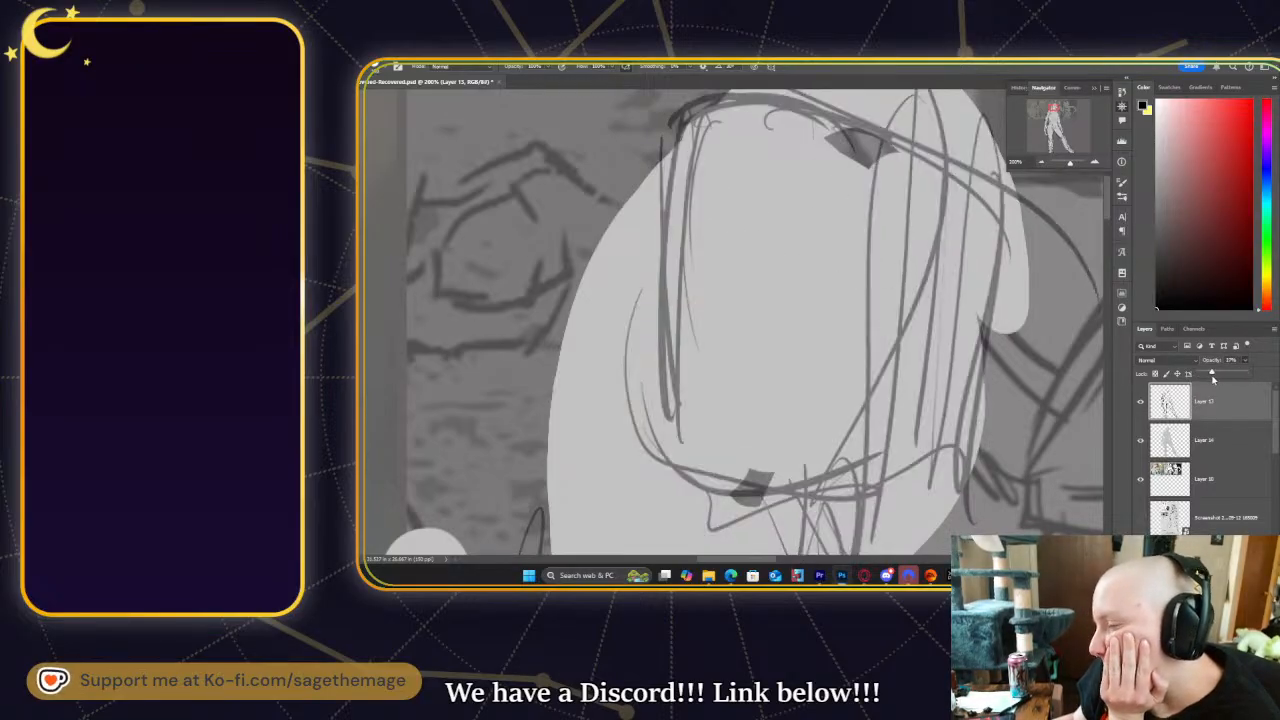
pyautogui.click(1211, 374)
# - Examine the face and hair of the armoured scythe-bearing character in the first reference image
pyautogui.click(375, 68)
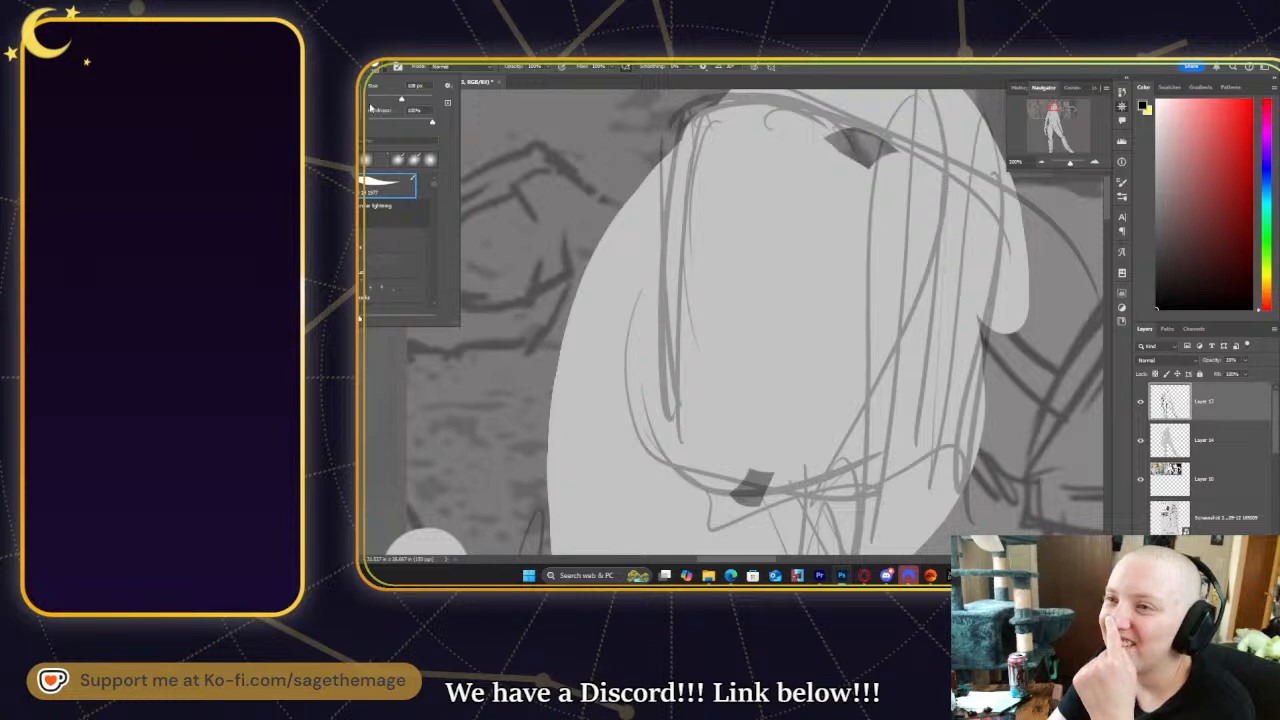
pyautogui.click(376, 99)
pyautogui.moveTo(1034, 113); pyautogui.dragTo(1036, 104)
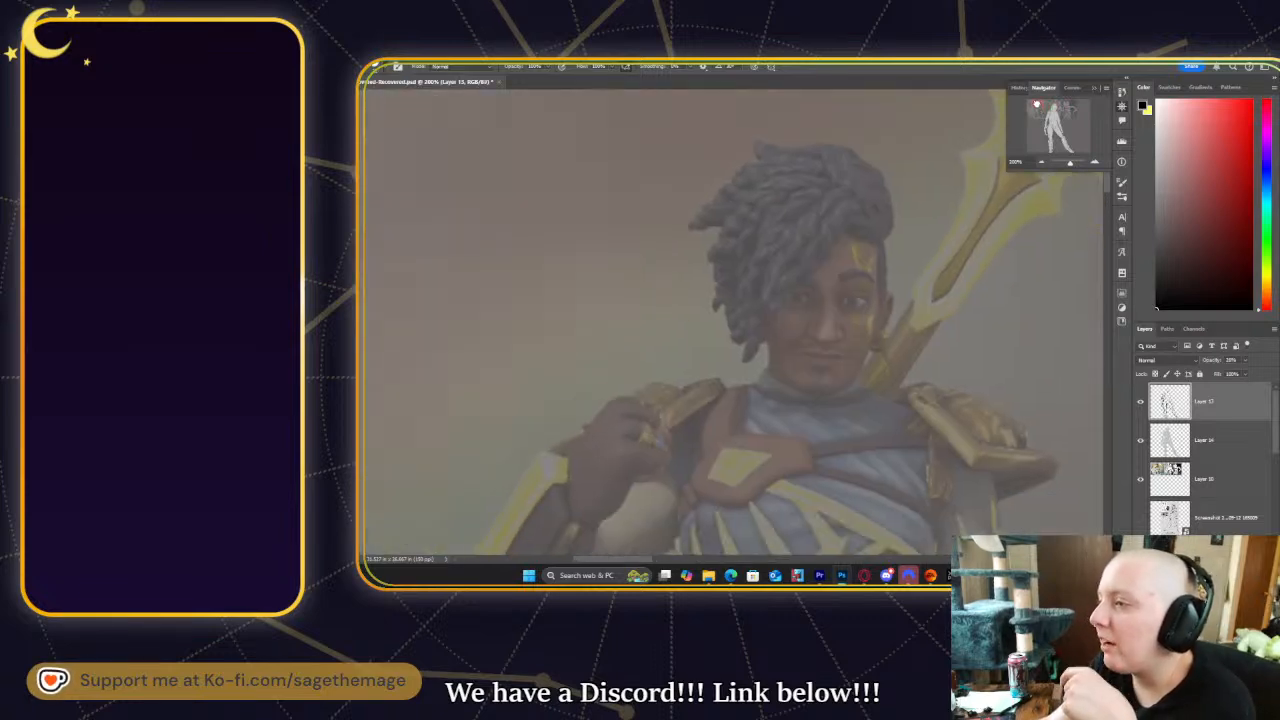
pyautogui.moveTo(877, 249); pyautogui.dragTo(880, 293)
pyautogui.hotkey('ctrl', 'z')
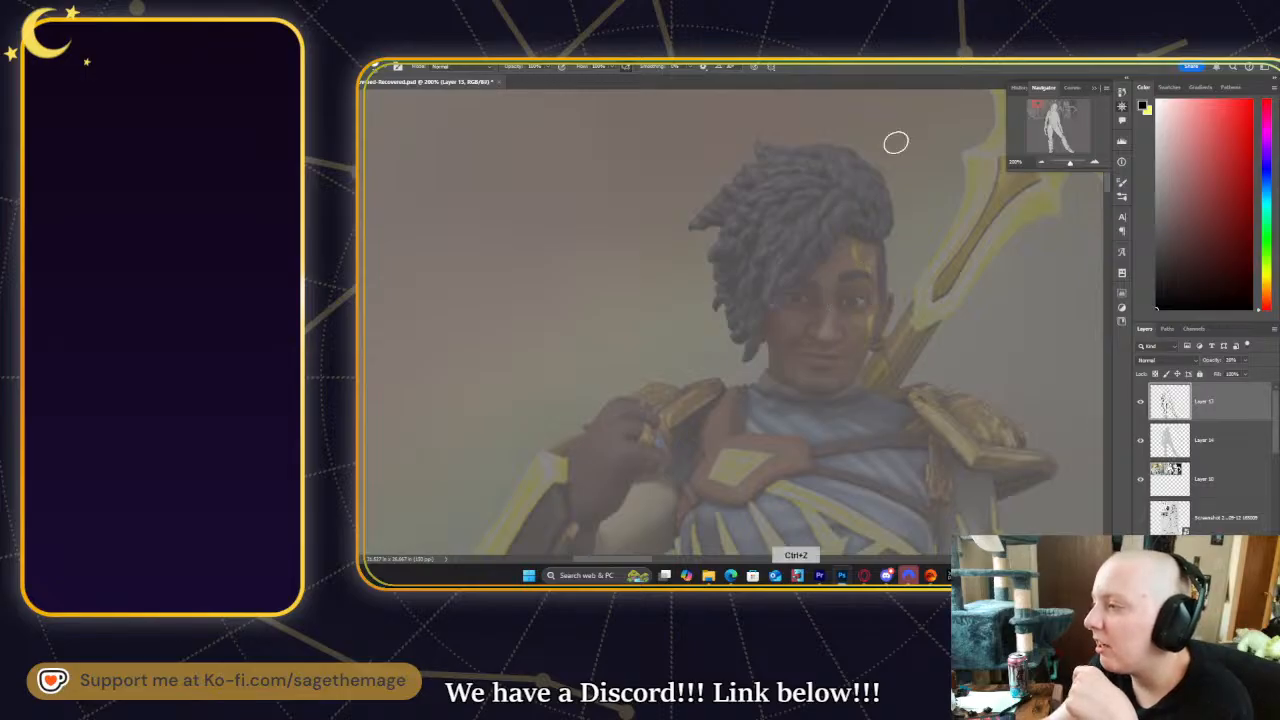
pyautogui.click(1047, 112)
pyautogui.moveTo(1052, 109); pyautogui.dragTo(1059, 106)
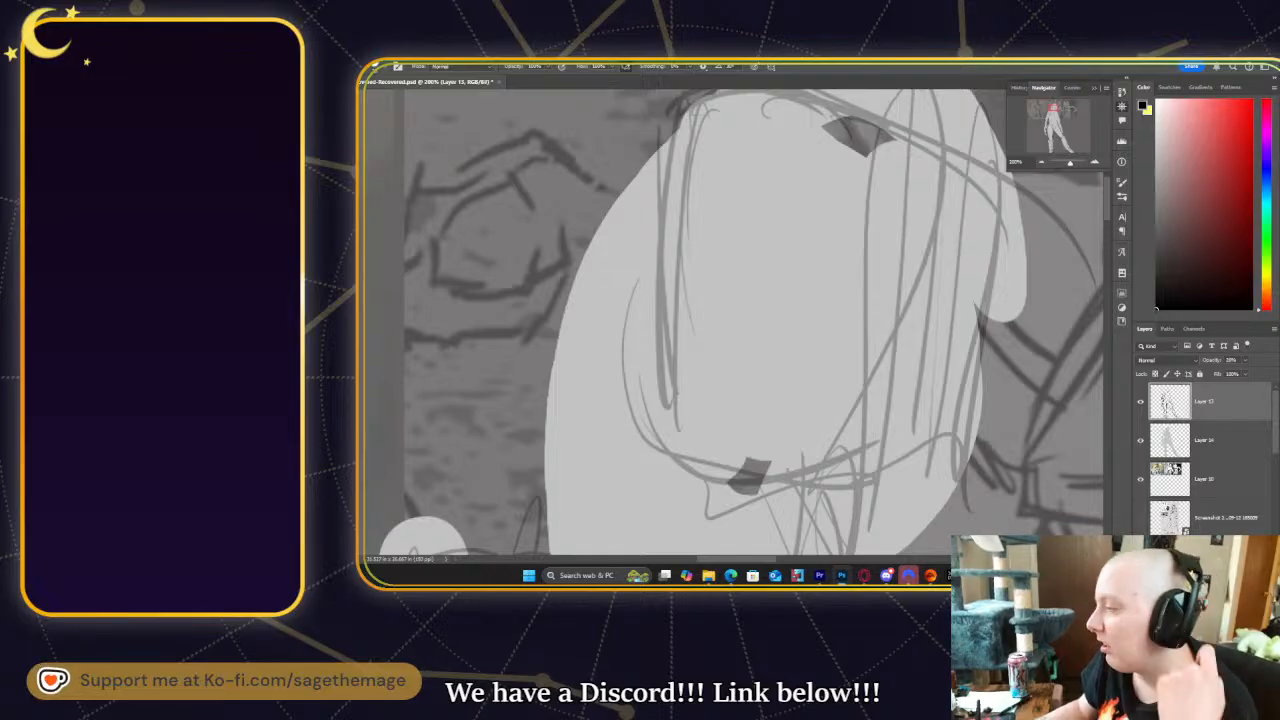
# - Add two new layers above the figure sketch, select the lower one and reduce the brush to a fine size
pyautogui.doubleClick(1235, 558)
pyautogui.click(1230, 448)
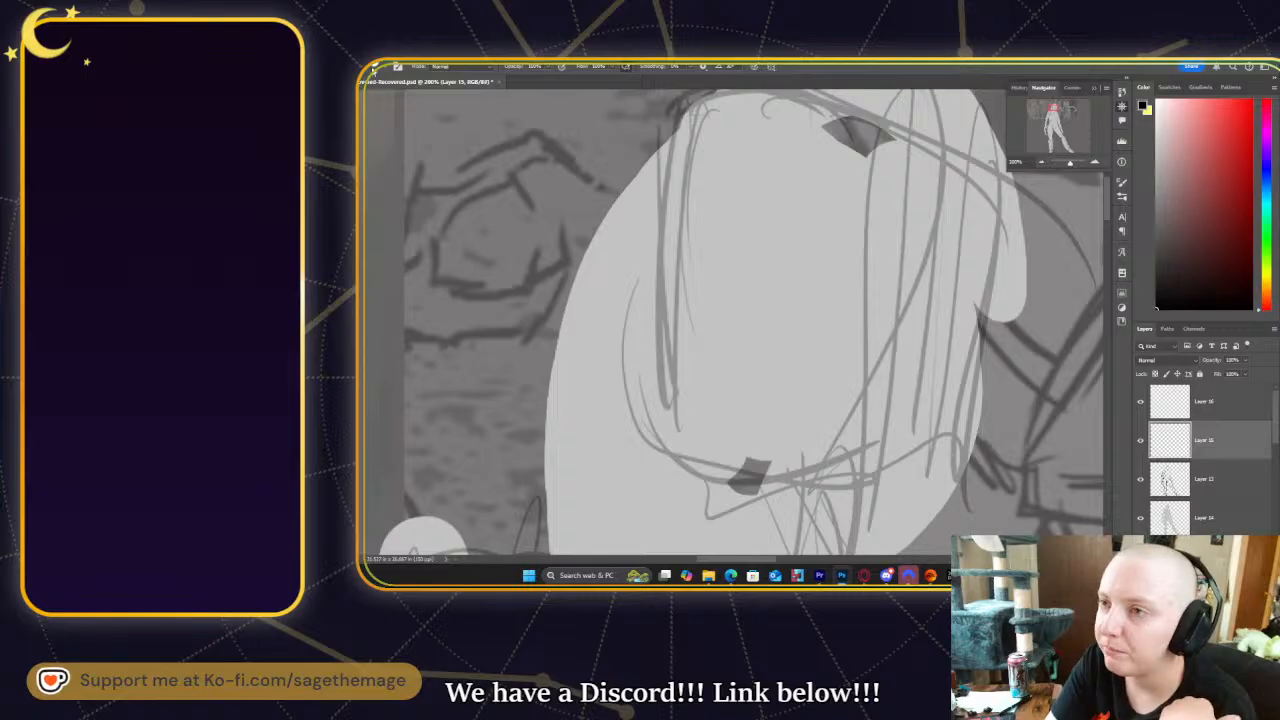
pyautogui.rightClick(376, 94)
pyautogui.moveTo(374, 99); pyautogui.dragTo(372, 99)
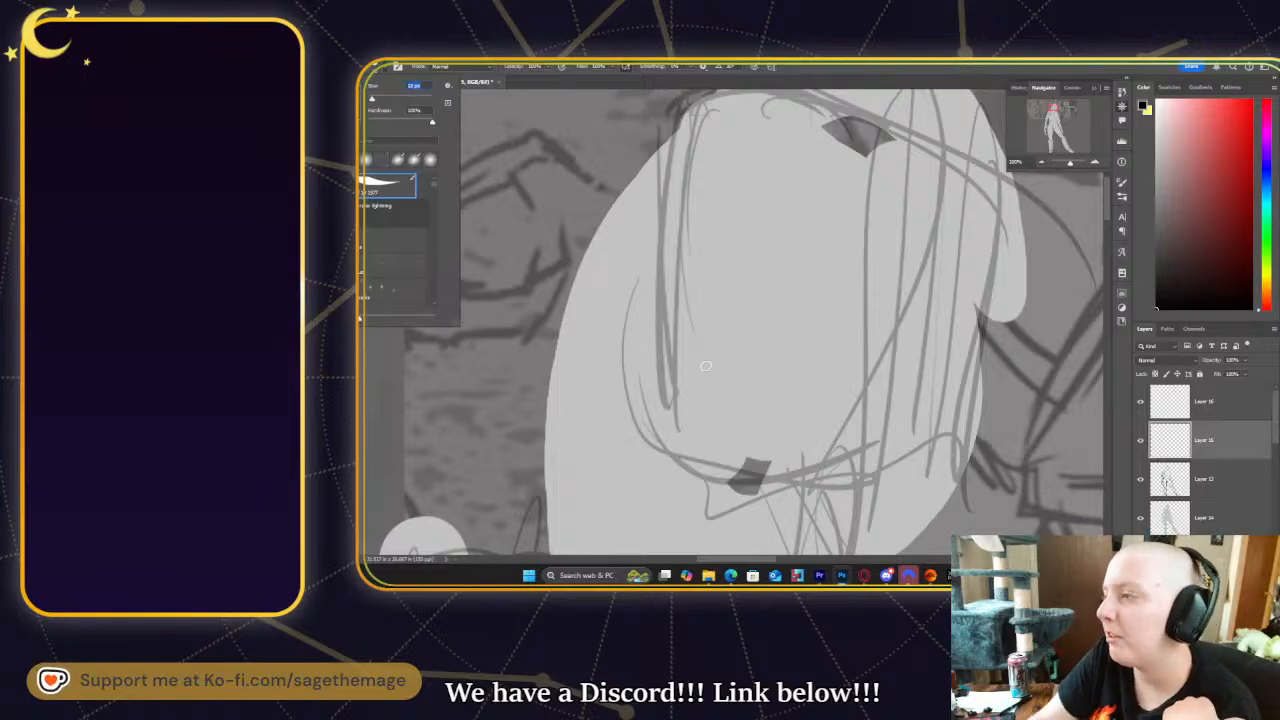
# - Draw the nose in black with a slanted bridge line, a curved tip and a short nostril stroke, without the outer wing
pyautogui.click(732, 240)
pyautogui.moveTo(720, 232); pyautogui.dragTo(695, 333)
pyautogui.moveTo(710, 282); pyautogui.dragTo(697, 332)
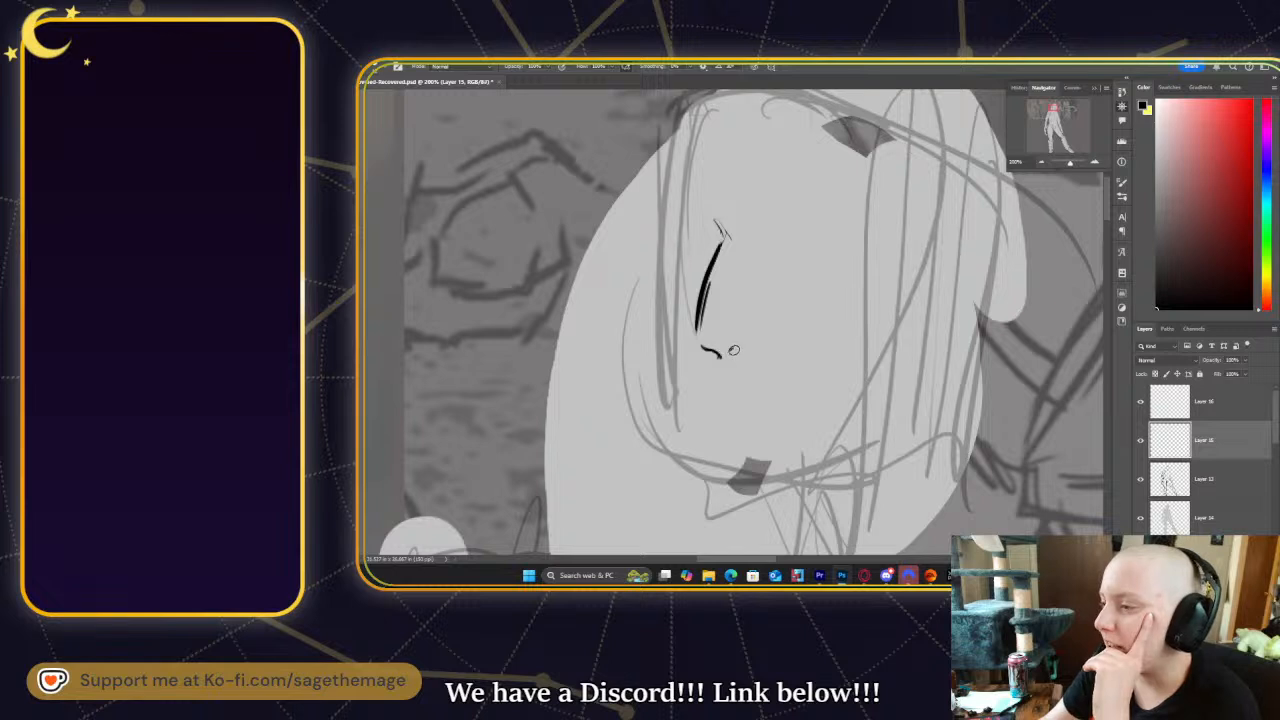
pyautogui.moveTo(752, 334); pyautogui.dragTo(756, 352)
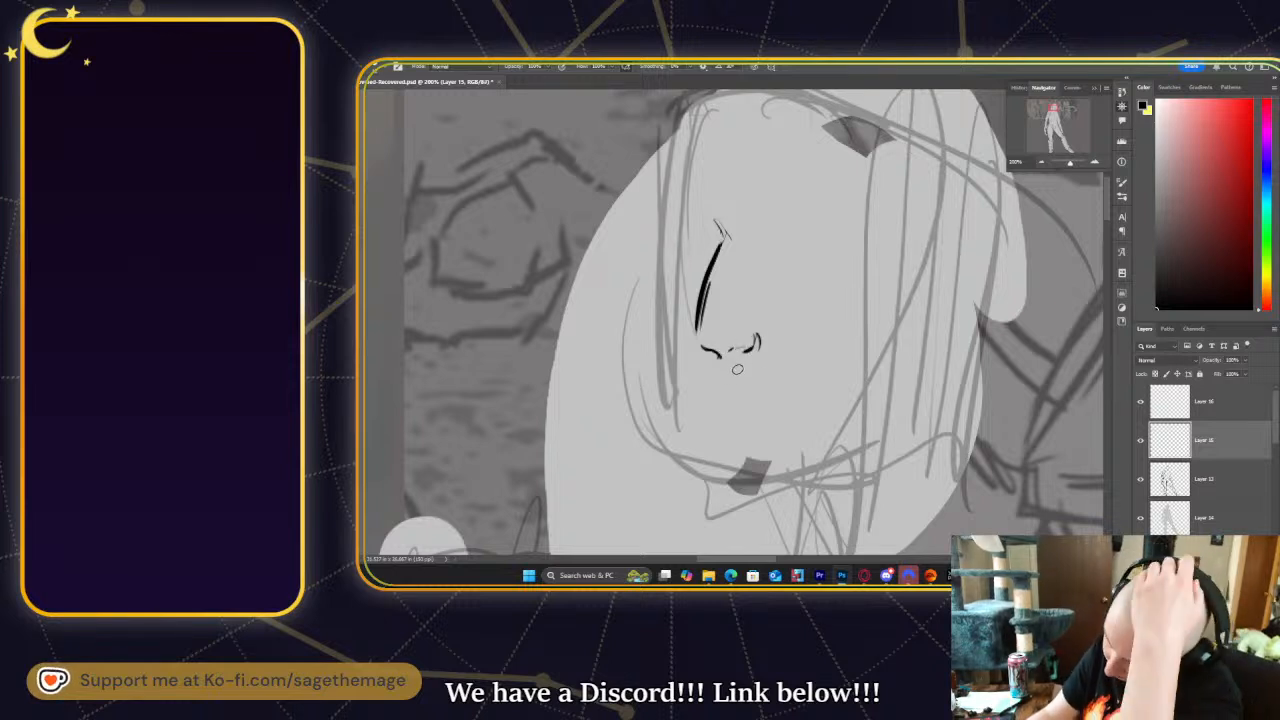
pyautogui.hotkey('ctrl', 'z')
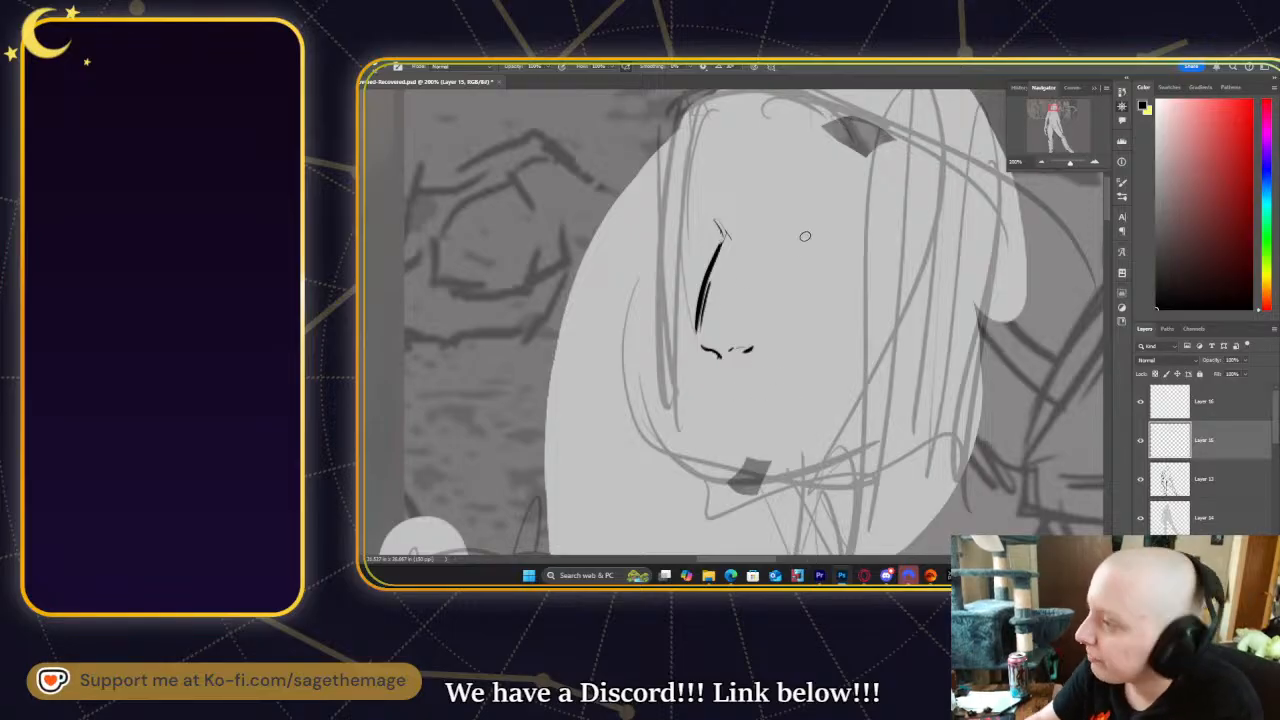
# - Draw an angled eyebrow on each side of the nose bridge in black
pyautogui.moveTo(747, 222); pyautogui.dragTo(826, 238)
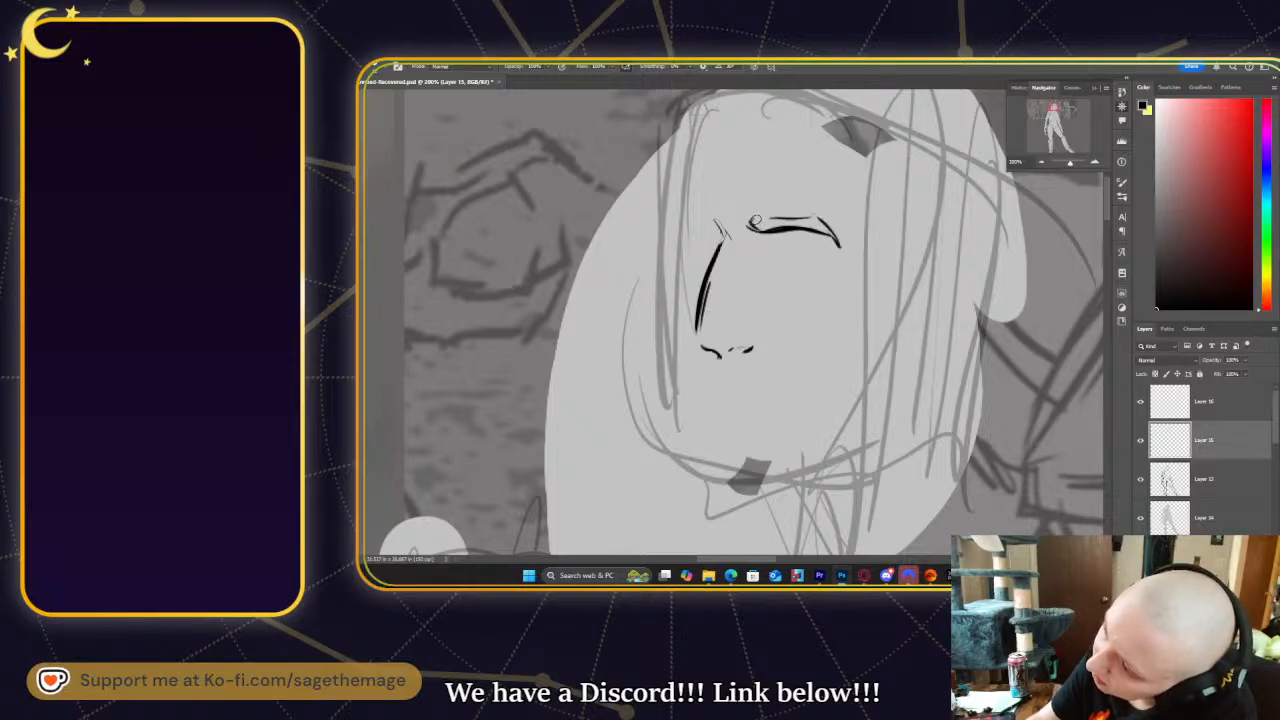
pyautogui.hotkey('ctrl', 'z')
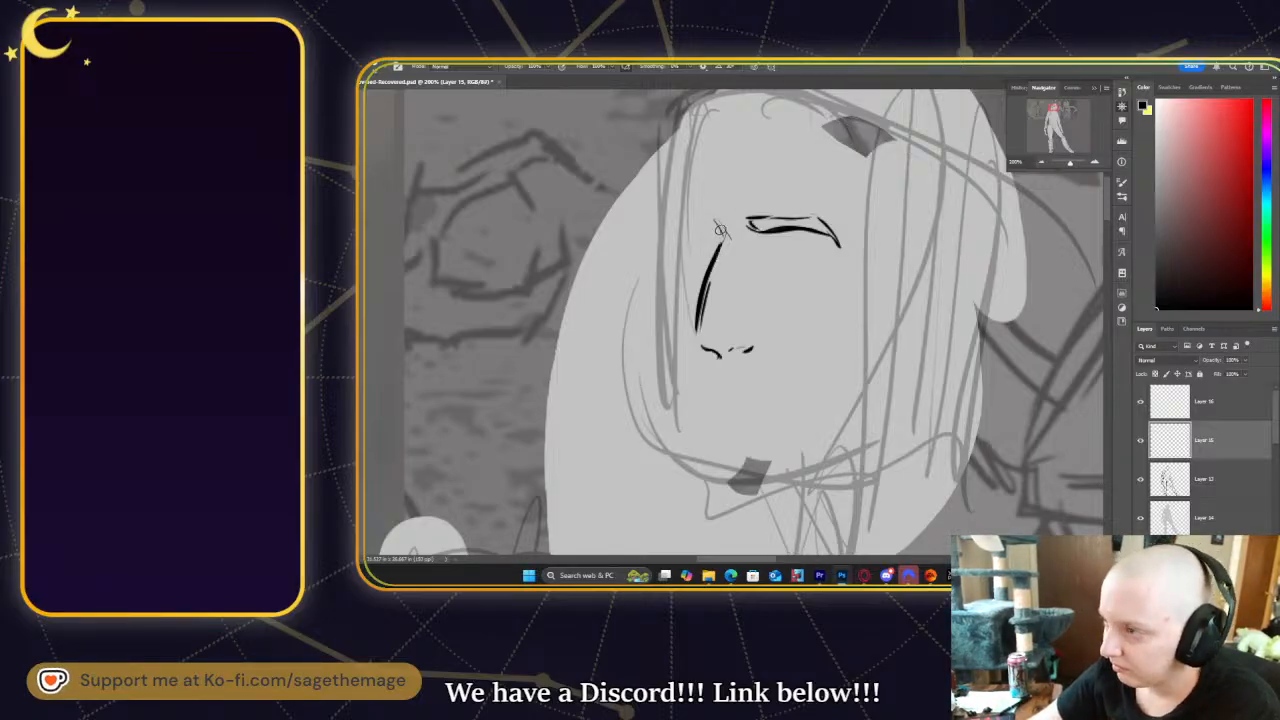
pyautogui.moveTo(700, 219)
pyautogui.mouseDown()
pyautogui.moveTo(676, 198)
pyautogui.moveTo(722, 222)
pyautogui.mouseUp()
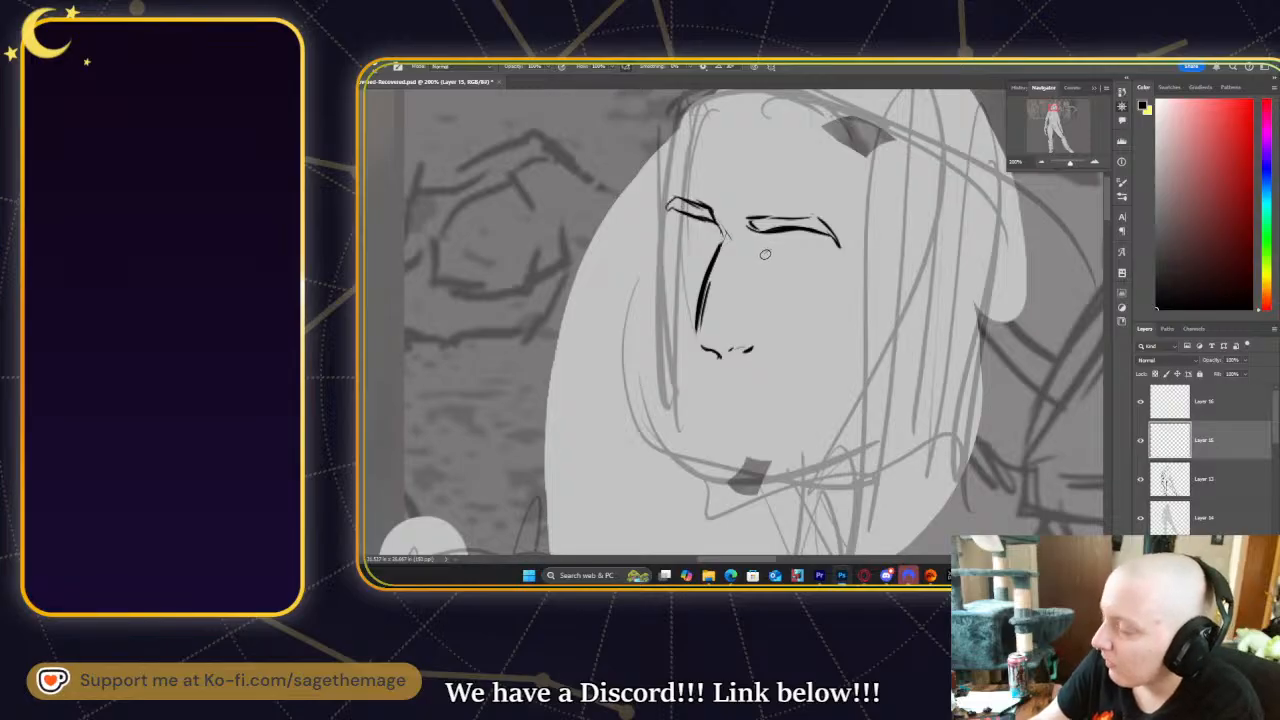
# - Draw both eyes beneath the eyebrows with upper lids, dark irises and short lower lid lines
pyautogui.moveTo(764, 254); pyautogui.dragTo(810, 257)
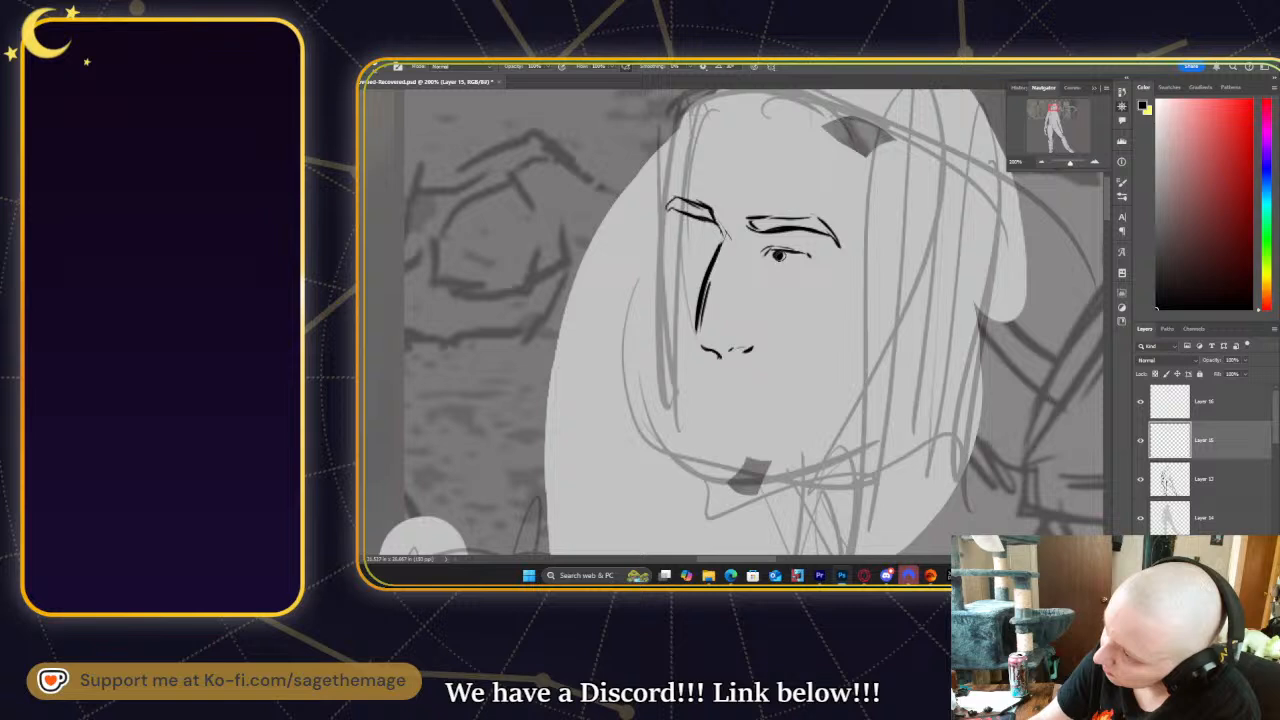
pyautogui.moveTo(772, 264); pyautogui.dragTo(793, 265)
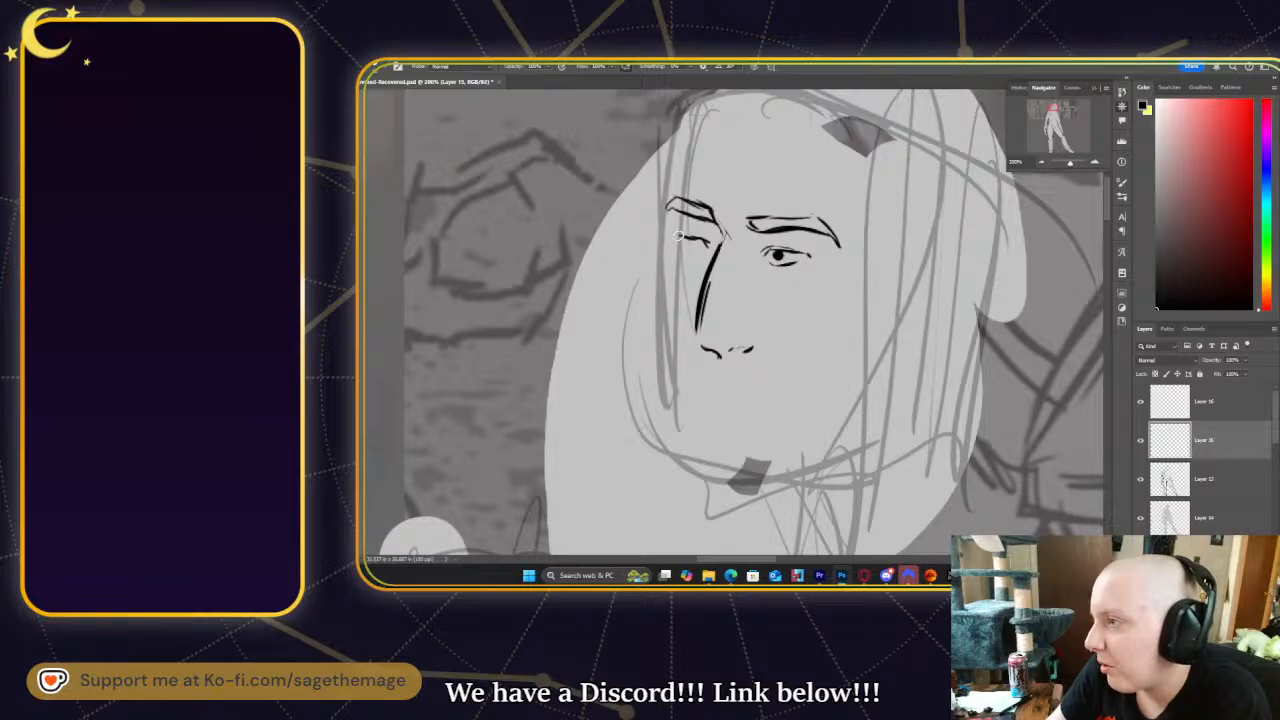
pyautogui.moveTo(690, 251); pyautogui.dragTo(701, 252)
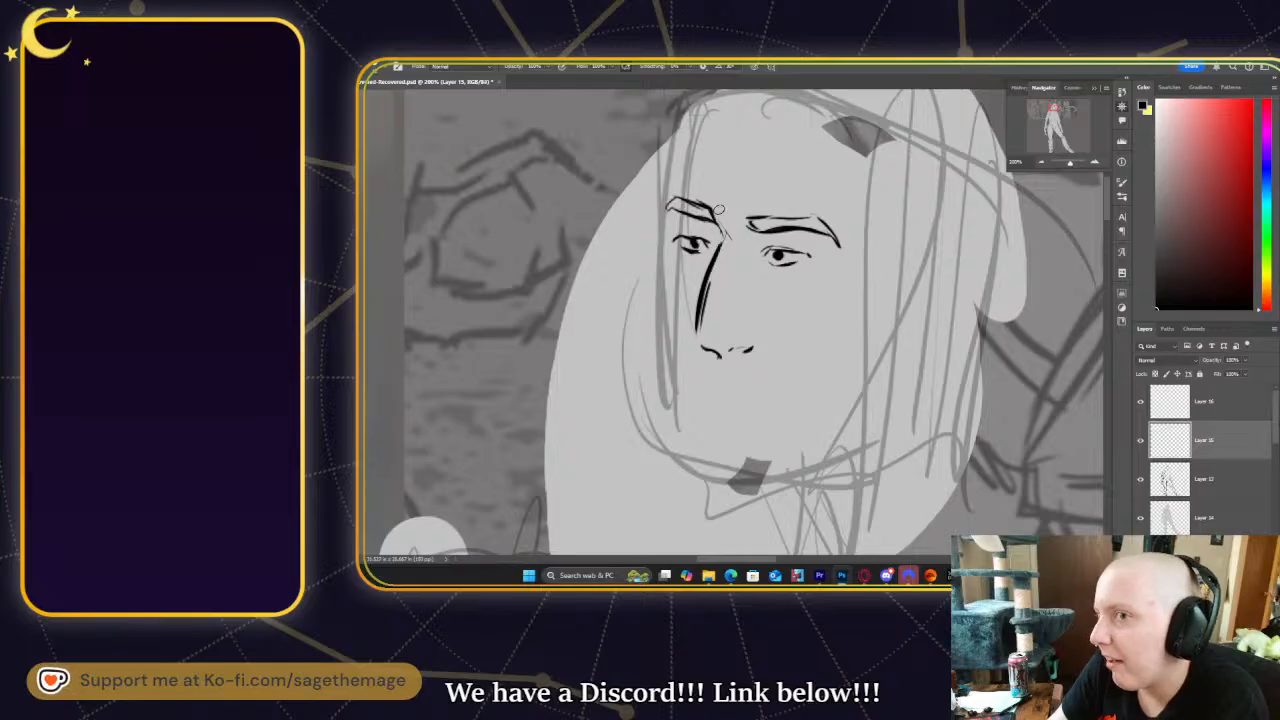
pyautogui.hotkey('ctrl', 'z')
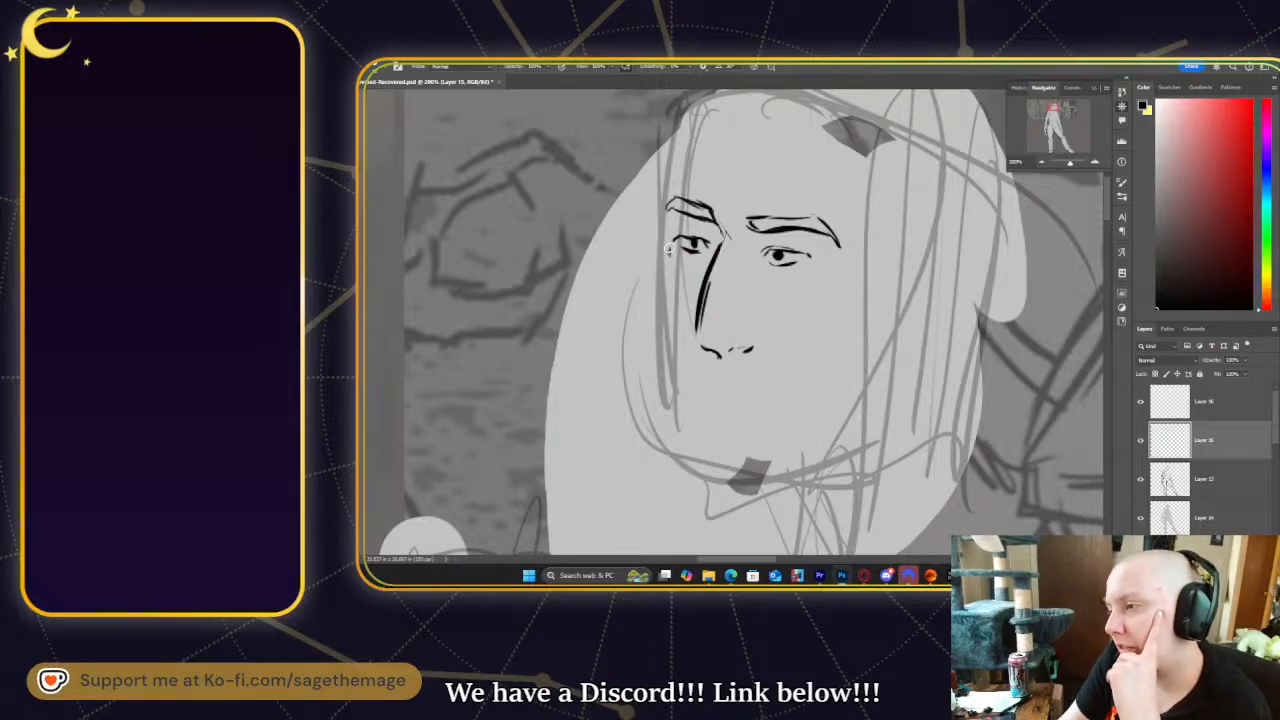
# - Draw the face contour from the left cheek down around the chin and up along the right jaw, replacing the first chin strokes
pyautogui.hotkey('ctrl', 'z')
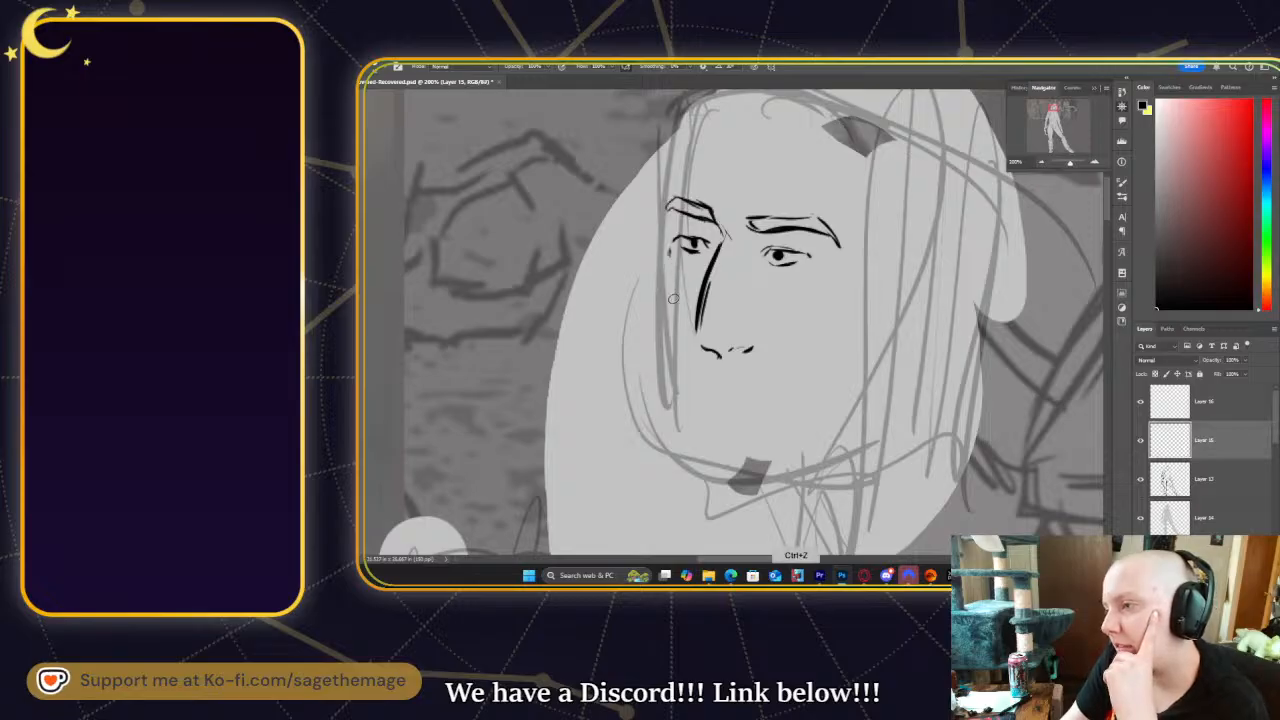
pyautogui.moveTo(660, 263)
pyautogui.mouseDown()
pyautogui.moveTo(681, 446)
pyautogui.moveTo(692, 461)
pyautogui.moveTo(789, 465)
pyautogui.mouseUp()
pyautogui.moveTo(687, 466); pyautogui.dragTo(788, 470)
pyautogui.hotkey('ctrl', 'z')
pyautogui.hotkey('ctrl', 'z')
pyautogui.hotkey('ctrl', 'z')
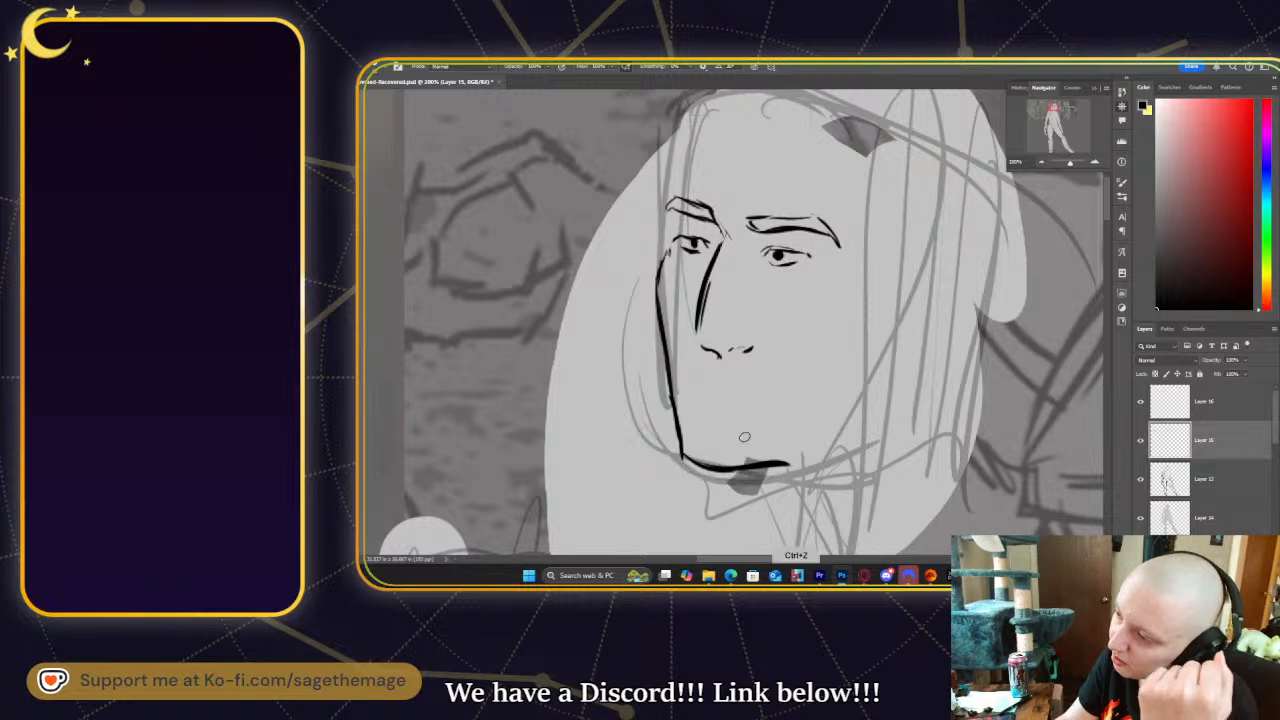
pyautogui.hotkey('ctrl', 'z')
pyautogui.moveTo(661, 326)
pyautogui.mouseDown()
pyautogui.moveTo(675, 410)
pyautogui.moveTo(751, 452)
pyautogui.moveTo(809, 445)
pyautogui.moveTo(902, 362)
pyautogui.moveTo(885, 391)
pyautogui.moveTo(895, 355)
pyautogui.moveTo(891, 388)
pyautogui.moveTo(898, 310)
pyautogui.mouseUp()
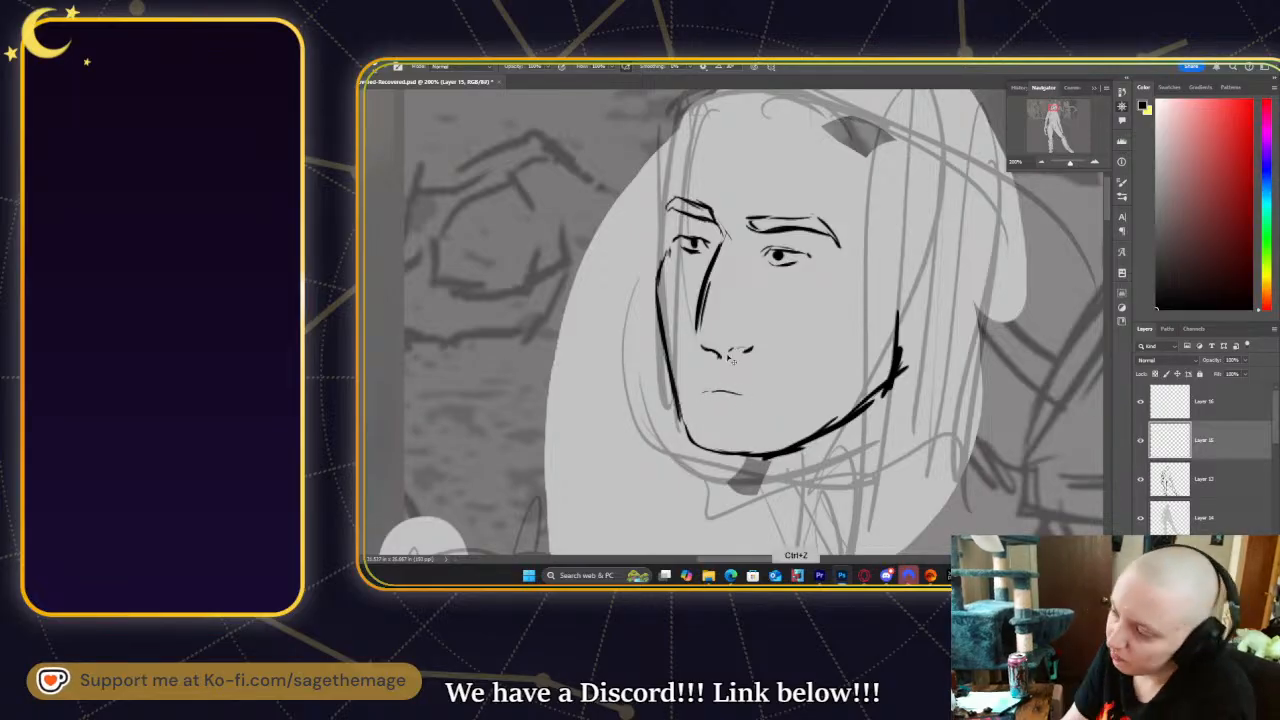
# - Redraw the mouth with a wide lip line and short lower-lip stroke, and draw the forehead contour above the left eyebrow
pyautogui.hotkey('ctrl', 'z')
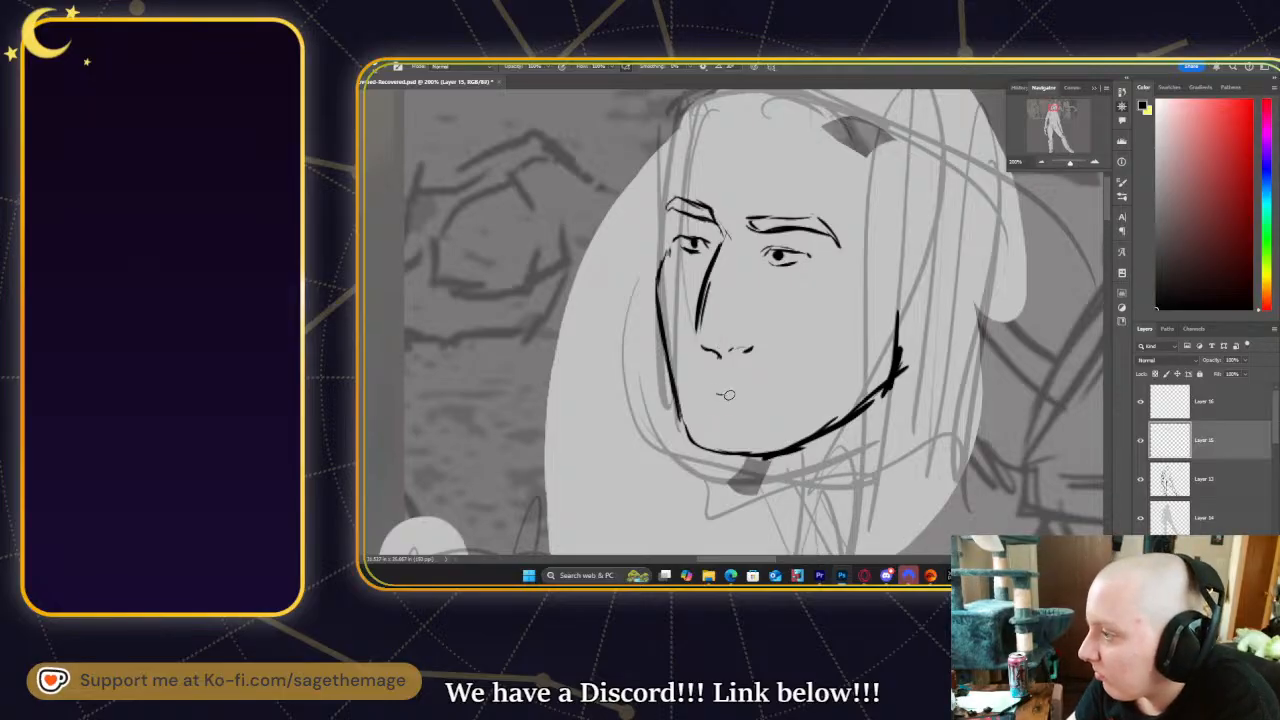
pyautogui.moveTo(716, 396); pyautogui.dragTo(786, 391)
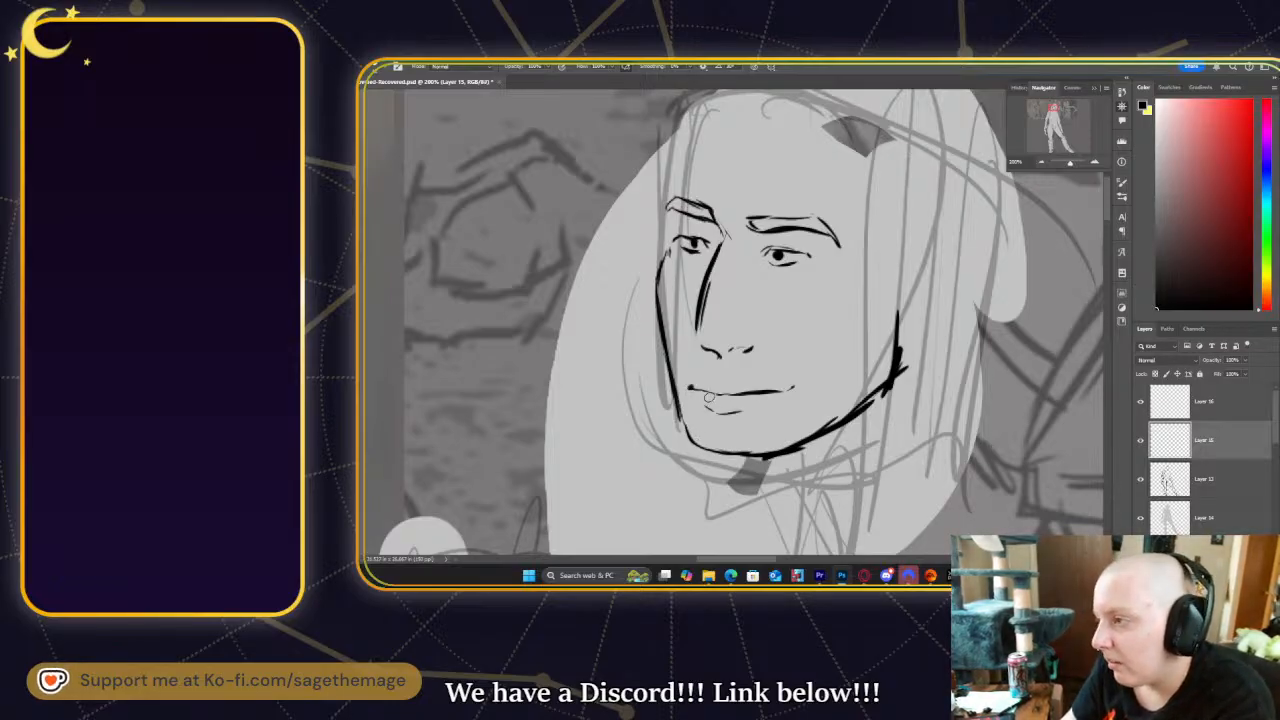
pyautogui.moveTo(668, 223); pyautogui.dragTo(737, 80)
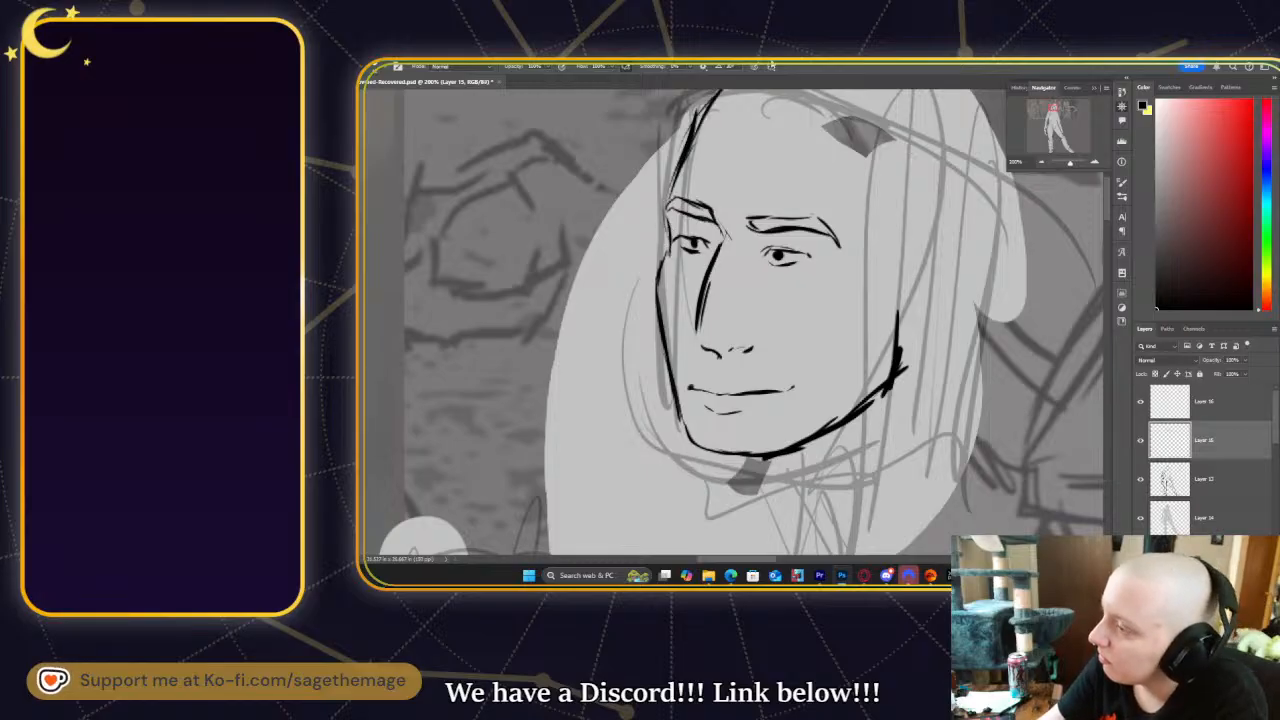
# - Draw the curved back of the skull and an ear joining the top of the right jaw line
pyautogui.moveTo(1057, 106); pyautogui.dragTo(1055, 108)
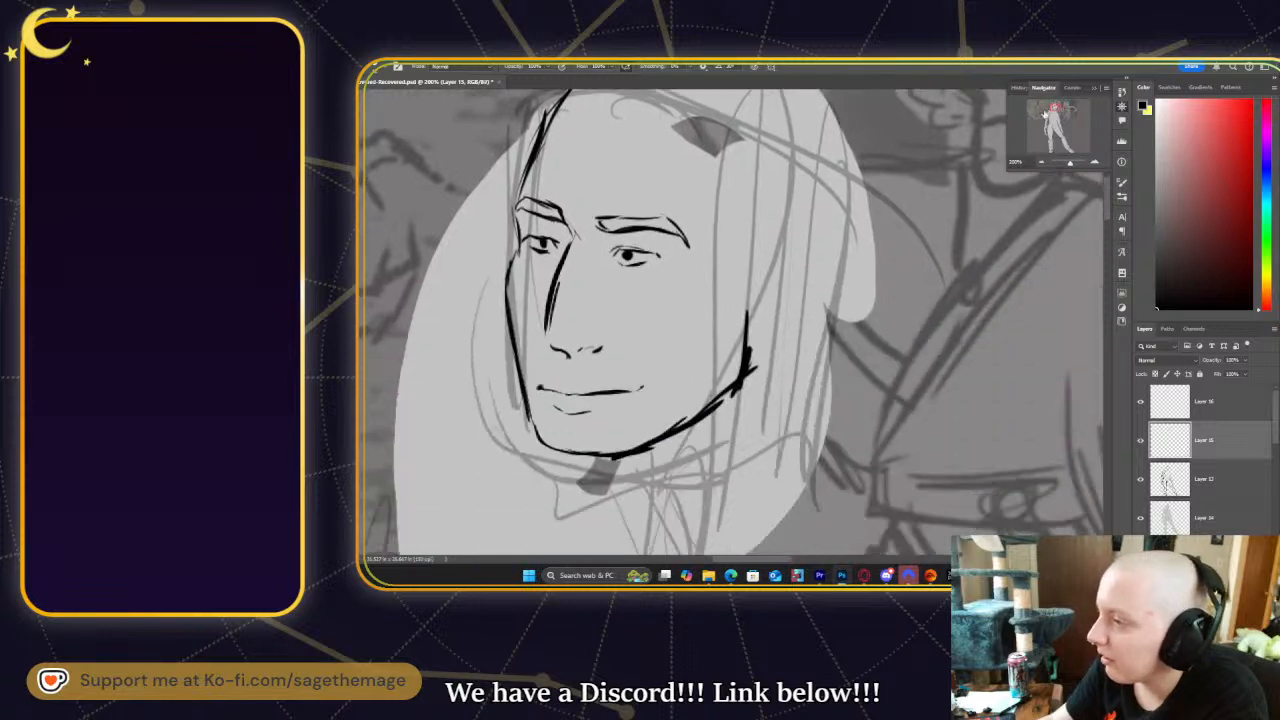
pyautogui.moveTo(742, 112)
pyautogui.mouseDown()
pyautogui.moveTo(828, 166)
pyautogui.moveTo(861, 174)
pyautogui.mouseUp()
pyautogui.moveTo(814, 117)
pyautogui.mouseDown()
pyautogui.moveTo(850, 188)
pyautogui.moveTo(846, 279)
pyautogui.moveTo(796, 322)
pyautogui.mouseUp()
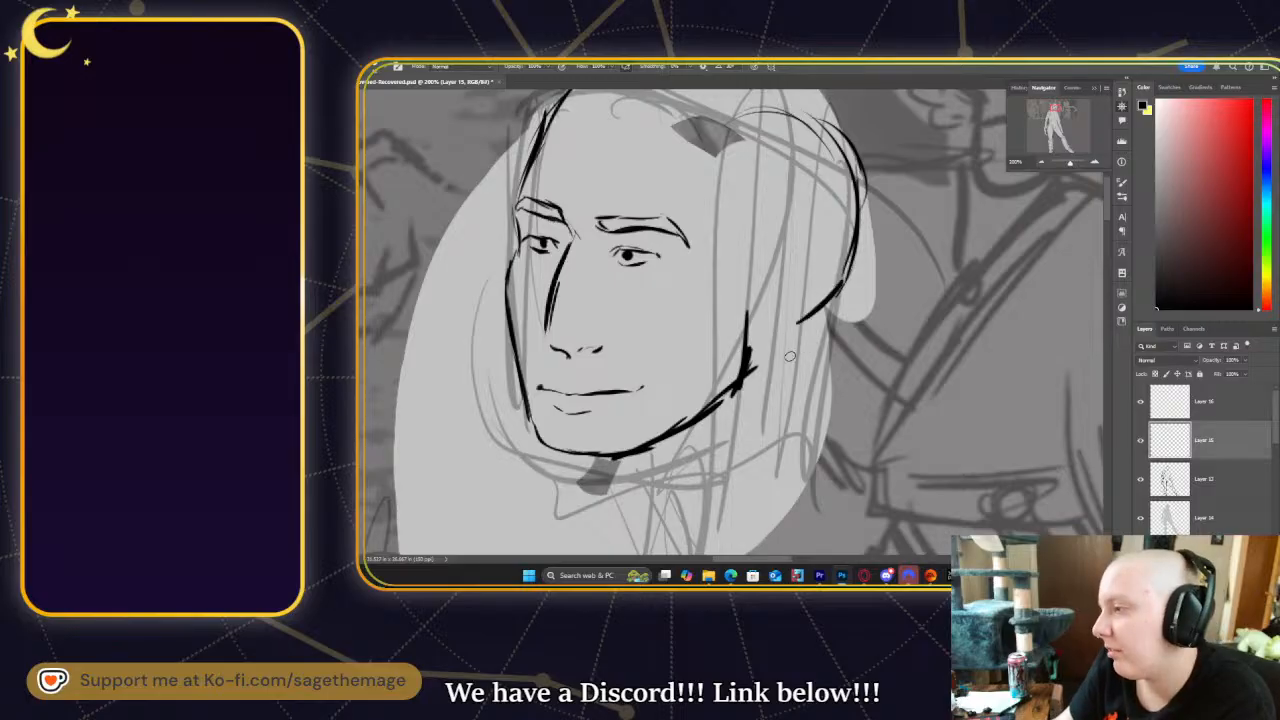
pyautogui.moveTo(748, 228)
pyautogui.mouseDown()
pyautogui.moveTo(770, 210)
pyautogui.moveTo(785, 252)
pyautogui.moveTo(782, 282)
pyautogui.moveTo(753, 290)
pyautogui.mouseUp()
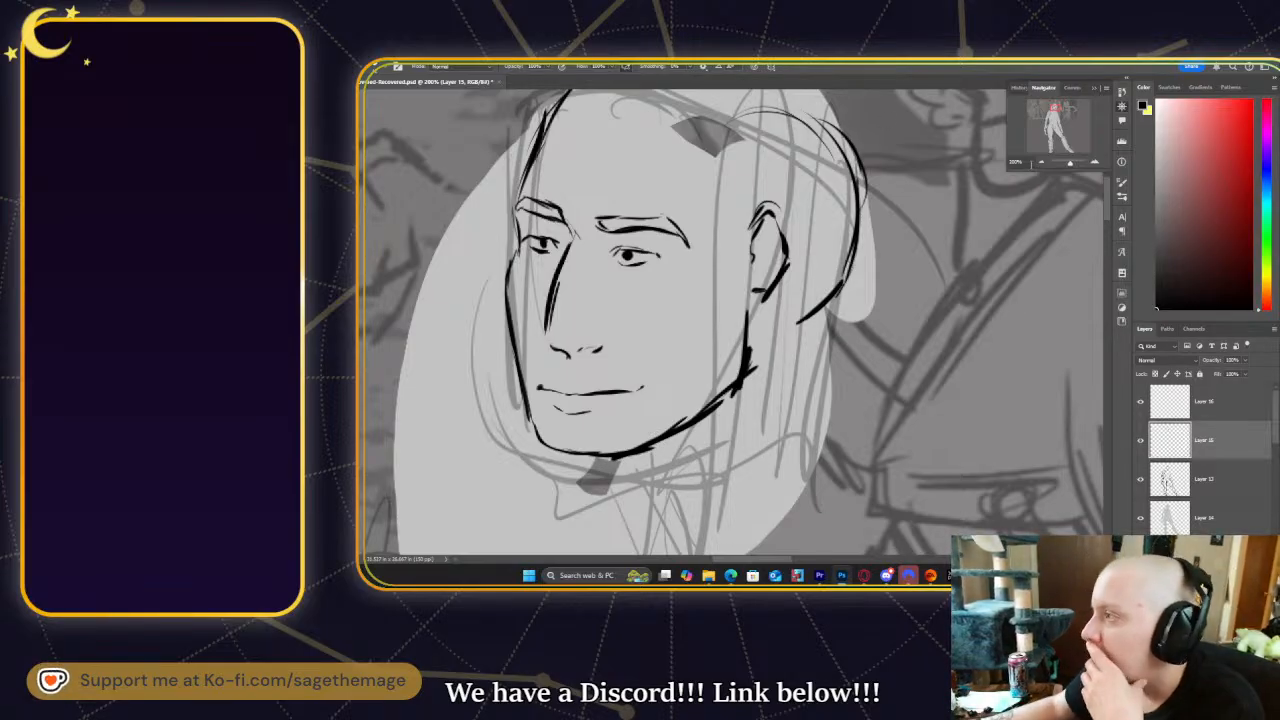
# - Draw short beard stubble strokes along the chin and beside the right corner of the mouth
pyautogui.click(1042, 162)
pyautogui.click(1042, 162)
pyautogui.moveTo(1050, 129)
pyautogui.mouseDown()
pyautogui.moveTo(1029, 107)
pyautogui.moveTo(1050, 108)
pyautogui.moveTo(1016, 104)
pyautogui.mouseUp()
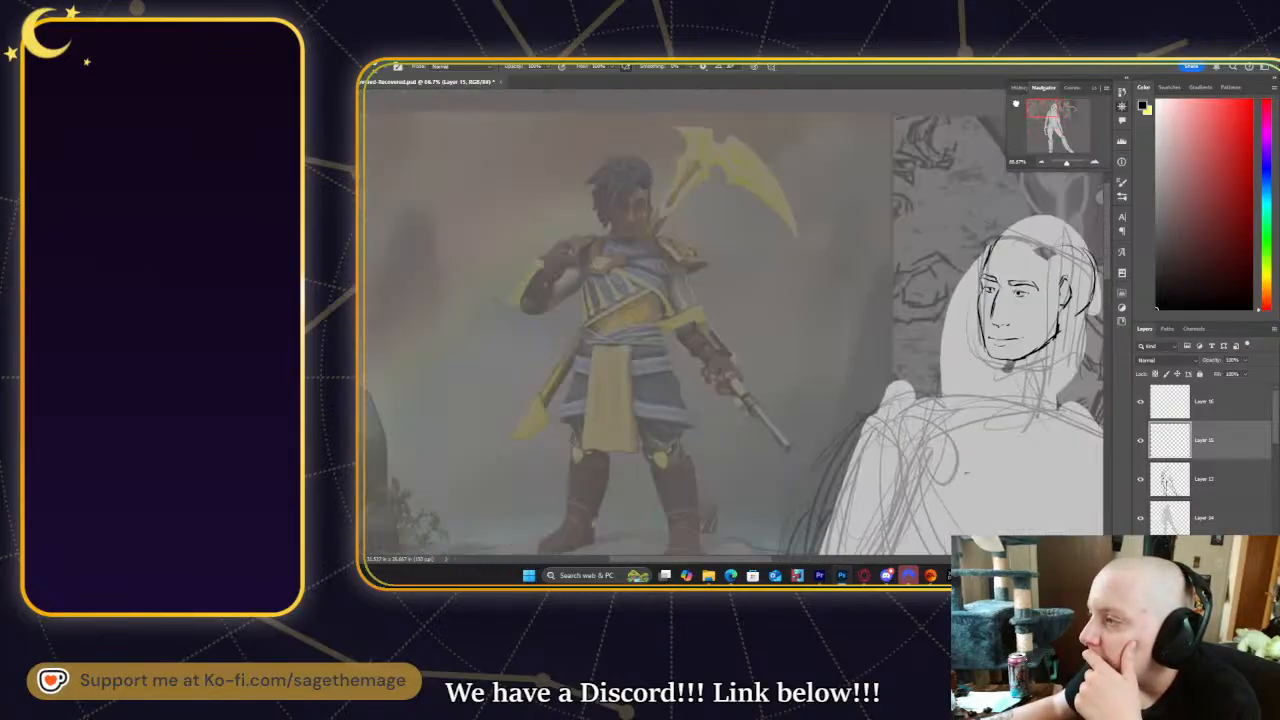
pyautogui.click(1095, 163)
pyautogui.click(1095, 163)
pyautogui.moveTo(1047, 106); pyautogui.dragTo(1053, 110)
pyautogui.scroll(2, 810, 237)
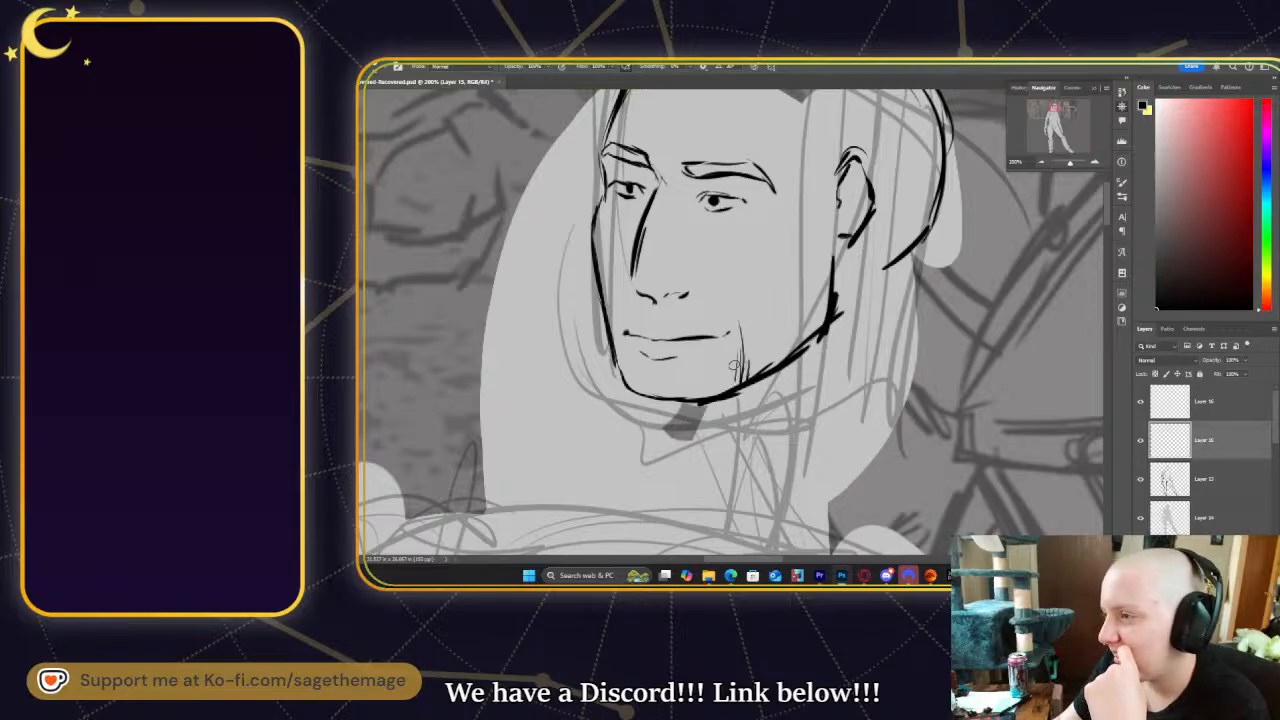
pyautogui.moveTo(609, 331)
pyautogui.mouseDown()
pyautogui.moveTo(631, 385)
pyautogui.moveTo(689, 383)
pyautogui.mouseUp()
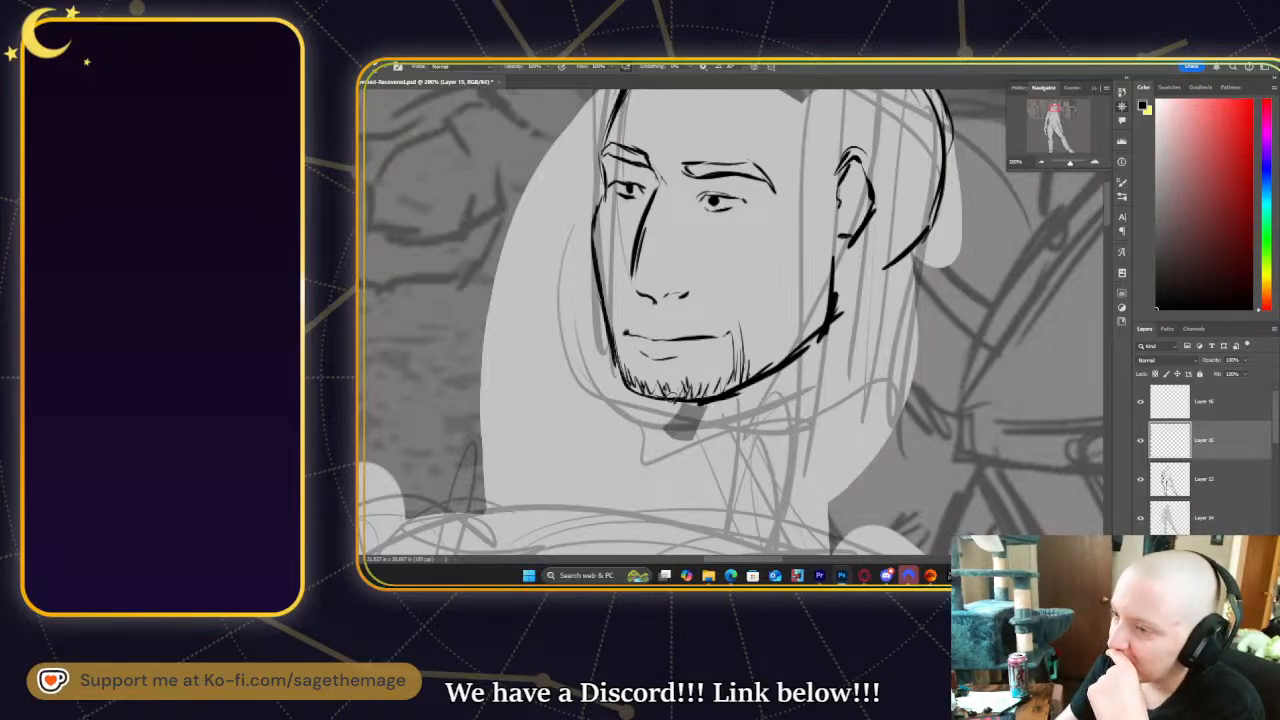
pyautogui.moveTo(648, 395); pyautogui.dragTo(654, 403)
# - Extend the stubble up the left jaw edge and draw a moustache of short strokes above the upper lip
pyautogui.moveTo(628, 361); pyautogui.dragTo(634, 387)
pyautogui.moveTo(611, 330); pyautogui.dragTo(618, 364)
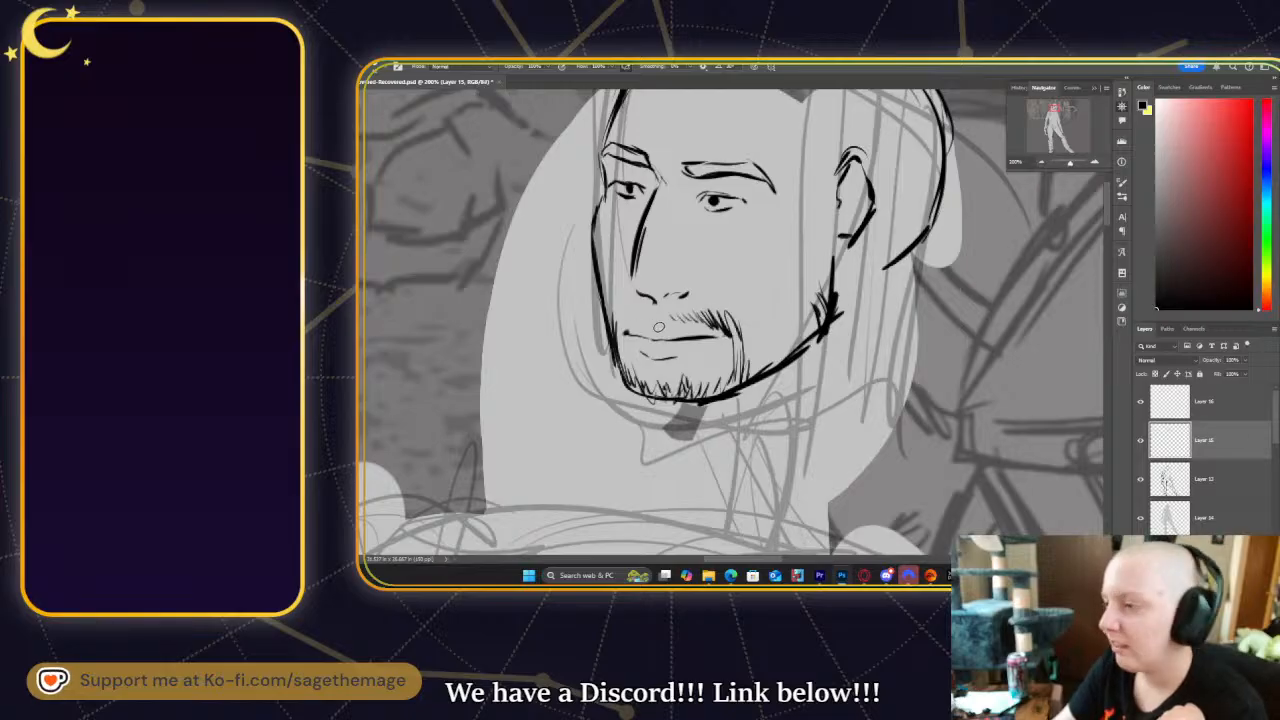
pyautogui.moveTo(640, 318); pyautogui.dragTo(620, 330)
pyautogui.moveTo(632, 318); pyautogui.dragTo(613, 332)
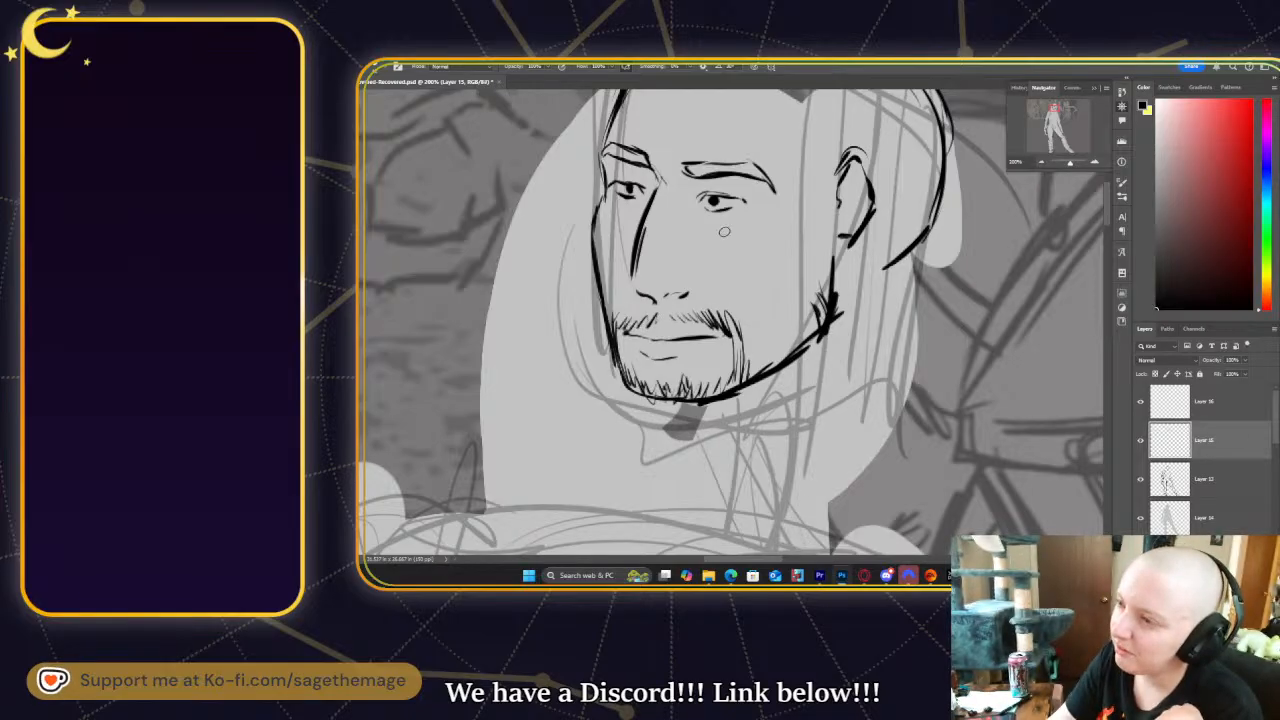
# - Draw voluminous curly hair around the head, with loose curls on the forehead and wavy outlines down both sides
pyautogui.click(1042, 162)
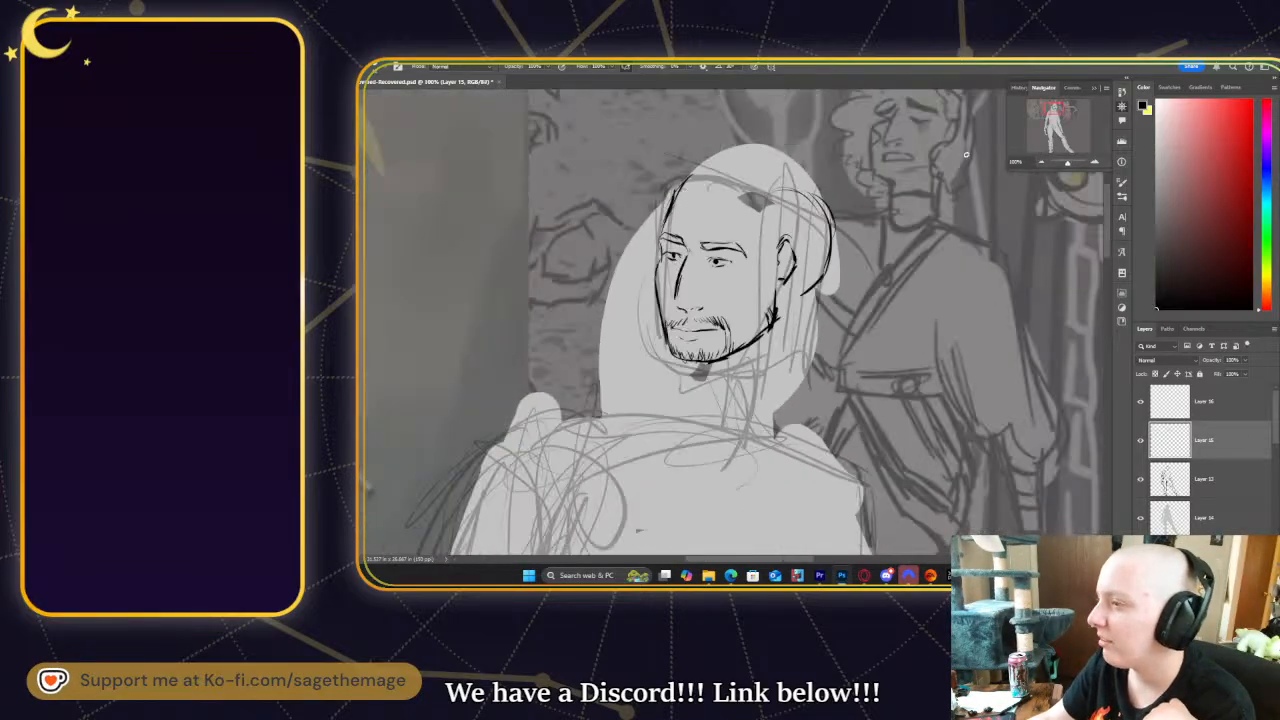
pyautogui.click(1094, 163)
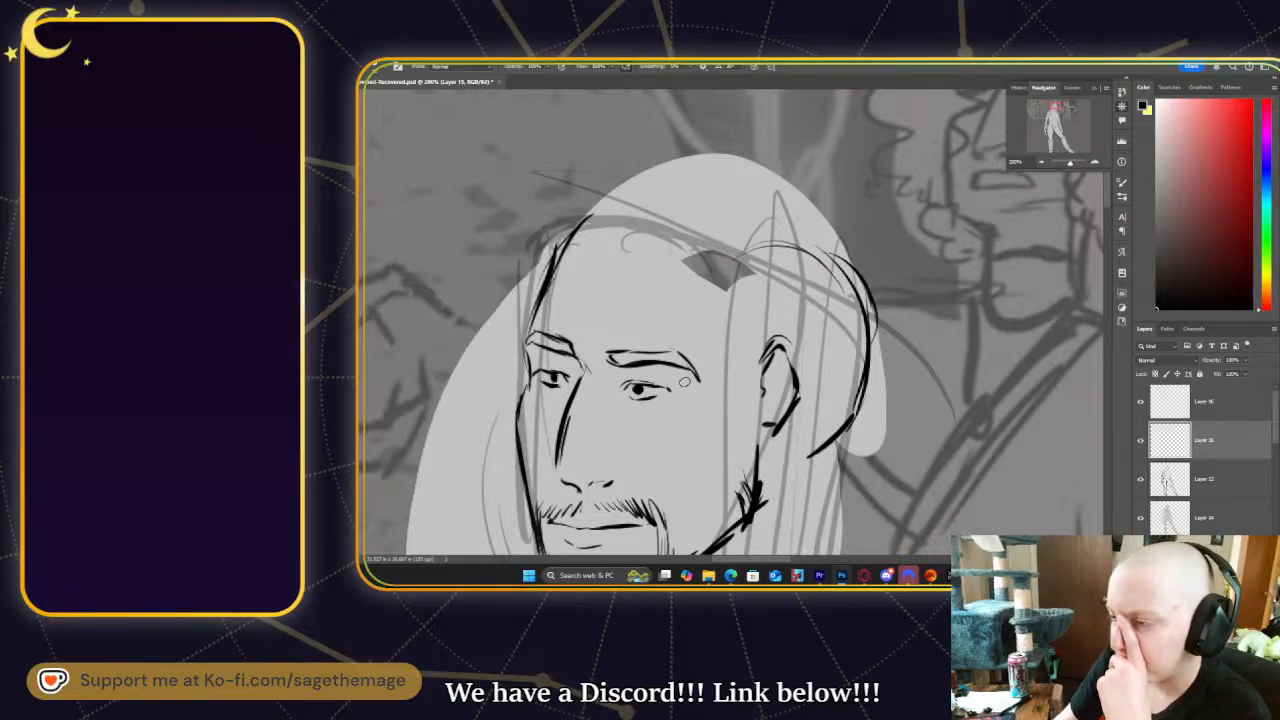
pyautogui.moveTo(742, 258)
pyautogui.mouseDown()
pyautogui.moveTo(707, 236)
pyautogui.moveTo(724, 253)
pyautogui.moveTo(708, 261)
pyautogui.moveTo(643, 246)
pyautogui.moveTo(628, 281)
pyautogui.moveTo(650, 330)
pyautogui.mouseUp()
pyautogui.moveTo(710, 190)
pyautogui.mouseDown()
pyautogui.moveTo(624, 175)
pyautogui.moveTo(581, 254)
pyautogui.moveTo(607, 323)
pyautogui.moveTo(642, 340)
pyautogui.mouseUp()
pyautogui.moveTo(745, 254)
pyautogui.mouseDown()
pyautogui.moveTo(739, 215)
pyautogui.moveTo(742, 143)
pyautogui.moveTo(710, 138)
pyautogui.moveTo(655, 95)
pyautogui.moveTo(491, 161)
pyautogui.moveTo(506, 193)
pyautogui.moveTo(525, 191)
pyautogui.moveTo(450, 336)
pyautogui.moveTo(472, 353)
pyautogui.moveTo(495, 418)
pyautogui.mouseUp()
pyautogui.moveTo(712, 106)
pyautogui.mouseDown()
pyautogui.moveTo(768, 103)
pyautogui.moveTo(799, 131)
pyautogui.moveTo(804, 117)
pyautogui.moveTo(858, 132)
pyautogui.moveTo(864, 176)
pyautogui.moveTo(900, 187)
pyautogui.moveTo(931, 255)
pyautogui.moveTo(930, 291)
pyautogui.moveTo(967, 268)
pyautogui.moveTo(895, 429)
pyautogui.moveTo(923, 465)
pyautogui.moveTo(888, 488)
pyautogui.mouseUp()
pyautogui.moveTo(1059, 109); pyautogui.dragTo(1058, 106)
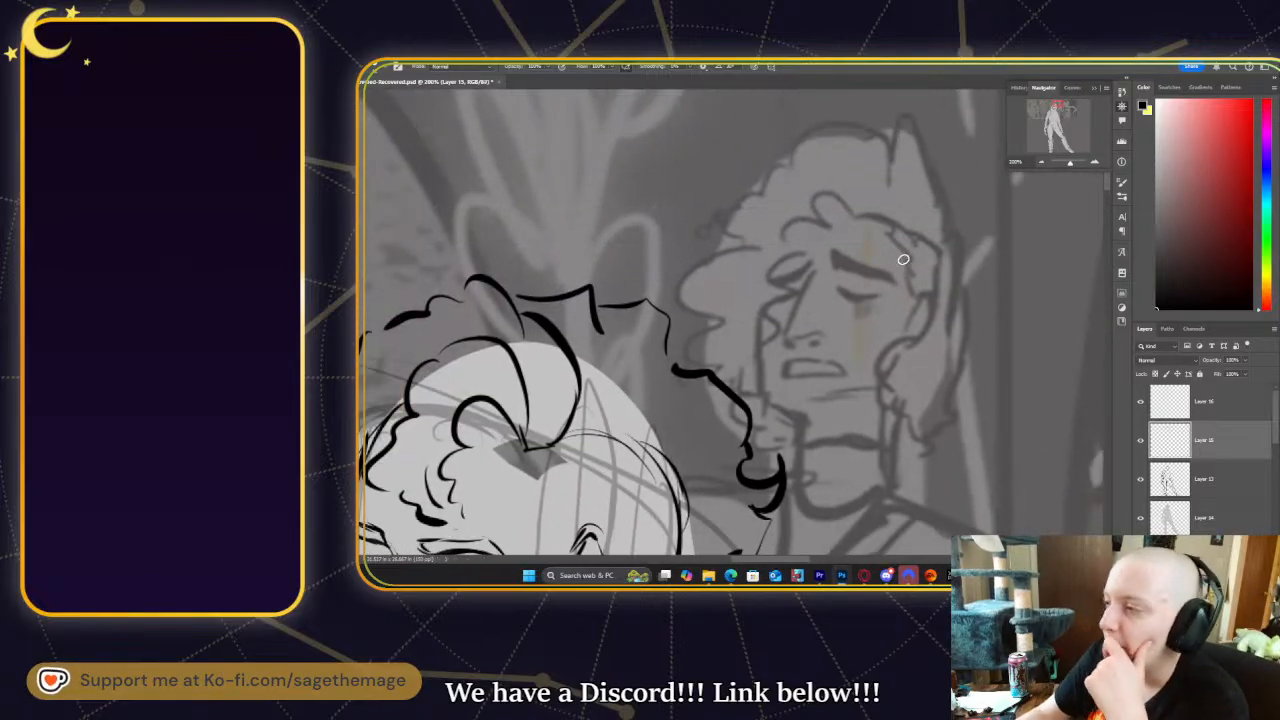
pyautogui.moveTo(930, 246); pyautogui.dragTo(940, 250)
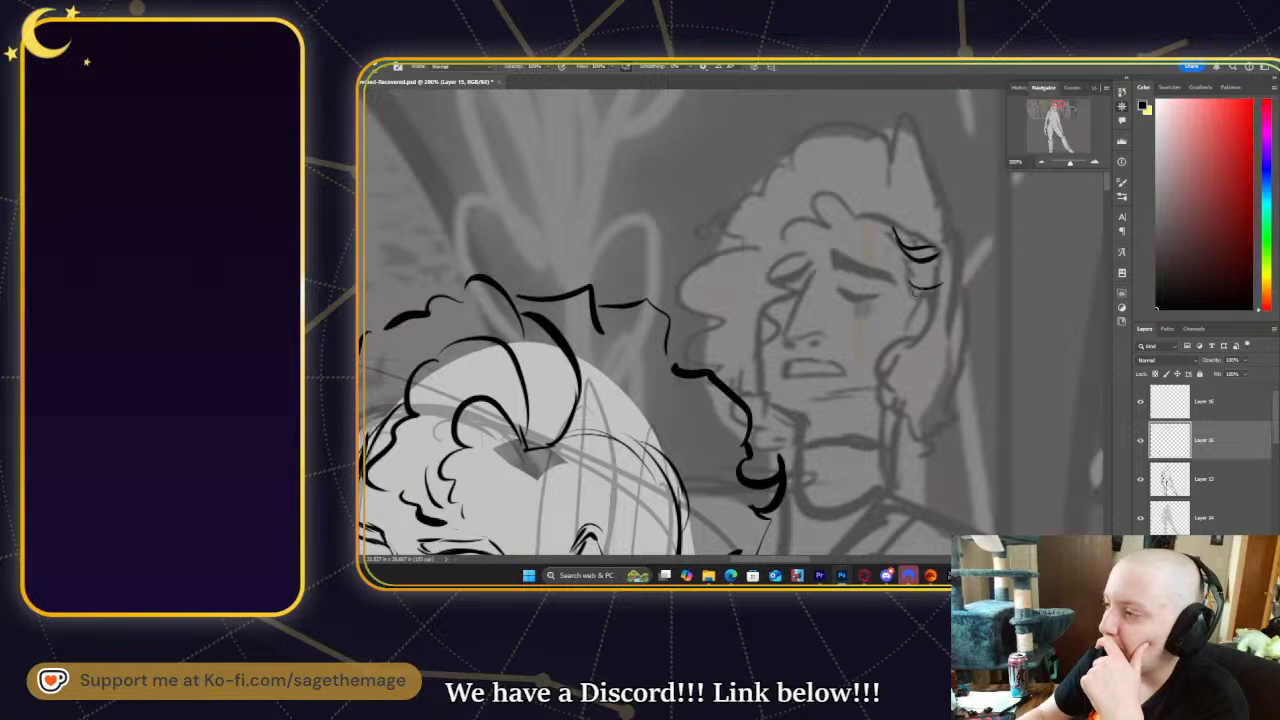
pyautogui.hotkey('ctrl', 'z')
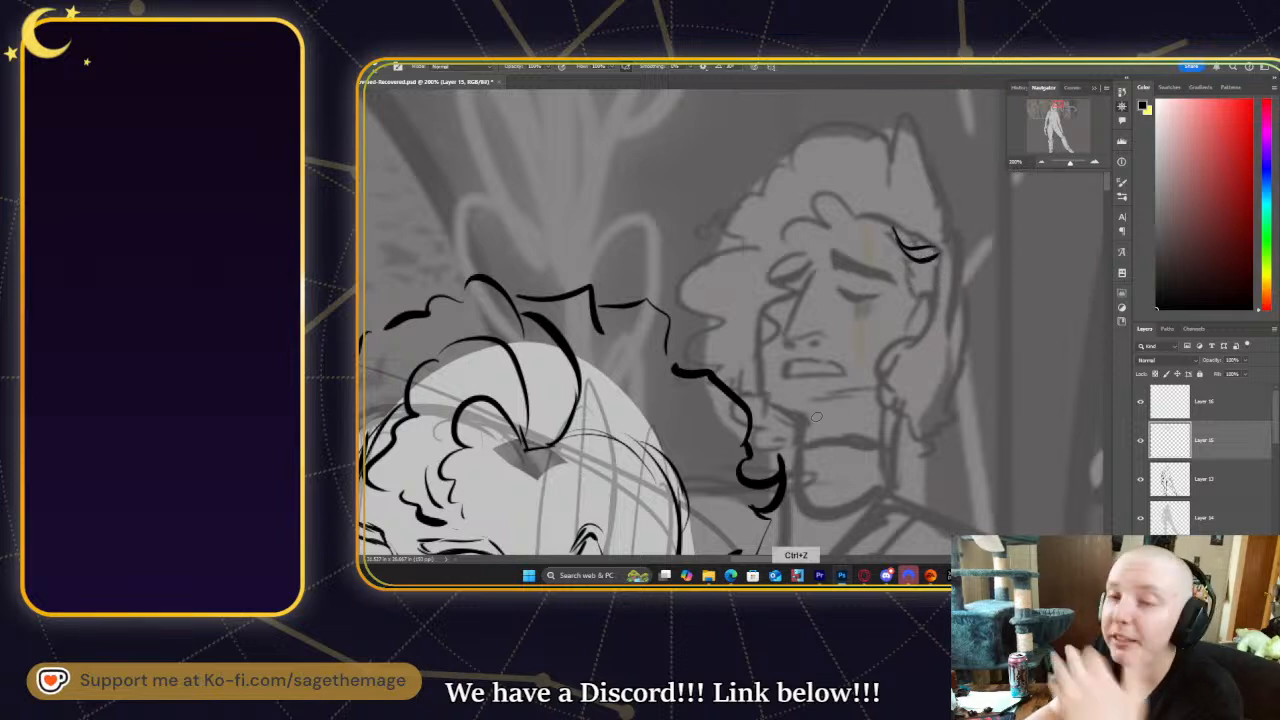
pyautogui.hotkey('ctrl', 'z')
pyautogui.hotkey('ctrl', 'z')
pyautogui.moveTo(1060, 102); pyautogui.dragTo(1055, 108)
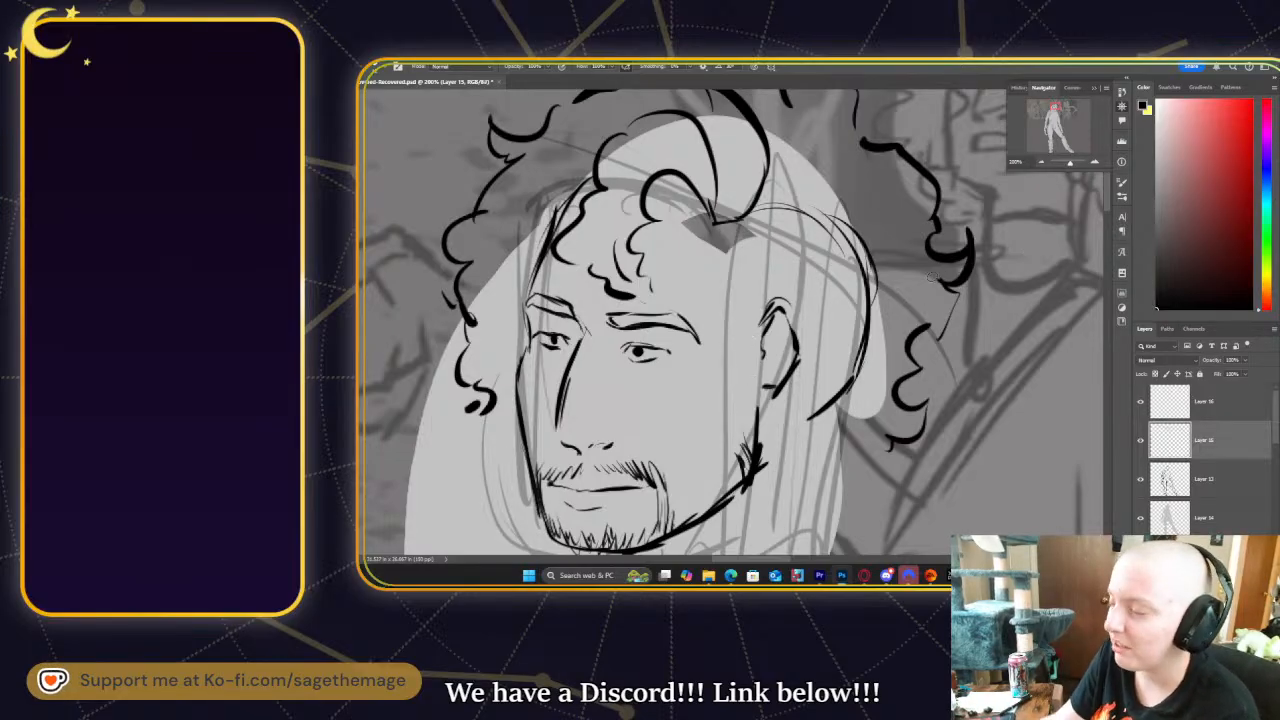
# - Draw the back of the neck as a line running down from behind the right jaw
pyautogui.moveTo(1054, 116); pyautogui.dragTo(1053, 108)
pyautogui.click(1041, 162)
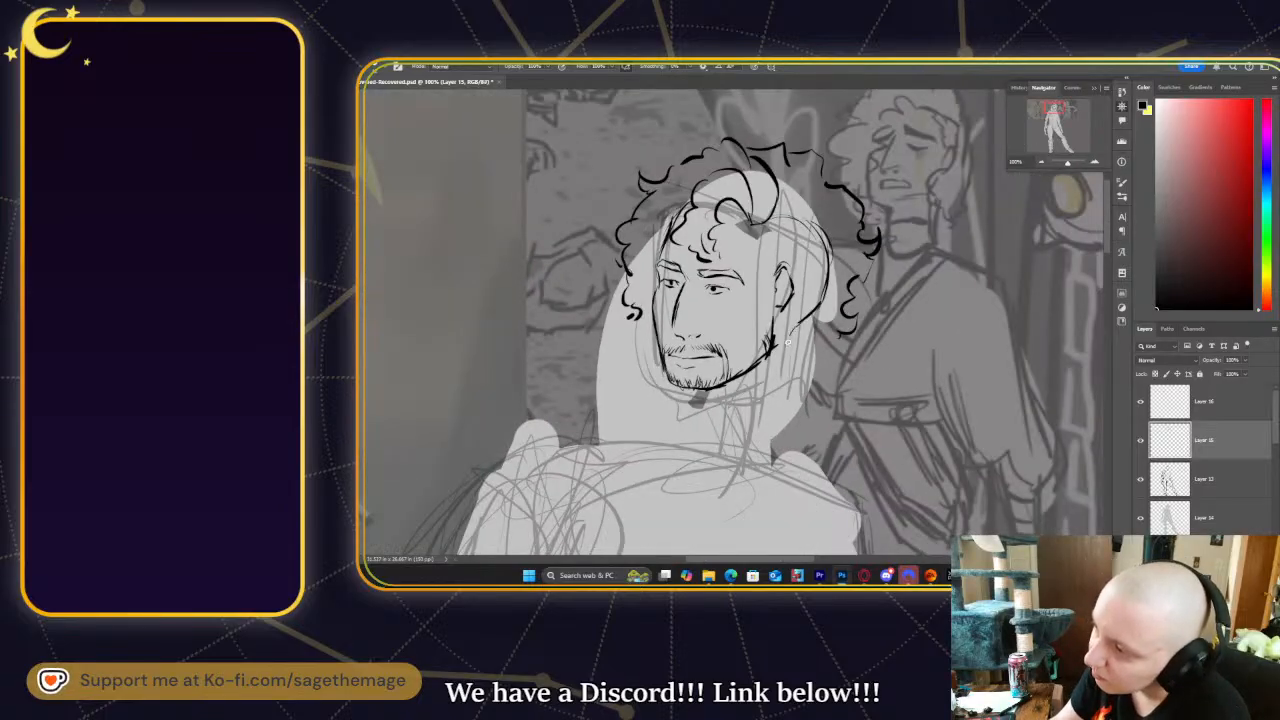
pyautogui.moveTo(776, 395); pyautogui.dragTo(773, 422)
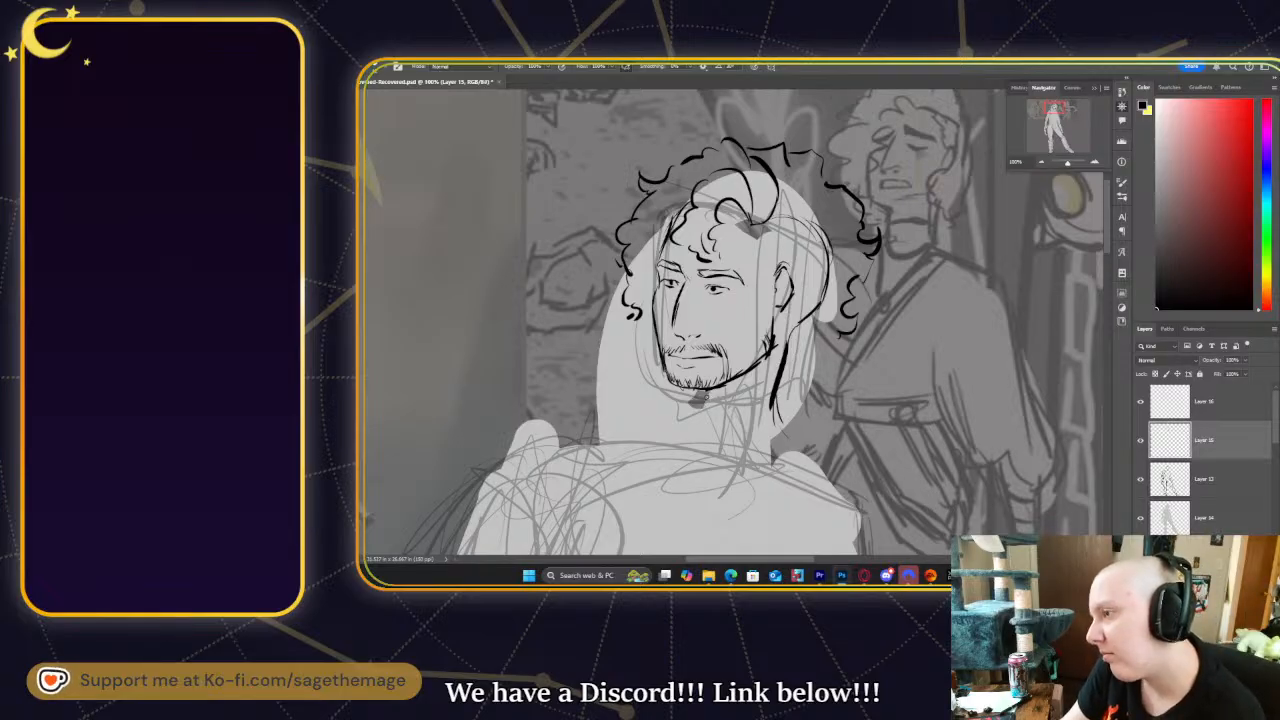
# - Erase the moustache above the lips, leaving the chin stubble in place
pyautogui.press('e')
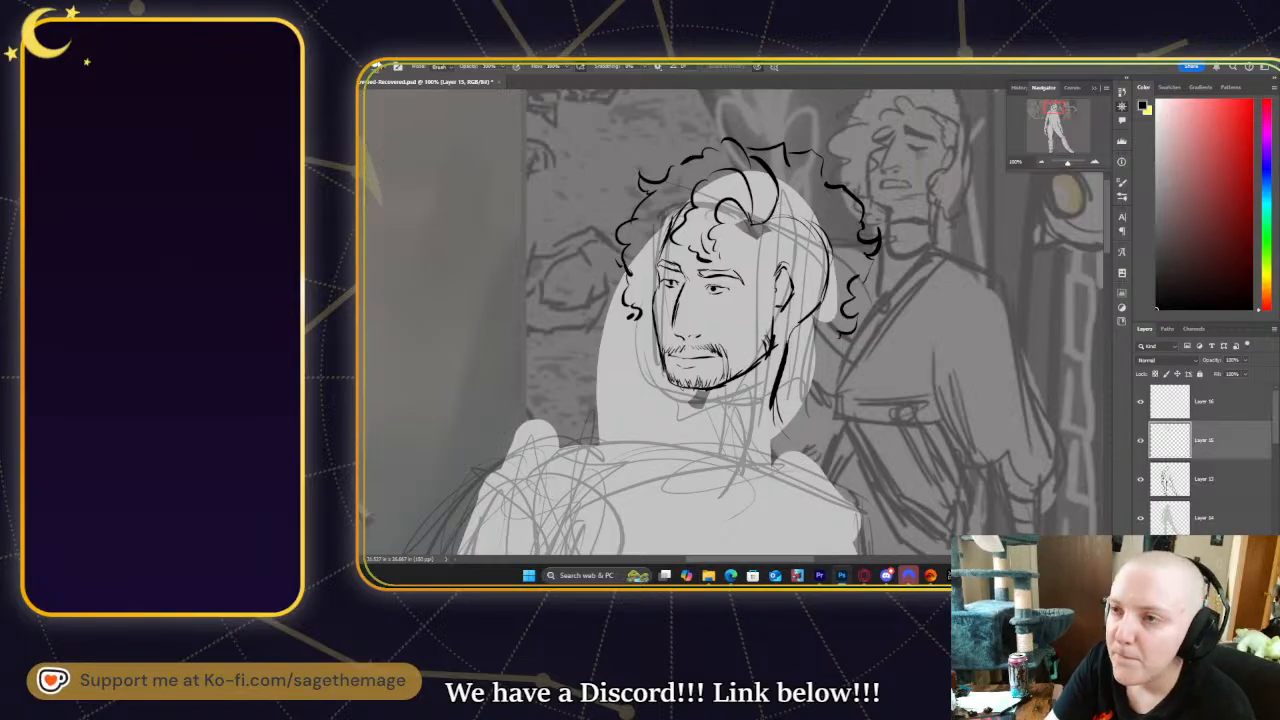
pyautogui.click(382, 68)
pyautogui.moveTo(692, 352)
pyautogui.mouseDown()
pyautogui.moveTo(730, 359)
pyautogui.moveTo(666, 349)
pyautogui.mouseUp()
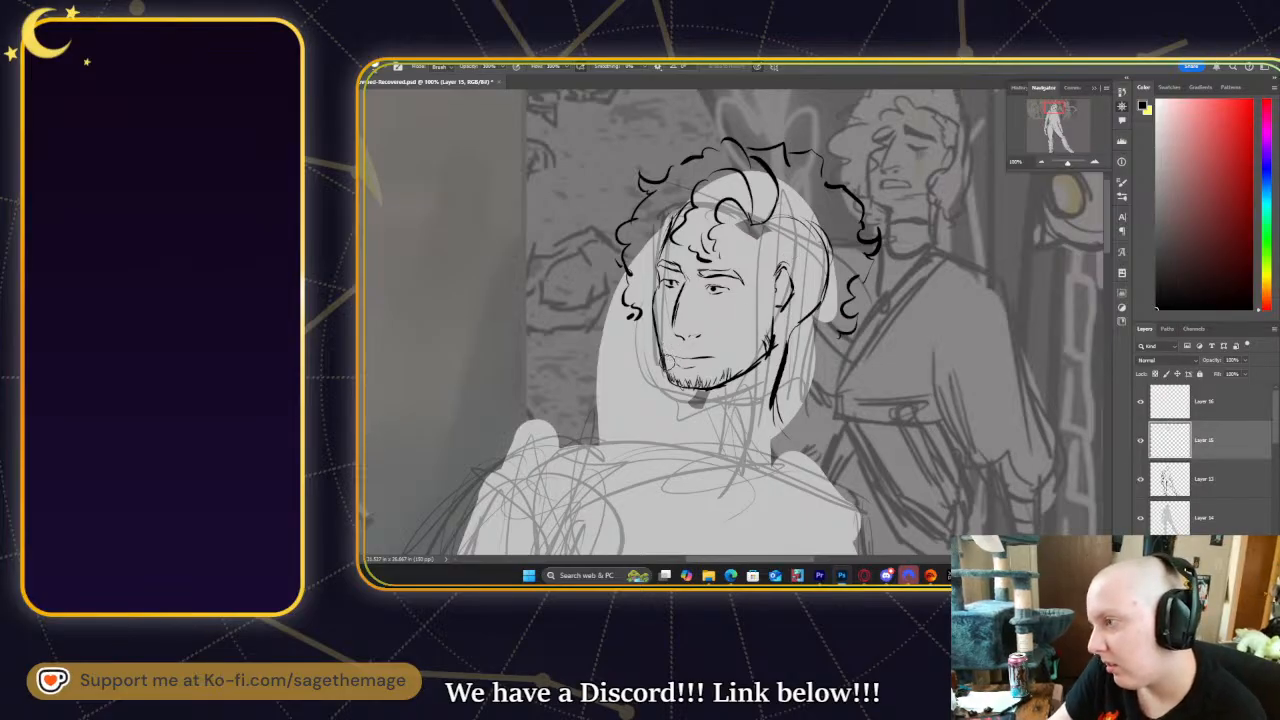
# - Draw a curved line under the jaw from the neck to the chin
pyautogui.press('b')
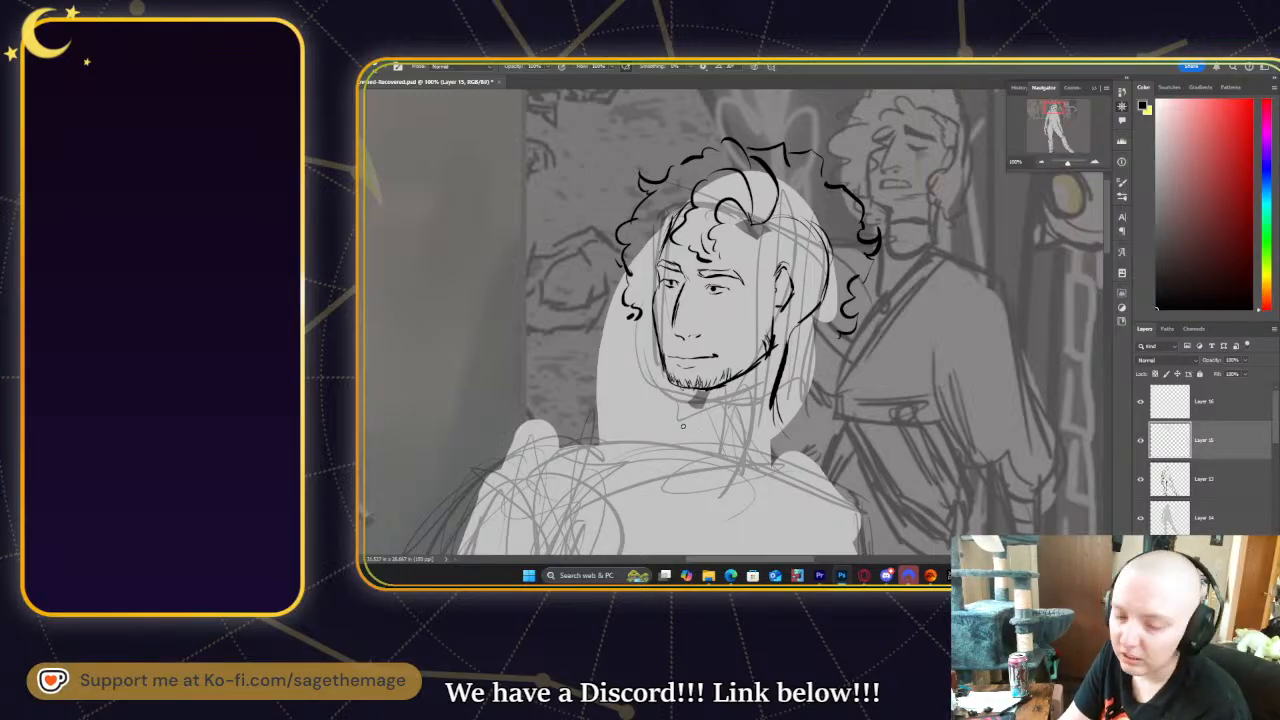
pyautogui.moveTo(1062, 118); pyautogui.dragTo(1055, 111)
pyautogui.moveTo(758, 282); pyautogui.dragTo(697, 306)
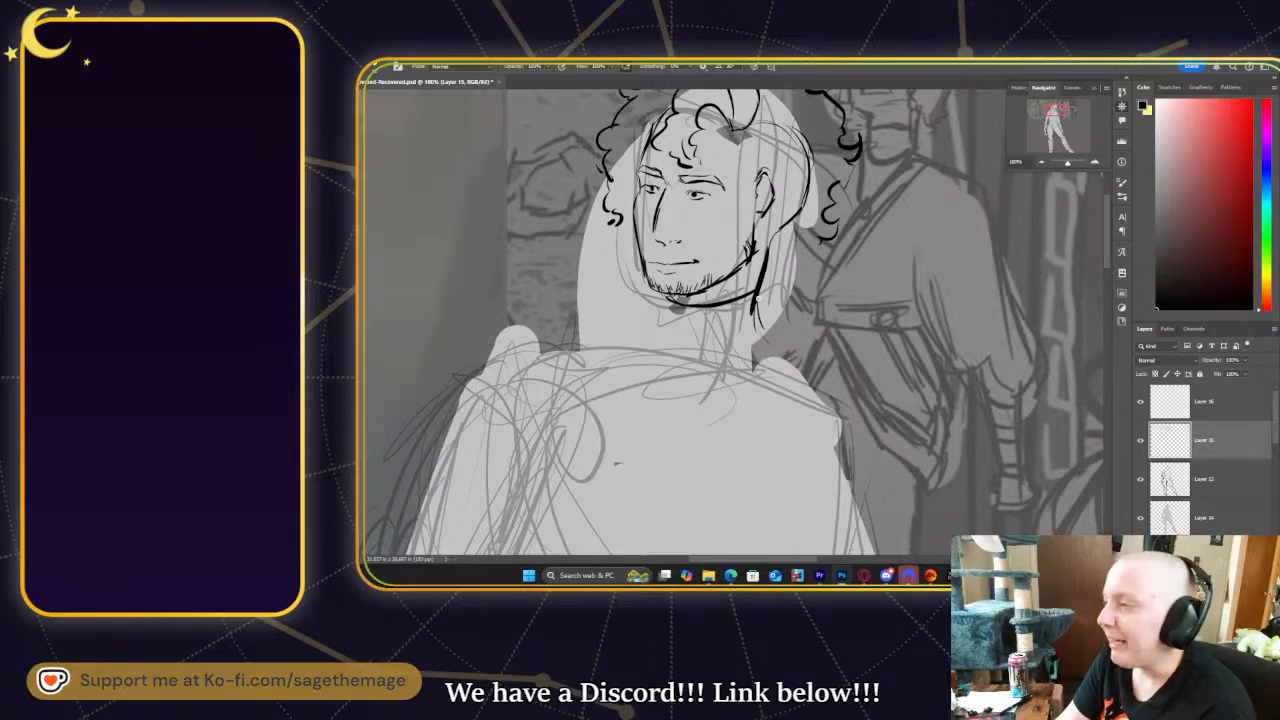
pyautogui.moveTo(1041, 104)
pyautogui.mouseDown()
pyautogui.moveTo(1055, 114)
pyautogui.moveTo(1040, 106)
pyautogui.mouseUp()
pyautogui.moveTo(413, 180)
pyautogui.mouseDown()
pyautogui.moveTo(503, 301)
pyautogui.moveTo(502, 342)
pyautogui.mouseUp()
pyautogui.hotkey('ctrl', 'z')
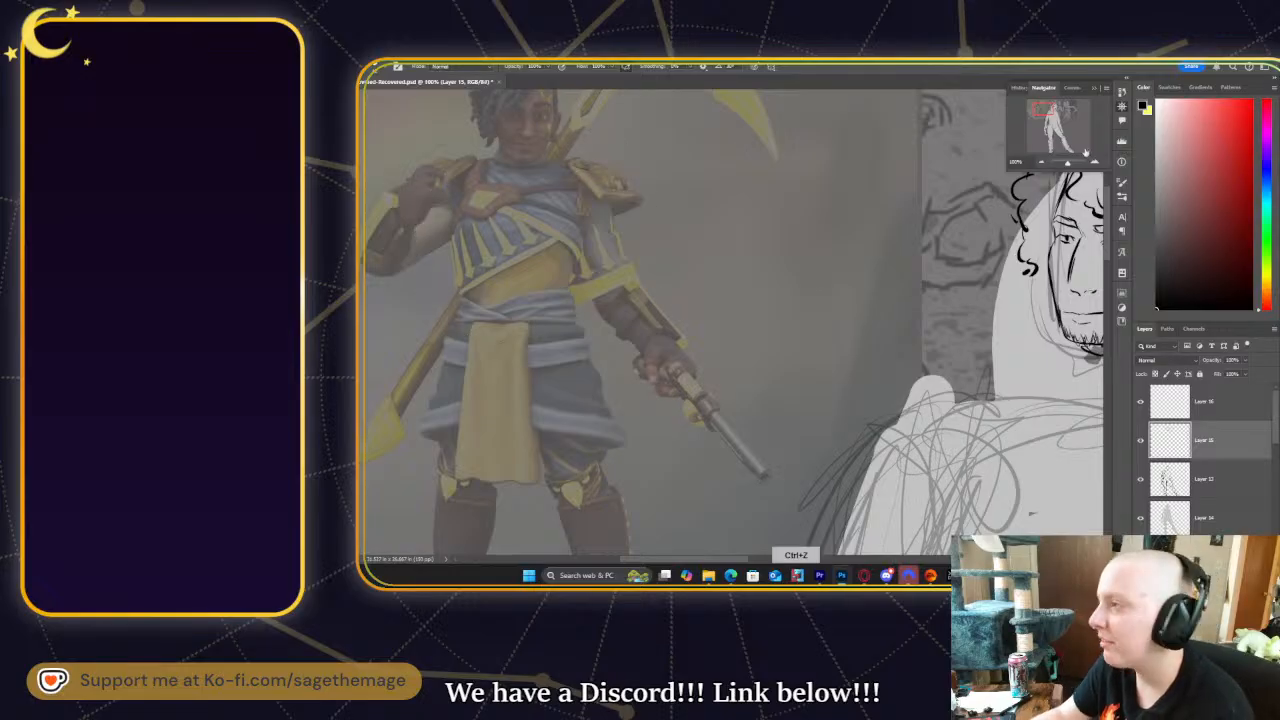
# - Draw the diagonal neck muscle line and continue the back of the neck out to the right shoulder
pyautogui.moveTo(1039, 157)
pyautogui.mouseDown()
pyautogui.moveTo(1037, 112)
pyautogui.moveTo(1048, 116)
pyautogui.mouseUp()
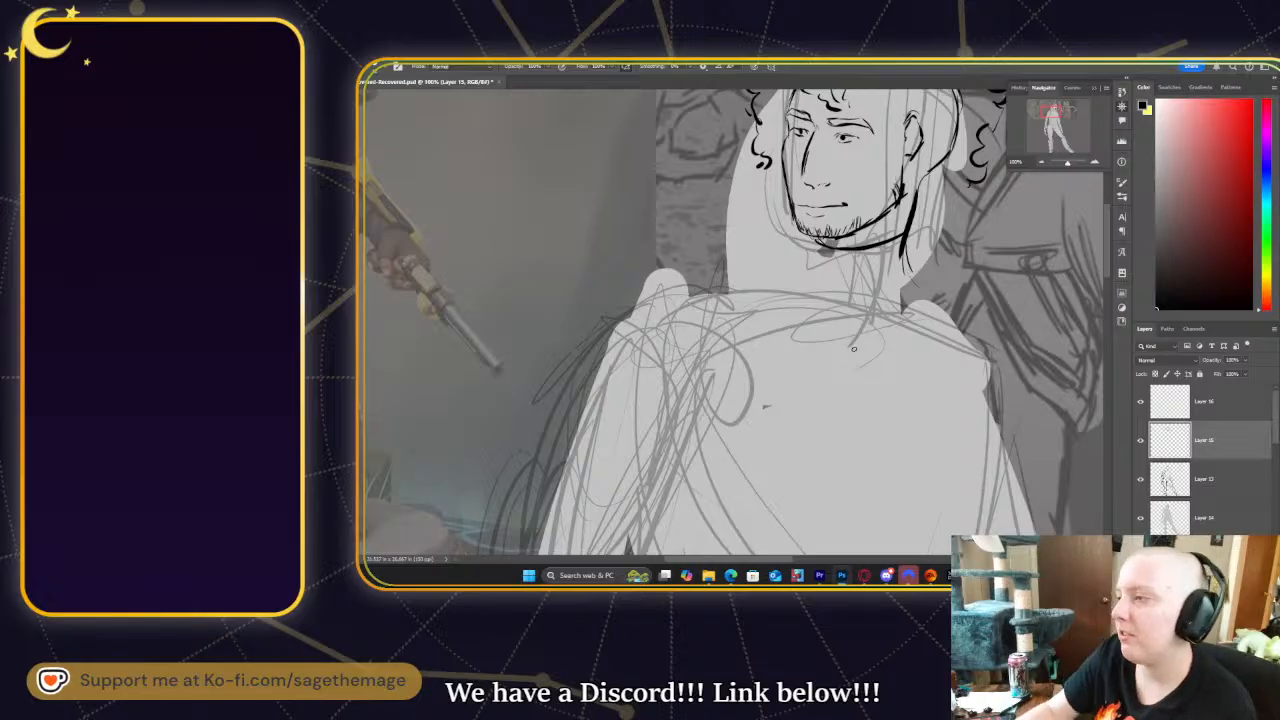
pyautogui.moveTo(903, 240)
pyautogui.mouseDown()
pyautogui.moveTo(908, 298)
pyautogui.moveTo(948, 318)
pyautogui.mouseUp()
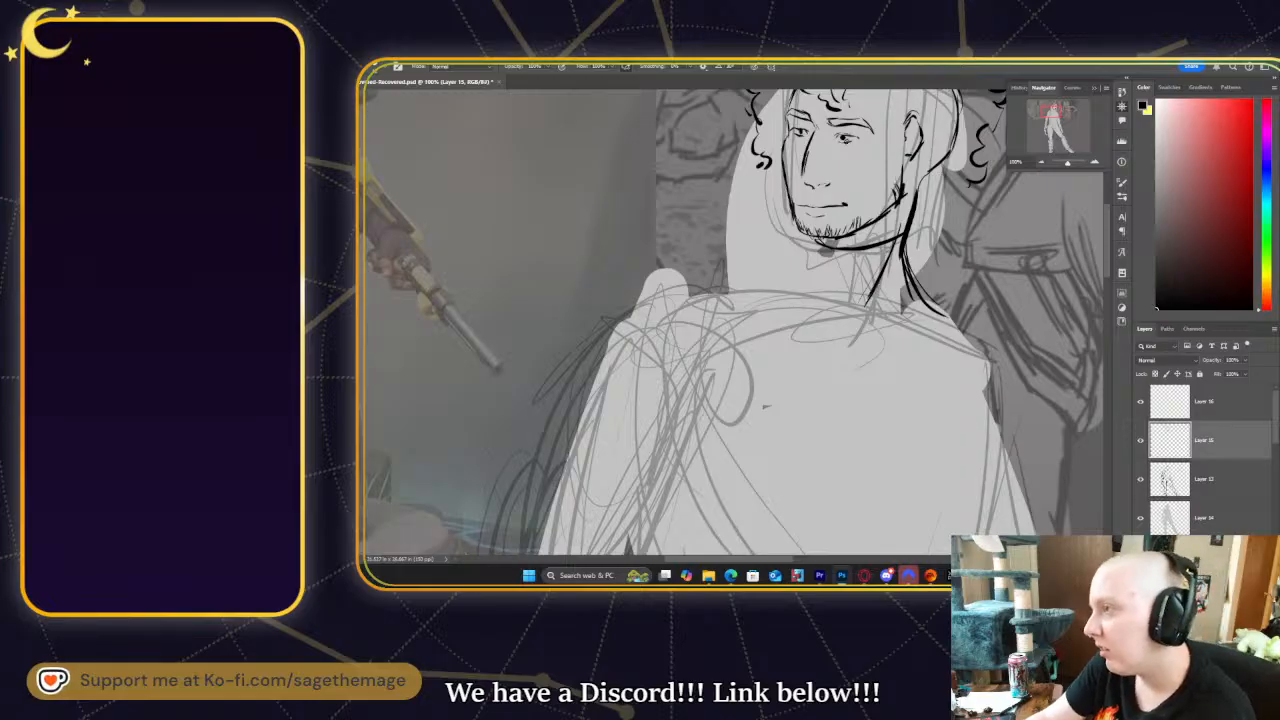
pyautogui.moveTo(1050, 118); pyautogui.dragTo(1055, 108)
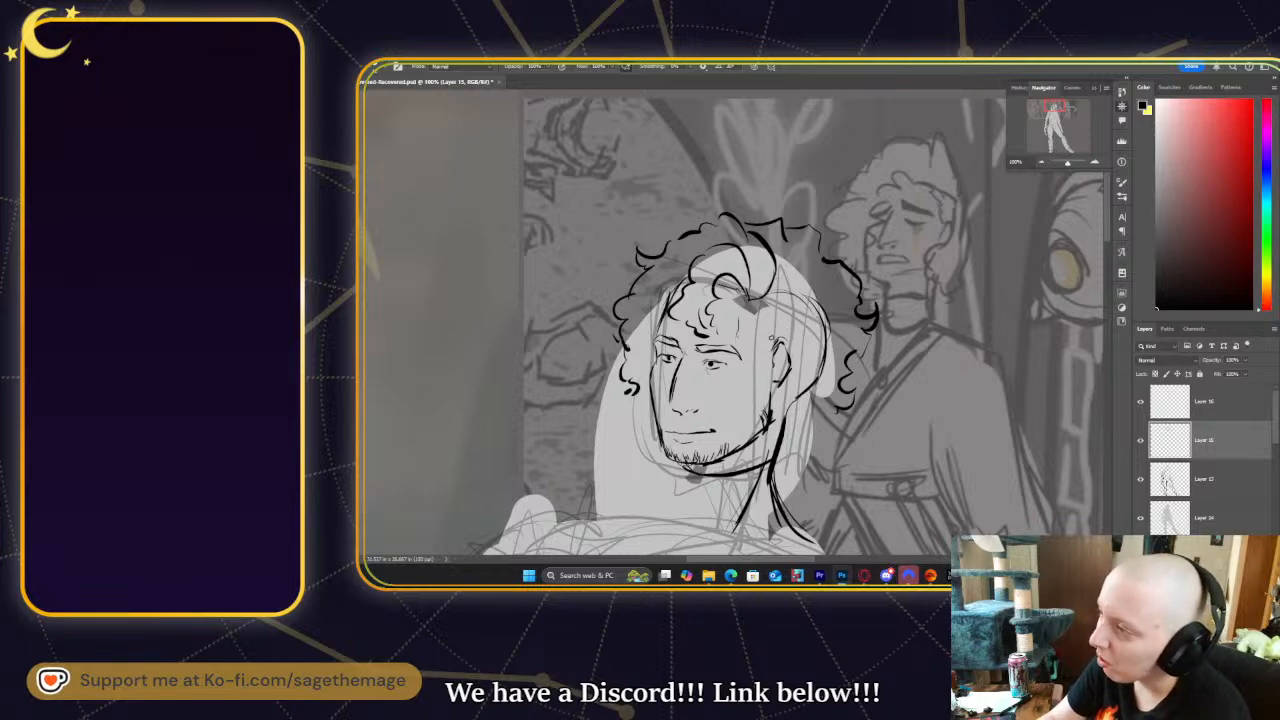
# - Draw a rounded clasp shape with angular corners on the upper chest, below the neck
pyautogui.moveTo(1068, 128); pyautogui.dragTo(1045, 133)
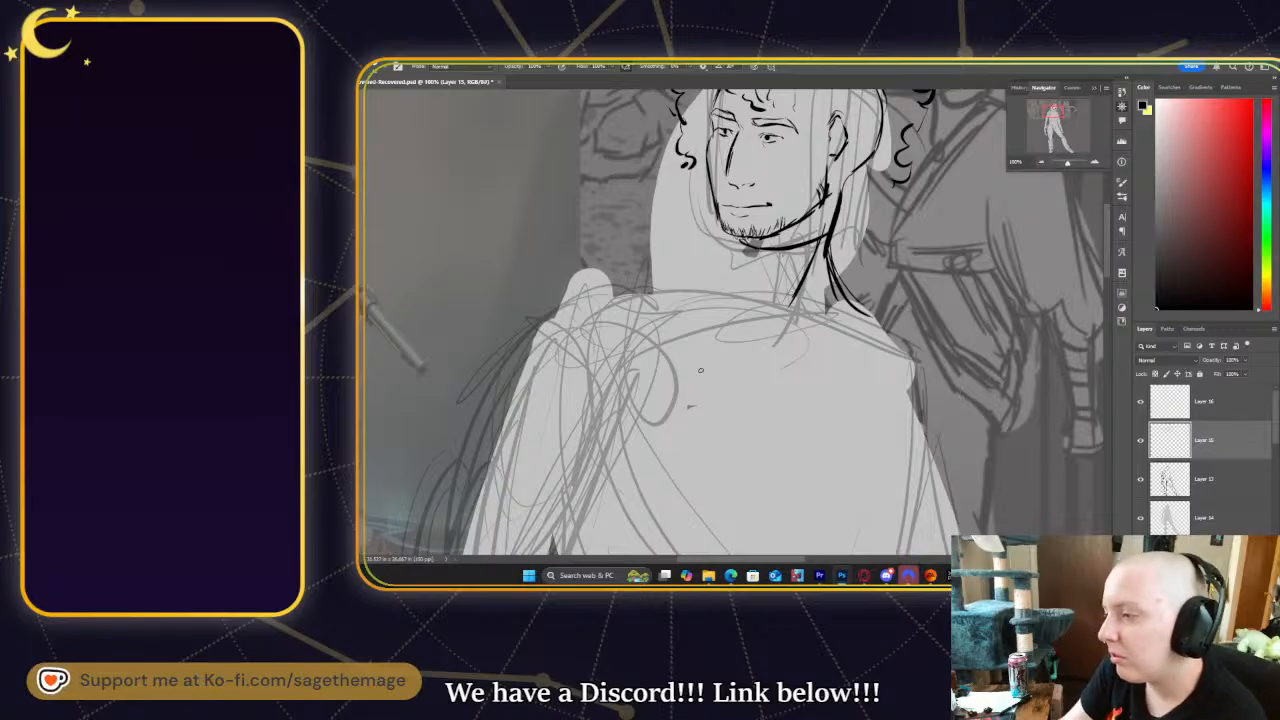
pyautogui.moveTo(756, 366)
pyautogui.mouseDown()
pyautogui.moveTo(711, 418)
pyautogui.moveTo(677, 400)
pyautogui.mouseUp()
pyautogui.moveTo(704, 344); pyautogui.dragTo(676, 386)
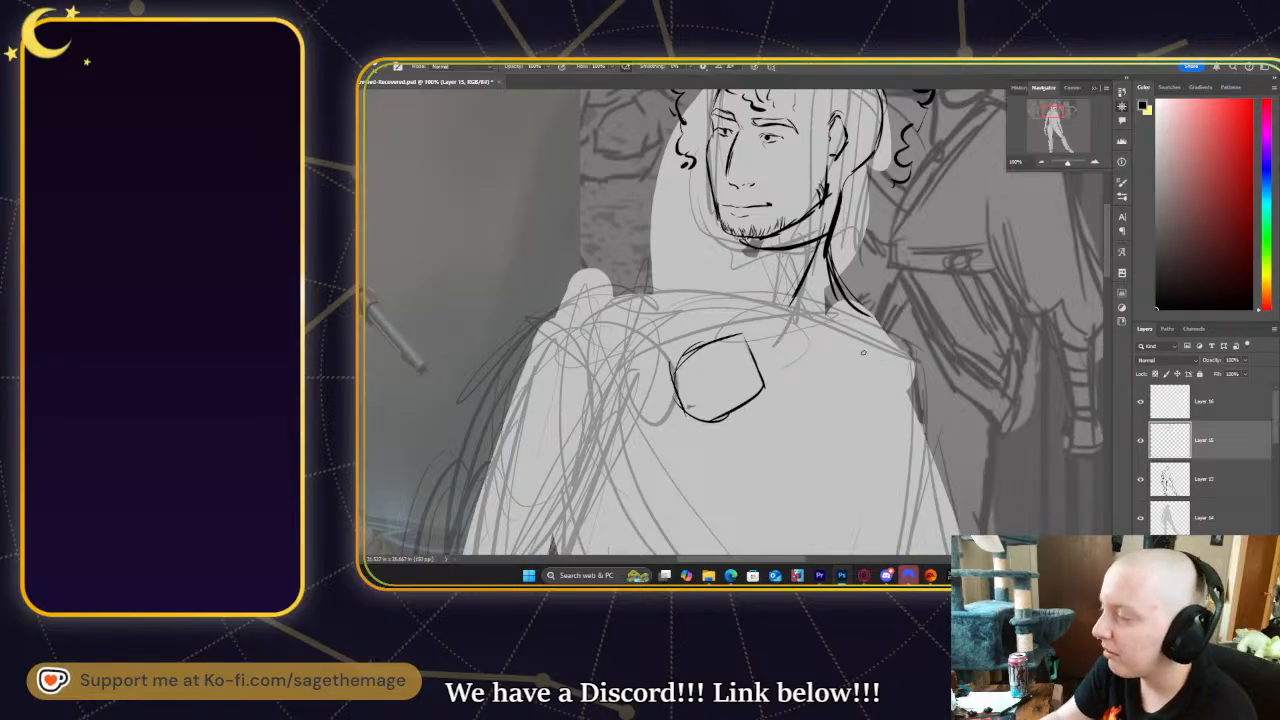
# - Draw the armour piece on the right shoulder with a curved lower rim, layered edges and swirl ornaments
pyautogui.moveTo(832, 282); pyautogui.dragTo(868, 374)
pyautogui.moveTo(846, 328); pyautogui.dragTo(868, 394)
pyautogui.moveTo(836, 280)
pyautogui.mouseDown()
pyautogui.moveTo(904, 291)
pyautogui.moveTo(919, 326)
pyautogui.moveTo(954, 351)
pyautogui.moveTo(960, 412)
pyautogui.mouseUp()
pyautogui.moveTo(857, 378); pyautogui.dragTo(934, 424)
pyautogui.moveTo(873, 386)
pyautogui.mouseDown()
pyautogui.moveTo(899, 406)
pyautogui.moveTo(959, 411)
pyautogui.mouseUp()
pyautogui.moveTo(912, 302)
pyautogui.mouseDown()
pyautogui.moveTo(934, 359)
pyautogui.moveTo(921, 349)
pyautogui.moveTo(934, 348)
pyautogui.moveTo(933, 390)
pyautogui.moveTo(927, 368)
pyautogui.moveTo(898, 382)
pyautogui.mouseUp()
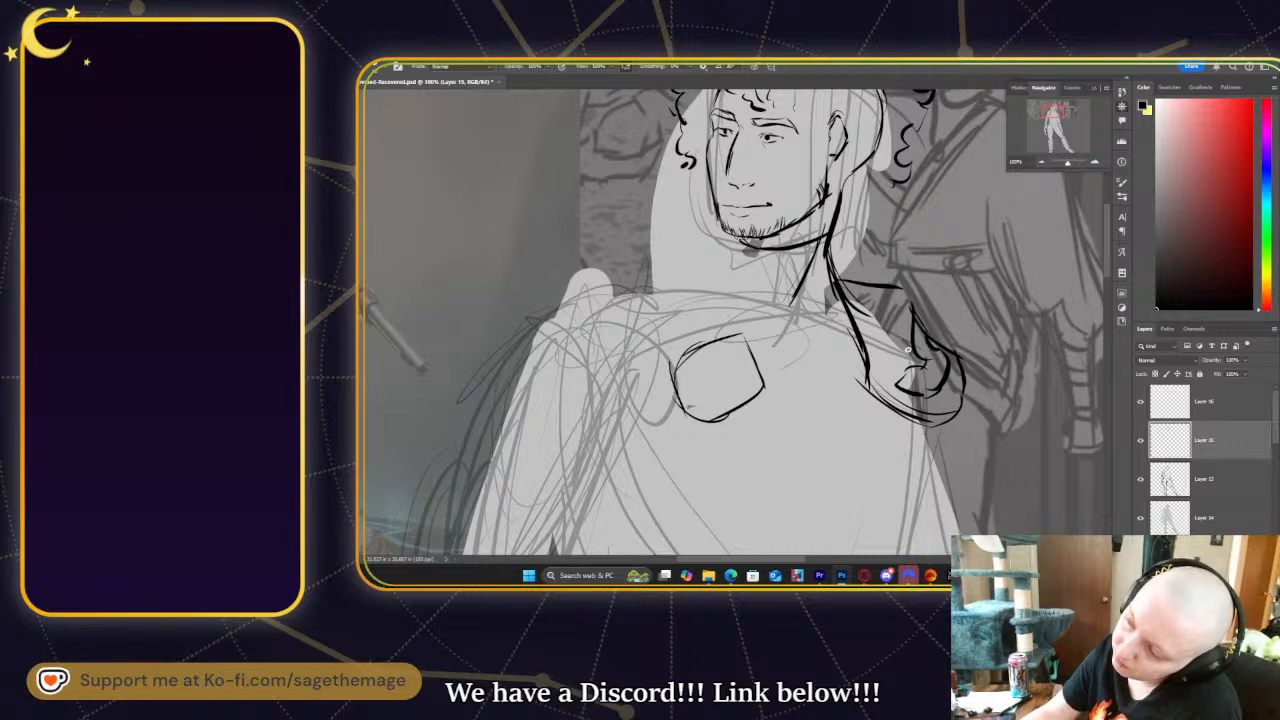
pyautogui.moveTo(867, 288)
pyautogui.mouseDown()
pyautogui.moveTo(873, 324)
pyautogui.moveTo(887, 316)
pyautogui.mouseUp()
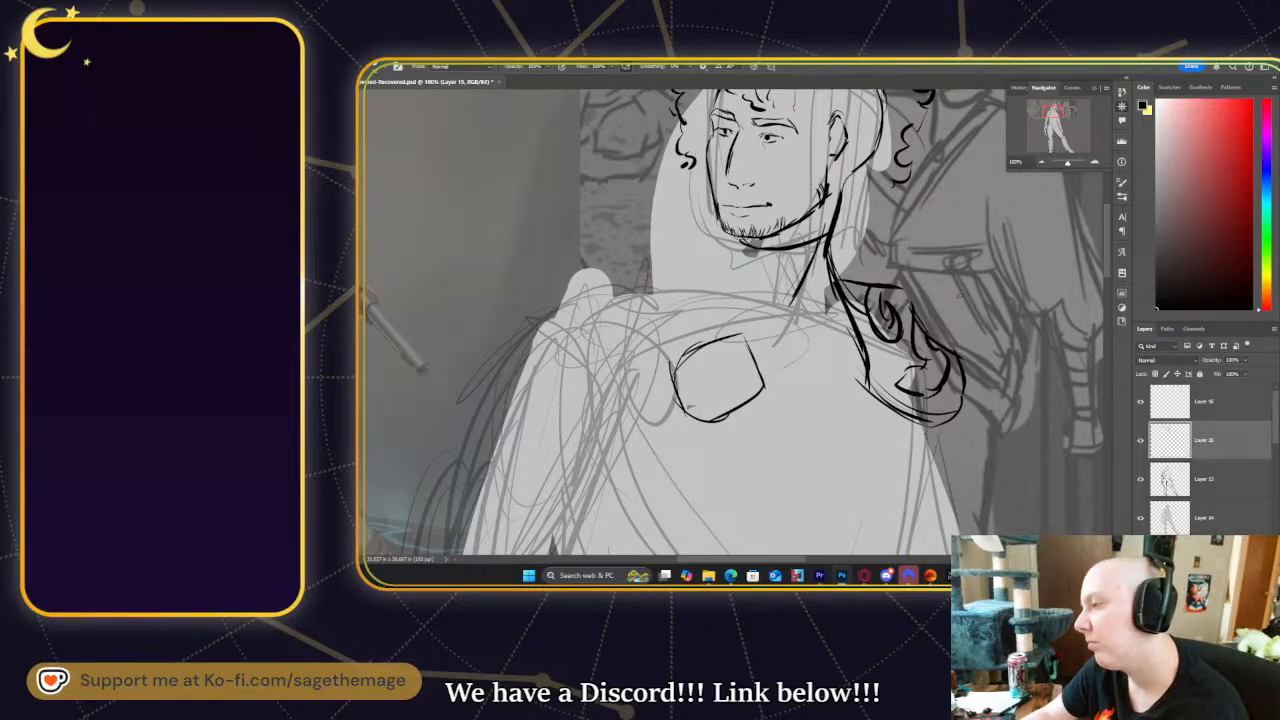
pyautogui.moveTo(1051, 114)
pyautogui.mouseDown()
pyautogui.moveTo(1034, 104)
pyautogui.moveTo(1050, 112)
pyautogui.mouseUp()
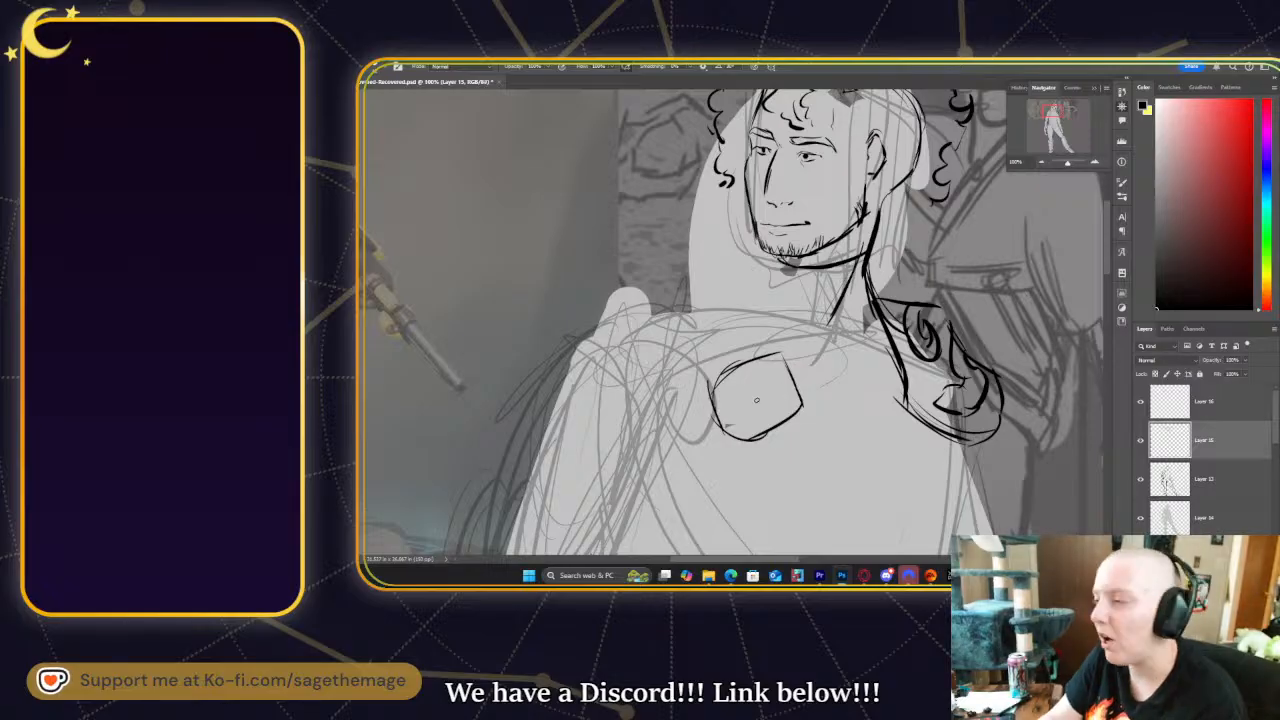
pyautogui.moveTo(730, 288); pyautogui.dragTo(760, 352)
pyautogui.moveTo(758, 348)
pyautogui.mouseDown()
pyautogui.moveTo(718, 281)
pyautogui.moveTo(622, 292)
pyautogui.moveTo(538, 384)
pyautogui.mouseUp()
pyautogui.press('e')
pyautogui.moveTo(748, 316)
pyautogui.mouseDown()
pyautogui.moveTo(762, 333)
pyautogui.moveTo(735, 298)
pyautogui.moveTo(747, 294)
pyautogui.moveTo(592, 330)
pyautogui.moveTo(565, 350)
pyautogui.moveTo(589, 311)
pyautogui.mouseUp()
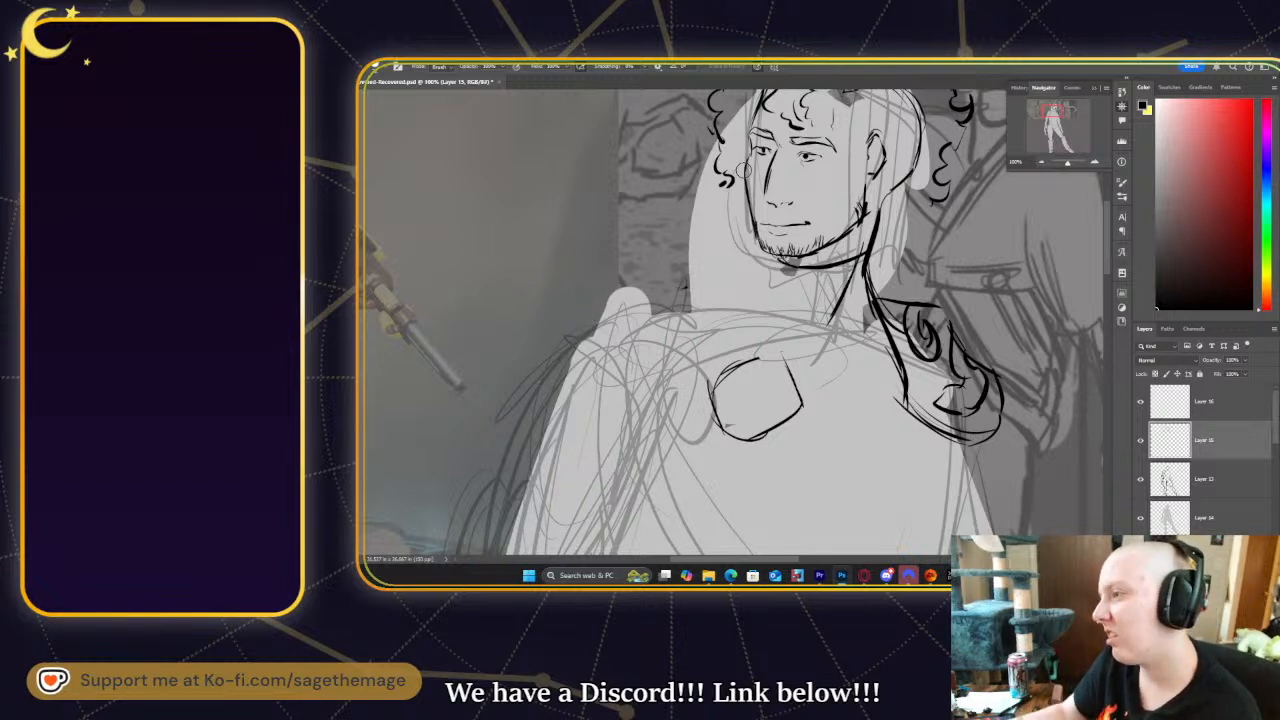
# - Draw a large rounded shoulder guard outline over the left shoulder, reaching the chest clasp
pyautogui.press('b')
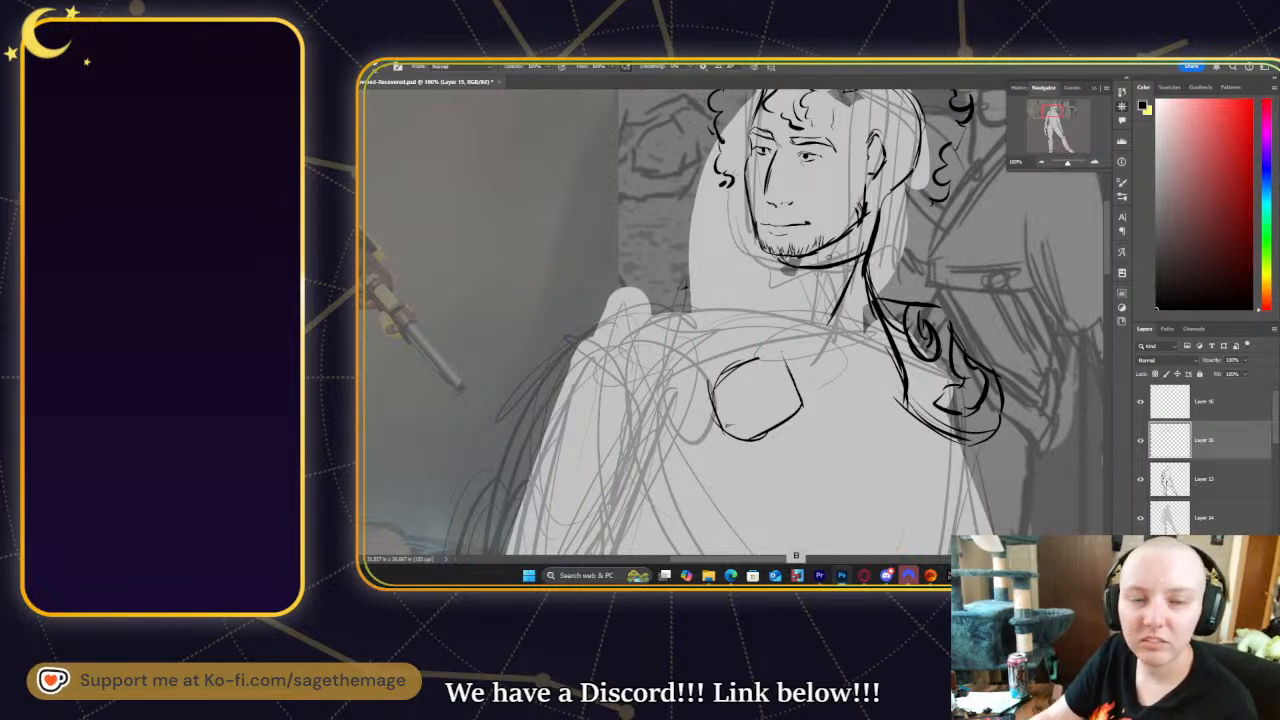
pyautogui.moveTo(722, 282)
pyautogui.mouseDown()
pyautogui.moveTo(746, 324)
pyautogui.moveTo(621, 292)
pyautogui.moveTo(545, 358)
pyautogui.moveTo(558, 398)
pyautogui.moveTo(700, 385)
pyautogui.mouseUp()
pyautogui.moveTo(630, 412); pyautogui.dragTo(744, 326)
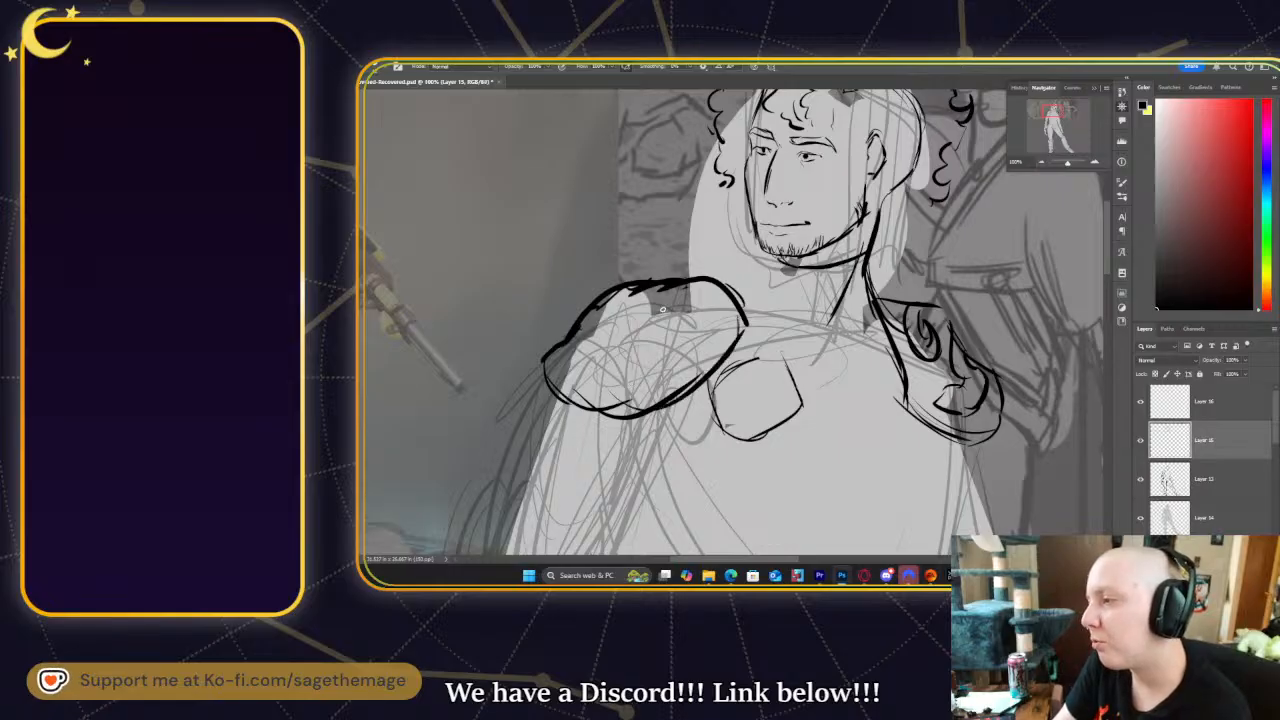
# - Draw cloud-like swirl ornaments inside the left shoulder guard and thicken its inner upper rim
pyautogui.moveTo(683, 281)
pyautogui.mouseDown()
pyautogui.moveTo(700, 330)
pyautogui.moveTo(676, 330)
pyautogui.moveTo(660, 300)
pyautogui.mouseUp()
pyautogui.moveTo(566, 345)
pyautogui.mouseDown()
pyautogui.moveTo(650, 368)
pyautogui.moveTo(688, 332)
pyautogui.moveTo(638, 324)
pyautogui.moveTo(622, 300)
pyautogui.mouseUp()
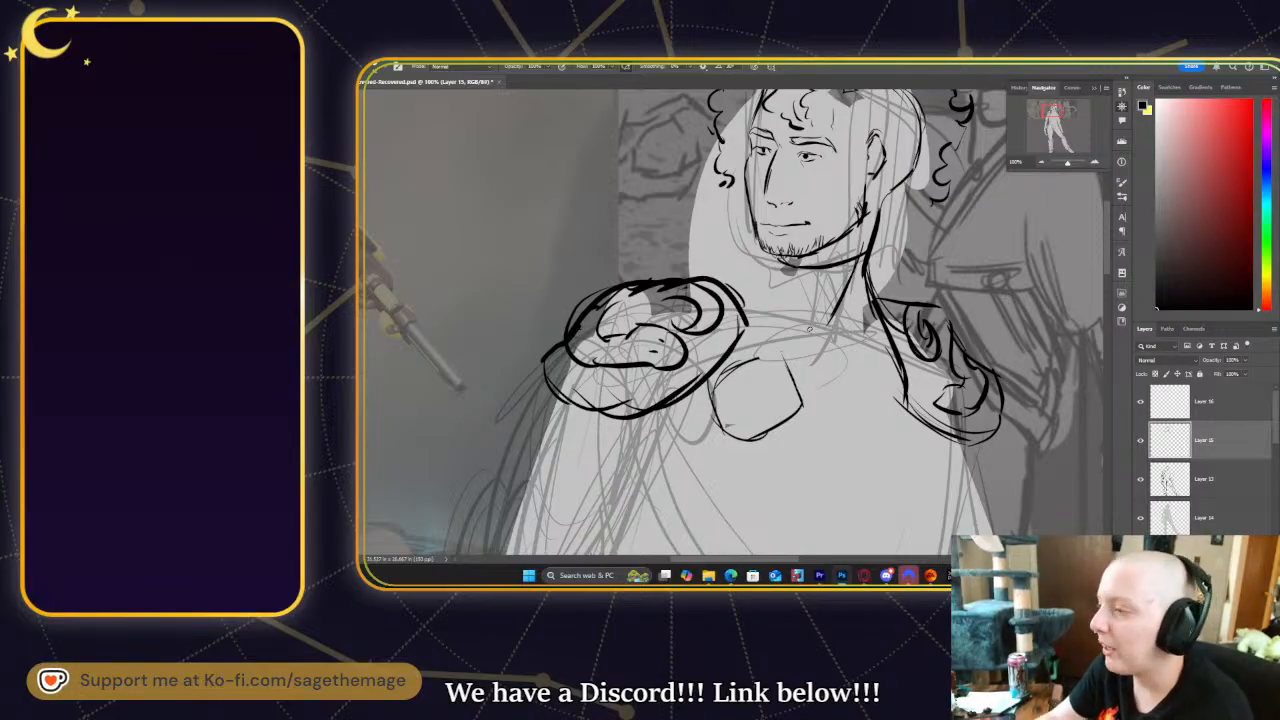
# - Draw a smaller angular buckle frame inside the clasp on the upper chest
pyautogui.moveTo(762, 387)
pyautogui.mouseDown()
pyautogui.moveTo(740, 410)
pyautogui.moveTo(772, 378)
pyautogui.moveTo(738, 428)
pyautogui.moveTo(792, 410)
pyautogui.mouseUp()
pyautogui.hotkey('ctrl', 'z')
pyautogui.moveTo(714, 402); pyautogui.dragTo(775, 366)
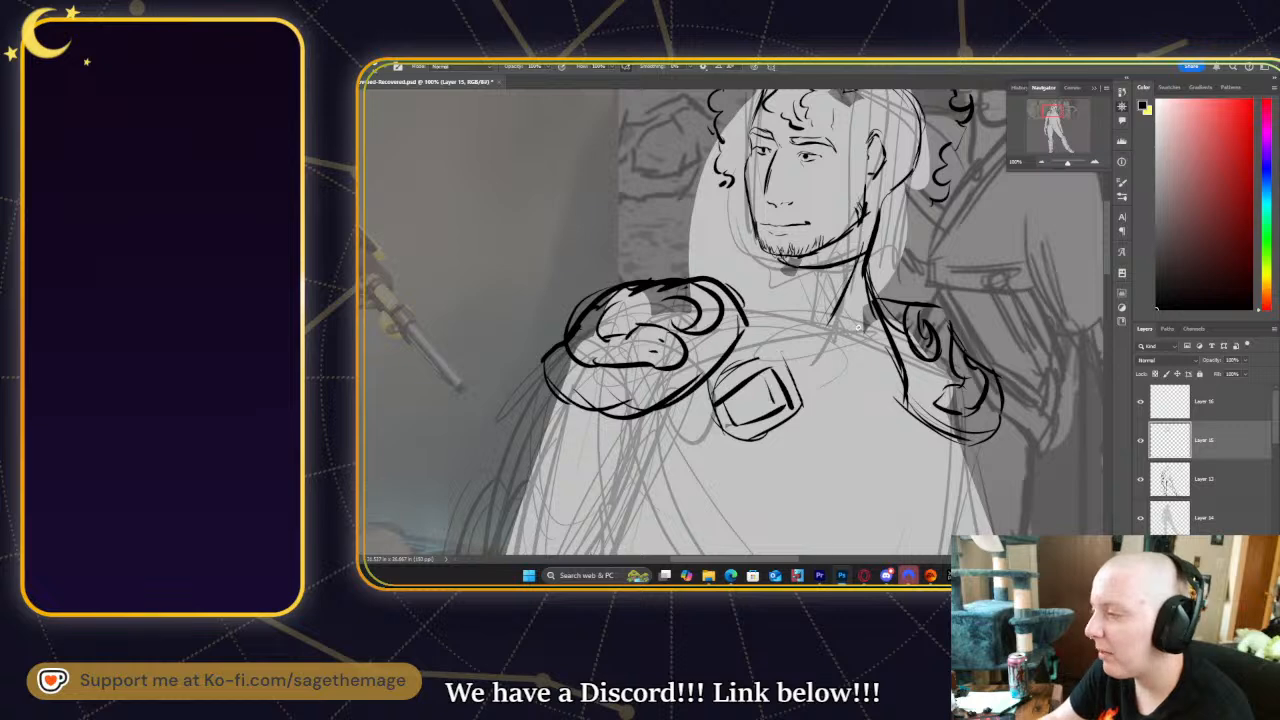
# - Draw a line from the left shoulder guard to the clasp and a two-line strap across the chest to the right shoulder armour
pyautogui.moveTo(1056, 108)
pyautogui.mouseDown()
pyautogui.moveTo(1035, 102)
pyautogui.moveTo(1053, 105)
pyautogui.mouseUp()
pyautogui.moveTo(744, 316); pyautogui.dragTo(781, 374)
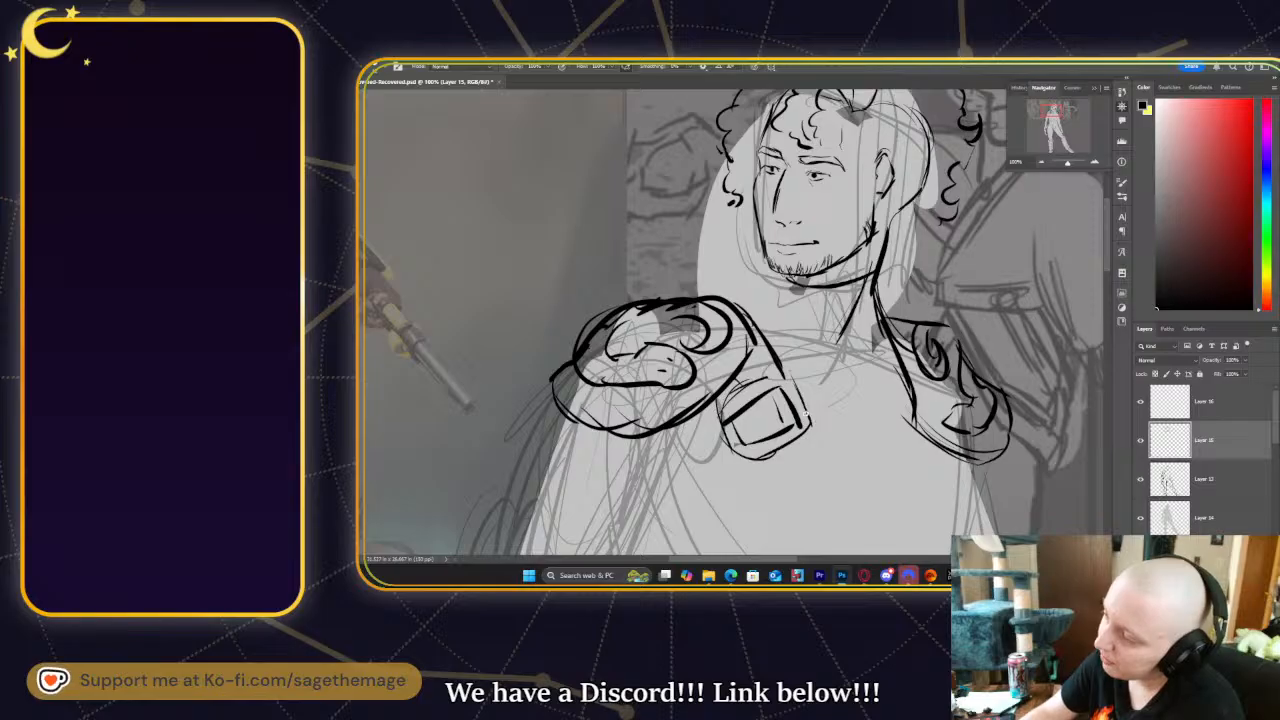
pyautogui.moveTo(804, 412); pyautogui.dragTo(910, 402)
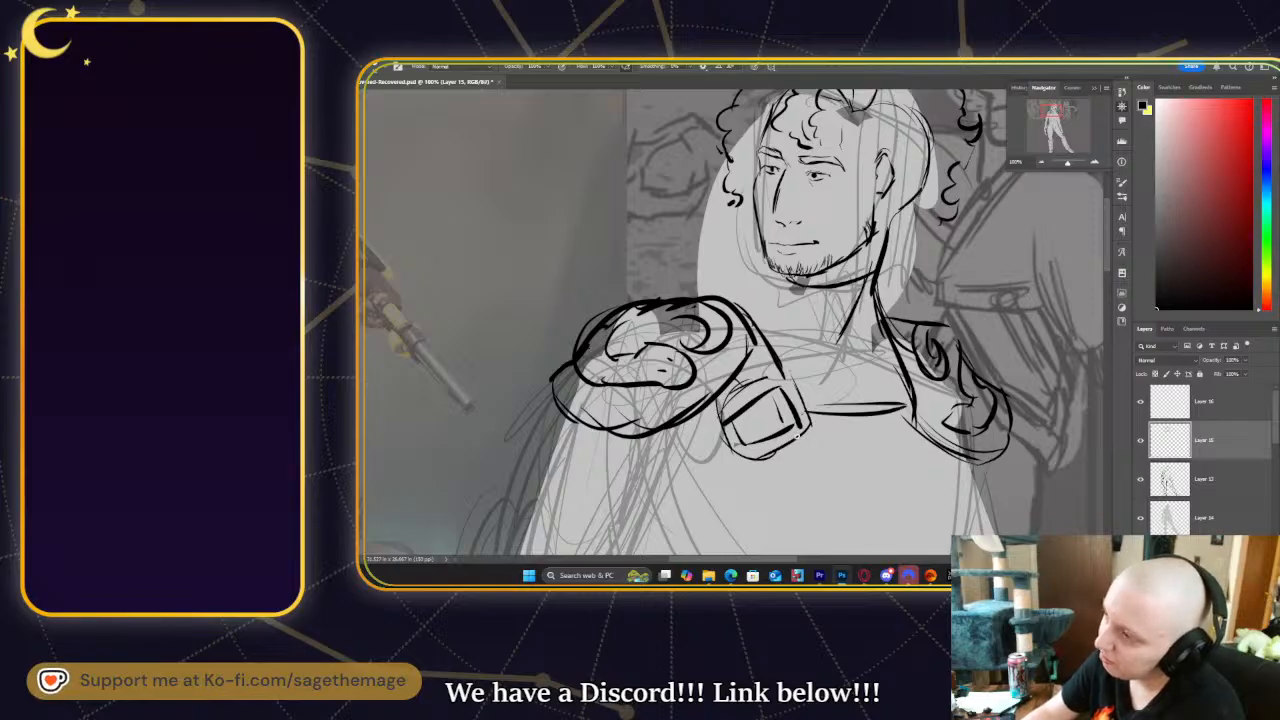
pyautogui.moveTo(800, 433); pyautogui.dragTo(903, 431)
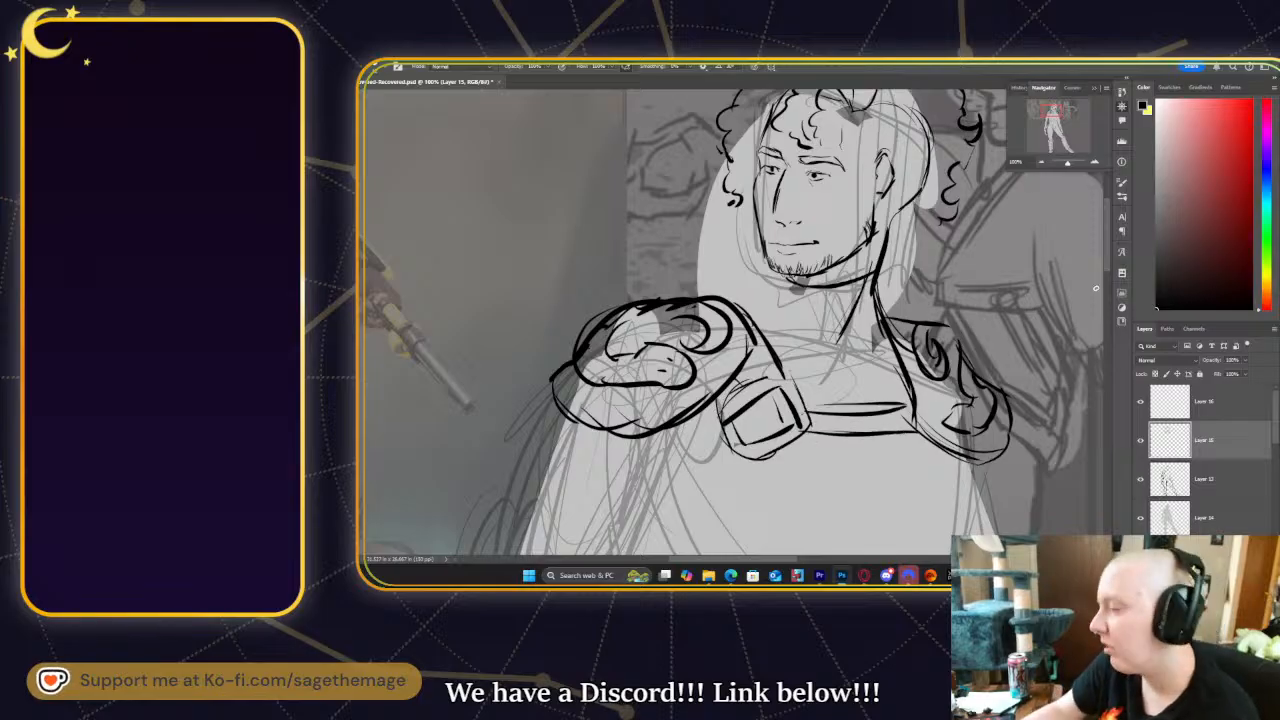
# - Draw a short diagonal strap with a closed end running from the clasp down toward the left side of the chest
pyautogui.moveTo(730, 425)
pyautogui.mouseDown()
pyautogui.moveTo(699, 470)
pyautogui.moveTo(663, 514)
pyautogui.mouseUp()
pyautogui.moveTo(767, 455); pyautogui.dragTo(690, 538)
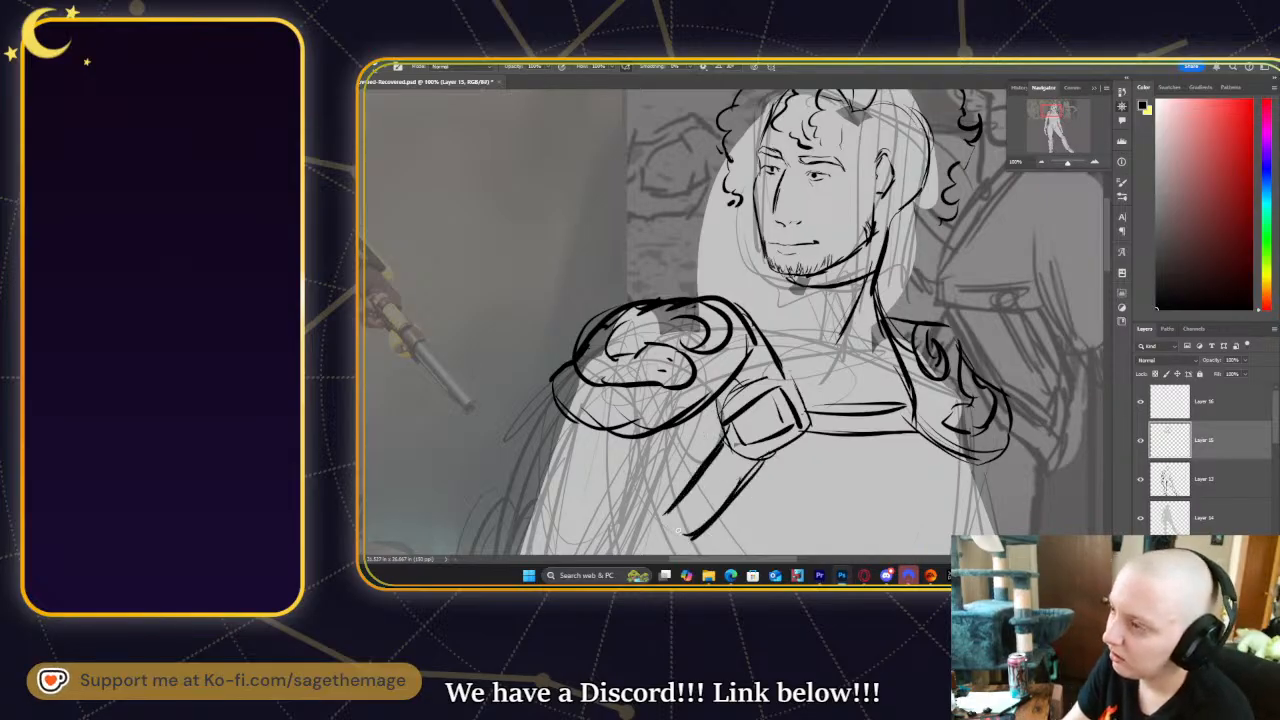
pyautogui.moveTo(674, 490); pyautogui.dragTo(679, 549)
# - Draw a bold, slightly slanted line across the hair on the right side of the head
pyautogui.moveTo(1058, 113); pyautogui.dragTo(1054, 115)
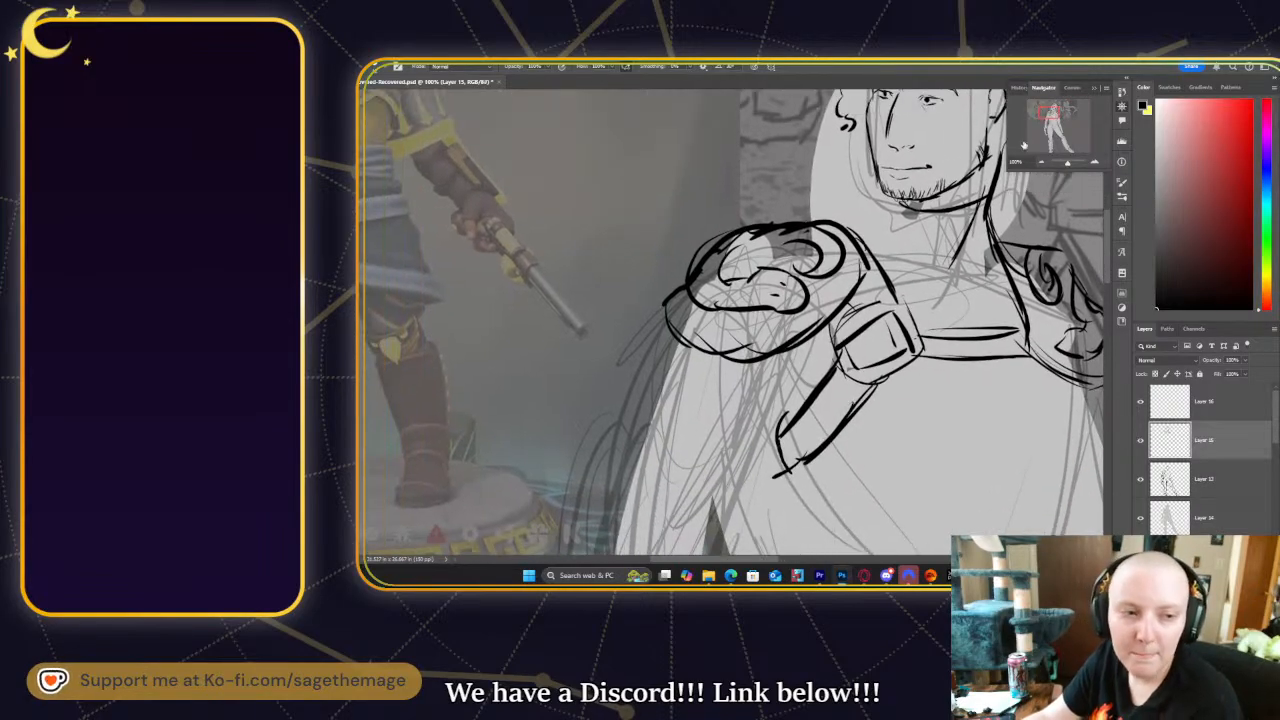
pyautogui.click(1042, 160)
pyautogui.moveTo(1046, 115); pyautogui.dragTo(1050, 118)
pyautogui.moveTo(821, 179); pyautogui.dragTo(855, 195)
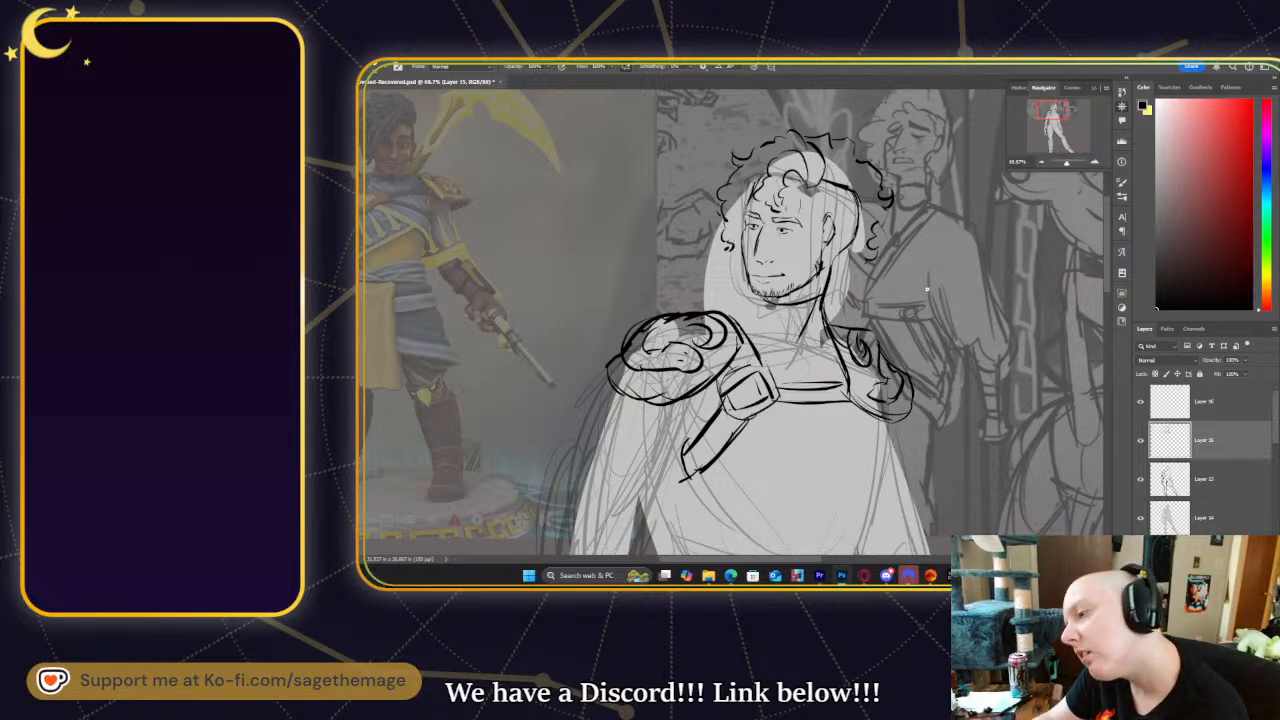
# - Draw a curved line from below the clasp diagonally across the chest to the right armpit
pyautogui.moveTo(1053, 110); pyautogui.dragTo(1051, 120)
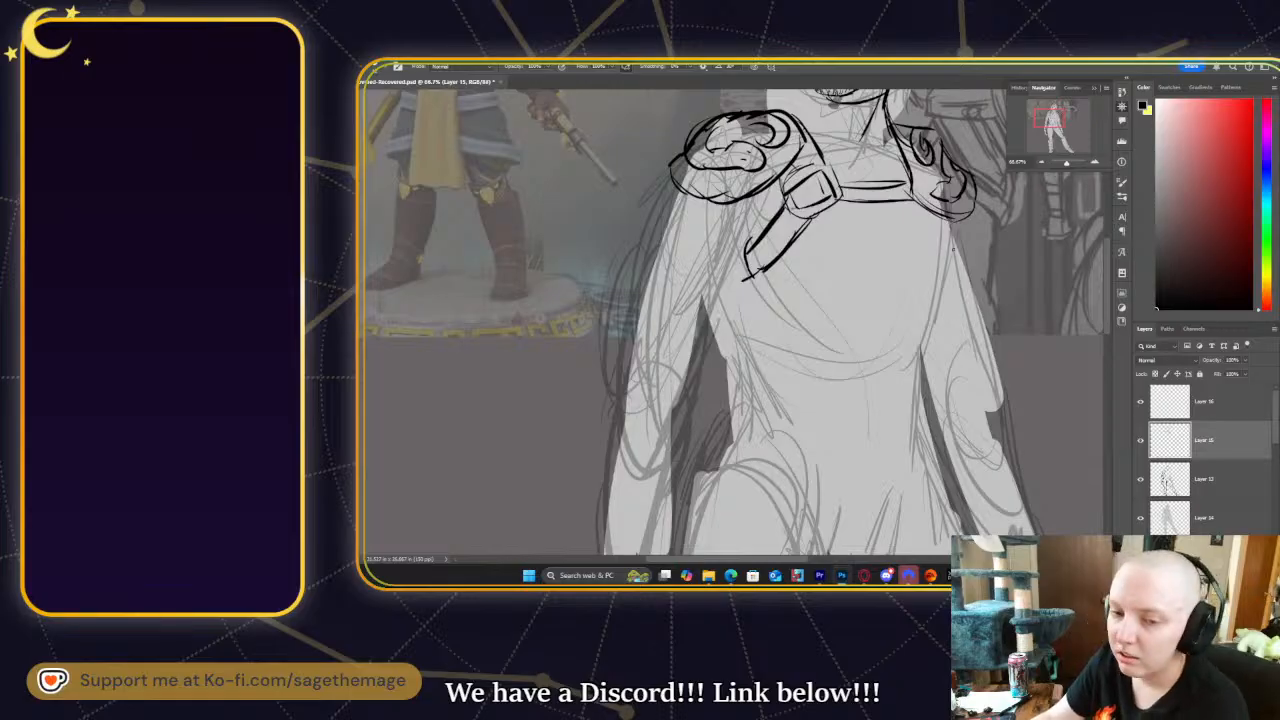
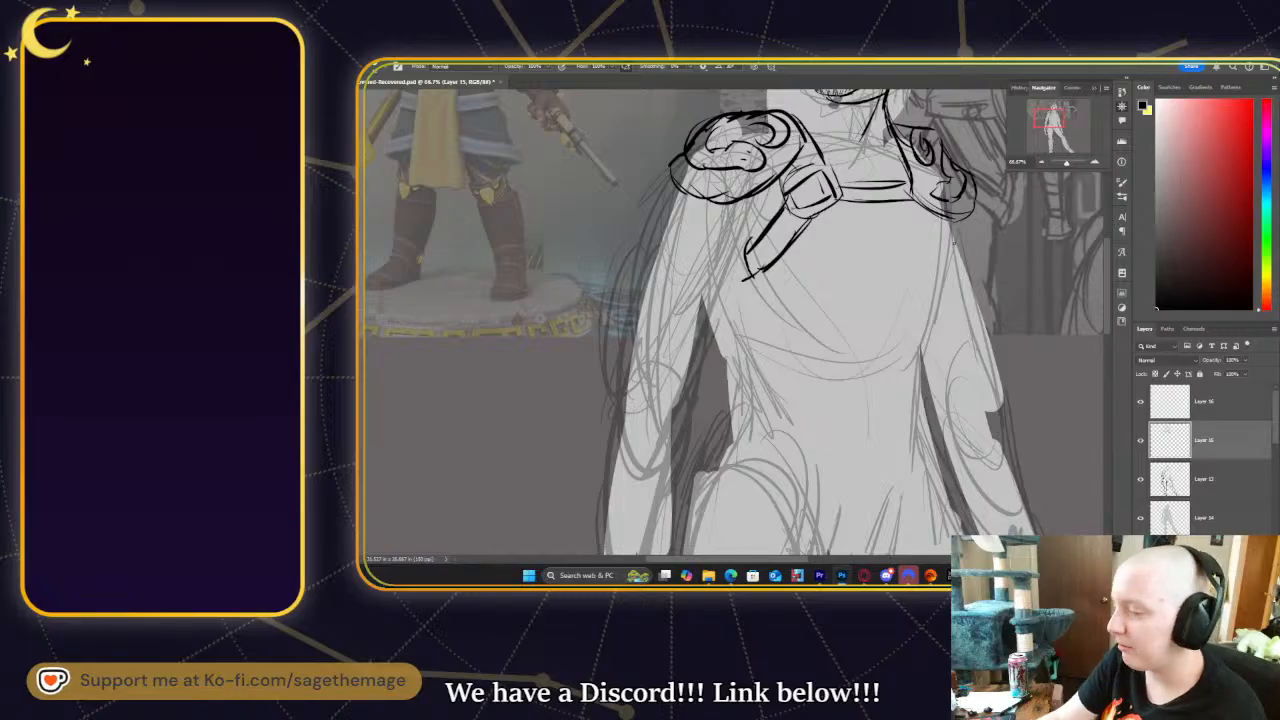
pyautogui.moveTo(1074, 112); pyautogui.dragTo(1071, 112)
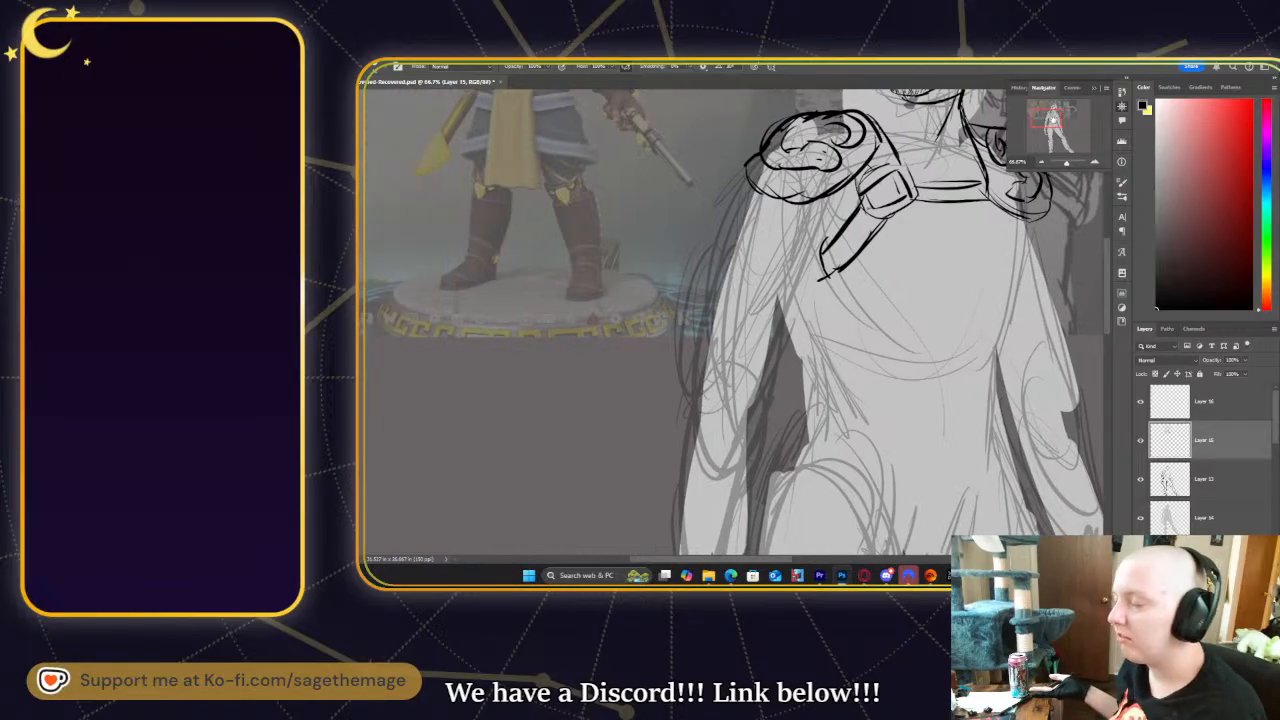
pyautogui.moveTo(1064, 112); pyautogui.dragTo(1061, 114)
pyautogui.moveTo(708, 276); pyautogui.dragTo(825, 373)
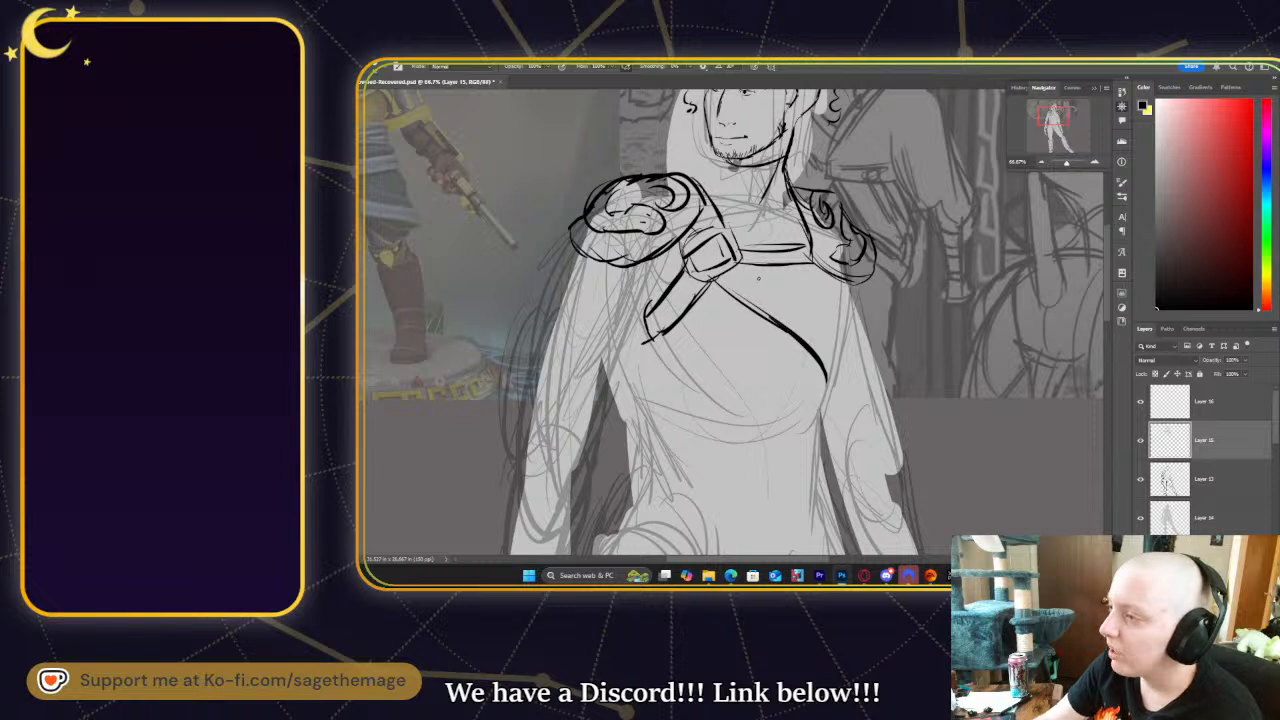
# - Erase the inner edge of the right shoulder armour and redraw it as a curve from the neck down to the armpit
pyautogui.press('e')
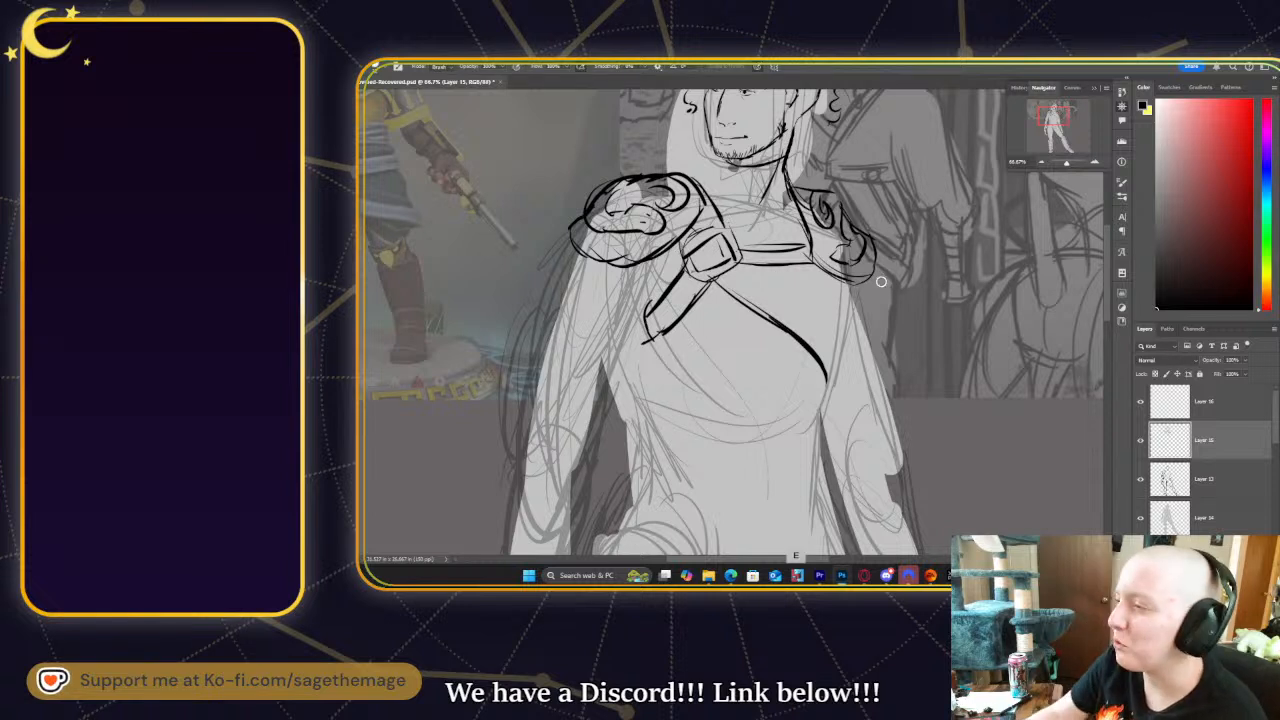
pyautogui.moveTo(799, 220)
pyautogui.mouseDown()
pyautogui.moveTo(795, 200)
pyautogui.moveTo(815, 264)
pyautogui.moveTo(800, 206)
pyautogui.mouseUp()
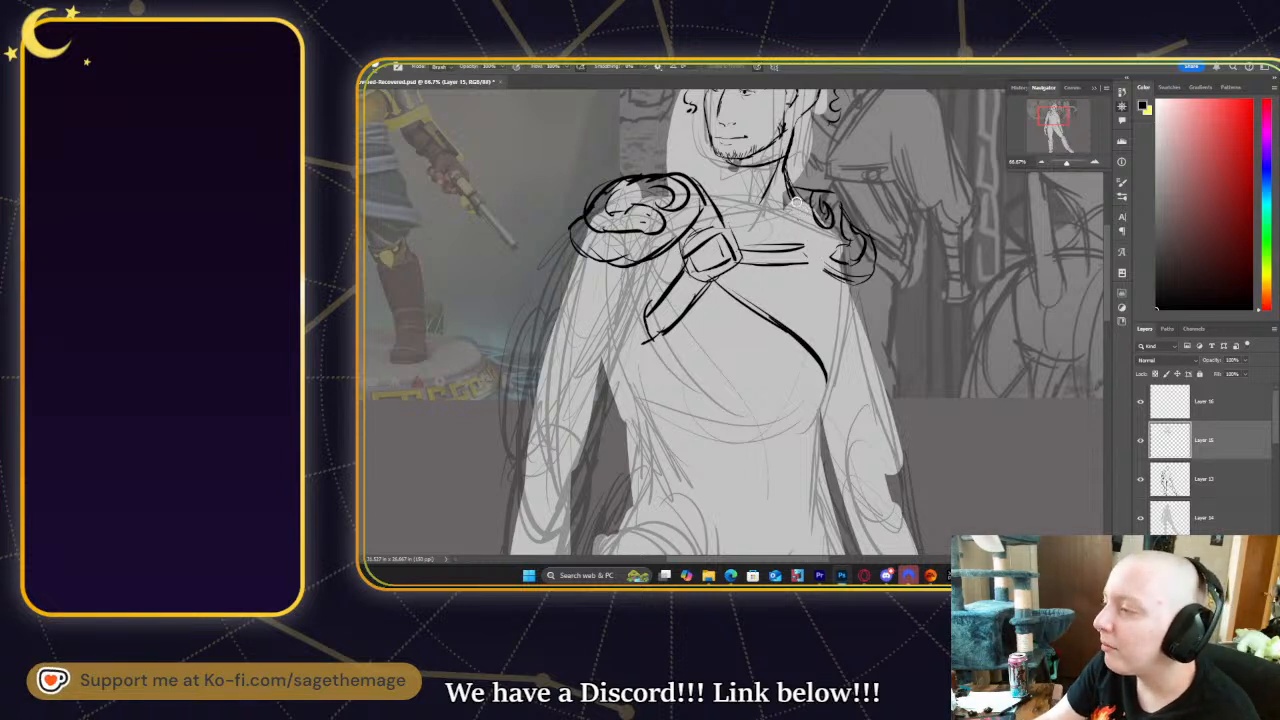
pyautogui.press('b')
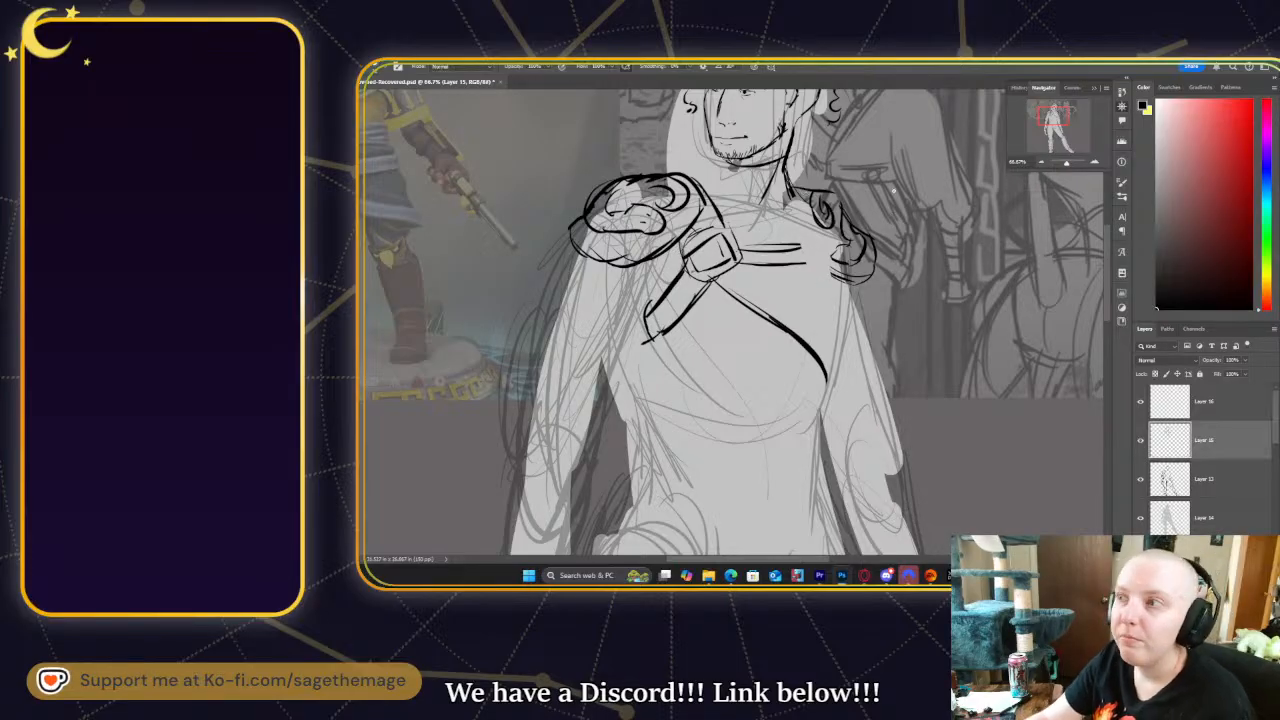
pyautogui.moveTo(790, 188)
pyautogui.mouseDown()
pyautogui.moveTo(840, 260)
pyautogui.moveTo(838, 294)
pyautogui.mouseUp()
pyautogui.moveTo(834, 232); pyautogui.dragTo(846, 262)
pyautogui.moveTo(846, 266); pyautogui.dragTo(854, 320)
pyautogui.moveTo(834, 230); pyautogui.dragTo(840, 246)
pyautogui.moveTo(842, 266); pyautogui.dragTo(848, 344)
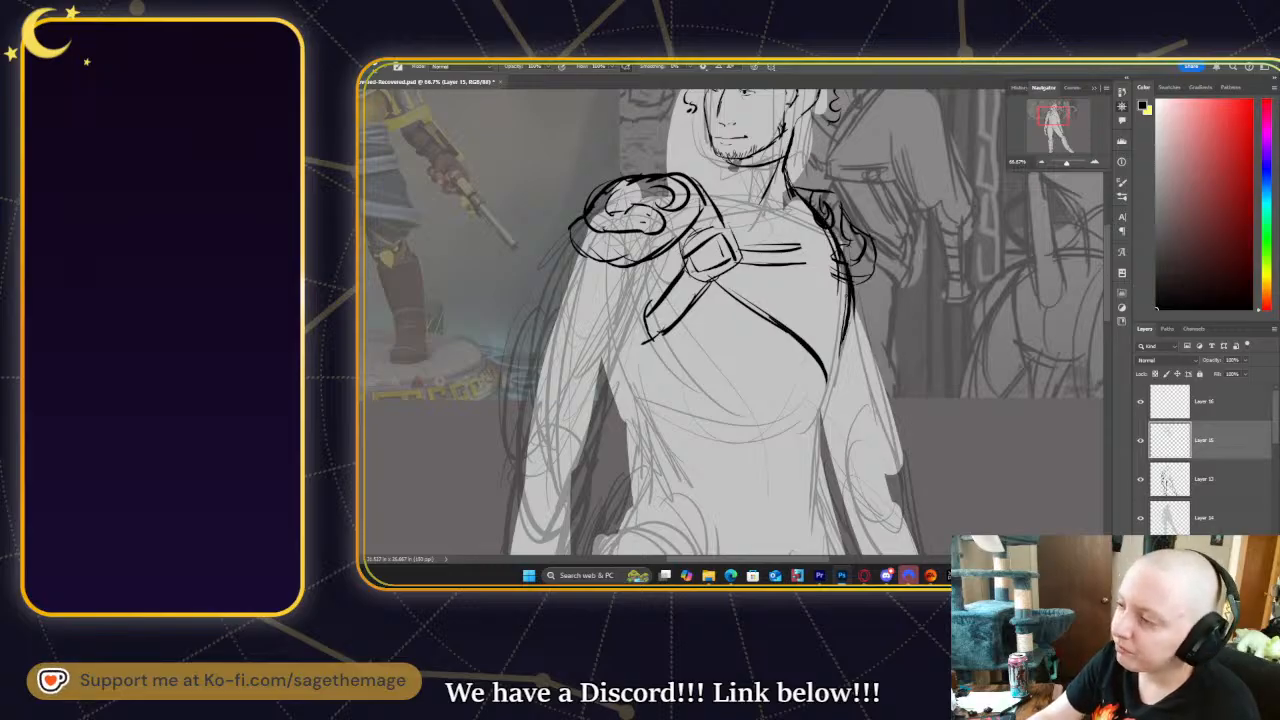
# - Extend the horizontal chest strap in curved lines to the torso's new right edge
pyautogui.moveTo(742, 284)
pyautogui.mouseDown()
pyautogui.moveTo(848, 266)
pyautogui.moveTo(816, 258)
pyautogui.mouseUp()
pyautogui.moveTo(814, 282)
pyautogui.mouseDown()
pyautogui.moveTo(848, 266)
pyautogui.moveTo(844, 250)
pyautogui.mouseUp()
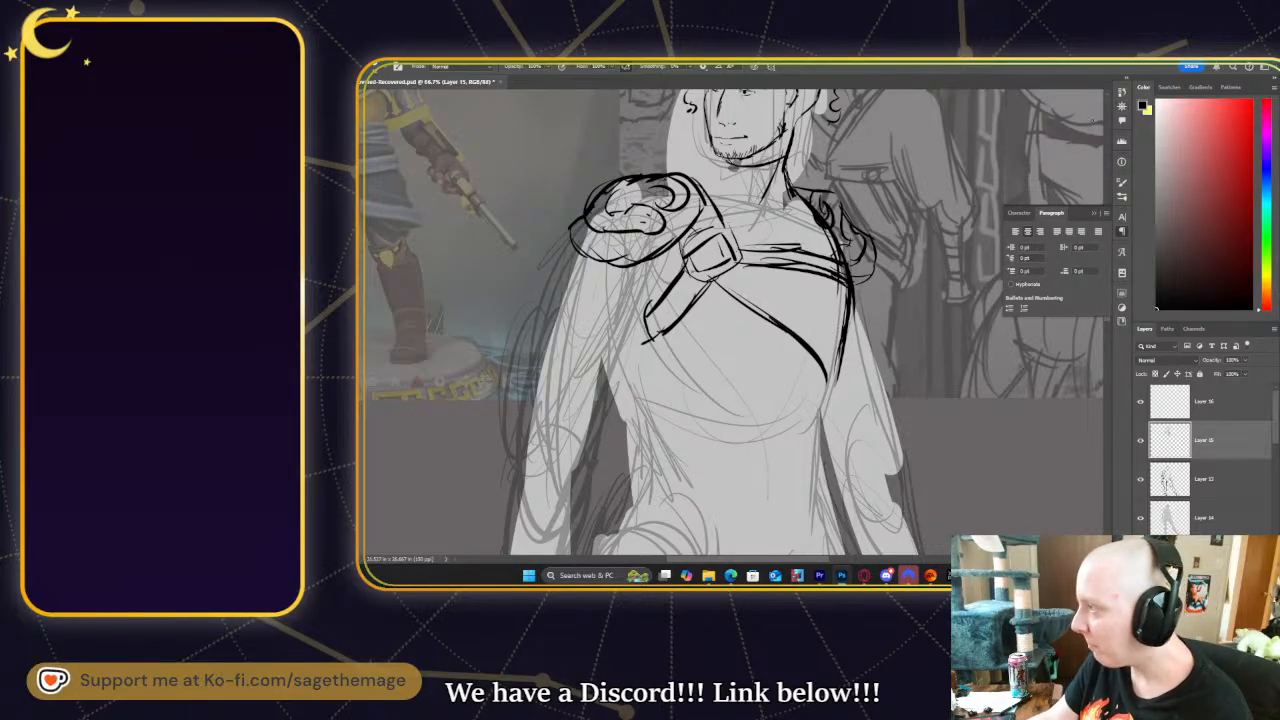
# - Thicken the curved chest line and draw a diagonal lower edge from it across the torso to the left ribs
pyautogui.moveTo(1059, 125); pyautogui.dragTo(1053, 127)
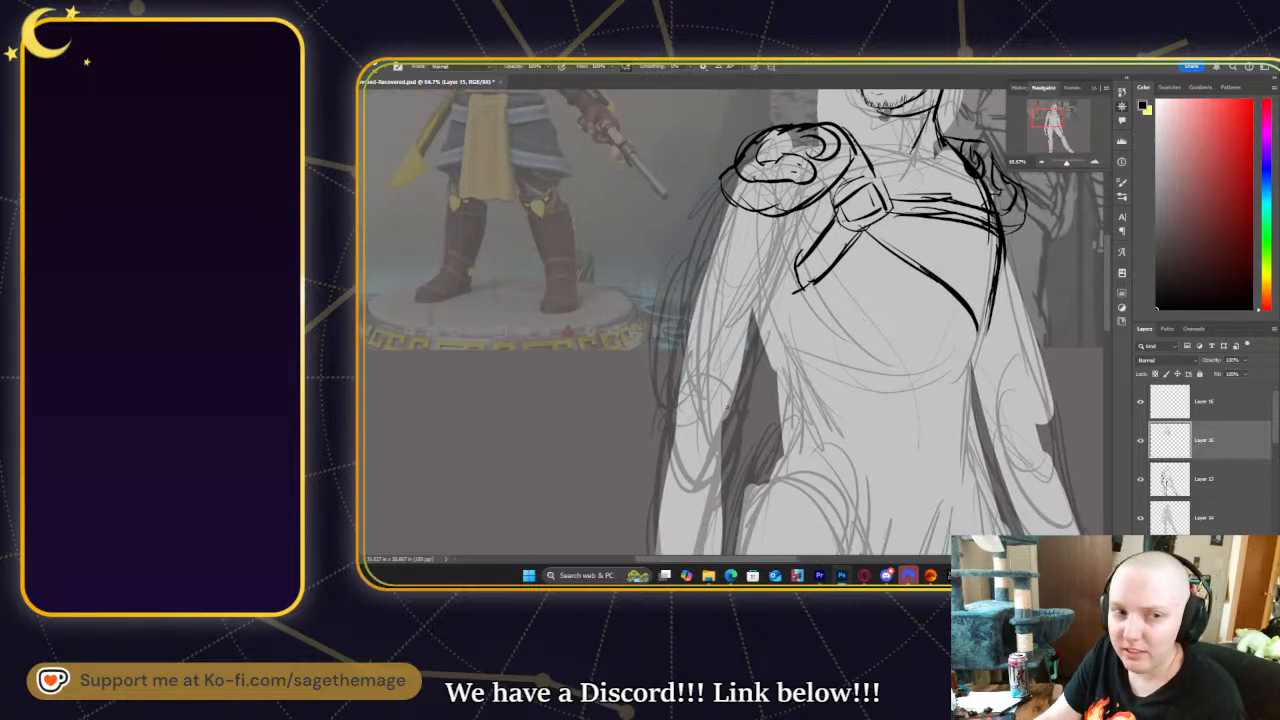
pyautogui.moveTo(1052, 120)
pyautogui.mouseDown()
pyautogui.moveTo(1043, 111)
pyautogui.moveTo(1053, 123)
pyautogui.mouseUp()
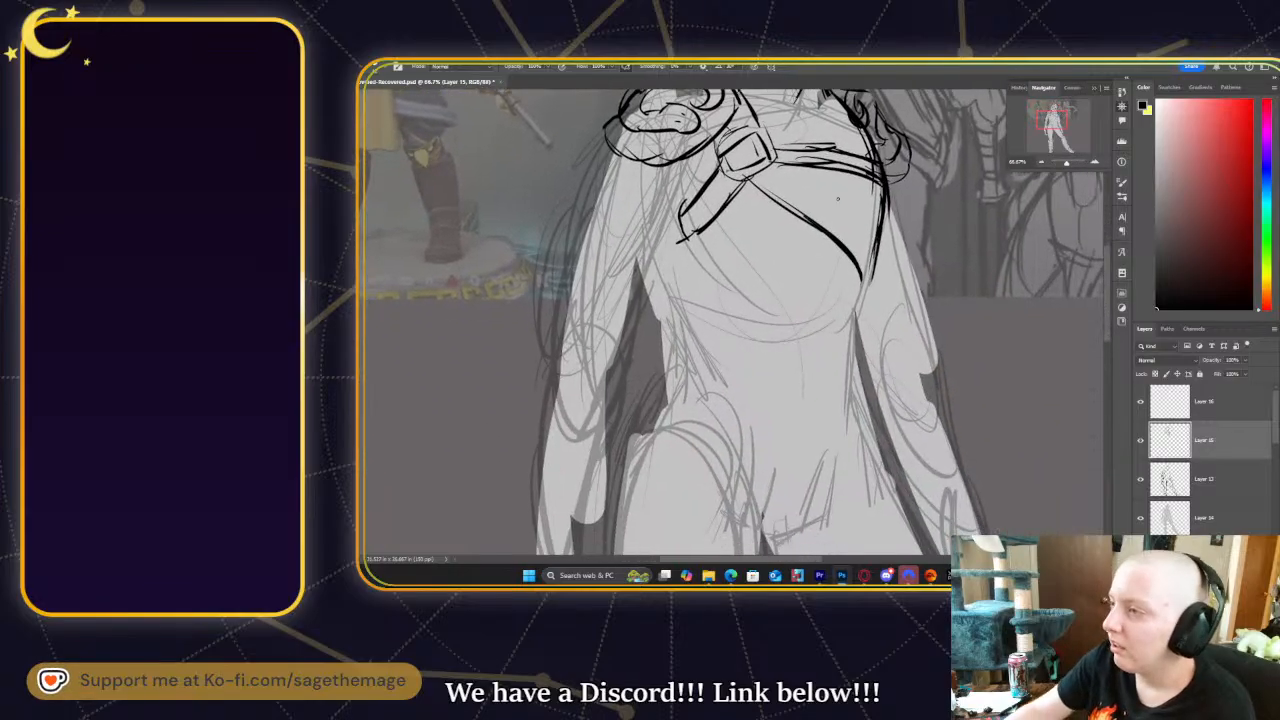
pyautogui.moveTo(757, 177)
pyautogui.mouseDown()
pyautogui.moveTo(854, 236)
pyautogui.moveTo(871, 278)
pyautogui.mouseUp()
pyautogui.moveTo(1049, 125); pyautogui.dragTo(1048, 124)
pyautogui.moveTo(838, 268); pyautogui.dragTo(762, 337)
pyautogui.moveTo(824, 264); pyautogui.dragTo(723, 339)
pyautogui.moveTo(800, 290); pyautogui.dragTo(695, 372)
# - Extend both edges of the clasp's diagonal strap out to the left armpit
pyautogui.moveTo(744, 247); pyautogui.dragTo(665, 309)
pyautogui.moveTo(719, 268); pyautogui.dragTo(671, 303)
pyautogui.moveTo(755, 199); pyautogui.dragTo(674, 278)
# - Draw the left edge of the chest piece and the side contours of the torso down to the waist
pyautogui.moveTo(688, 269)
pyautogui.mouseDown()
pyautogui.moveTo(686, 358)
pyautogui.moveTo(694, 328)
pyautogui.moveTo(718, 384)
pyautogui.moveTo(696, 427)
pyautogui.mouseUp()
pyautogui.moveTo(888, 300); pyautogui.dragTo(885, 396)
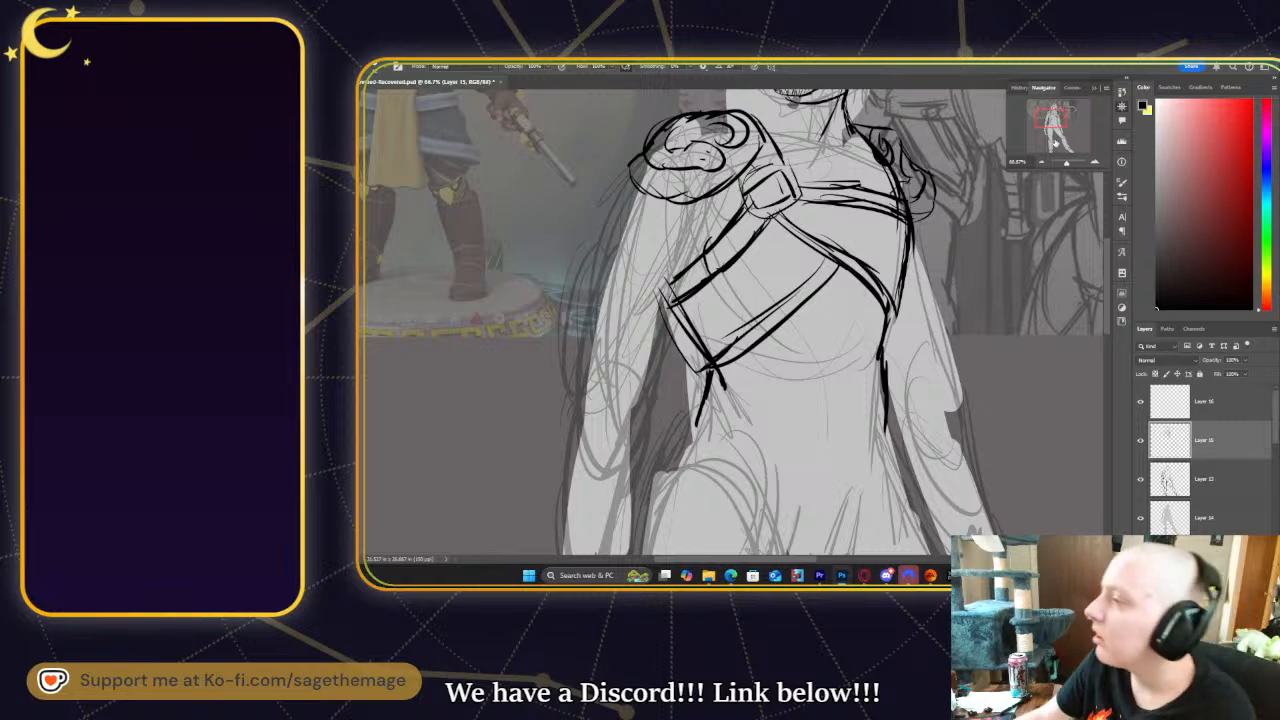
# - Erase the chest clasp, its diagonal and horizontal straps, and the line joining it to the left shoulder guard
pyautogui.moveTo(1063, 123); pyautogui.dragTo(1067, 117)
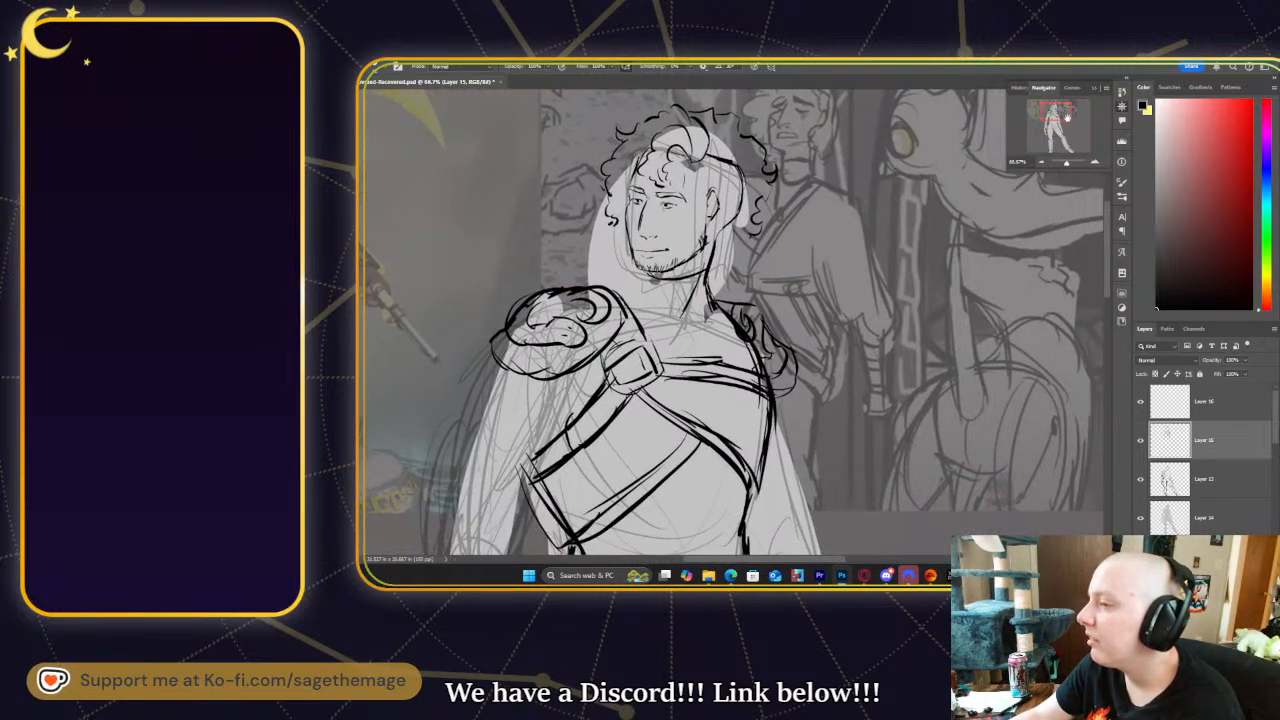
pyautogui.press('e')
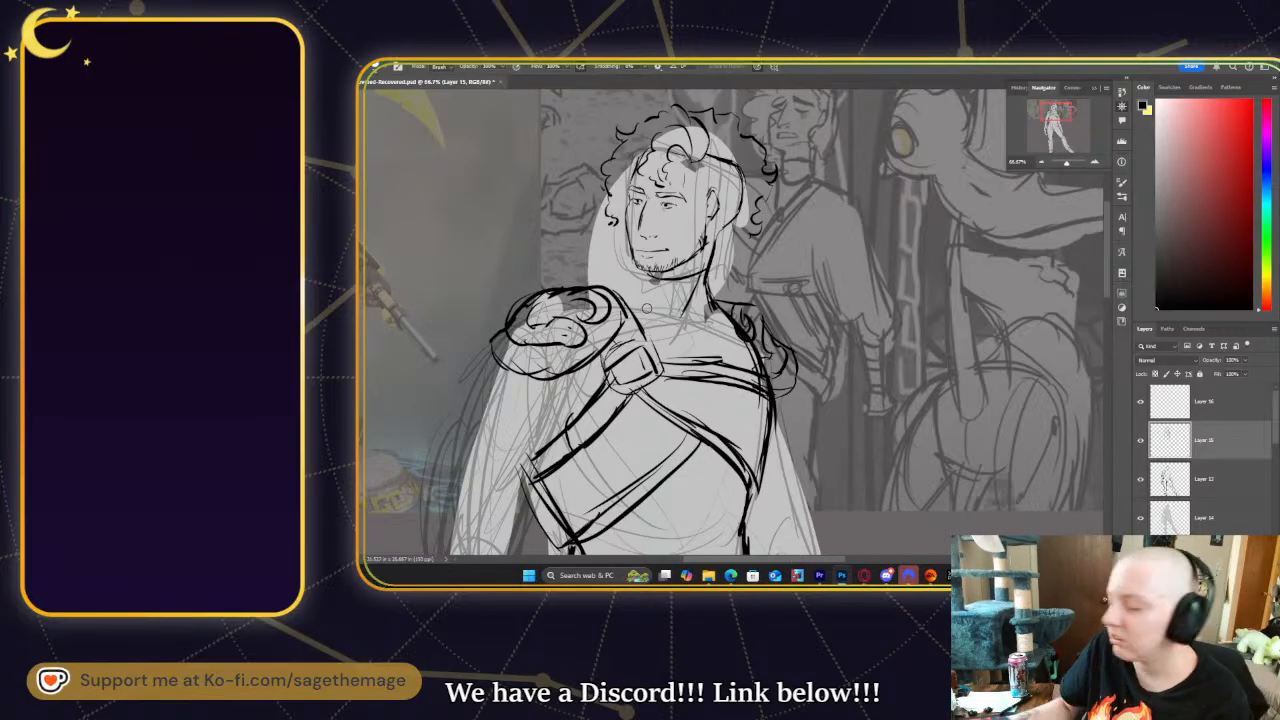
pyautogui.press('x')
pyautogui.press('x')
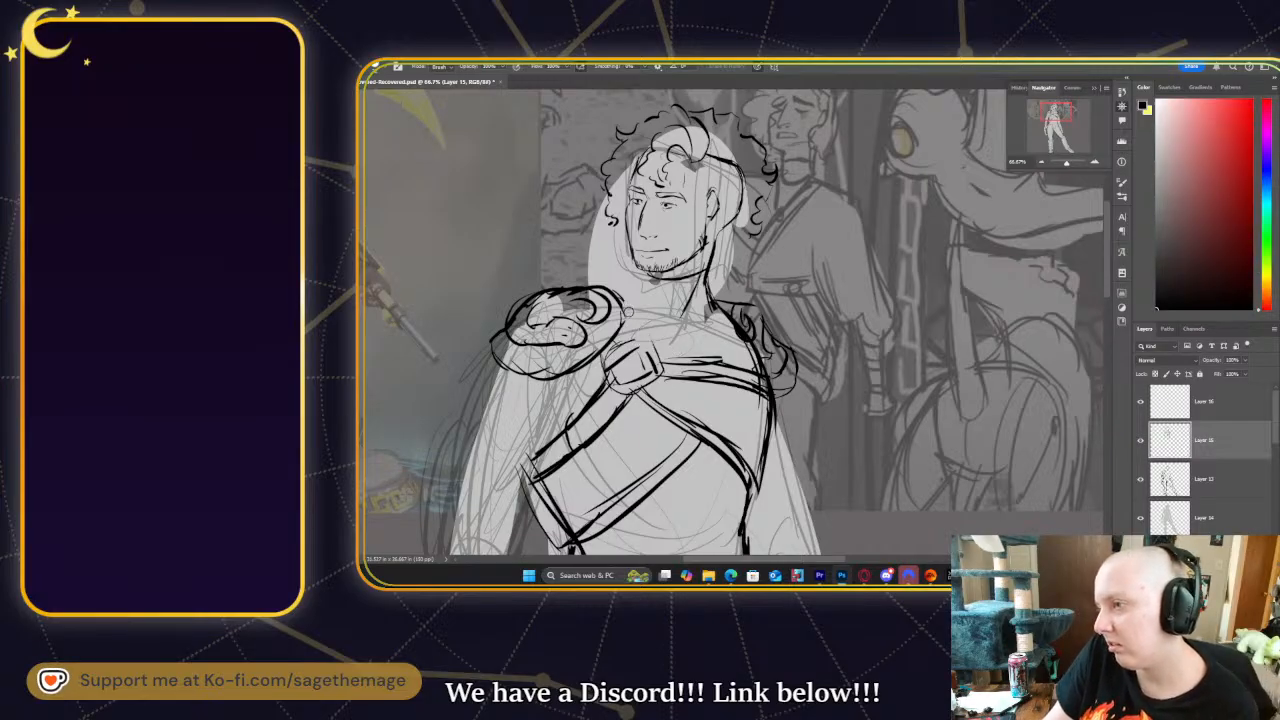
pyautogui.moveTo(645, 344)
pyautogui.mouseDown()
pyautogui.moveTo(656, 378)
pyautogui.moveTo(628, 351)
pyautogui.moveTo(602, 388)
pyautogui.moveTo(620, 369)
pyautogui.moveTo(631, 400)
pyautogui.moveTo(658, 373)
pyautogui.moveTo(621, 377)
pyautogui.mouseUp()
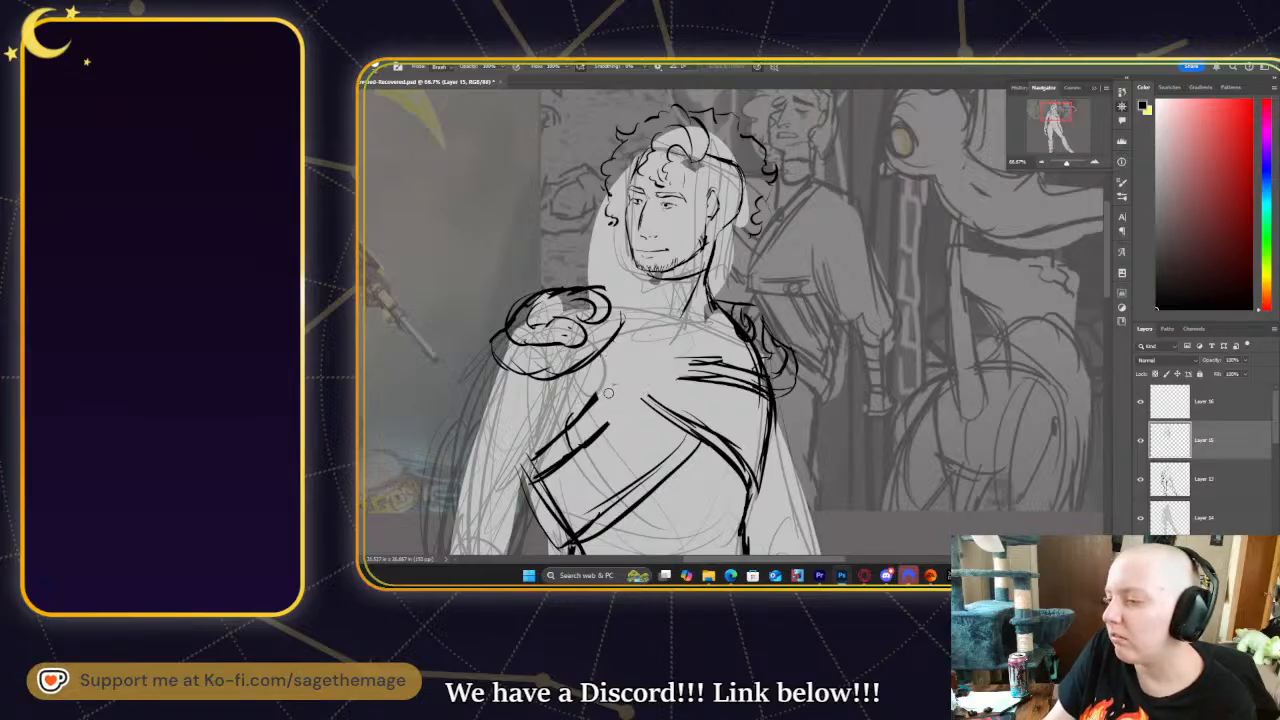
pyautogui.moveTo(573, 444)
pyautogui.mouseDown()
pyautogui.moveTo(552, 468)
pyautogui.moveTo(571, 428)
pyautogui.mouseUp()
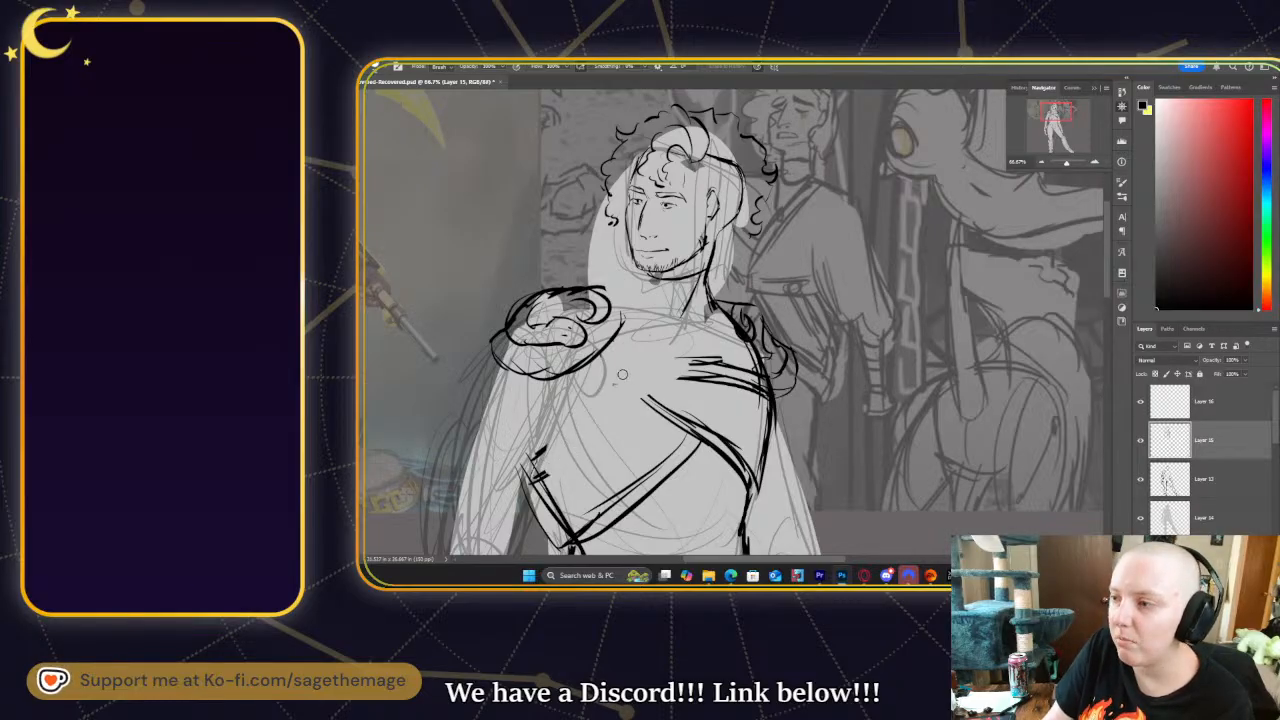
pyautogui.moveTo(708, 388); pyautogui.dragTo(755, 376)
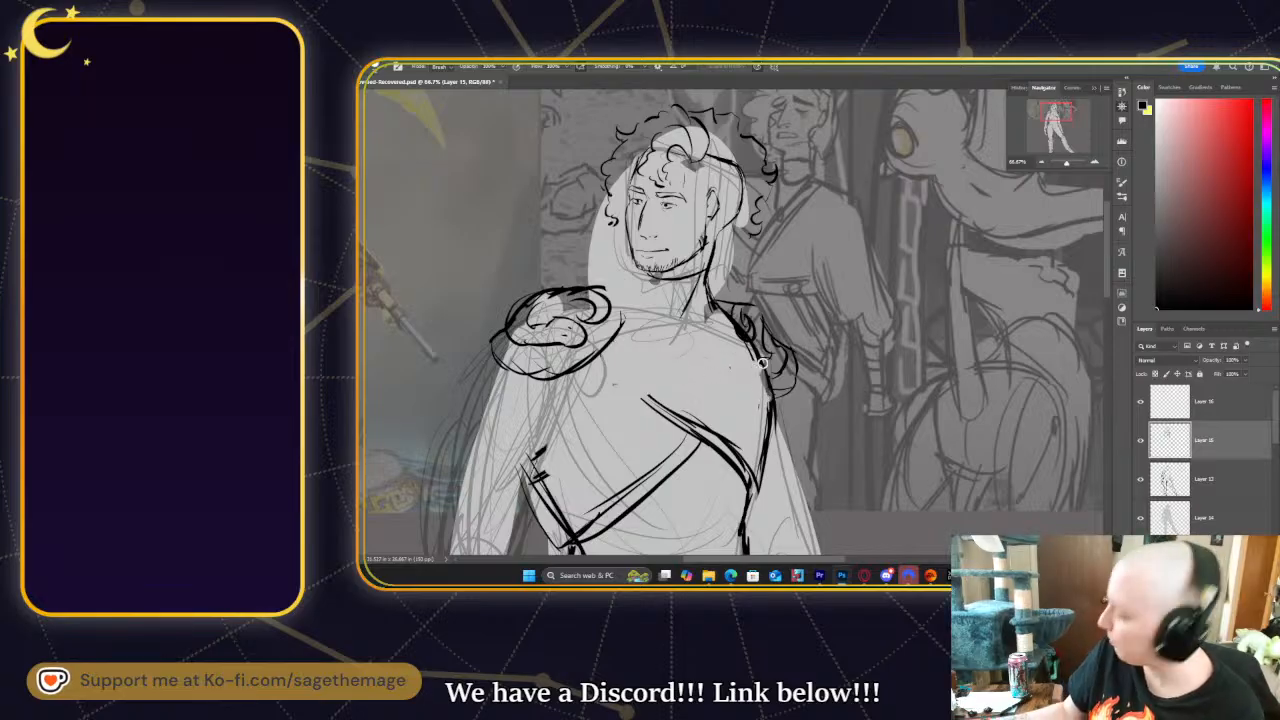
# - Draw a layered angular collar across the neck and upper chest, and thicken the torso's right edge down to the armpit
pyautogui.press('b')
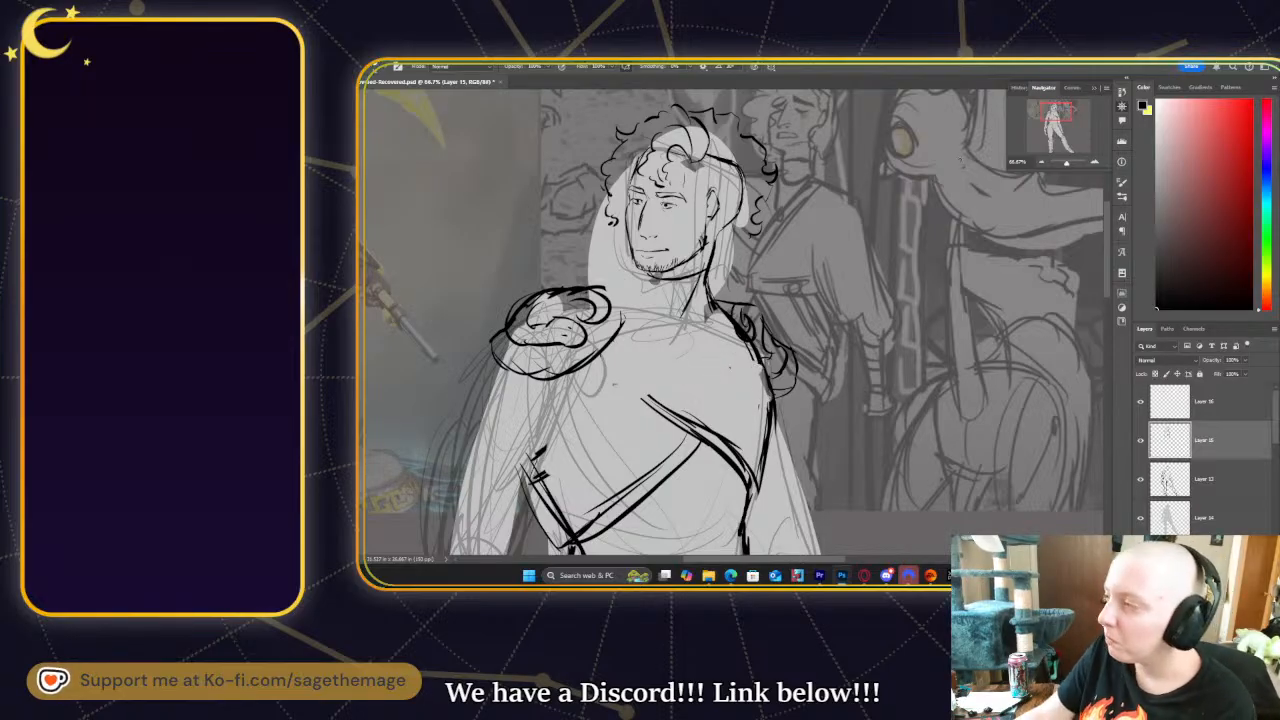
pyautogui.moveTo(762, 361); pyautogui.dragTo(913, 387)
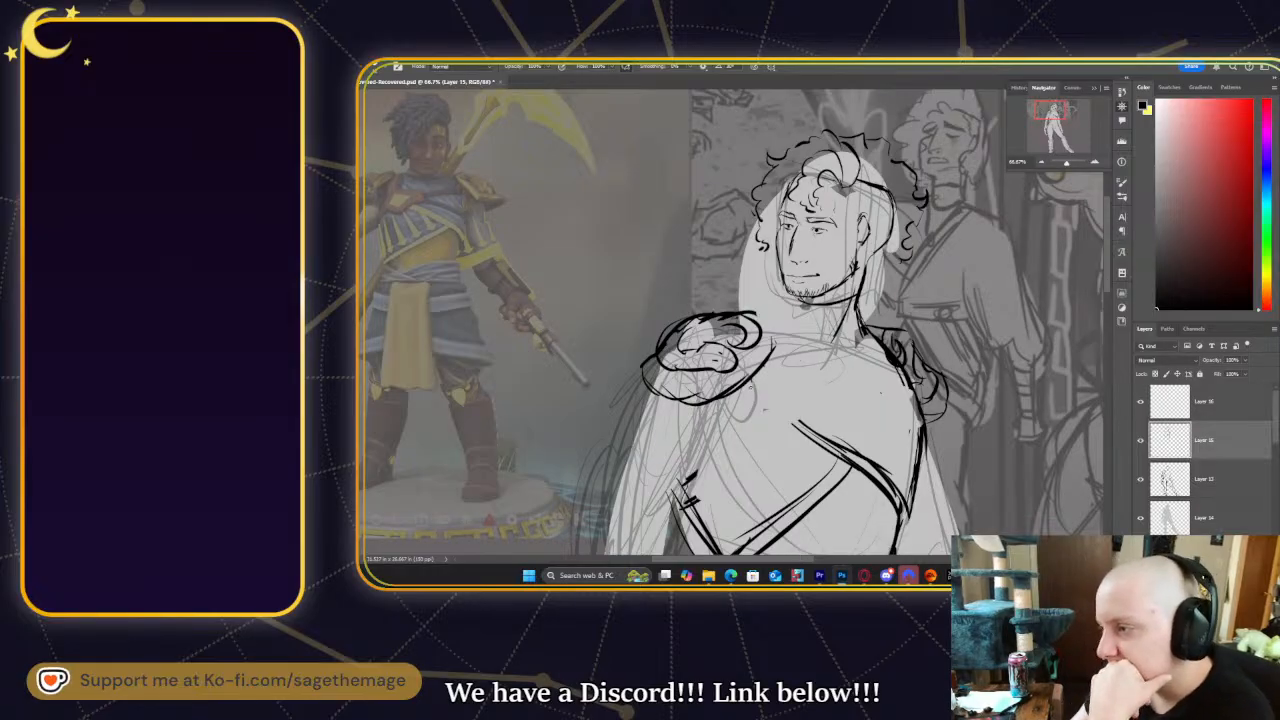
pyautogui.moveTo(742, 430); pyautogui.dragTo(834, 402)
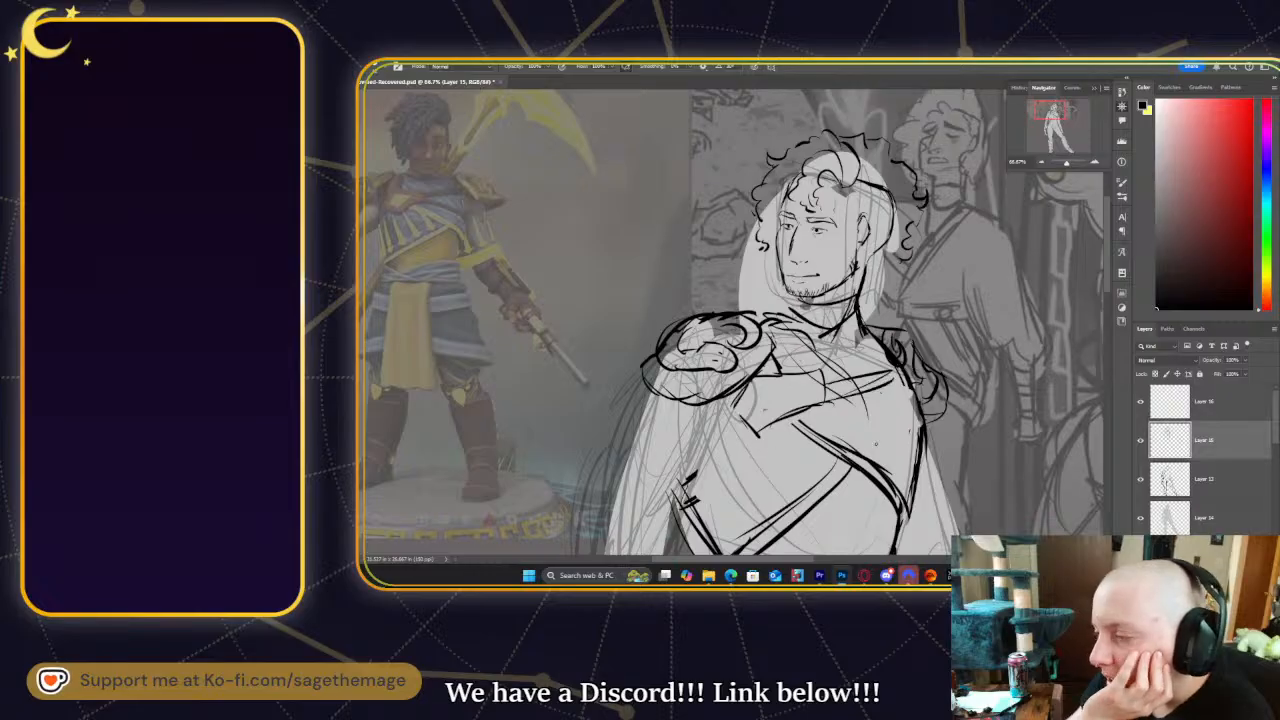
pyautogui.moveTo(912, 372); pyautogui.dragTo(932, 466)
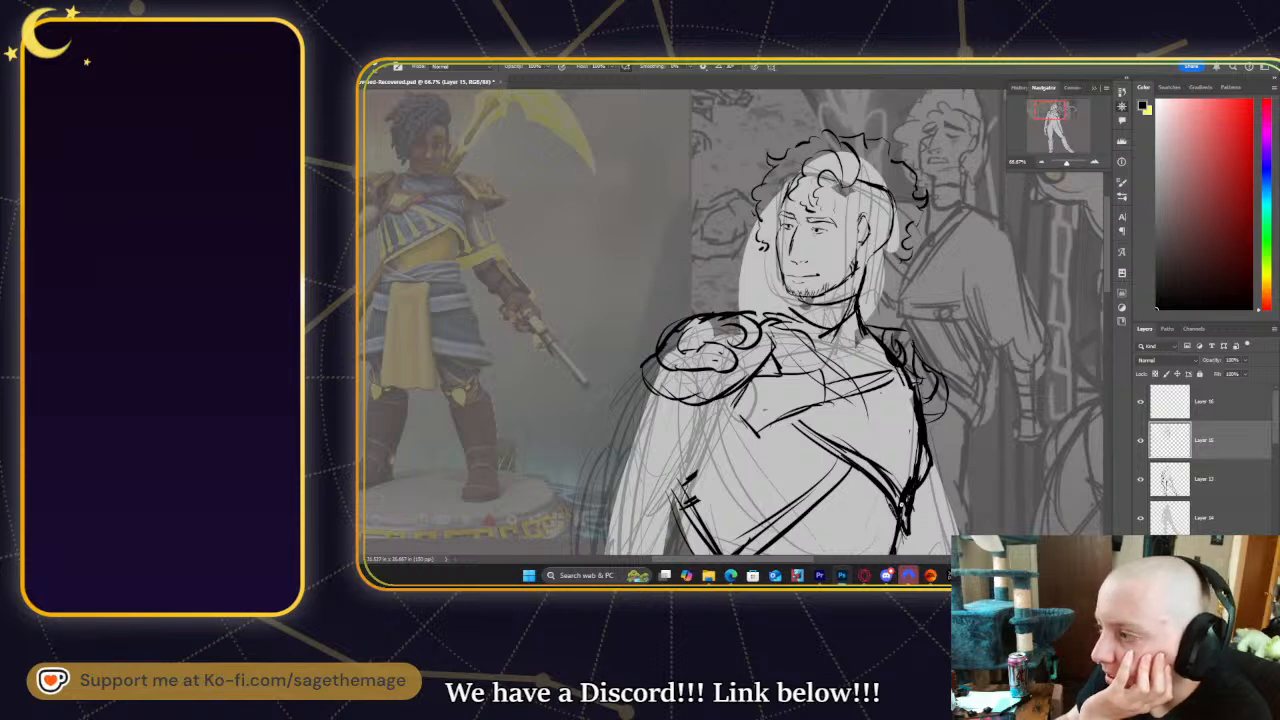
# - Draw diagonal panel lines on the left side of the chest piece, above its lower edge
pyautogui.moveTo(1051, 118); pyautogui.dragTo(1054, 113)
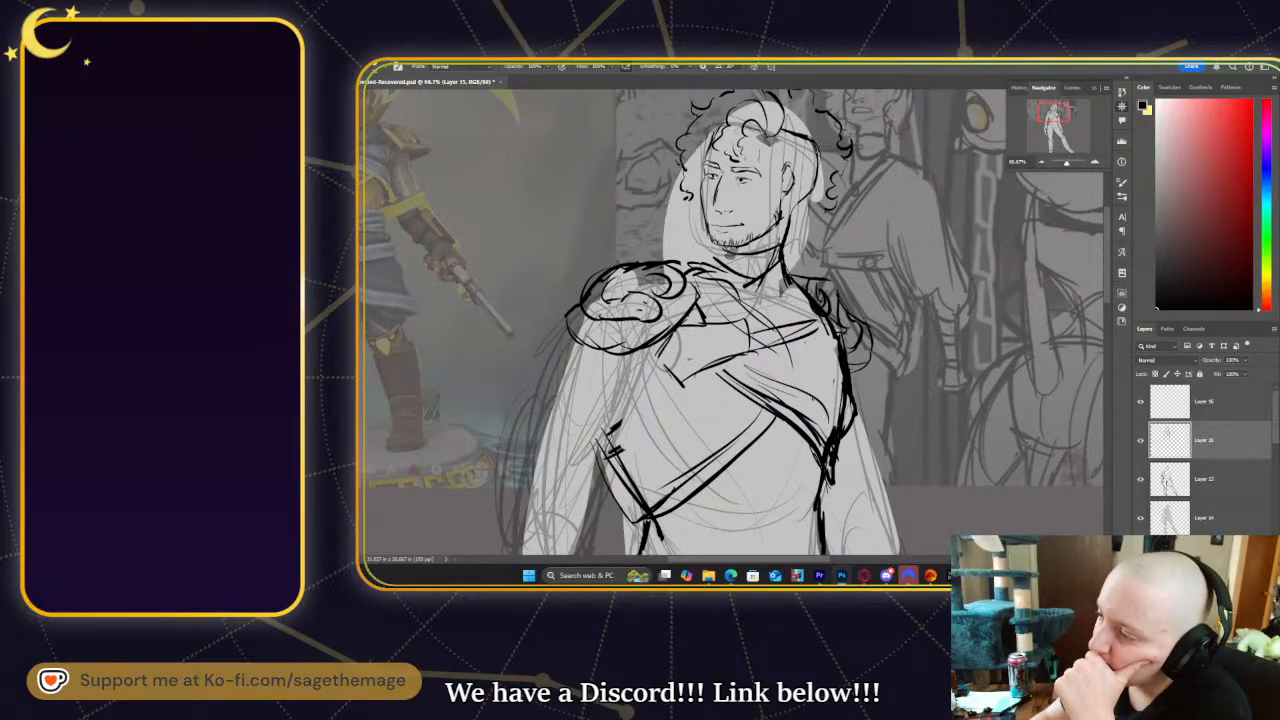
pyautogui.moveTo(596, 448)
pyautogui.mouseDown()
pyautogui.moveTo(648, 524)
pyautogui.moveTo(630, 475)
pyautogui.moveTo(652, 398)
pyautogui.mouseUp()
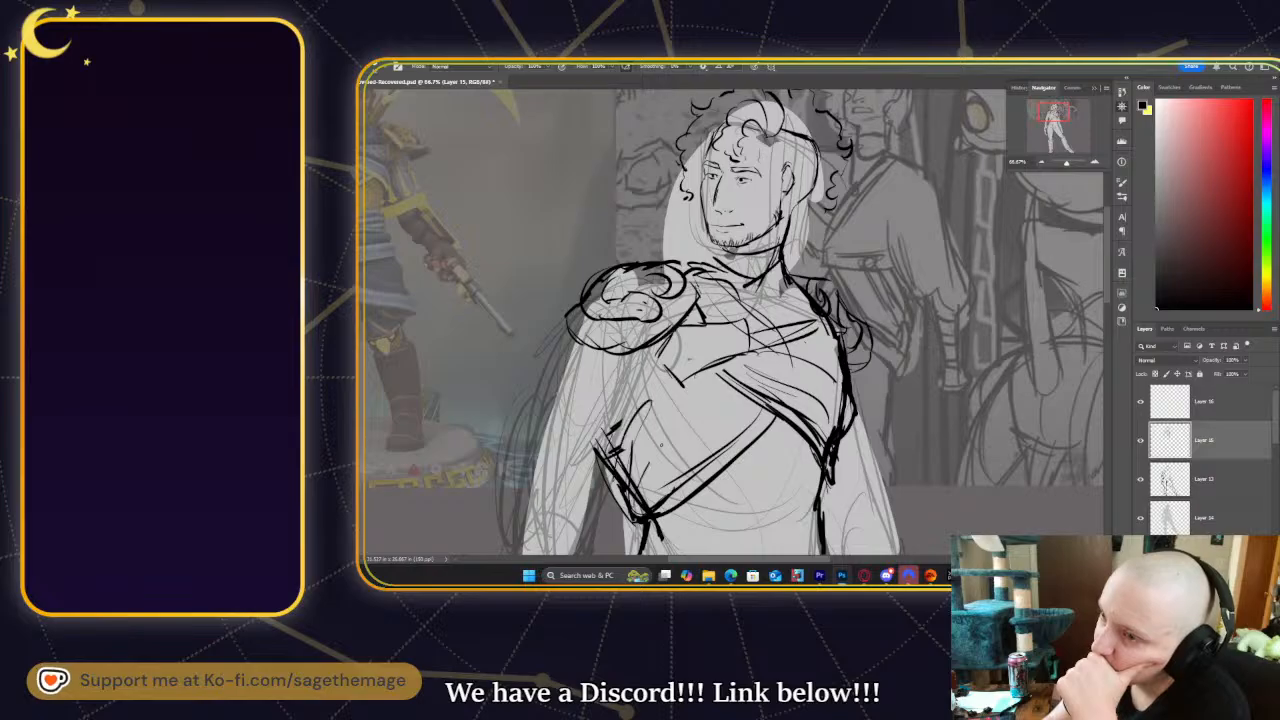
pyautogui.moveTo(645, 502); pyautogui.dragTo(708, 430)
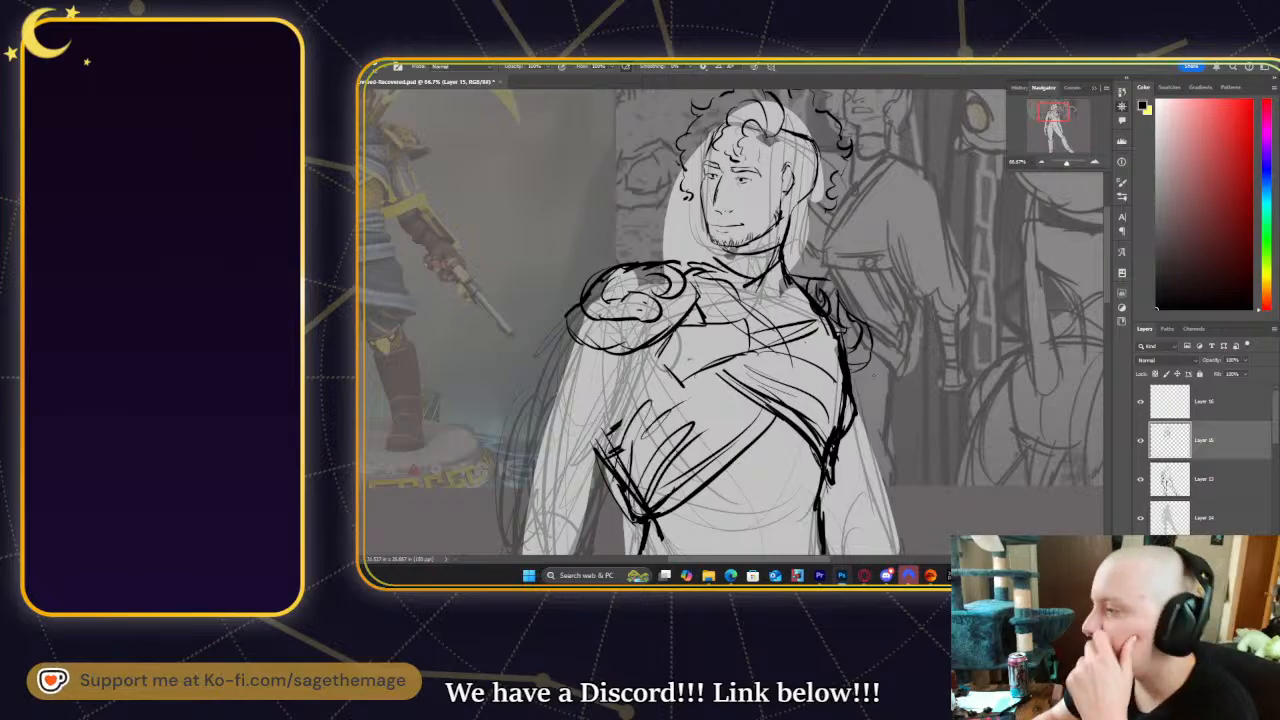
pyautogui.moveTo(865, 363)
pyautogui.mouseDown()
pyautogui.moveTo(957, 489)
pyautogui.moveTo(928, 519)
pyautogui.moveTo(827, 554)
pyautogui.mouseUp()
# - Trace the lower curved edge of the chest armour over the scythe reference figure
pyautogui.moveTo(1058, 117); pyautogui.dragTo(1046, 112)
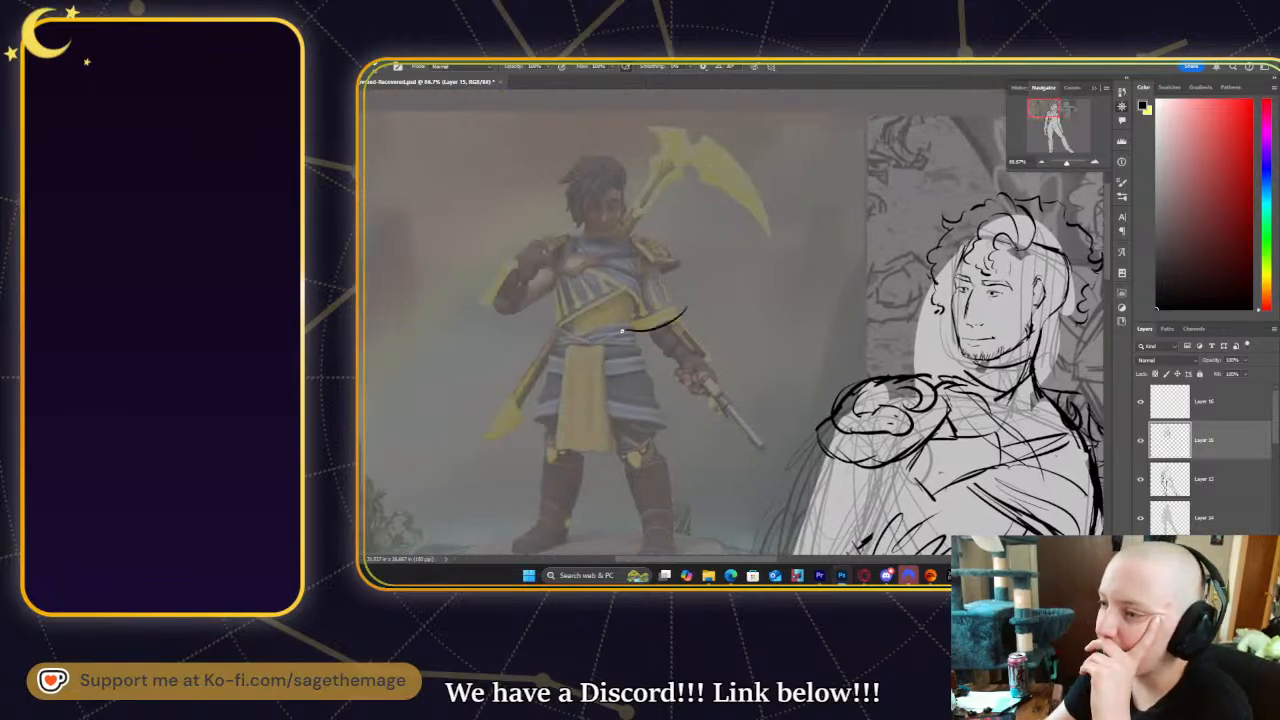
pyautogui.moveTo(592, 310); pyautogui.dragTo(624, 288)
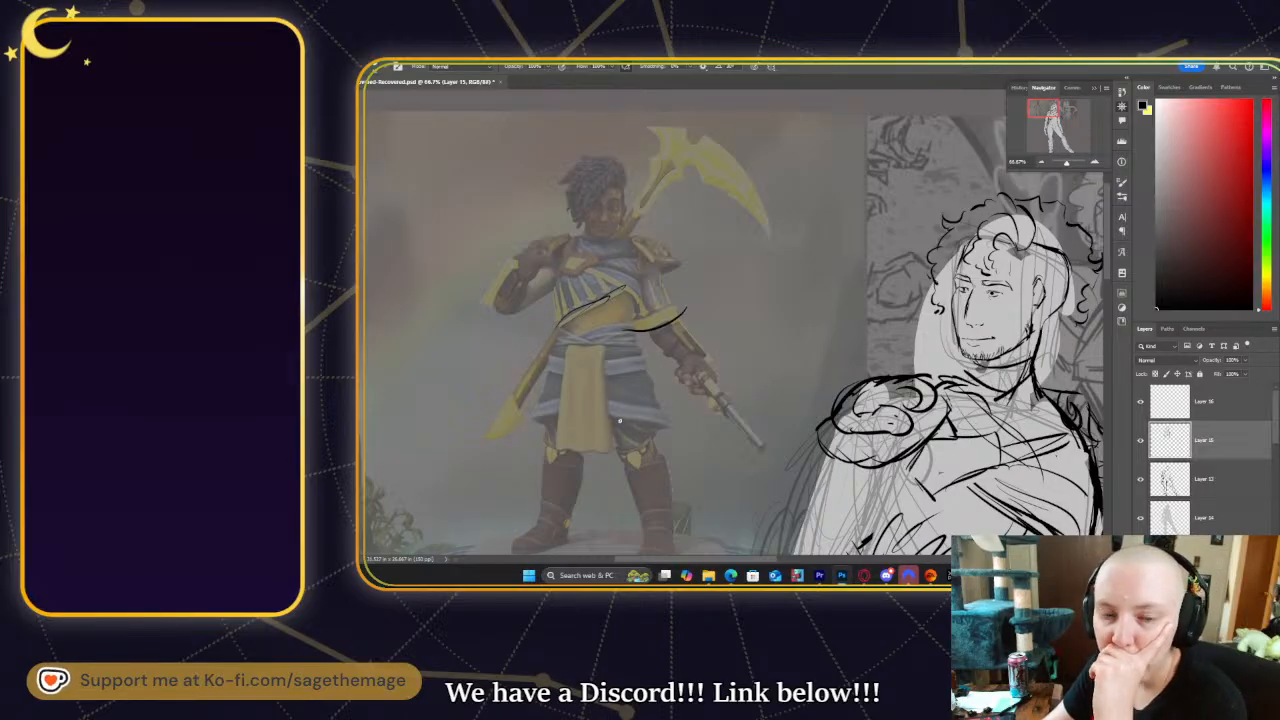
# - Undo the curve traced over the reference figure's chest armour and draw the inner forearm line of the bent arm on the sketch's right side
pyautogui.hotkey('ctrl', 'z')
pyautogui.moveTo(1037, 110); pyautogui.dragTo(1049, 121)
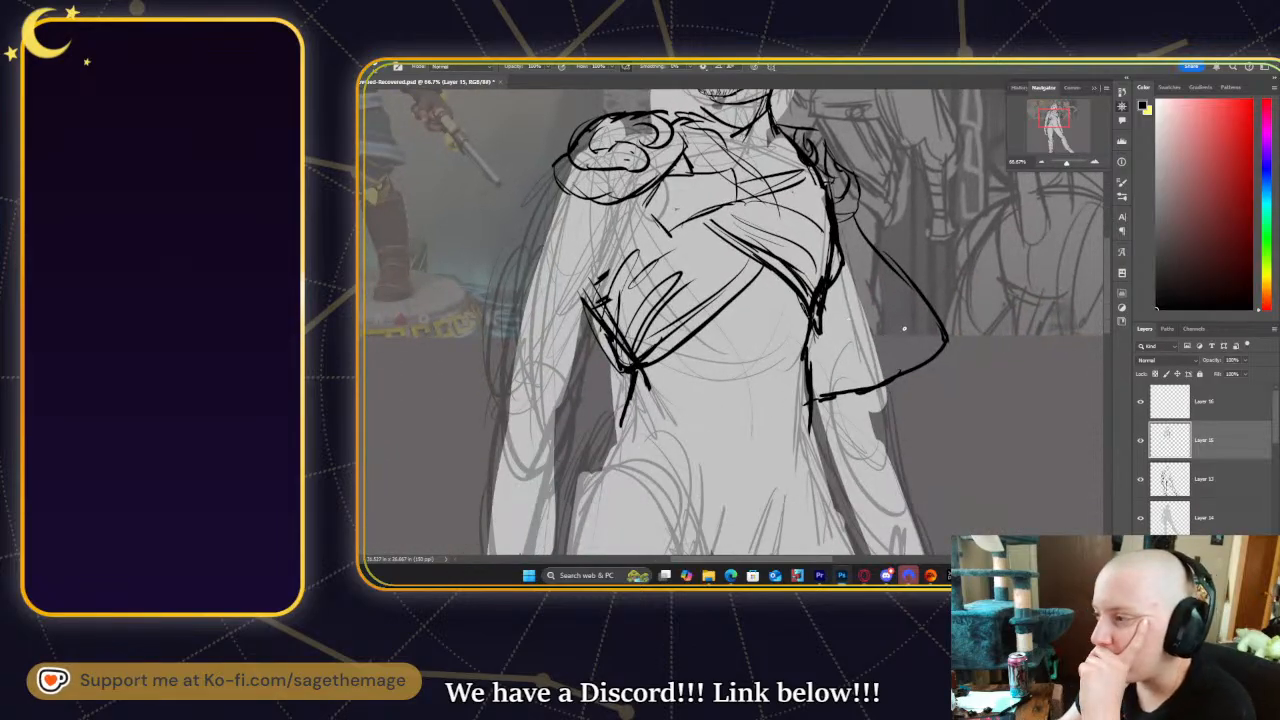
pyautogui.moveTo(936, 326); pyautogui.dragTo(842, 378)
pyautogui.moveTo(1071, 121)
pyautogui.mouseDown()
pyautogui.moveTo(1034, 104)
pyautogui.moveTo(1041, 123)
pyautogui.mouseUp()
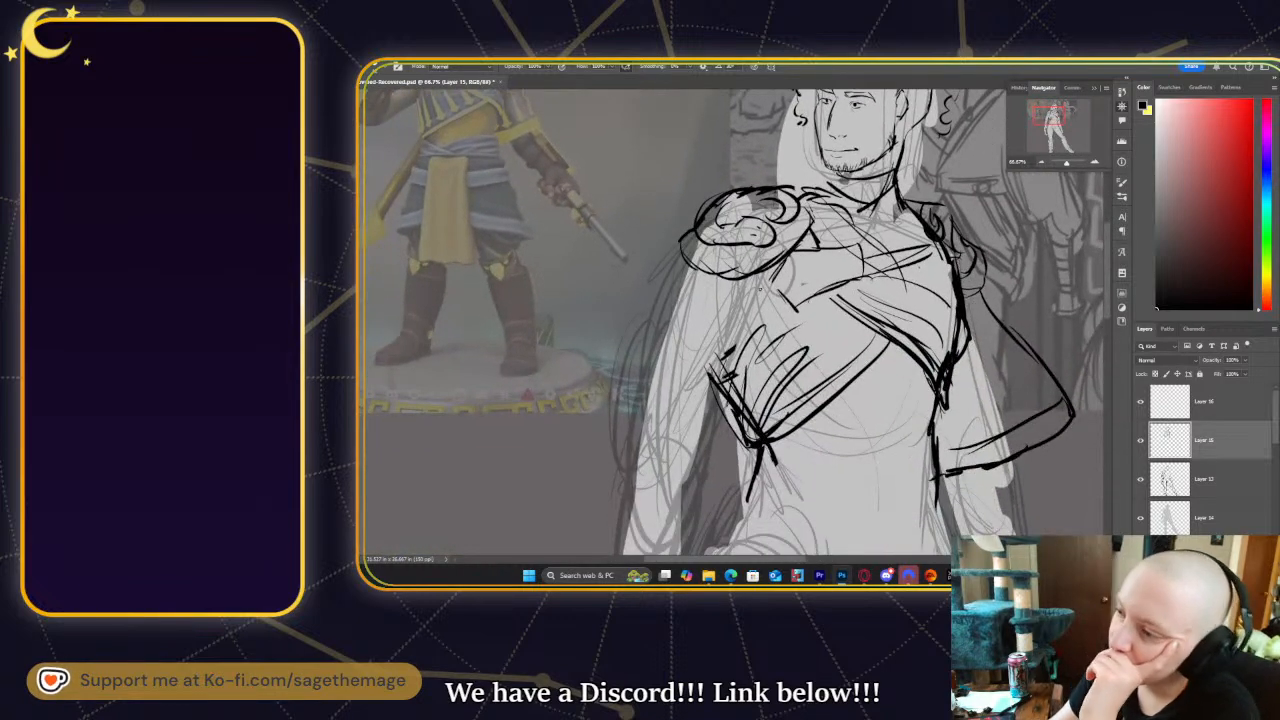
# - Draw the inner and outer edges of the left upper arm, from beneath the shoulder guard down toward the elbow
pyautogui.moveTo(777, 262); pyautogui.dragTo(723, 371)
pyautogui.moveTo(756, 316); pyautogui.dragTo(716, 416)
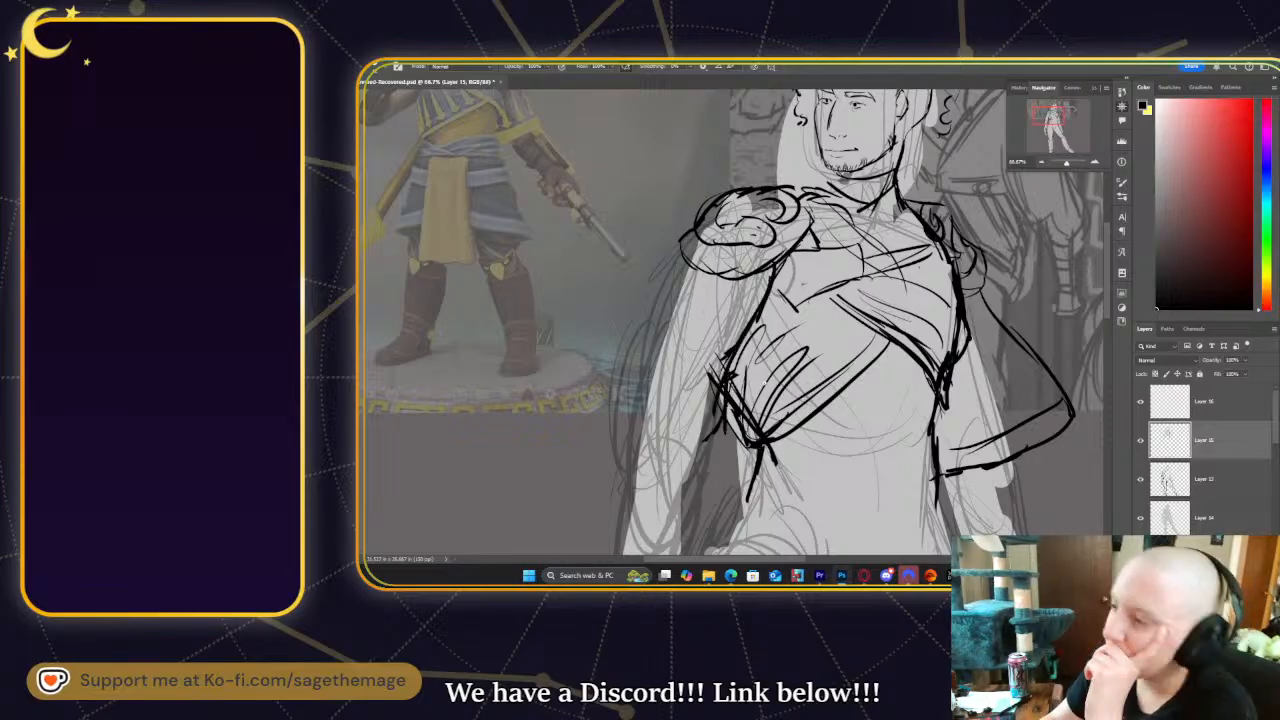
pyautogui.moveTo(682, 255); pyautogui.dragTo(642, 388)
pyautogui.moveTo(662, 305); pyautogui.dragTo(648, 405)
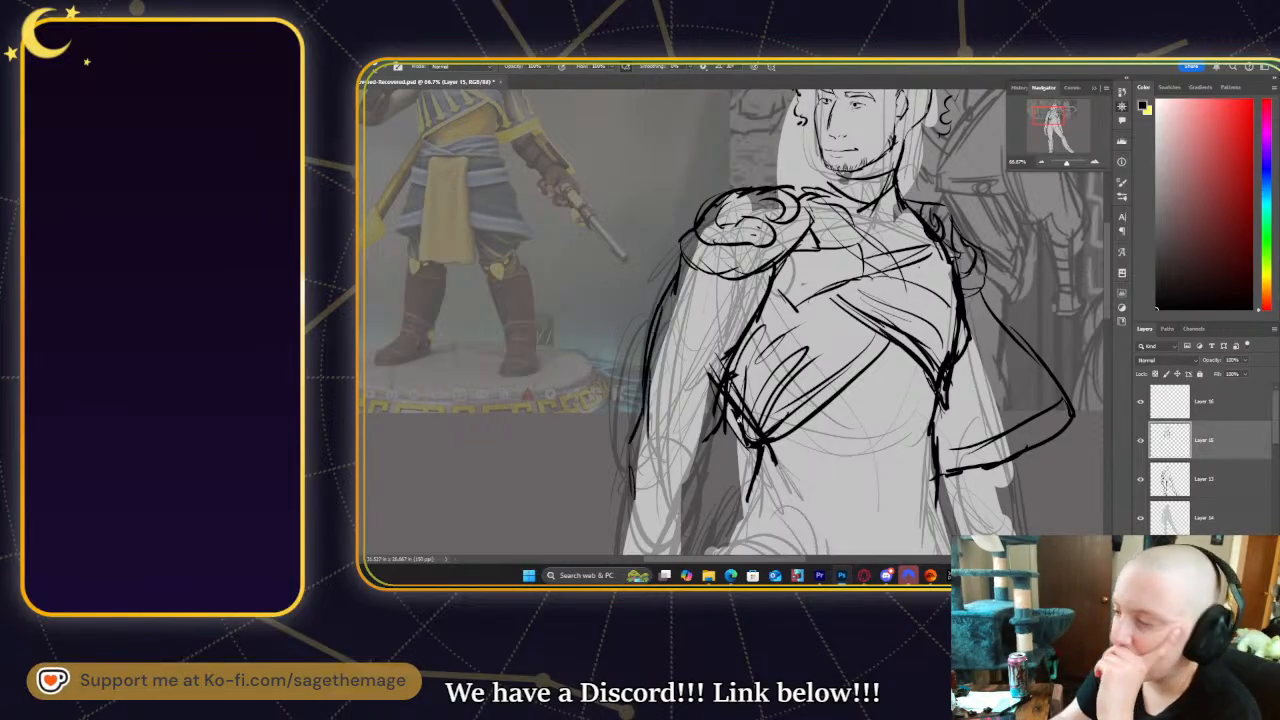
pyautogui.moveTo(1062, 115); pyautogui.dragTo(1030, 143)
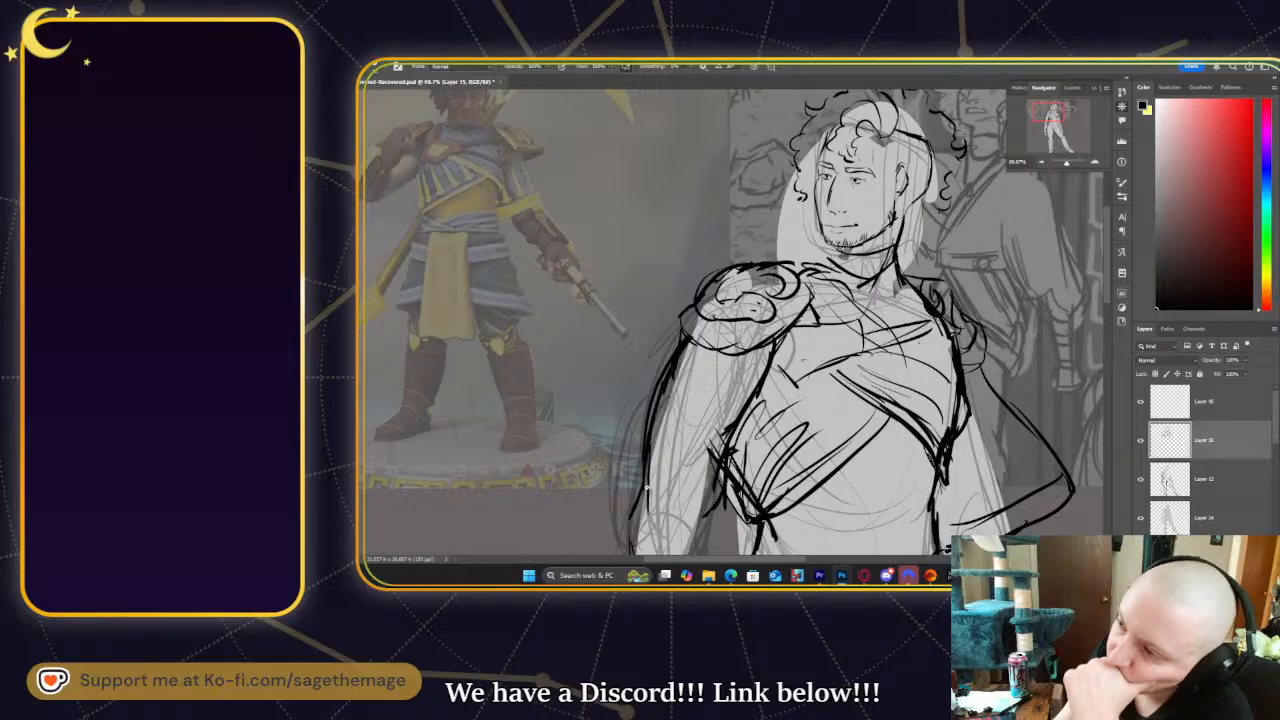
pyautogui.press('e')
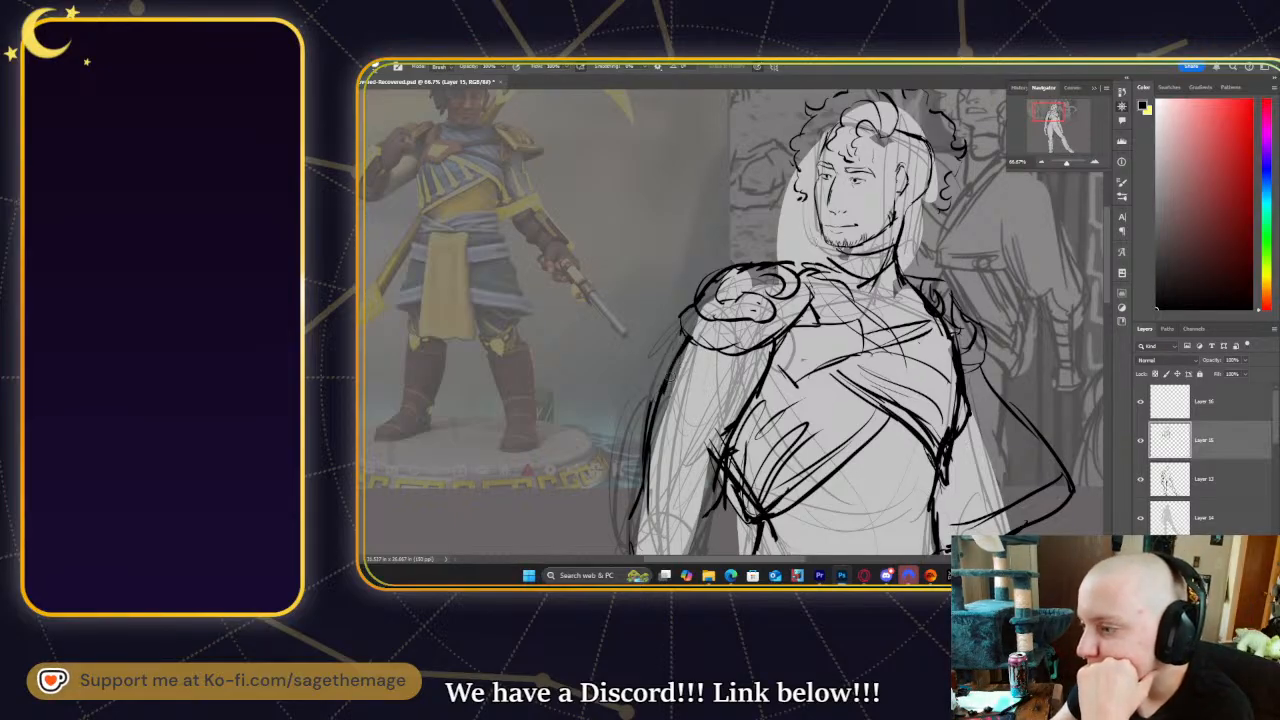
pyautogui.moveTo(644, 441); pyautogui.dragTo(645, 484)
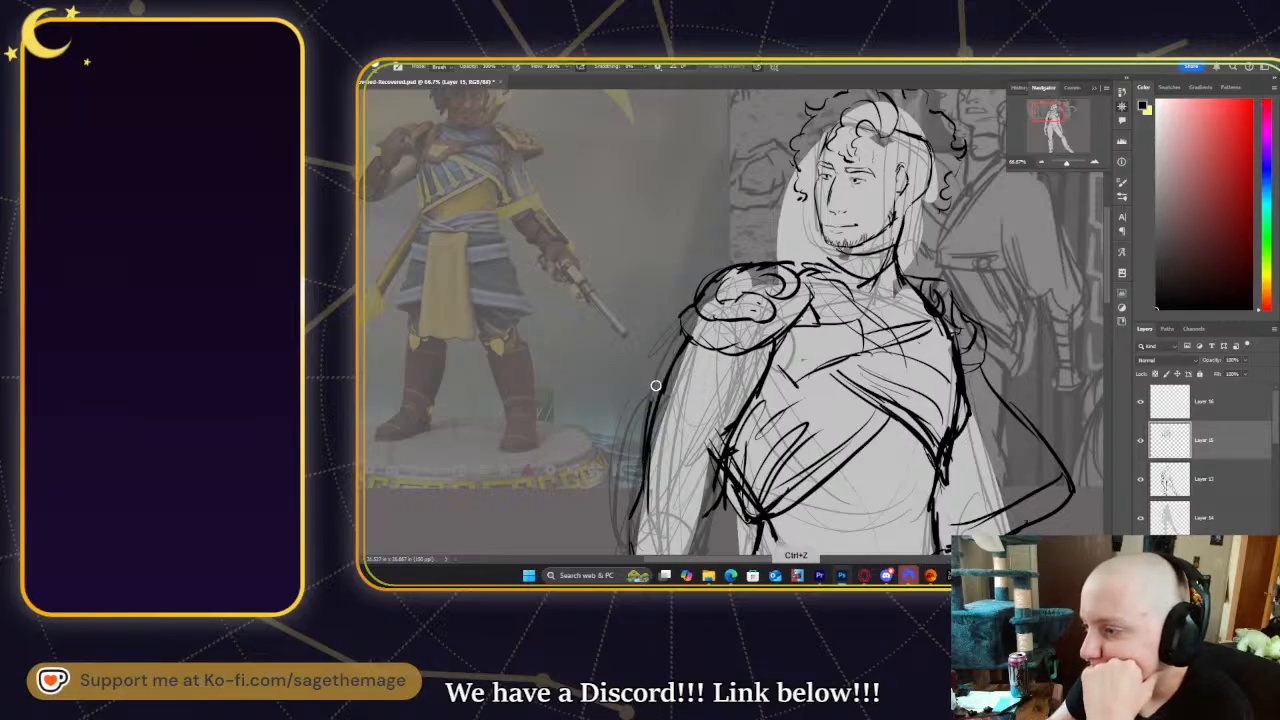
pyautogui.press('b')
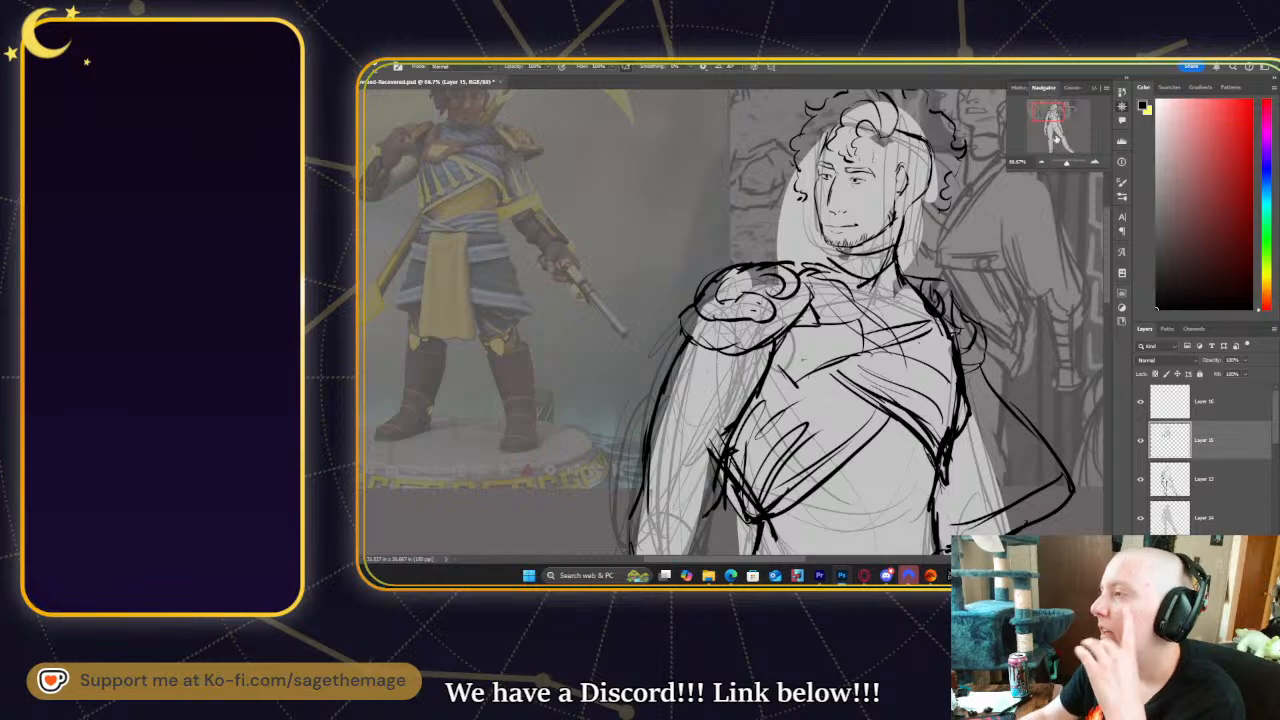
# - Draw a nearly horizontal lower hem across the torso beneath the chest piece, joining its left point to the right side
pyautogui.moveTo(1063, 121); pyautogui.dragTo(1081, 130)
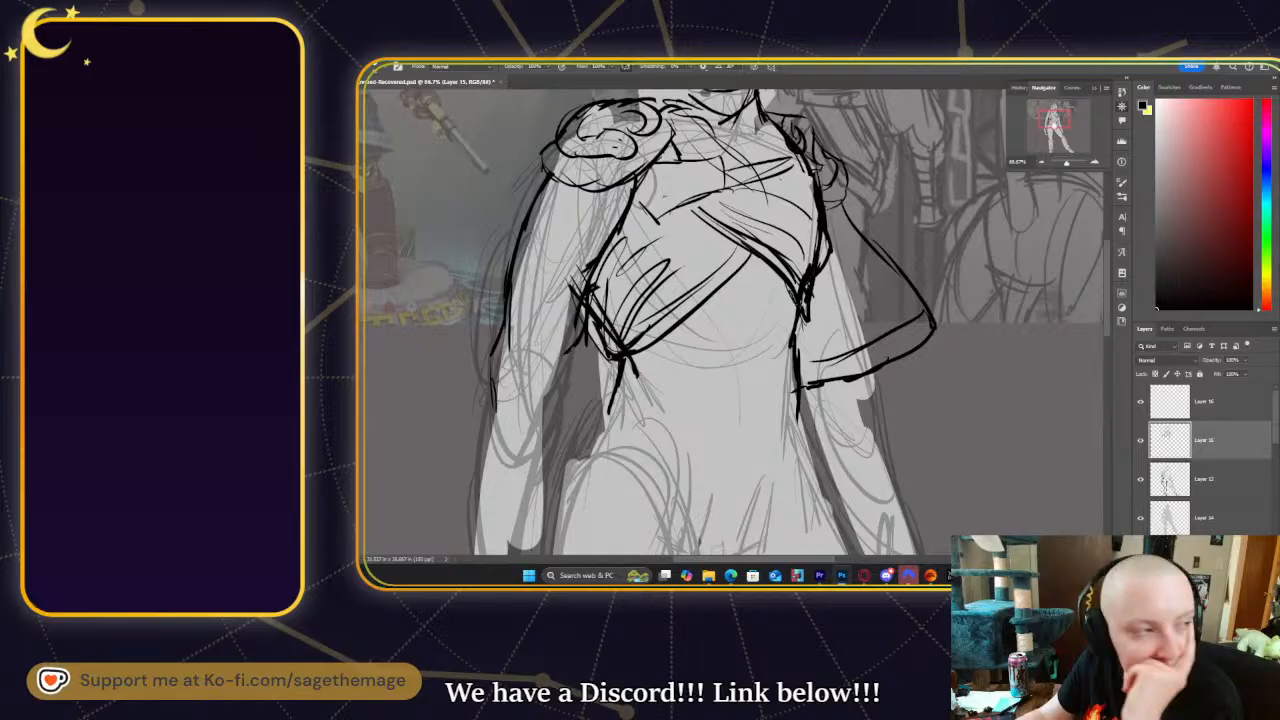
pyautogui.moveTo(1055, 125); pyautogui.dragTo(1059, 131)
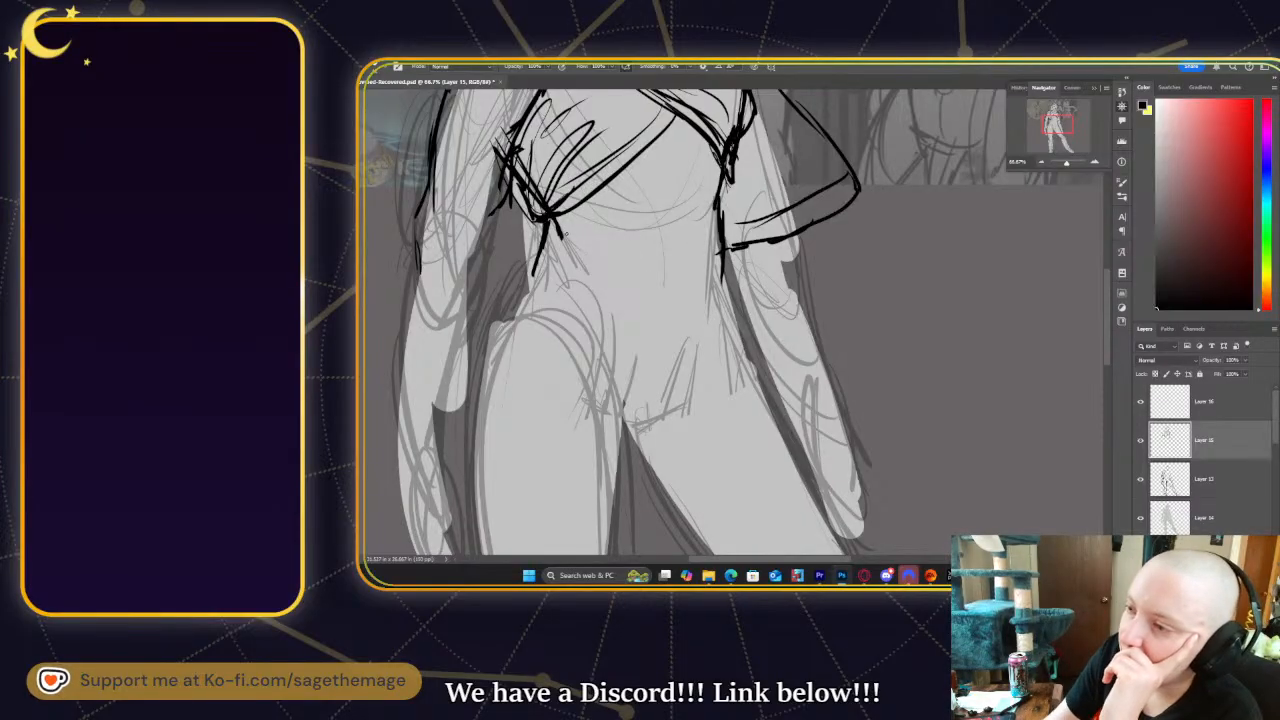
pyautogui.moveTo(560, 233); pyautogui.dragTo(712, 211)
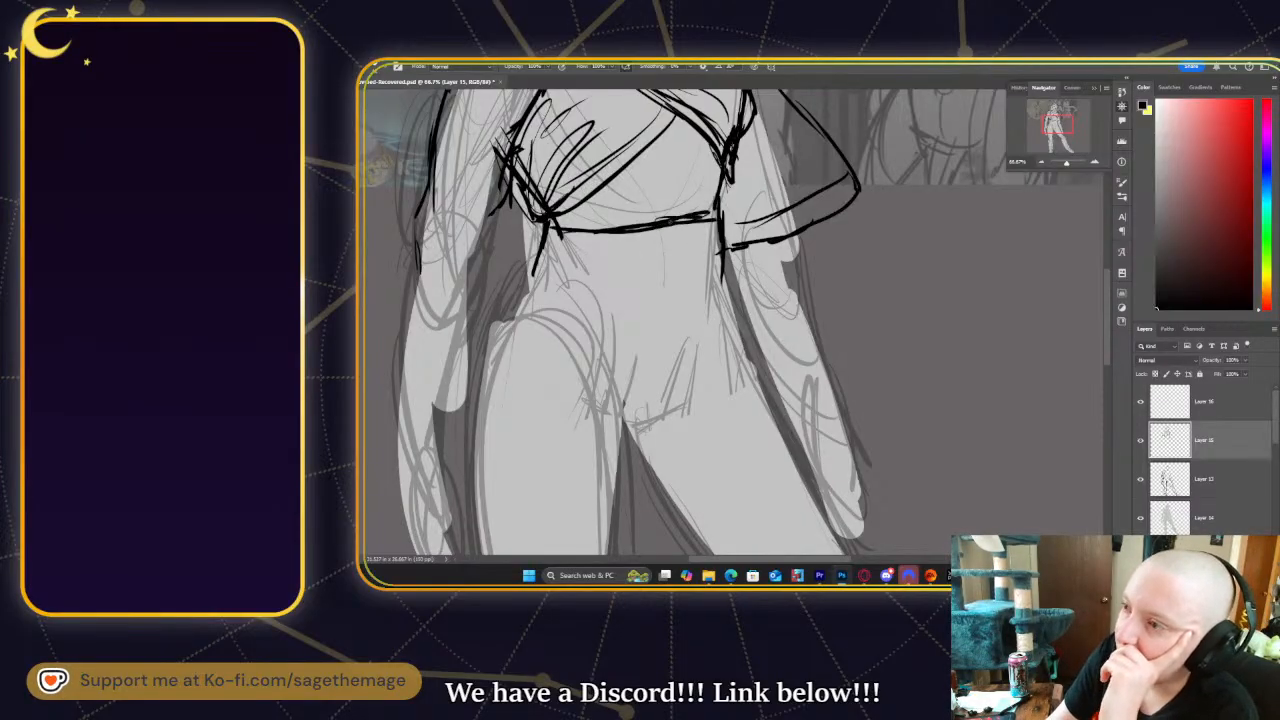
pyautogui.moveTo(1057, 124); pyautogui.dragTo(1041, 111)
pyautogui.moveTo(635, 195)
pyautogui.mouseDown()
pyautogui.moveTo(665, 201)
pyautogui.moveTo(585, 235)
pyautogui.moveTo(630, 215)
pyautogui.mouseUp()
pyautogui.hotkey('ctrl', 'z')
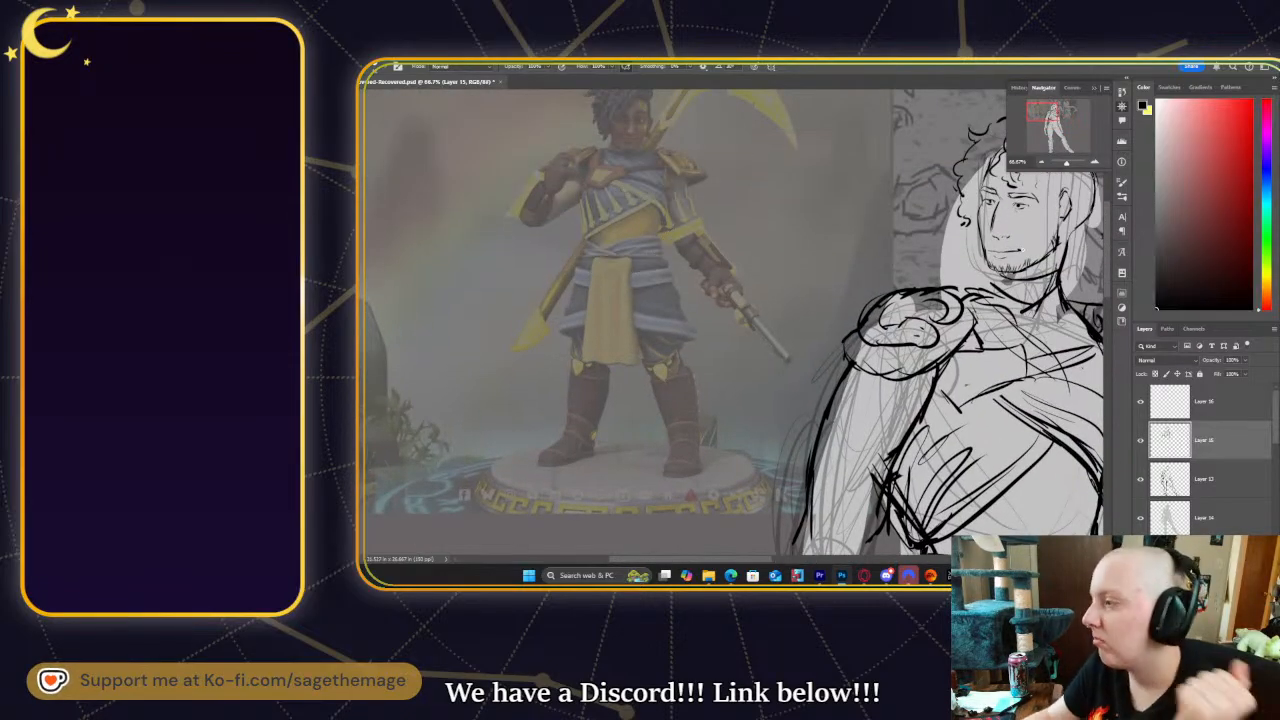
# - Draw a narrow waist wrap below the chest hem, with crossing fold lines and a lower edge across the waist
pyautogui.moveTo(1042, 112); pyautogui.dragTo(1045, 114)
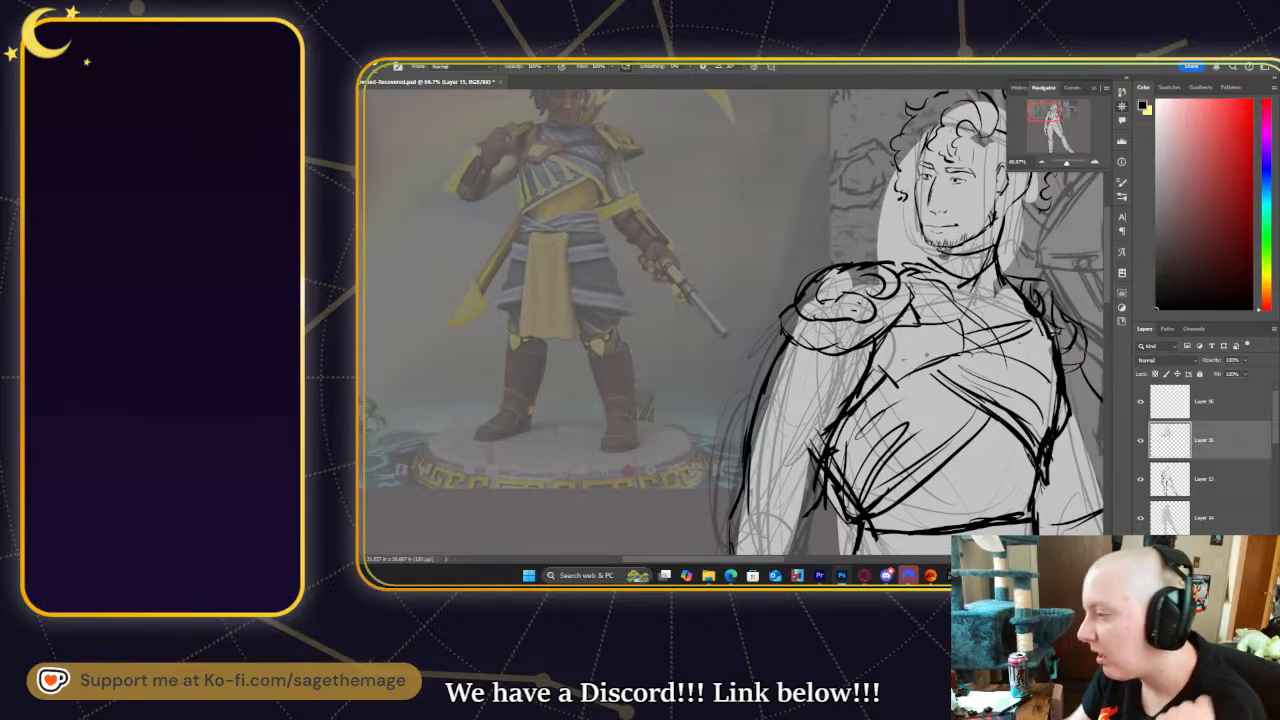
pyautogui.moveTo(1052, 114); pyautogui.dragTo(1056, 130)
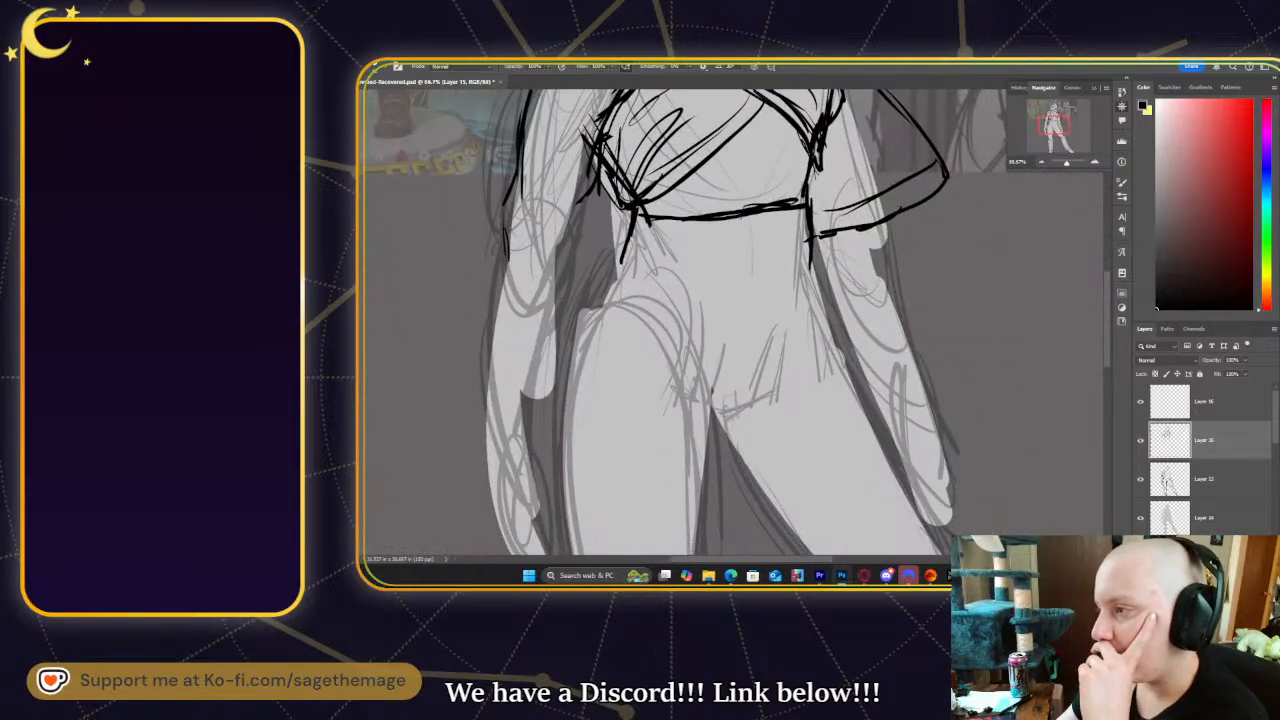
pyautogui.click(1042, 163)
pyautogui.moveTo(1061, 133); pyautogui.dragTo(1061, 130)
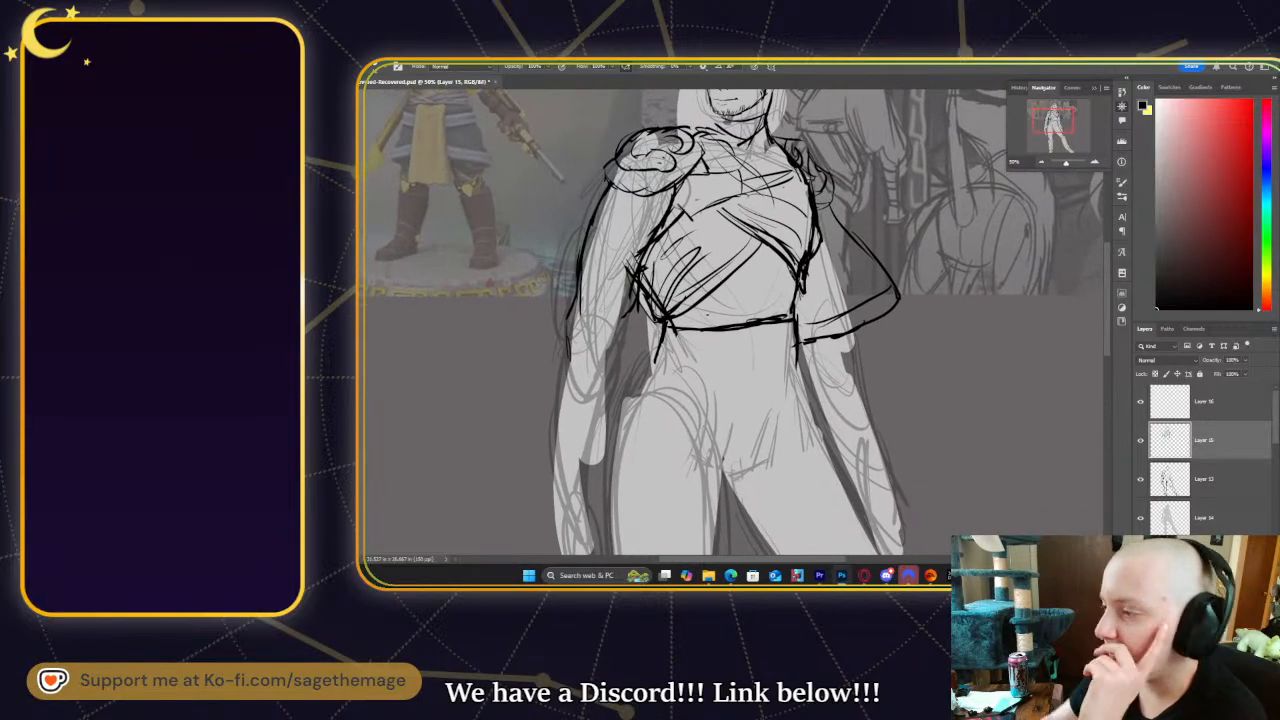
pyautogui.moveTo(735, 334)
pyautogui.mouseDown()
pyautogui.moveTo(793, 356)
pyautogui.moveTo(719, 352)
pyautogui.mouseUp()
pyautogui.moveTo(672, 342)
pyautogui.mouseDown()
pyautogui.moveTo(790, 350)
pyautogui.moveTo(652, 357)
pyautogui.mouseUp()
pyautogui.moveTo(660, 353); pyautogui.dragTo(708, 359)
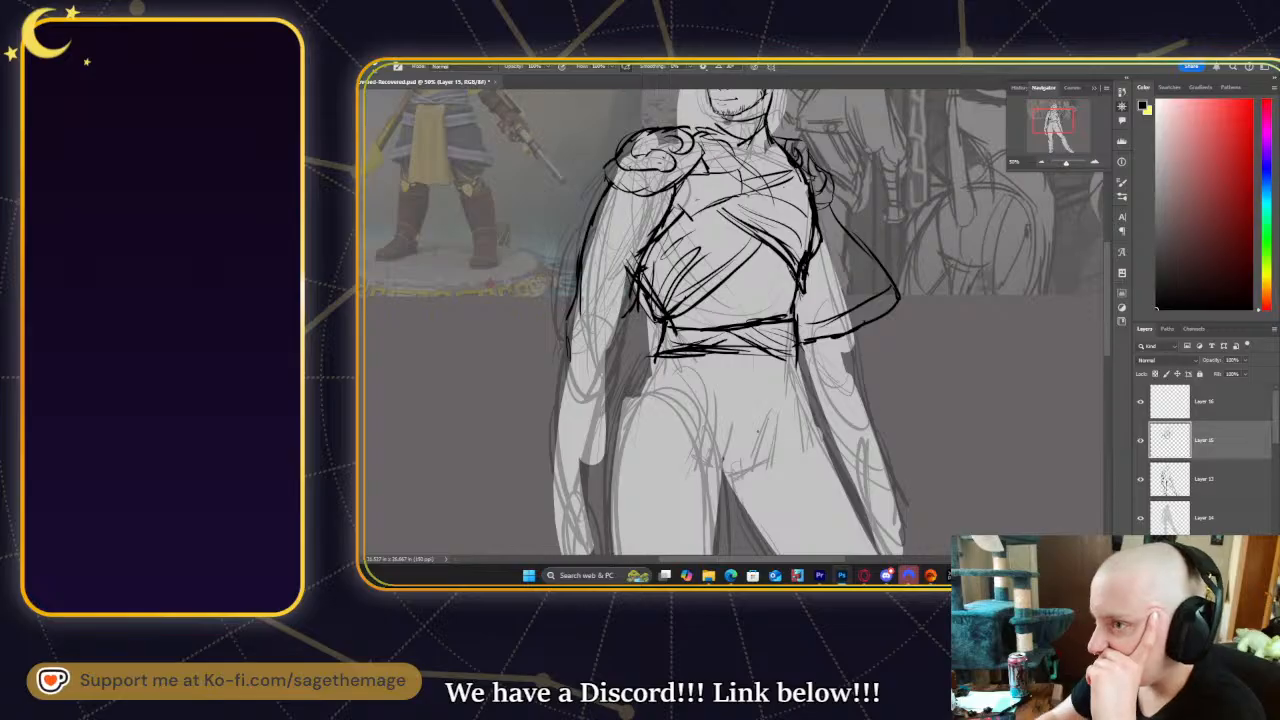
# - Draw a long cloth panel hanging from the waist wrap between the legs, with both sides, a bottom hem and light vertical folds
pyautogui.moveTo(793, 362); pyautogui.dragTo(808, 495)
pyautogui.hotkey('ctrl', 'z')
pyautogui.moveTo(765, 421); pyautogui.dragTo(831, 213)
pyautogui.moveTo(851, 164)
pyautogui.mouseDown()
pyautogui.moveTo(855, 305)
pyautogui.moveTo(886, 380)
pyautogui.moveTo(890, 442)
pyautogui.moveTo(797, 443)
pyautogui.moveTo(767, 358)
pyautogui.mouseUp()
pyautogui.moveTo(773, 188)
pyautogui.mouseDown()
pyautogui.moveTo(764, 335)
pyautogui.moveTo(786, 450)
pyautogui.mouseUp()
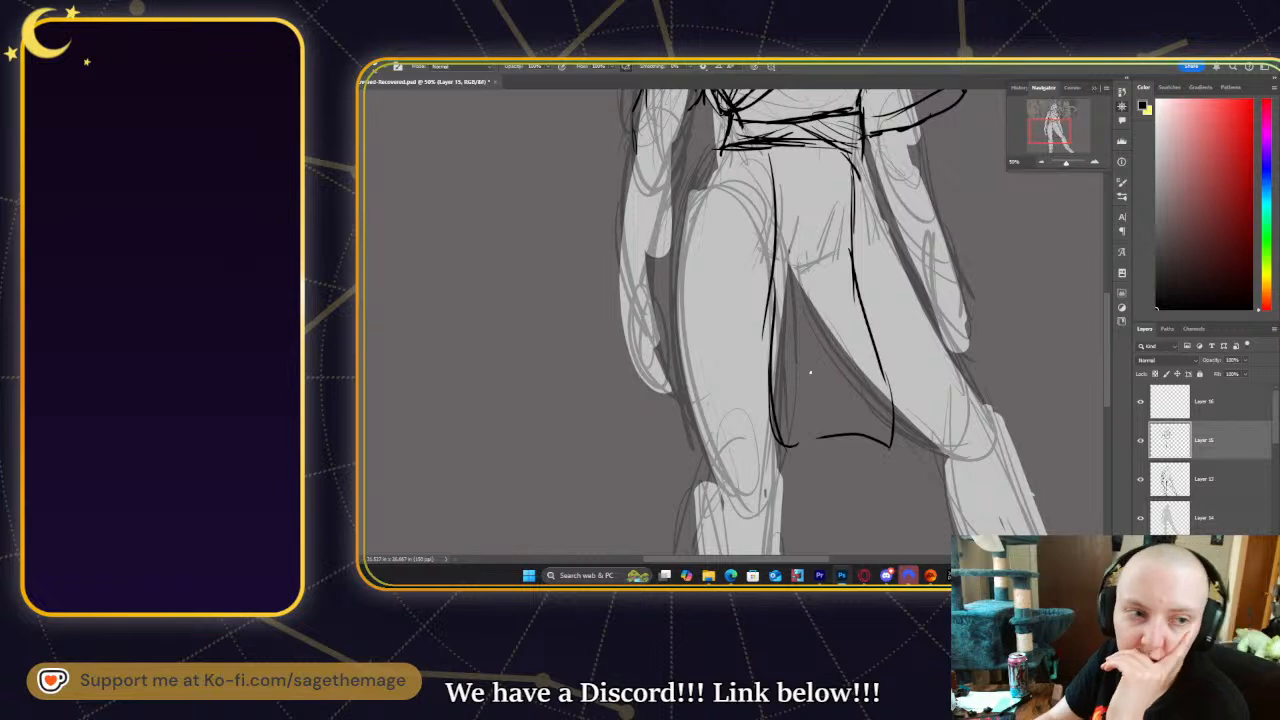
pyautogui.moveTo(813, 262); pyautogui.dragTo(807, 368)
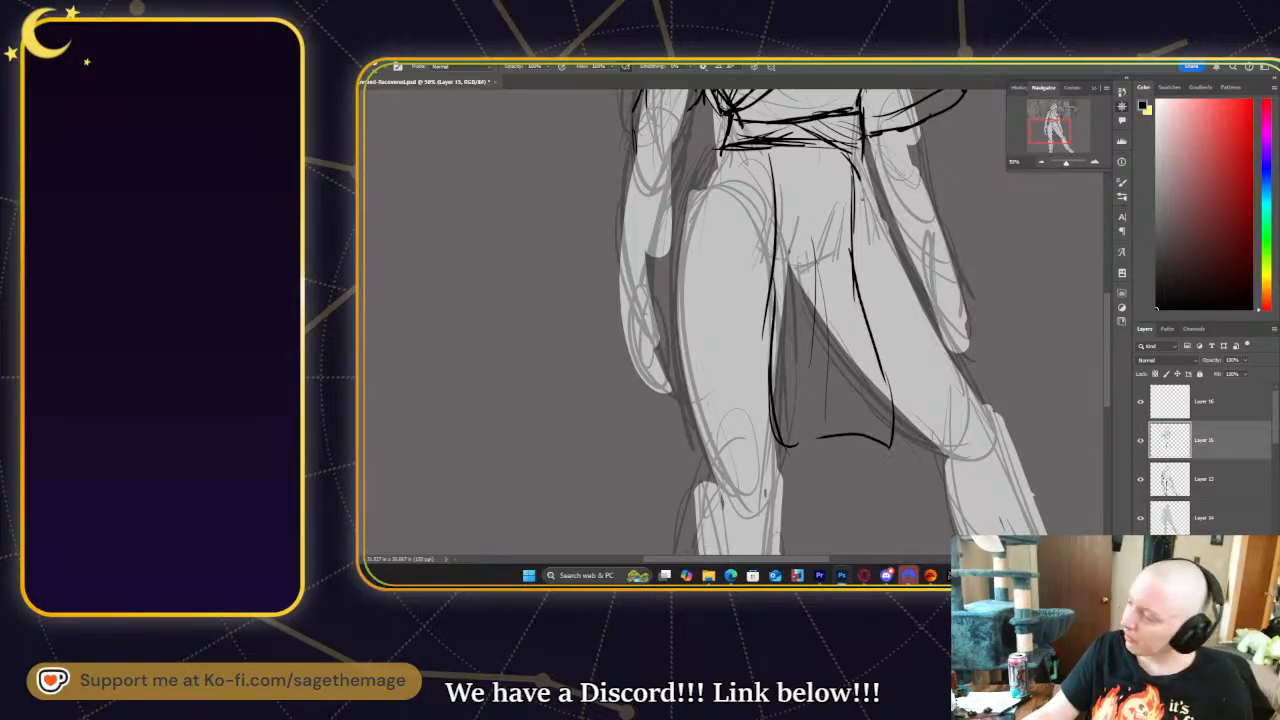
pyautogui.moveTo(1058, 127)
pyautogui.mouseDown()
pyautogui.moveTo(1063, 107)
pyautogui.moveTo(1062, 120)
pyautogui.mouseUp()
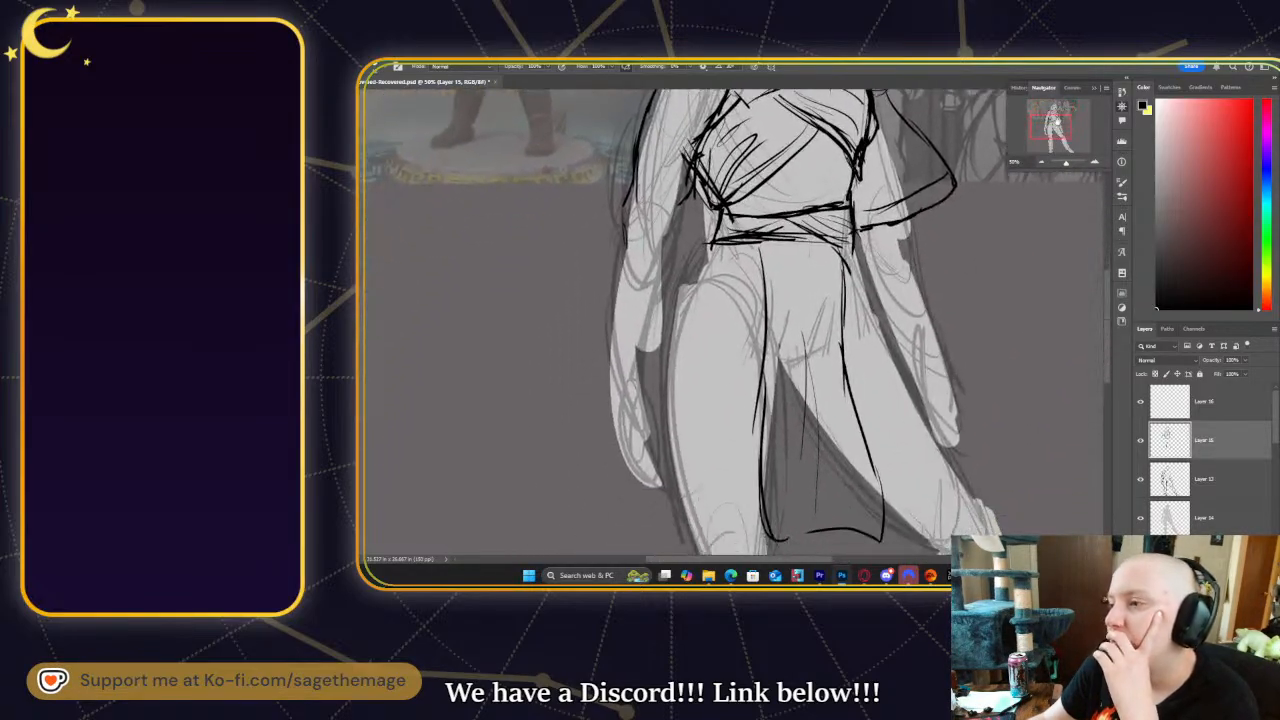
# - Sketch flared skirt side panels from the waist over both thighs, with curved hems running in to the central front panel
pyautogui.moveTo(708, 243)
pyautogui.mouseDown()
pyautogui.moveTo(686, 257)
pyautogui.moveTo(645, 365)
pyautogui.mouseUp()
pyautogui.moveTo(680, 286)
pyautogui.mouseDown()
pyautogui.moveTo(594, 462)
pyautogui.moveTo(584, 552)
pyautogui.mouseUp()
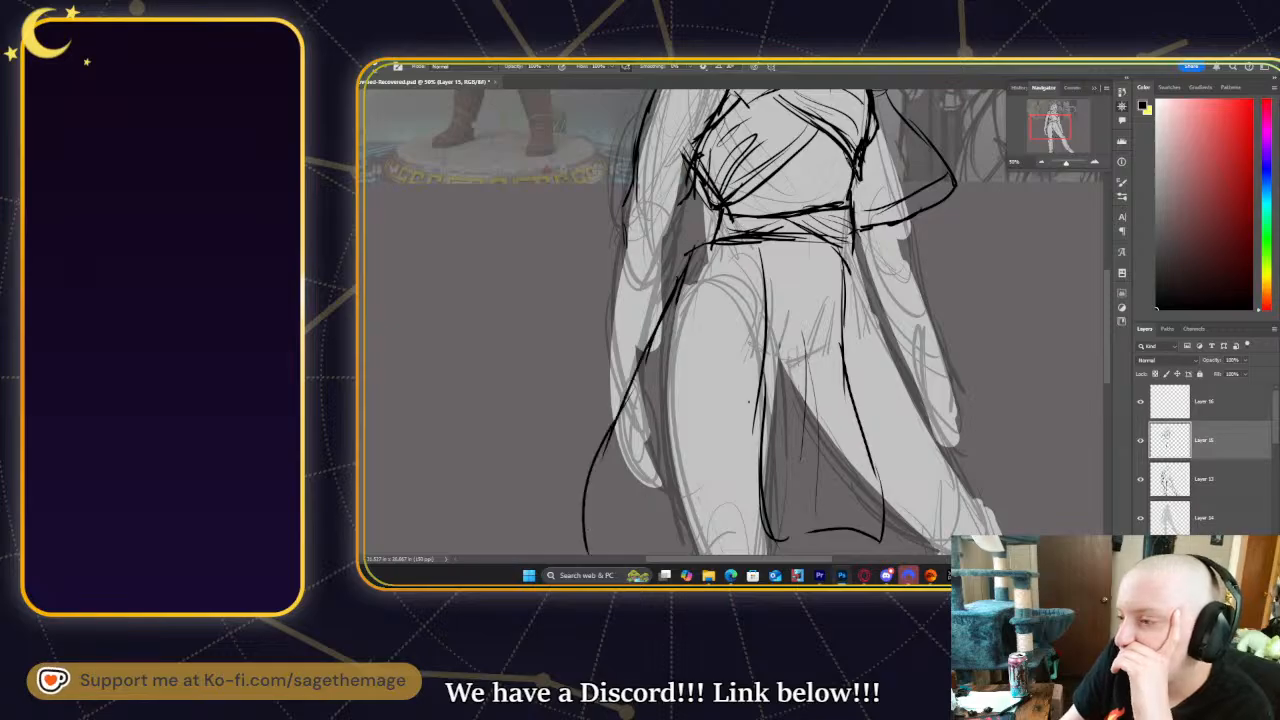
pyautogui.moveTo(760, 438); pyautogui.dragTo(669, 536)
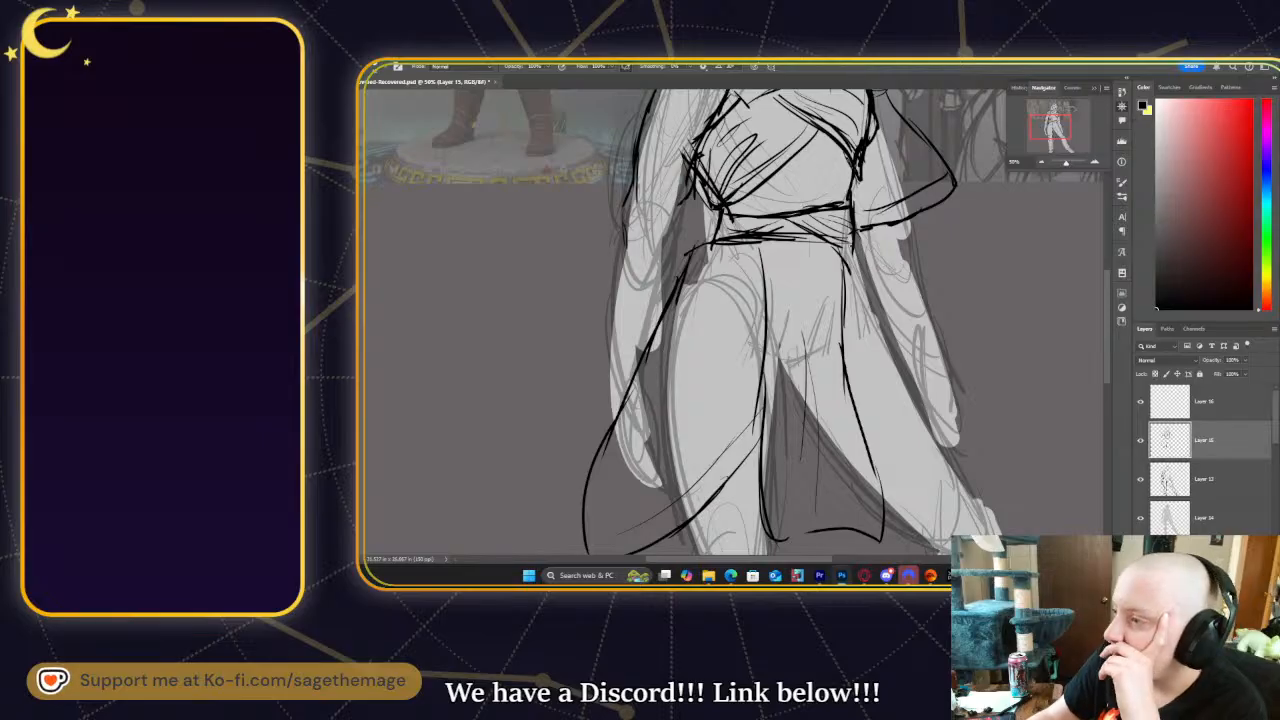
pyautogui.moveTo(876, 292)
pyautogui.mouseDown()
pyautogui.moveTo(1000, 480)
pyautogui.moveTo(1010, 520)
pyautogui.moveTo(996, 530)
pyautogui.mouseUp()
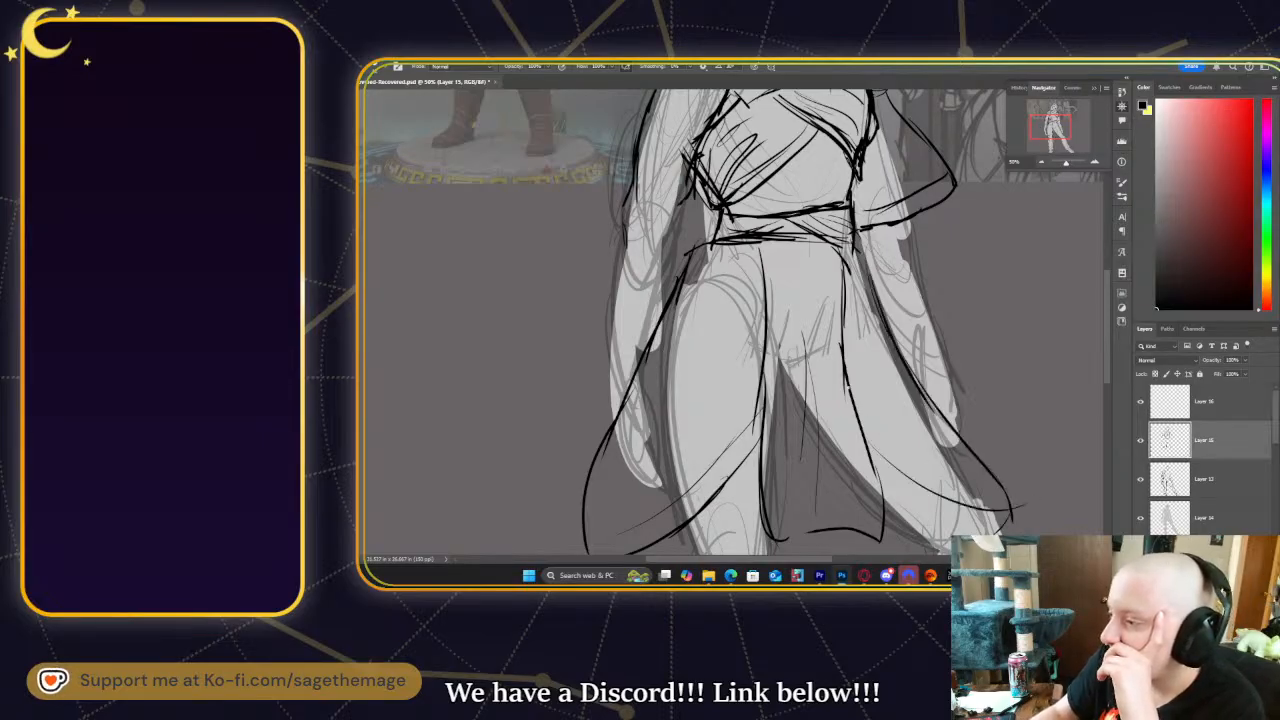
# - Erase the widely flared skirt panel outline and its hem over the left-hand thigh
pyautogui.moveTo(1045, 132)
pyautogui.mouseDown()
pyautogui.moveTo(1040, 96)
pyautogui.moveTo(1044, 131)
pyautogui.mouseUp()
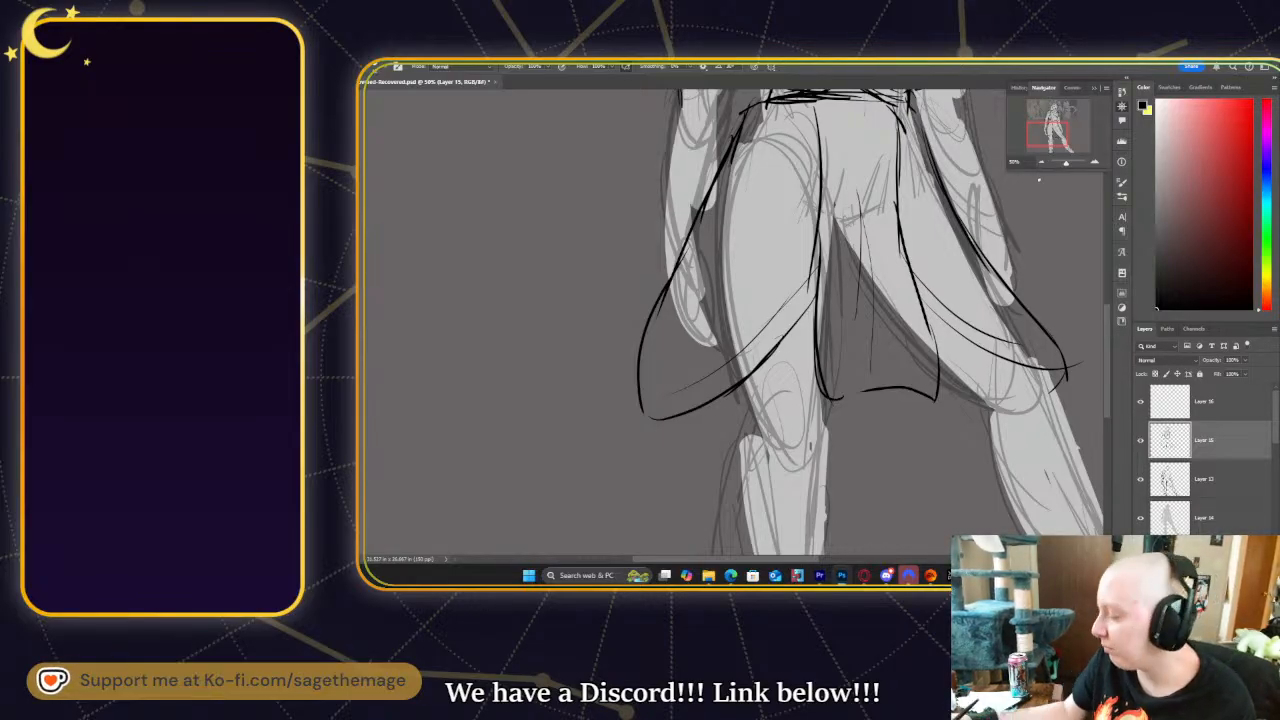
pyautogui.press('e')
pyautogui.moveTo(726, 158); pyautogui.dragTo(707, 201)
pyautogui.click(380, 67)
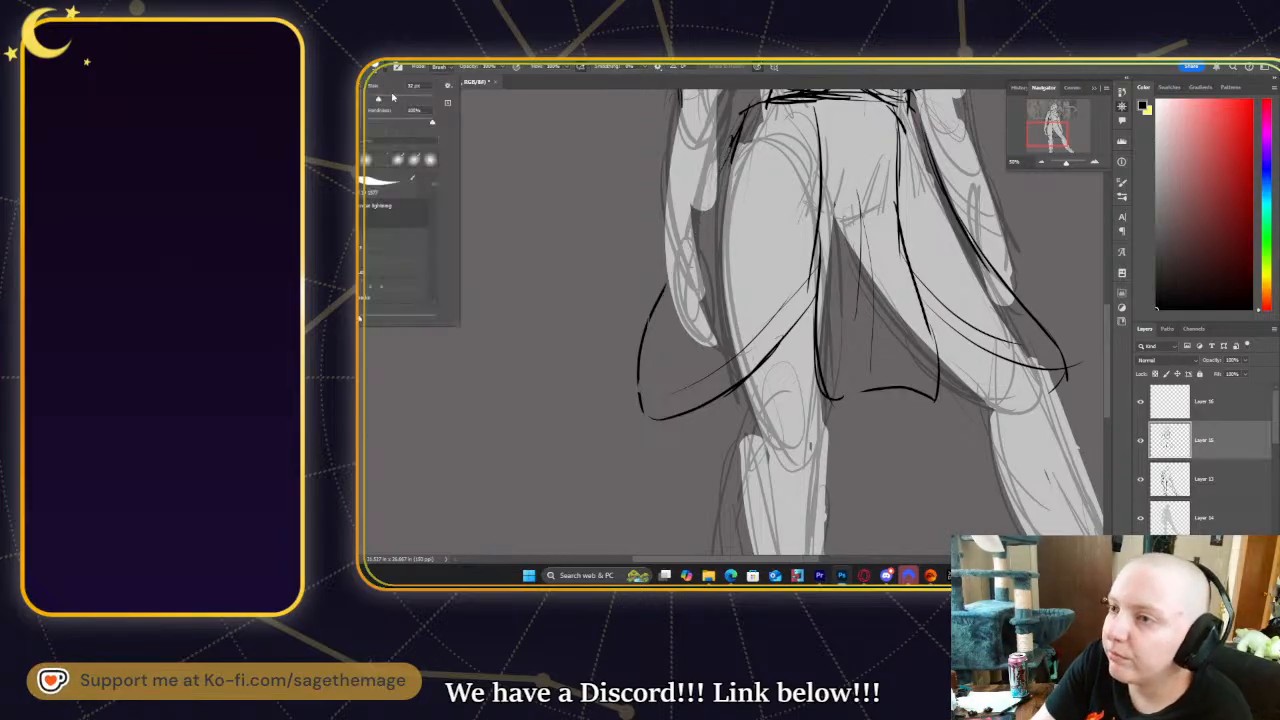
pyautogui.moveTo(670, 279)
pyautogui.mouseDown()
pyautogui.moveTo(646, 361)
pyautogui.moveTo(663, 308)
pyautogui.moveTo(706, 370)
pyautogui.moveTo(736, 368)
pyautogui.moveTo(784, 328)
pyautogui.mouseUp()
# - Redraw the left-hand skirt panel closer to the leg, with its hem curving up to the central front panel
pyautogui.press('b')
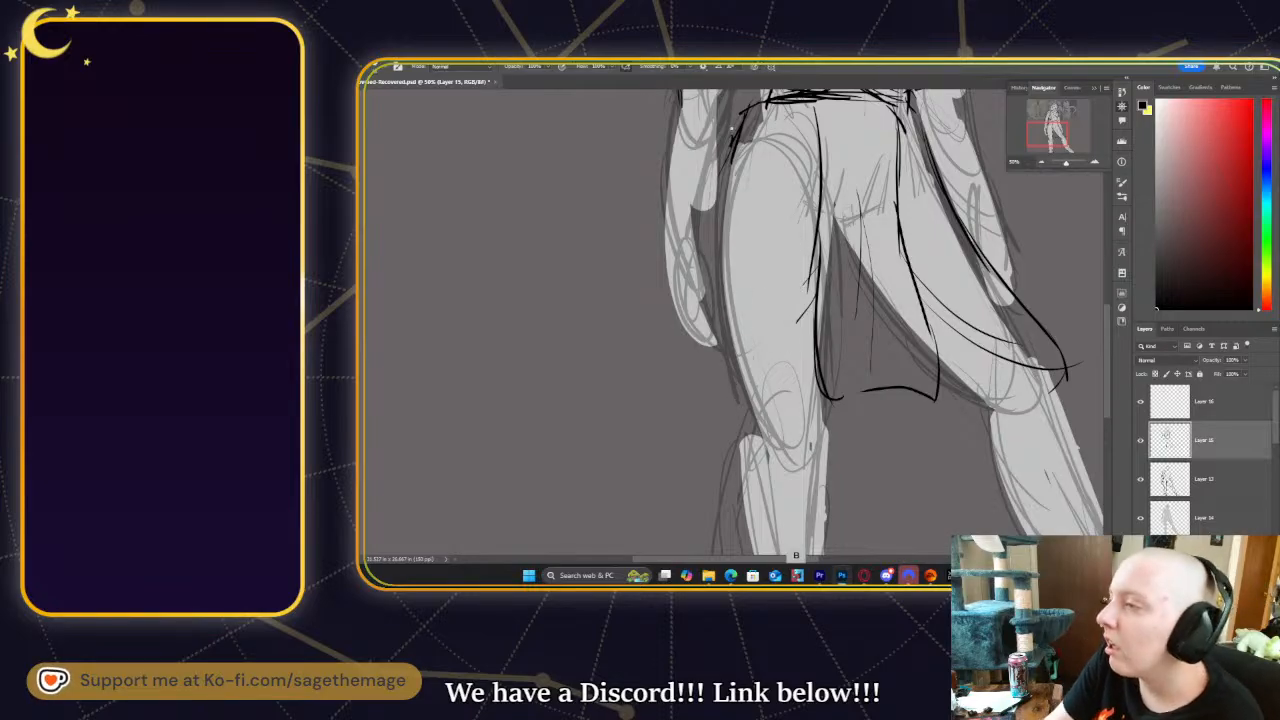
pyautogui.moveTo(736, 118); pyautogui.dragTo(698, 305)
pyautogui.moveTo(718, 212)
pyautogui.mouseDown()
pyautogui.moveTo(706, 356)
pyautogui.moveTo(718, 394)
pyautogui.mouseUp()
pyautogui.moveTo(806, 341); pyautogui.dragTo(815, 322)
pyautogui.moveTo(752, 376); pyautogui.dragTo(816, 300)
# - Sketch the outer contour of the right-hand forearm from below the sleeve to the hand
pyautogui.moveTo(1051, 118); pyautogui.dragTo(1052, 120)
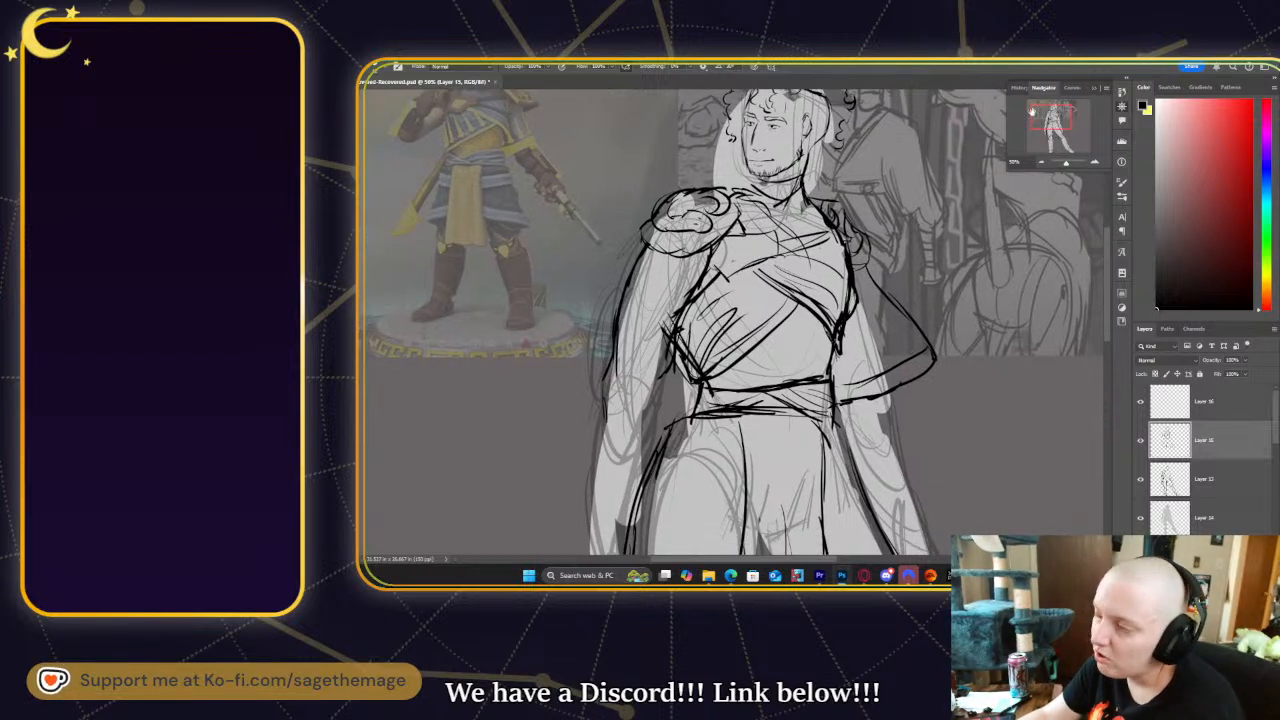
pyautogui.moveTo(1048, 114)
pyautogui.mouseDown()
pyautogui.moveTo(1050, 126)
pyautogui.moveTo(1027, 123)
pyautogui.mouseUp()
pyautogui.moveTo(862, 229); pyautogui.dragTo(902, 368)
pyautogui.moveTo(886, 294); pyautogui.dragTo(920, 404)
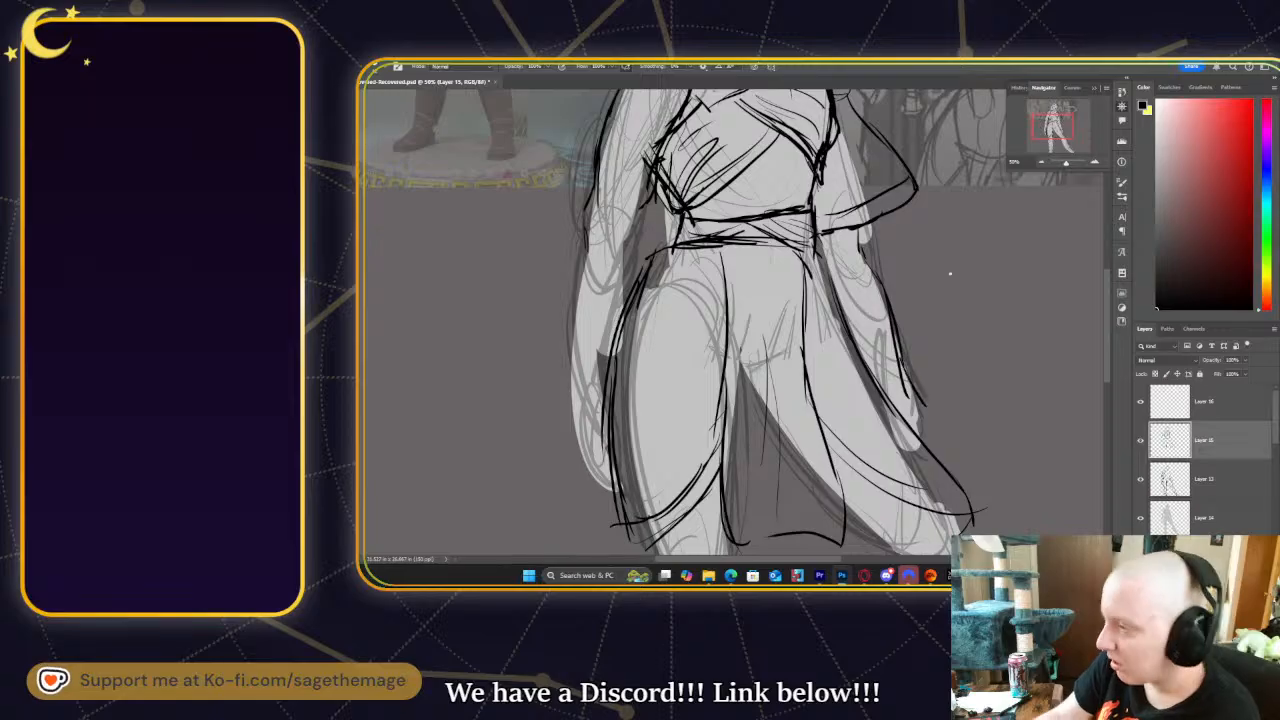
# - Hide the reference images and the rough body sketch layer, leaving the clothing lines over the grey silhouette
pyautogui.moveTo(1063, 123); pyautogui.dragTo(1062, 109)
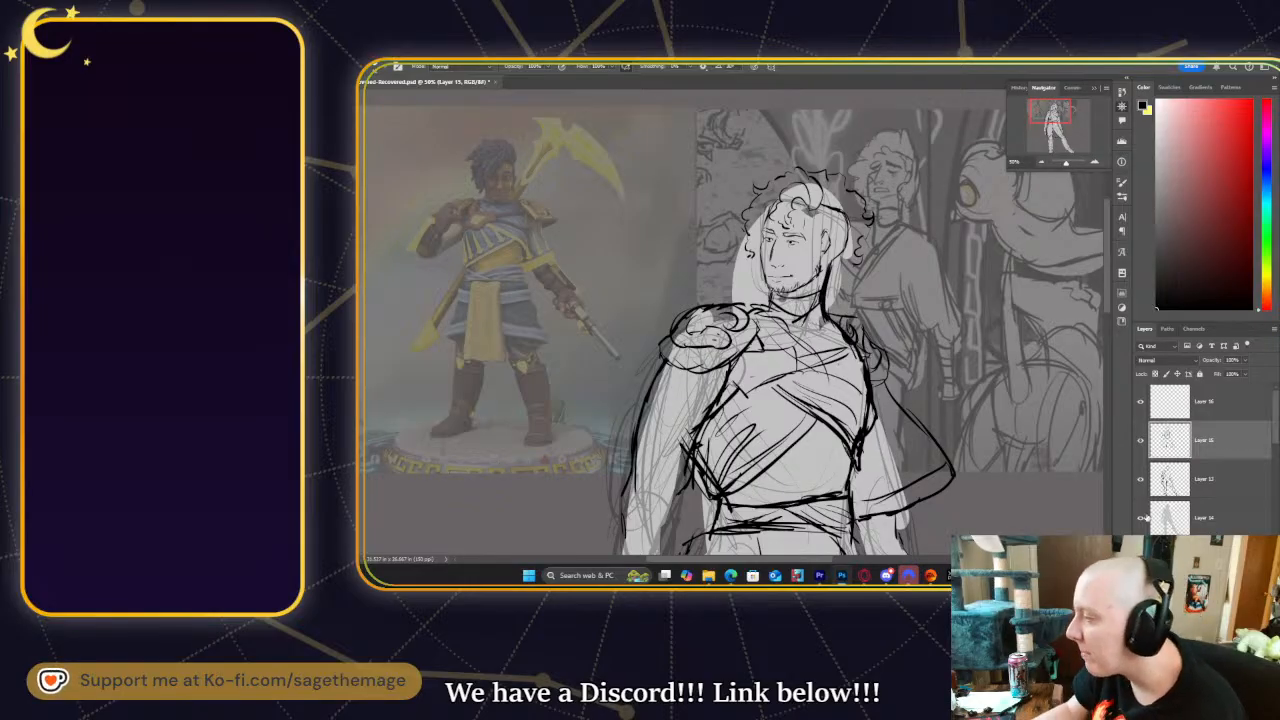
pyautogui.click(1140, 551)
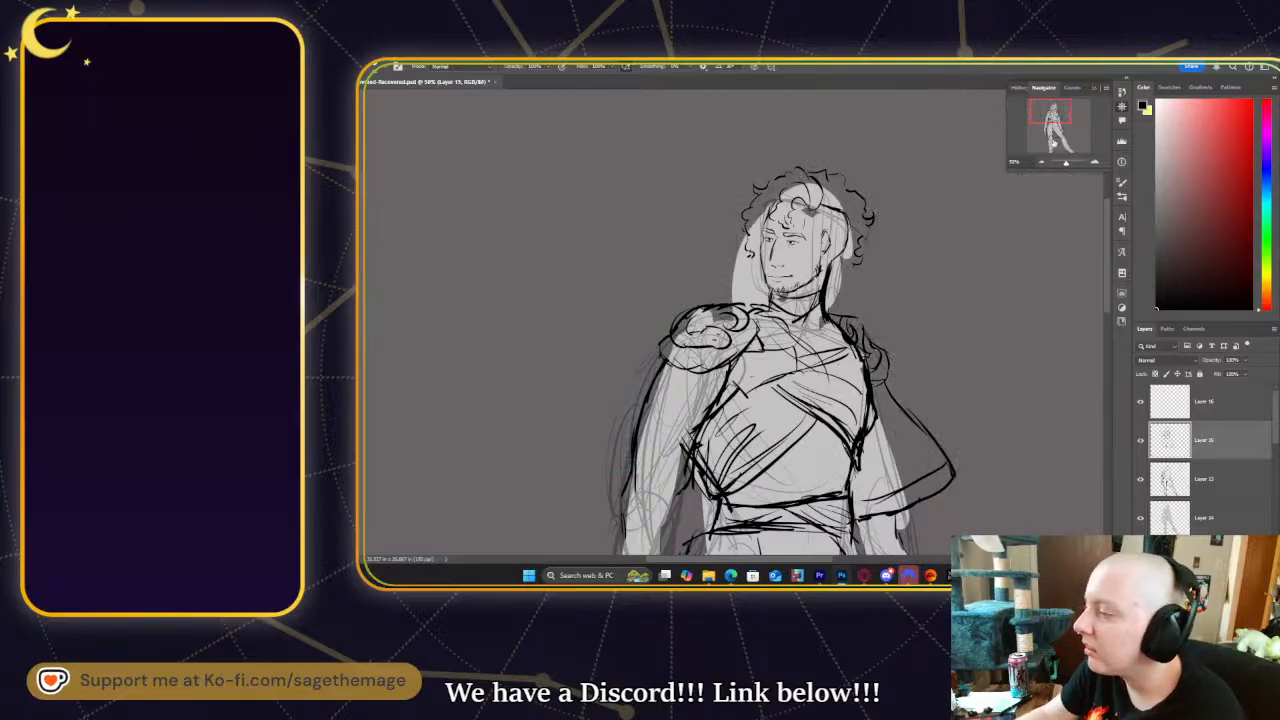
pyautogui.click(1140, 481)
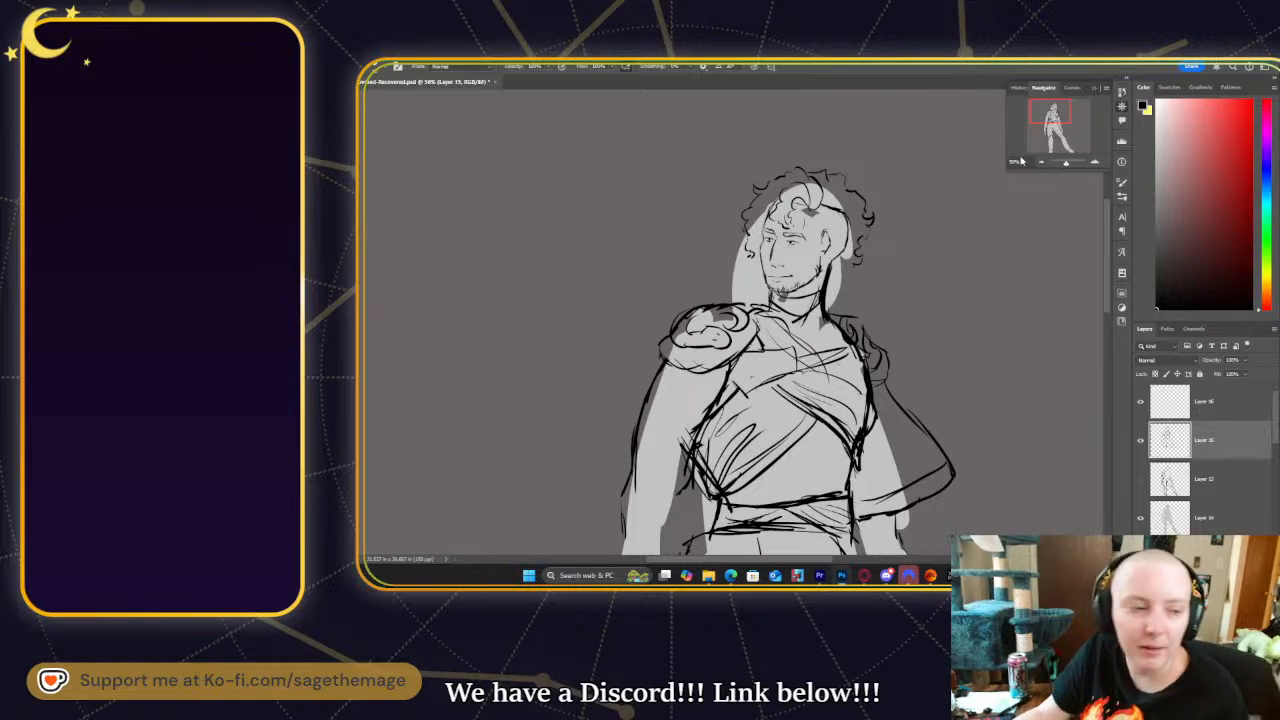
# - Sketch fitted sleeve lines along both sides of the left-hand forearm and close them with a cuff at the wrist
pyautogui.moveTo(1054, 112); pyautogui.dragTo(1058, 131)
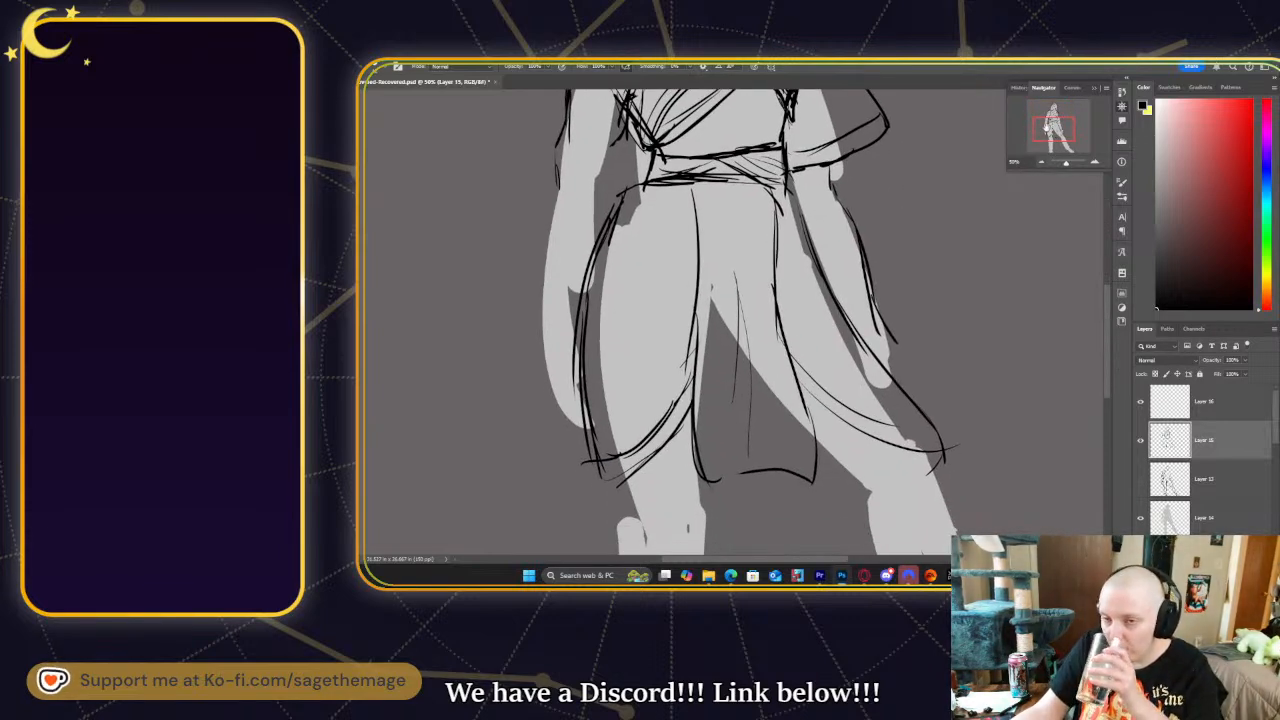
pyautogui.moveTo(1048, 121)
pyautogui.mouseDown()
pyautogui.moveTo(1051, 153)
pyautogui.moveTo(1054, 137)
pyautogui.mouseUp()
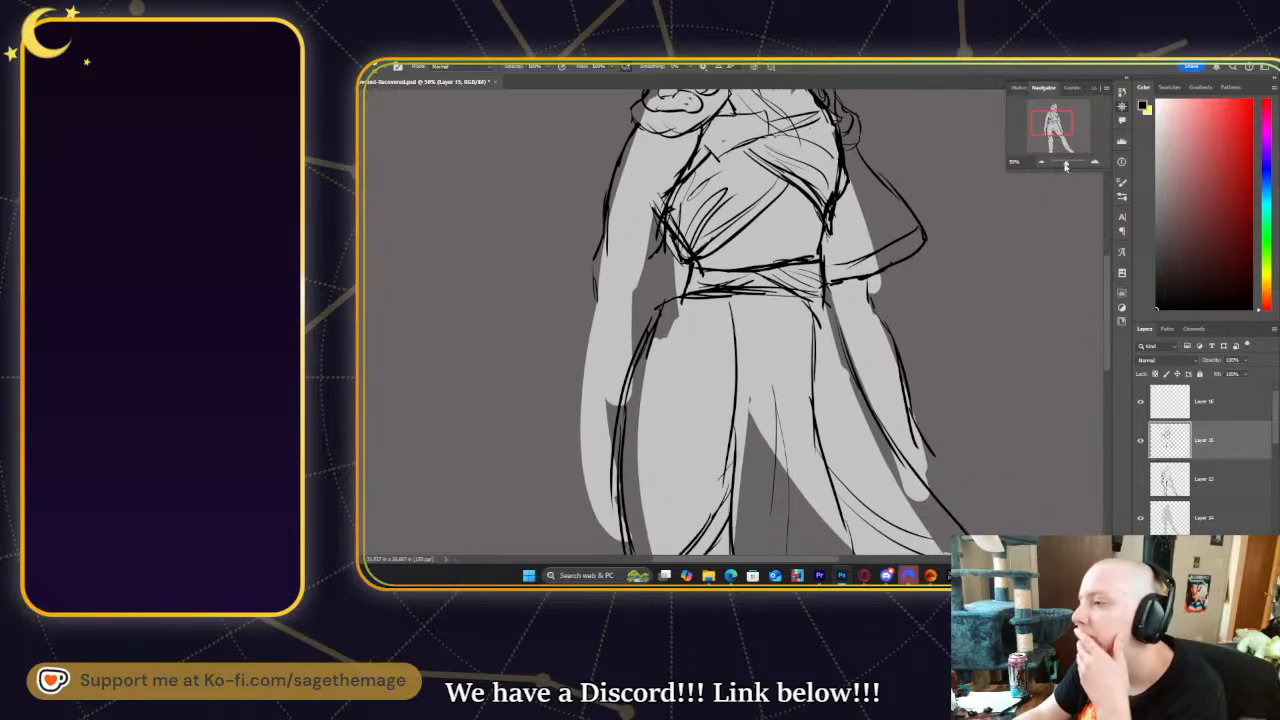
pyautogui.click(1042, 161)
pyautogui.click(1042, 161)
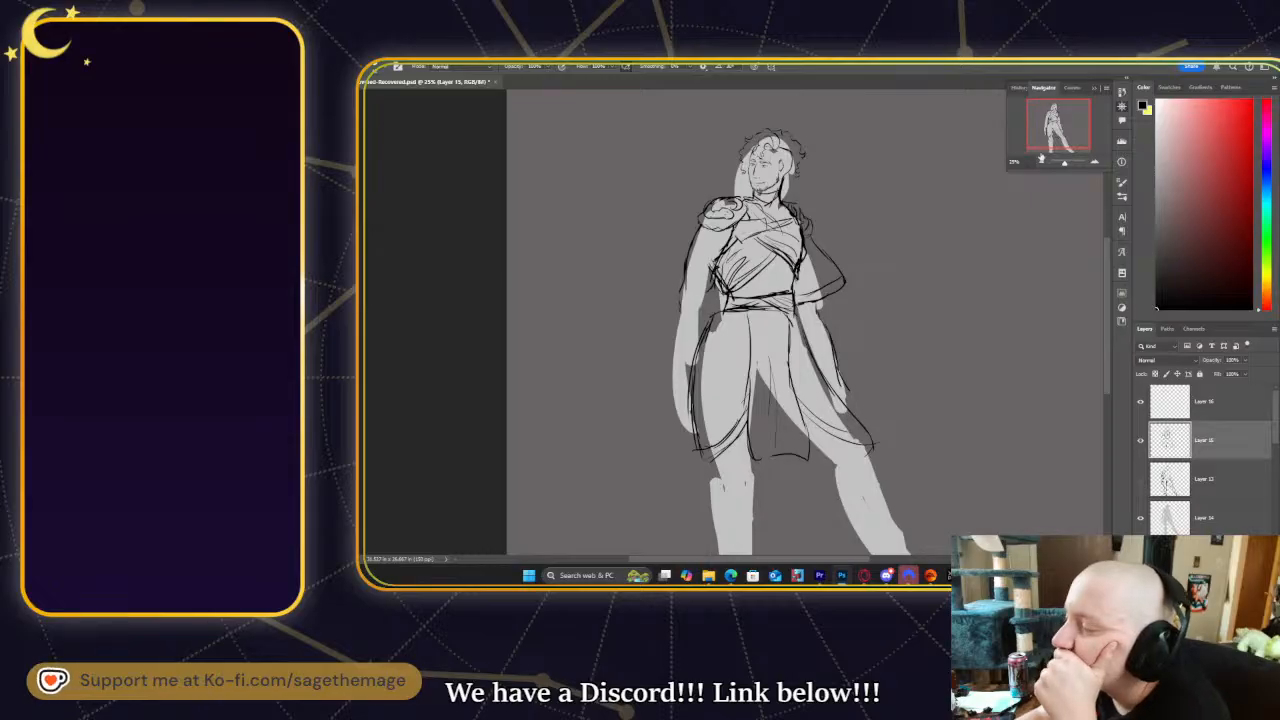
pyautogui.click(1095, 162)
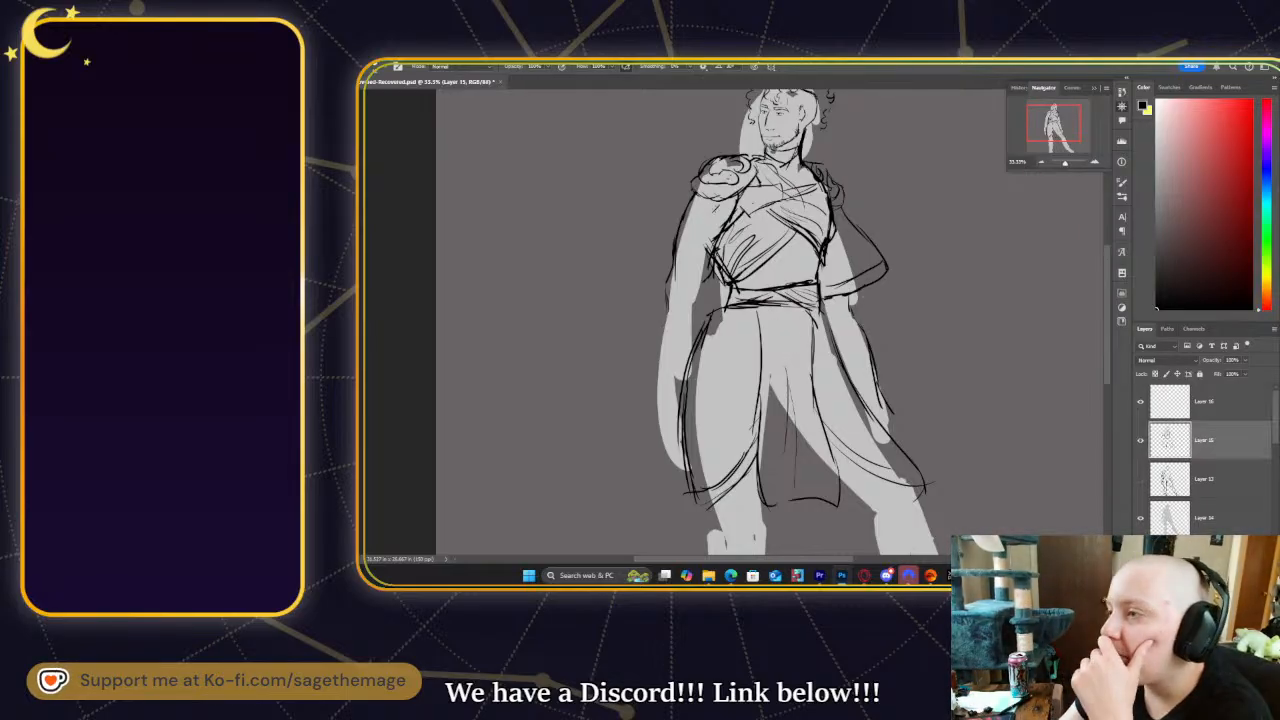
pyautogui.hotkey('ctrl', 'z')
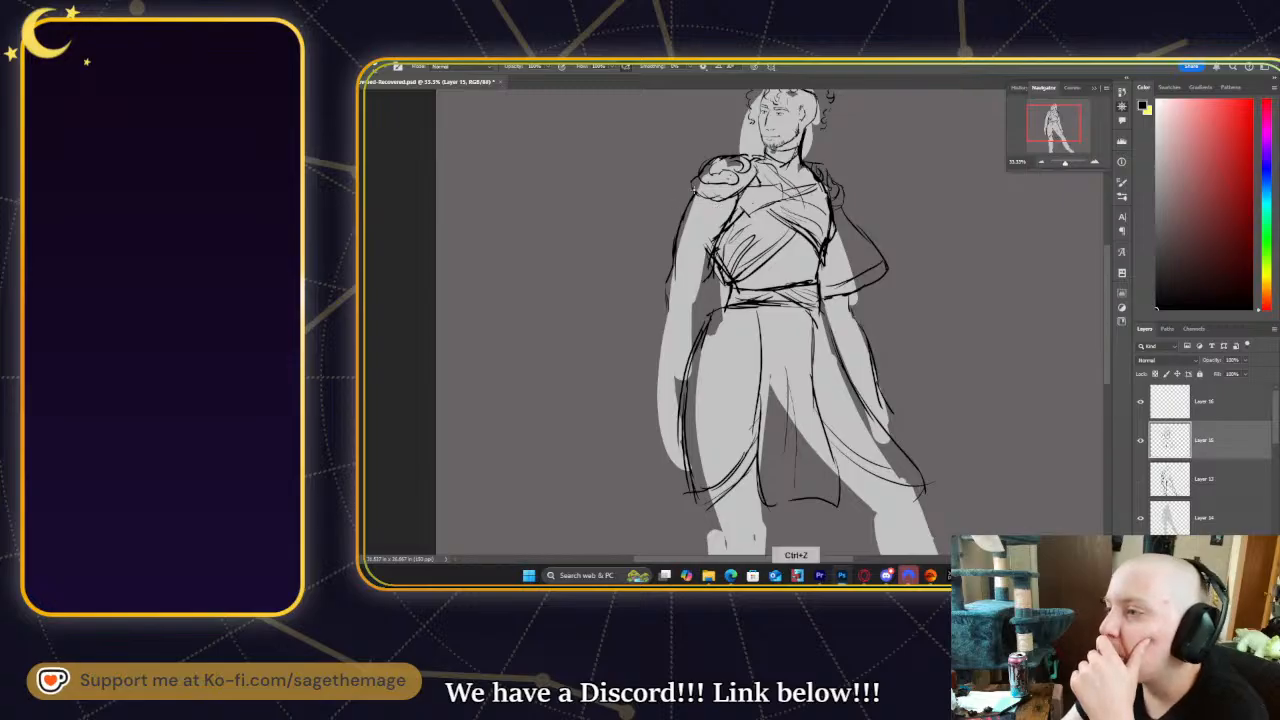
pyautogui.moveTo(692, 240); pyautogui.dragTo(707, 280)
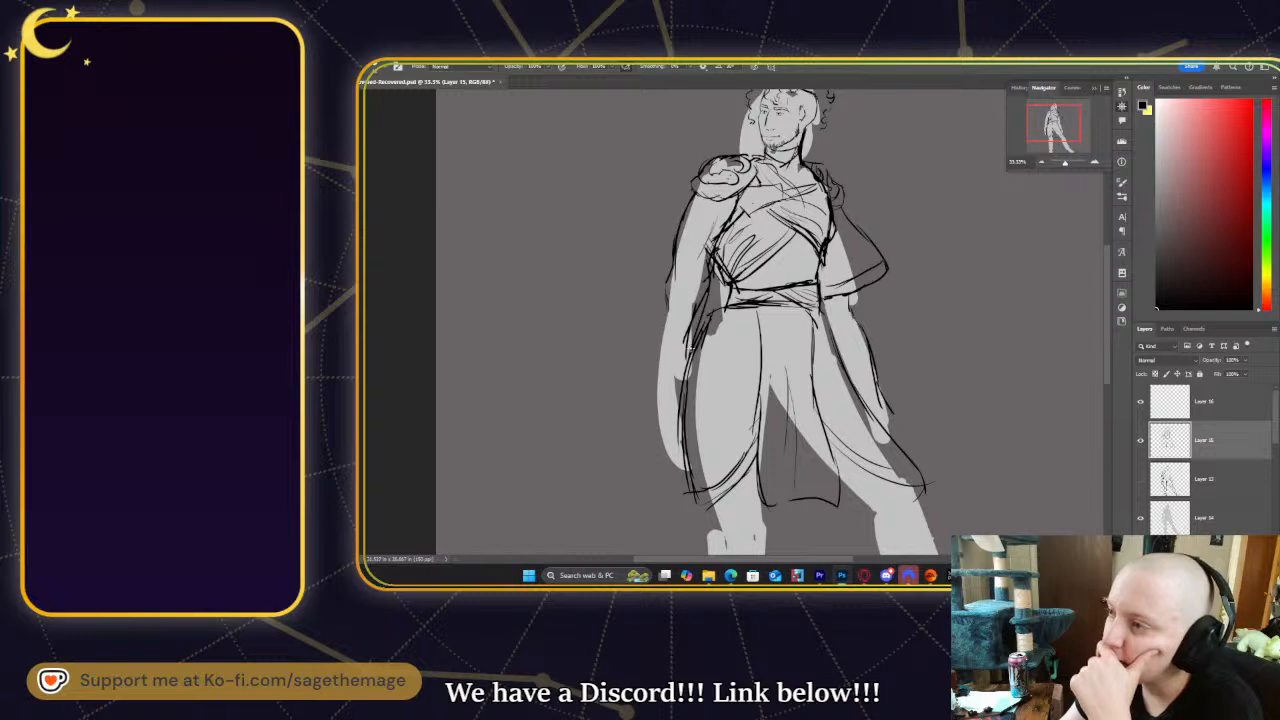
pyautogui.moveTo(662, 310)
pyautogui.mouseDown()
pyautogui.moveTo(666, 370)
pyautogui.moveTo(666, 330)
pyautogui.mouseUp()
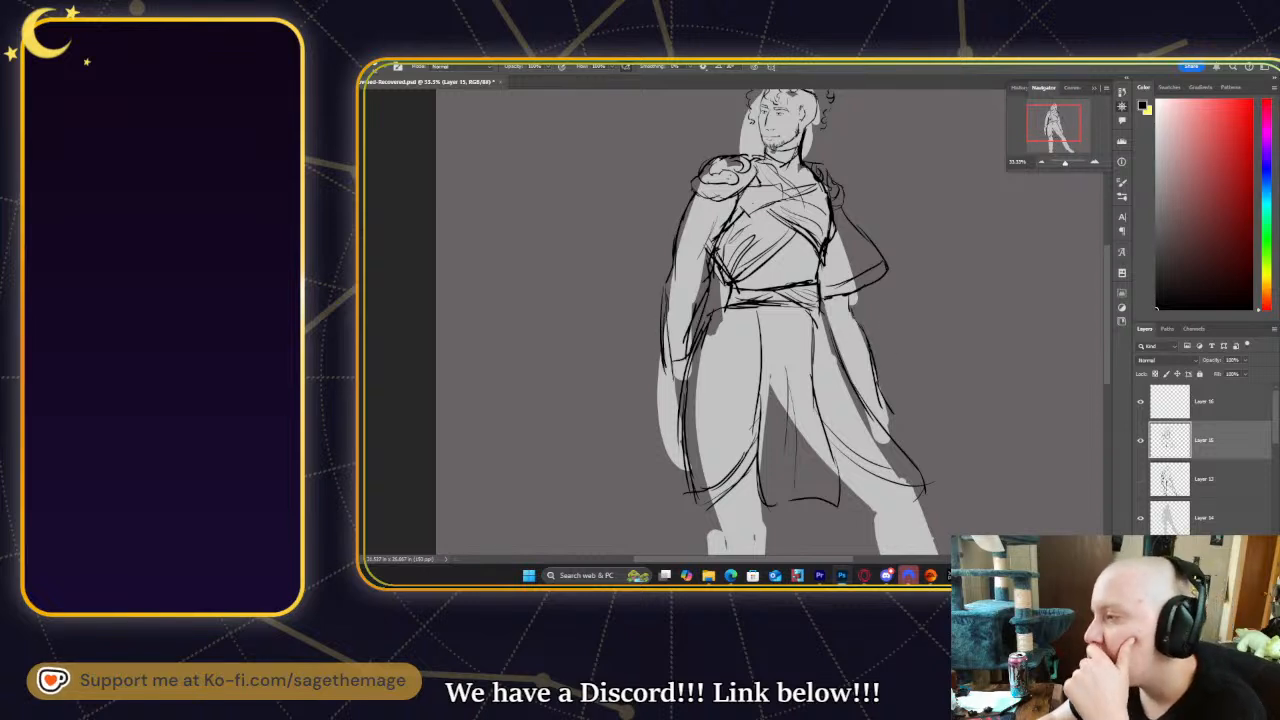
# - Erase the outer contour of the right-hand forearm and sketch narrower lines down the arm below the sleeve
pyautogui.press('e')
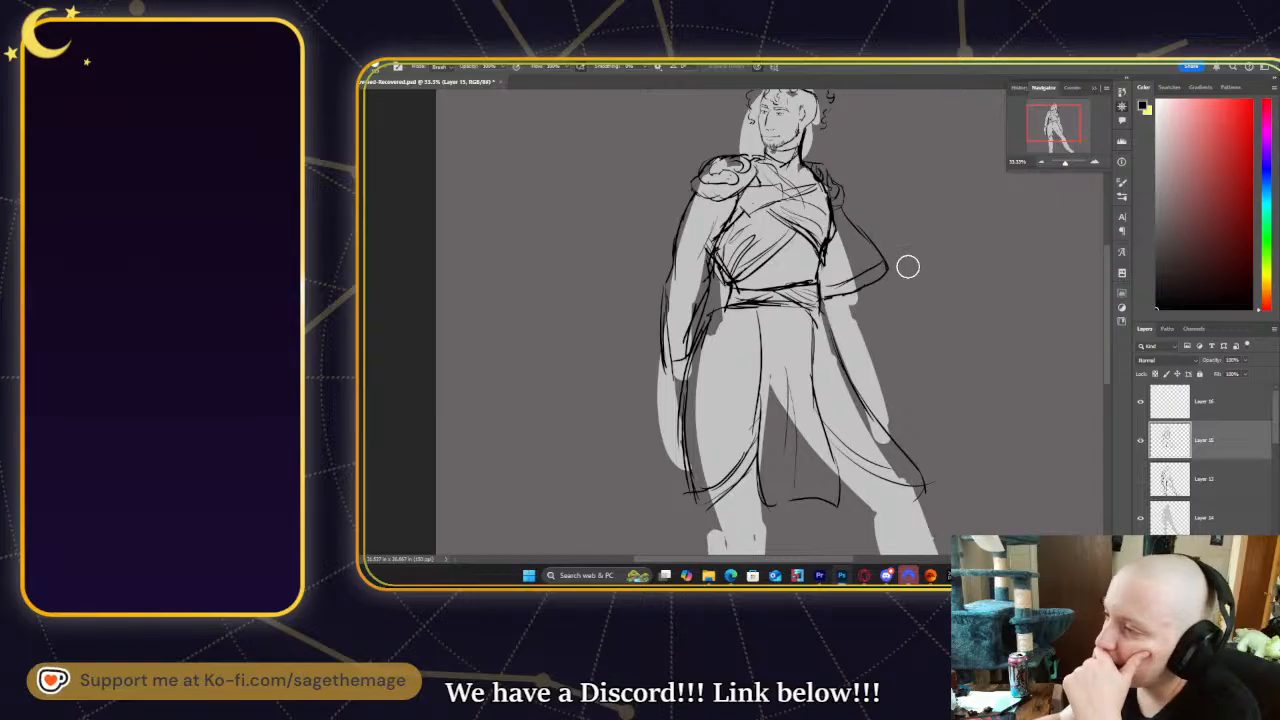
pyautogui.press('b')
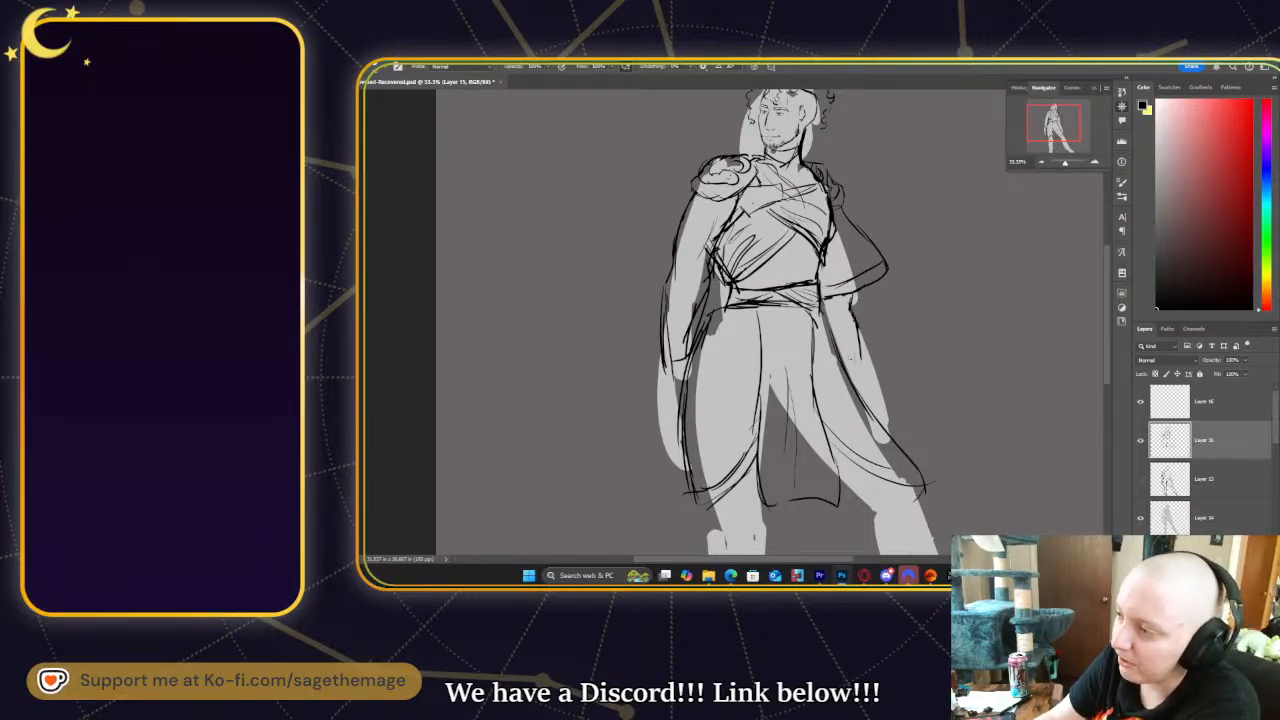
pyautogui.hotkey('ctrl', 'z')
pyautogui.hotkey('ctrl', 'z')
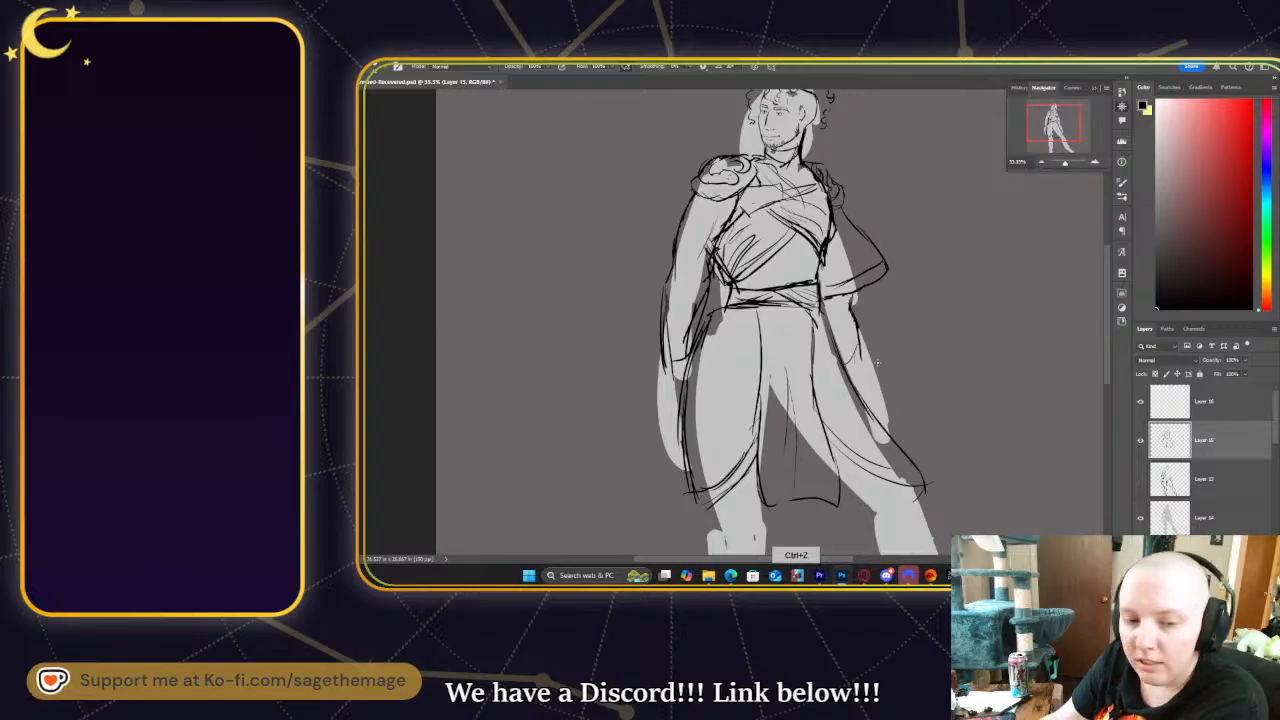
pyautogui.hotkey('ctrl', 'z')
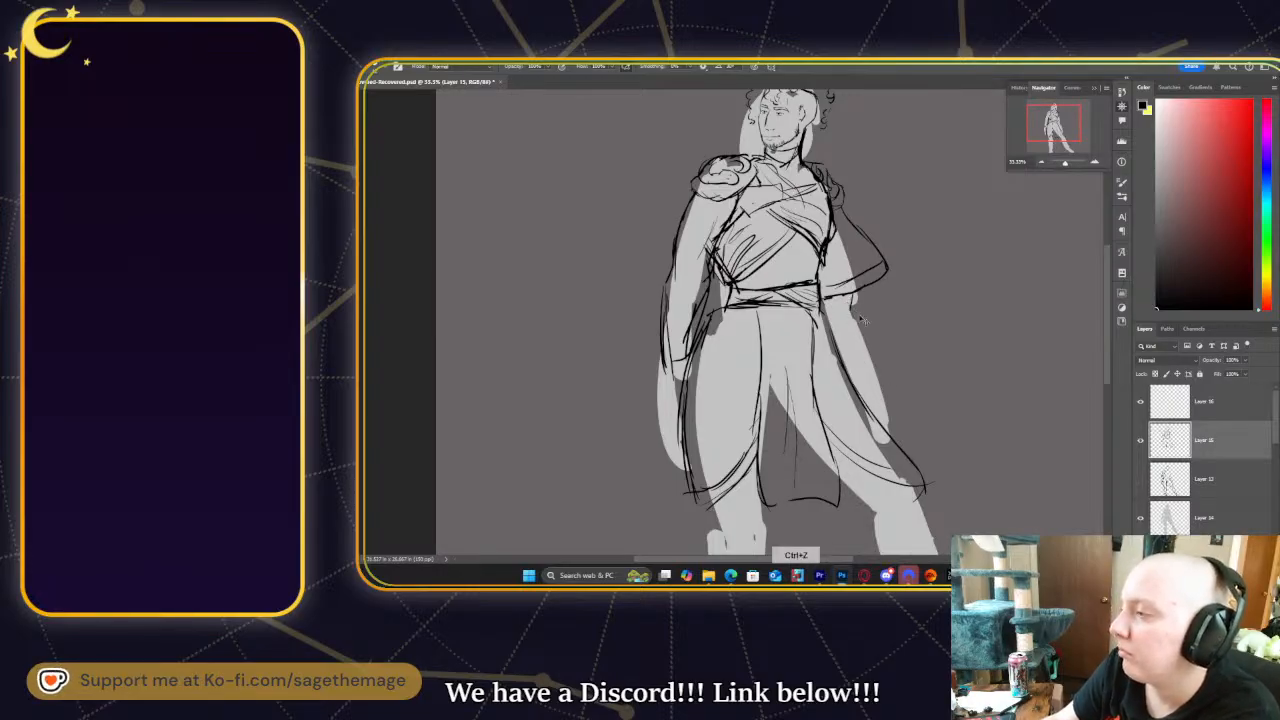
pyautogui.moveTo(841, 252); pyautogui.dragTo(850, 313)
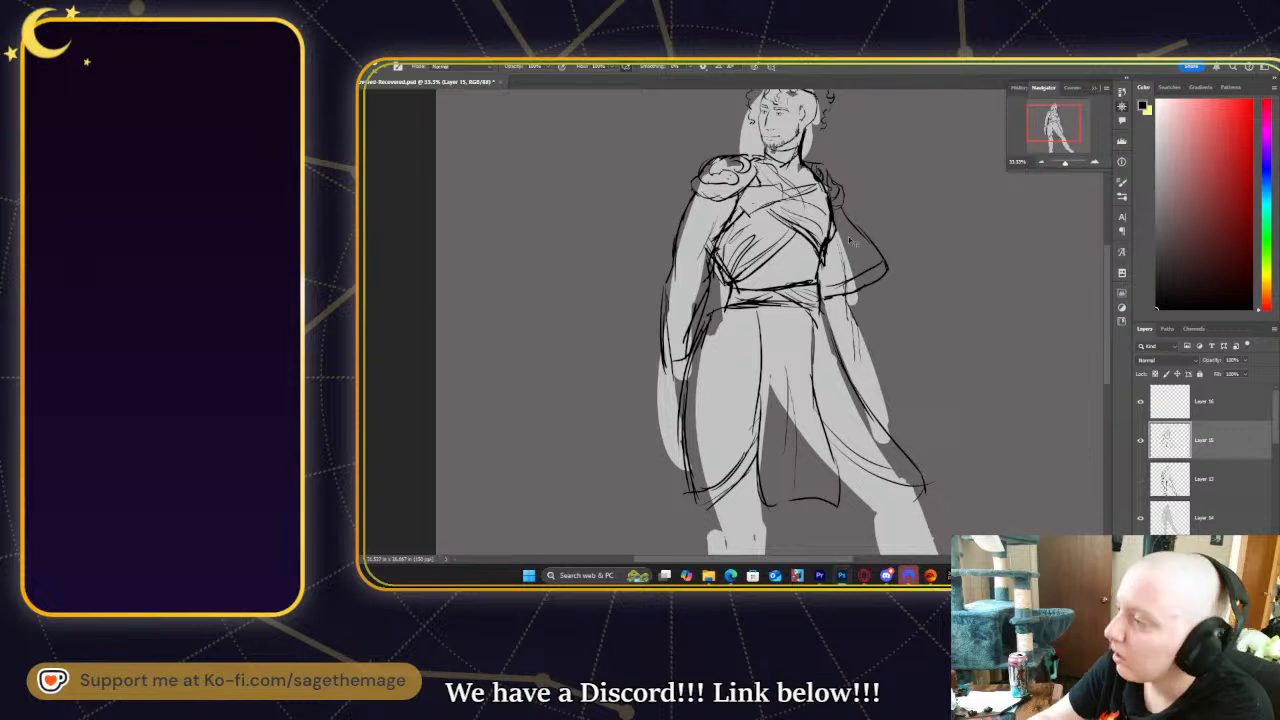
pyautogui.hotkey('ctrl', 'z')
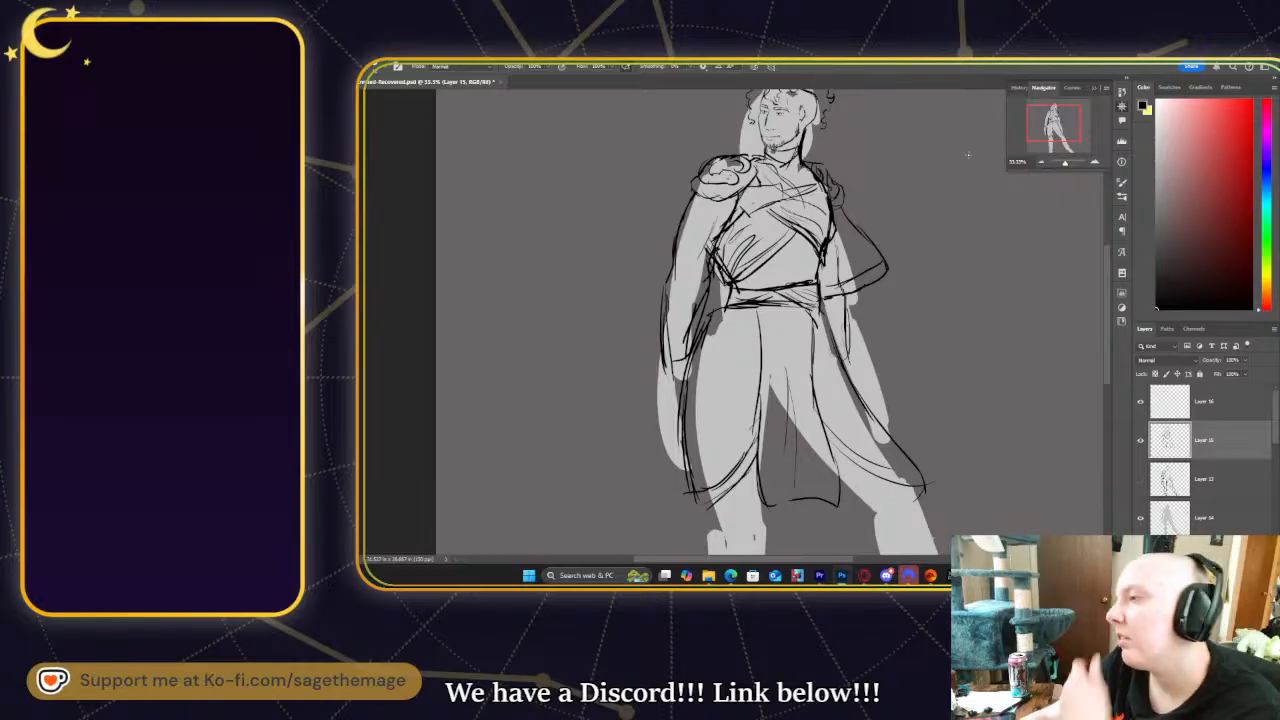
# - Erase the far eye on the character's face
pyautogui.moveTo(1056, 109)
pyautogui.mouseDown()
pyautogui.moveTo(1064, 101)
pyautogui.moveTo(1044, 105)
pyautogui.moveTo(1055, 110)
pyautogui.mouseUp()
pyautogui.click(1095, 162)
pyautogui.click(1095, 162)
pyautogui.click(1095, 162)
pyautogui.click(1095, 162)
pyautogui.press('b')
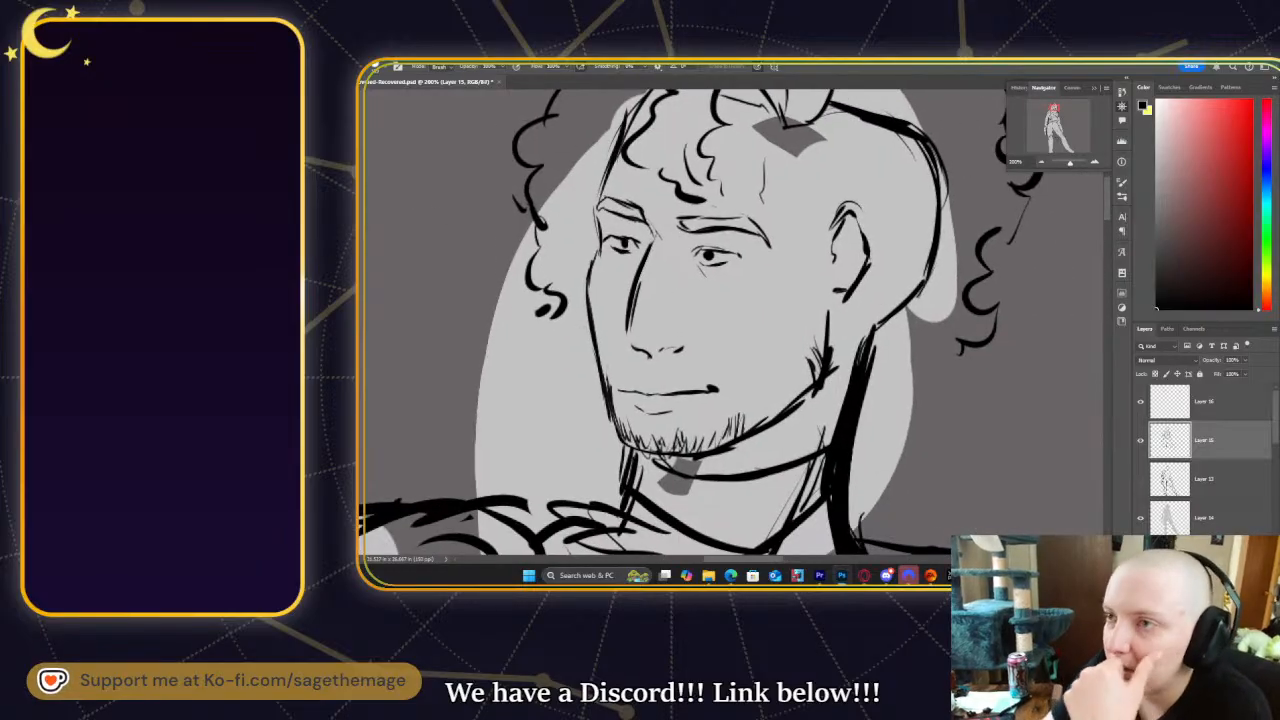
pyautogui.rightClick(382, 98)
pyautogui.moveTo(612, 246)
pyautogui.mouseDown()
pyautogui.moveTo(630, 246)
pyautogui.moveTo(616, 250)
pyautogui.mouseUp()
# - Redraw the far eye beneath its brow with an upper lid, a dark iris and a lower lid line
pyautogui.press('b')
pyautogui.moveTo(598, 208); pyautogui.dragTo(648, 220)
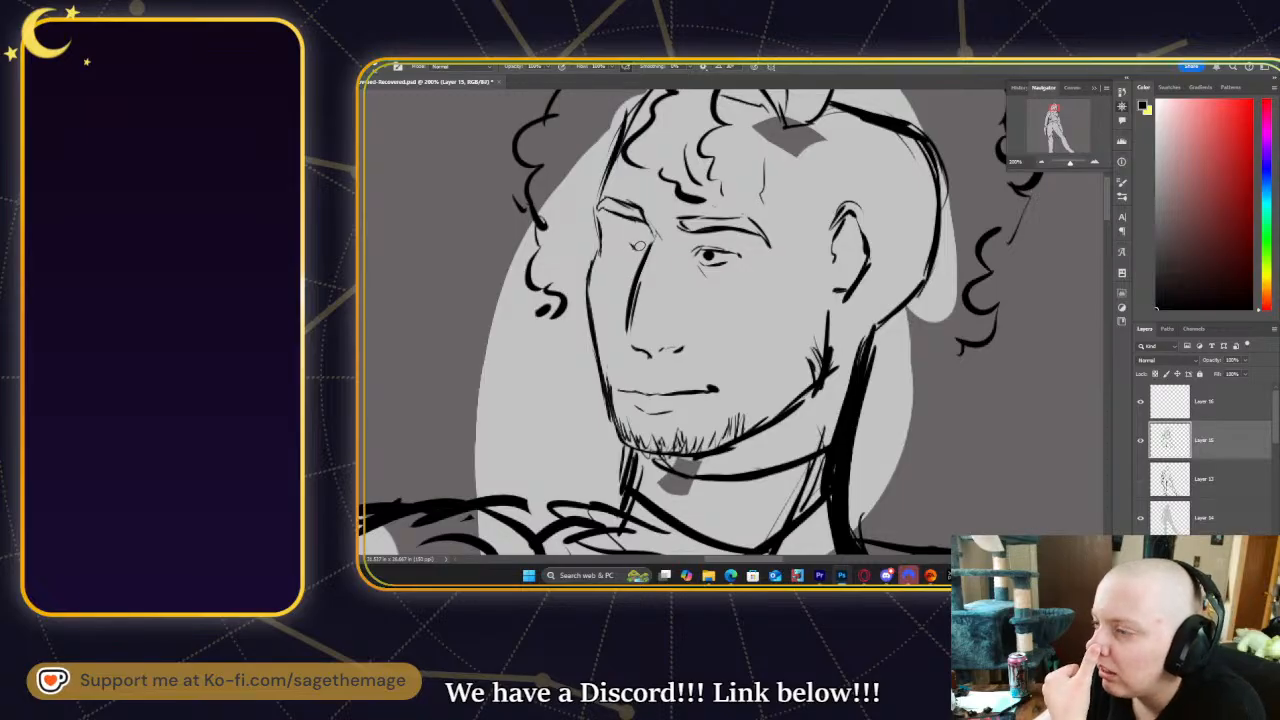
pyautogui.moveTo(638, 247); pyautogui.dragTo(614, 239)
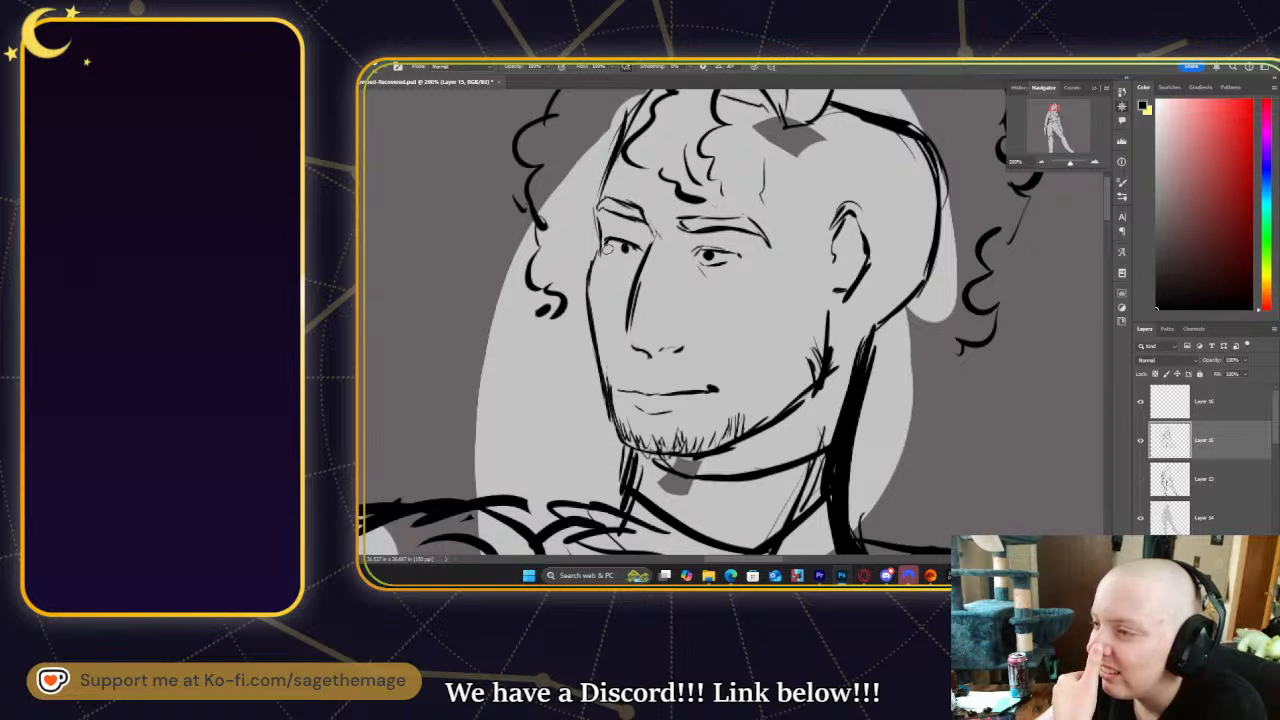
pyautogui.hotkey('ctrl', 'z')
pyautogui.moveTo(618, 246); pyautogui.dragTo(632, 248)
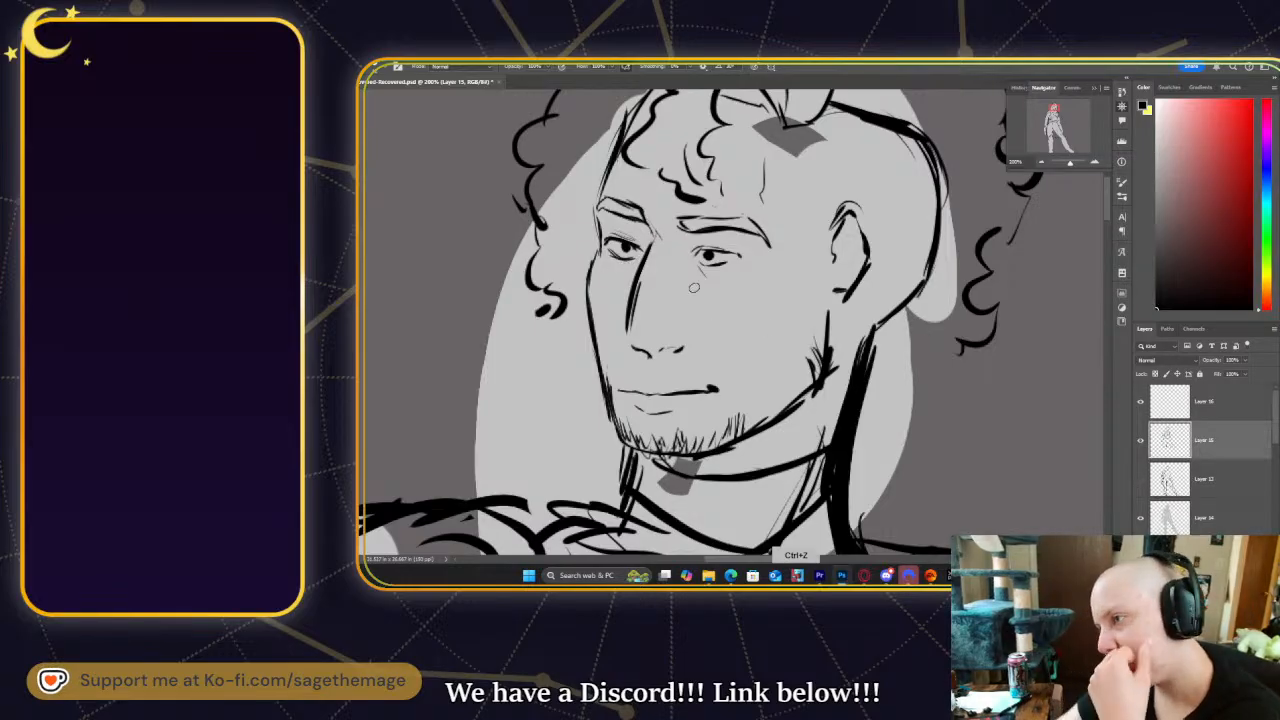
# - Erase the mouth and lower lip line, and add longer beard strokes along the jaw beside the chin
pyautogui.press('e')
pyautogui.moveTo(718, 388); pyautogui.dragTo(640, 395)
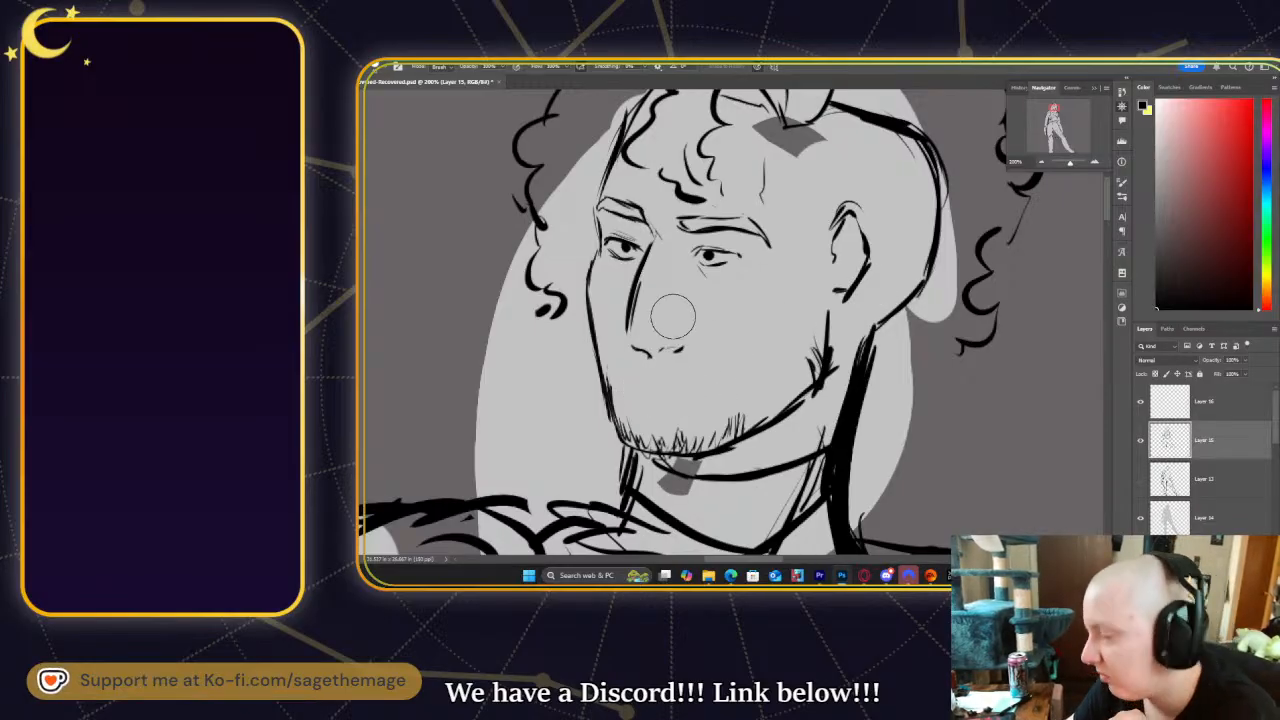
pyautogui.press('b')
pyautogui.moveTo(725, 412); pyautogui.dragTo(736, 395)
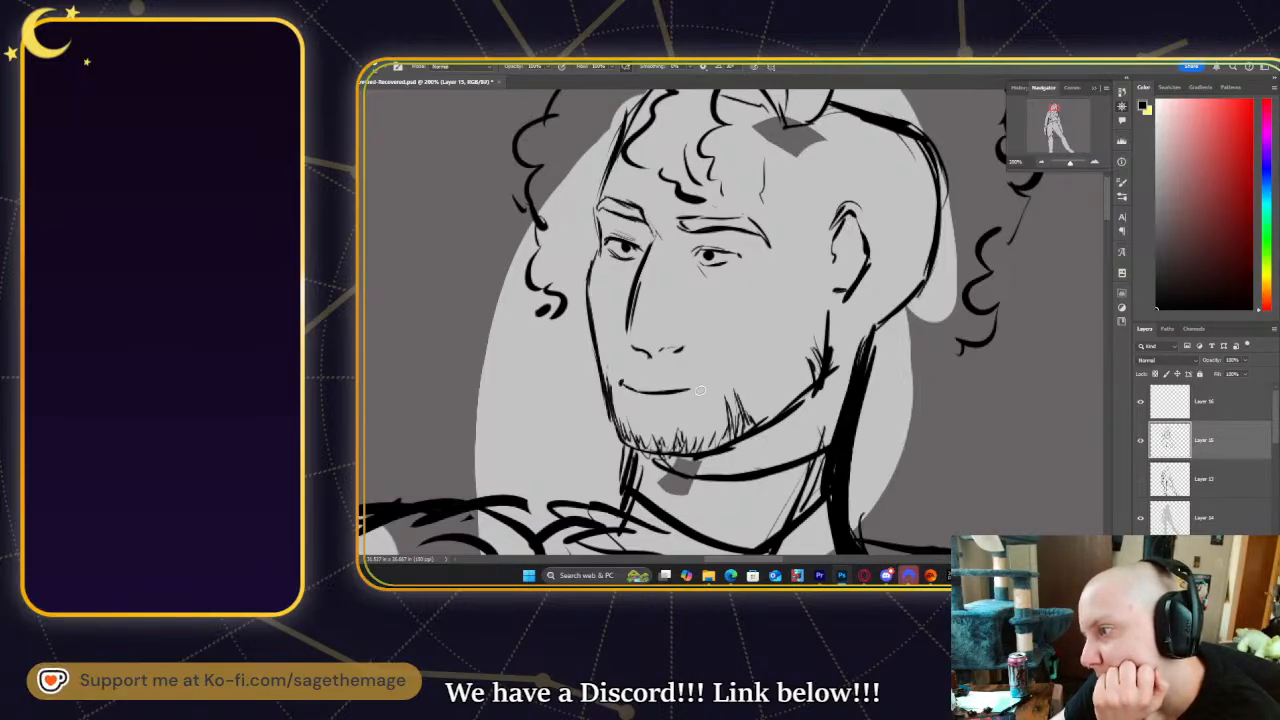
# - Undo the last mouth line, redraw the mouth as a thin line rising at one corner, and remove the heavy corner dot
pyautogui.hotkey('ctrl', 'z')
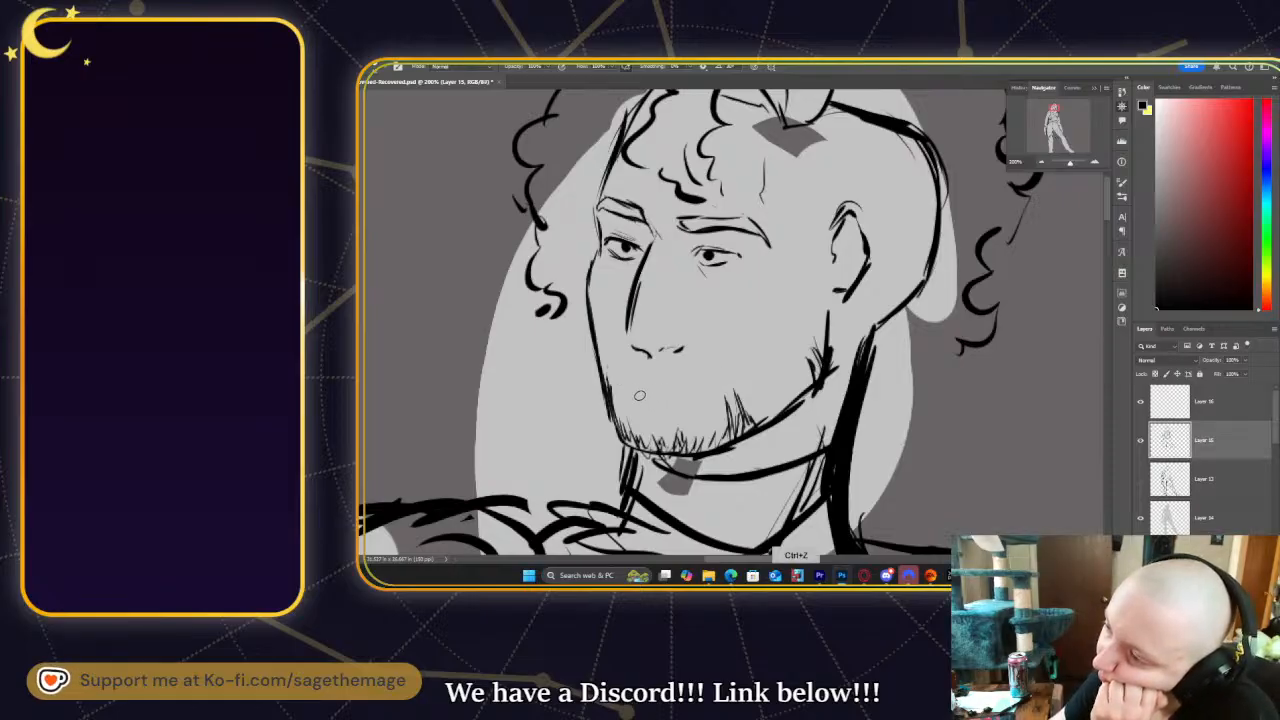
pyautogui.moveTo(626, 390); pyautogui.dragTo(670, 388)
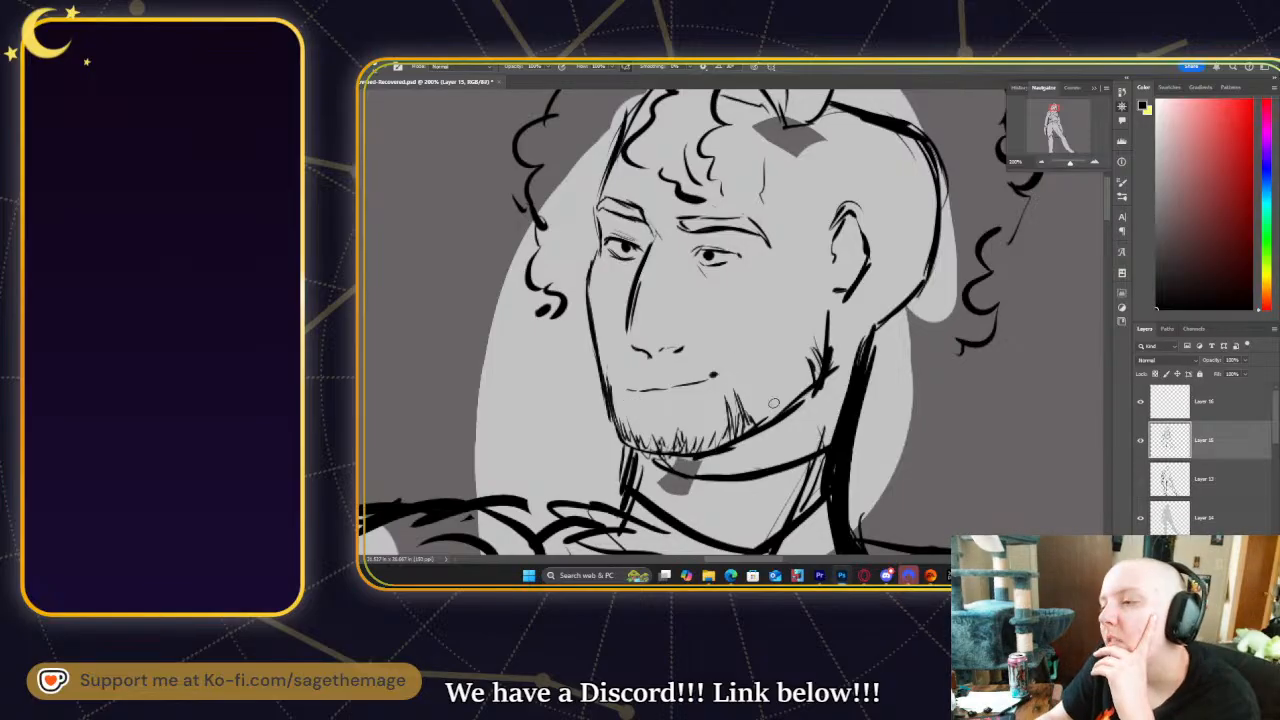
pyautogui.press('e')
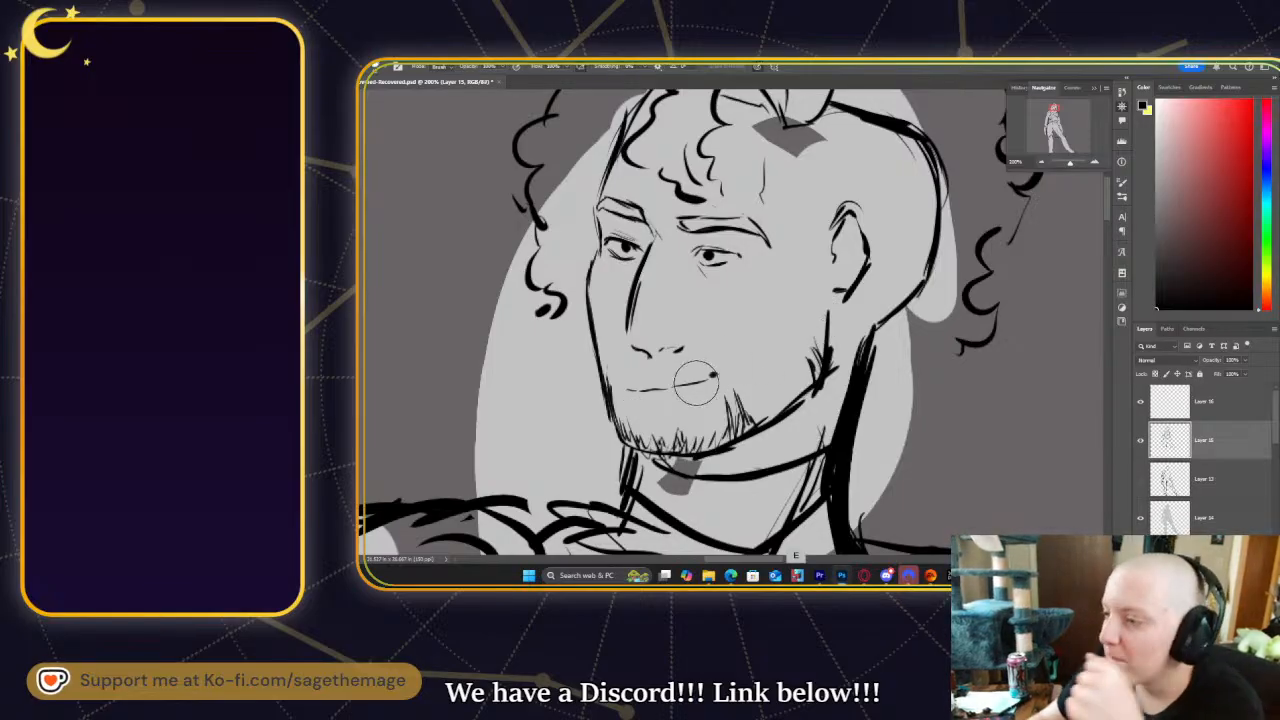
pyautogui.hotkey('ctrl', 'z')
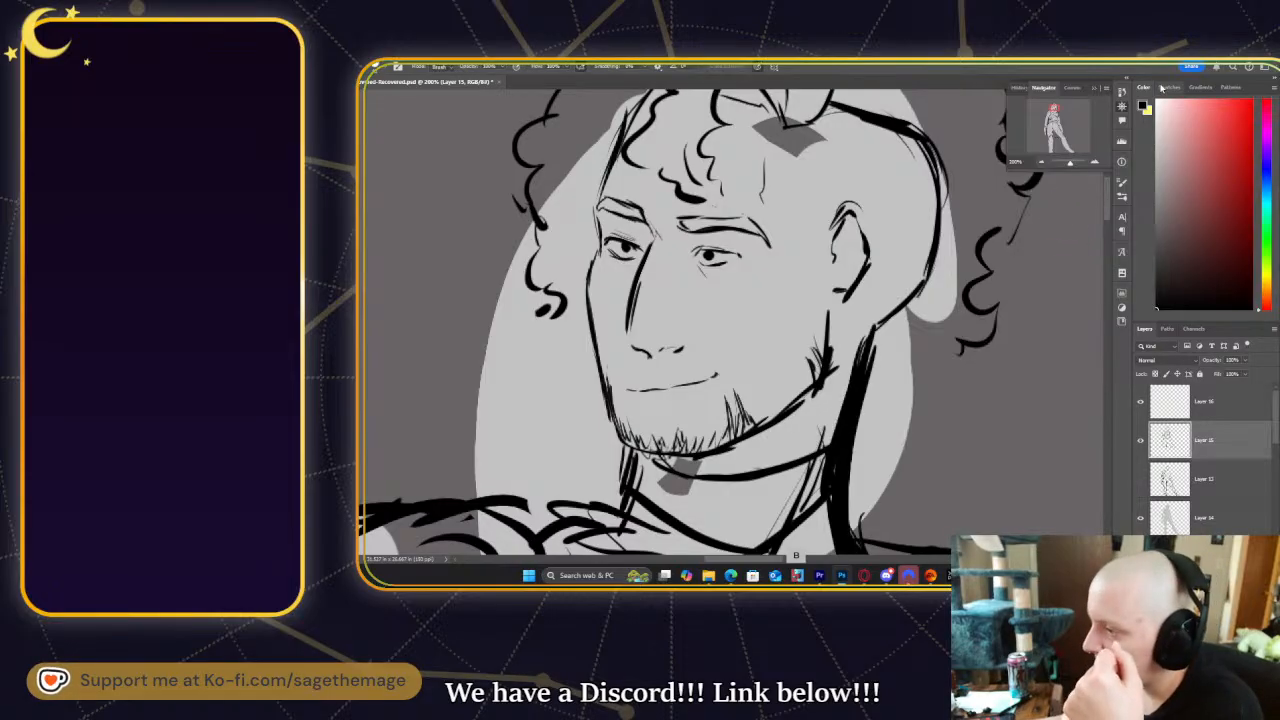
pyautogui.press('b')
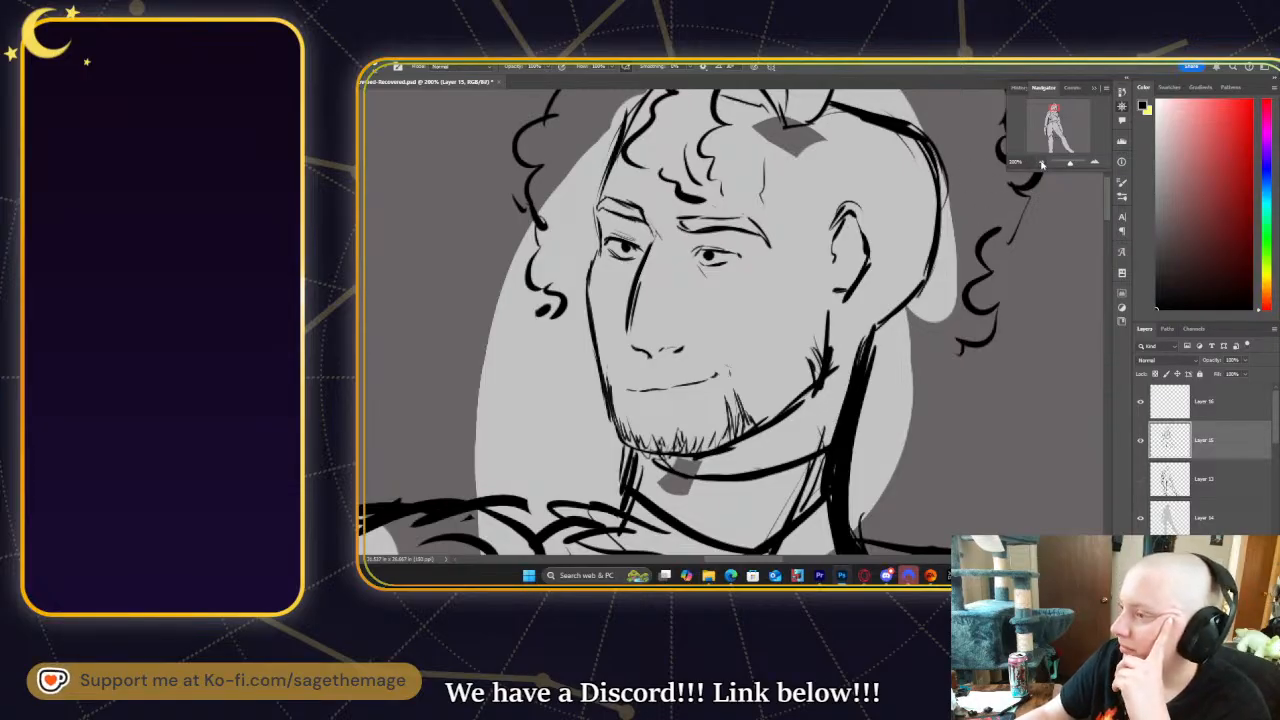
# - Inspect the outfit from head to legs, comparing the line art with the body construction sketch shown and hidden
pyautogui.click(1042, 163)
pyautogui.click(1033, 123)
pyautogui.moveTo(1033, 123)
pyautogui.mouseDown()
pyautogui.moveTo(1051, 113)
pyautogui.moveTo(1047, 135)
pyautogui.moveTo(1046, 106)
pyautogui.moveTo(1053, 135)
pyautogui.mouseUp()
pyautogui.click(1042, 163)
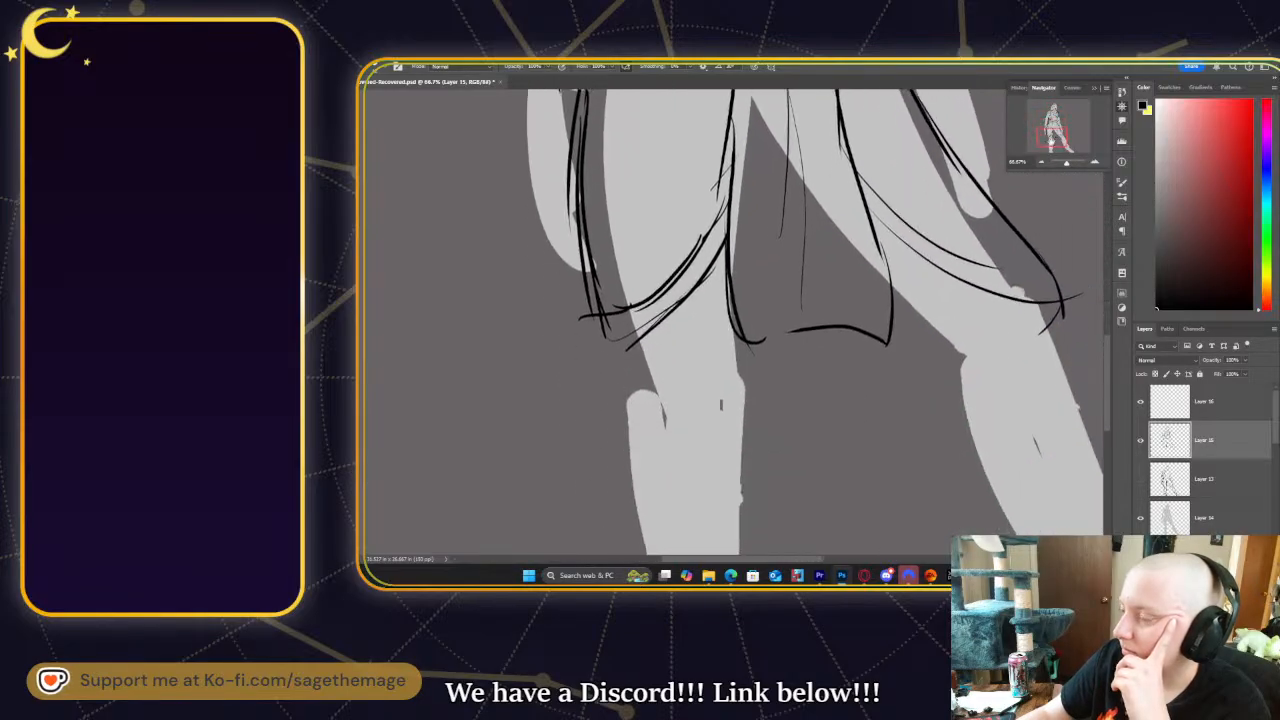
pyautogui.click(1141, 479)
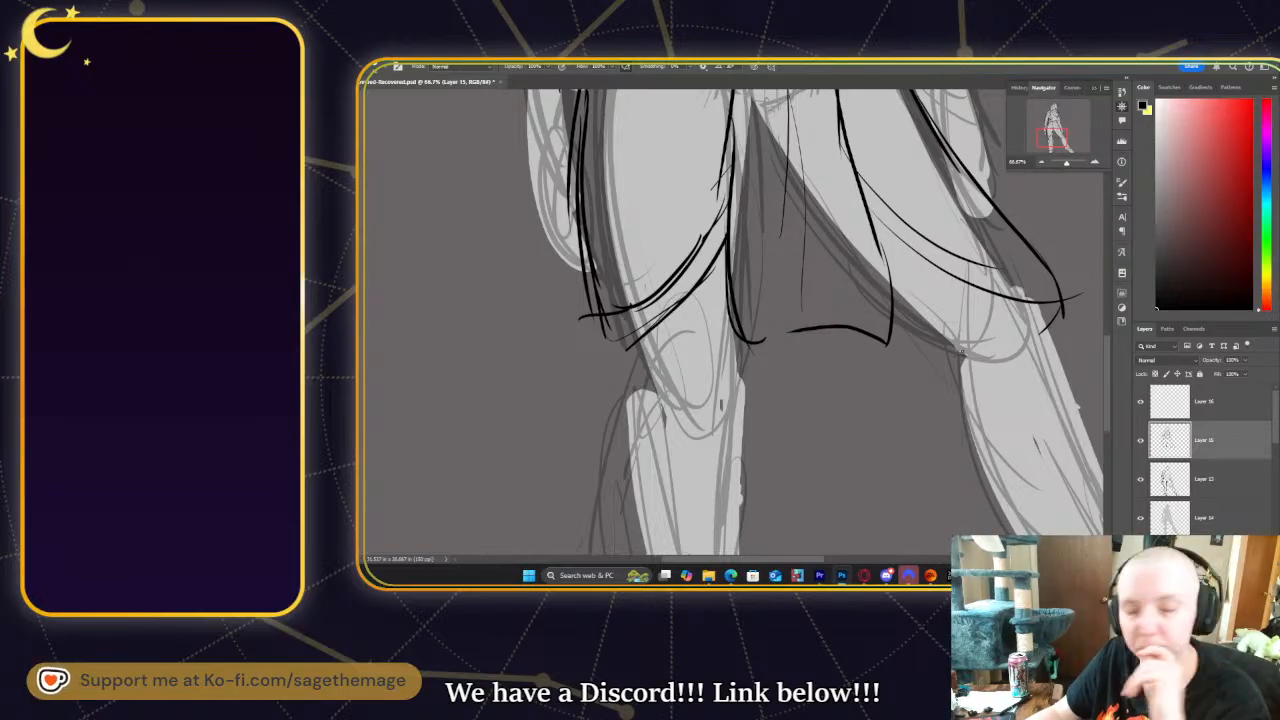
pyautogui.click(1059, 122)
pyautogui.moveTo(1056, 120)
pyautogui.mouseDown()
pyautogui.moveTo(1053, 105)
pyautogui.moveTo(1051, 118)
pyautogui.mouseUp()
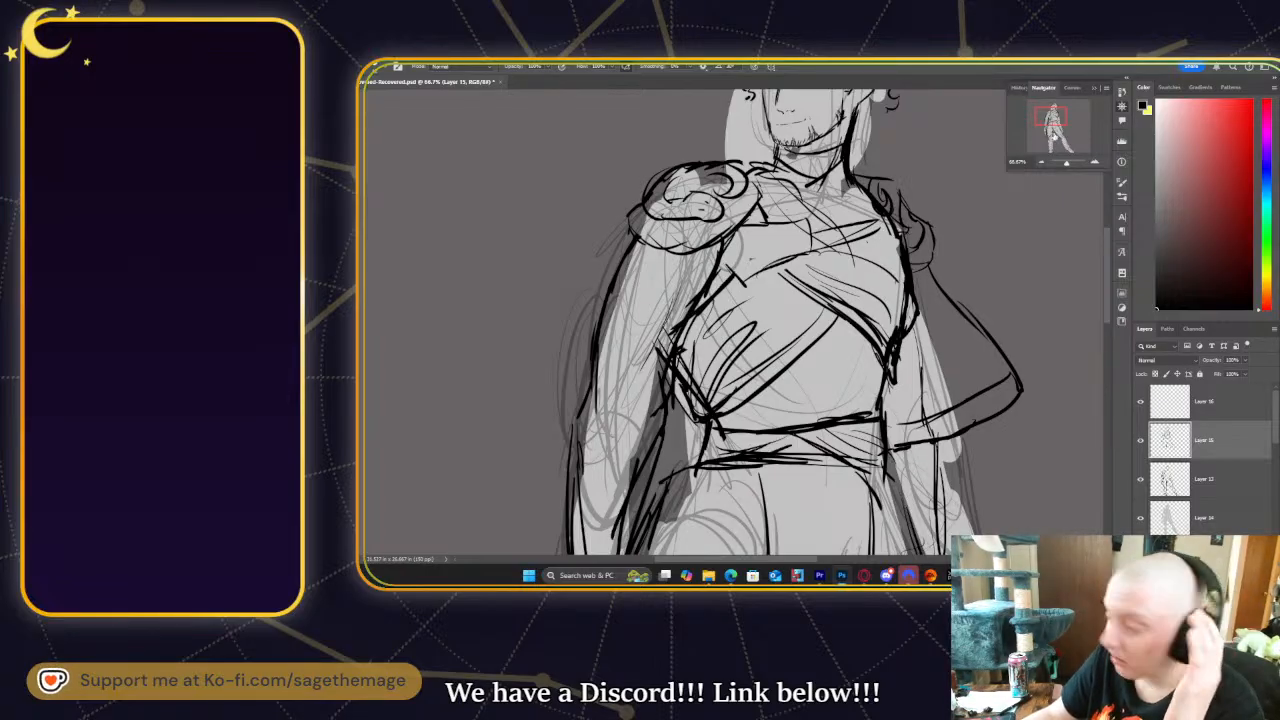
pyautogui.moveTo(1067, 118); pyautogui.dragTo(1068, 107)
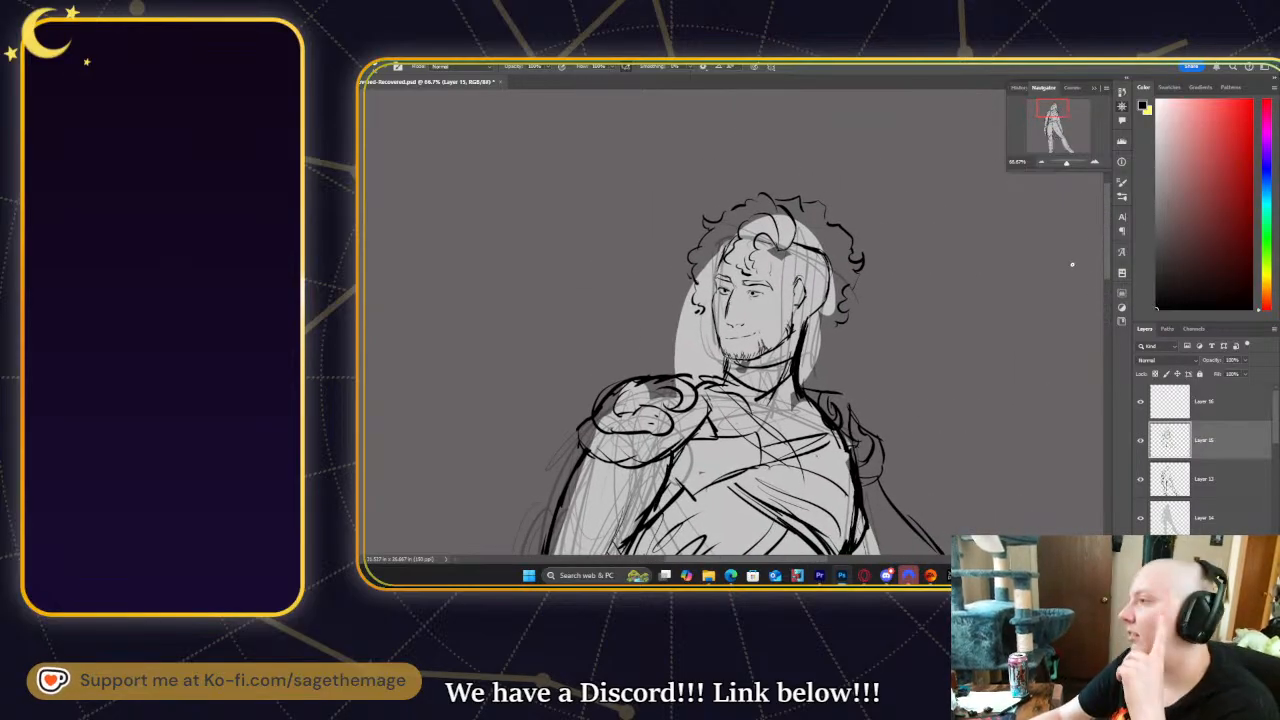
pyautogui.moveTo(1053, 112); pyautogui.dragTo(1051, 126)
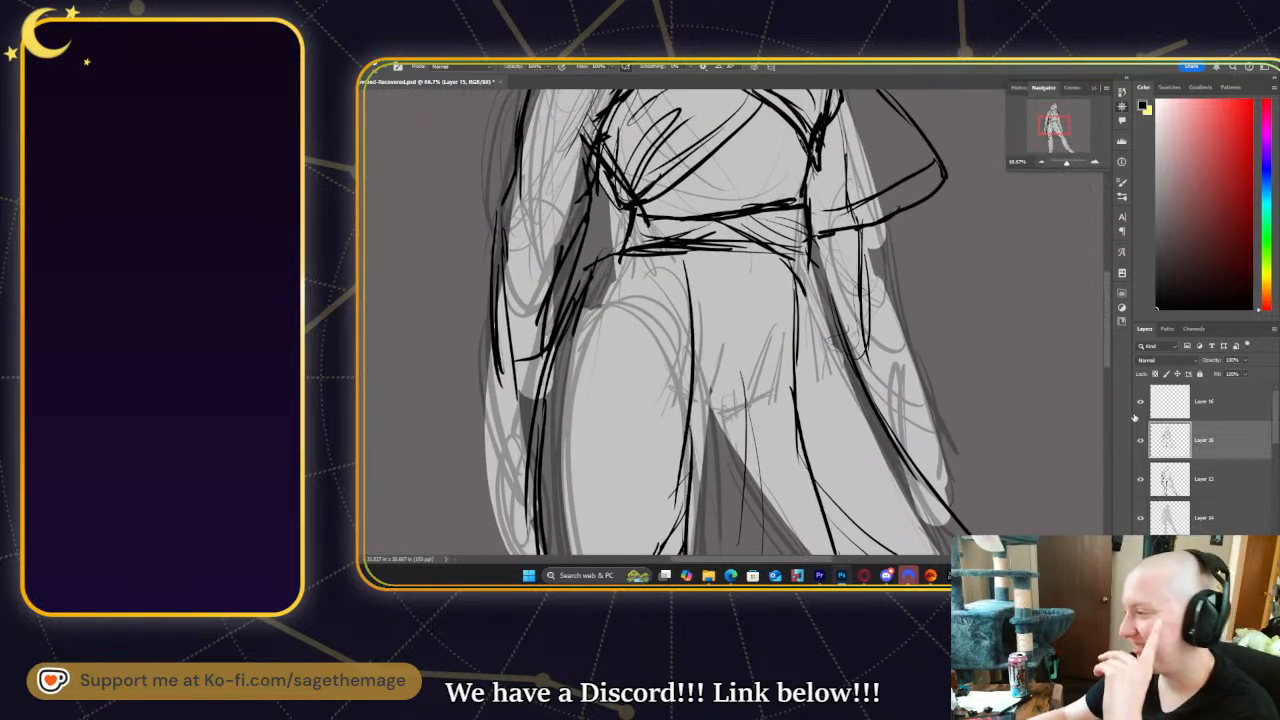
pyautogui.click(1141, 481)
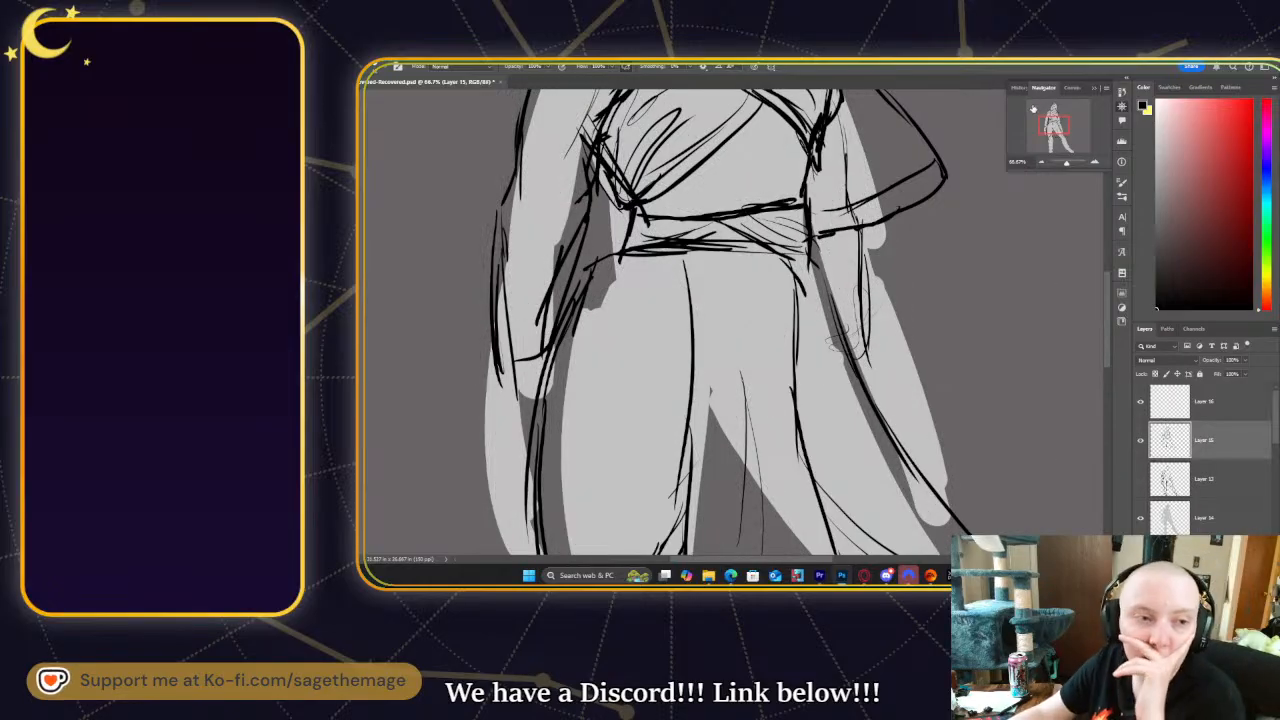
pyautogui.moveTo(1060, 105); pyautogui.dragTo(1053, 137)
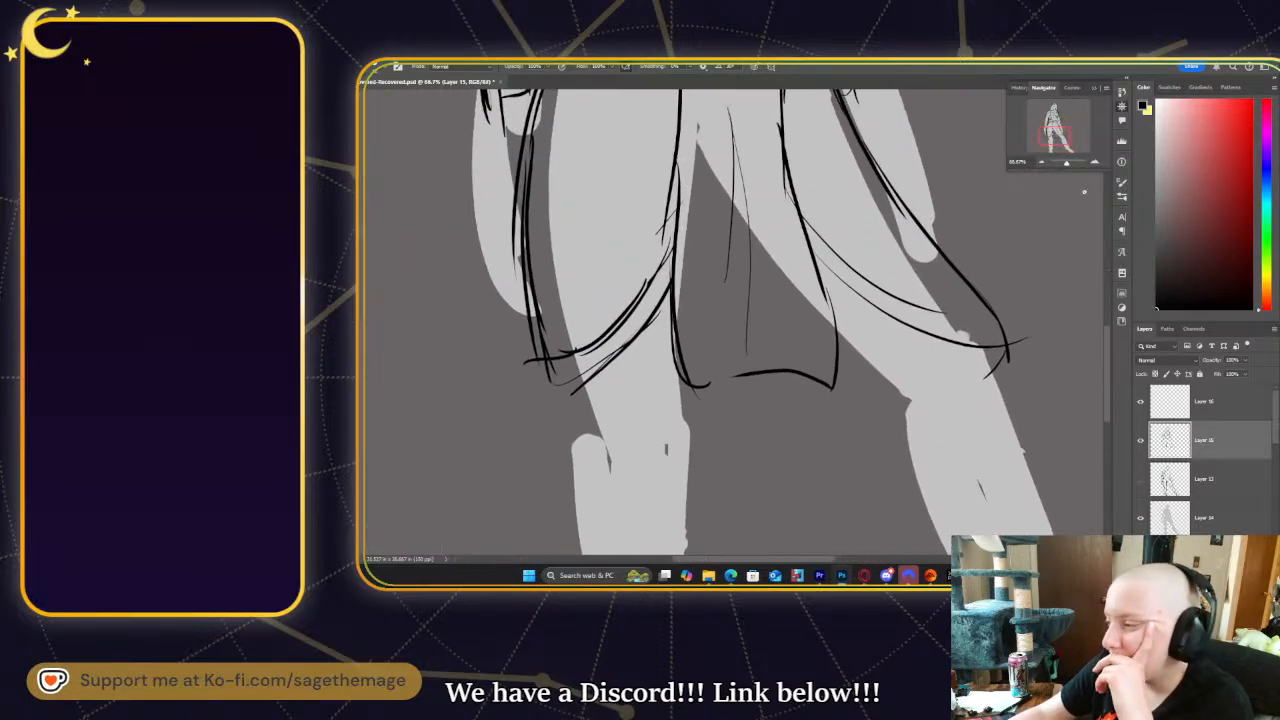
# - Show the body construction sketch and outline rounded guards over both knees beneath the skirt hem
pyautogui.click(1140, 479)
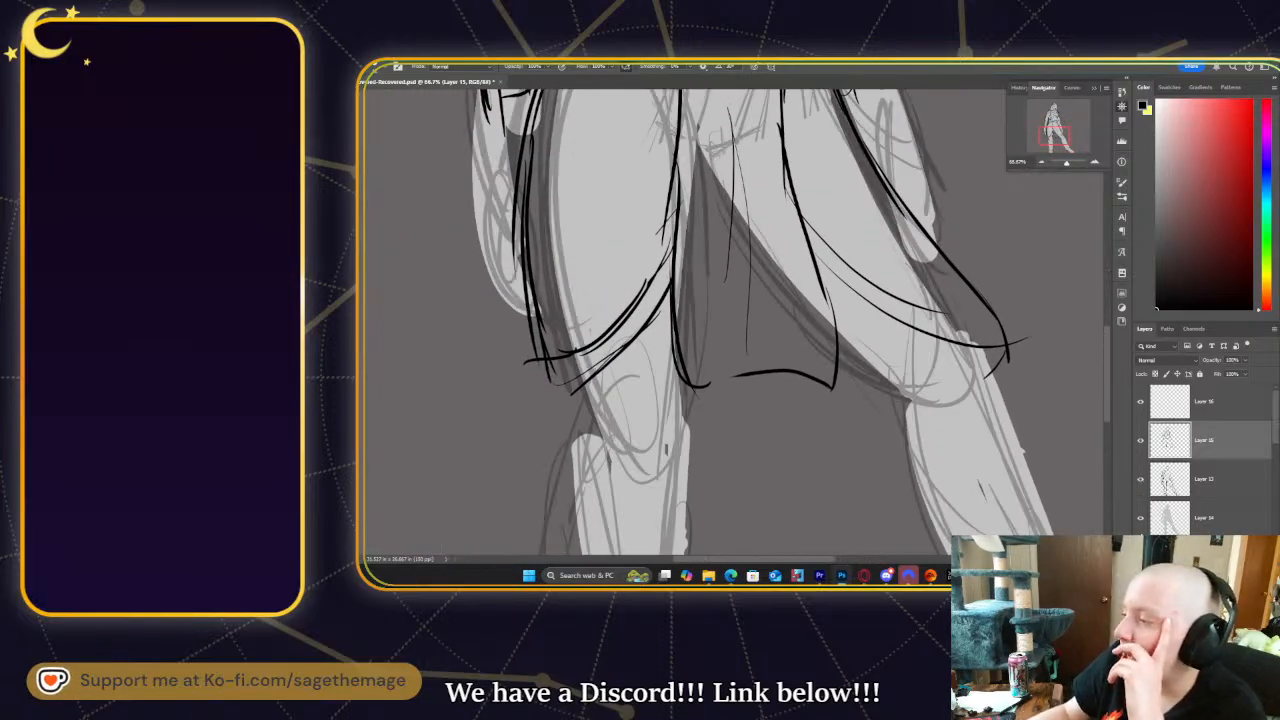
pyautogui.moveTo(1053, 132)
pyautogui.mouseDown()
pyautogui.moveTo(1034, 93)
pyautogui.moveTo(1062, 136)
pyautogui.mouseUp()
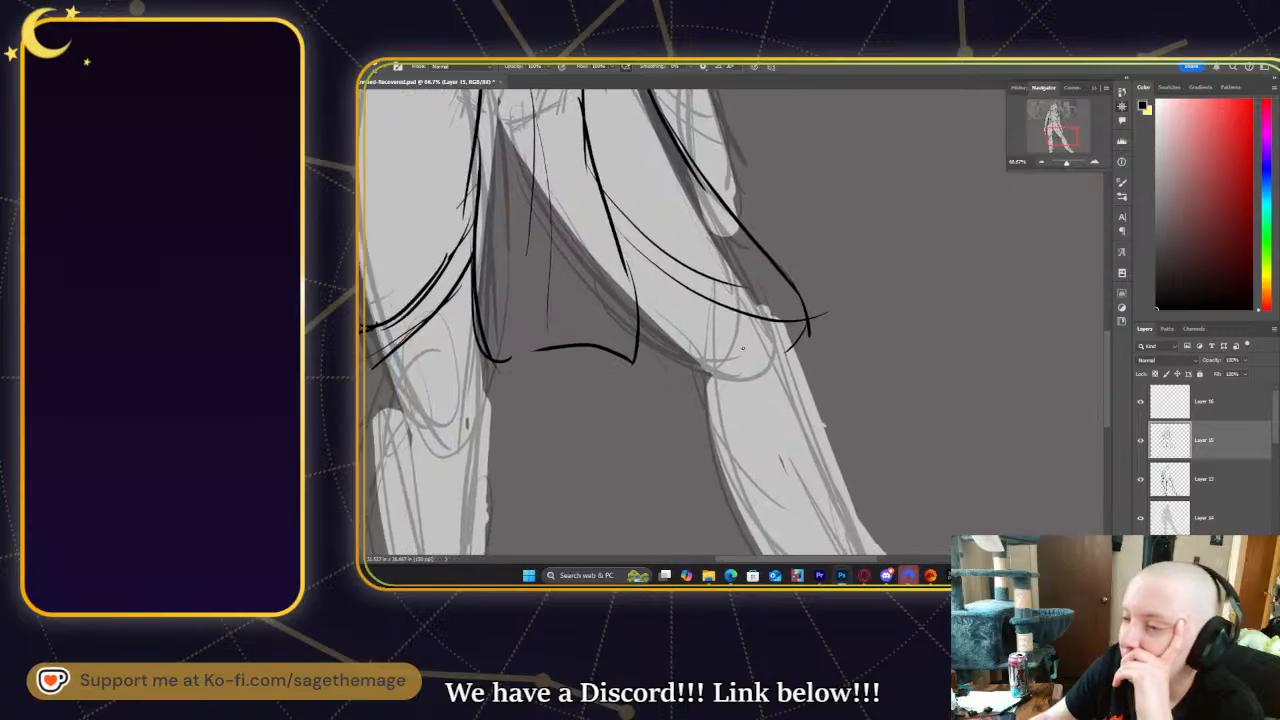
pyautogui.moveTo(640, 356); pyautogui.dragTo(704, 380)
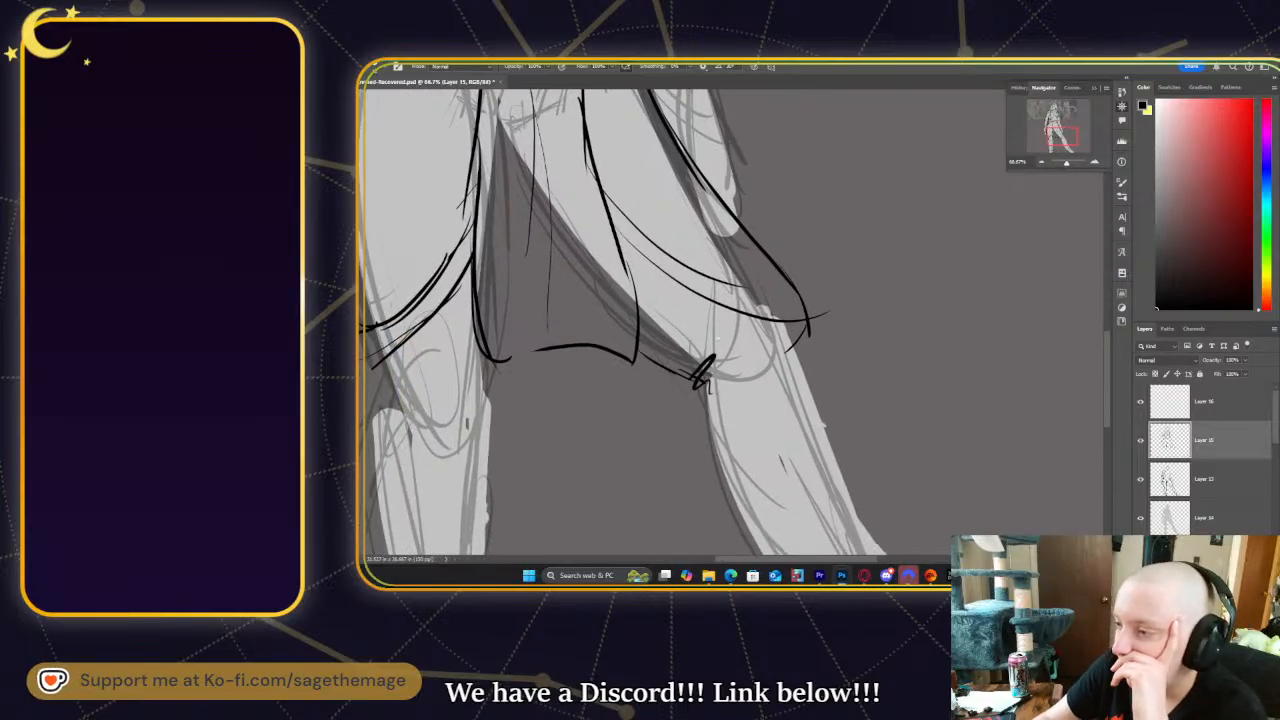
pyautogui.moveTo(716, 372)
pyautogui.mouseDown()
pyautogui.moveTo(802, 330)
pyautogui.moveTo(803, 372)
pyautogui.mouseUp()
pyautogui.moveTo(400, 398)
pyautogui.mouseDown()
pyautogui.moveTo(440, 336)
pyautogui.moveTo(482, 372)
pyautogui.moveTo(502, 422)
pyautogui.mouseUp()
pyautogui.moveTo(404, 418)
pyautogui.mouseDown()
pyautogui.moveTo(480, 452)
pyautogui.moveTo(446, 460)
pyautogui.mouseUp()
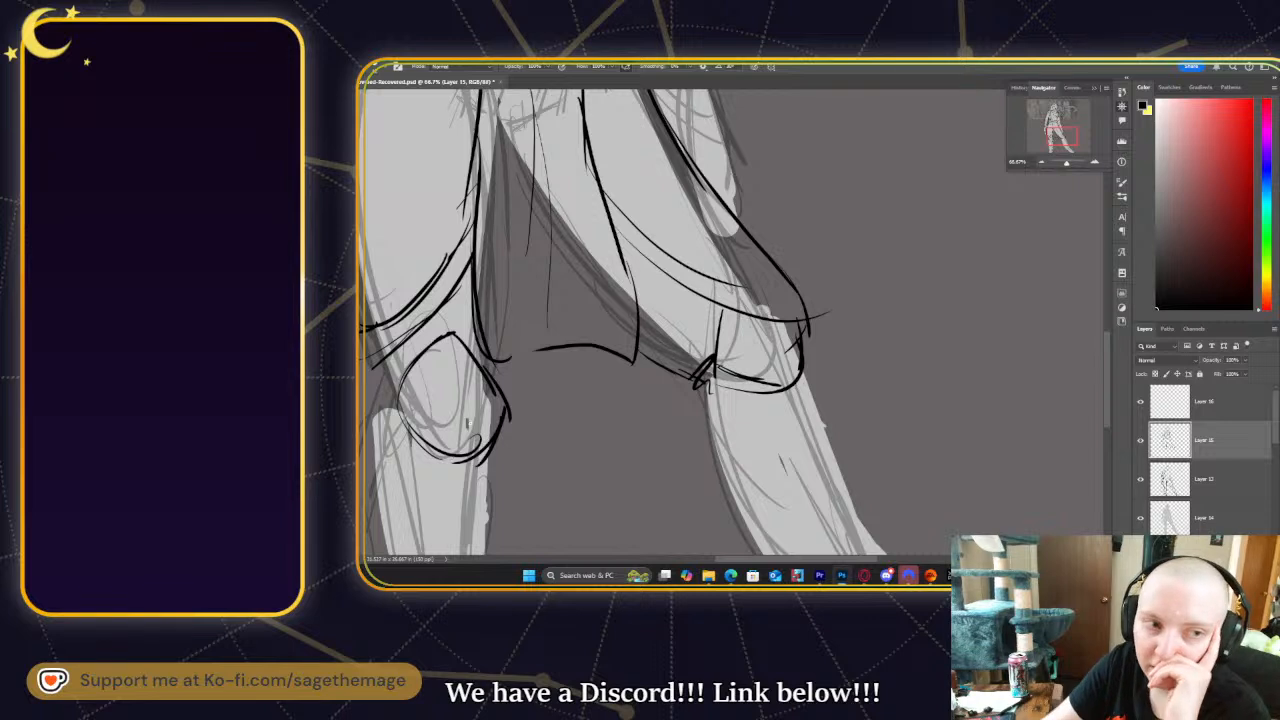
# - Add lines running from the skirt into the standing leg's knee guard and small knot details beside both knees
pyautogui.moveTo(491, 354)
pyautogui.mouseDown()
pyautogui.moveTo(494, 408)
pyautogui.moveTo(500, 394)
pyautogui.mouseUp()
pyautogui.moveTo(376, 362); pyautogui.dragTo(400, 420)
pyautogui.moveTo(400, 420); pyautogui.dragTo(397, 434)
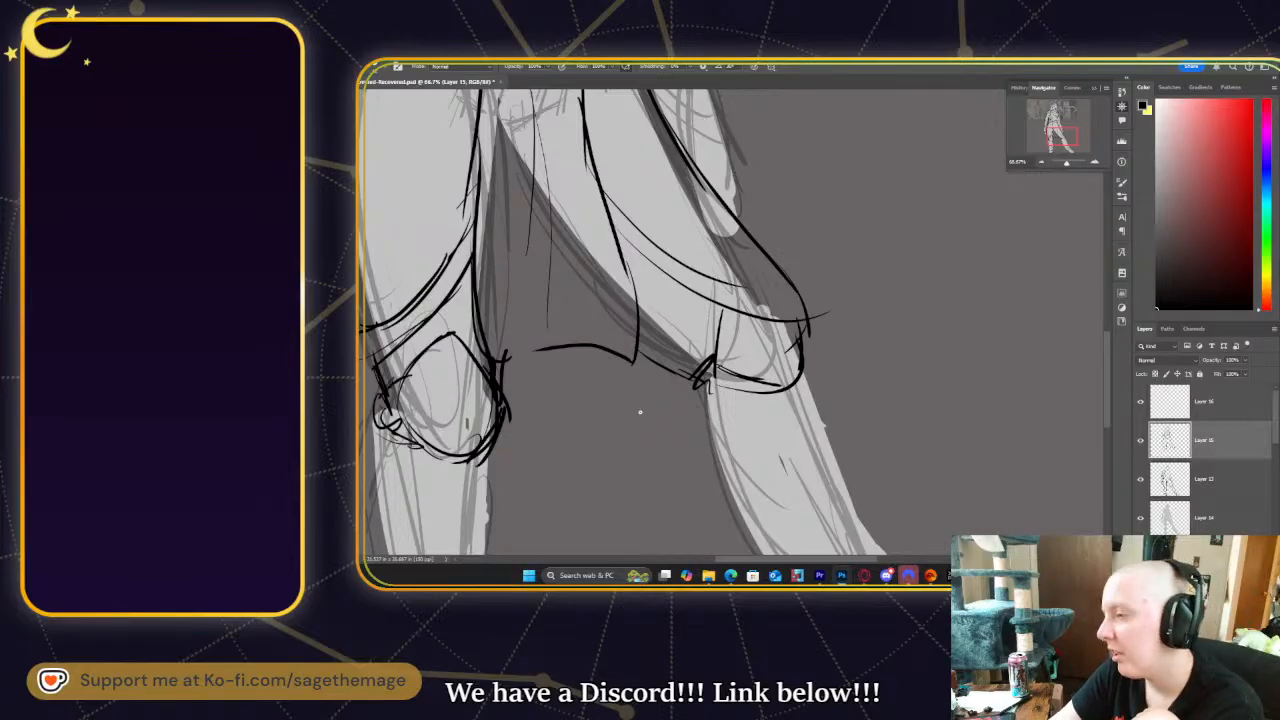
pyautogui.moveTo(698, 406); pyautogui.dragTo(750, 371)
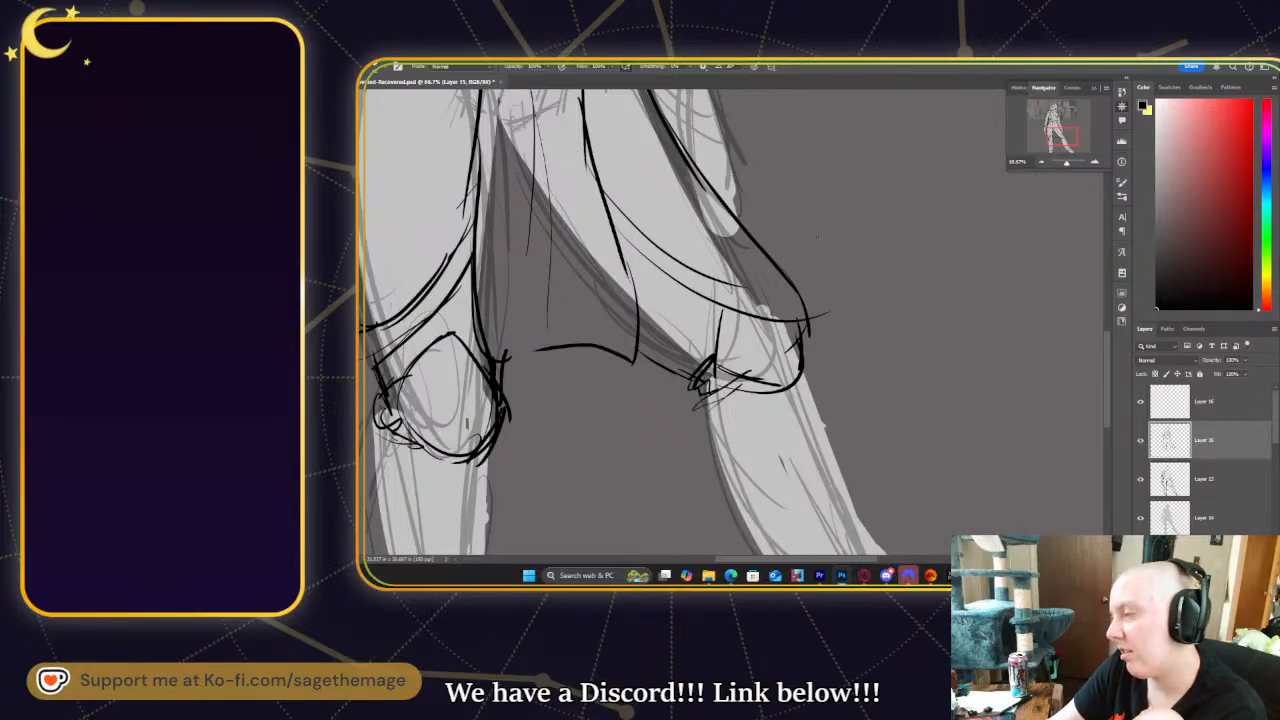
# - Examine the coloured reference figure's knee guards and boots, undoing the stray stroke made over it
pyautogui.moveTo(1042, 118); pyautogui.dragTo(1042, 111)
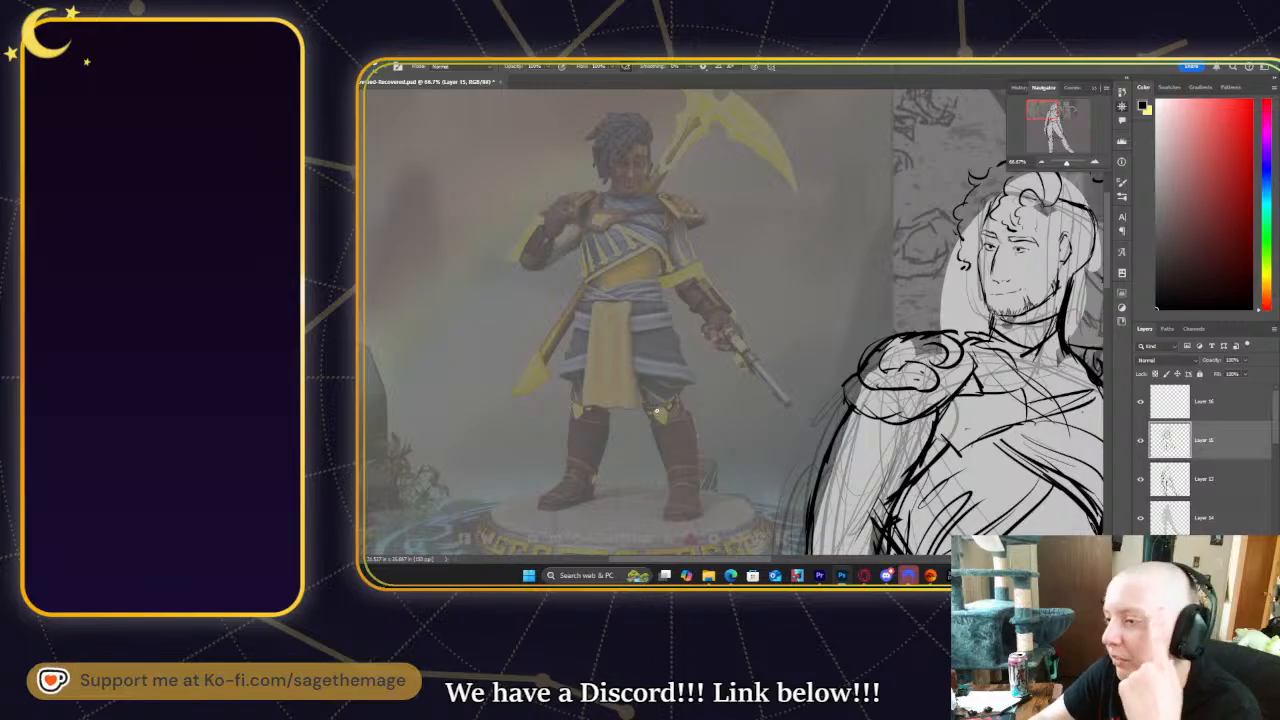
pyautogui.moveTo(653, 375); pyautogui.dragTo(672, 386)
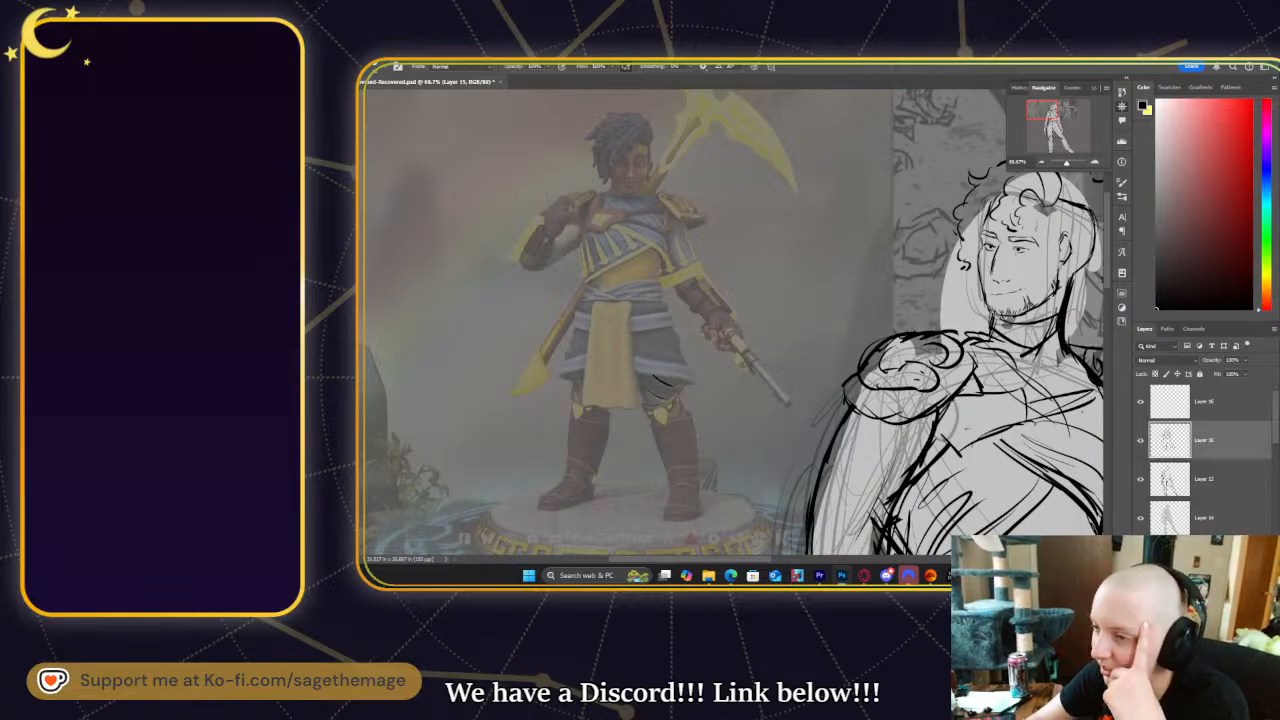
pyautogui.hotkey('ctrl', 'z')
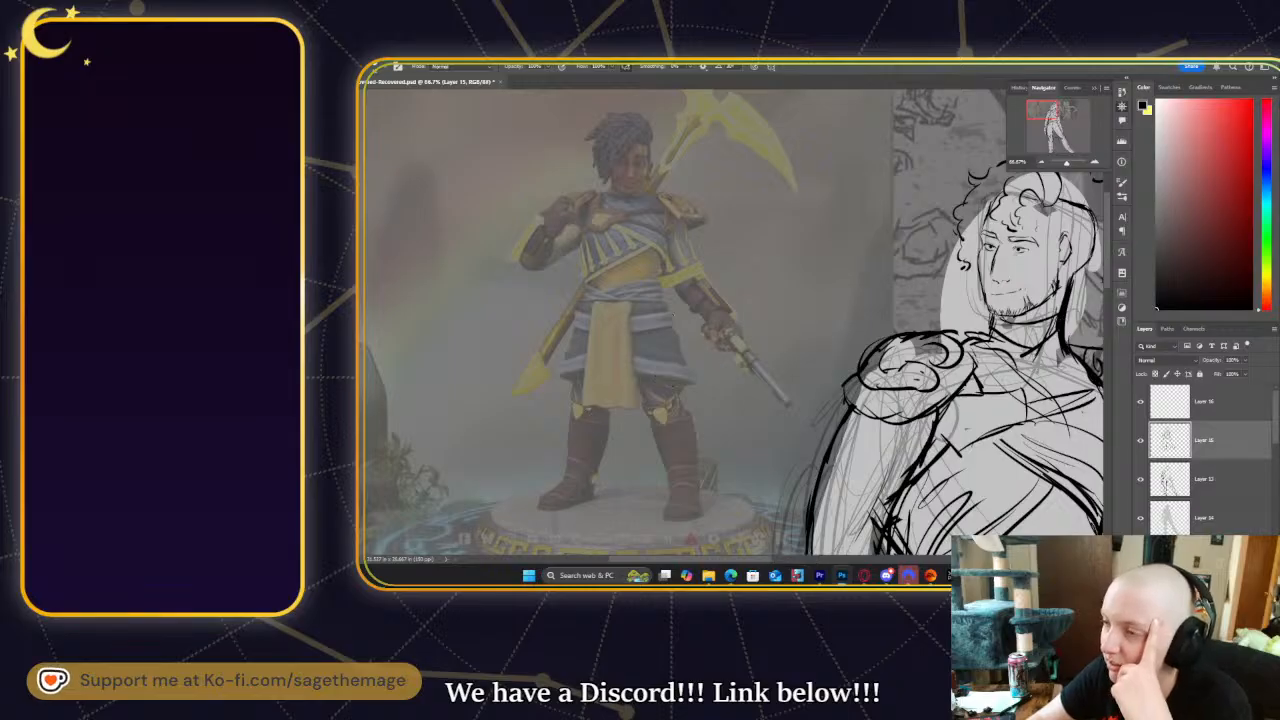
pyautogui.hotkey('ctrl', 'z')
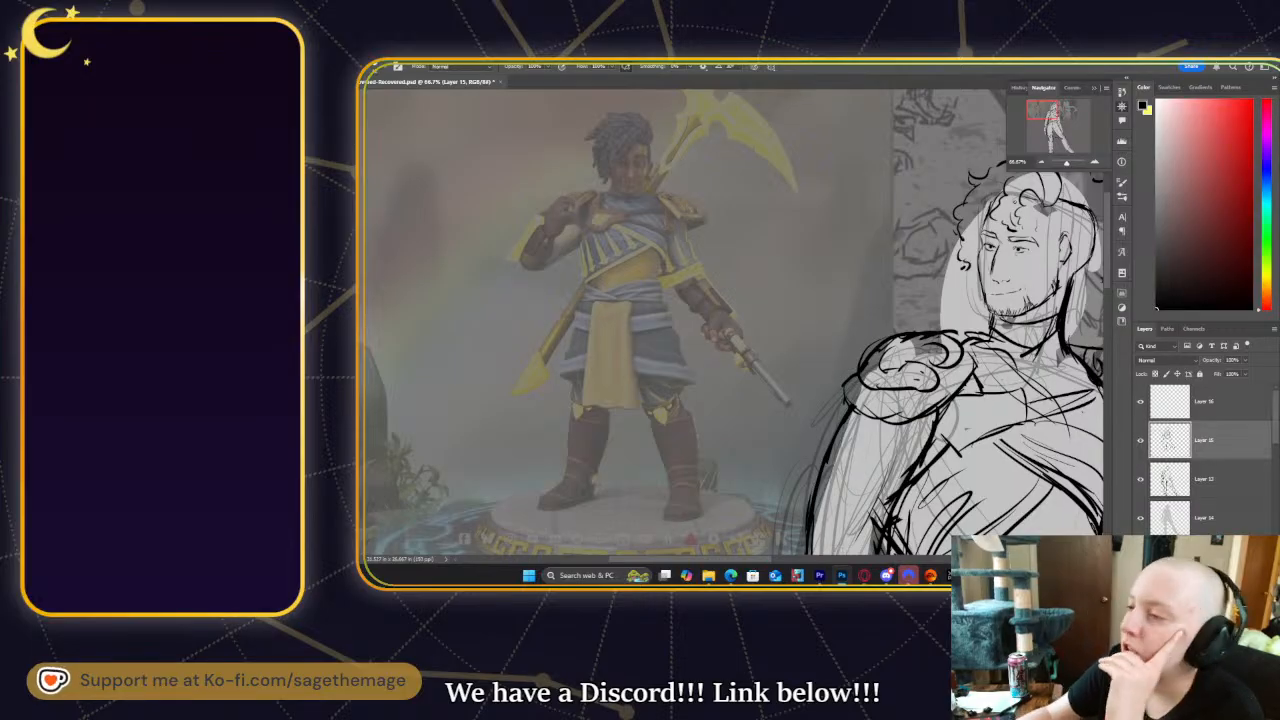
# - Sketch the extended leg's boot cuff below the knee with a jagged back edge, and start the shin line
pyautogui.moveTo(1048, 115); pyautogui.dragTo(1067, 157)
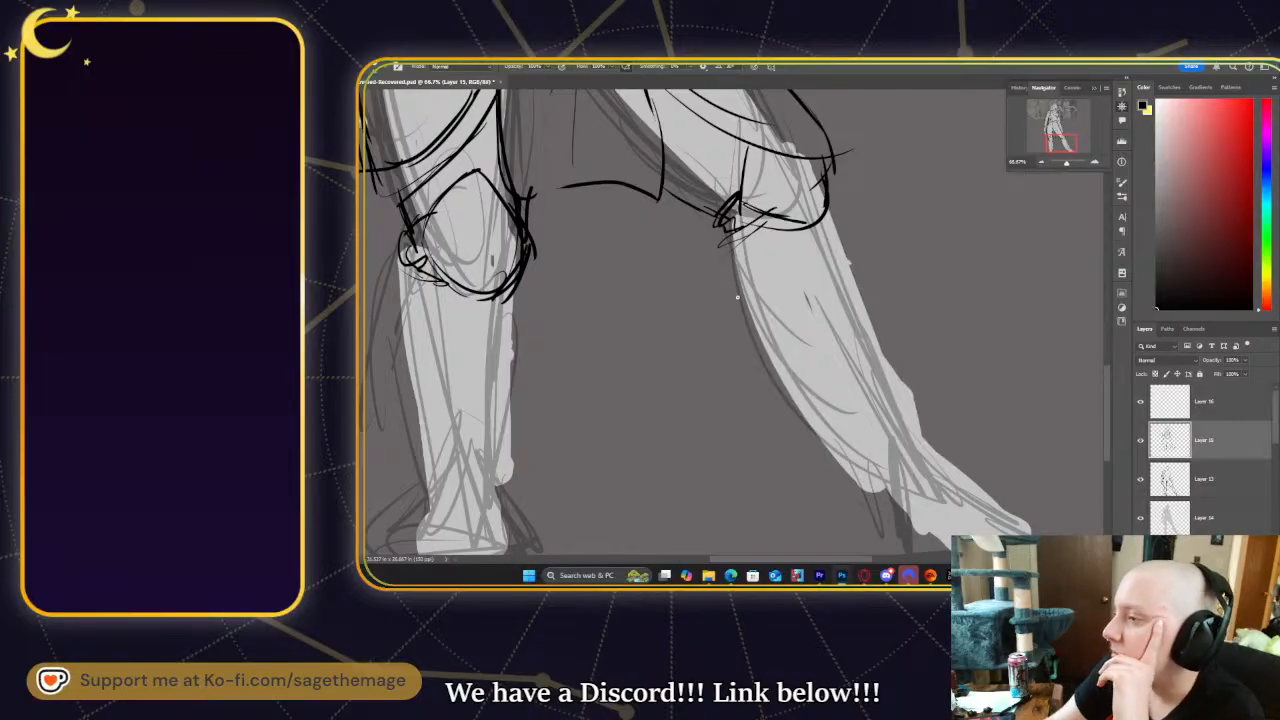
pyautogui.moveTo(730, 268)
pyautogui.mouseDown()
pyautogui.moveTo(735, 302)
pyautogui.moveTo(765, 335)
pyautogui.mouseUp()
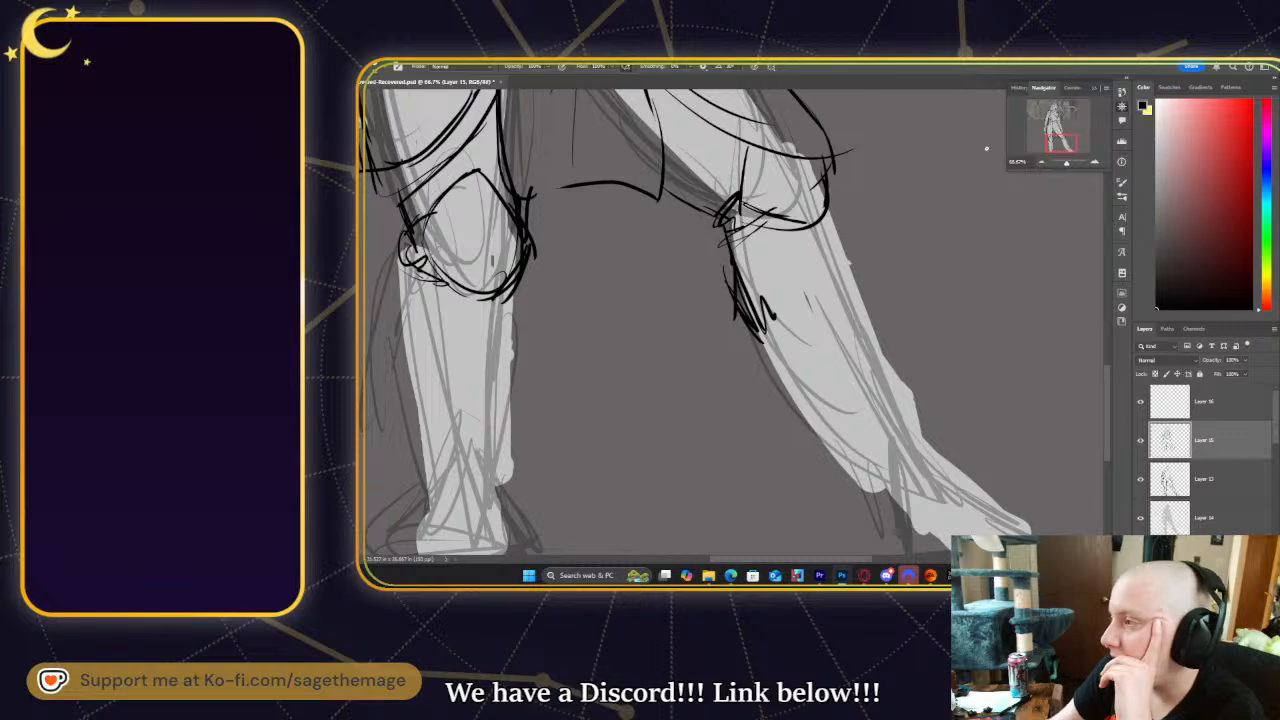
pyautogui.moveTo(1036, 118); pyautogui.dragTo(1052, 149)
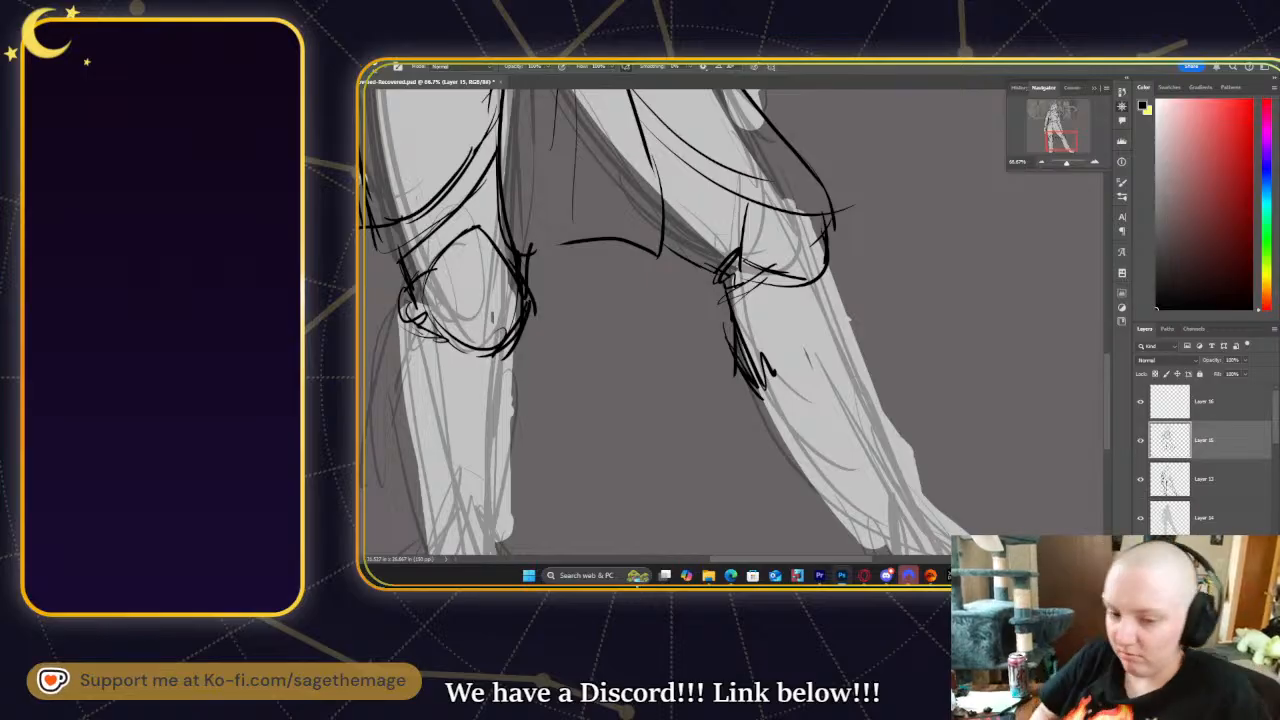
pyautogui.moveTo(756, 376)
pyautogui.mouseDown()
pyautogui.moveTo(810, 298)
pyautogui.moveTo(858, 306)
pyautogui.mouseUp()
pyautogui.moveTo(778, 354)
pyautogui.mouseDown()
pyautogui.moveTo(862, 357)
pyautogui.moveTo(886, 428)
pyautogui.mouseUp()
pyautogui.moveTo(862, 358); pyautogui.dragTo(928, 516)
# - Outline the extended leg's boot foot with its heel, sole, pointed toe and a seam across the toes
pyautogui.moveTo(1072, 132); pyautogui.dragTo(1067, 144)
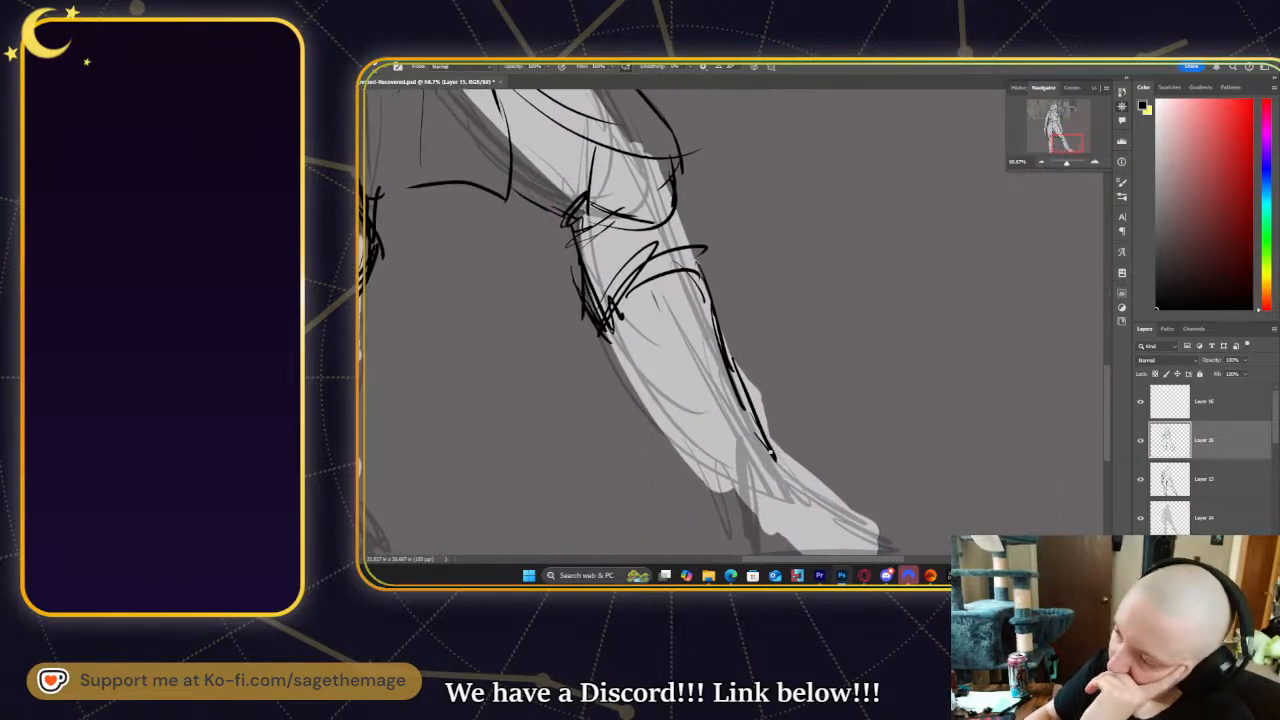
pyautogui.moveTo(866, 515)
pyautogui.mouseDown()
pyautogui.moveTo(878, 538)
pyautogui.moveTo(856, 552)
pyautogui.mouseUp()
pyautogui.moveTo(686, 452)
pyautogui.mouseDown()
pyautogui.moveTo(727, 505)
pyautogui.moveTo(672, 434)
pyautogui.moveTo(724, 512)
pyautogui.moveTo(716, 552)
pyautogui.moveTo(876, 546)
pyautogui.mouseUp()
pyautogui.moveTo(722, 500)
pyautogui.mouseDown()
pyautogui.moveTo(758, 544)
pyautogui.moveTo(757, 532)
pyautogui.mouseUp()
pyautogui.moveTo(872, 500); pyautogui.dragTo(788, 548)
pyautogui.moveTo(802, 505); pyautogui.dragTo(792, 546)
pyautogui.moveTo(740, 478); pyautogui.dragTo(798, 518)
# - Draw the calf contour and long inner fold lines down the extended leg's boot to the ankle
pyautogui.moveTo(662, 320); pyautogui.dragTo(738, 466)
pyautogui.moveTo(680, 346)
pyautogui.mouseDown()
pyautogui.moveTo(742, 464)
pyautogui.moveTo(698, 494)
pyautogui.mouseUp()
pyautogui.moveTo(662, 278)
pyautogui.mouseDown()
pyautogui.moveTo(732, 470)
pyautogui.moveTo(678, 346)
pyautogui.mouseUp()
pyautogui.moveTo(720, 426); pyautogui.dragTo(738, 474)
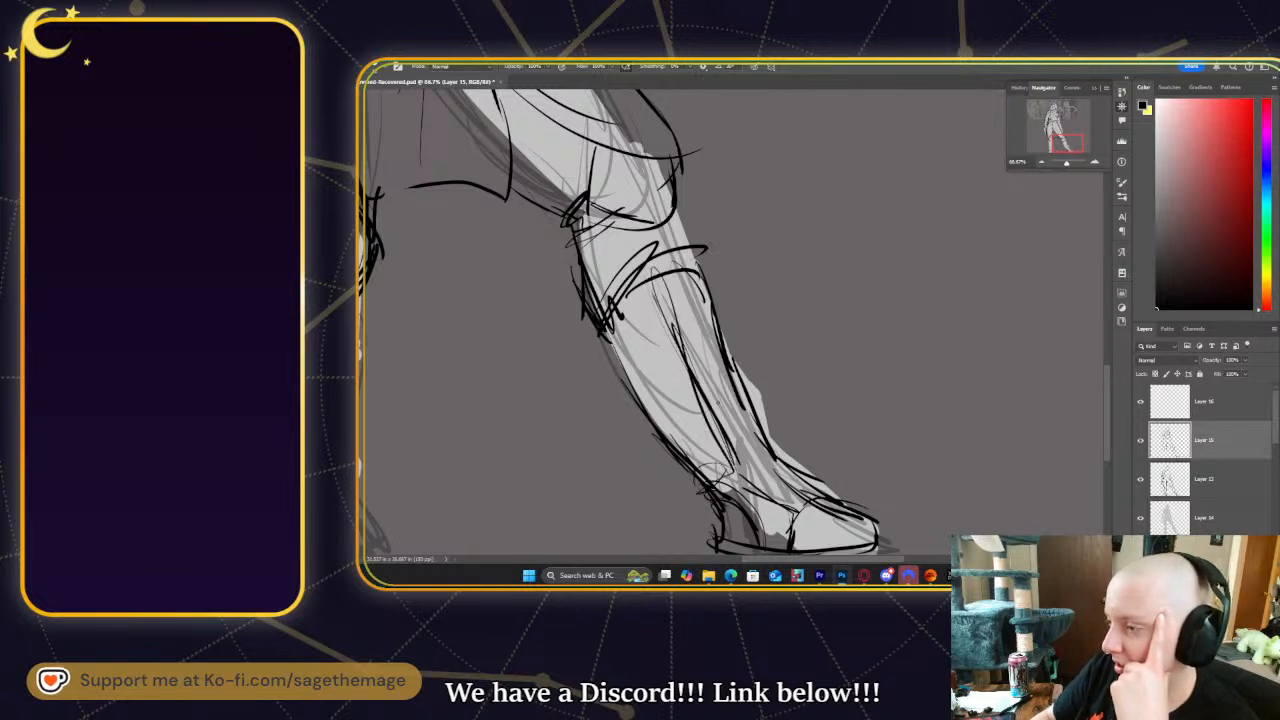
pyautogui.moveTo(704, 280)
pyautogui.mouseDown()
pyautogui.moveTo(739, 392)
pyautogui.moveTo(784, 462)
pyautogui.mouseUp()
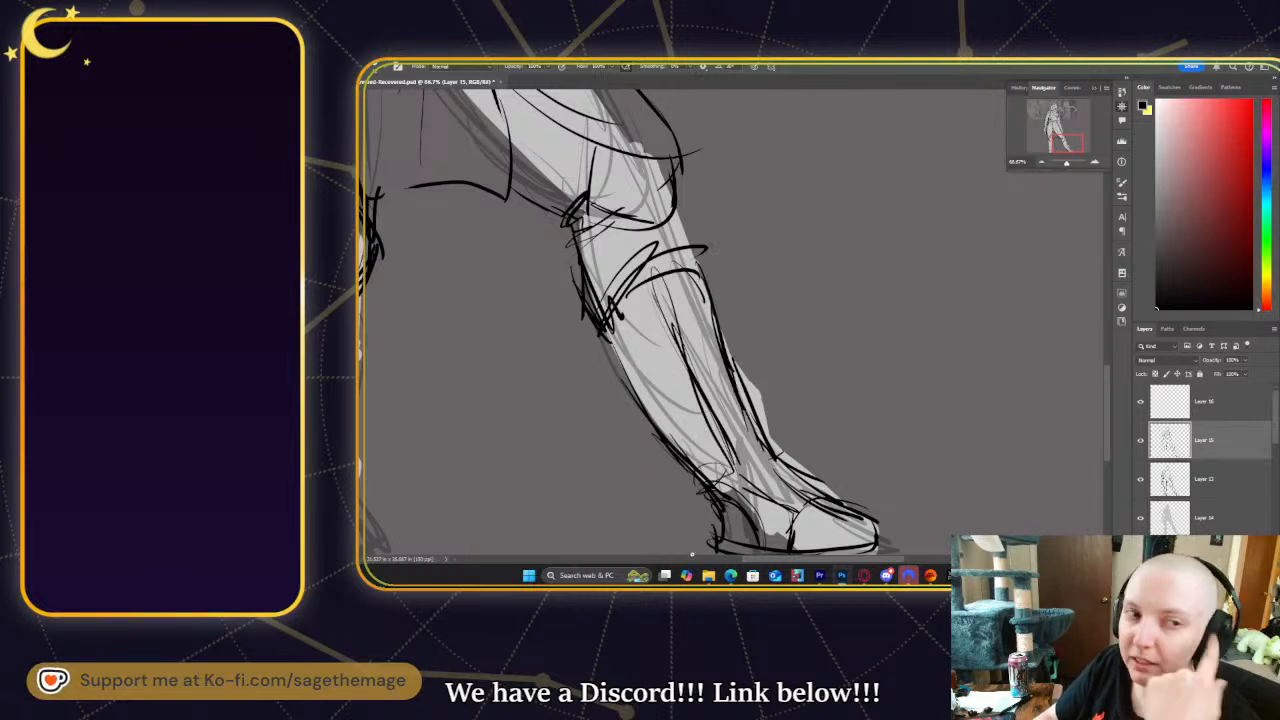
# - Sketch the standing leg's boot with its inner calf contour and a curved cuff wrapping below the knee guard
pyautogui.moveTo(1081, 145)
pyautogui.mouseDown()
pyautogui.moveTo(1068, 110)
pyautogui.moveTo(1063, 158)
pyautogui.mouseUp()
pyautogui.moveTo(753, 268); pyautogui.dragTo(731, 408)
pyautogui.moveTo(748, 300); pyautogui.dragTo(718, 482)
pyautogui.moveTo(734, 372); pyautogui.dragTo(717, 496)
pyautogui.moveTo(754, 244); pyautogui.dragTo(760, 296)
pyautogui.moveTo(626, 266); pyautogui.dragTo(638, 336)
pyautogui.moveTo(620, 290)
pyautogui.mouseDown()
pyautogui.moveTo(609, 333)
pyautogui.moveTo(698, 333)
pyautogui.moveTo(746, 308)
pyautogui.mouseUp()
pyautogui.moveTo(642, 335); pyautogui.dragTo(757, 307)
# - Draw the outer contour of the standing leg's boot from the cuff down to the ankle and the foot's edge
pyautogui.moveTo(628, 376); pyautogui.dragTo(648, 434)
pyautogui.moveTo(633, 338); pyautogui.dragTo(649, 432)
pyautogui.moveTo(651, 340)
pyautogui.mouseDown()
pyautogui.moveTo(664, 462)
pyautogui.moveTo(646, 520)
pyautogui.mouseUp()
pyautogui.moveTo(672, 440)
pyautogui.mouseDown()
pyautogui.moveTo(649, 503)
pyautogui.moveTo(616, 536)
pyautogui.moveTo(620, 552)
pyautogui.mouseUp()
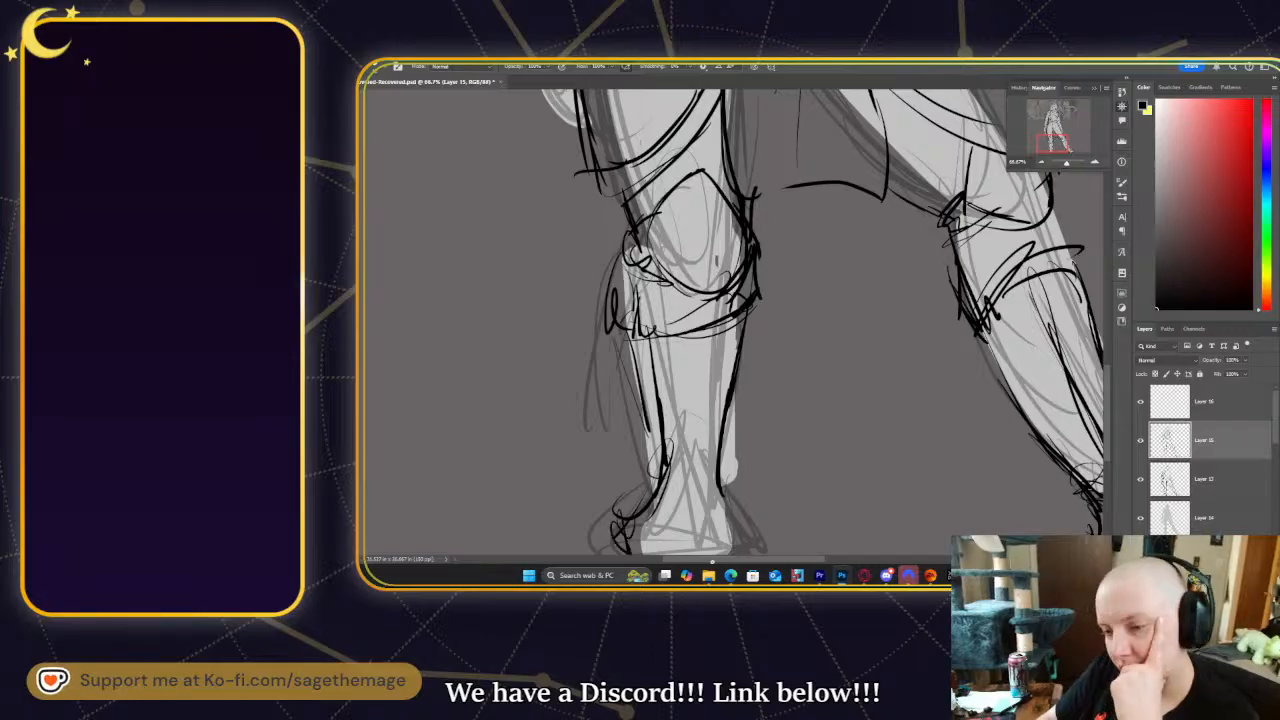
# - Add curved bands across the standing leg's foot and long fold lines down the boot shaft
pyautogui.moveTo(729, 512)
pyautogui.mouseDown()
pyautogui.moveTo(740, 540)
pyautogui.moveTo(626, 530)
pyautogui.mouseUp()
pyautogui.moveTo(660, 538); pyautogui.dragTo(722, 510)
pyautogui.moveTo(642, 518); pyautogui.dragTo(664, 525)
pyautogui.moveTo(648, 512); pyautogui.dragTo(732, 516)
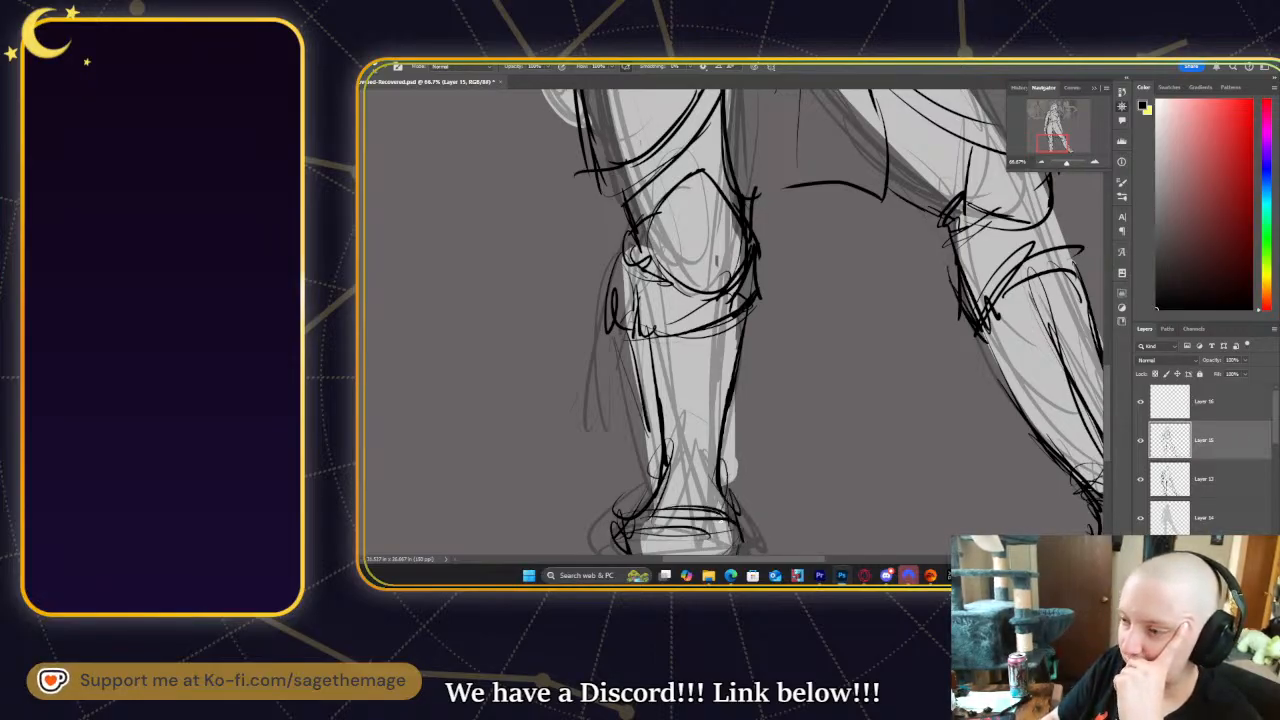
pyautogui.moveTo(669, 329); pyautogui.dragTo(672, 414)
pyautogui.moveTo(672, 360); pyautogui.dragTo(643, 547)
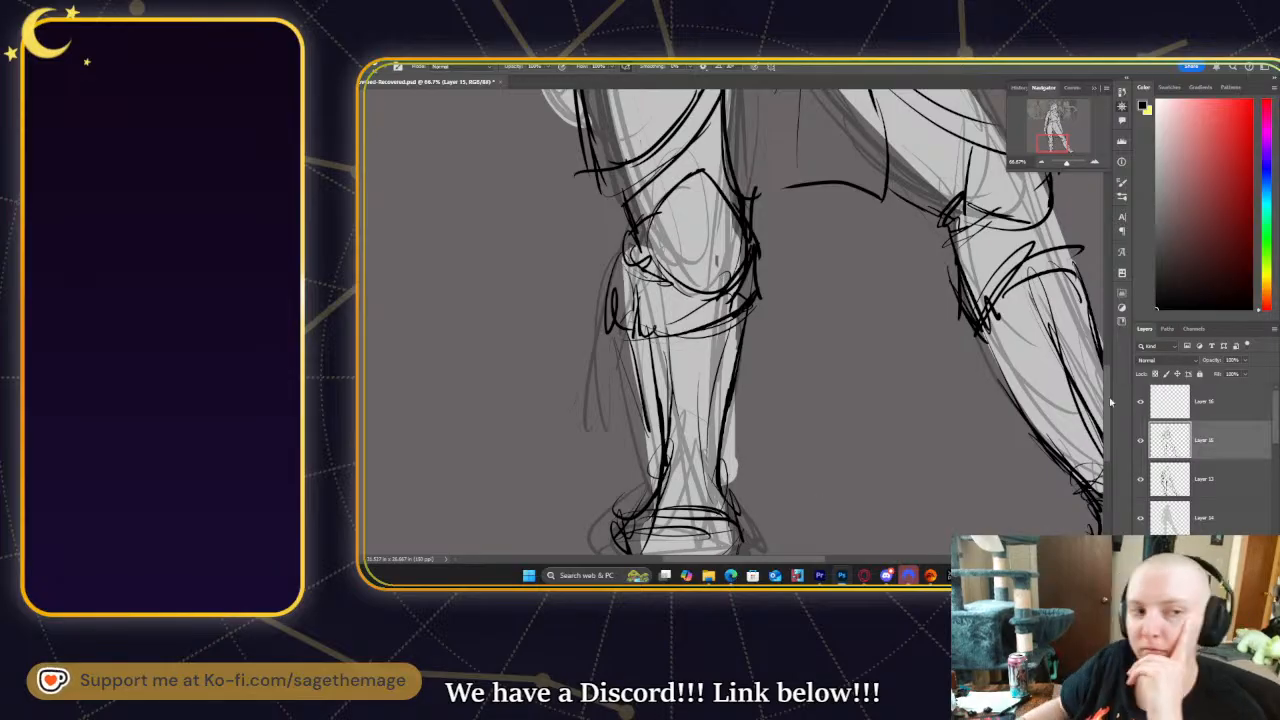
# - Sketch the hand and fingers beside the hip below the bent arm's sleeve, undoing a stray stroke
pyautogui.moveTo(1053, 148); pyautogui.dragTo(1068, 127)
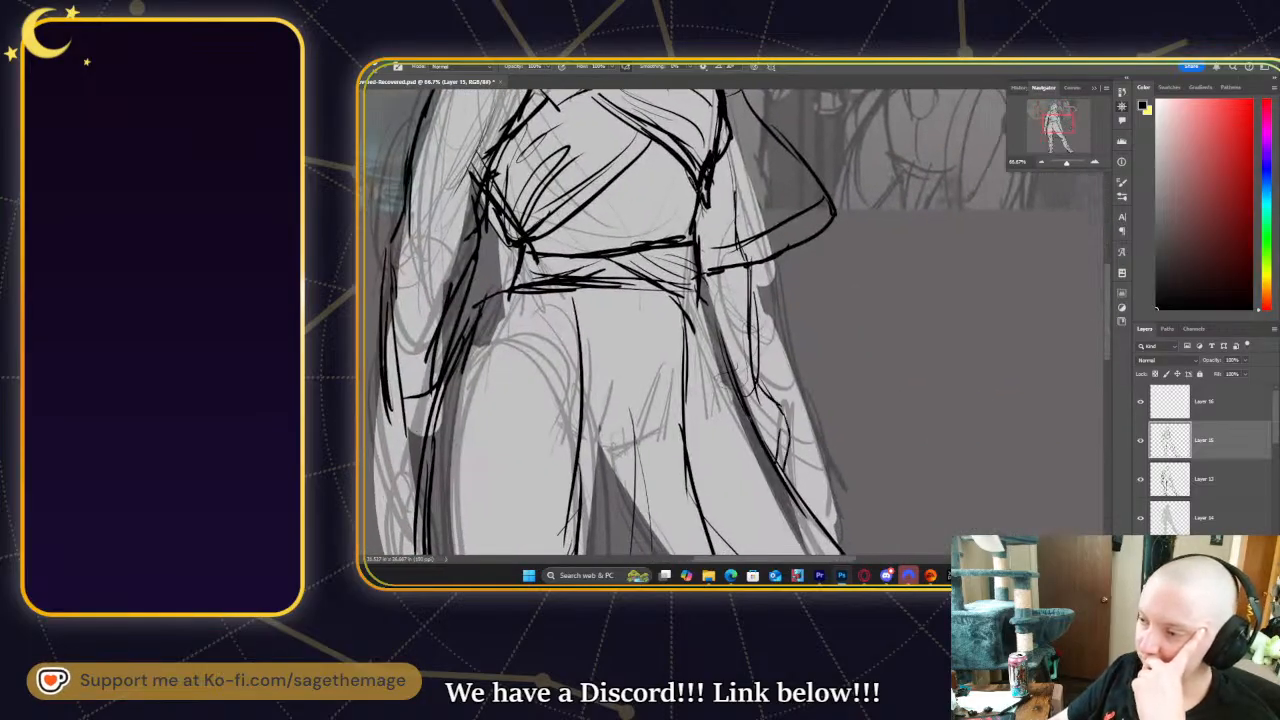
pyautogui.hotkey('ctrl', 'z')
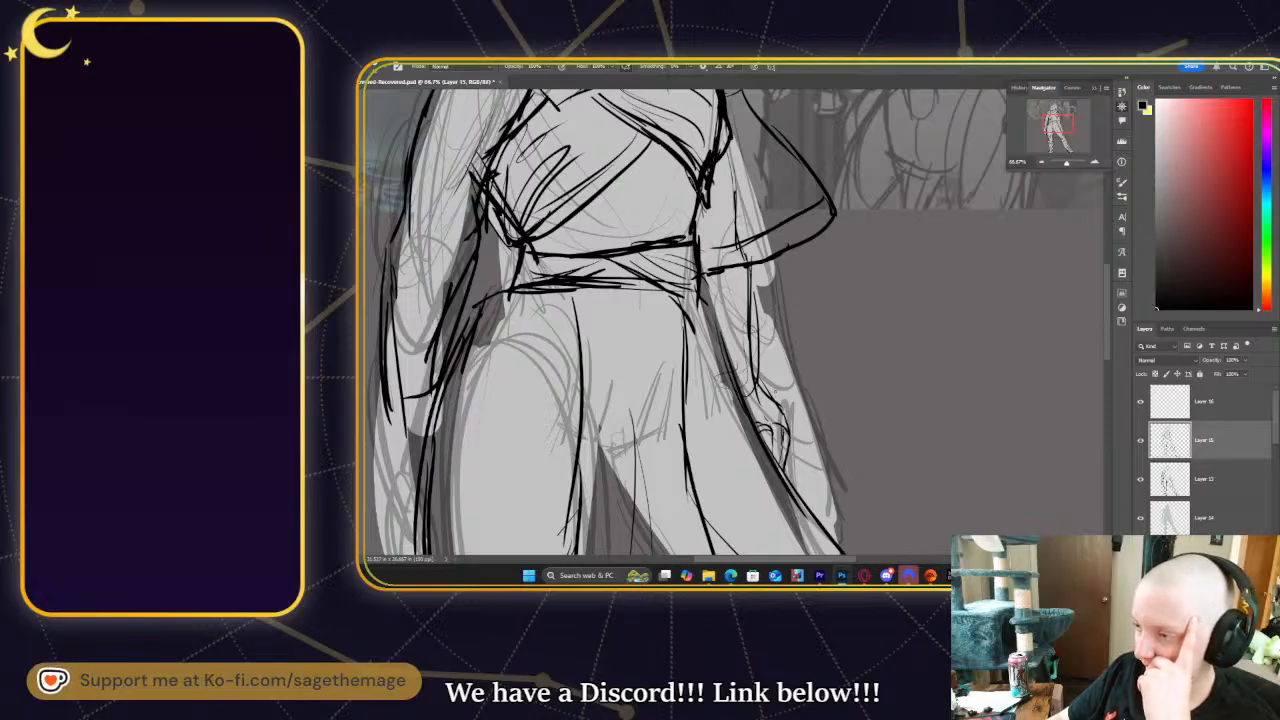
pyautogui.moveTo(1067, 131); pyautogui.dragTo(1062, 110)
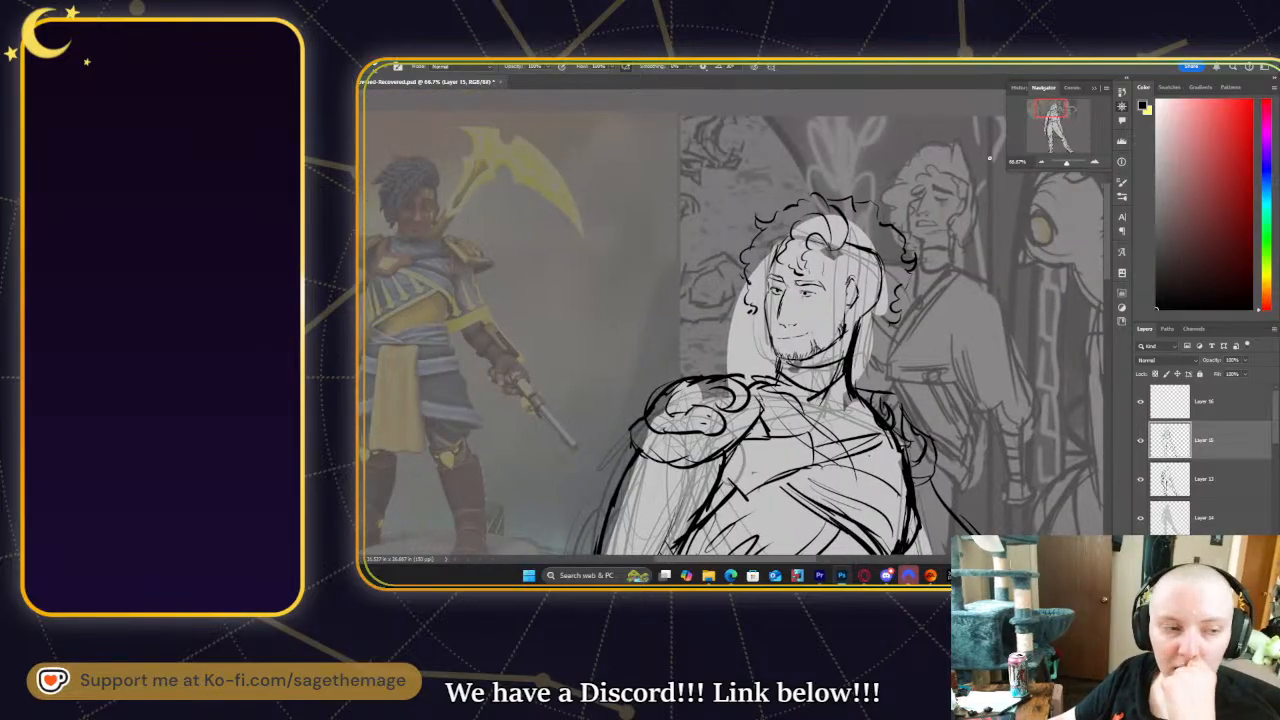
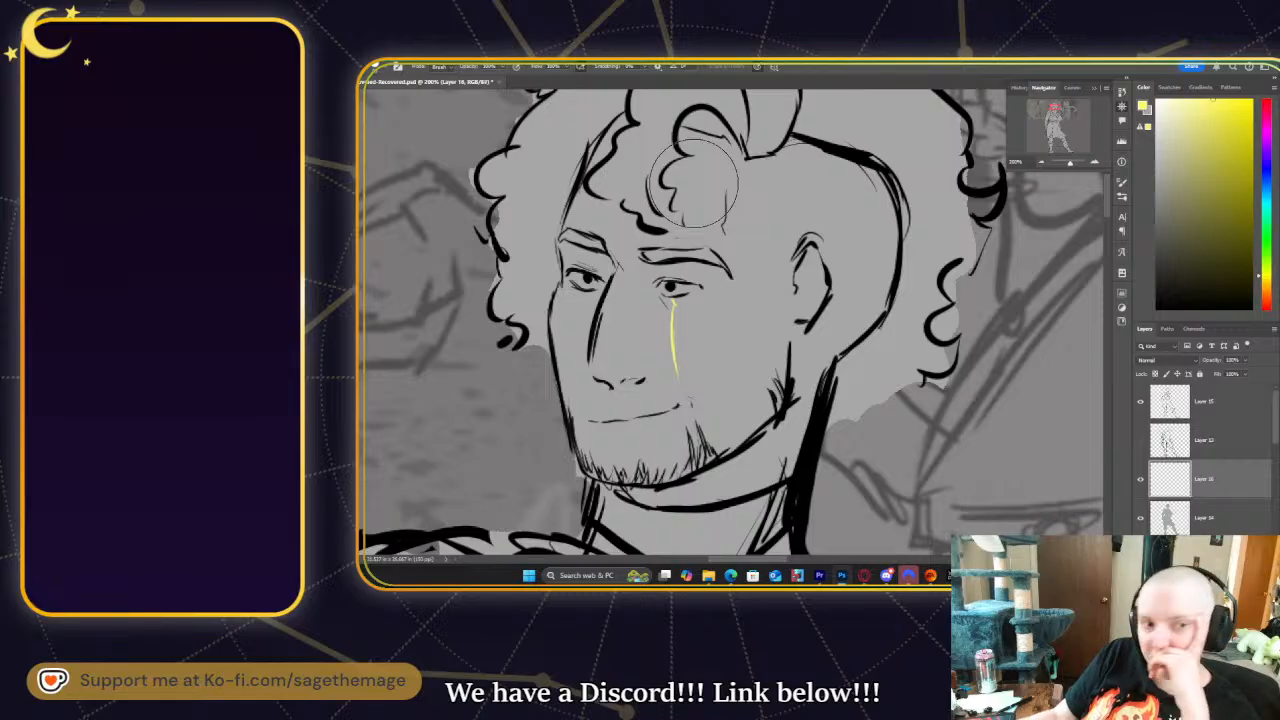
# - Draw a yellow curve from the near eyebrow over the temple to the back of the head, replacing the first attempt
pyautogui.press('b')
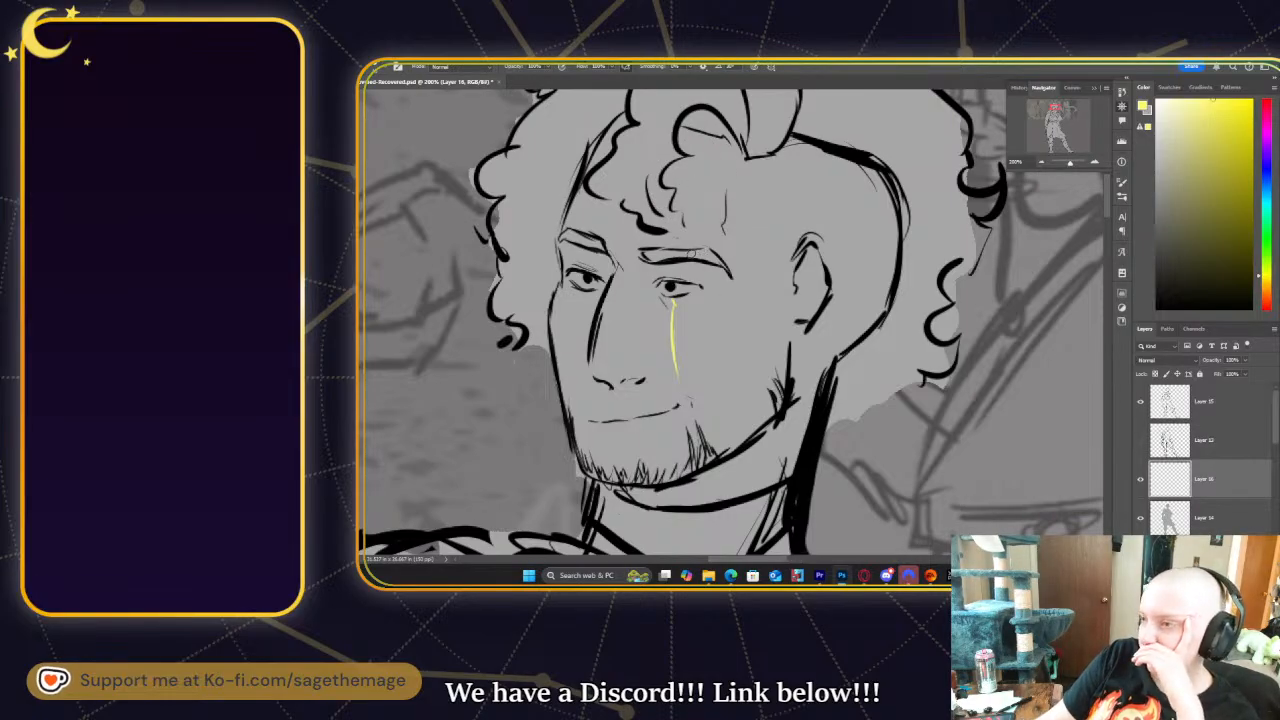
pyautogui.moveTo(690, 240)
pyautogui.mouseDown()
pyautogui.moveTo(751, 183)
pyautogui.moveTo(883, 163)
pyautogui.moveTo(922, 175)
pyautogui.mouseUp()
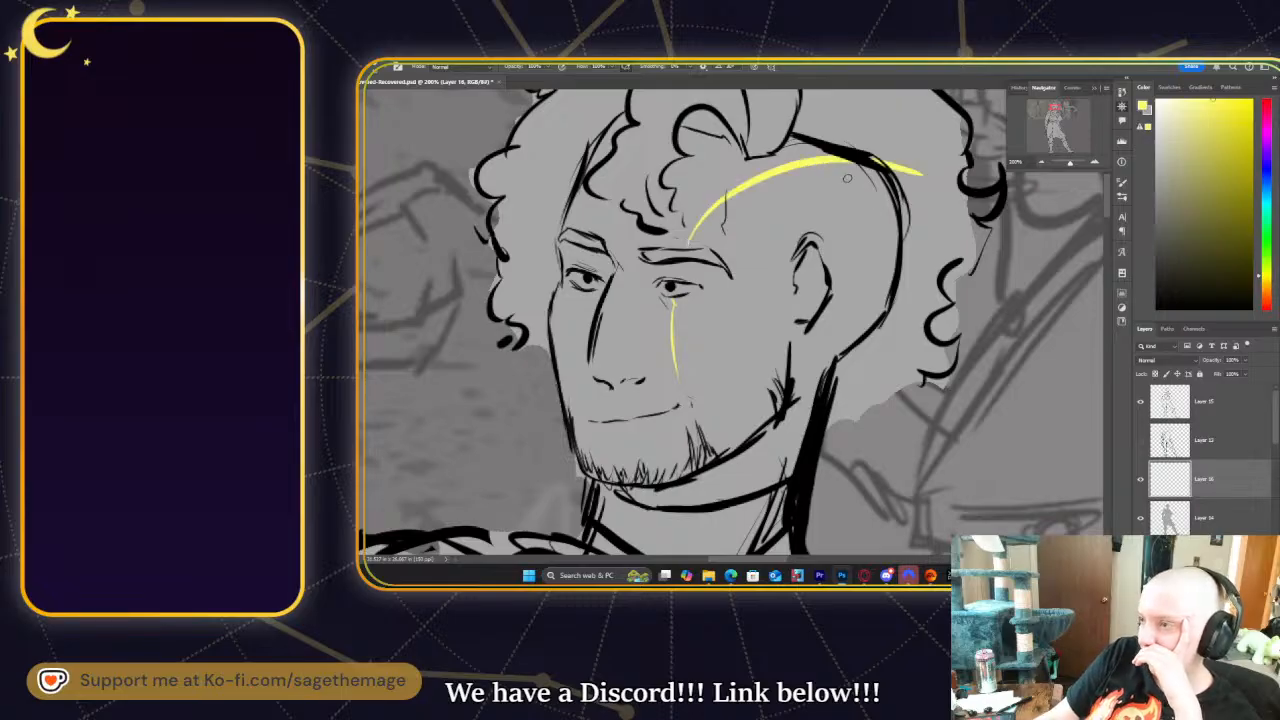
pyautogui.hotkey('ctrl', 'z')
pyautogui.moveTo(679, 252)
pyautogui.mouseDown()
pyautogui.moveTo(707, 210)
pyautogui.moveTo(836, 173)
pyautogui.moveTo(886, 185)
pyautogui.mouseUp()
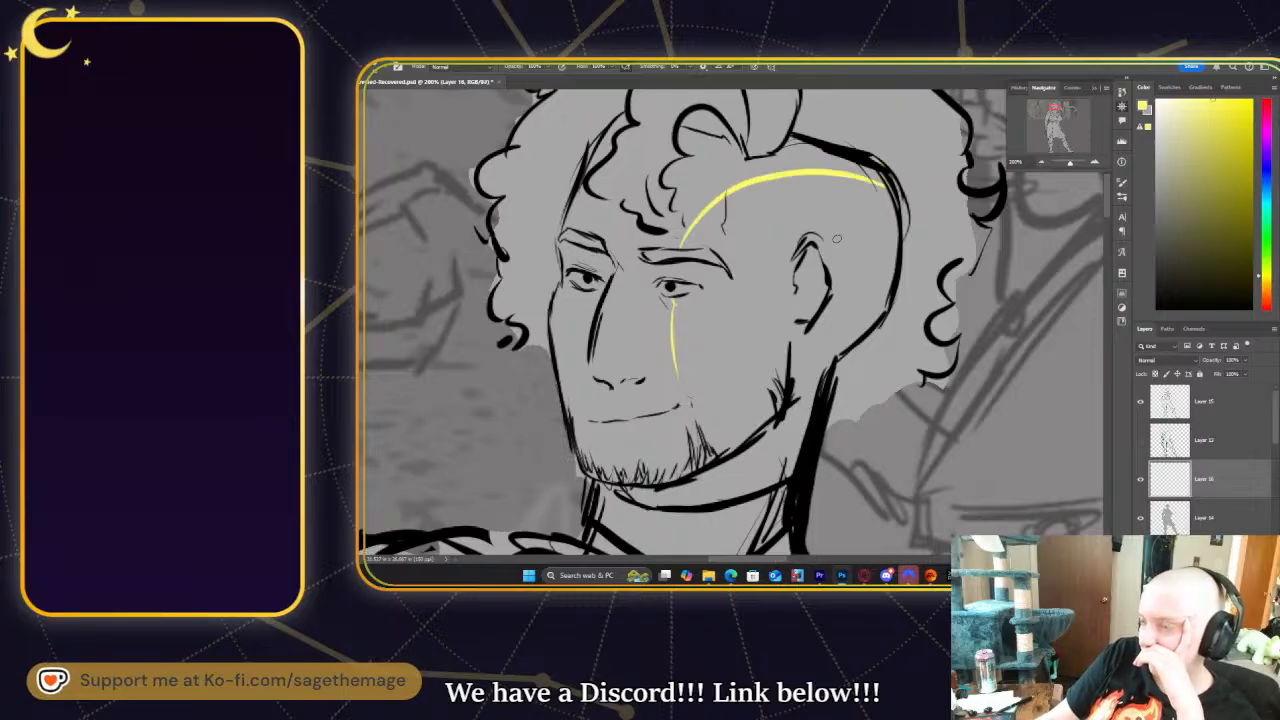
# - Erase the yellow vertical line beneath the near eye and return to the brush
pyautogui.press('e')
pyautogui.moveTo(677, 300); pyautogui.dragTo(670, 434)
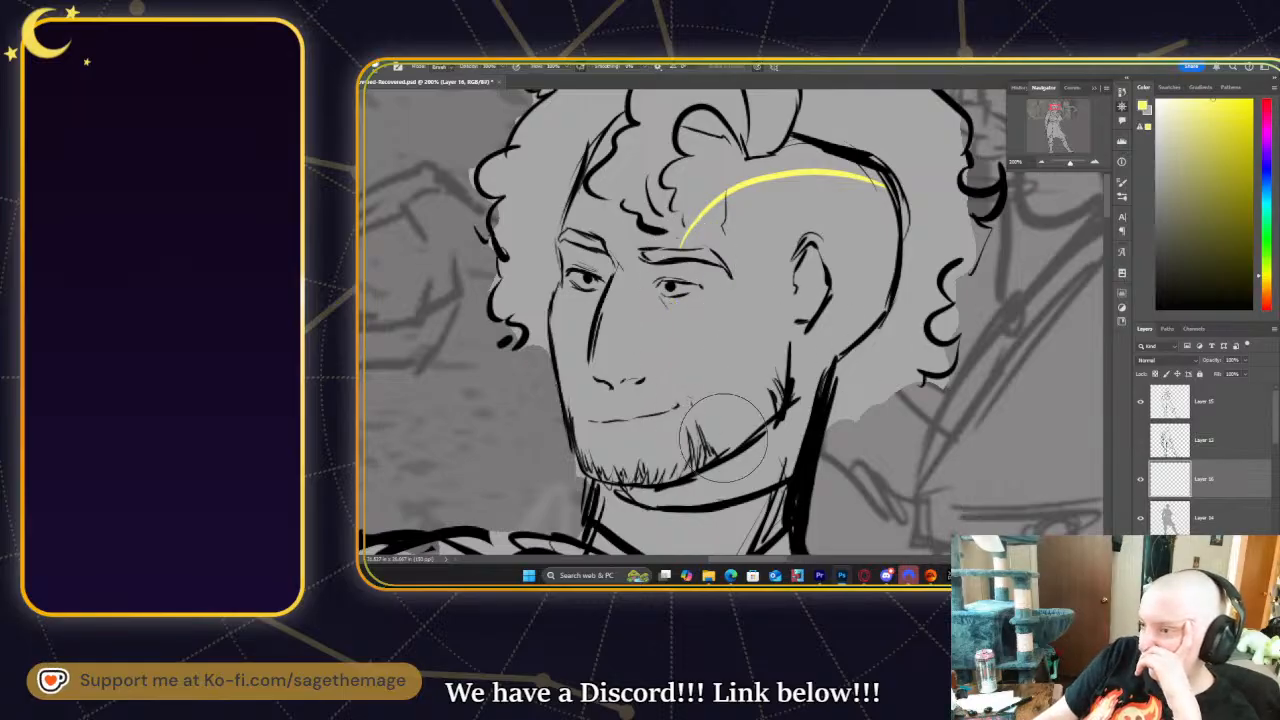
pyautogui.press('b')
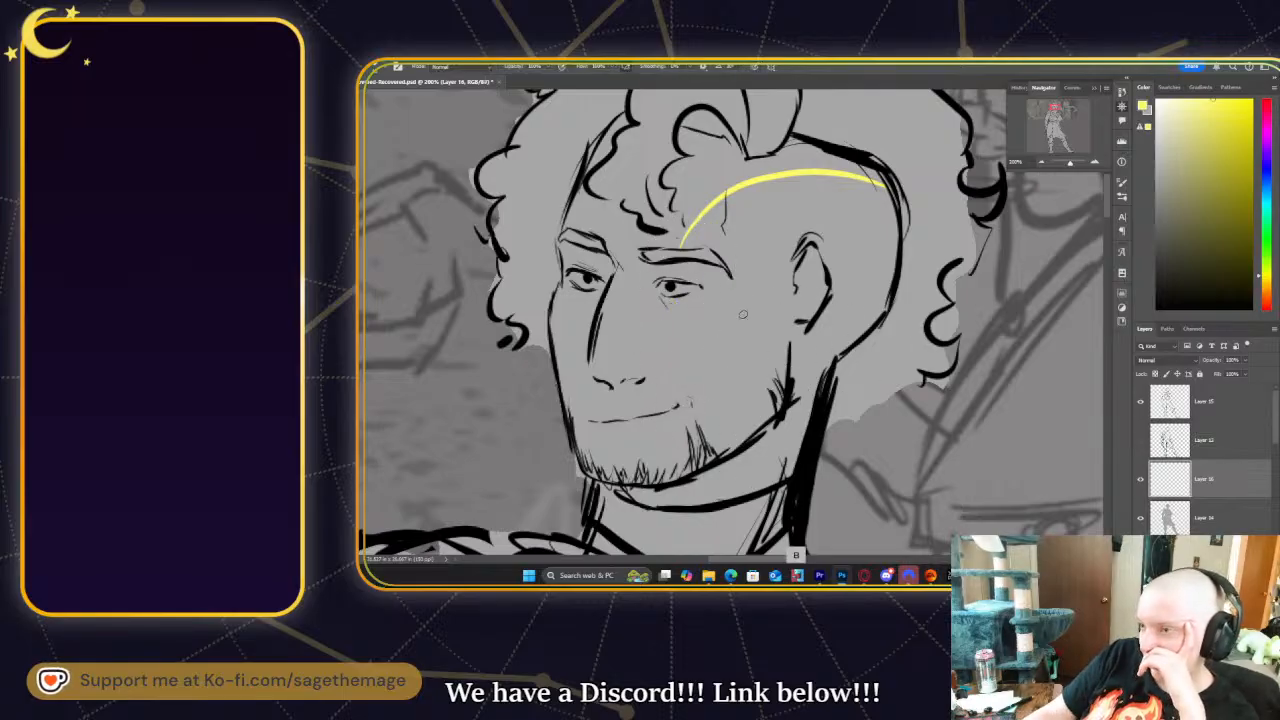
# - Try yellow curves from beneath the near eye to the jaw, undoing back to the earlier vertical lines above the brow and below the eye
pyautogui.moveTo(673, 297)
pyautogui.mouseDown()
pyautogui.moveTo(689, 357)
pyautogui.moveTo(757, 442)
pyautogui.mouseUp()
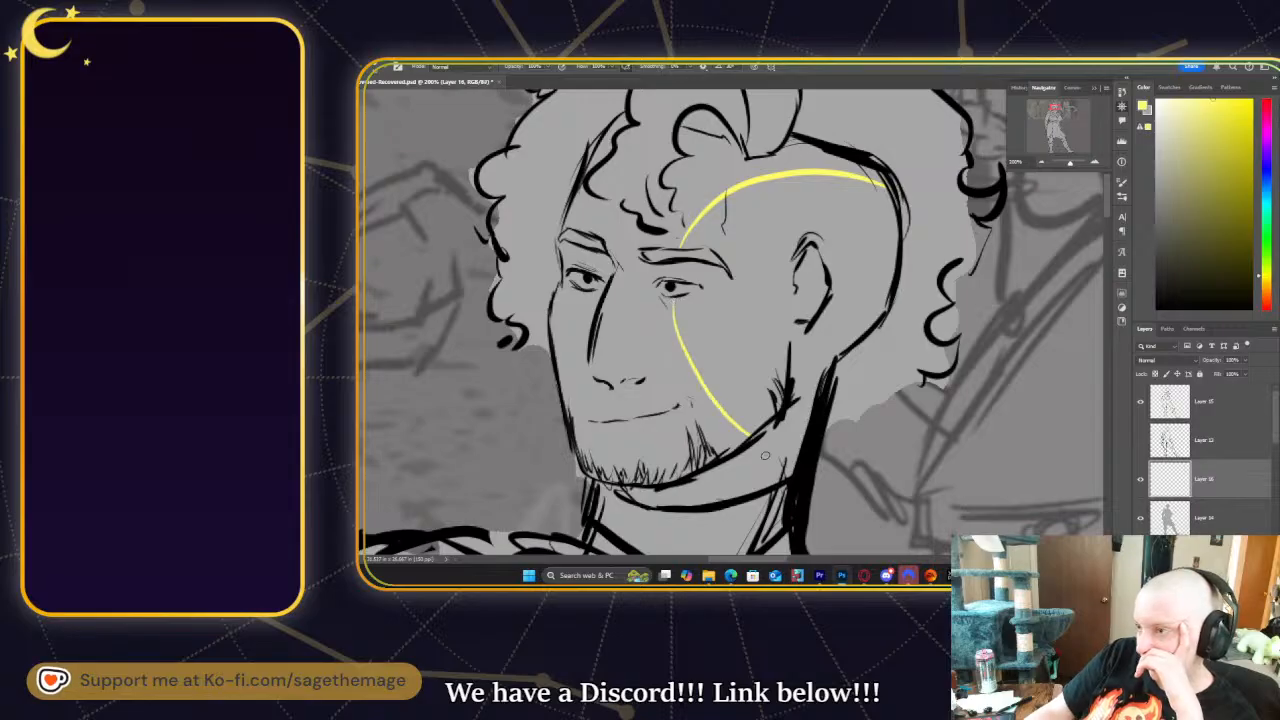
pyautogui.hotkey('ctrl', 'z')
pyautogui.moveTo(673, 292)
pyautogui.mouseDown()
pyautogui.moveTo(701, 392)
pyautogui.moveTo(748, 434)
pyautogui.mouseUp()
pyautogui.hotkey('ctrl', 'z')
pyautogui.moveTo(671, 318); pyautogui.dragTo(749, 452)
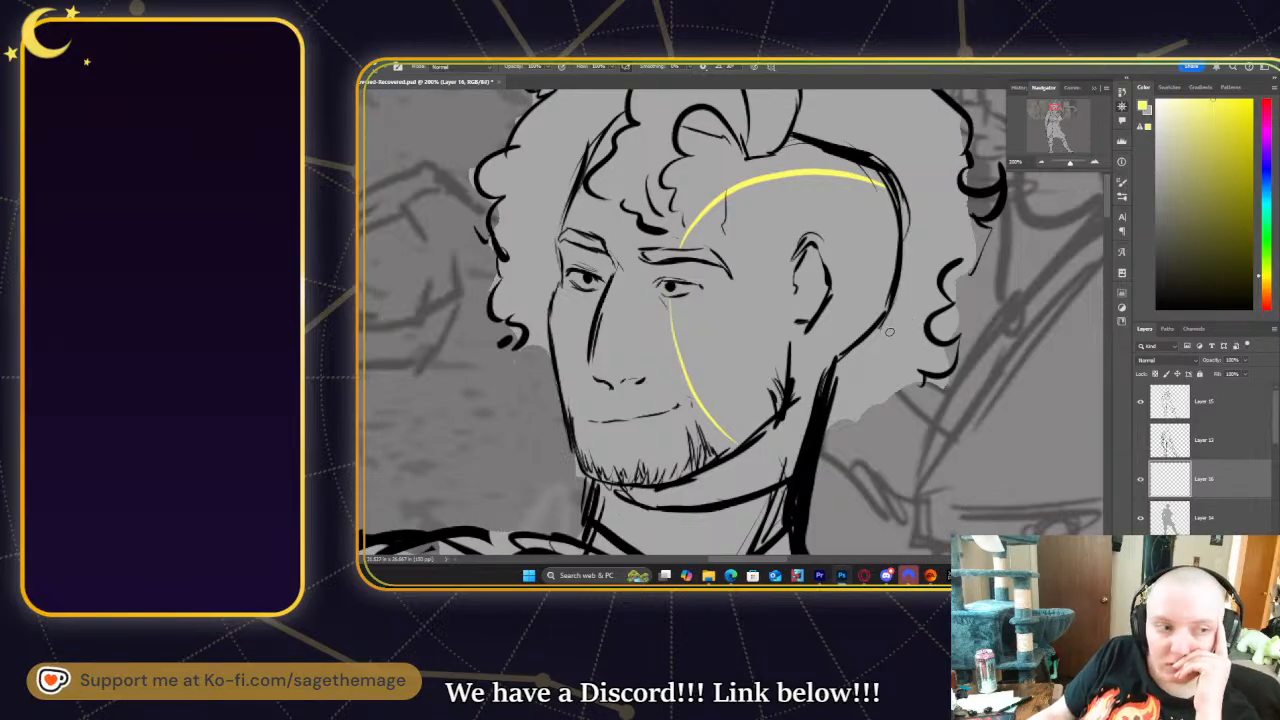
pyautogui.hotkey('ctrl', 'z')
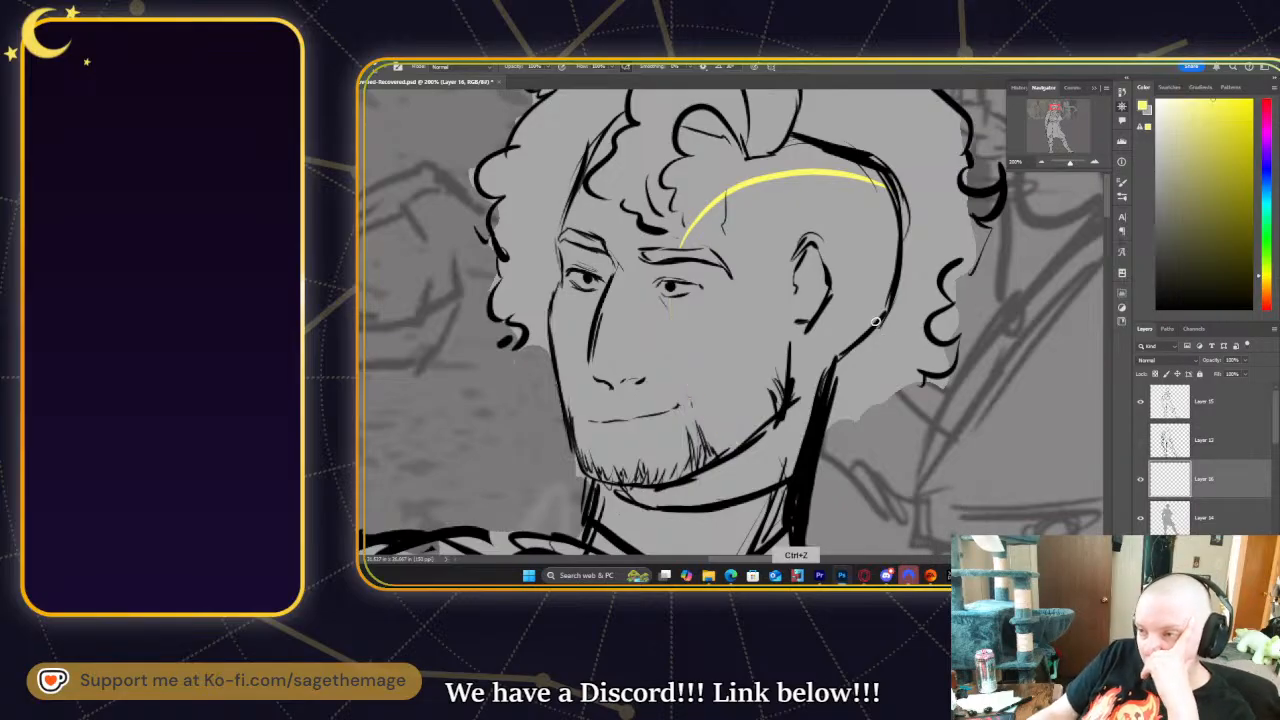
pyautogui.hotkey('ctrl', 'z')
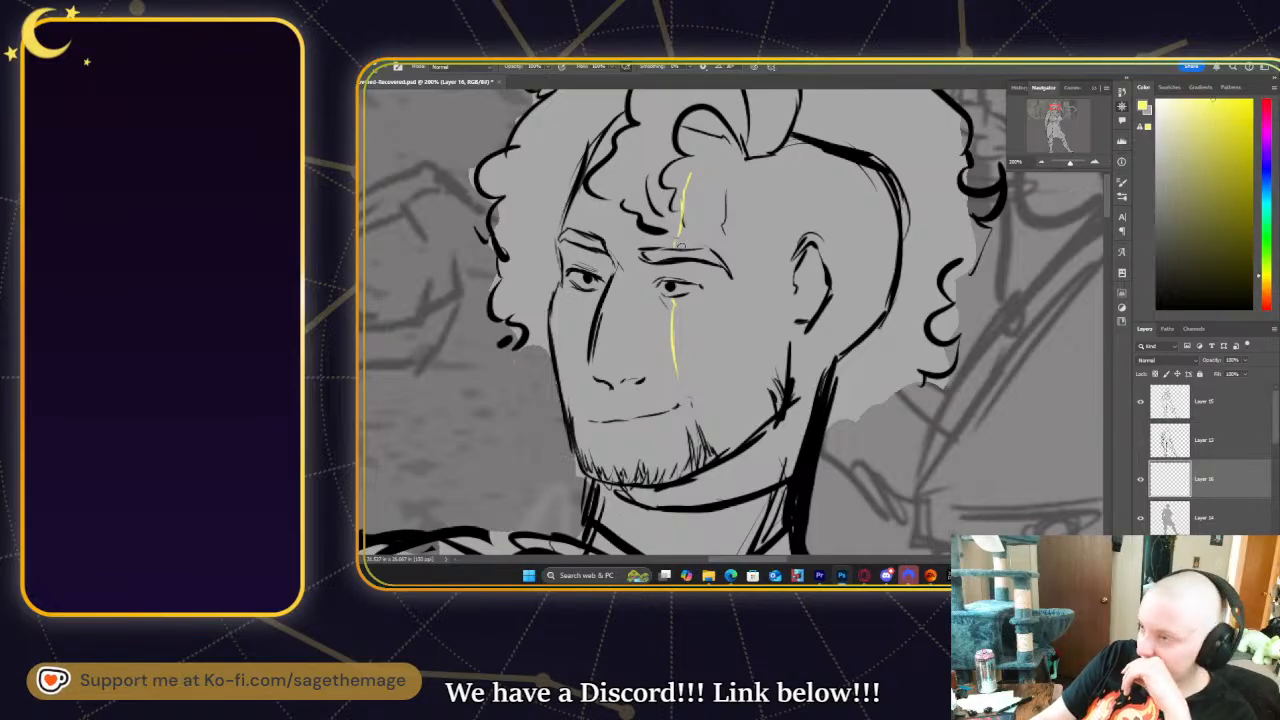
# - Try an angled yellow line from the near eyebrow to the back of the head and a horizontal branch across the cheek
pyautogui.moveTo(680, 243)
pyautogui.mouseDown()
pyautogui.moveTo(766, 174)
pyautogui.moveTo(885, 183)
pyautogui.moveTo(860, 295)
pyautogui.mouseUp()
pyautogui.hotkey('ctrl', 'z')
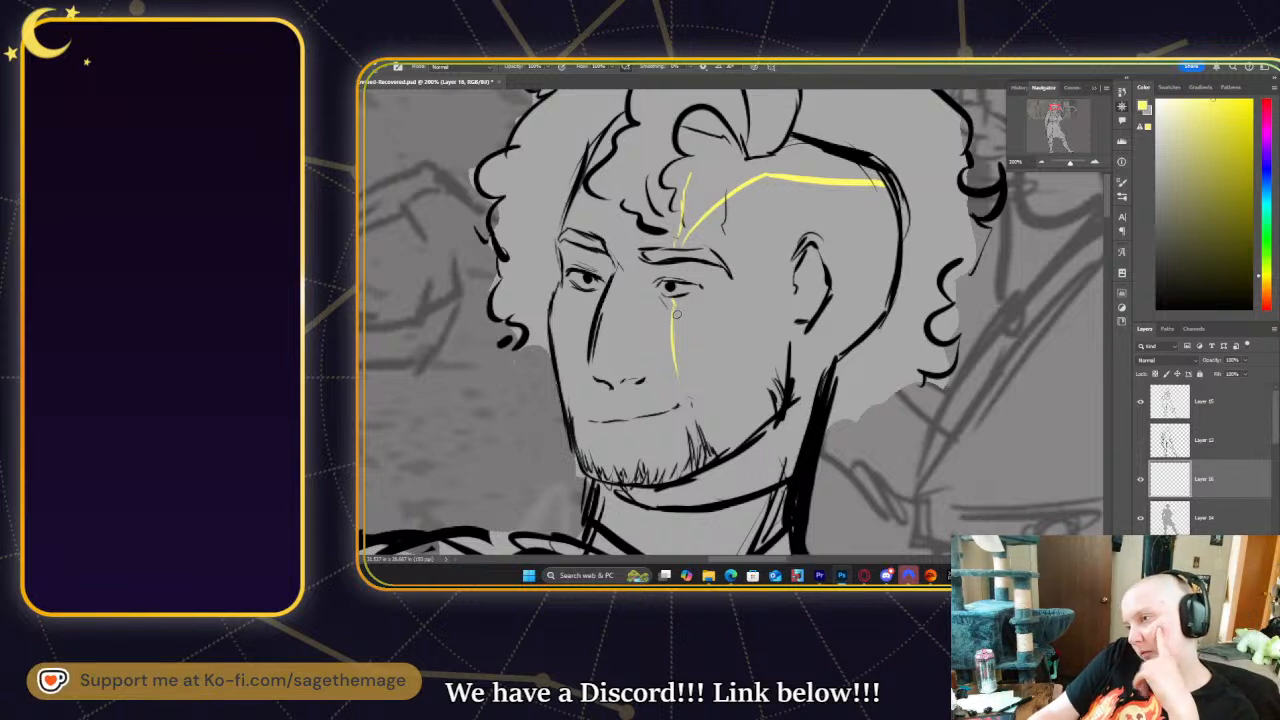
pyautogui.moveTo(672, 333); pyautogui.dragTo(746, 328)
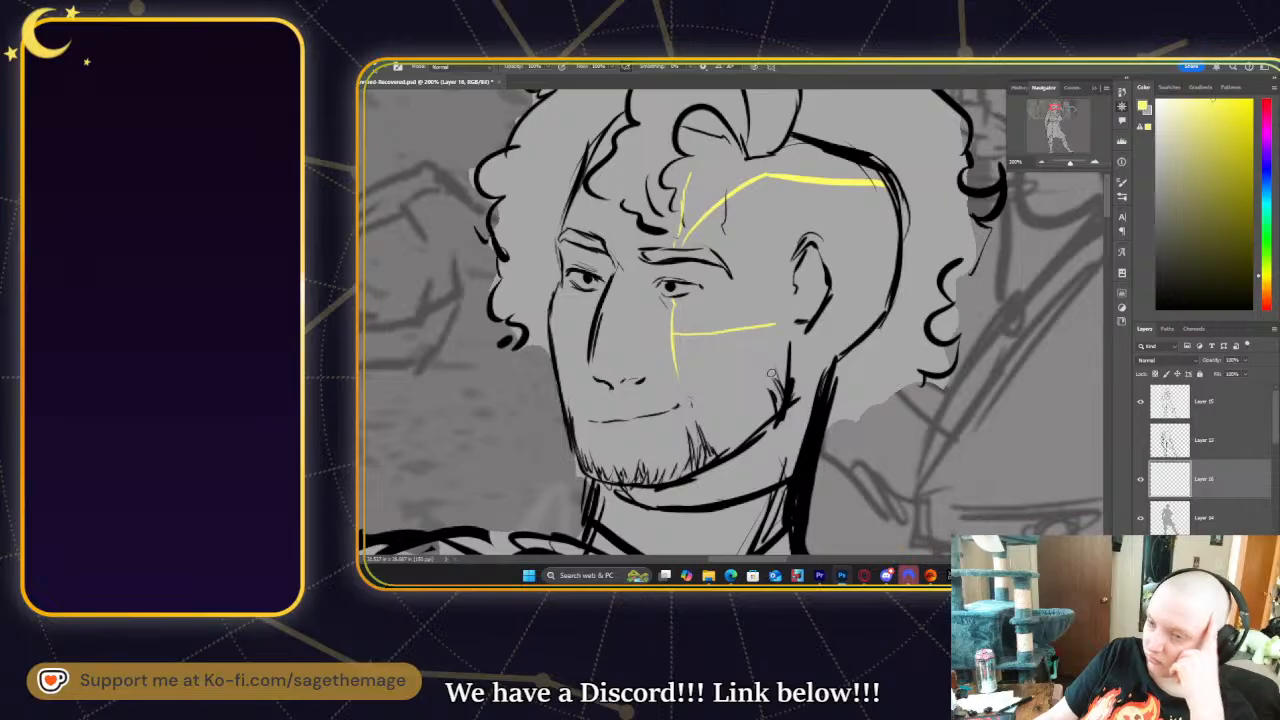
pyautogui.hotkey('ctrl', 'z')
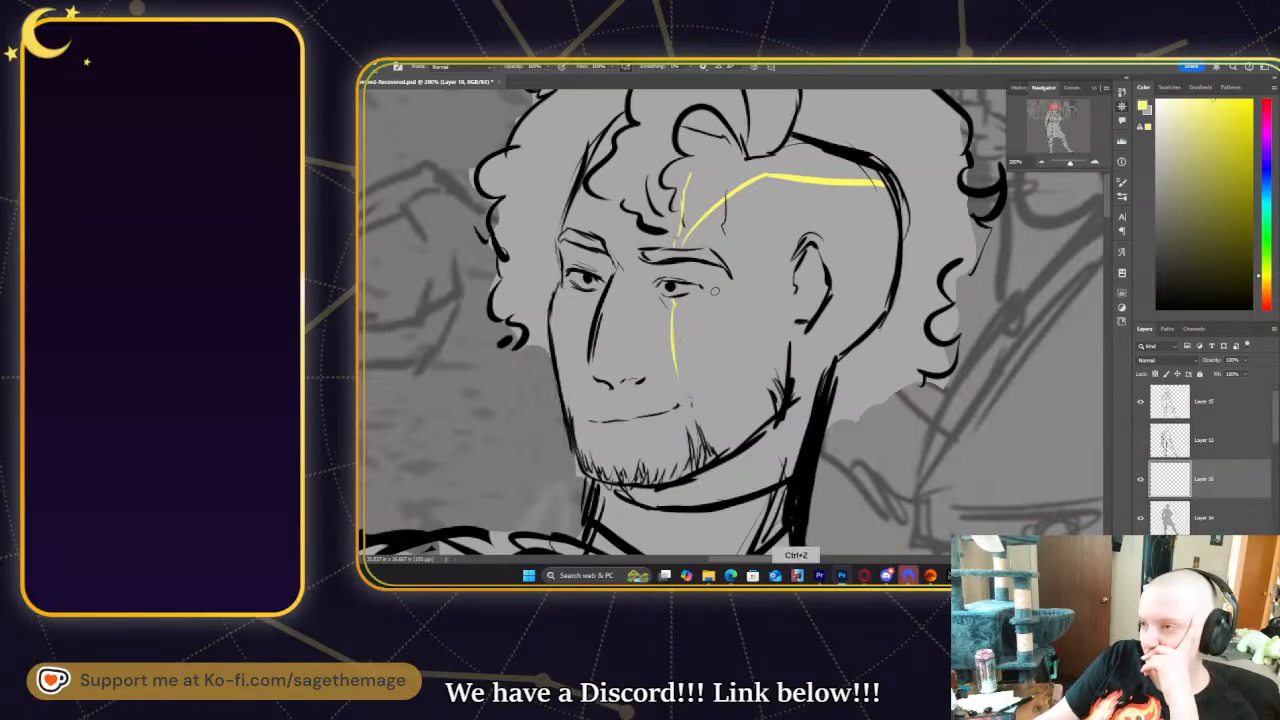
pyautogui.hotkey('ctrl', 'z')
pyautogui.hotkey('ctrl', 'z')
# - Try an angled yellow line from the near brow's outer end over the ear, plus a bent line down the cheek
pyautogui.moveTo(724, 251)
pyautogui.mouseDown()
pyautogui.moveTo(777, 201)
pyautogui.moveTo(889, 218)
pyautogui.mouseUp()
pyautogui.moveTo(721, 306); pyautogui.dragTo(740, 347)
pyautogui.hotkey('ctrl', 'z')
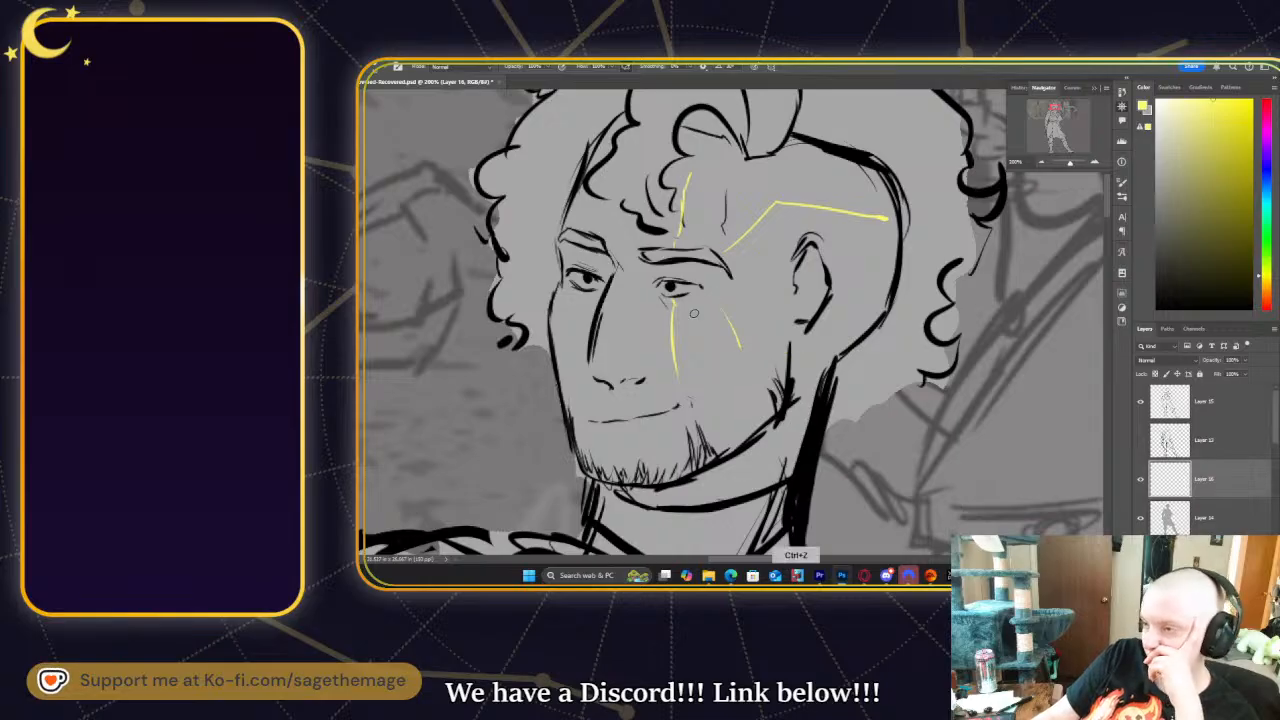
pyautogui.moveTo(702, 310)
pyautogui.mouseDown()
pyautogui.moveTo(742, 378)
pyautogui.moveTo(776, 379)
pyautogui.mouseUp()
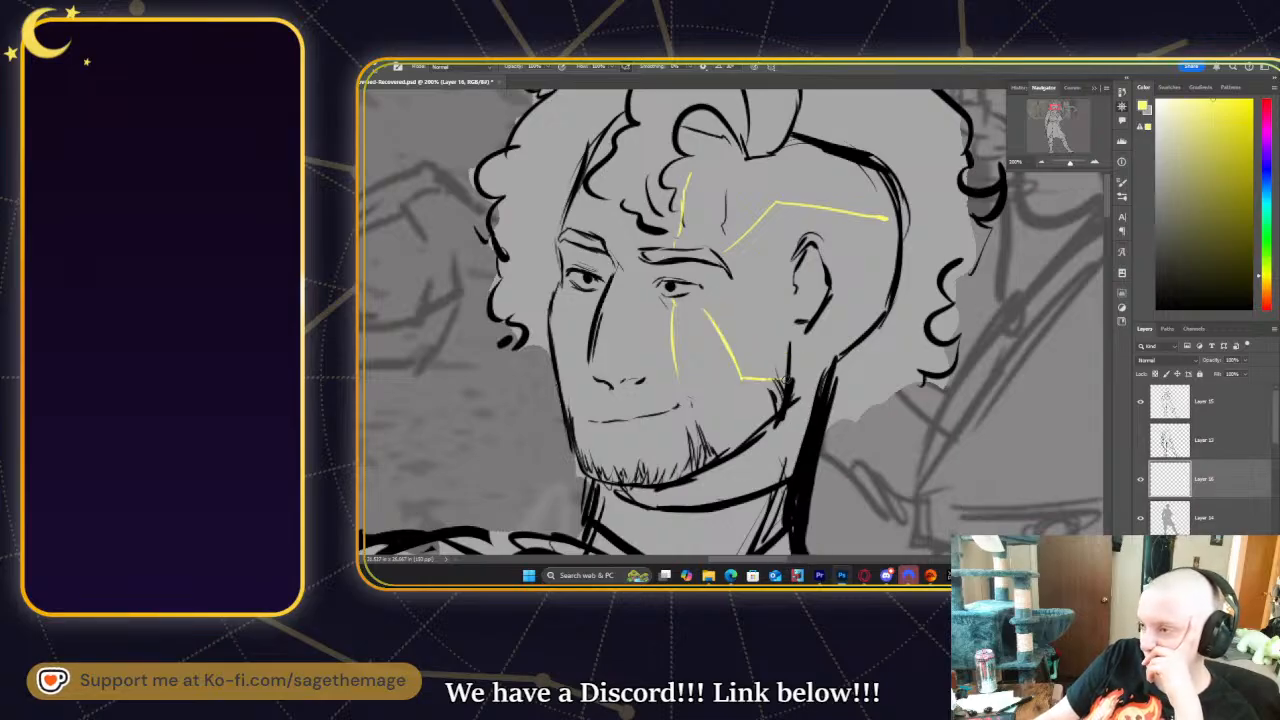
pyautogui.hotkey('ctrl', 'z')
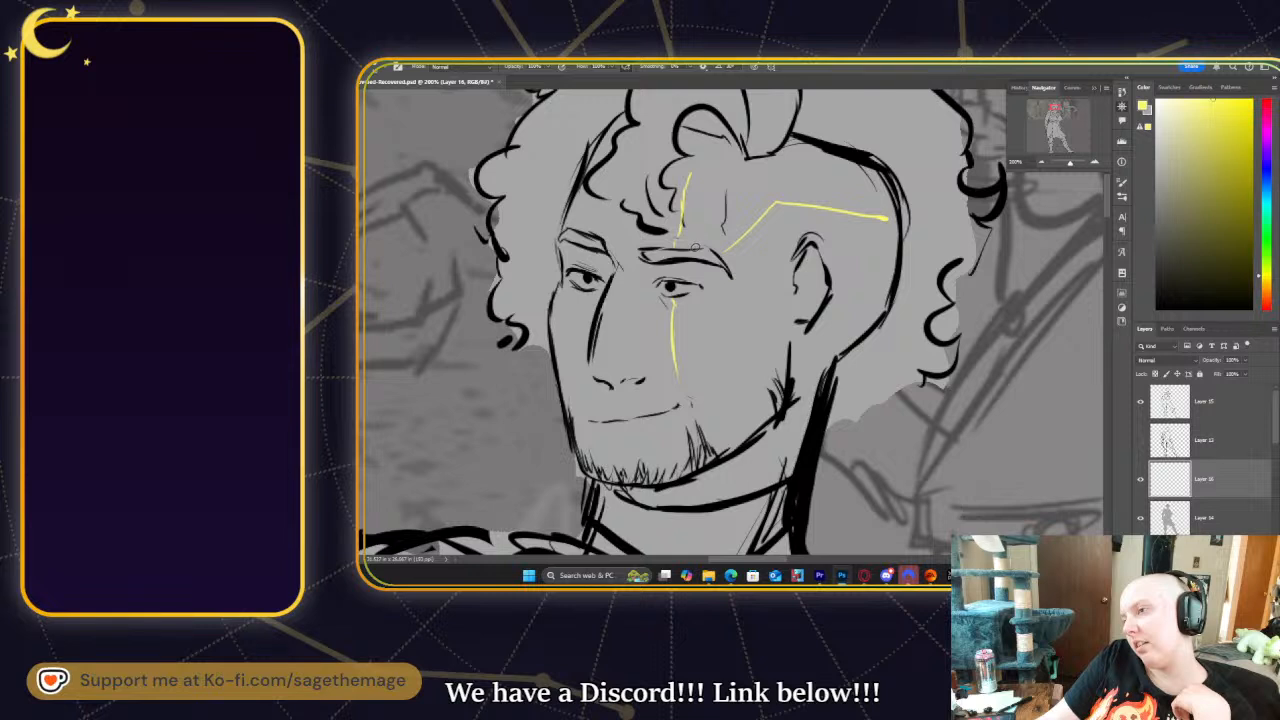
pyautogui.moveTo(706, 238); pyautogui.dragTo(752, 165)
pyautogui.hotkey('ctrl', 'z')
pyautogui.hotkey('ctrl', 'z')
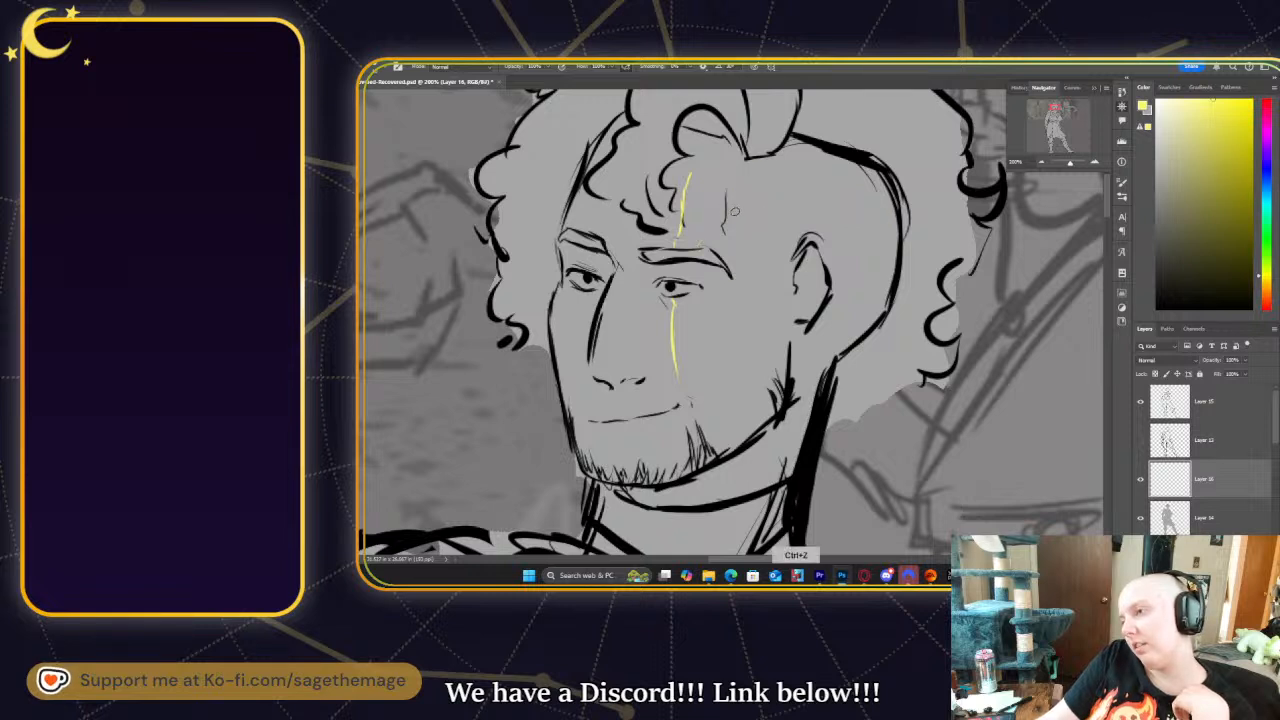
# - Erase the vertical yellow line above the near eyebrow and return to the brush
pyautogui.press('e')
pyautogui.moveTo(698, 162); pyautogui.dragTo(684, 214)
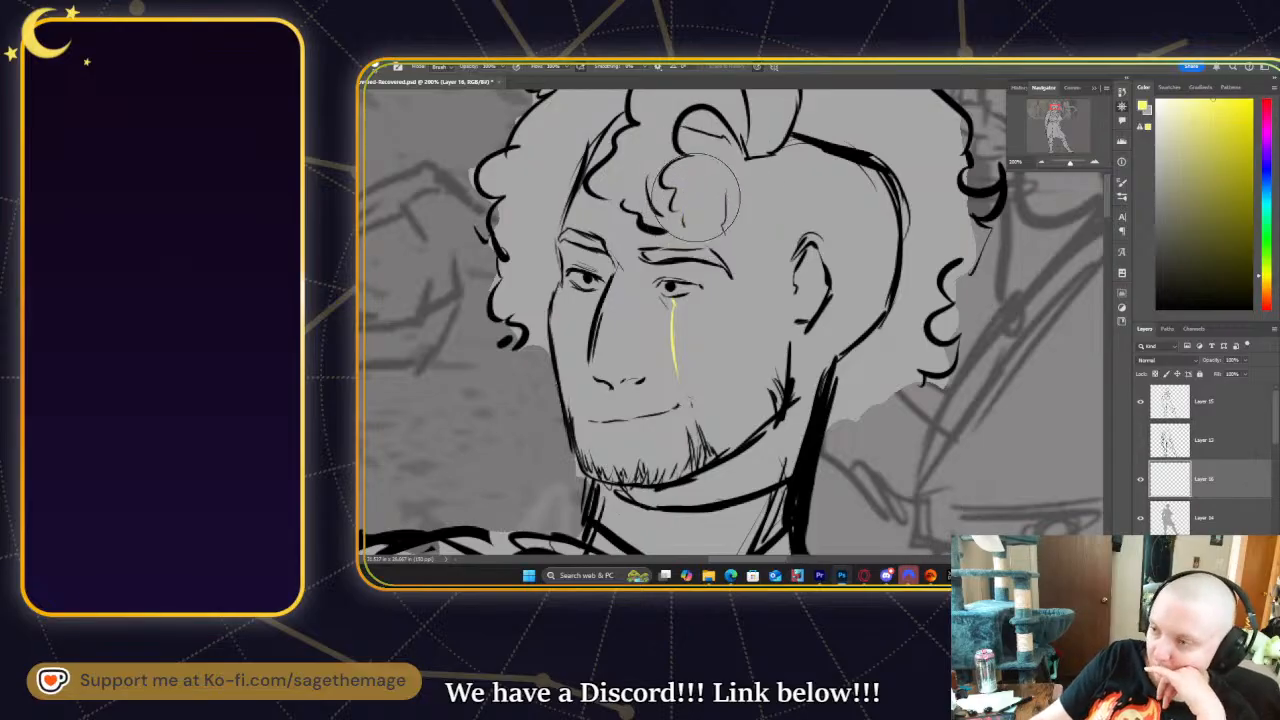
pyautogui.press('b')
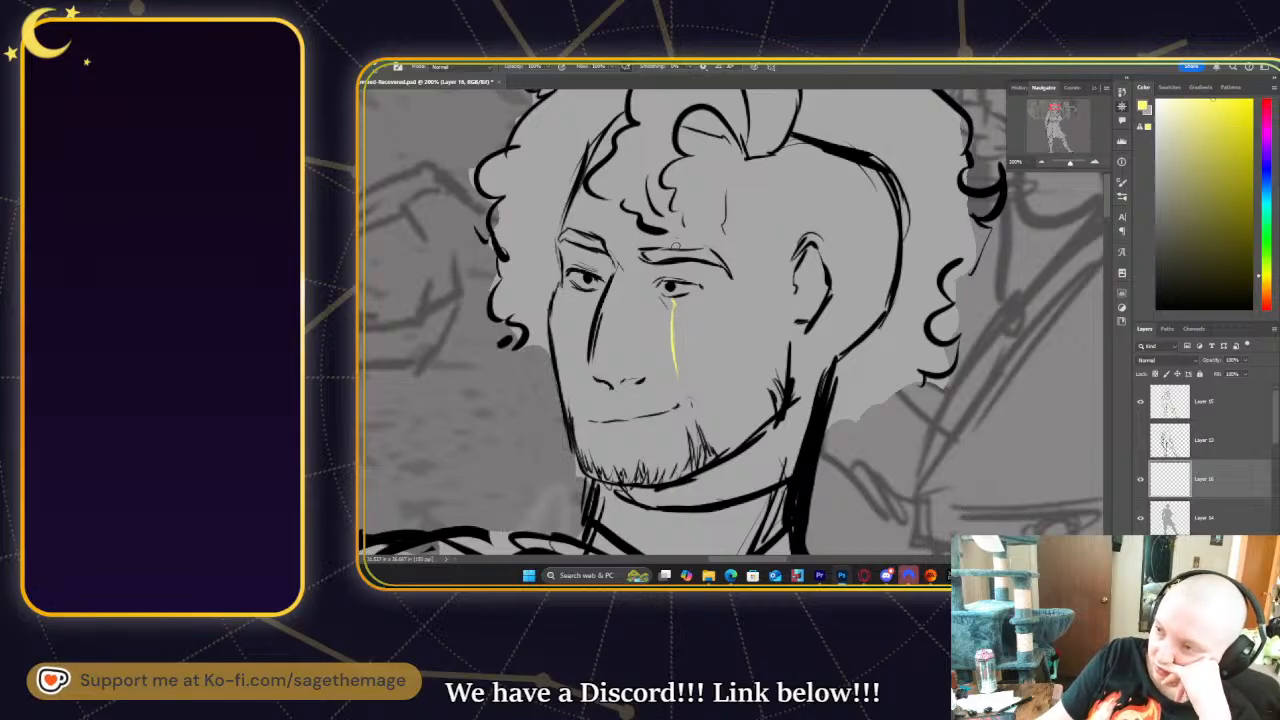
# - Draw an angled yellow line from the near eyebrow up to the hairline and across the upper head to its back, redoing unsatisfactory strokes
pyautogui.moveTo(679, 241)
pyautogui.mouseDown()
pyautogui.moveTo(728, 174)
pyautogui.moveTo(900, 198)
pyautogui.mouseUp()
pyautogui.hotkey('ctrl', 'z')
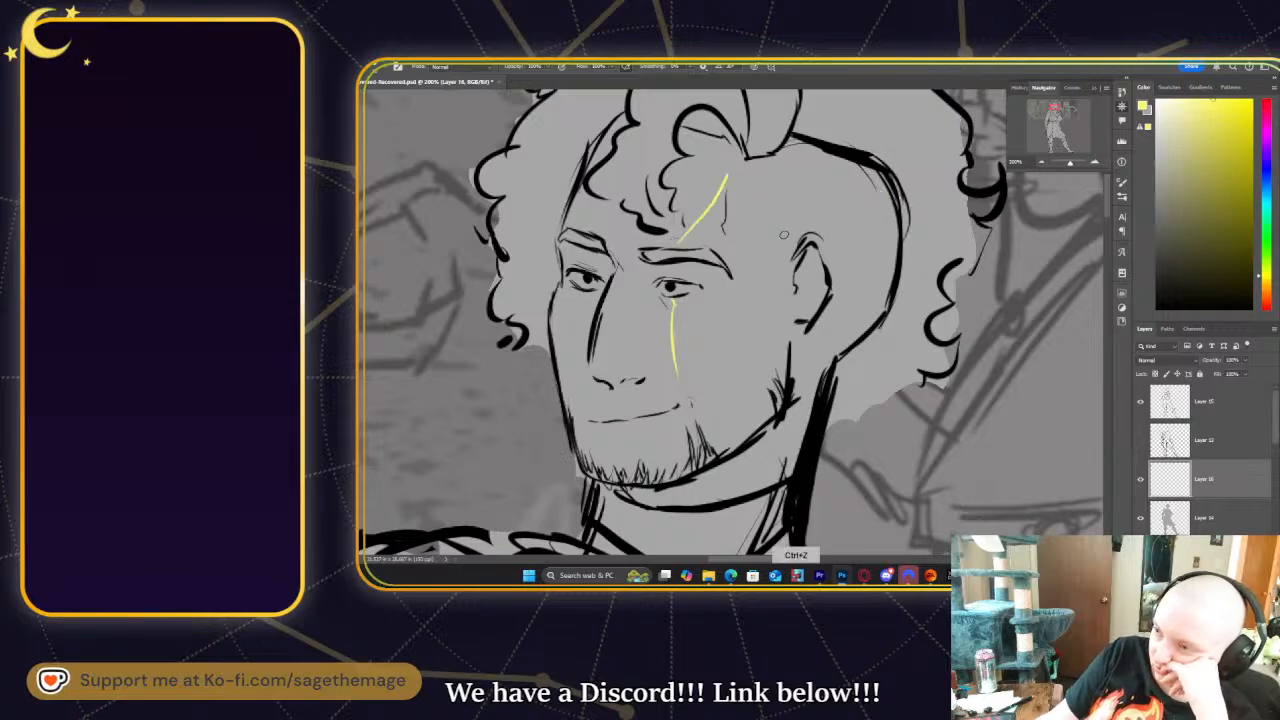
pyautogui.moveTo(727, 174); pyautogui.dragTo(900, 182)
pyautogui.hotkey('ctrl', 'z')
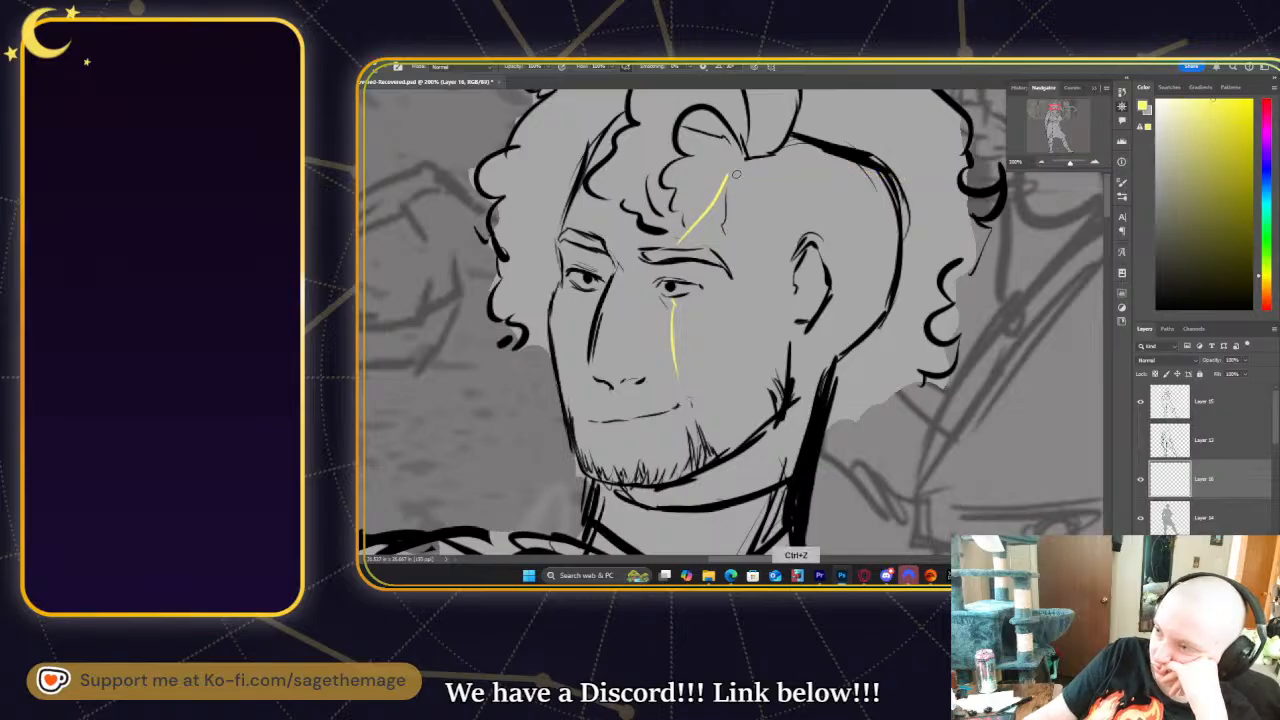
pyautogui.moveTo(730, 174); pyautogui.dragTo(890, 236)
pyautogui.hotkey('ctrl', 'z')
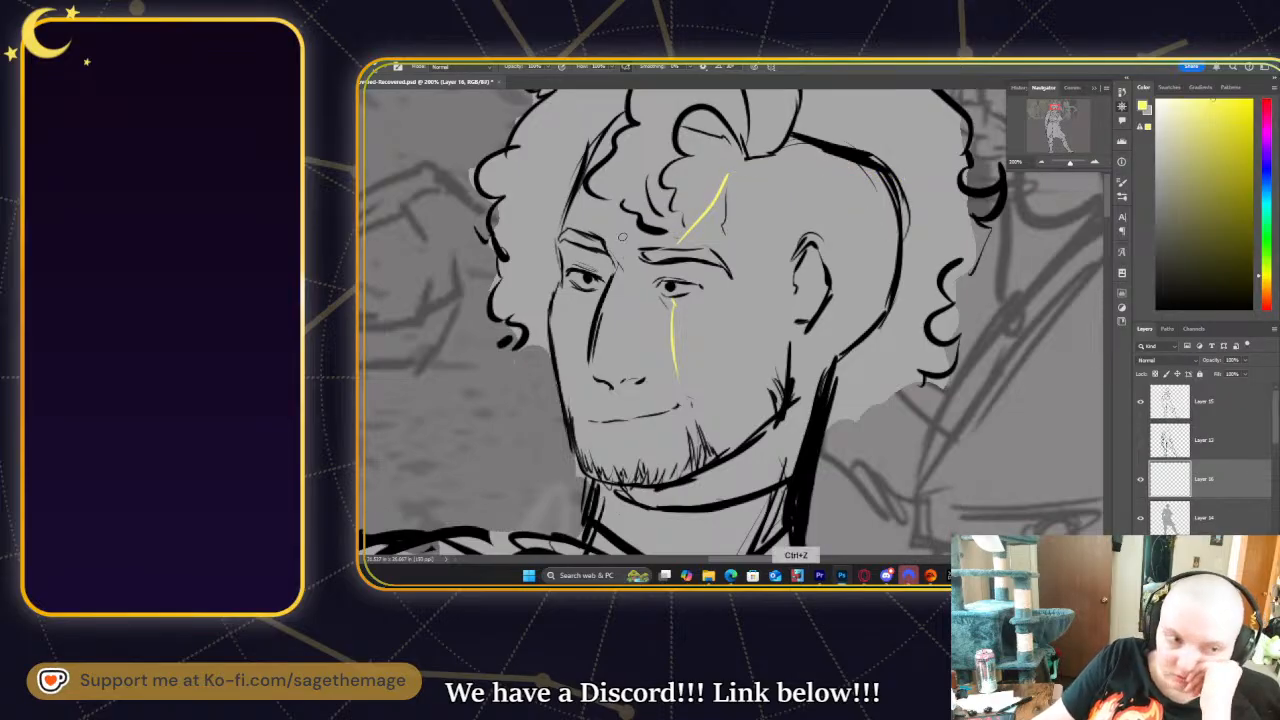
pyautogui.moveTo(727, 176)
pyautogui.mouseDown()
pyautogui.moveTo(800, 183)
pyautogui.moveTo(870, 240)
pyautogui.mouseUp()
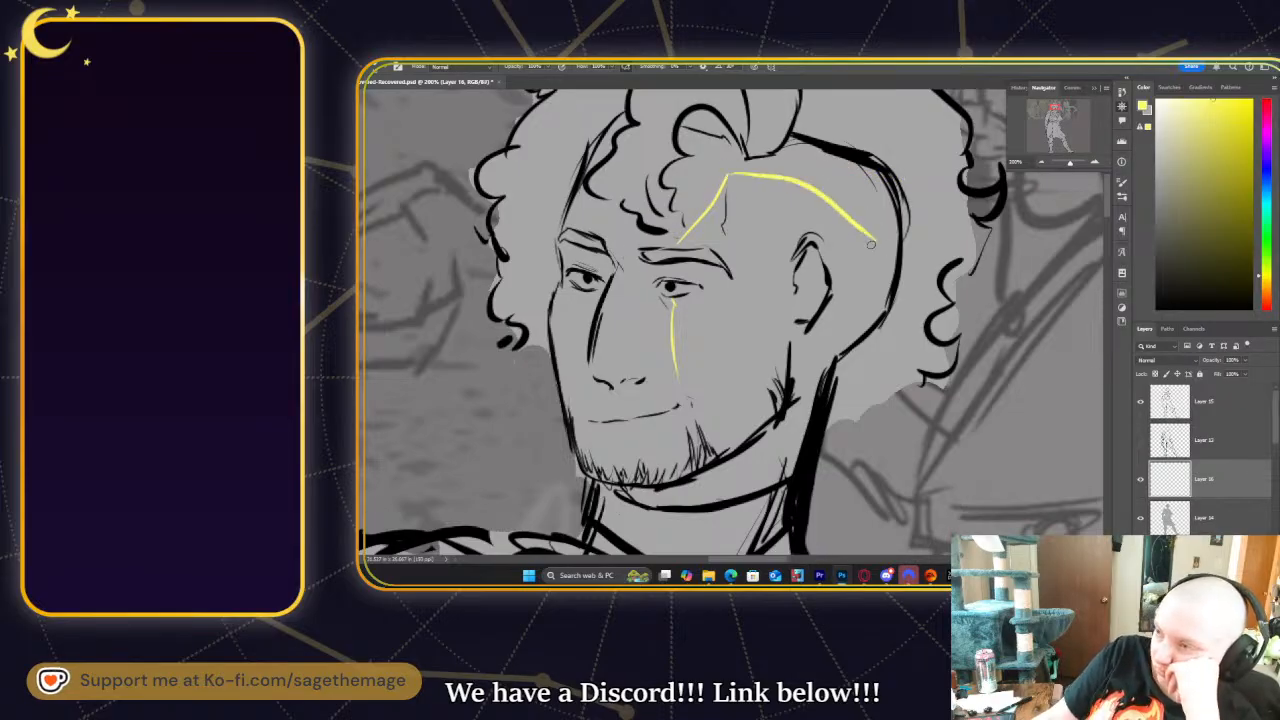
pyautogui.hotkey('ctrl', 'z')
pyautogui.moveTo(727, 172)
pyautogui.mouseDown()
pyautogui.moveTo(789, 166)
pyautogui.moveTo(905, 197)
pyautogui.mouseUp()
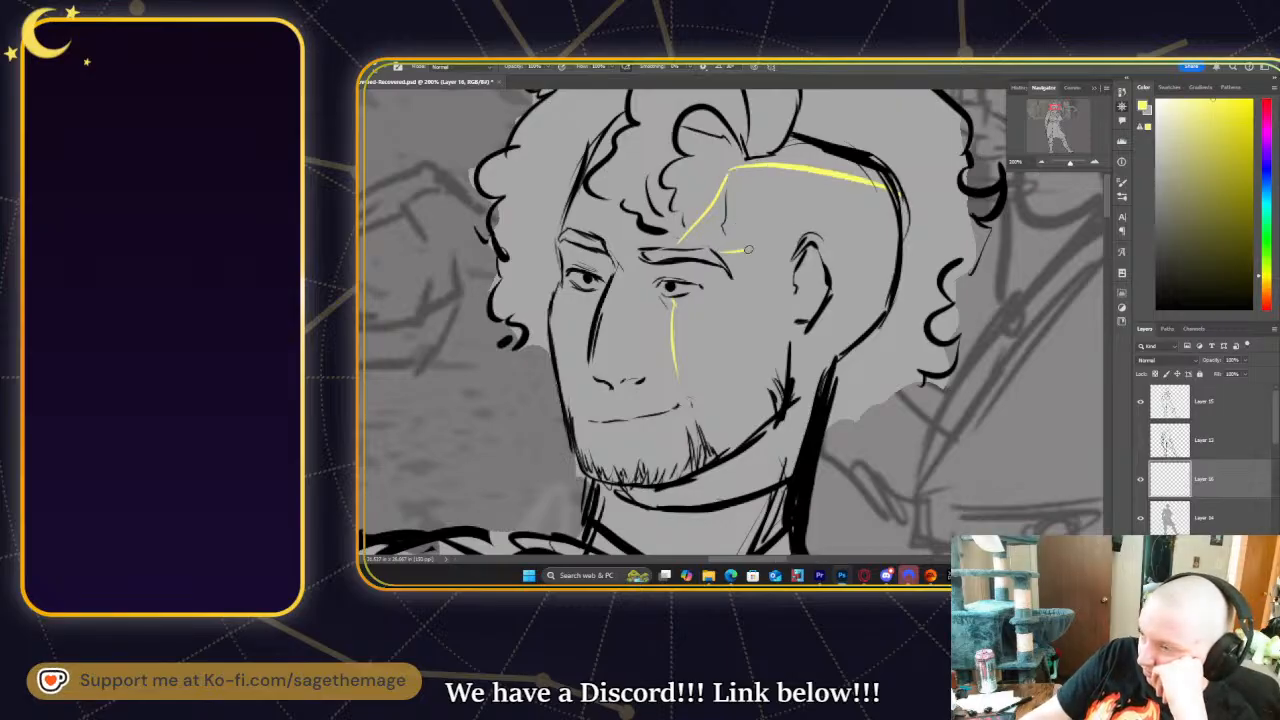
# - Draw a second angled yellow line below the first, from the outer eyebrow over the ear to the back of the head
pyautogui.hotkey('ctrl', 'z')
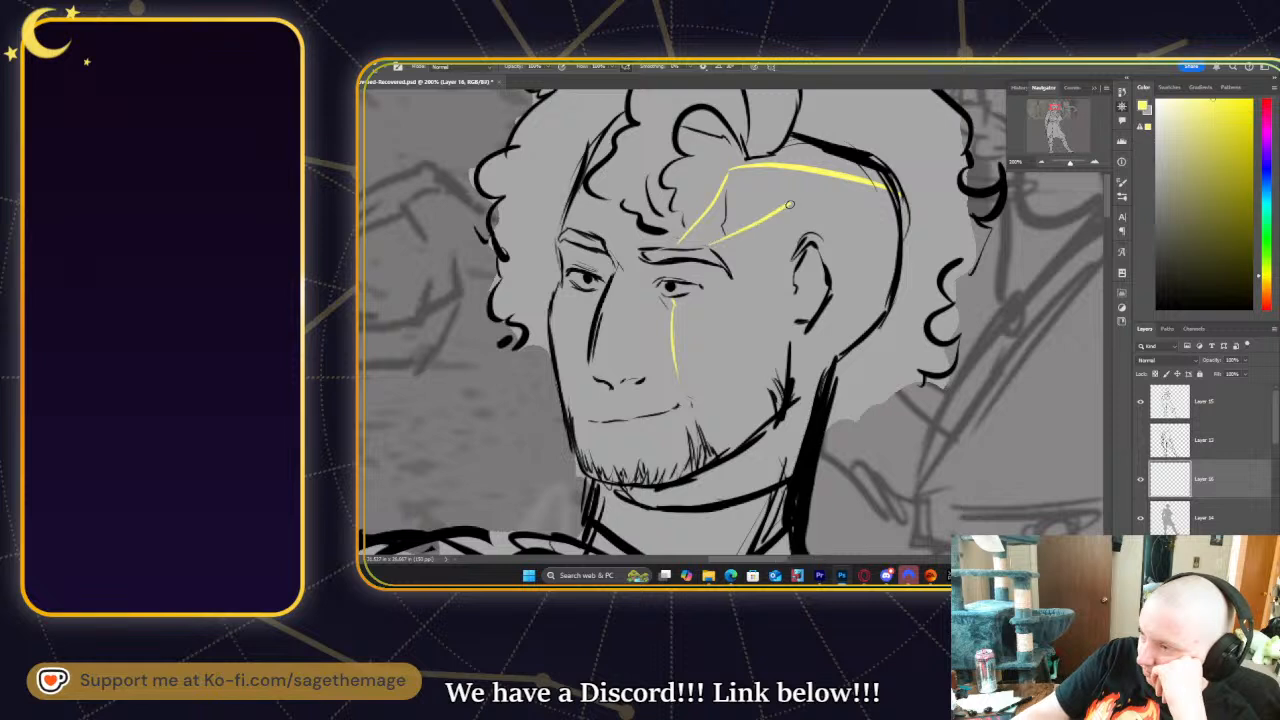
pyautogui.moveTo(712, 246)
pyautogui.mouseDown()
pyautogui.moveTo(780, 207)
pyautogui.moveTo(862, 208)
pyautogui.moveTo(896, 226)
pyautogui.mouseUp()
pyautogui.hotkey('ctrl', 'z')
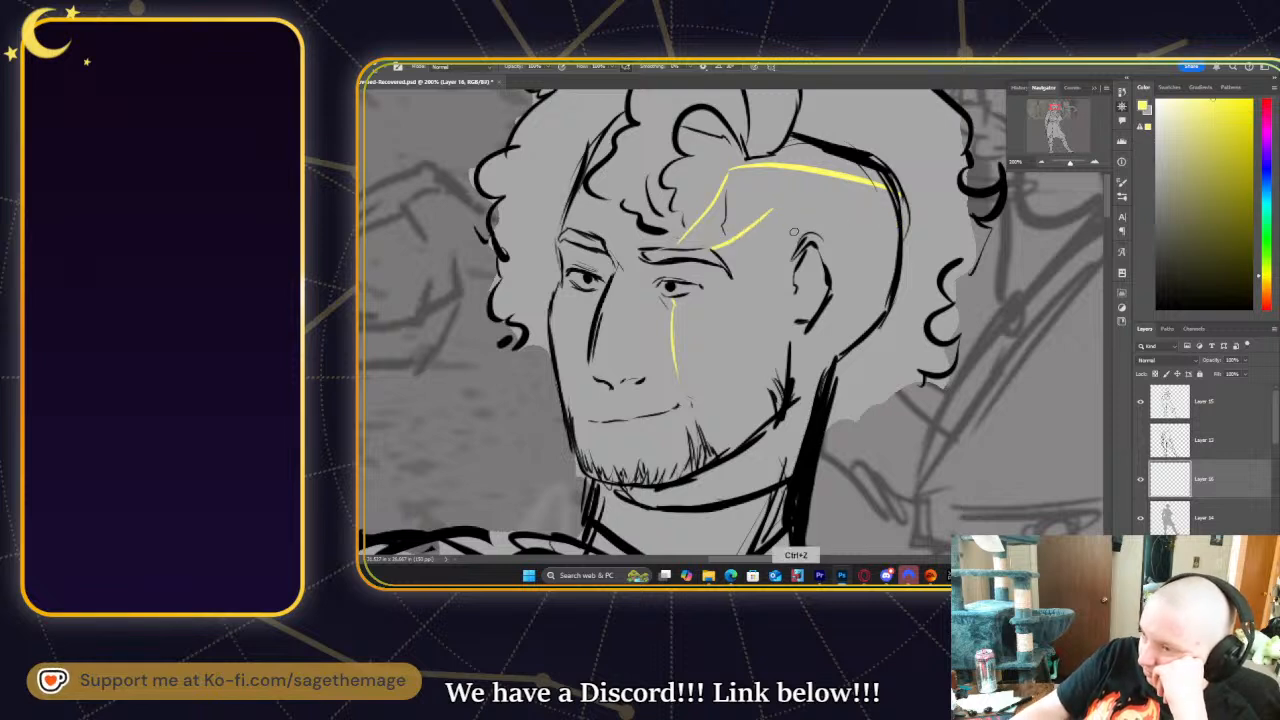
pyautogui.moveTo(768, 208); pyautogui.dragTo(898, 252)
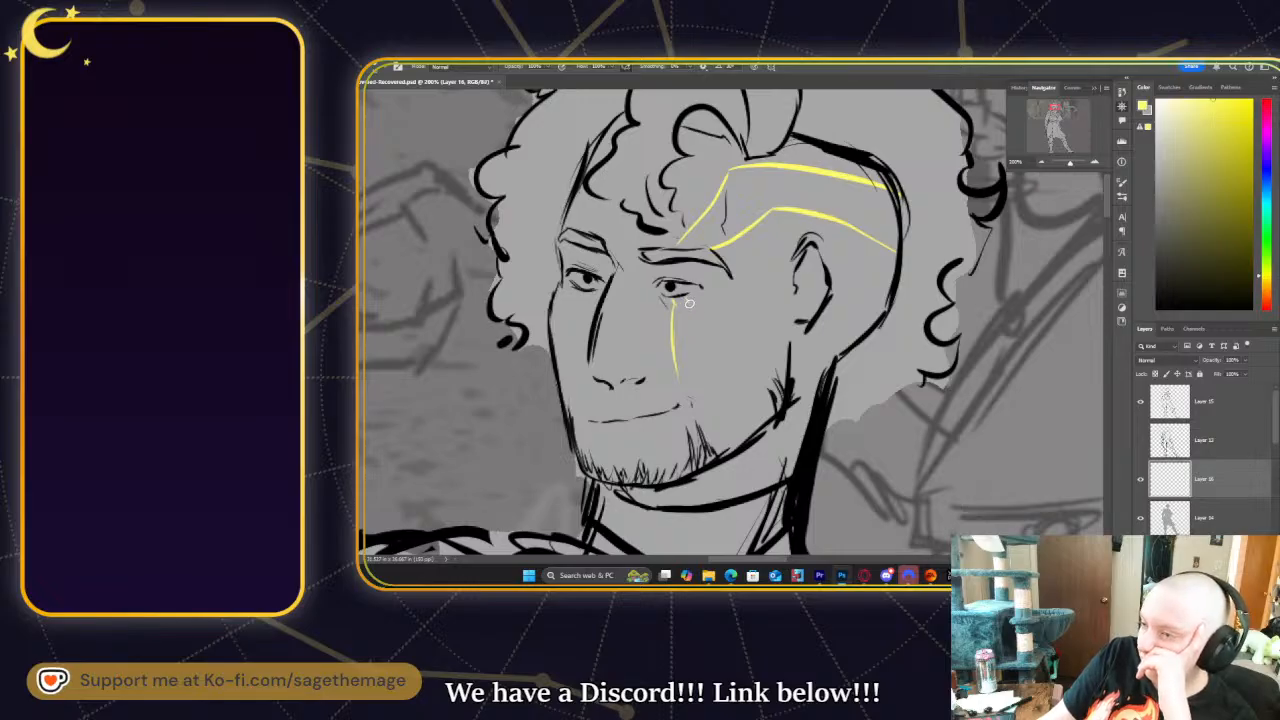
# - Add a second yellow line beneath the near eye converging with the first into a downward point, and erase the overlong tip
pyautogui.moveTo(686, 300); pyautogui.dragTo(699, 374)
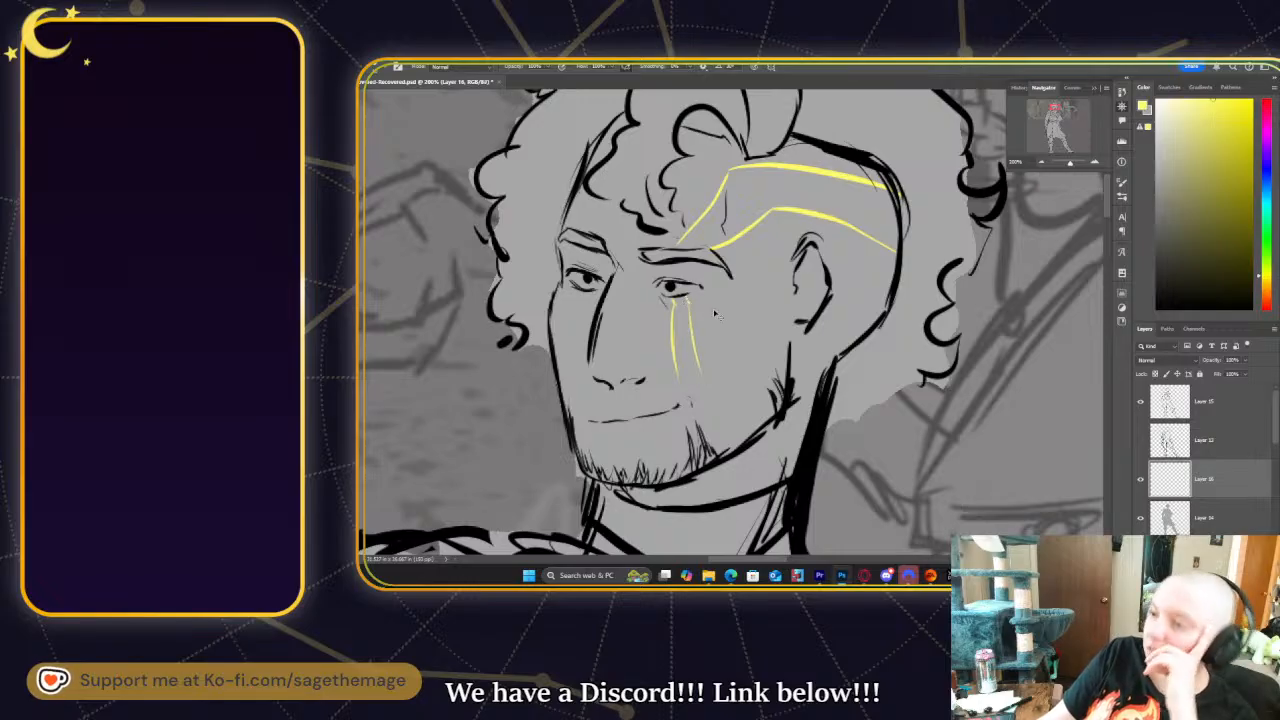
pyautogui.hotkey('ctrl', 'z')
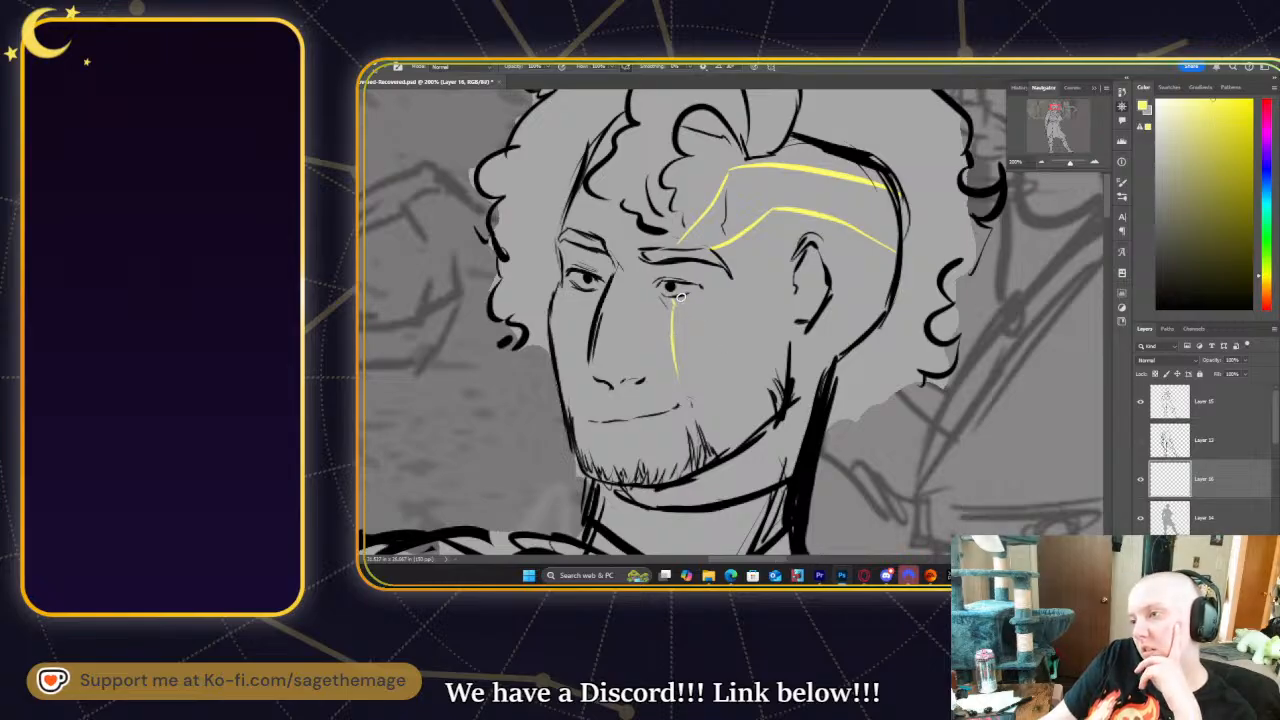
pyautogui.moveTo(683, 307); pyautogui.dragTo(681, 378)
pyautogui.hotkey('ctrl', 'z')
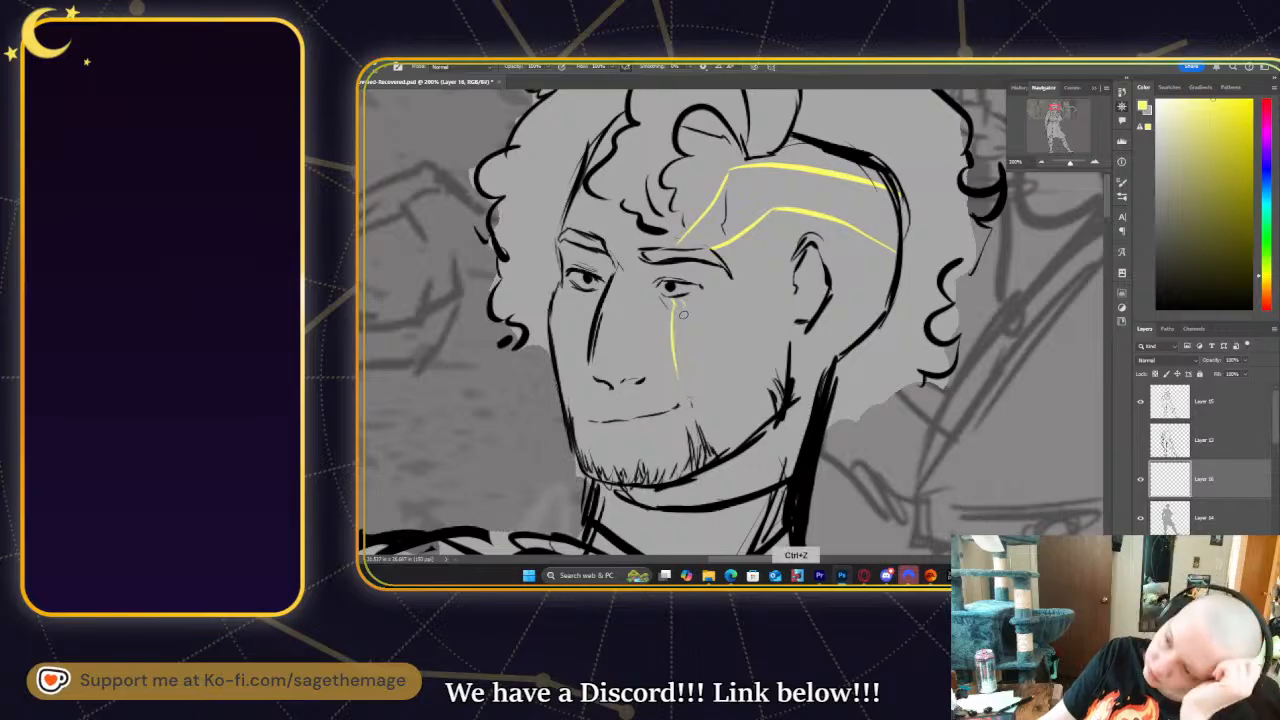
pyautogui.moveTo(682, 306); pyautogui.dragTo(682, 398)
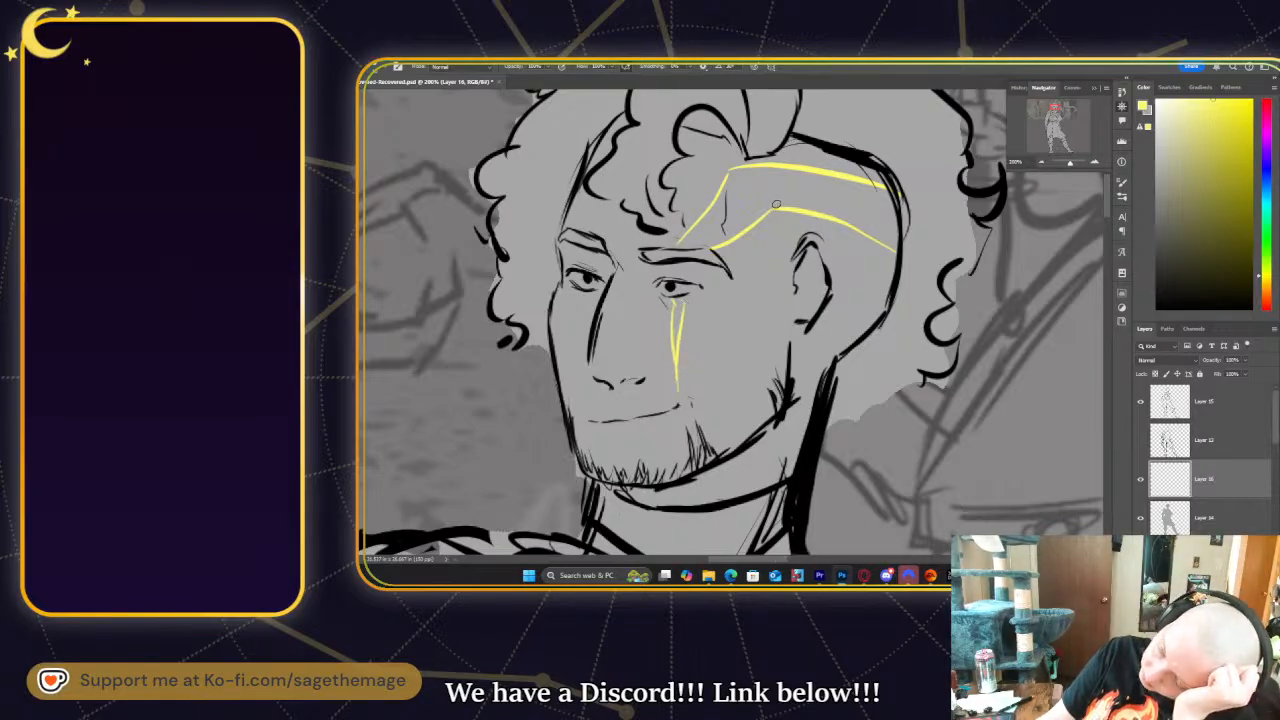
pyautogui.press('e')
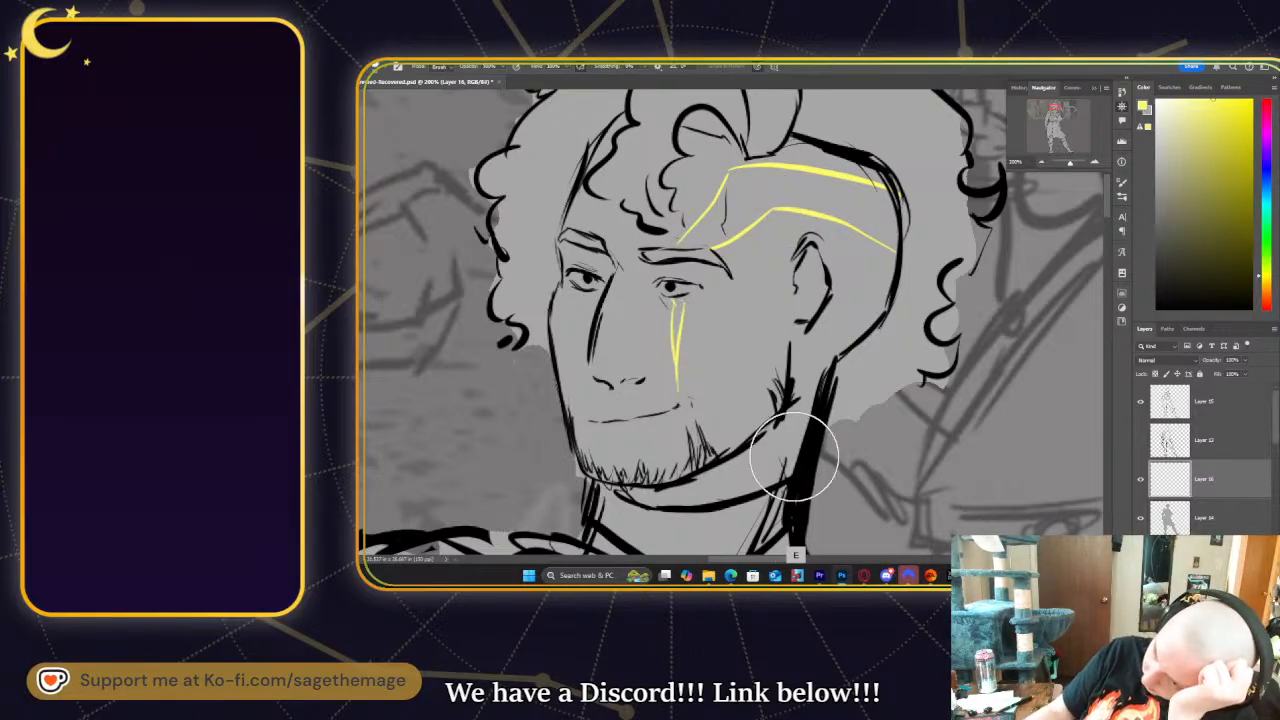
pyautogui.moveTo(669, 385); pyautogui.dragTo(673, 402)
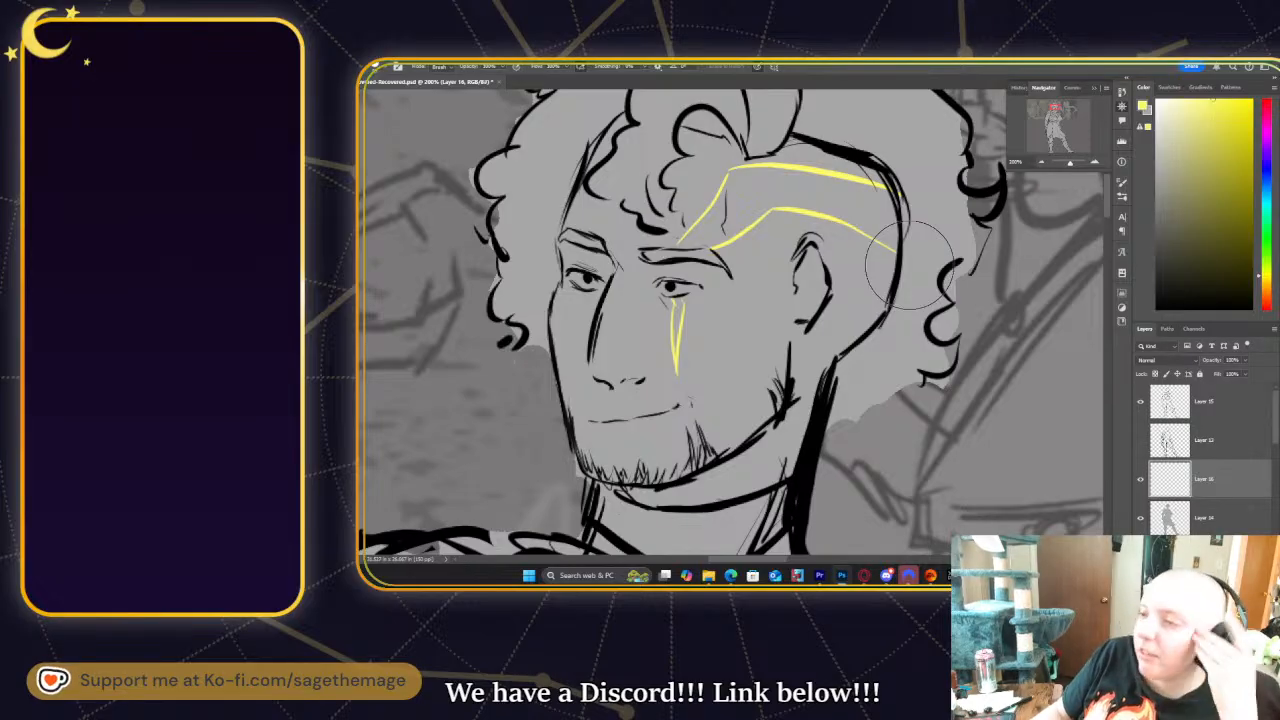
# - Review the character's face markings, torso and lower outfit at 50% zoom alongside the reference figure
pyautogui.click(1041, 162)
pyautogui.click(1041, 162)
pyautogui.click(1041, 162)
pyautogui.moveTo(1055, 108)
pyautogui.mouseDown()
pyautogui.moveTo(1056, 127)
pyautogui.moveTo(1046, 109)
pyautogui.mouseUp()
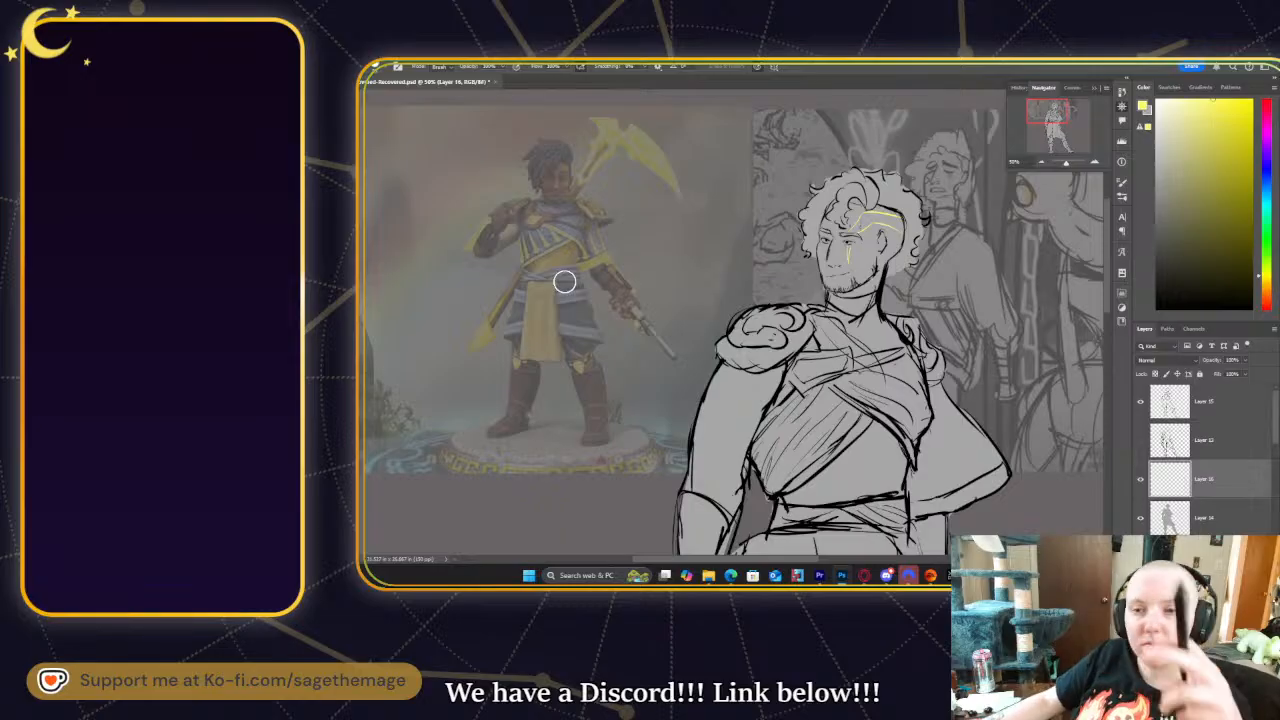
pyautogui.moveTo(1064, 121); pyautogui.dragTo(1069, 141)
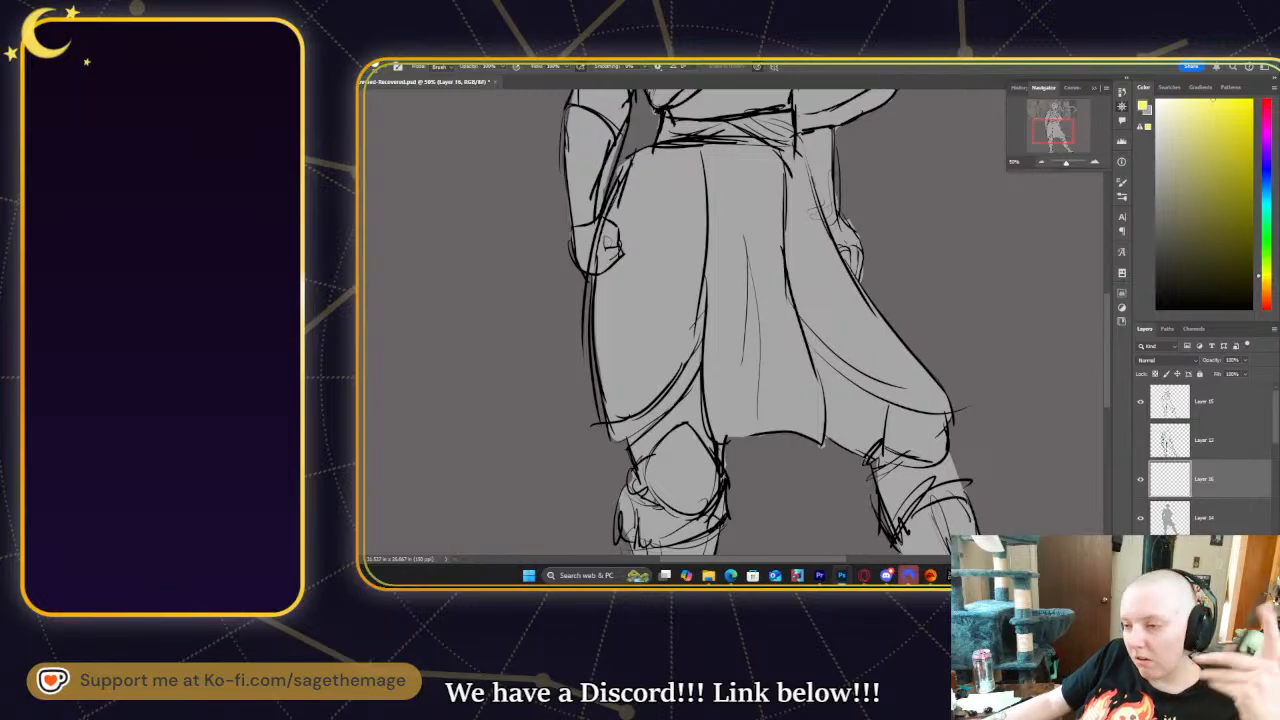
pyautogui.moveTo(1060, 120)
pyautogui.mouseDown()
pyautogui.moveTo(1043, 98)
pyautogui.moveTo(1048, 113)
pyautogui.mouseUp()
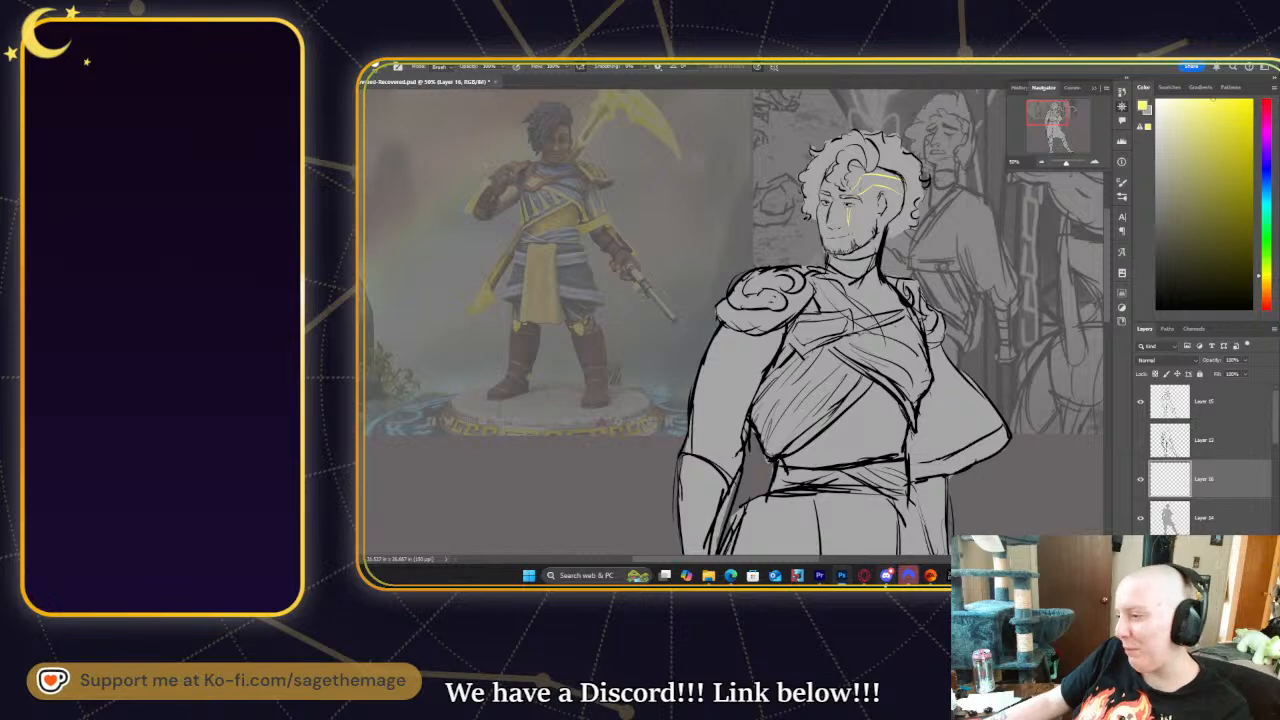
# - Switch to the browser's scythe image results, open the NHPR hand-mowing article and examine its scythe photo
pyautogui.moveTo(864, 576)
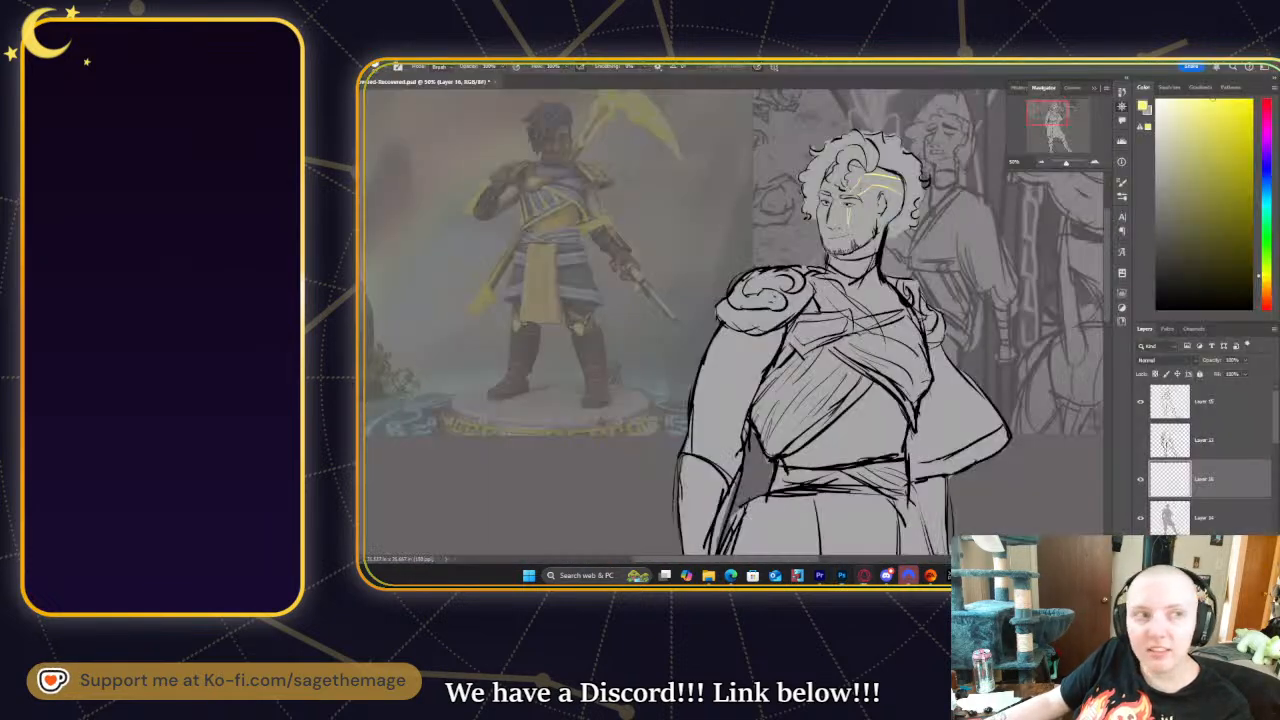
pyautogui.moveTo(560, 560); pyautogui.dragTo(930, 62)
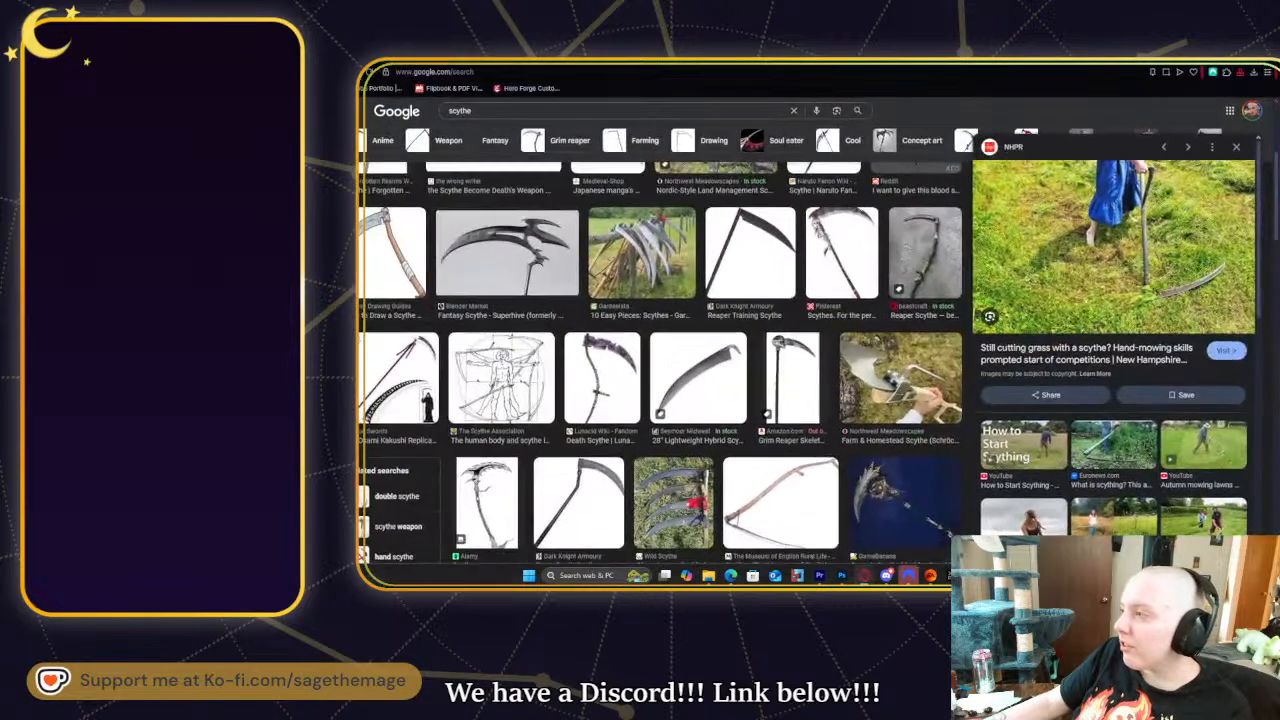
pyautogui.click(1065, 226)
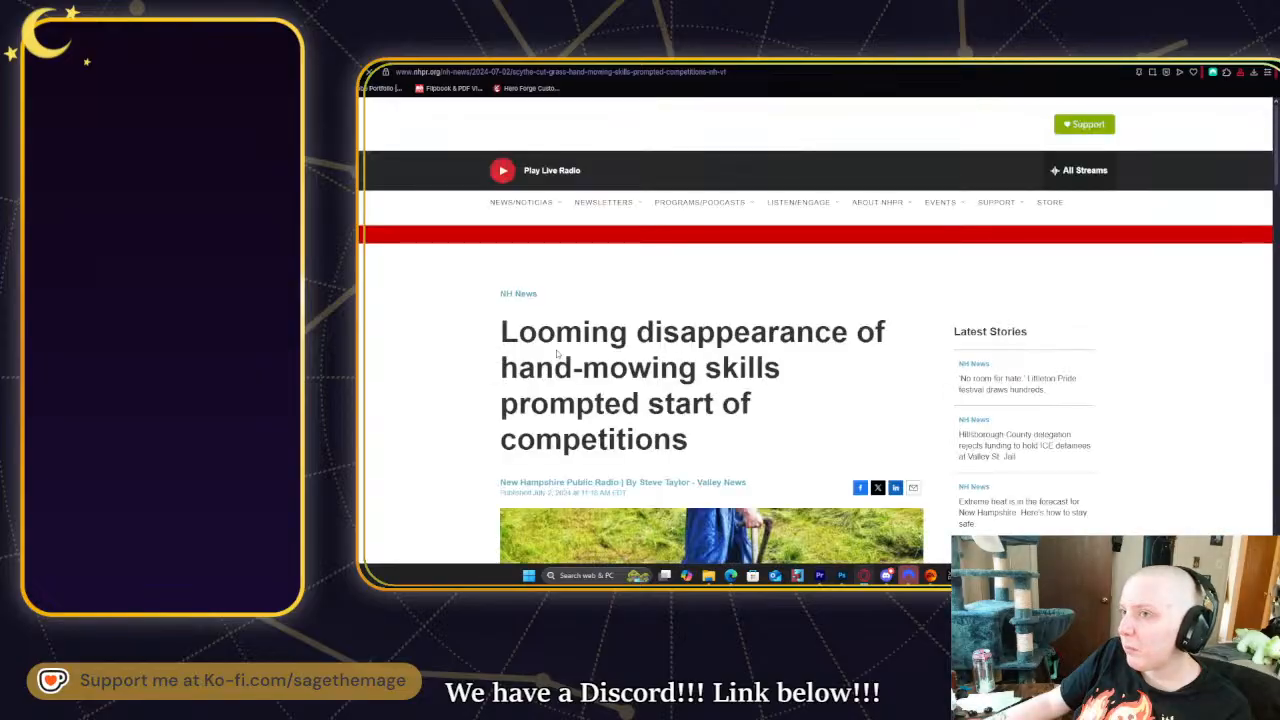
pyautogui.scroll(-2, 704, 395)
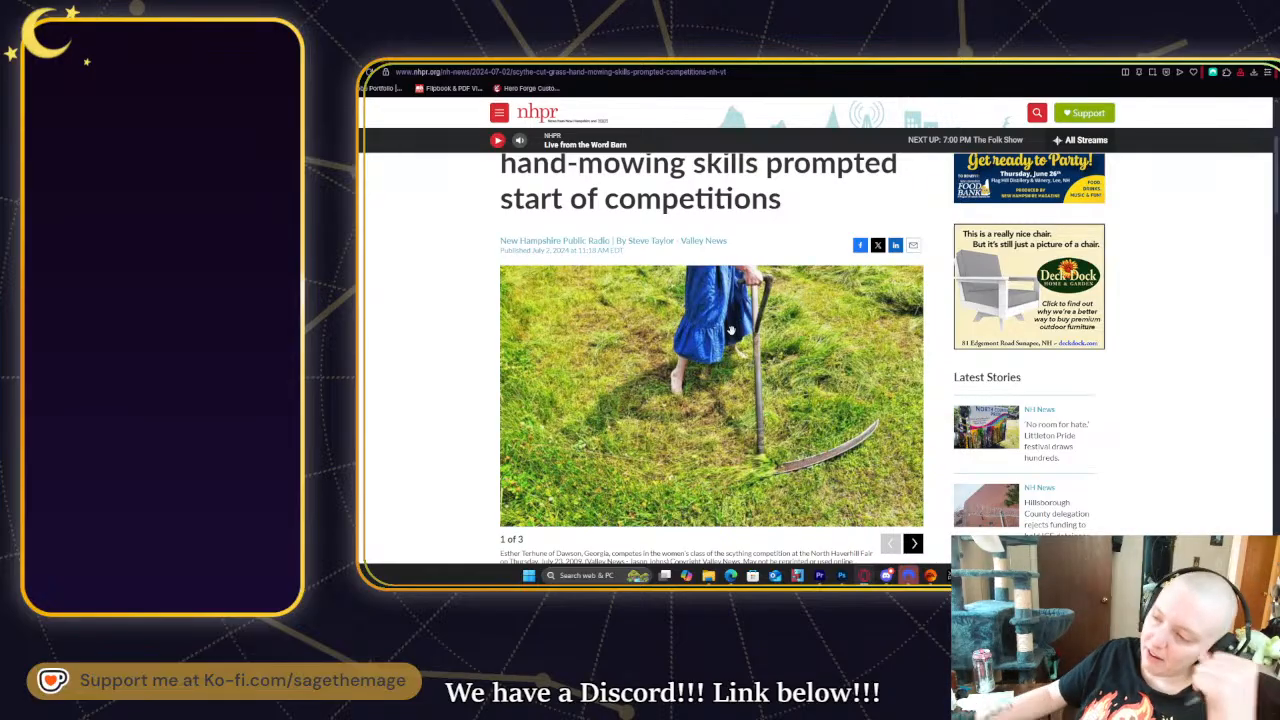
pyautogui.scroll(-4, 807, 385)
pyautogui.scroll(-2, 807, 385)
pyautogui.scroll(5, 800, 352)
pyautogui.scroll(4, 690, 166)
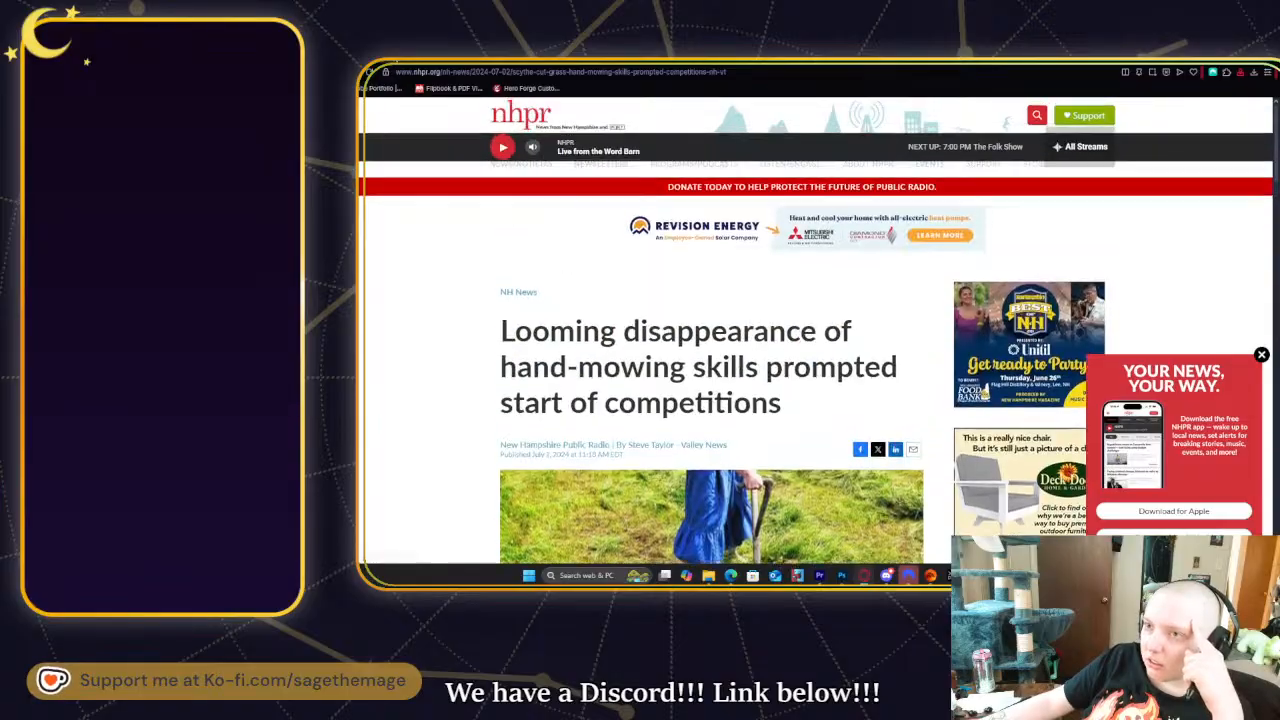
# - Return to the scythe image results, browse further down and open the Britannica Dictionary line drawing of a scythe
pyautogui.click(640, 56)
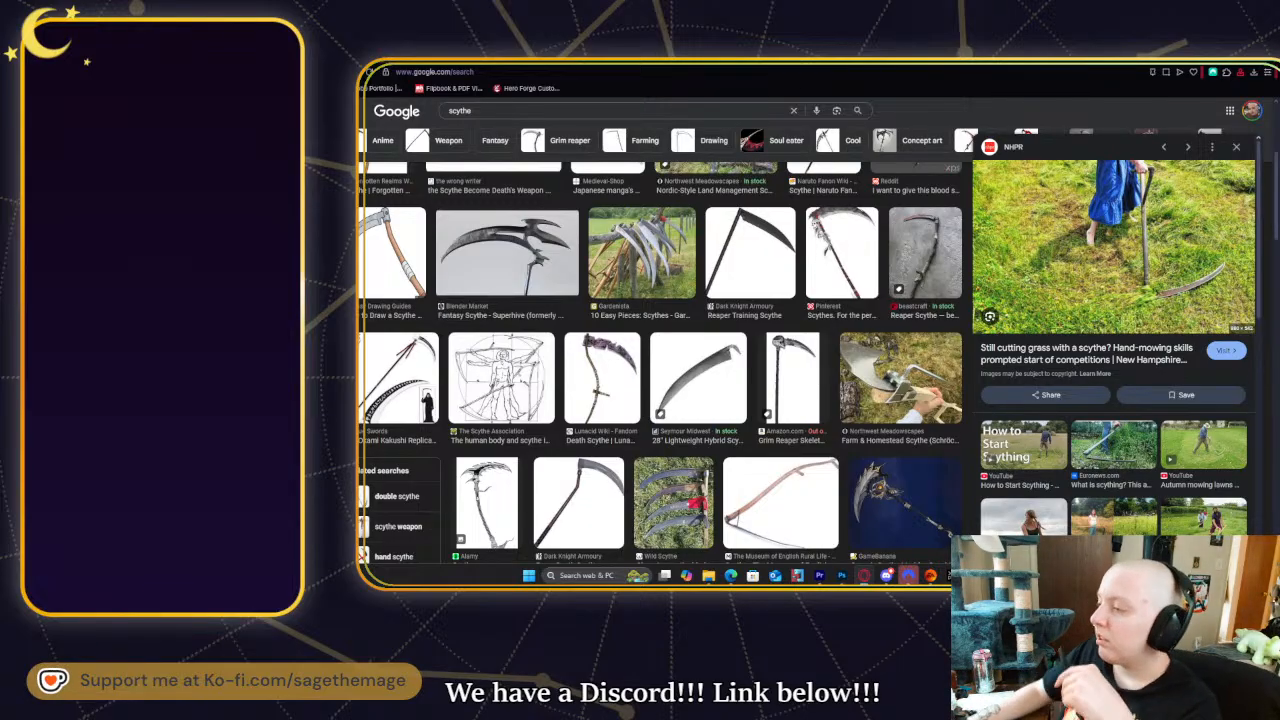
pyautogui.scroll(-5, 762, 324)
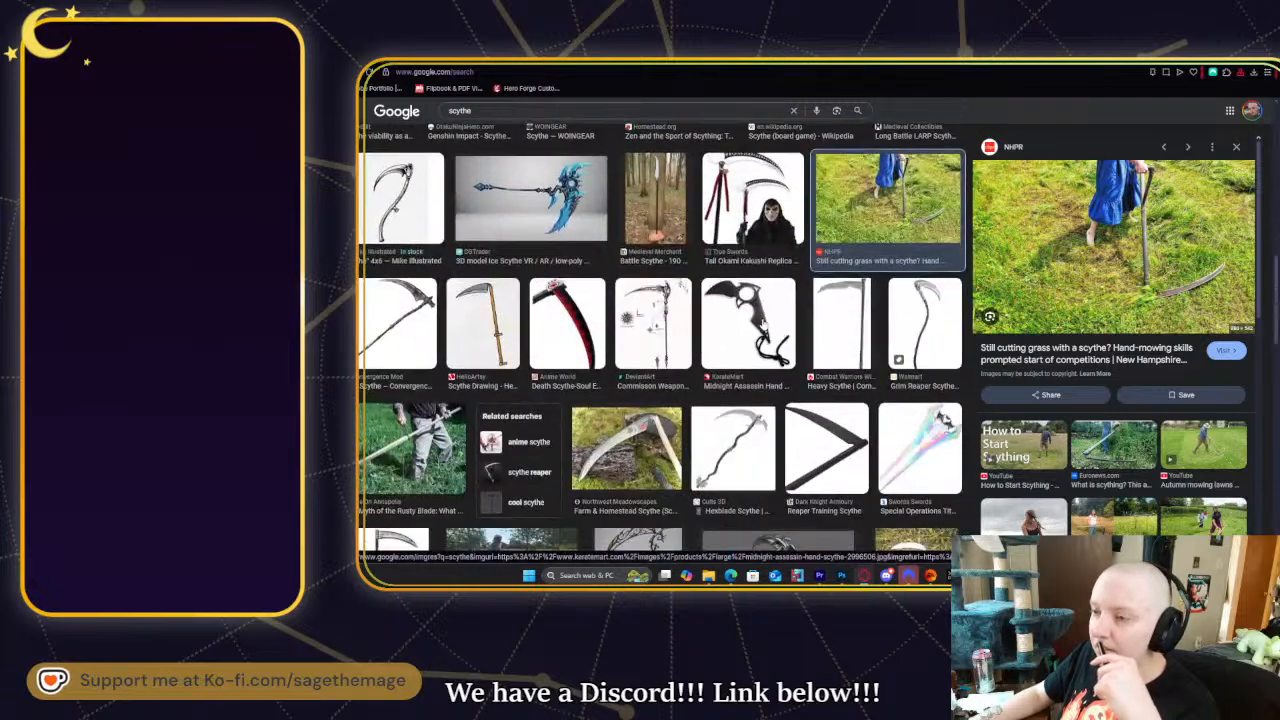
pyautogui.scroll(-1, 762, 324)
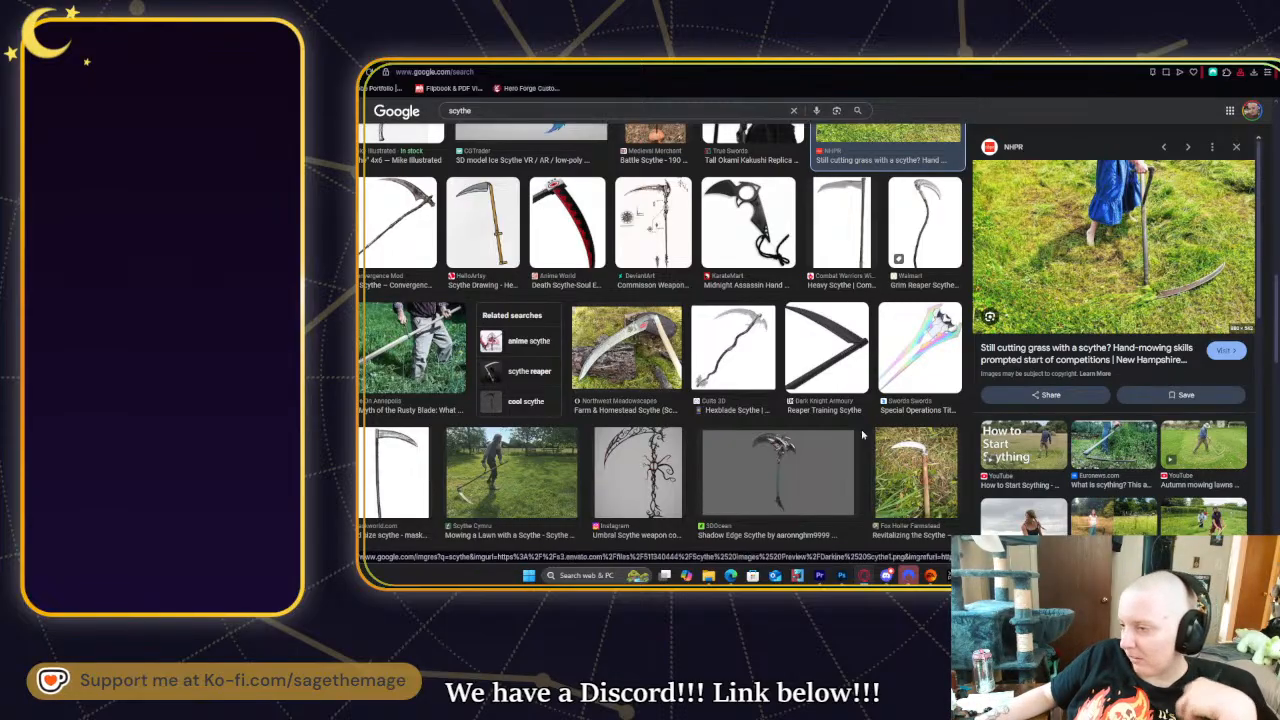
pyautogui.scroll(-4, 860, 436)
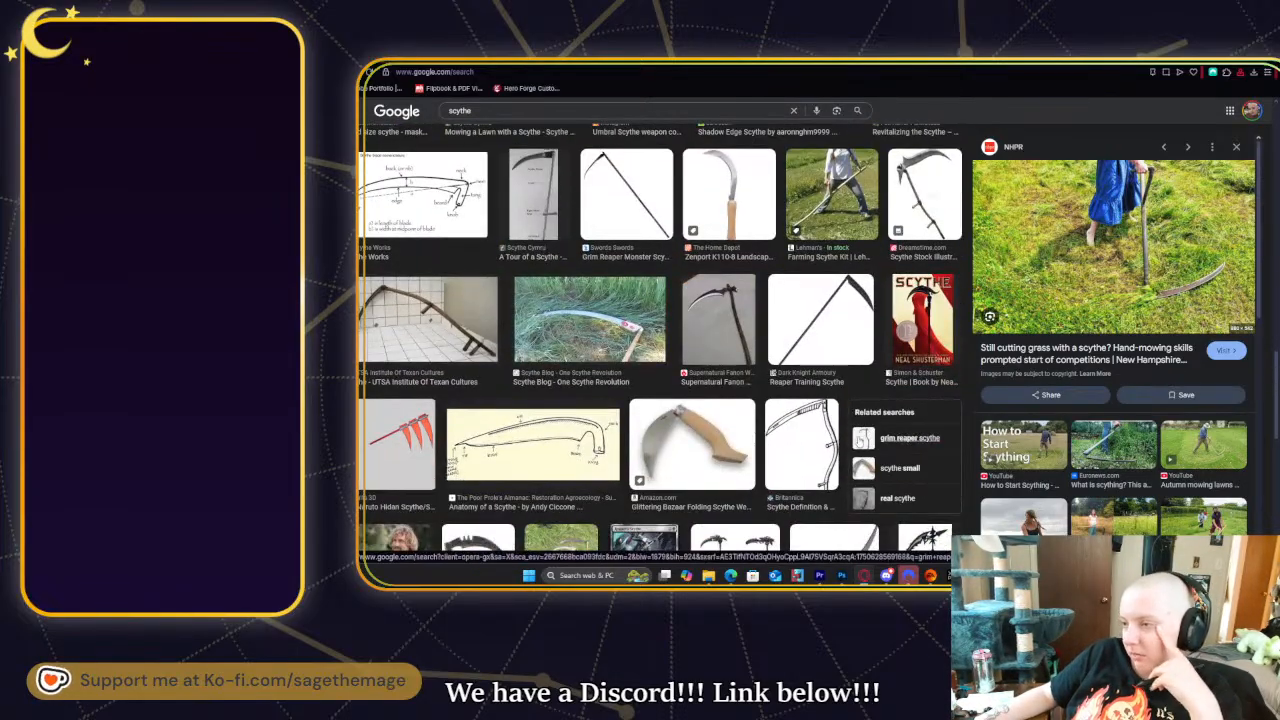
pyautogui.click(815, 445)
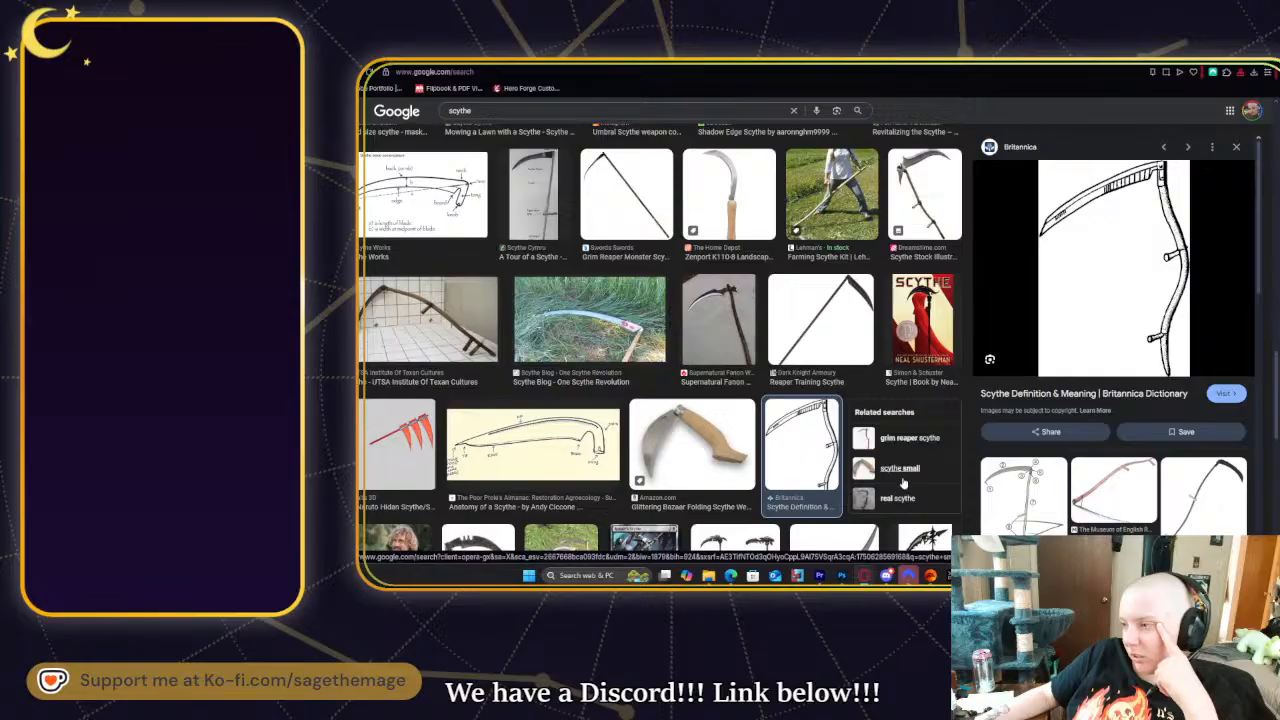
# - Browse the remaining scythe image results for handle and blade shapes suited to the character's weapon
pyautogui.scroll(-10, 800, 420)
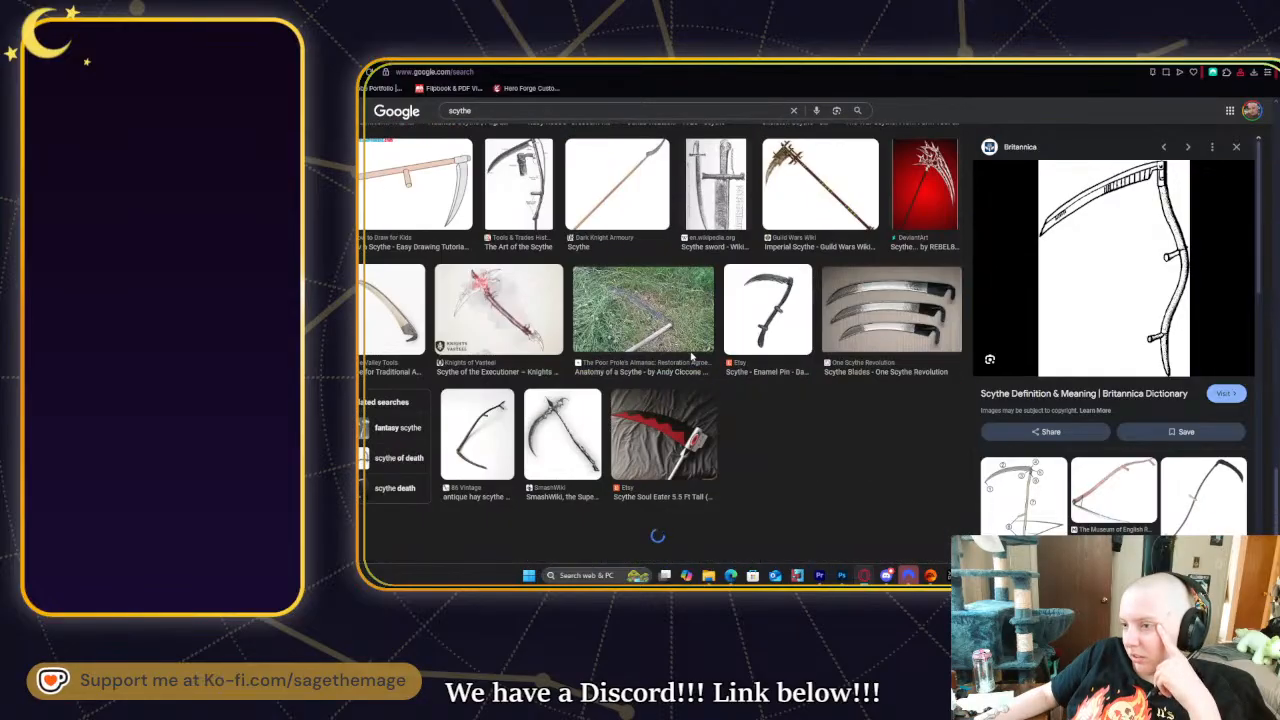
pyautogui.scroll(-3, 690, 356)
pyautogui.scroll(-5, 690, 356)
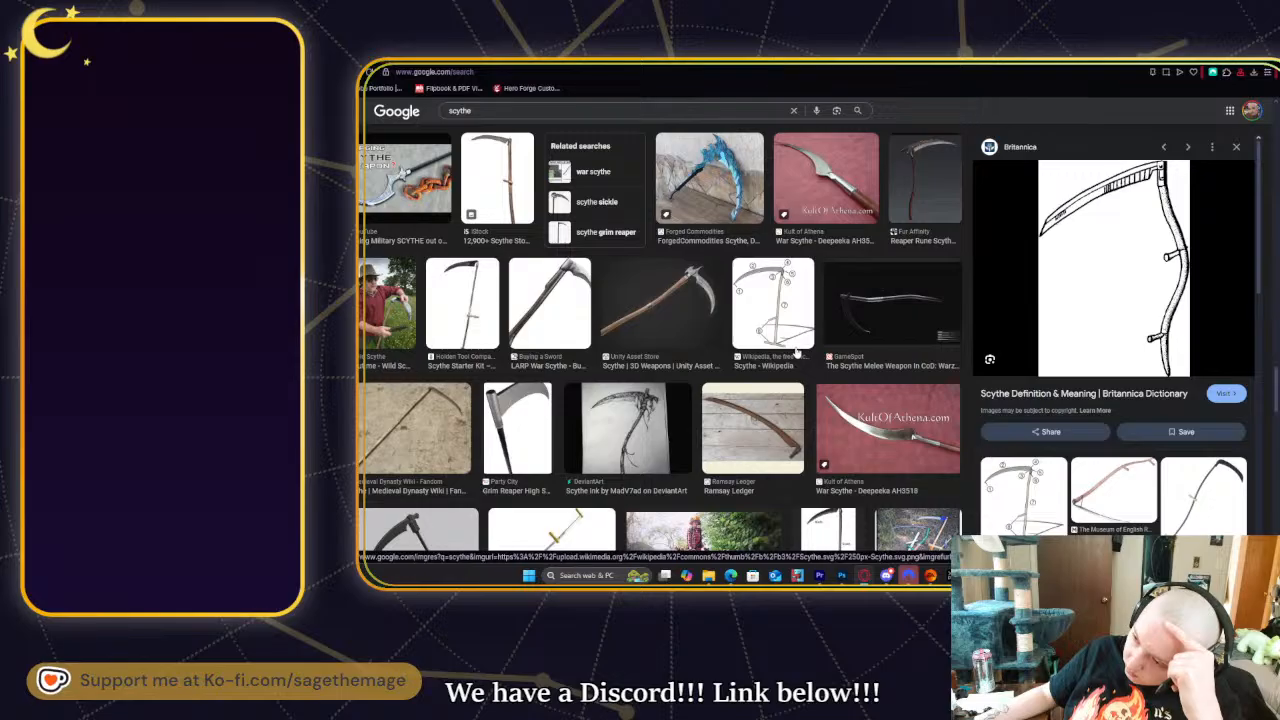
pyautogui.scroll(-2, 753, 383)
pyautogui.scroll(-1, 753, 383)
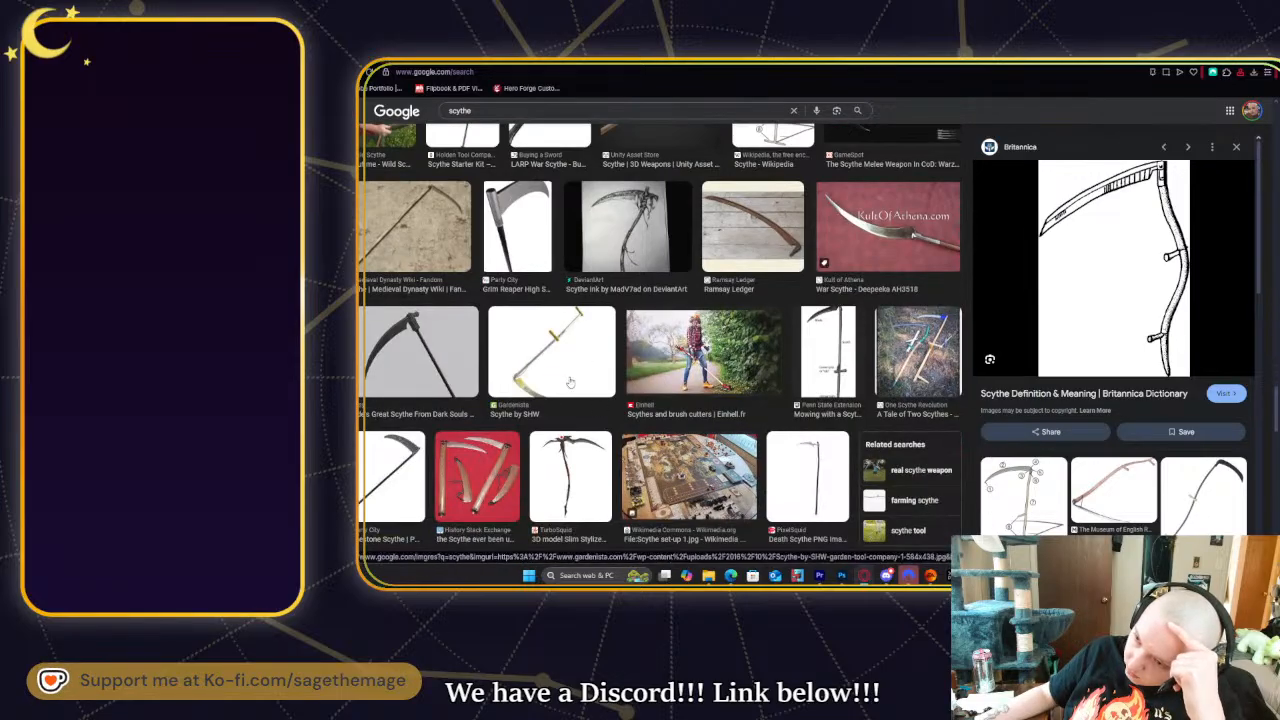
pyautogui.scroll(-3, 549, 377)
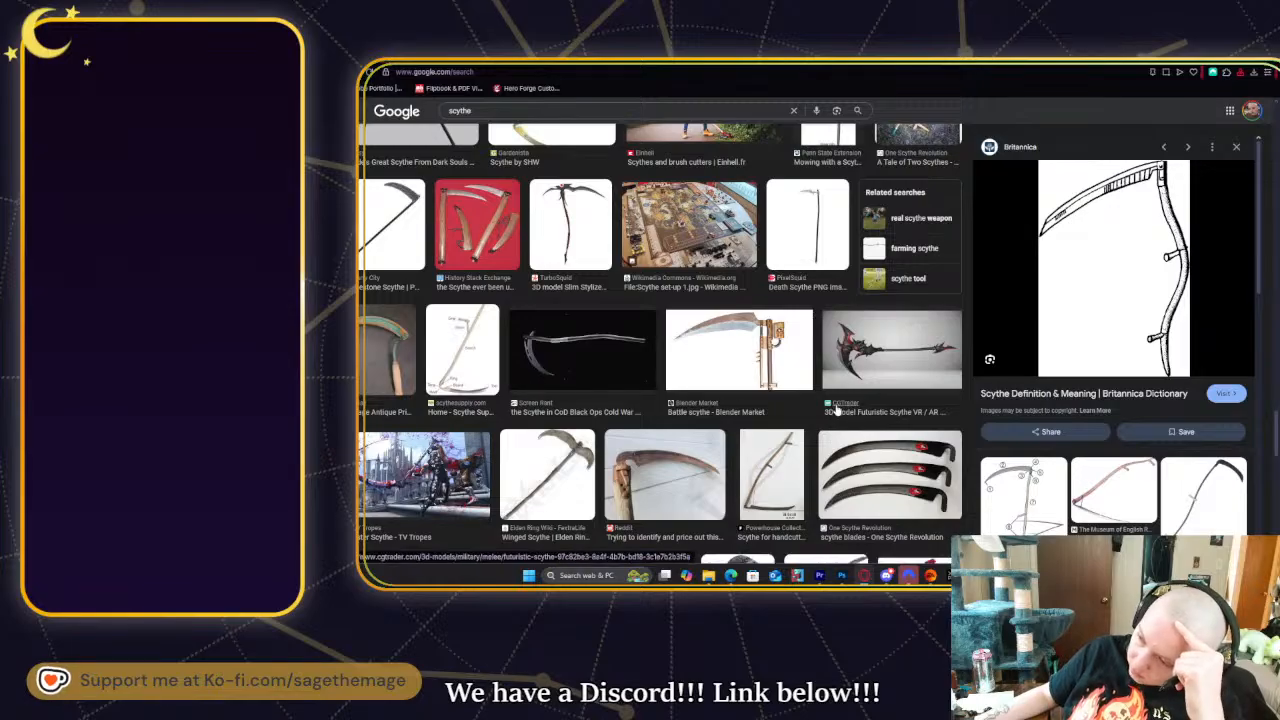
pyautogui.scroll(-8, 835, 407)
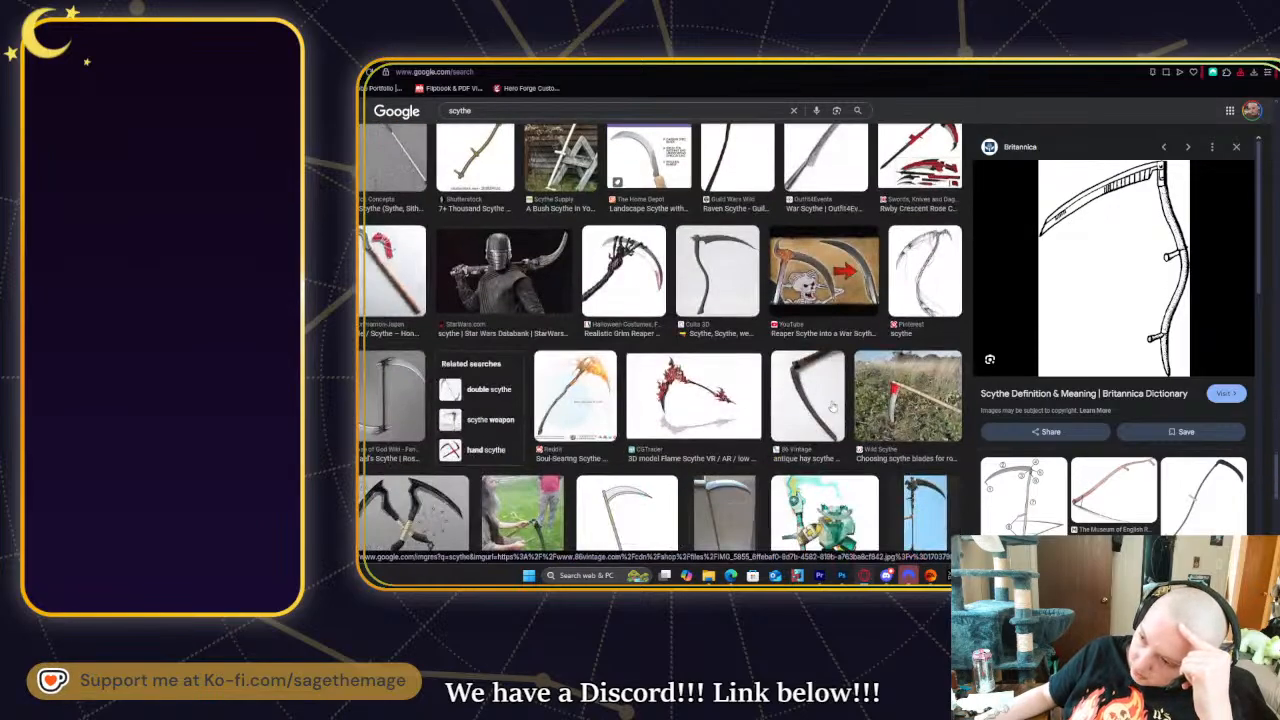
pyautogui.scroll(-5, 819, 405)
pyautogui.scroll(5, 815, 405)
pyautogui.scroll(-5, 811, 420)
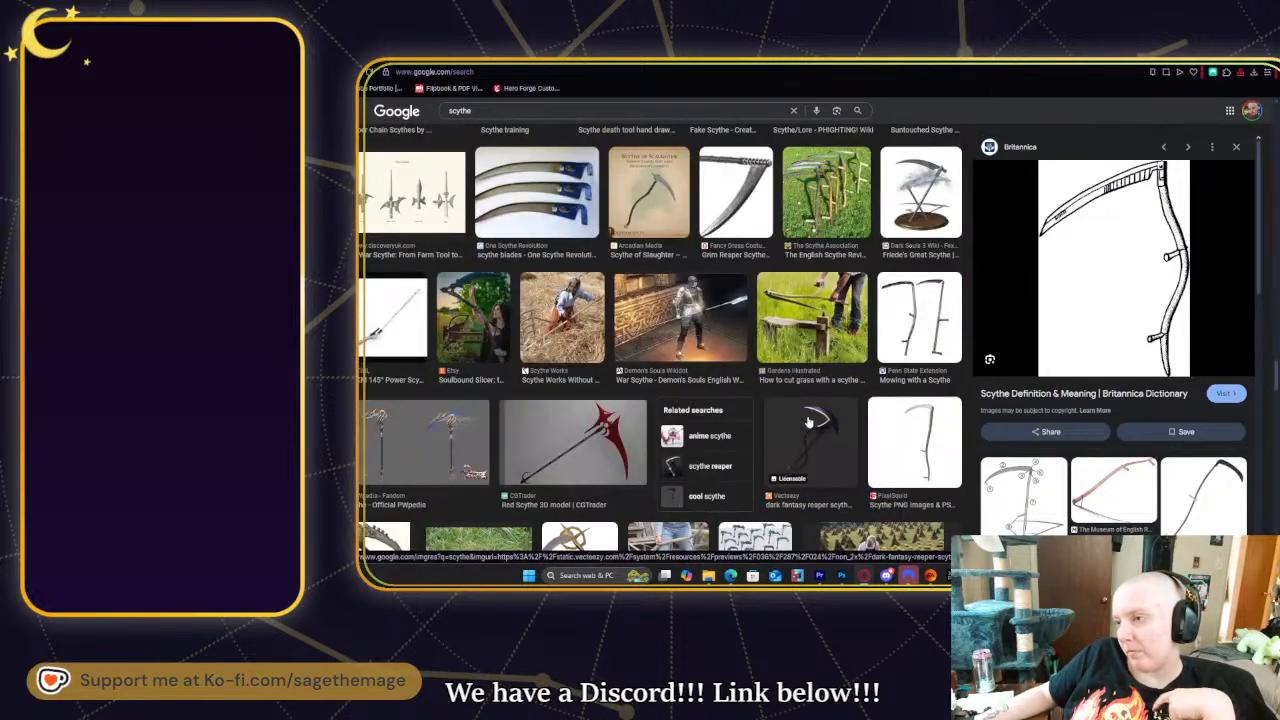
pyautogui.scroll(8, 797, 427)
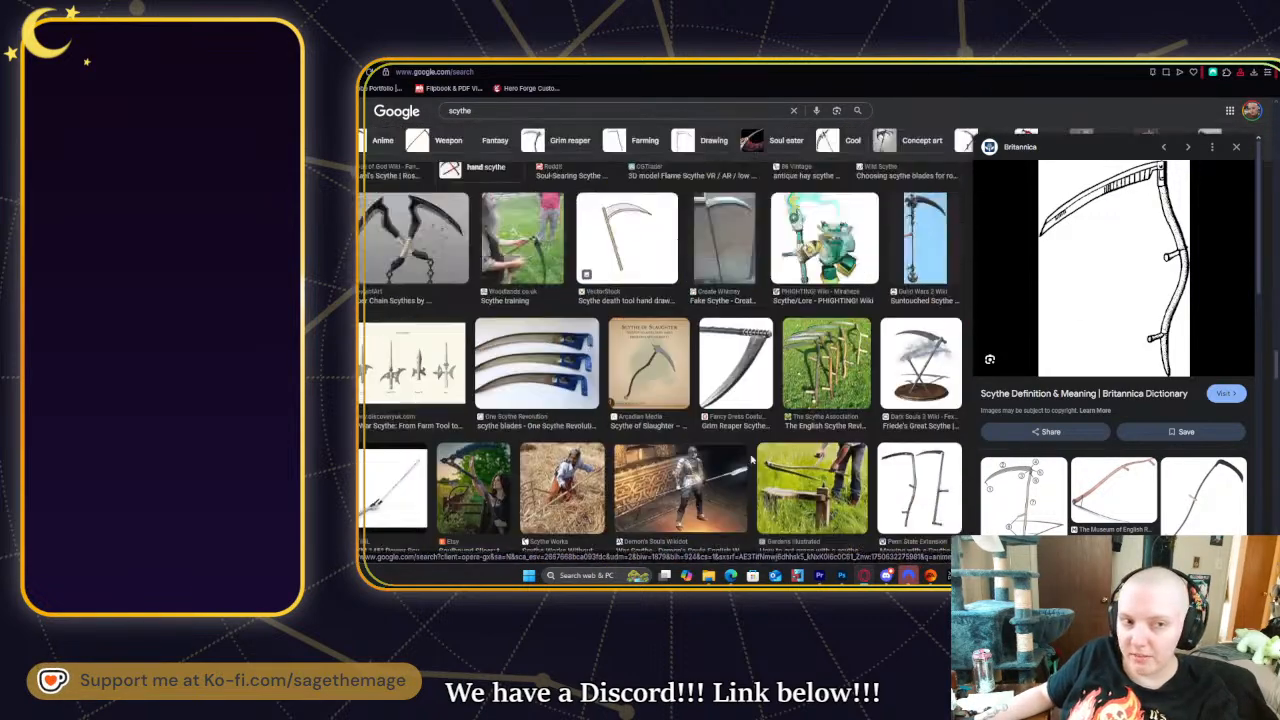
pyautogui.scroll(10, 778, 395)
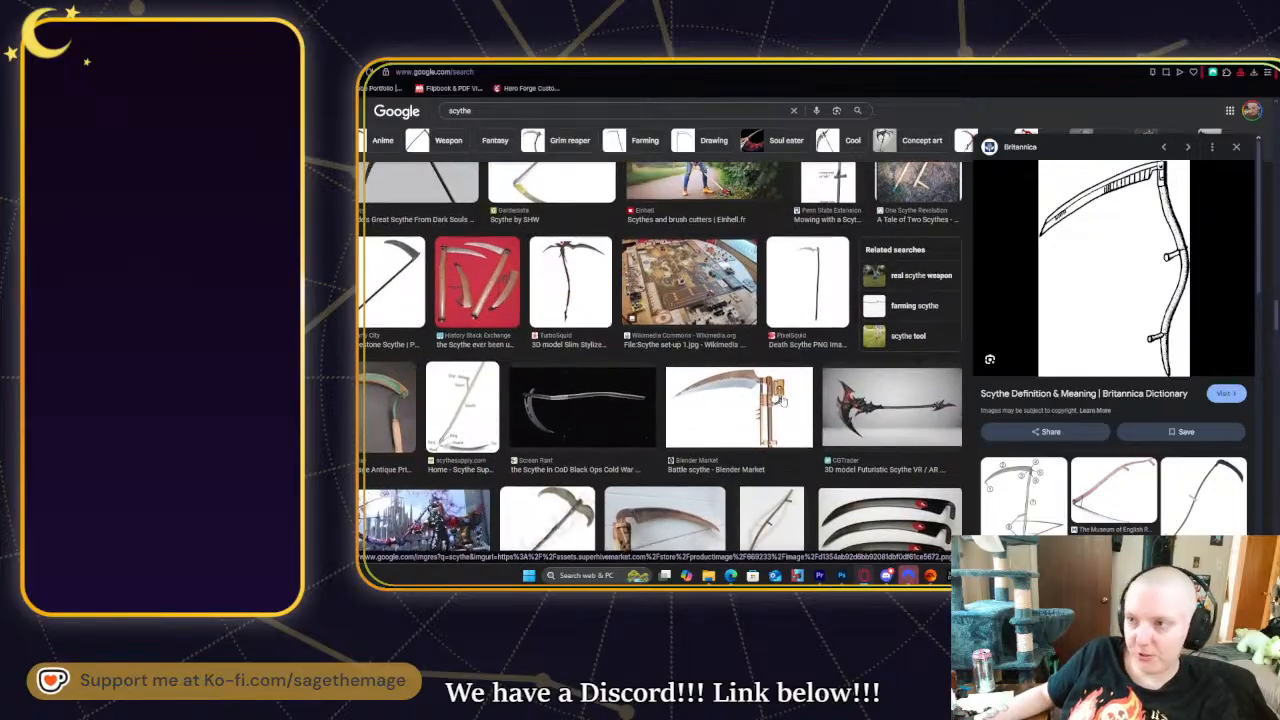
pyautogui.scroll(10, 760, 428)
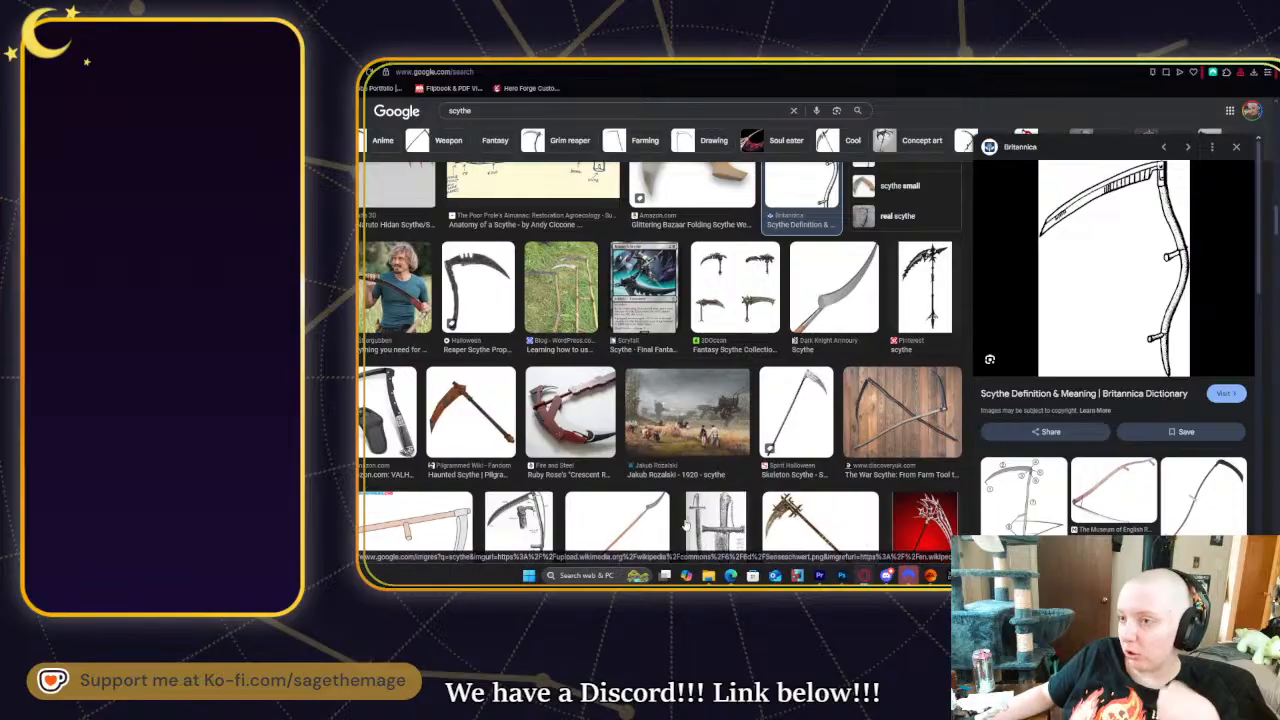
pyautogui.scroll(10, 720, 505)
pyautogui.scroll(-3, 695, 527)
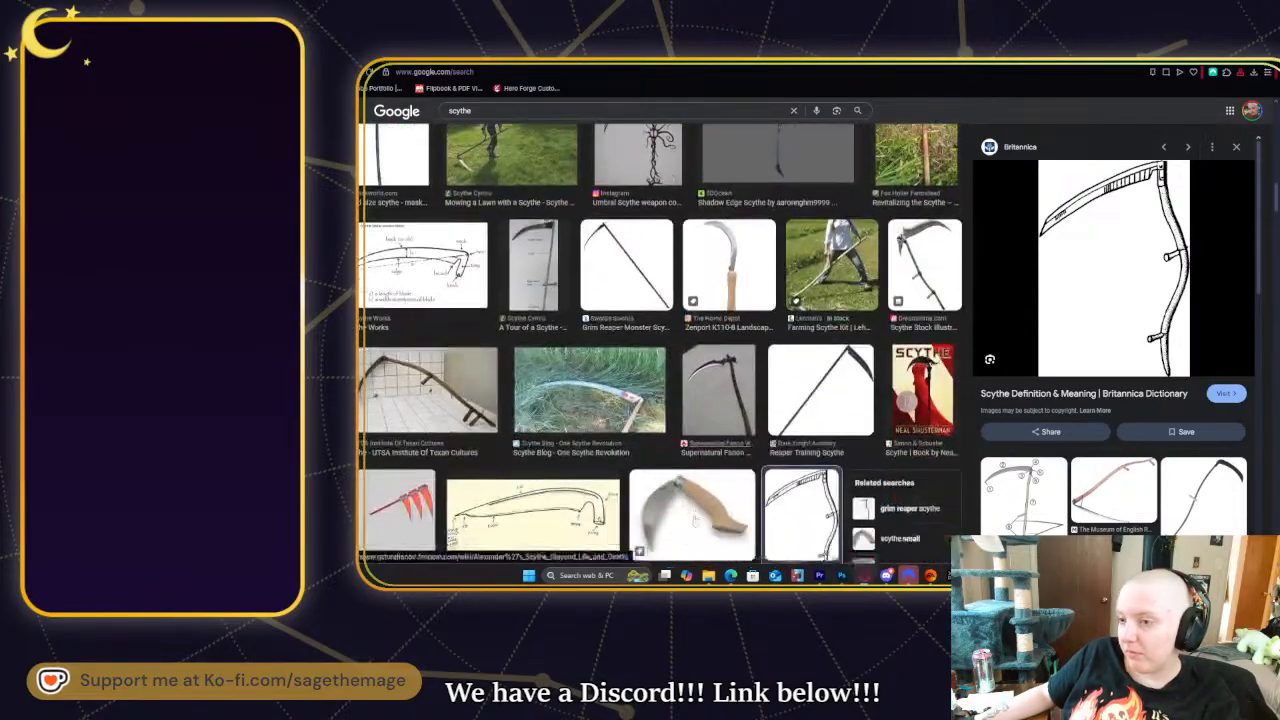
# - Open the UTSA Institute of Texan Cultures scythe photo and compare it with the other scythe results
pyautogui.click(448, 385)
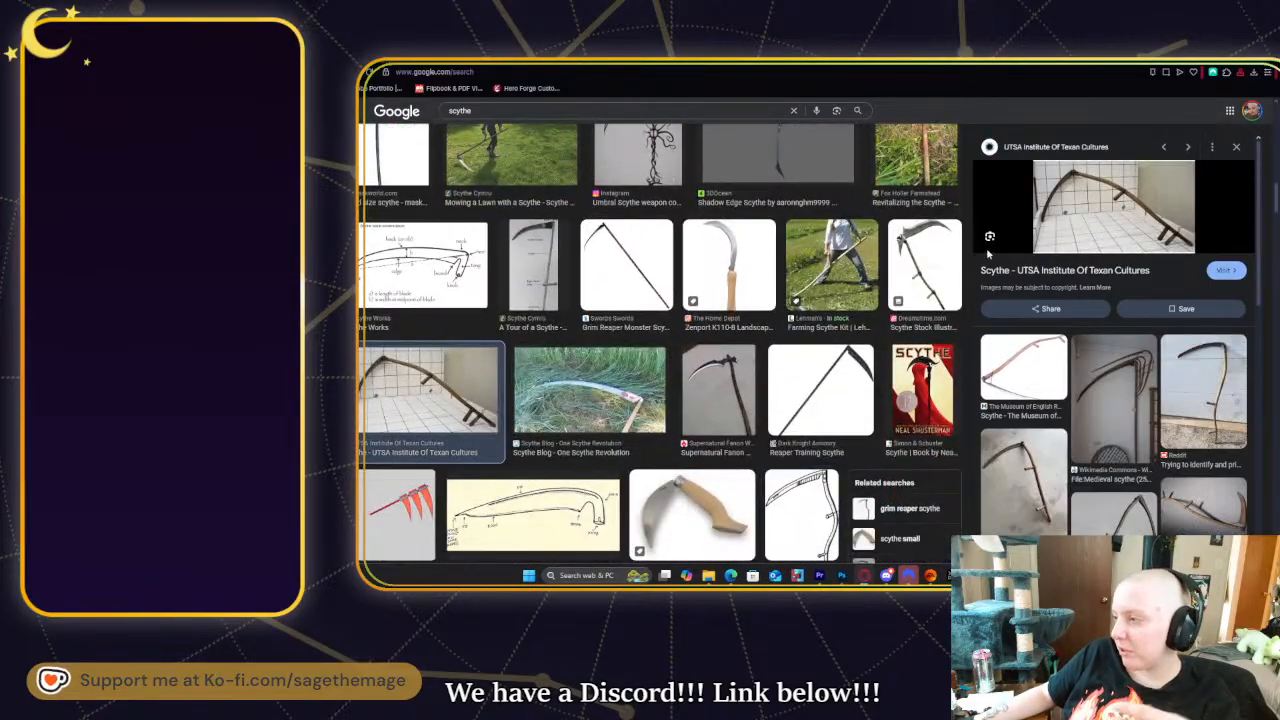
pyautogui.scroll(2, 652, 390)
pyautogui.scroll(2, 653, 393)
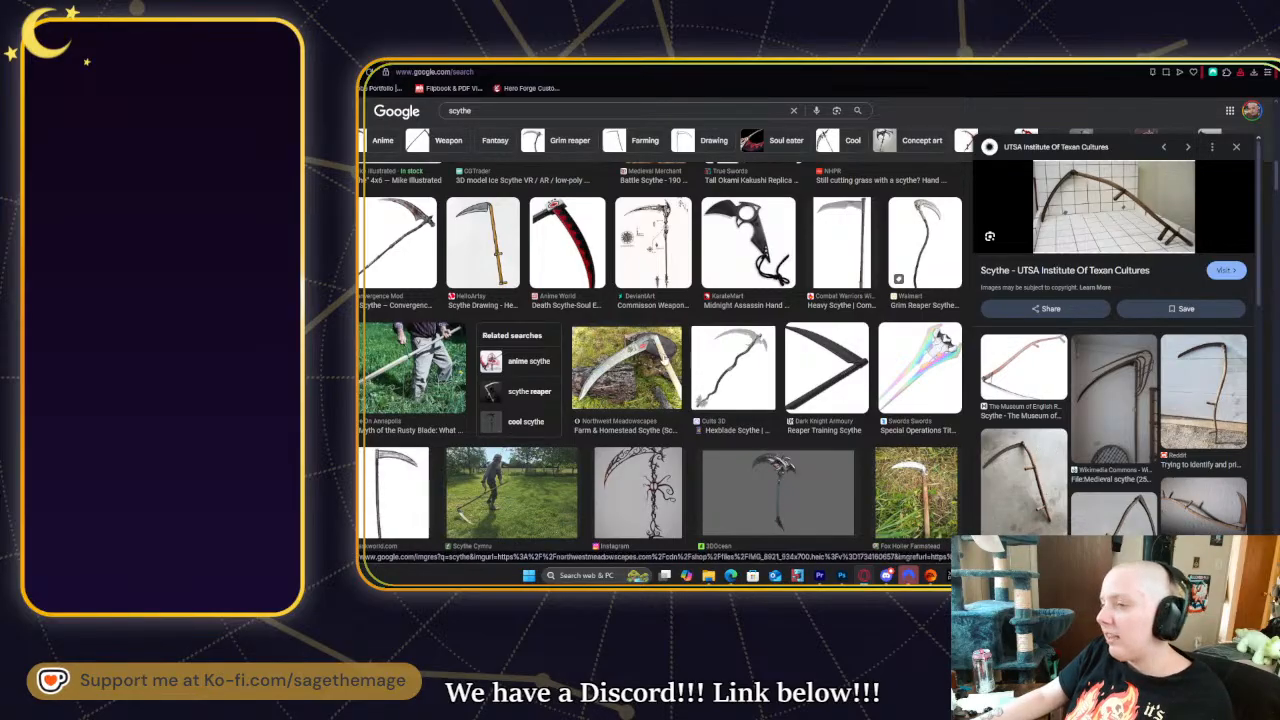
pyautogui.scroll(-6, 663, 360)
pyautogui.scroll(3, 663, 360)
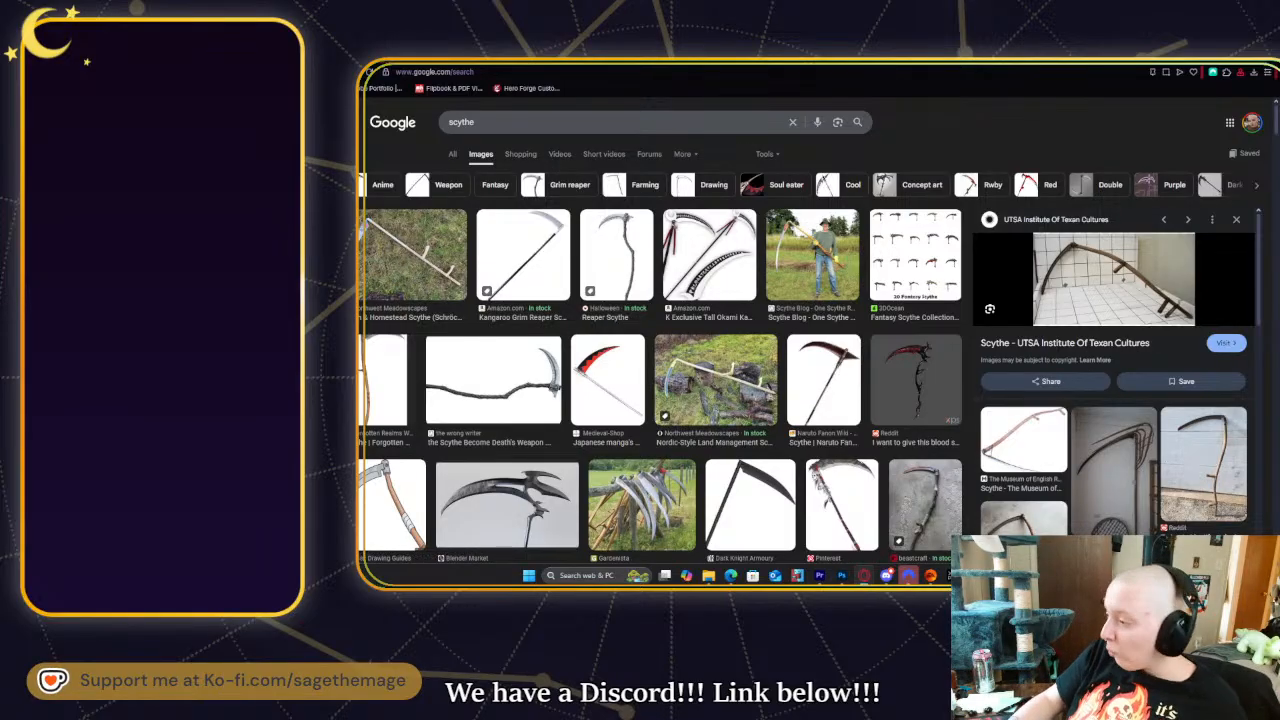
# - Switch to the Photoshop character drawing, undo the stray mark and change the brush colour from the yellow accent to black
pyautogui.moveTo(1064, 576)
pyautogui.moveTo(912, 577)
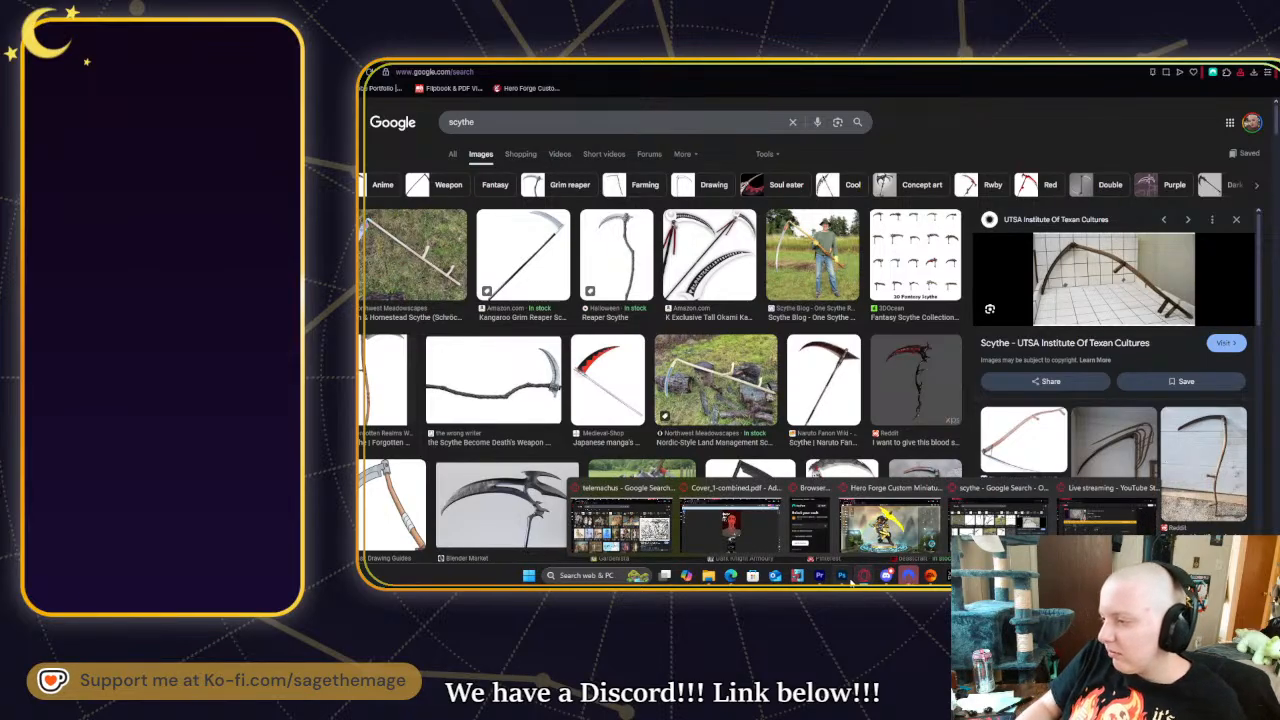
pyautogui.click(843, 576)
pyautogui.press('b')
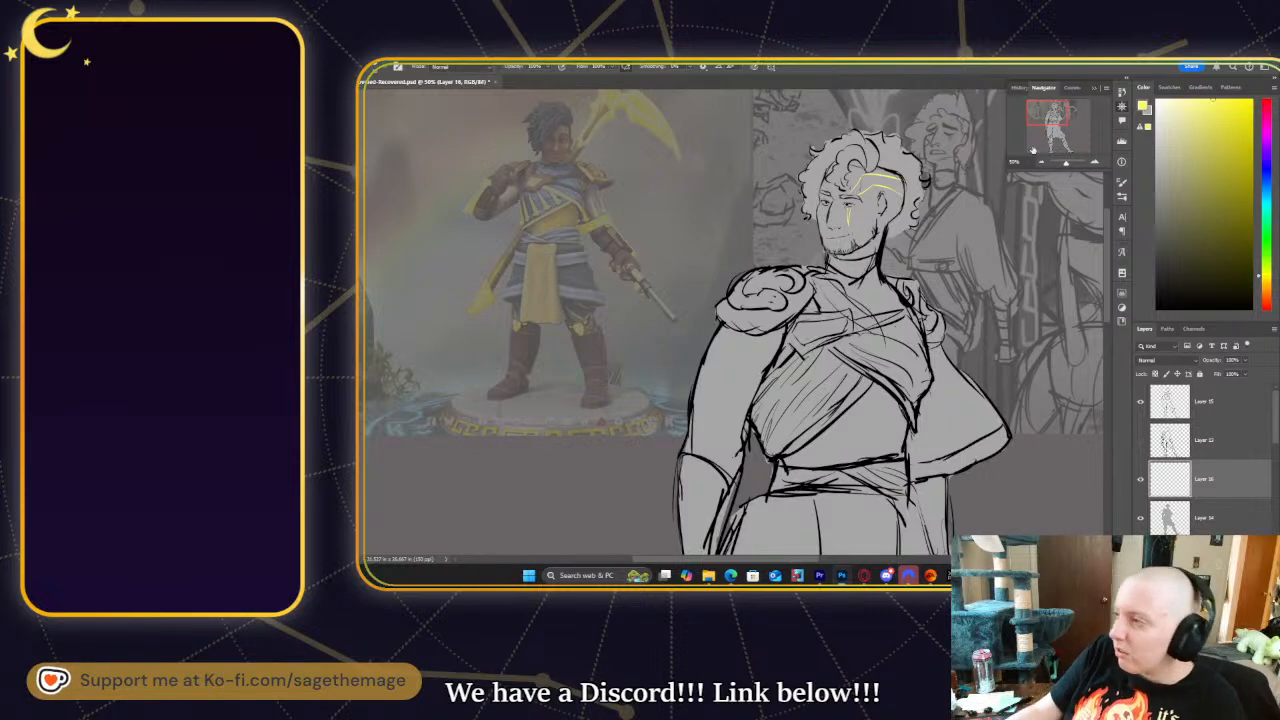
pyautogui.click(1041, 161)
pyautogui.click(1041, 161)
pyautogui.moveTo(1041, 152); pyautogui.dragTo(1052, 135)
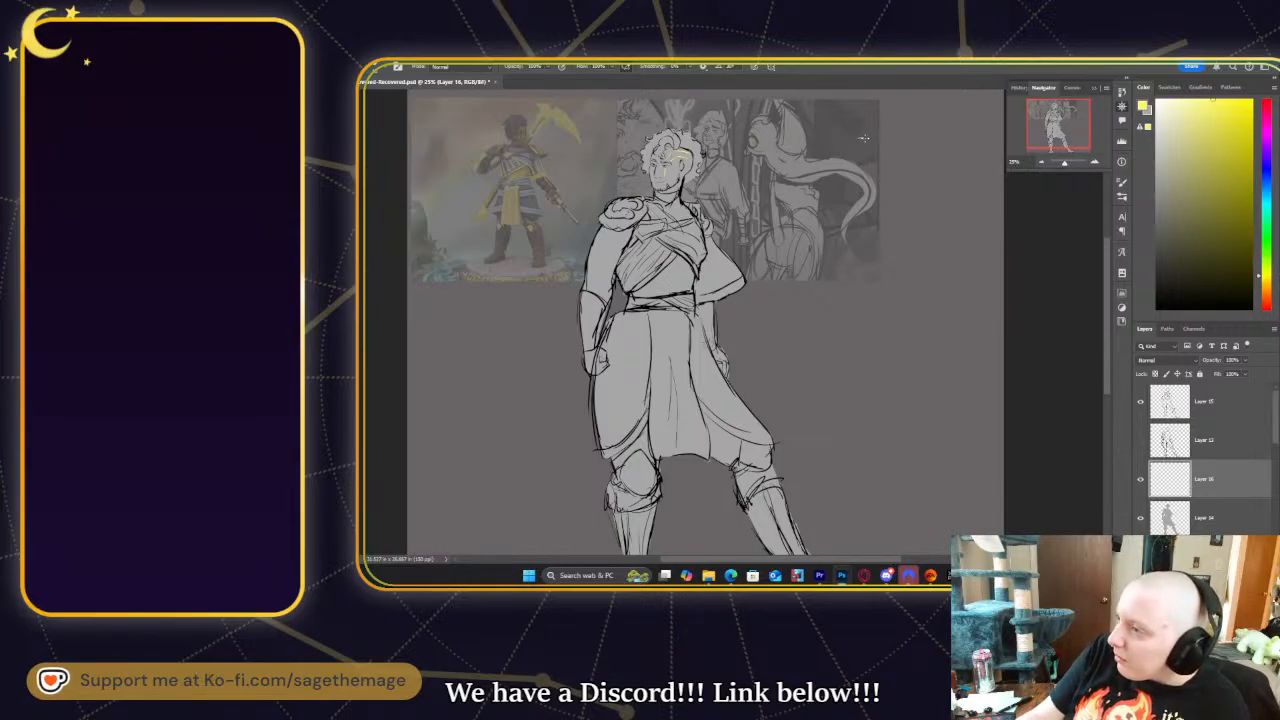
pyautogui.hotkey('ctrl', 'z')
pyautogui.moveTo(1207, 241); pyautogui.dragTo(1157, 309)
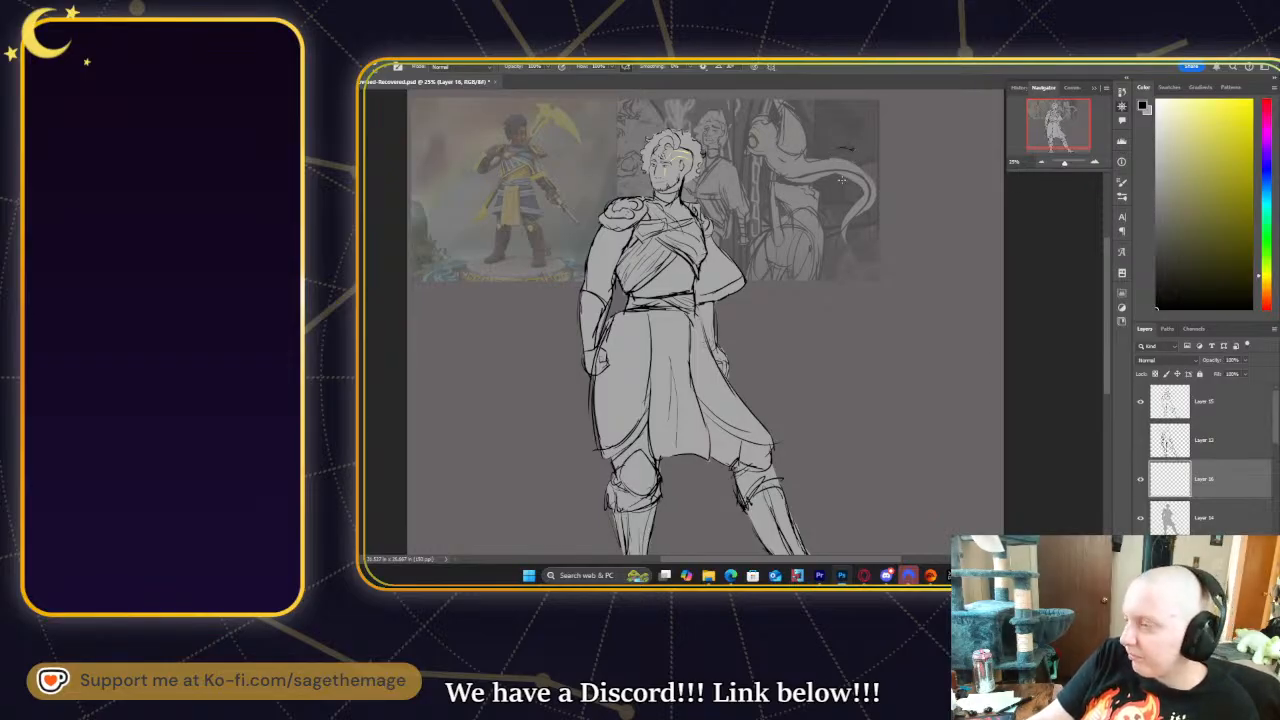
# - Sketch a long curved scythe handle in the empty space beside the figure, with an oval at its upper end and a closed lower end
pyautogui.moveTo(846, 150)
pyautogui.mouseDown()
pyautogui.moveTo(830, 268)
pyautogui.moveTo(834, 256)
pyautogui.mouseUp()
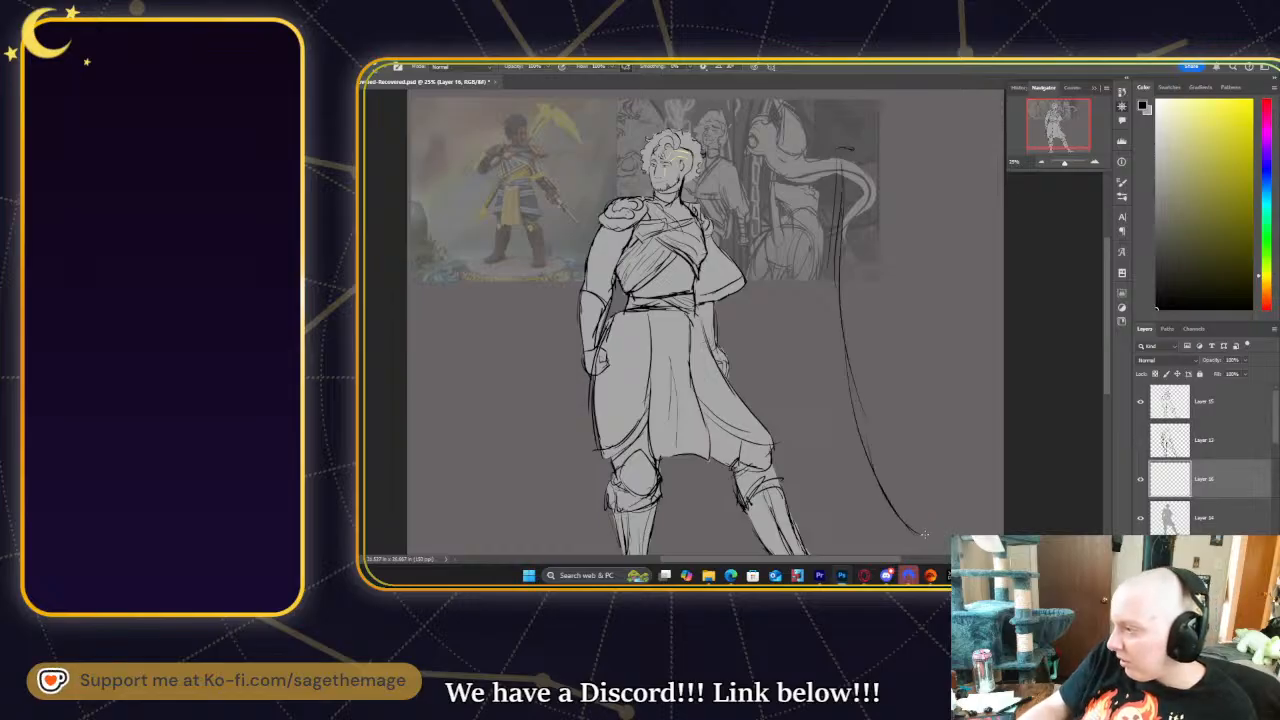
pyautogui.moveTo(846, 152)
pyautogui.mouseDown()
pyautogui.moveTo(846, 303)
pyautogui.moveTo(890, 486)
pyautogui.mouseUp()
pyautogui.moveTo(876, 432); pyautogui.dragTo(892, 474)
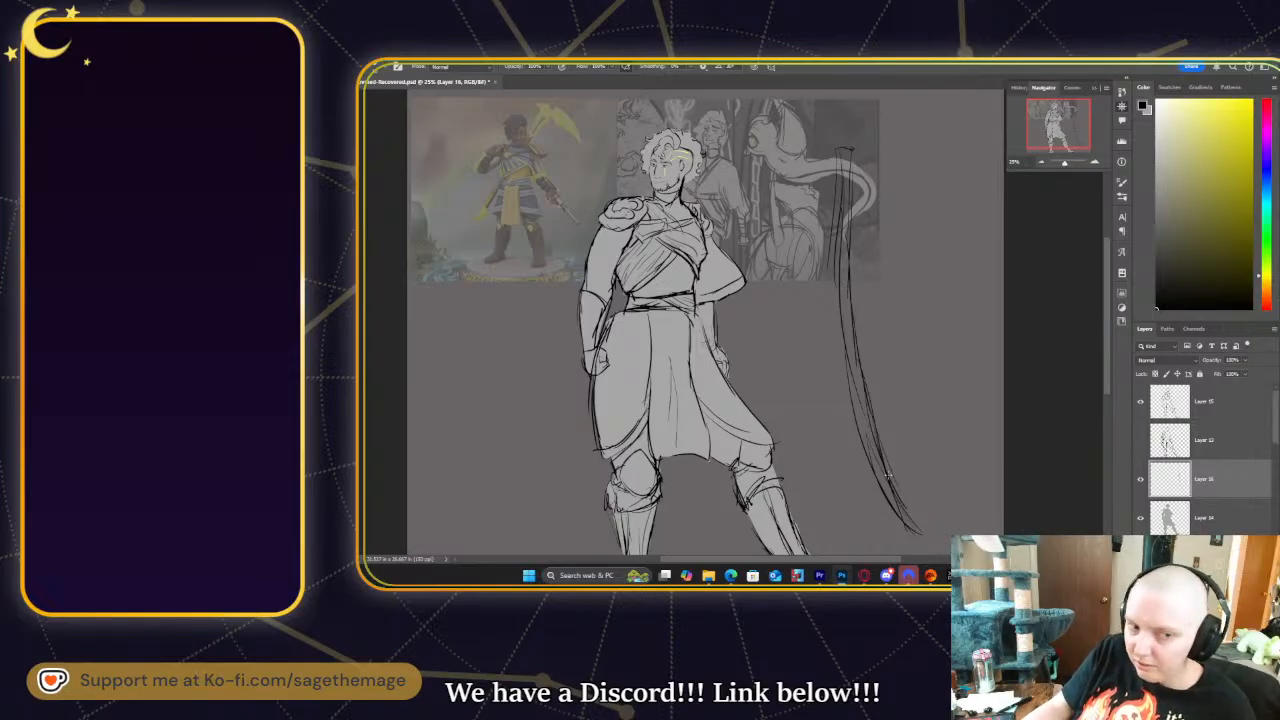
pyautogui.moveTo(912, 516); pyautogui.dragTo(925, 532)
pyautogui.moveTo(938, 542); pyautogui.dragTo(915, 545)
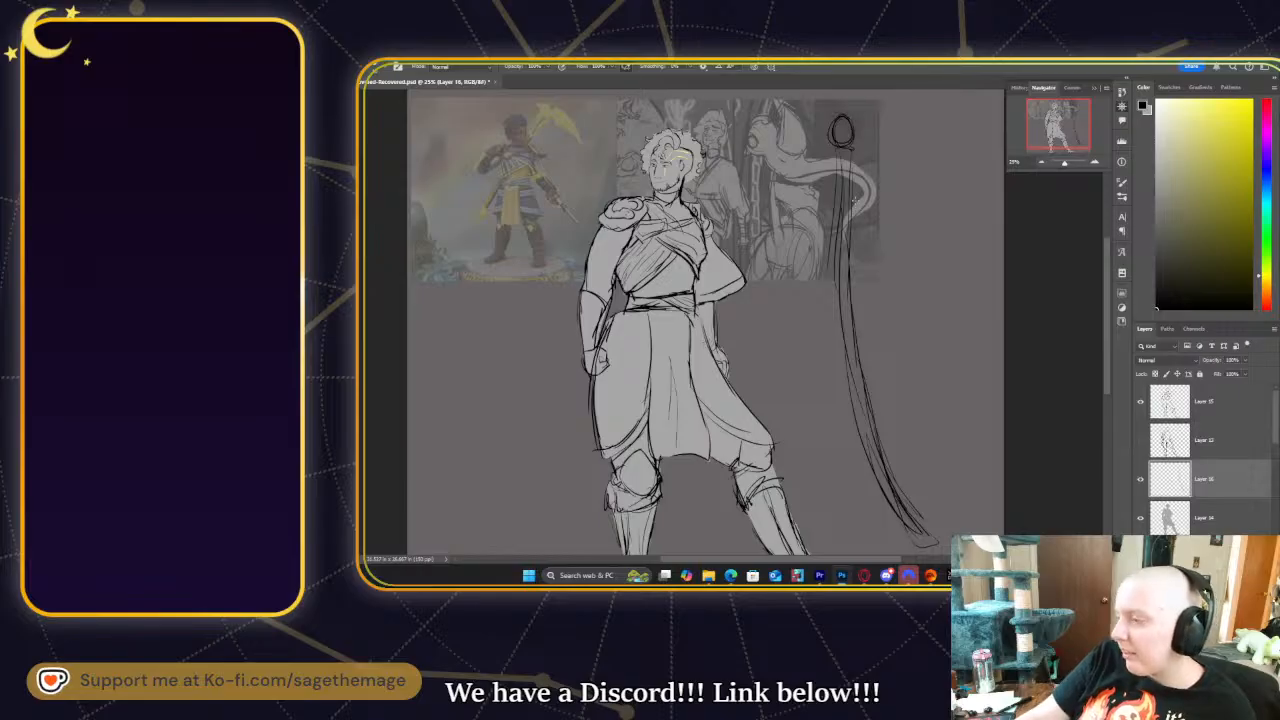
pyautogui.moveTo(1072, 141); pyautogui.dragTo(1080, 146)
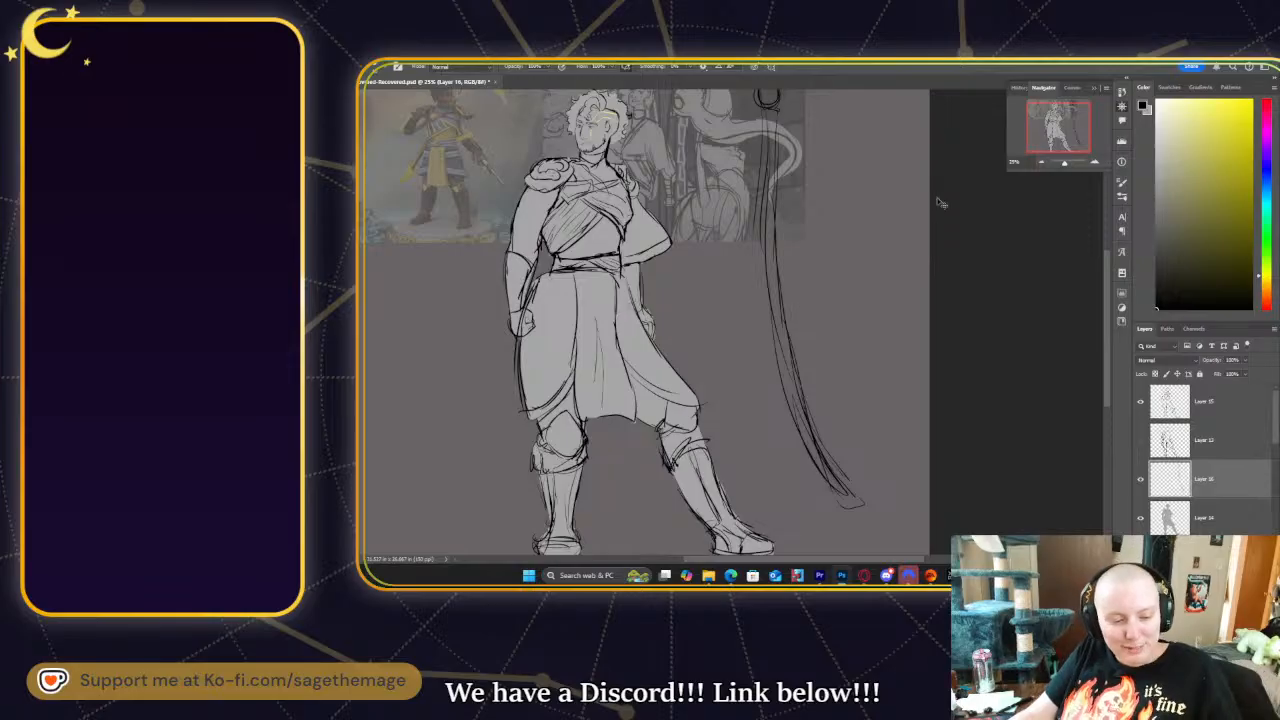
pyautogui.hotkey('ctrl', 't')
pyautogui.moveTo(801, 228); pyautogui.dragTo(831, 258)
pyautogui.hotkey('ctrl', 'z')
pyautogui.press('Escape')
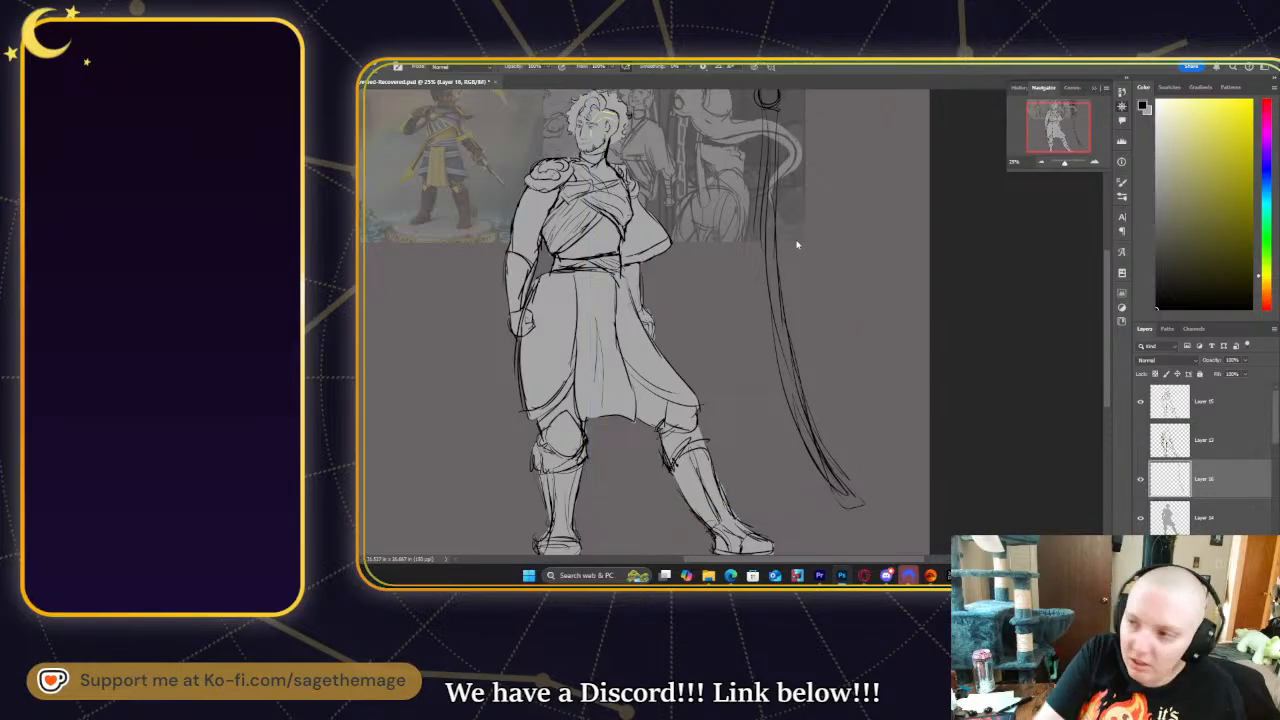
# - Lasso the sketched scythe handle with its oval and cut it out of the layer holding the yellow markings
pyautogui.scroll(-1, 797, 243)
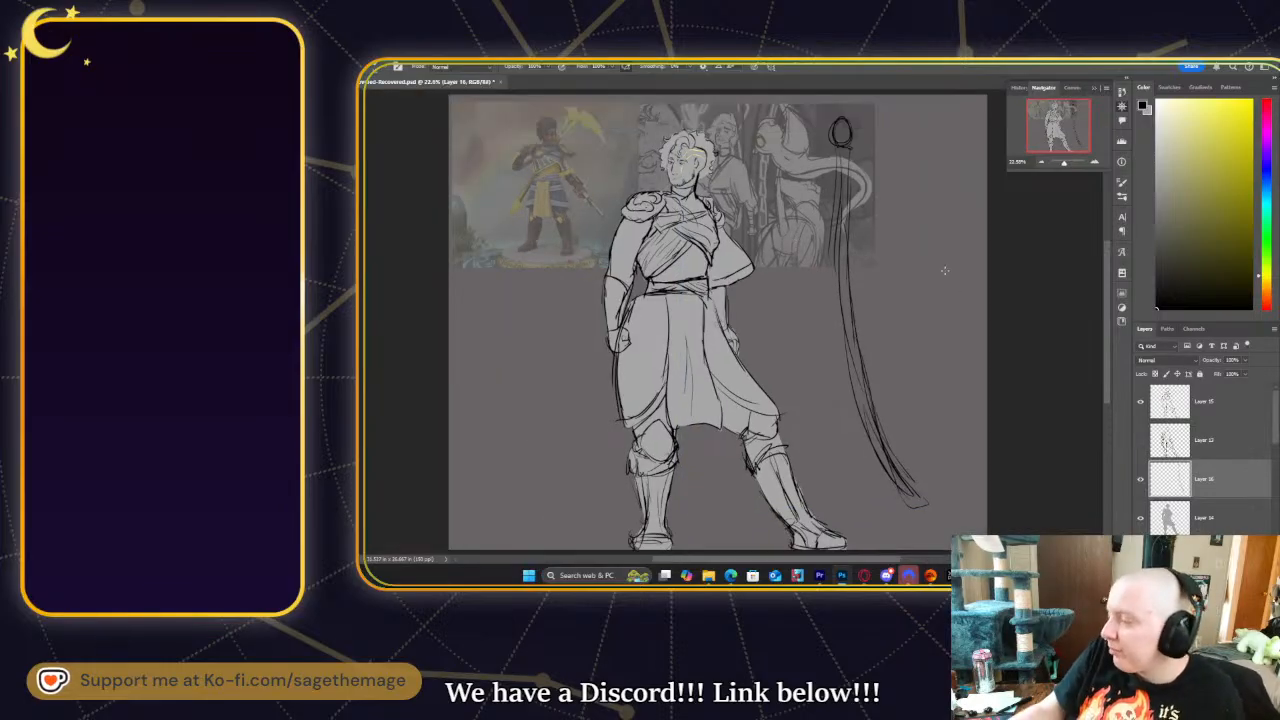
pyautogui.press('l')
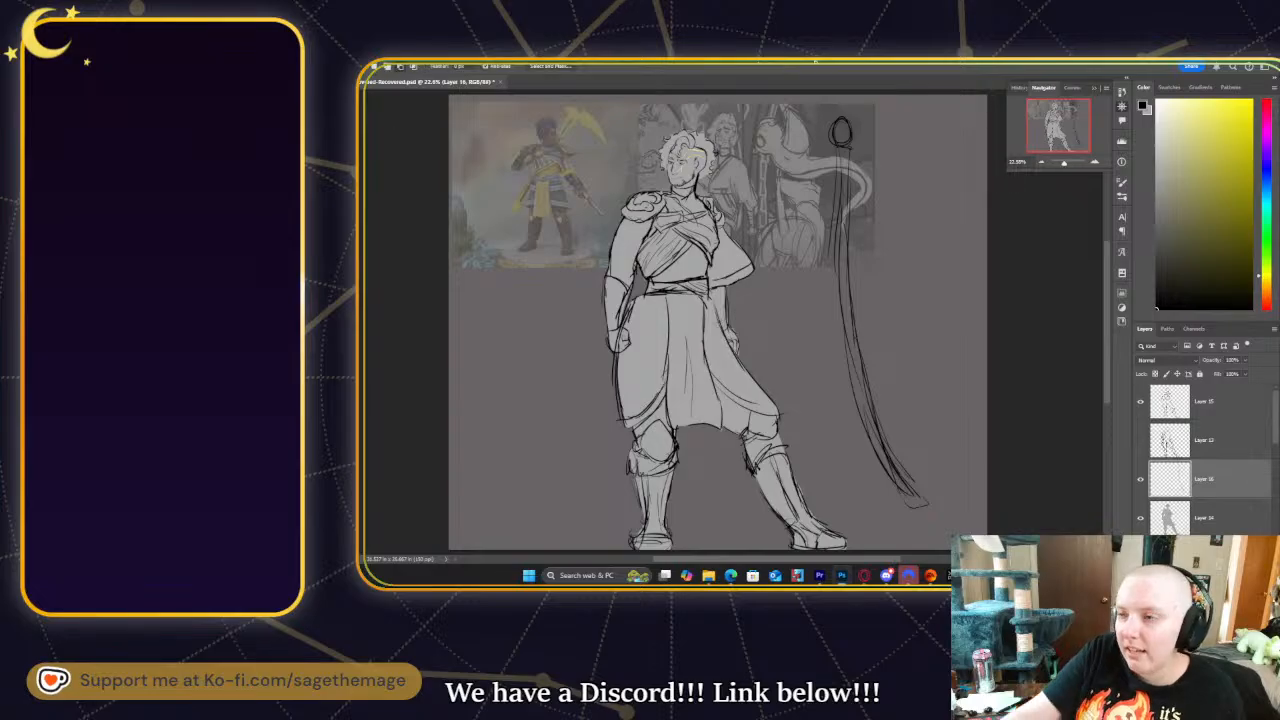
pyautogui.moveTo(918, 503)
pyautogui.mouseDown()
pyautogui.moveTo(975, 483)
pyautogui.moveTo(850, 139)
pyautogui.mouseUp()
pyautogui.moveTo(855, 304)
pyautogui.mouseDown()
pyautogui.moveTo(962, 505)
pyautogui.moveTo(920, 500)
pyautogui.mouseUp()
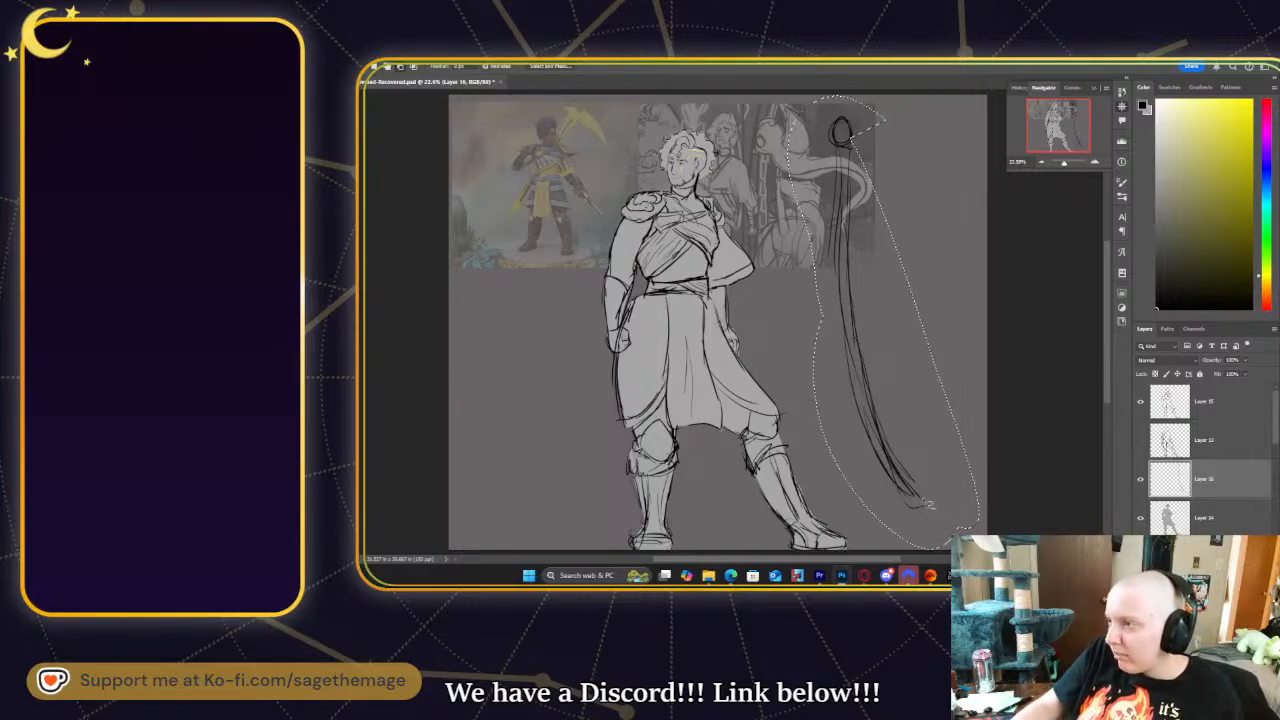
pyautogui.press('Delete')
pyautogui.hotkey('ctrl', 'd')
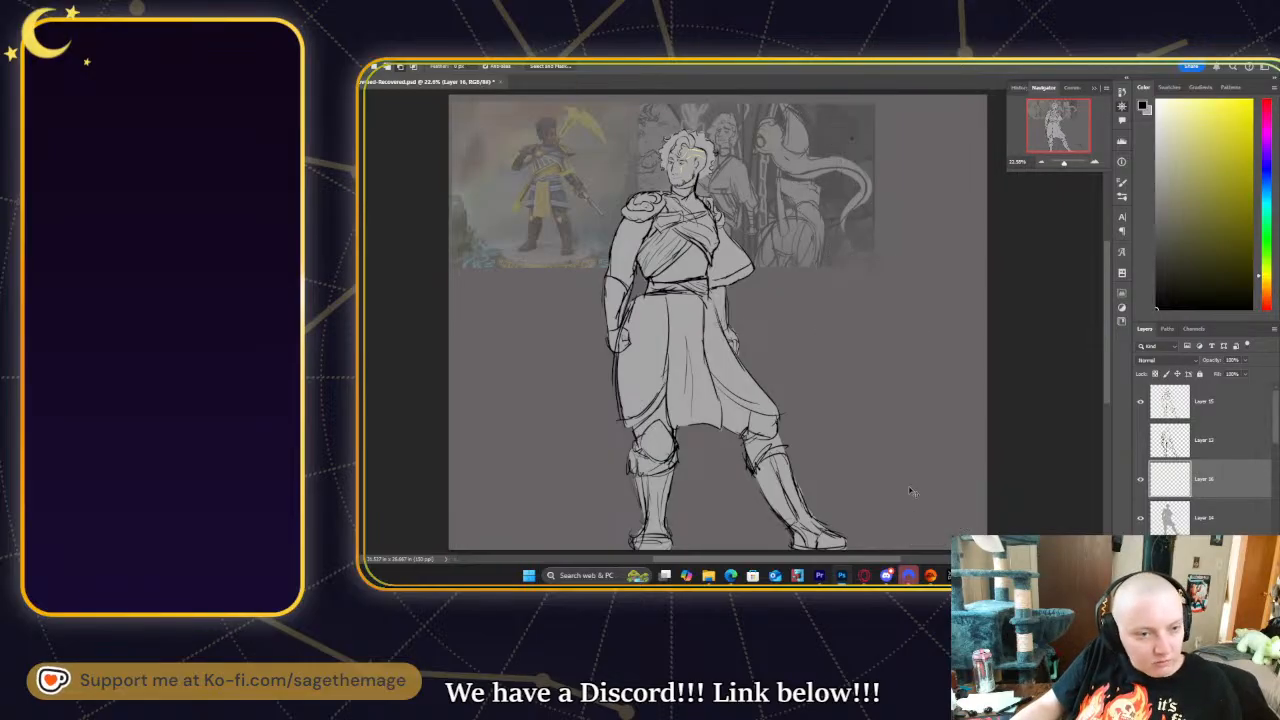
# - Paste the scythe handle onto its own layer and move it off the figure to the empty space beside it
pyautogui.hotkey('ctrl', 'v')
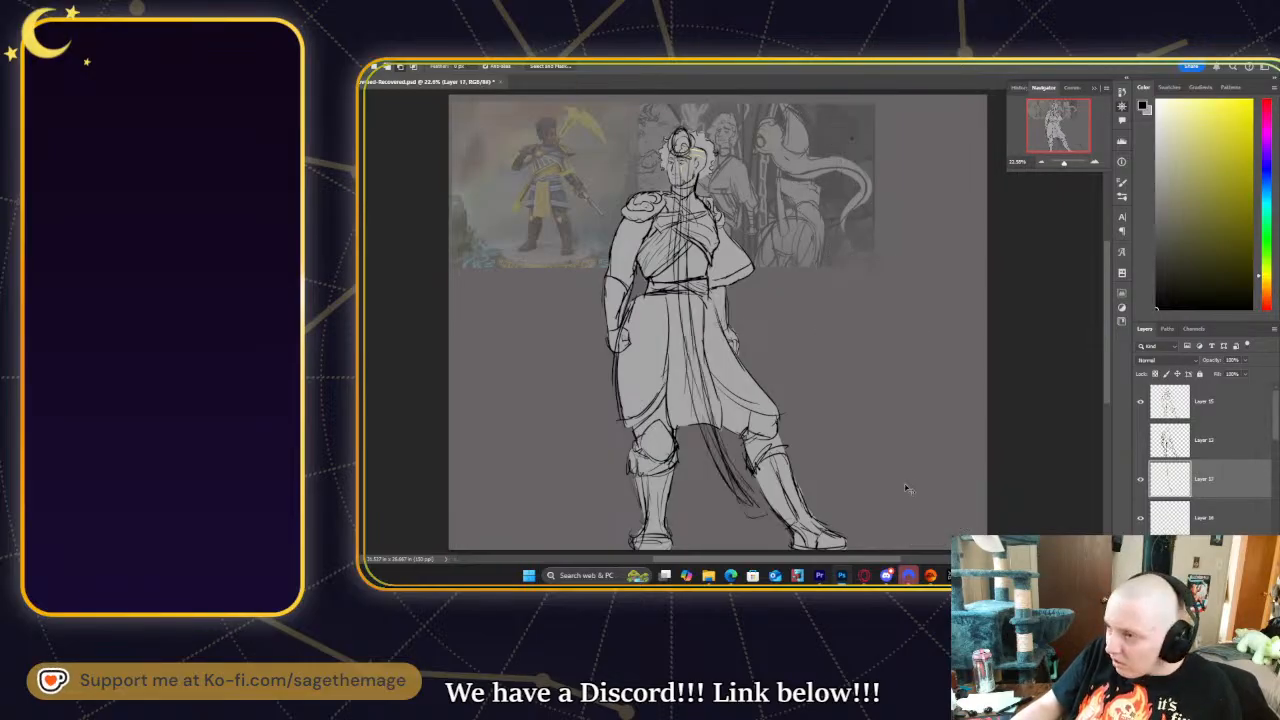
pyautogui.hotkey('ctrl', 't')
pyautogui.moveTo(714, 354)
pyautogui.mouseDown()
pyautogui.moveTo(822, 373)
pyautogui.moveTo(888, 362)
pyautogui.mouseUp()
pyautogui.press('Return')
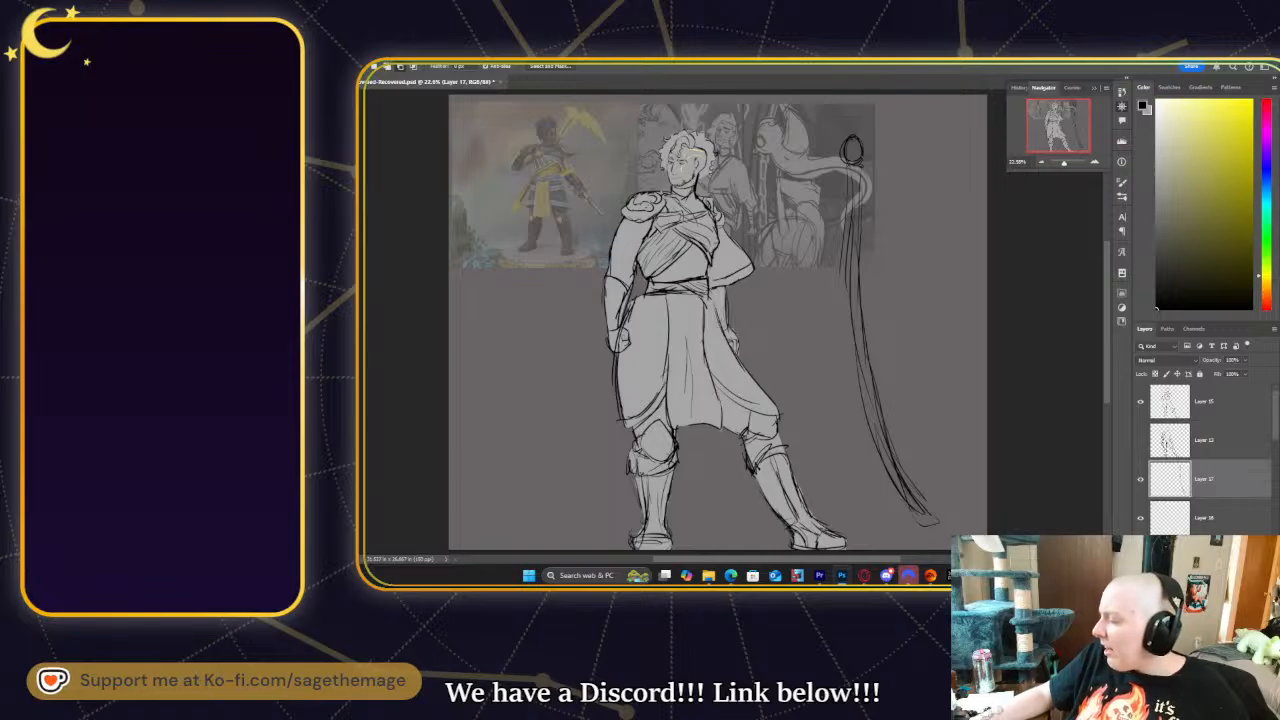
# - Make Layer 17, which holds the scythe handle, the active layer
pyautogui.scroll(-2, 1217, 524)
pyautogui.click(1208, 480)
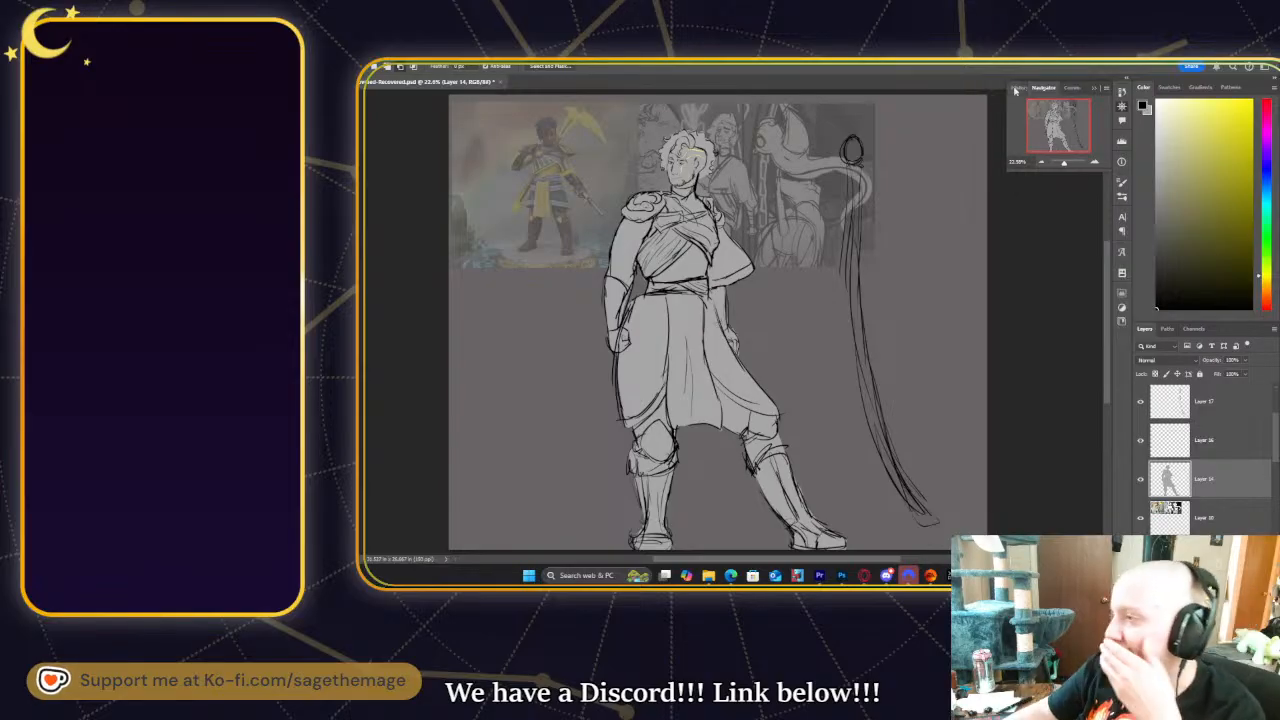
pyautogui.click(1170, 411)
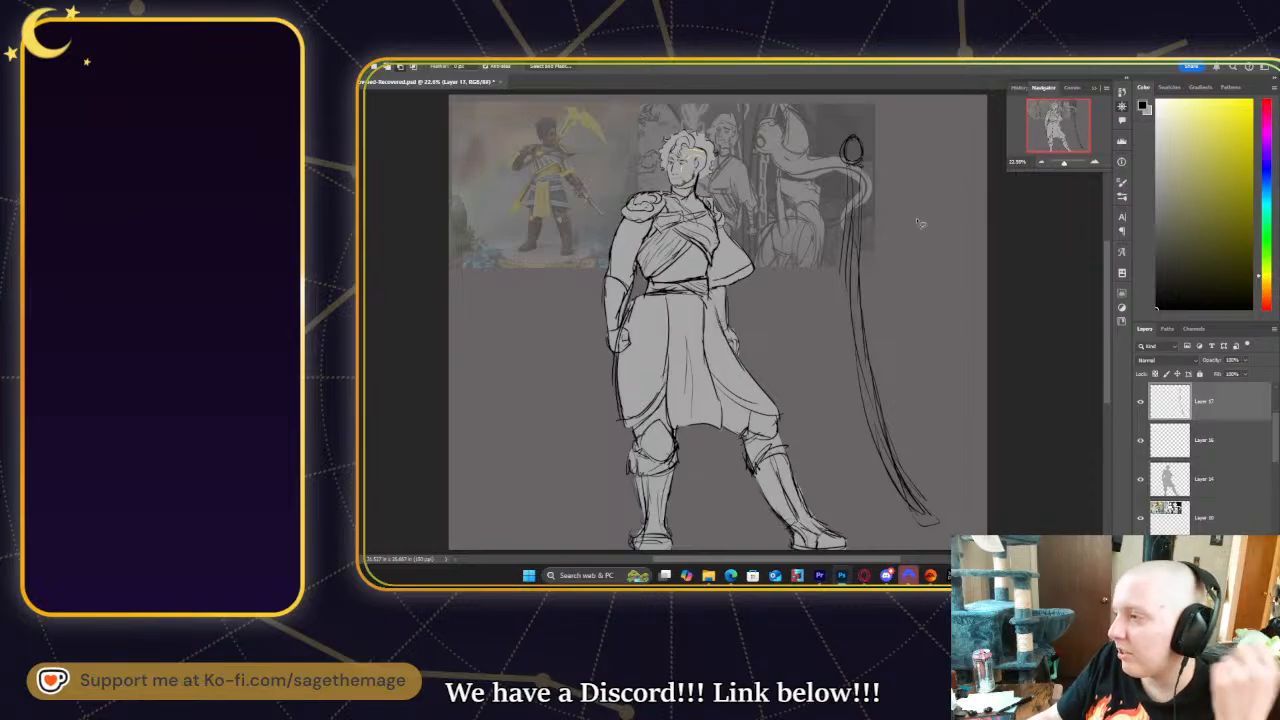
# - Sketch two short grips projecting from the scythe handle, at its middle and near its lower end, and add inner lines to the oval
pyautogui.press('b')
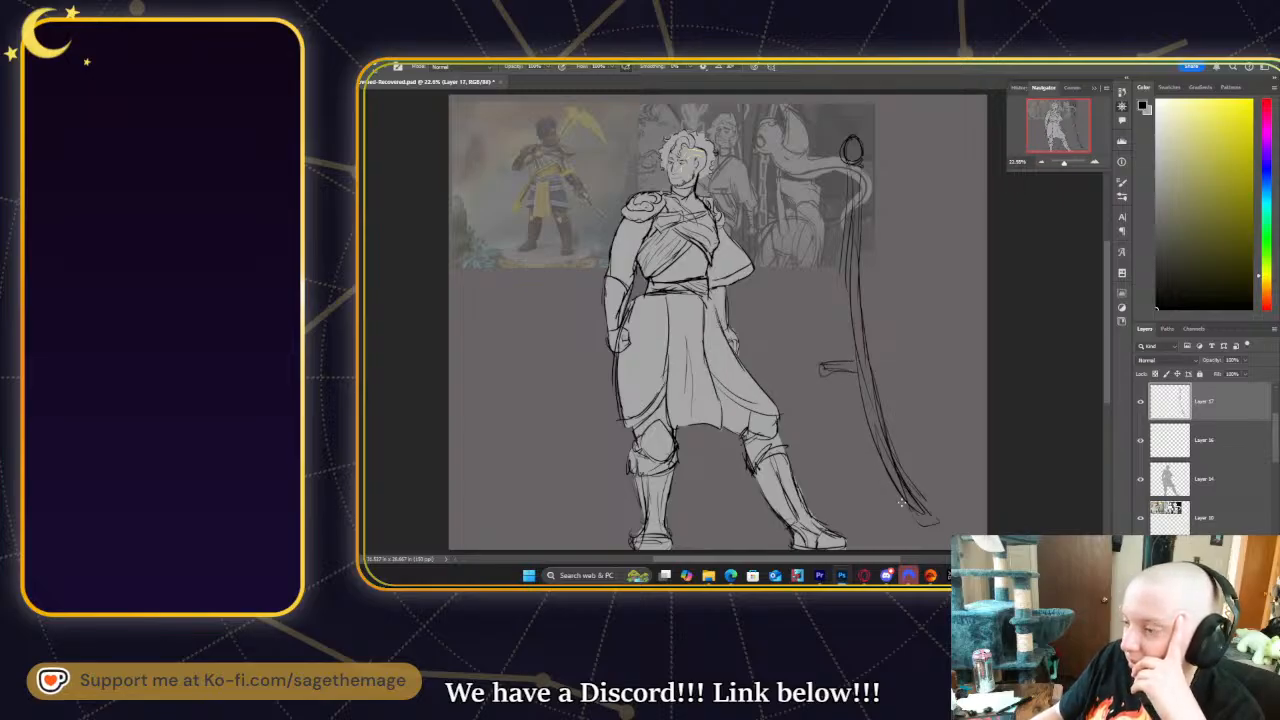
pyautogui.moveTo(868, 493); pyautogui.dragTo(891, 500)
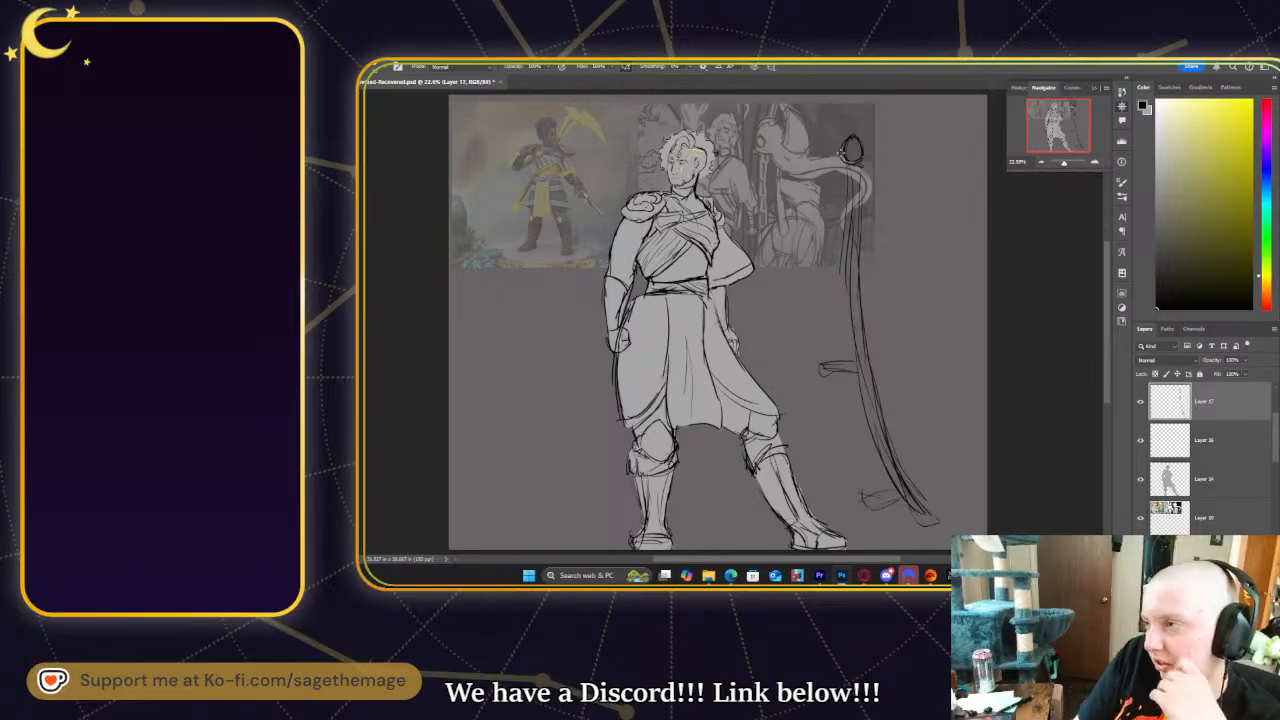
pyautogui.moveTo(847, 151); pyautogui.dragTo(855, 155)
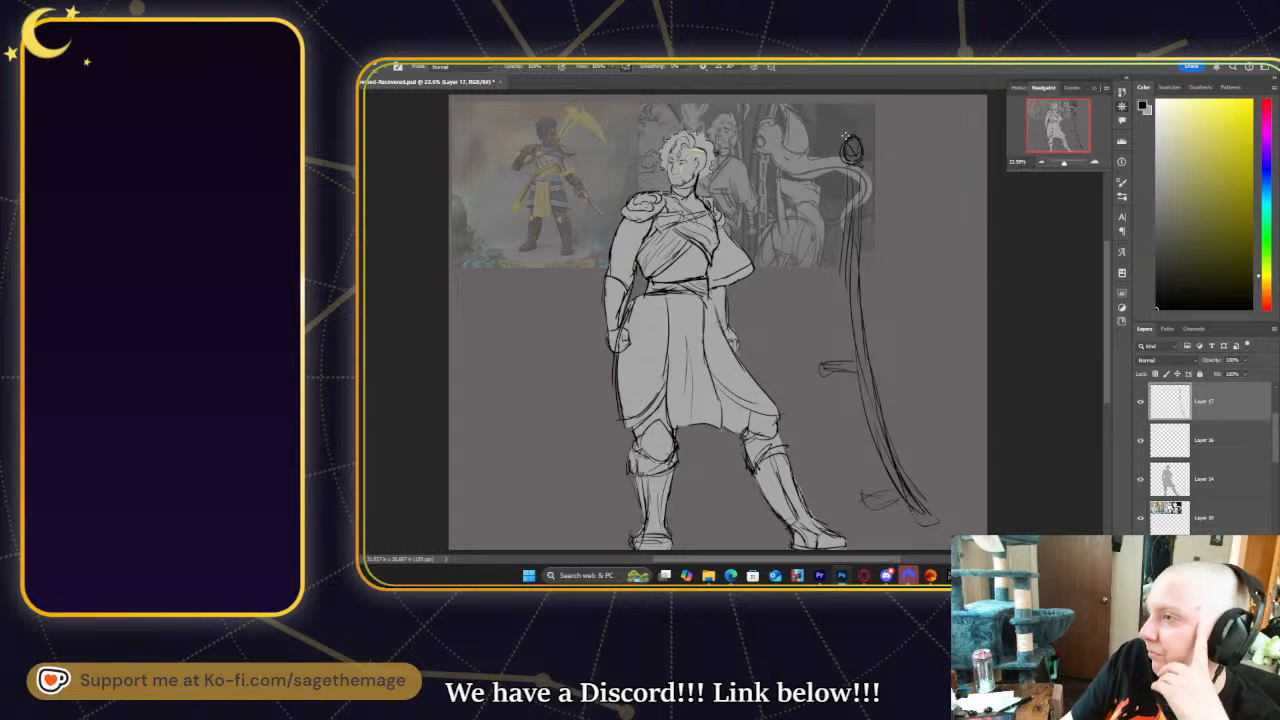
pyautogui.moveTo(751, 150); pyautogui.dragTo(718, 188)
pyautogui.moveTo(774, 132); pyautogui.dragTo(675, 256)
pyautogui.moveTo(729, 165); pyautogui.dragTo(658, 336)
pyautogui.hotkey('ctrl', 'z')
pyautogui.hotkey('ctrl', 'z')
pyautogui.hotkey('ctrl', 'z')
pyautogui.hotkey('ctrl', 'z')
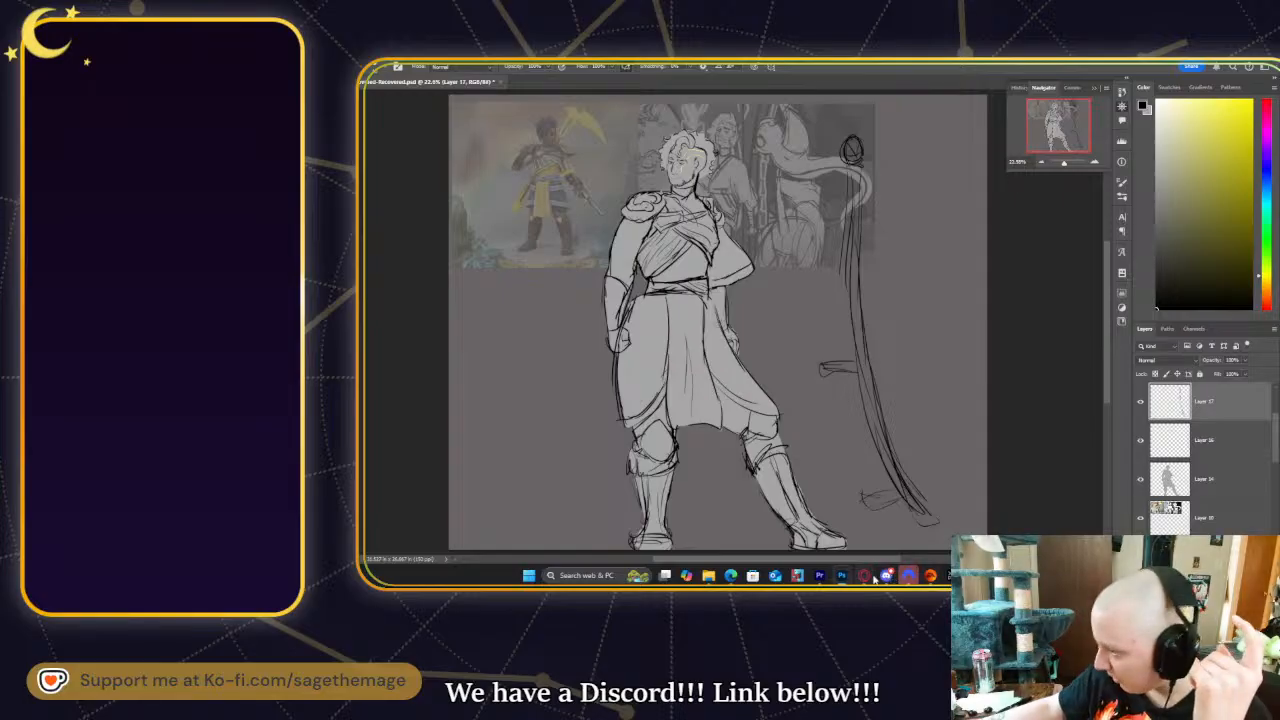
# - Switch to the browser's Google image results for scythes, examine the Reddit antique scythe photo's blade and handle, and return to Photoshop
pyautogui.moveTo(867, 577)
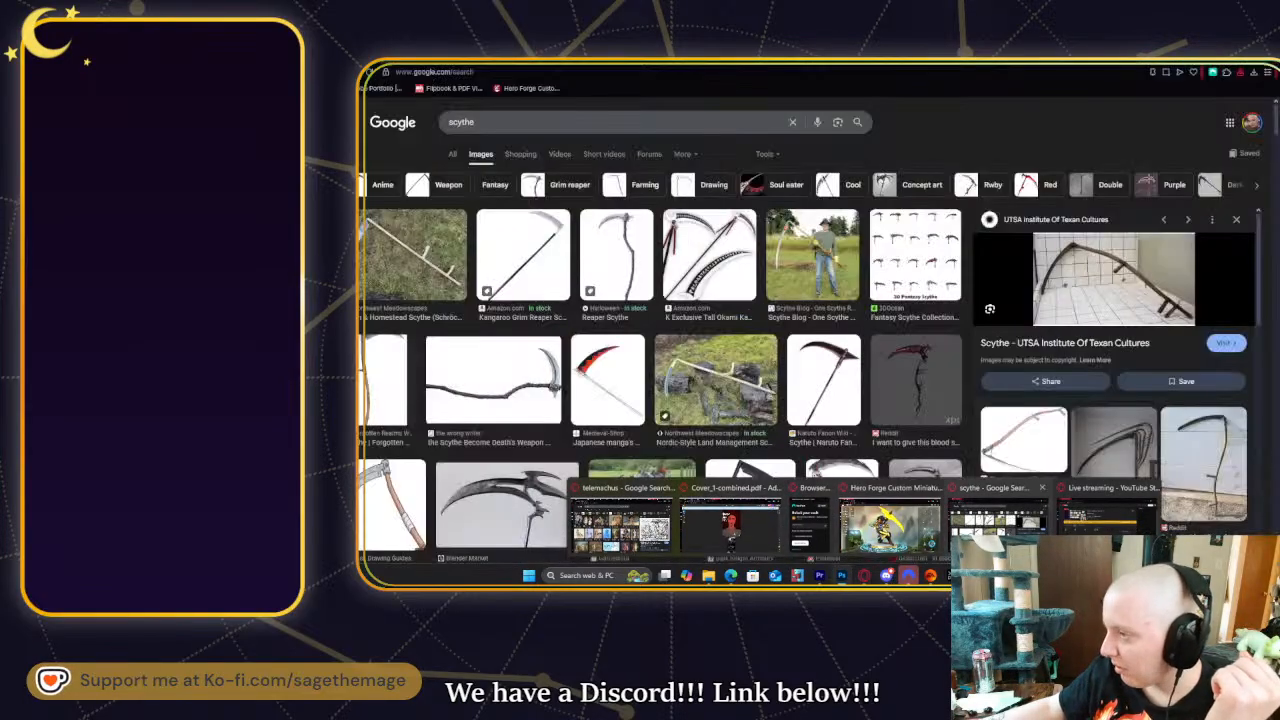
pyautogui.click(998, 522)
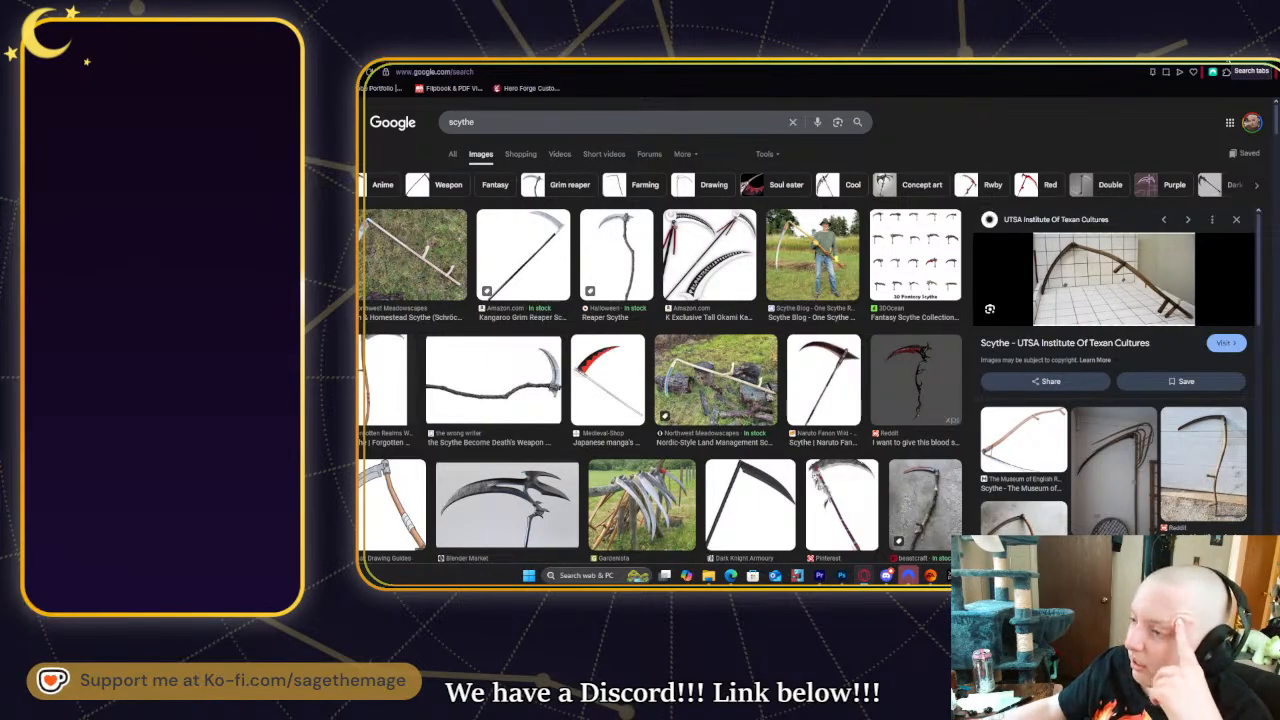
pyautogui.click(1229, 60)
pyautogui.click(1229, 60)
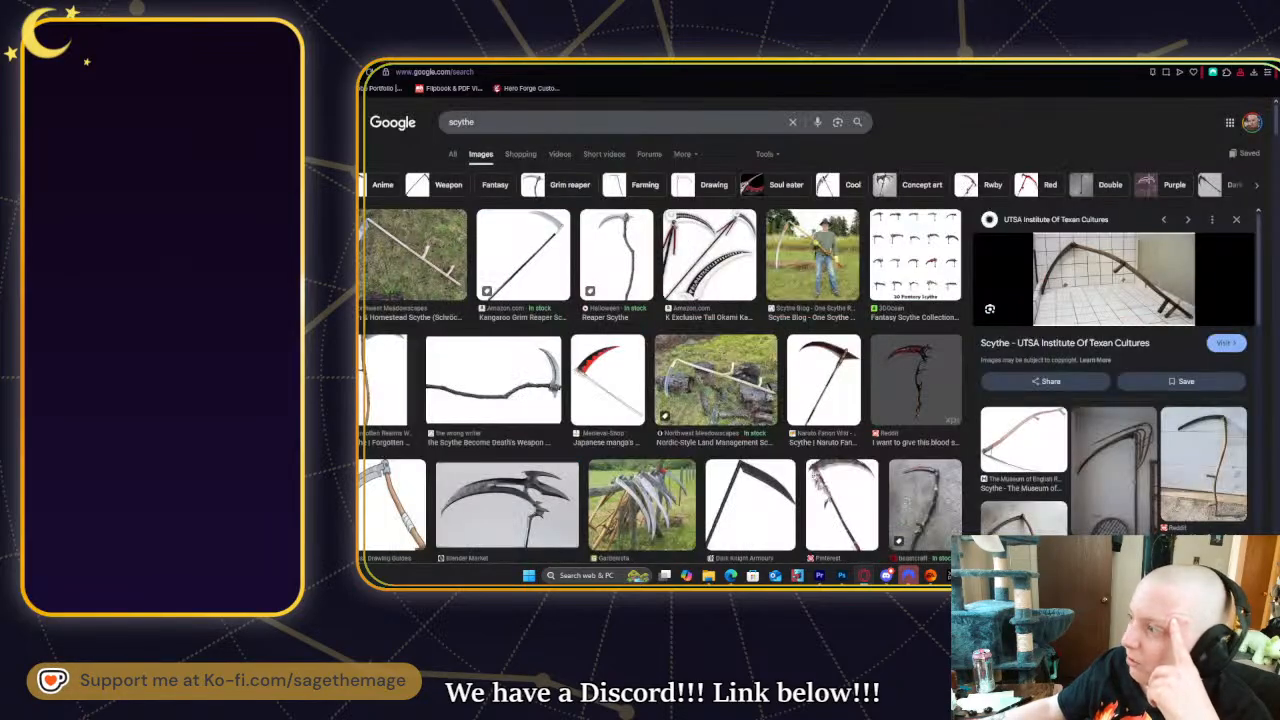
pyautogui.scroll(-1, 1105, 382)
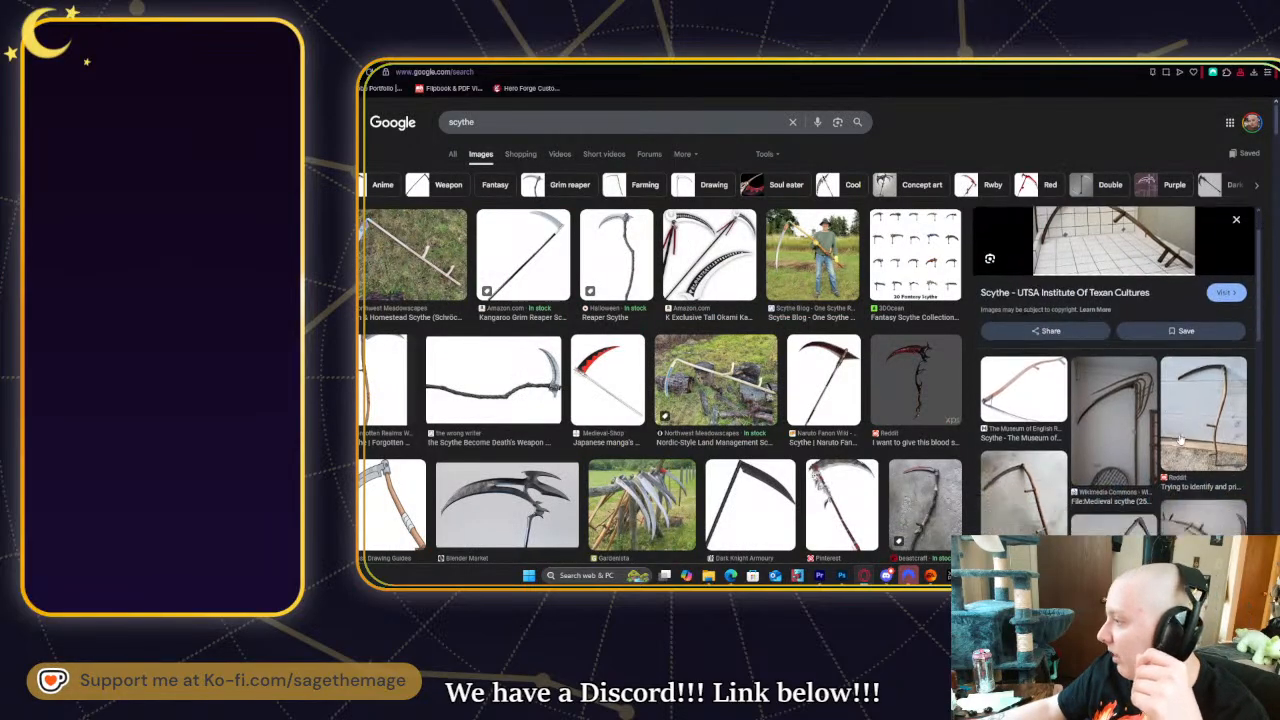
pyautogui.click(1220, 391)
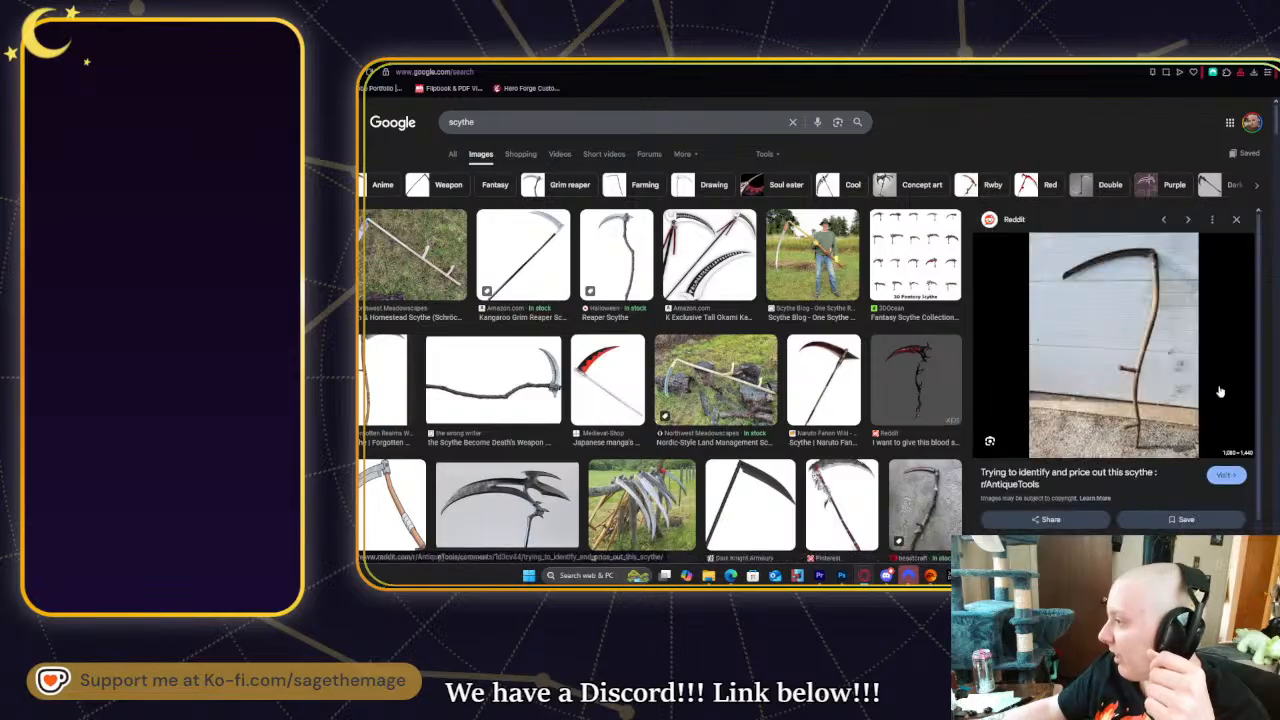
pyautogui.click(1222, 60)
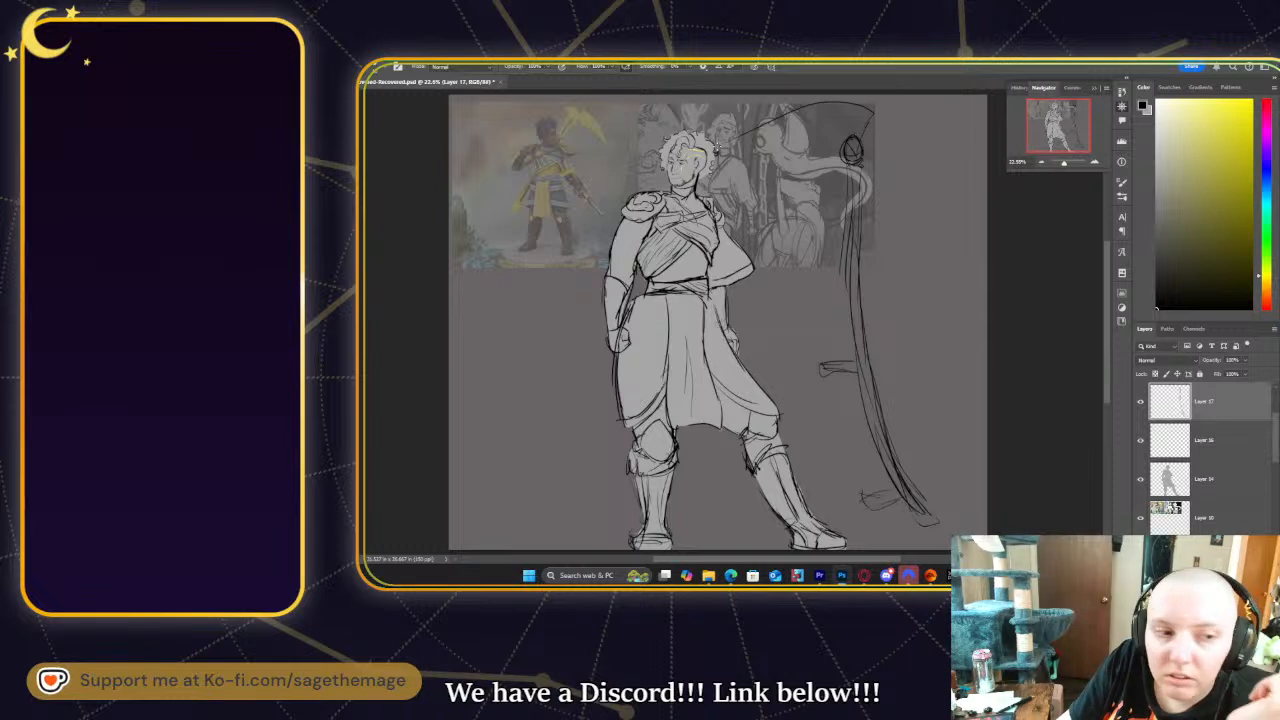
# - Undo the last blade stroke and sketch a long curved blade sweeping from above the scythe's oval across the figure's head
pyautogui.hotkey('ctrl', 'z')
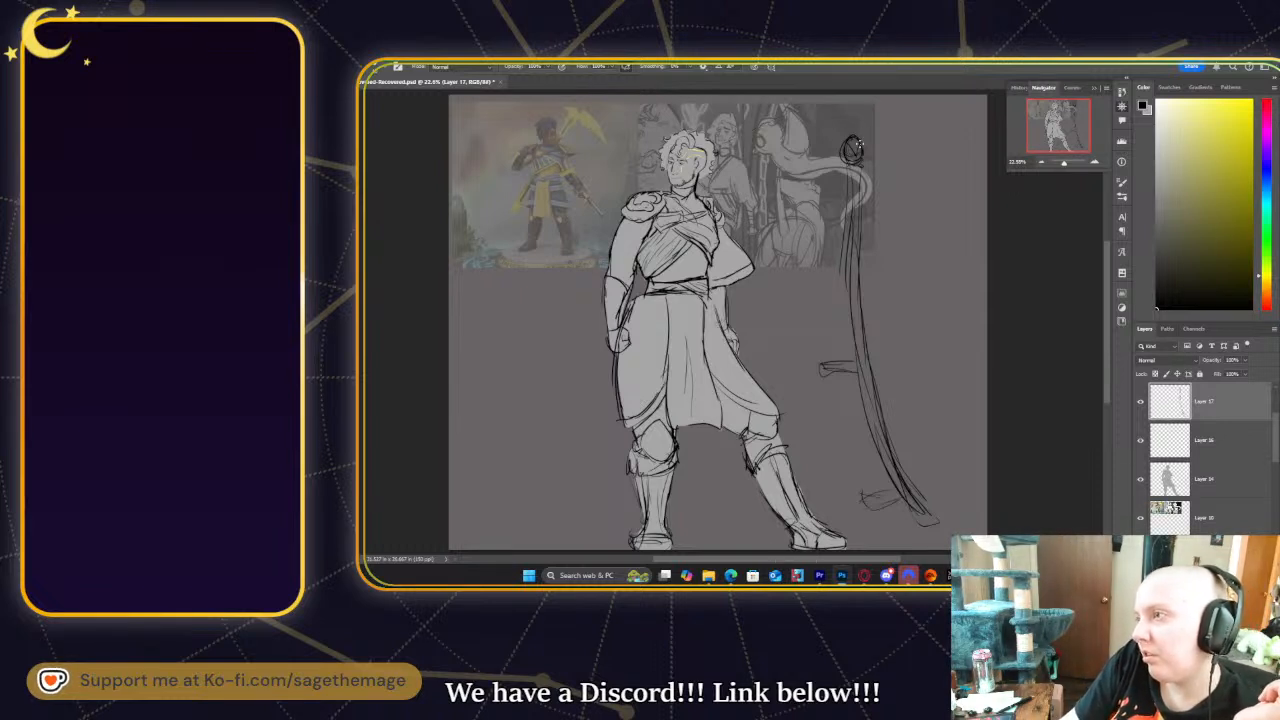
pyautogui.moveTo(876, 105); pyautogui.dragTo(690, 174)
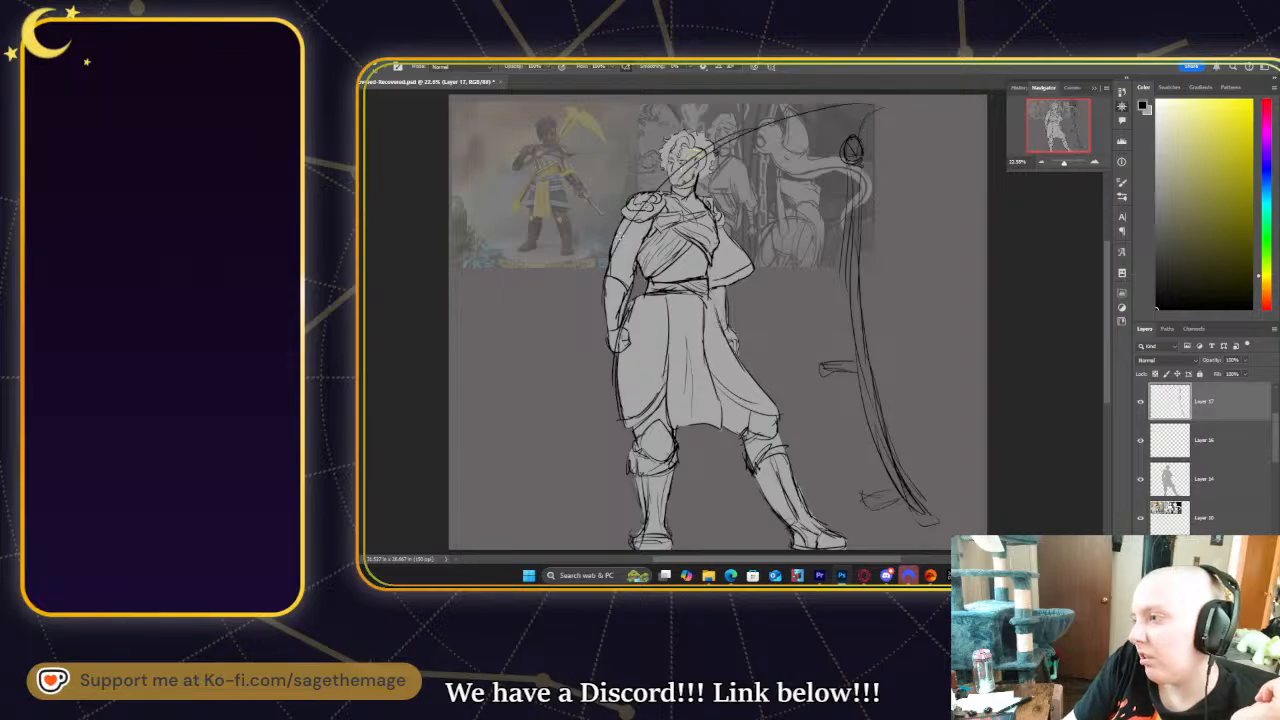
pyautogui.moveTo(785, 146)
pyautogui.mouseDown()
pyautogui.moveTo(818, 112)
pyautogui.moveTo(880, 107)
pyautogui.moveTo(848, 137)
pyautogui.mouseUp()
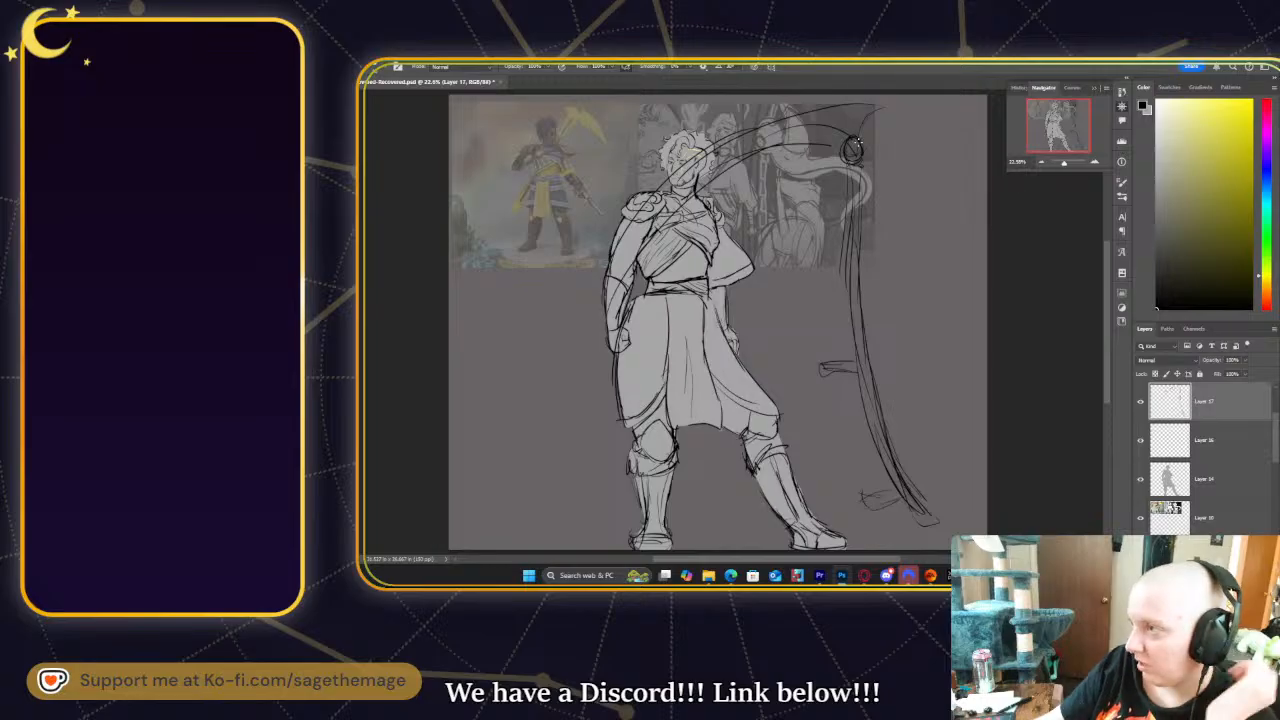
# - Sketch a shorter curved back blade from the oval on the side opposite the main blade, discarding the steep downward-pointing trial strokes
pyautogui.moveTo(924, 193); pyautogui.dragTo(928, 204)
pyautogui.moveTo(912, 149); pyautogui.dragTo(942, 256)
pyautogui.moveTo(865, 161); pyautogui.dragTo(934, 276)
pyautogui.moveTo(901, 204); pyautogui.dragTo(937, 295)
pyautogui.hotkey('ctrl', 'z')
pyautogui.hotkey('ctrl', 'z')
pyautogui.hotkey('ctrl', 'z')
pyautogui.hotkey('ctrl', 'z')
pyautogui.hotkey('ctrl', 'z')
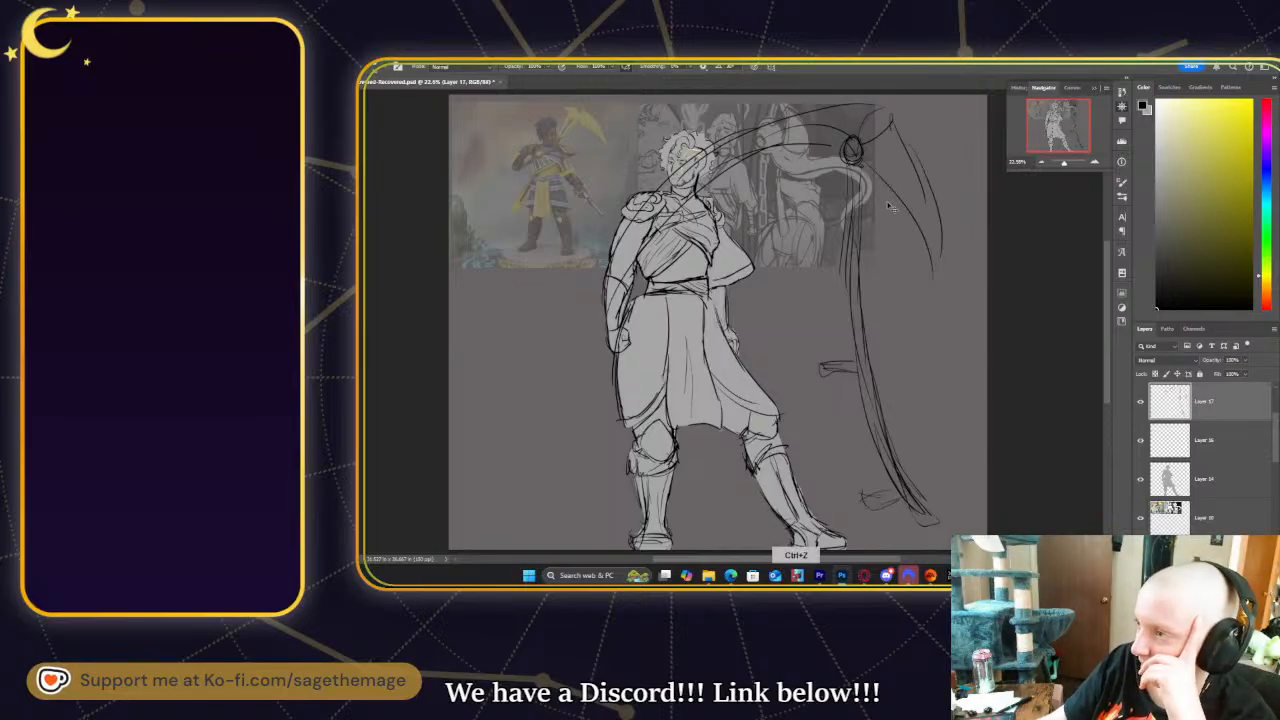
pyautogui.moveTo(926, 109)
pyautogui.mouseDown()
pyautogui.moveTo(979, 157)
pyautogui.moveTo(860, 146)
pyautogui.mouseUp()
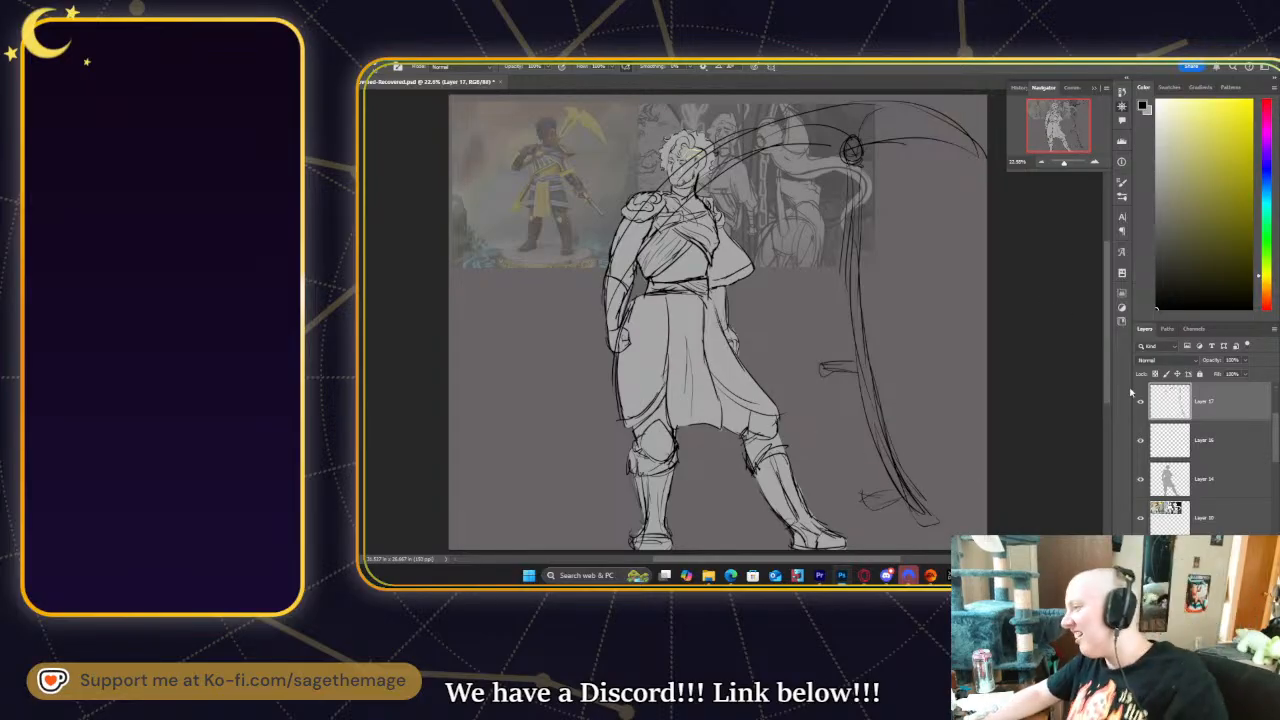
# - Move Layer 17 with the scythe to the top of the layer stack, above Layer 15
pyautogui.click(1200, 446)
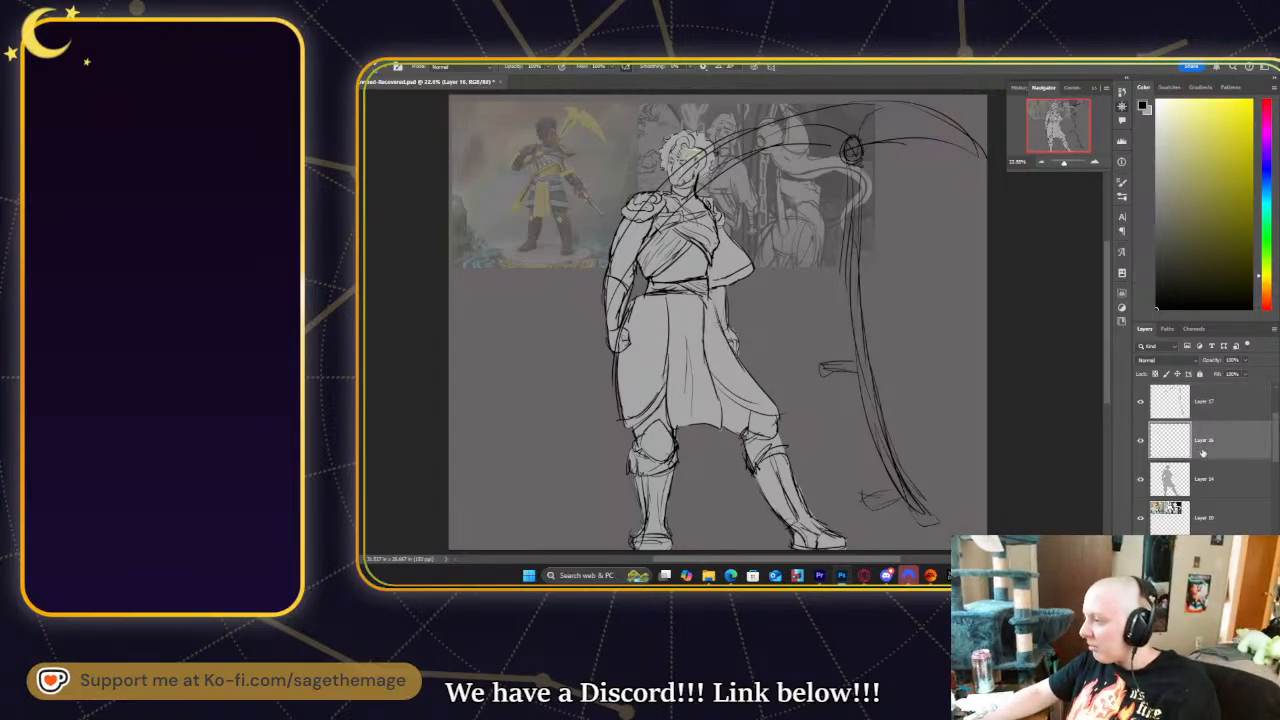
pyautogui.scroll(2, 1206, 450)
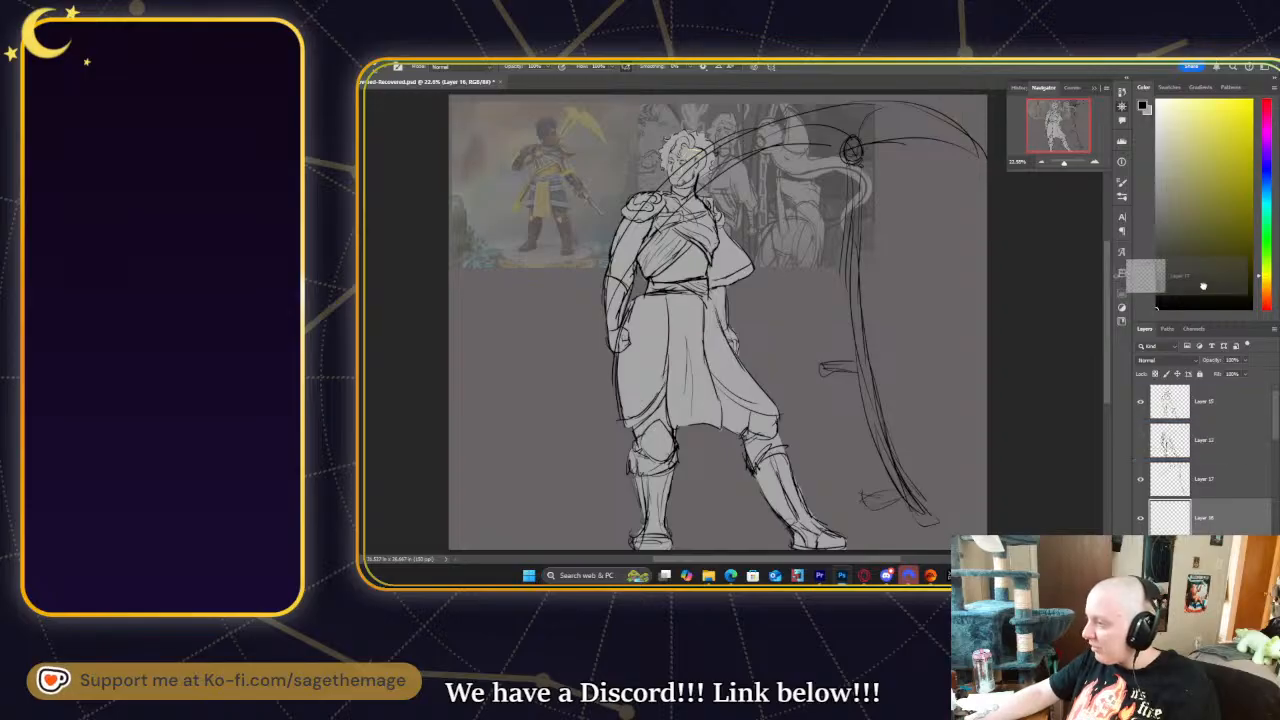
pyautogui.moveTo(1200, 387); pyautogui.dragTo(1201, 390)
# - Select the figure's layers from Layer 15 down to Layer 14 and move the figure toward the canvas's left edge, clear of the scythe blade
pyautogui.click(1191, 457)
pyautogui.scroll(-2, 1194, 469)
pyautogui.keyDown('shift'); pyautogui.click(1203, 477); pyautogui.keyUp('shift')
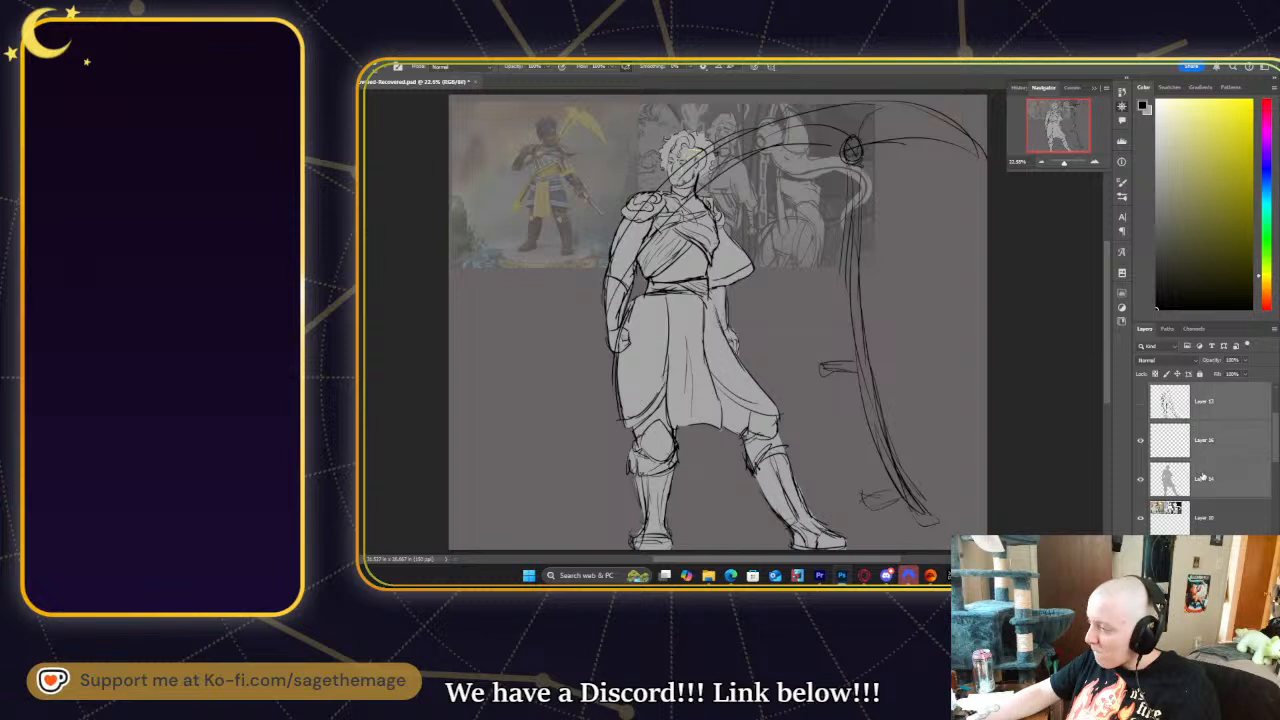
pyautogui.scroll(-4, 1206, 500)
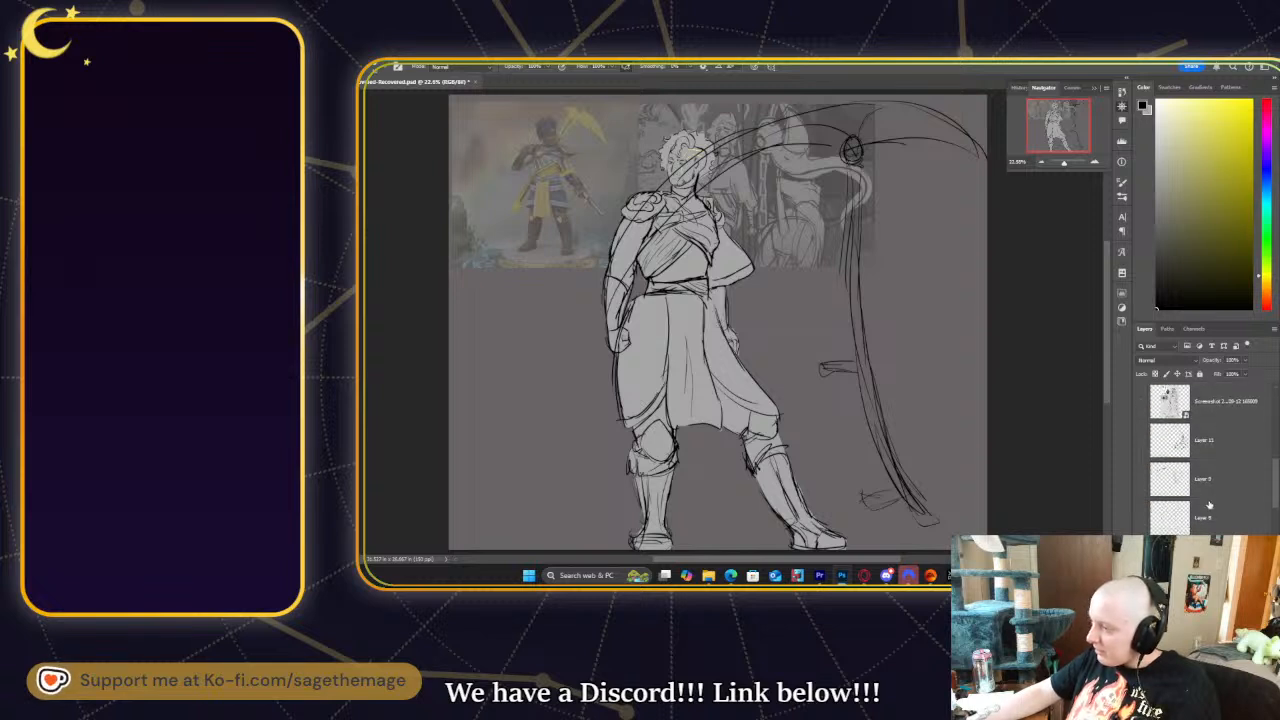
pyautogui.scroll(5, 1228, 479)
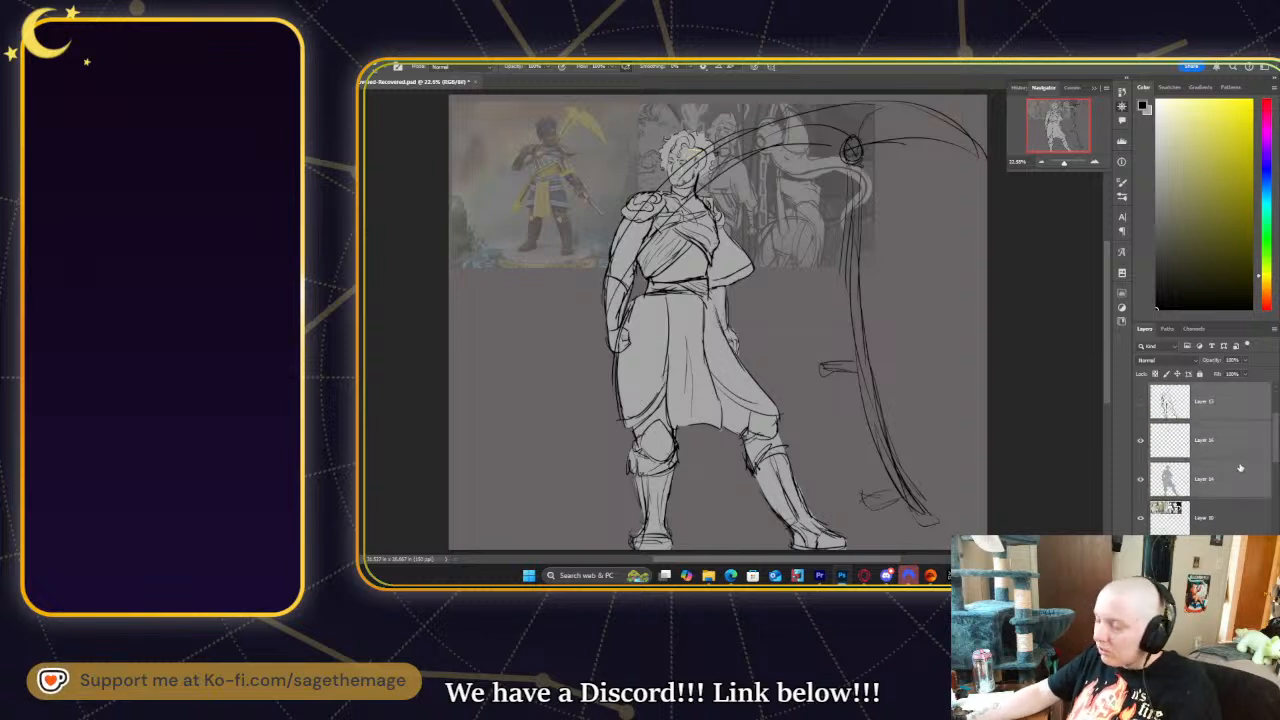
pyautogui.scroll(2, 1241, 467)
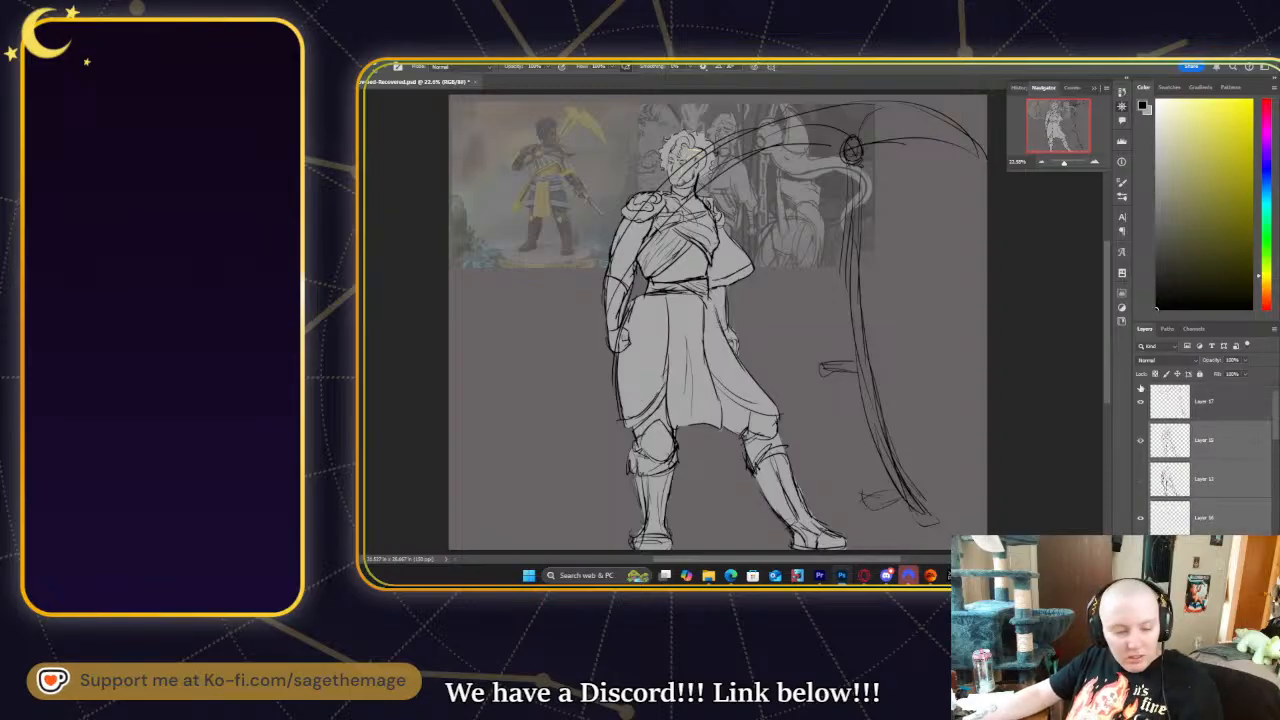
pyautogui.hotkey('ctrl', 't')
pyautogui.moveTo(733, 341)
pyautogui.mouseDown()
pyautogui.moveTo(588, 341)
pyautogui.moveTo(586, 315)
pyautogui.mouseUp()
pyautogui.press('Return')
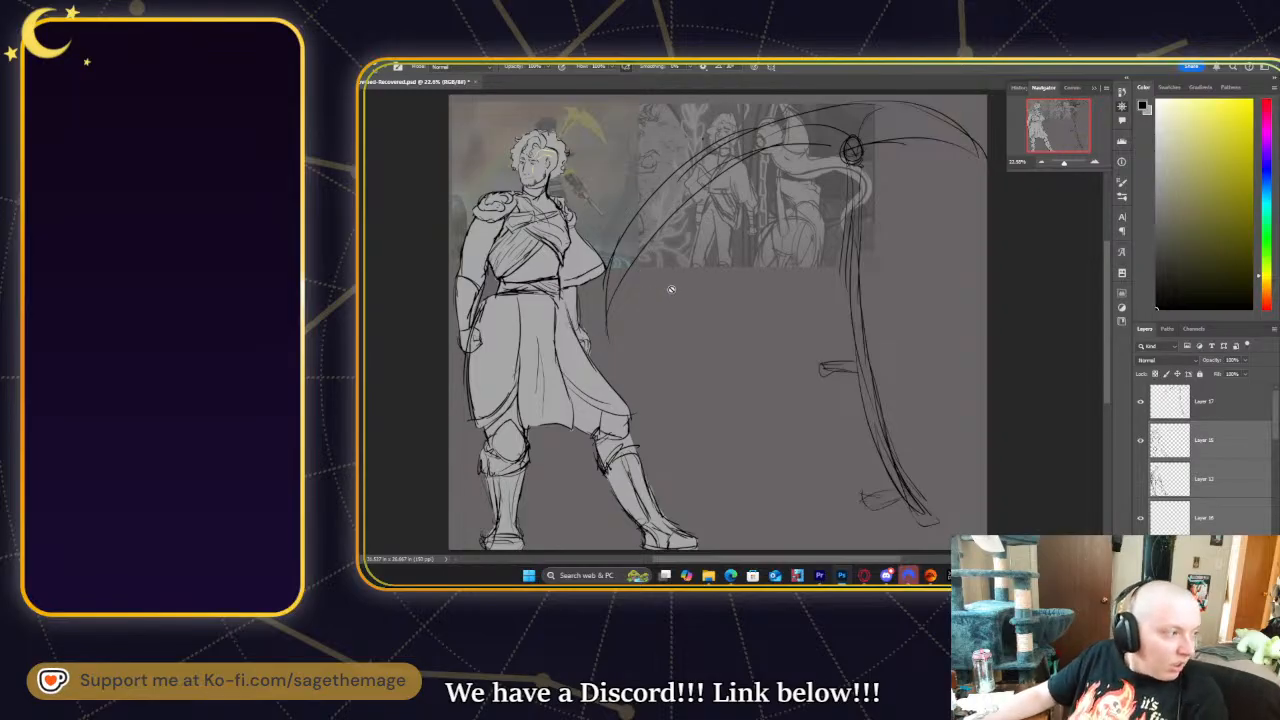
# - On Layer 17, sketch bands wrapping the middle grip around the scythe shaft and rework the lower grip with matching bands
pyautogui.click(1095, 163)
pyautogui.click(1095, 163)
pyautogui.click(1095, 163)
pyautogui.moveTo(1075, 147); pyautogui.dragTo(1086, 152)
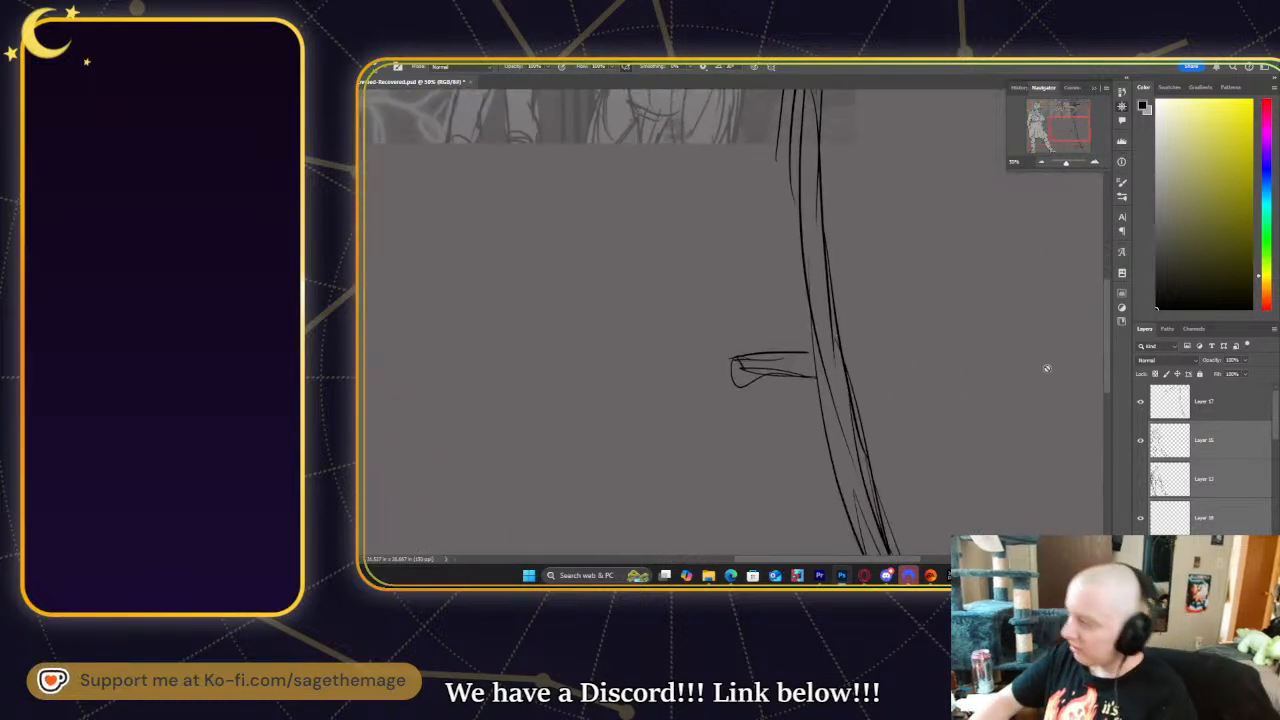
pyautogui.click(1181, 402)
pyautogui.moveTo(812, 376); pyautogui.dragTo(839, 384)
pyautogui.moveTo(816, 380)
pyautogui.mouseDown()
pyautogui.moveTo(859, 380)
pyautogui.moveTo(855, 352)
pyautogui.mouseUp()
pyautogui.scroll(-2, 914, 241)
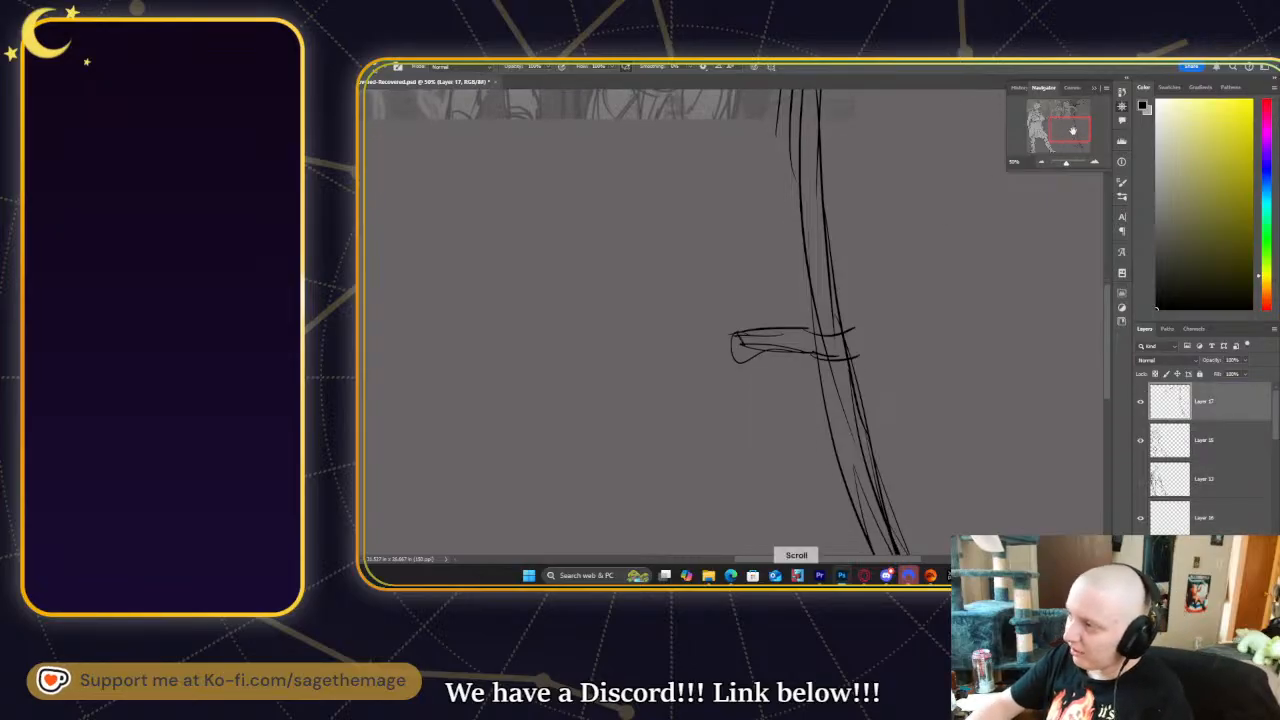
pyautogui.moveTo(1071, 138); pyautogui.dragTo(1086, 155)
pyautogui.moveTo(832, 444)
pyautogui.mouseDown()
pyautogui.moveTo(944, 430)
pyautogui.moveTo(873, 439)
pyautogui.moveTo(920, 413)
pyautogui.mouseUp()
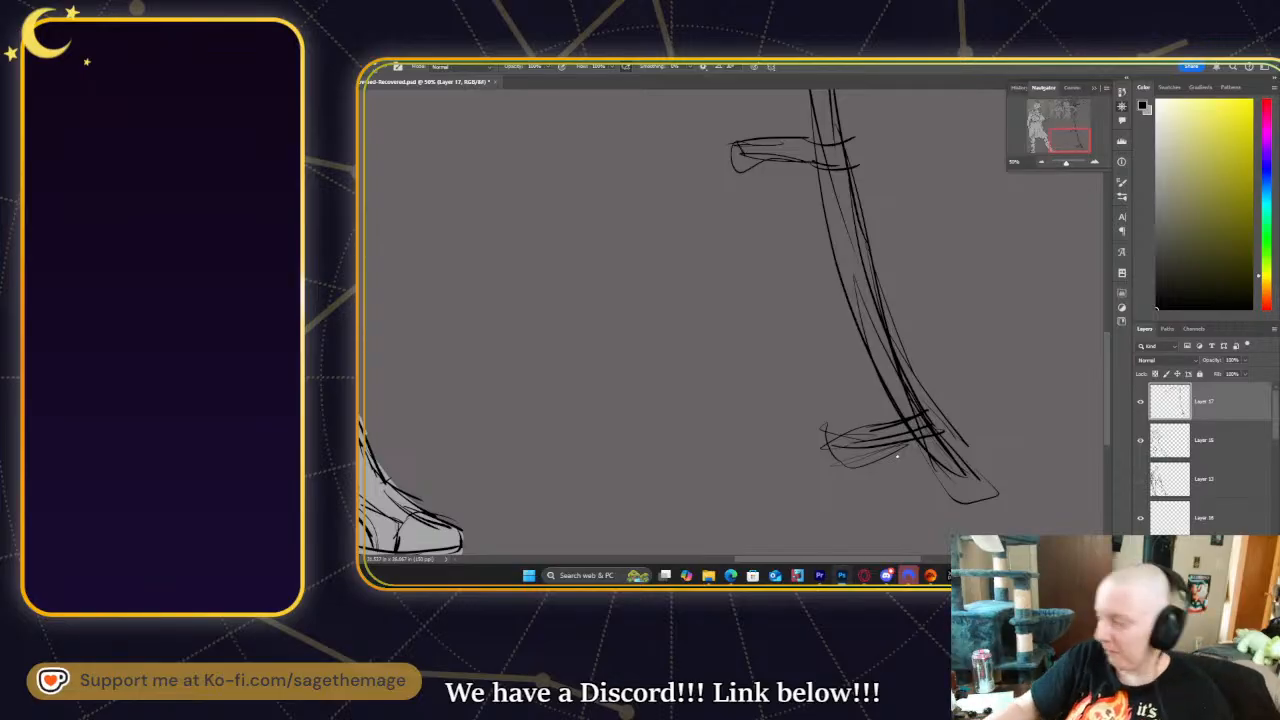
# - Lower the opacity of the scythe sketch on Layer 17 to 48%
pyautogui.moveTo(1070, 130)
pyautogui.mouseDown()
pyautogui.moveTo(1063, 102)
pyautogui.moveTo(1081, 121)
pyautogui.mouseUp()
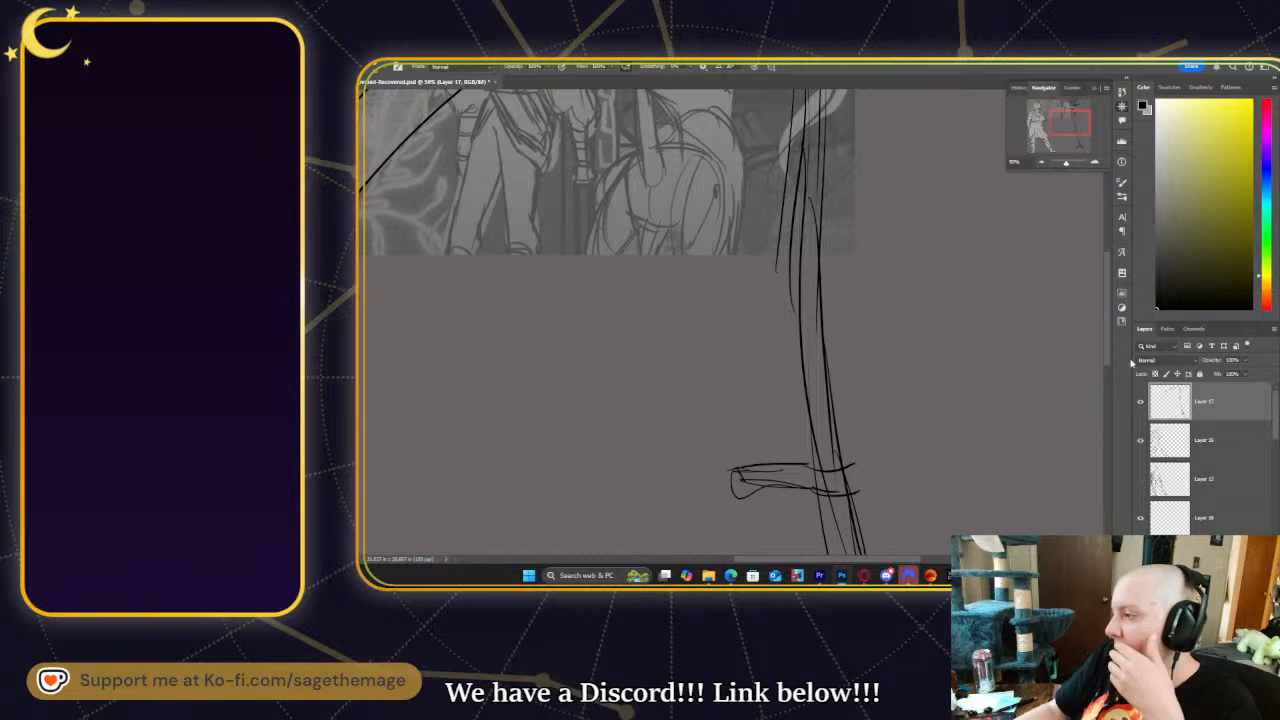
pyautogui.moveTo(1247, 369); pyautogui.dragTo(1232, 380)
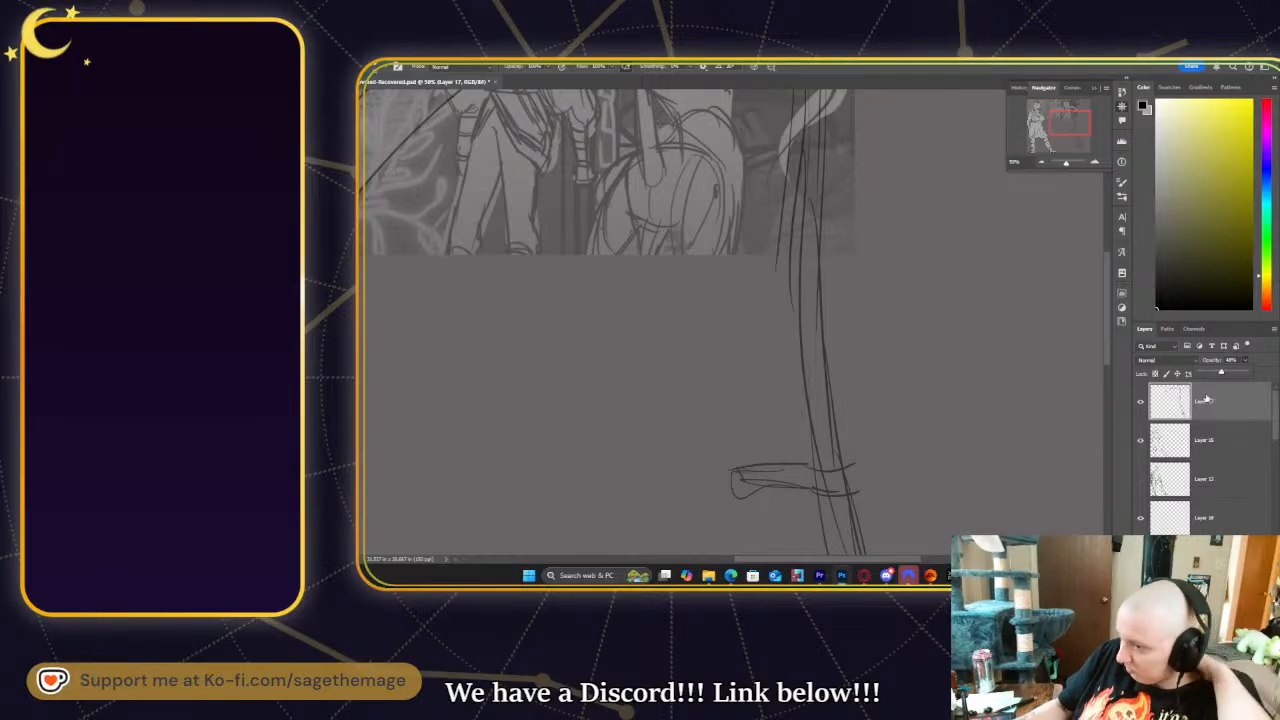
pyautogui.hotkey('ctrl', '-')
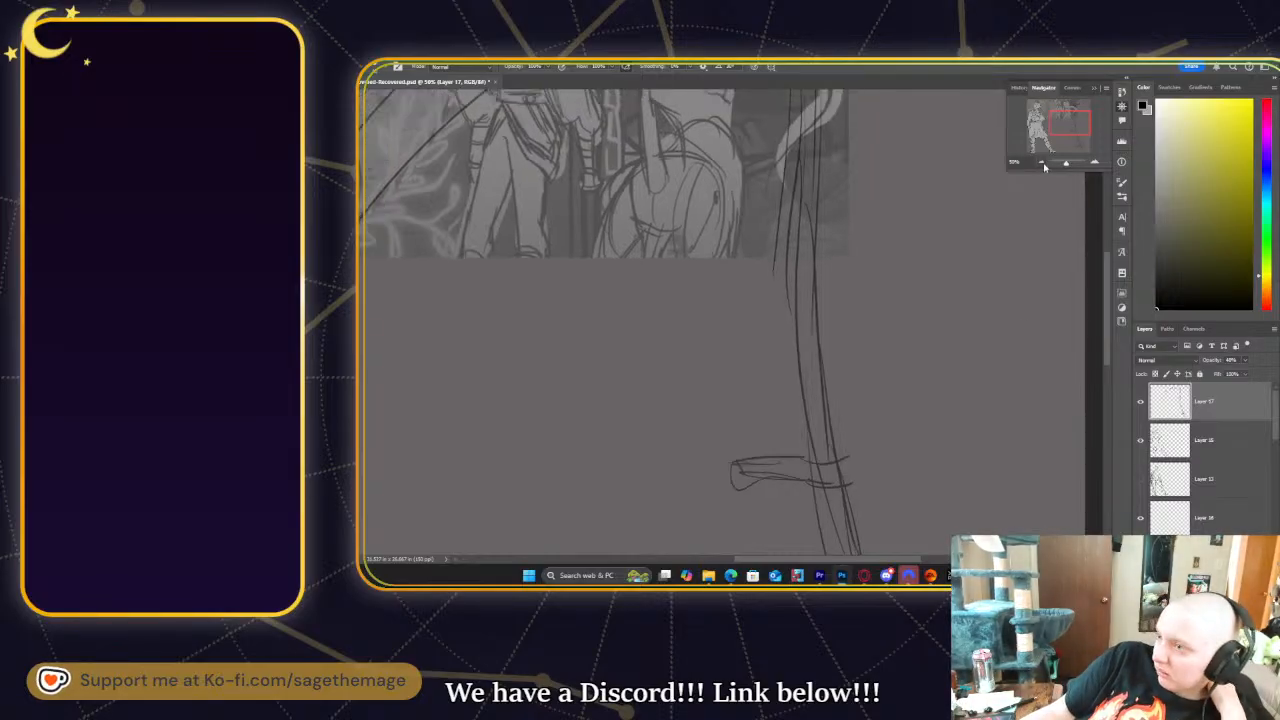
pyautogui.hotkey('ctrl', '-')
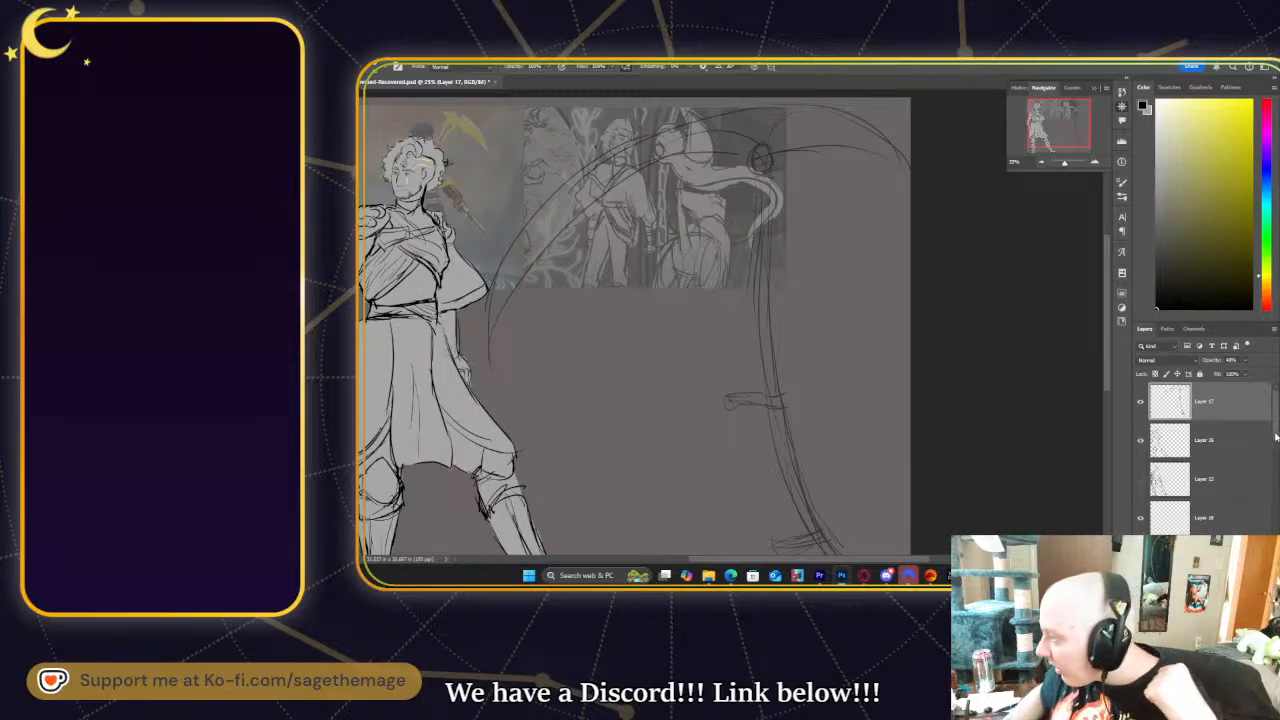
# - Hide Layer 10, which holds the reference images behind the figure and scythe
pyautogui.scroll(-5, 1215, 450)
pyautogui.click(1156, 423)
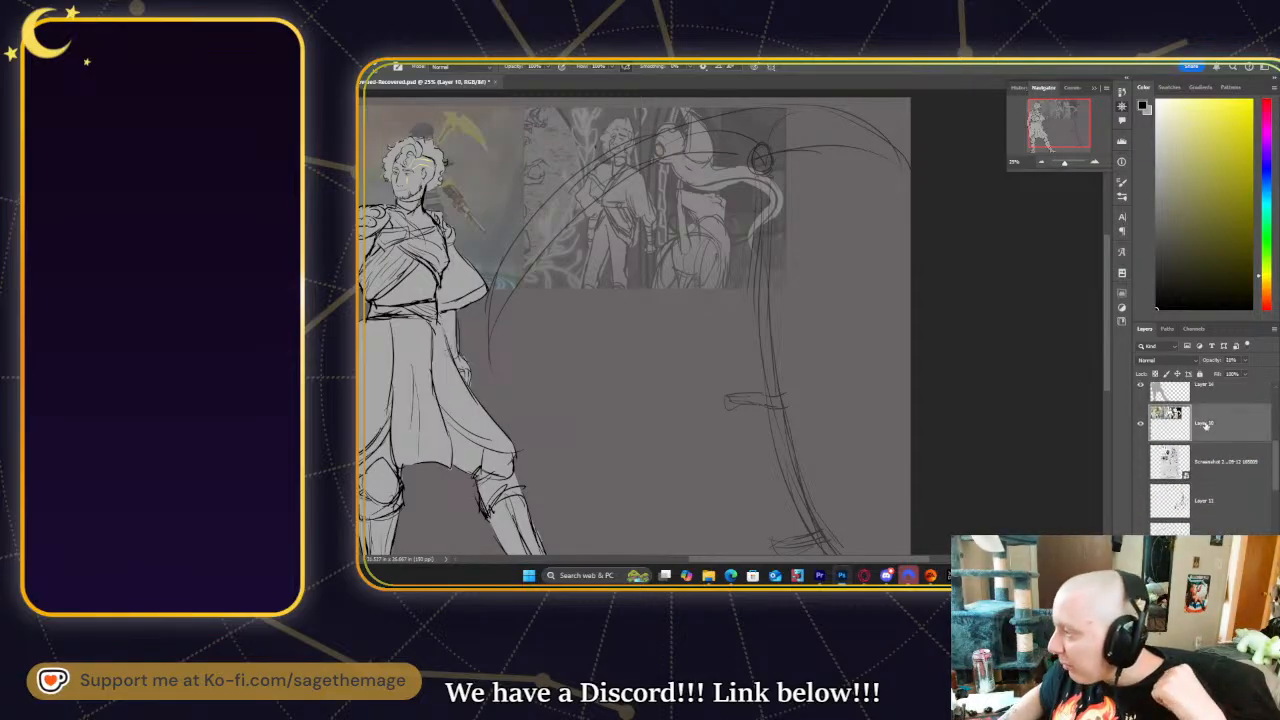
pyautogui.click(1140, 424)
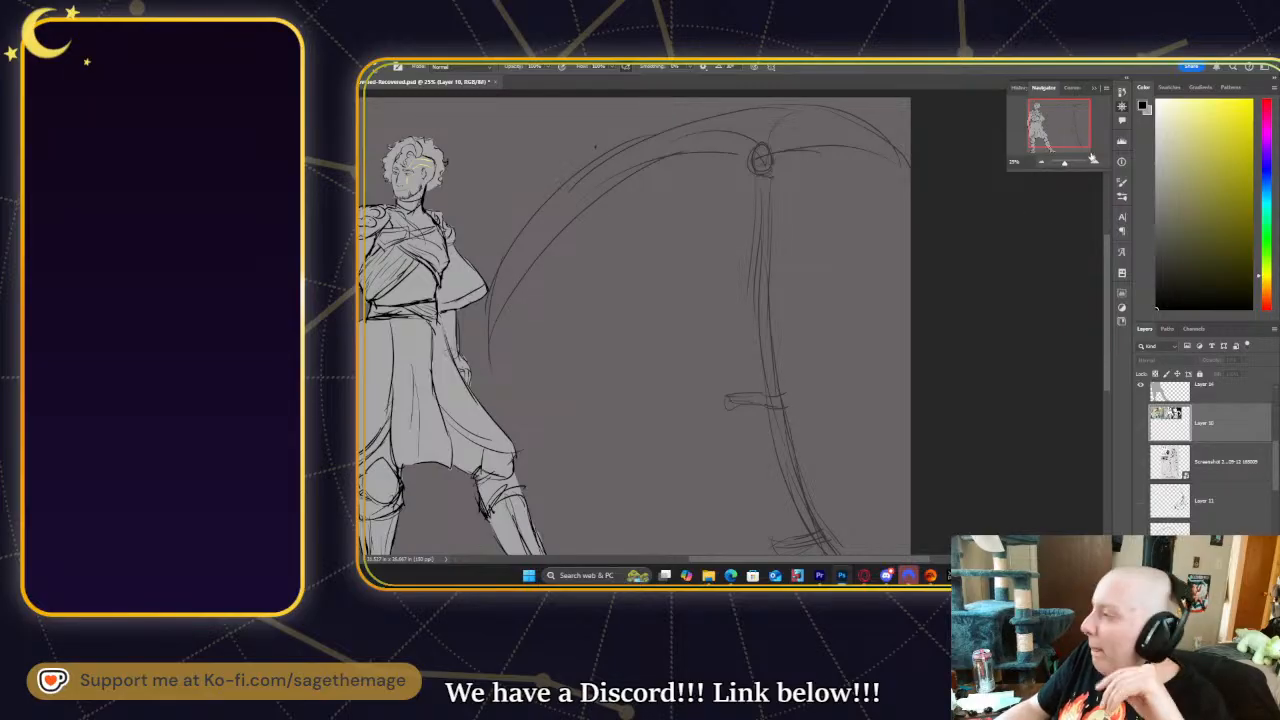
# - Add a new layer above Layer 17 and redraw the round joint at the scythe's head with crossing lines inside it
pyautogui.click(1096, 164)
pyautogui.click(1096, 164)
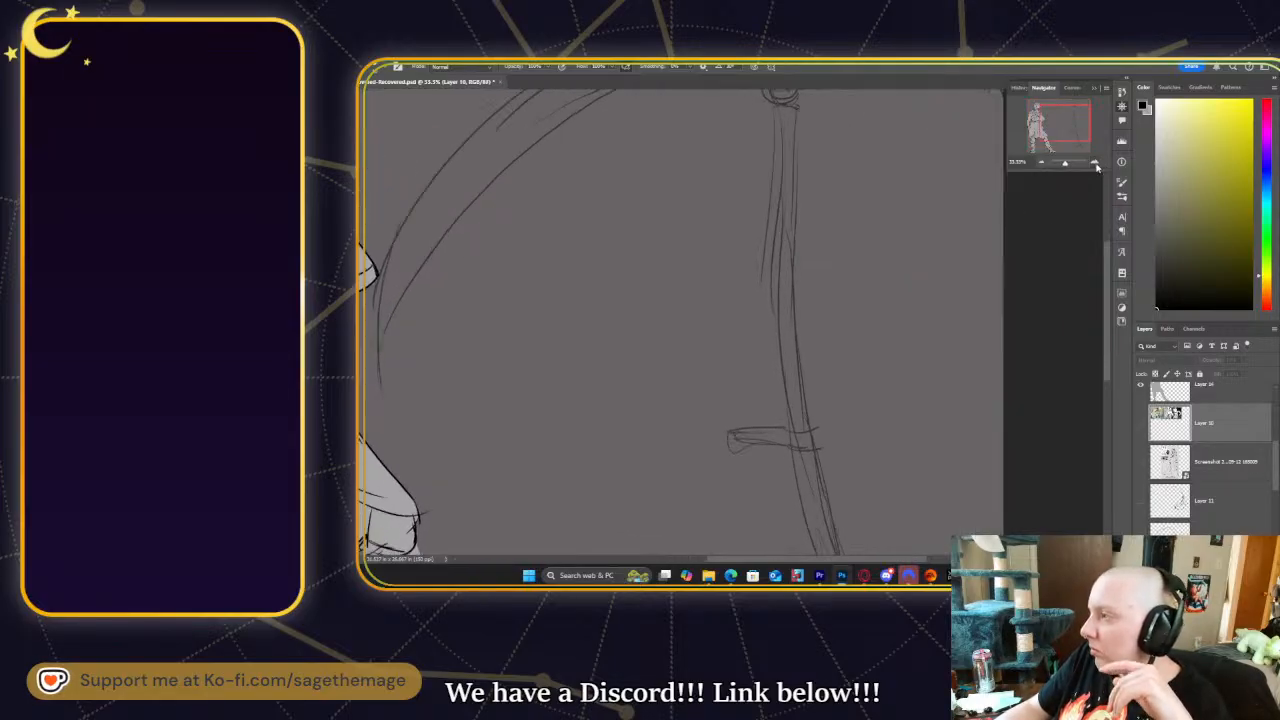
pyautogui.moveTo(1077, 131); pyautogui.dragTo(1077, 112)
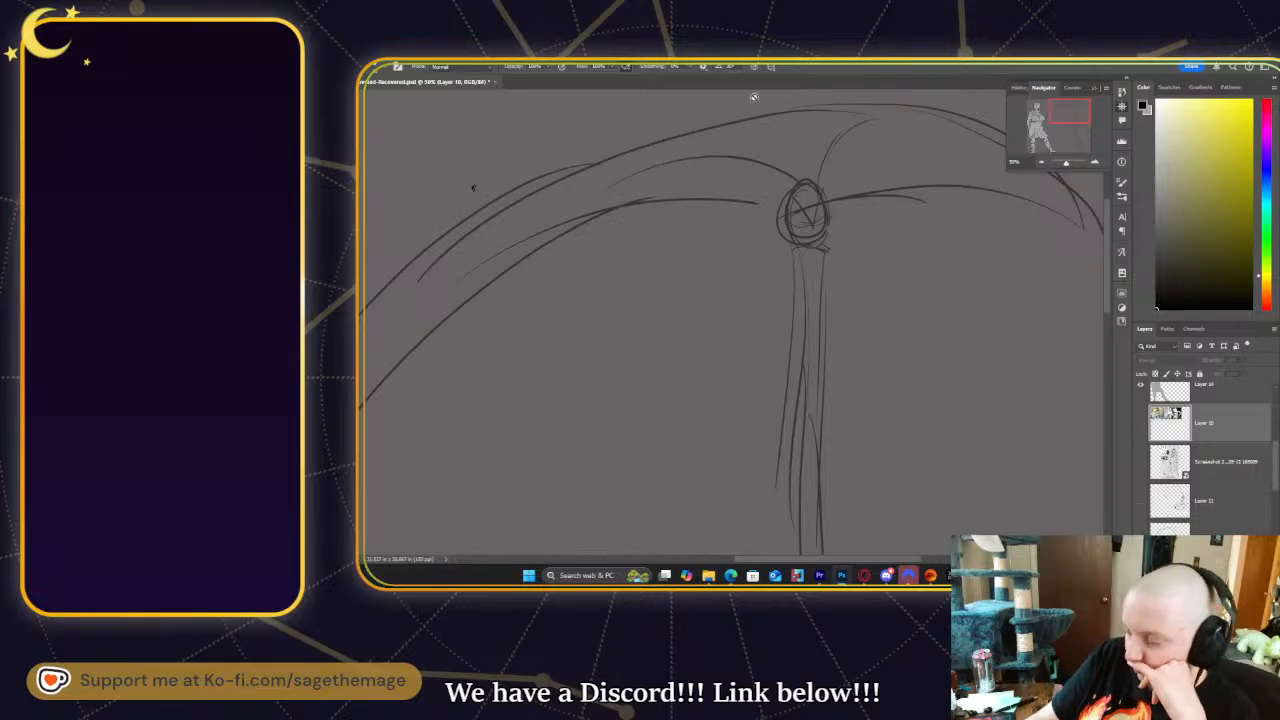
pyautogui.press('b')
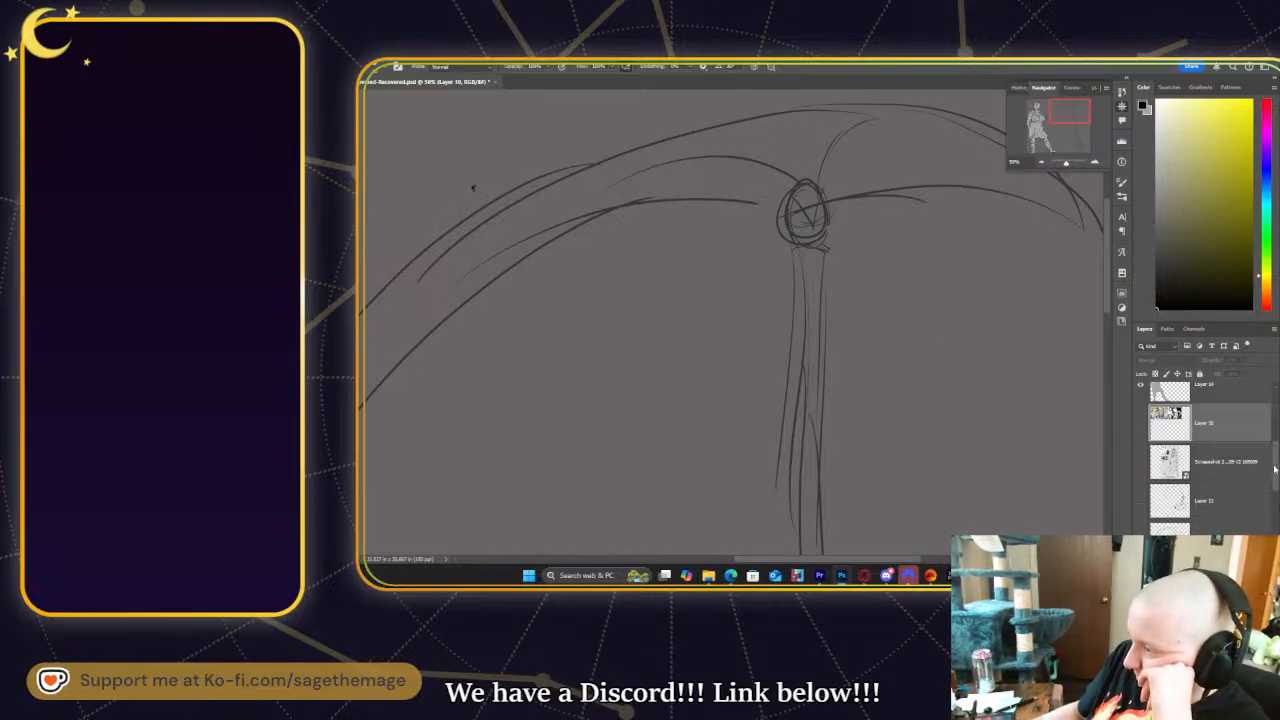
pyautogui.scroll(5, 1262, 457)
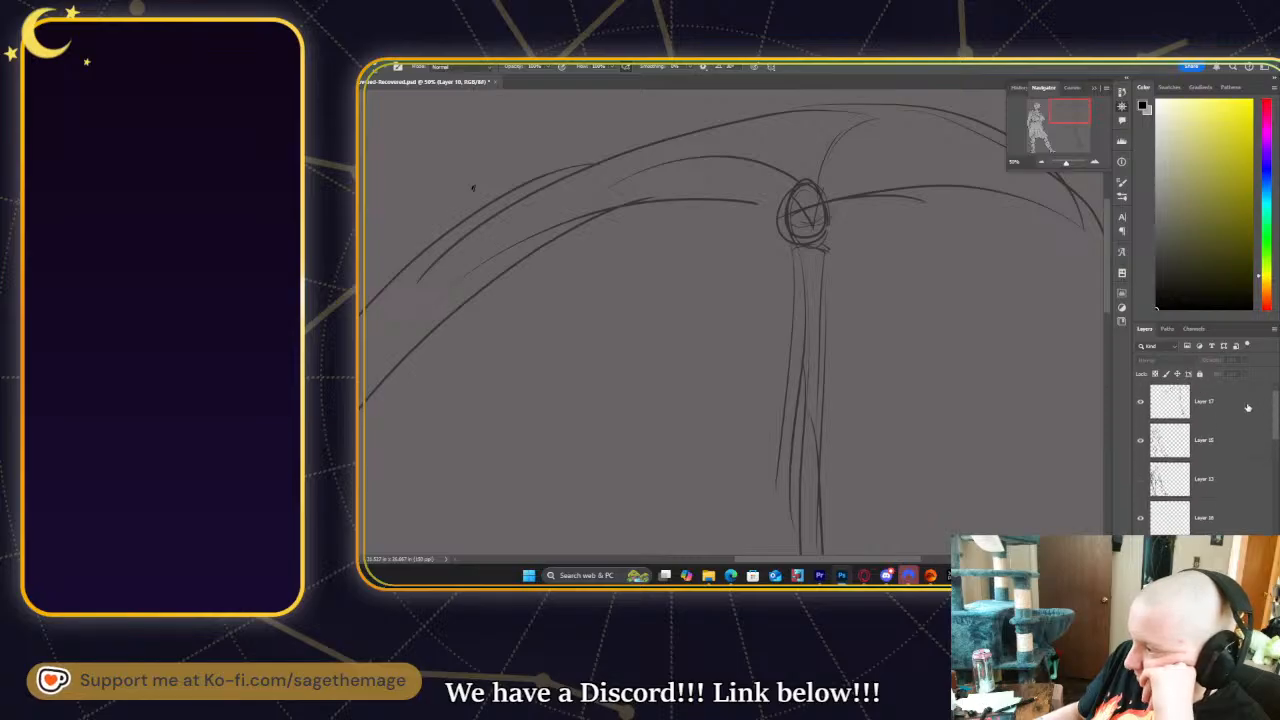
pyautogui.click(1264, 403)
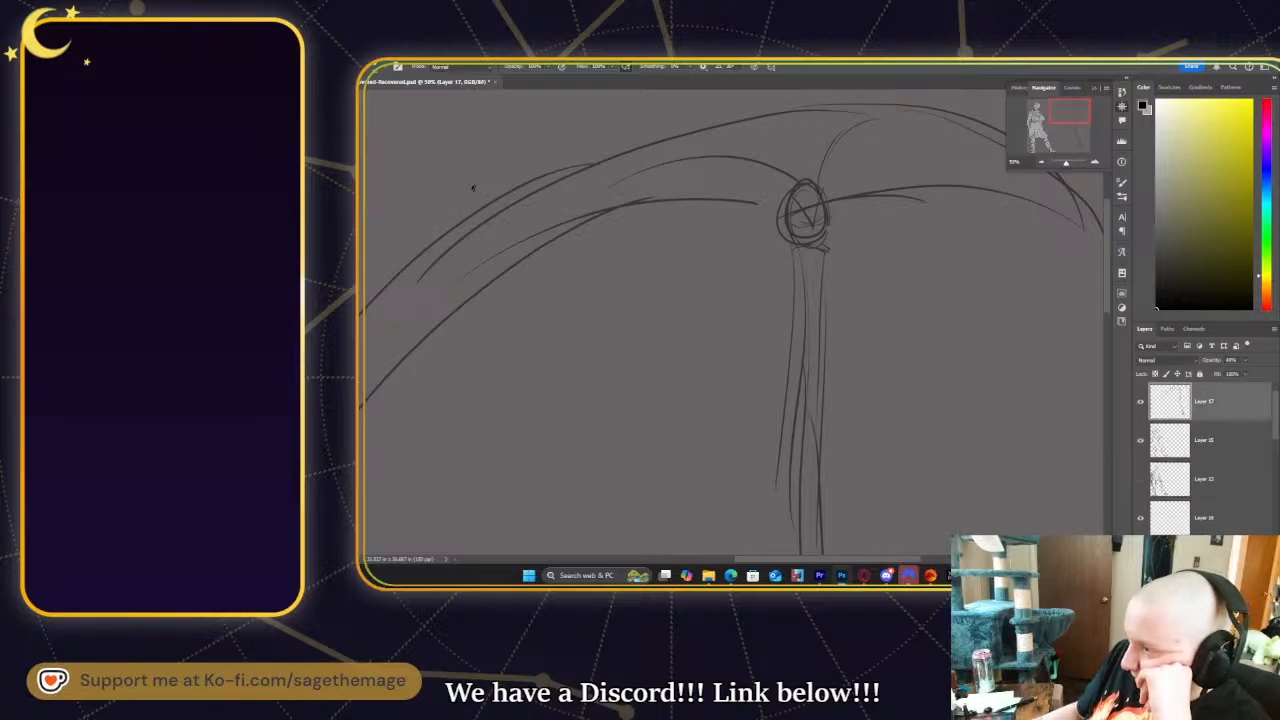
pyautogui.hotkey('ctrl', 'shift', 'alt', 'n')
pyautogui.moveTo(812, 192)
pyautogui.mouseDown()
pyautogui.moveTo(785, 218)
pyautogui.moveTo(830, 217)
pyautogui.moveTo(777, 218)
pyautogui.mouseUp()
pyautogui.hotkey('ctrl', 'z')
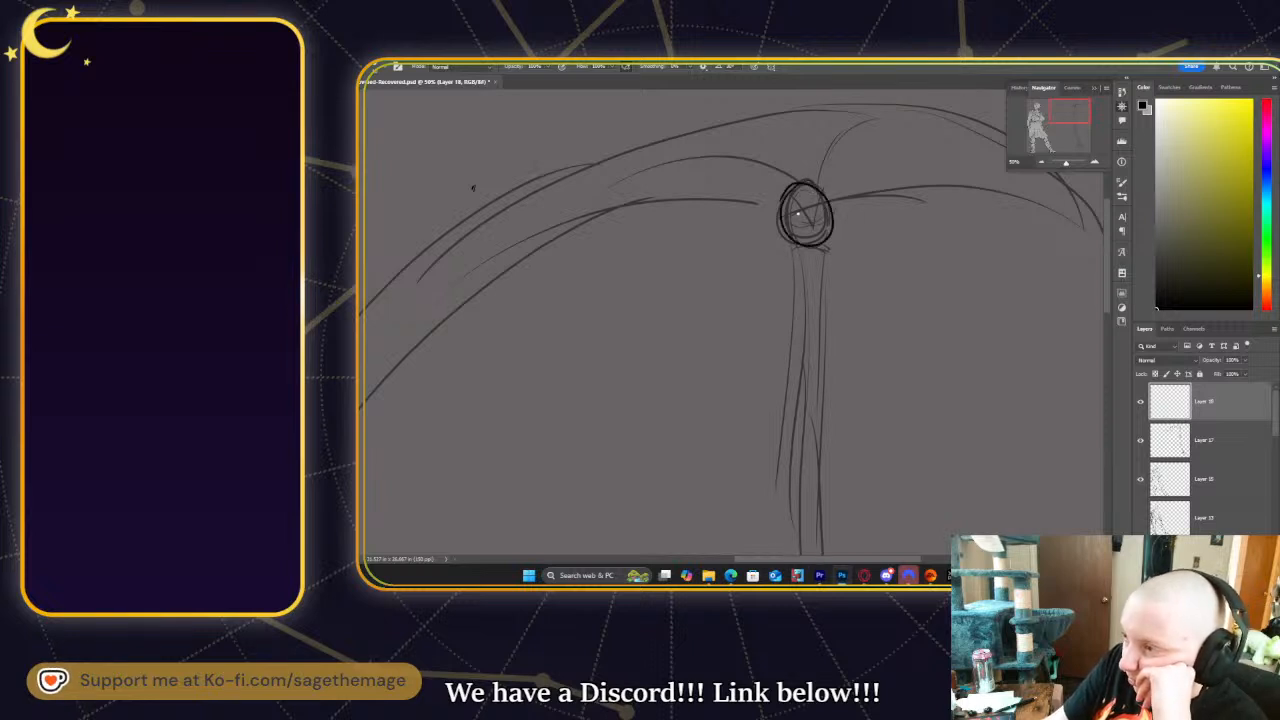
pyautogui.moveTo(812, 243)
pyautogui.mouseDown()
pyautogui.moveTo(826, 200)
pyautogui.moveTo(814, 230)
pyautogui.mouseUp()
pyautogui.hotkey('ctrl', 'z')
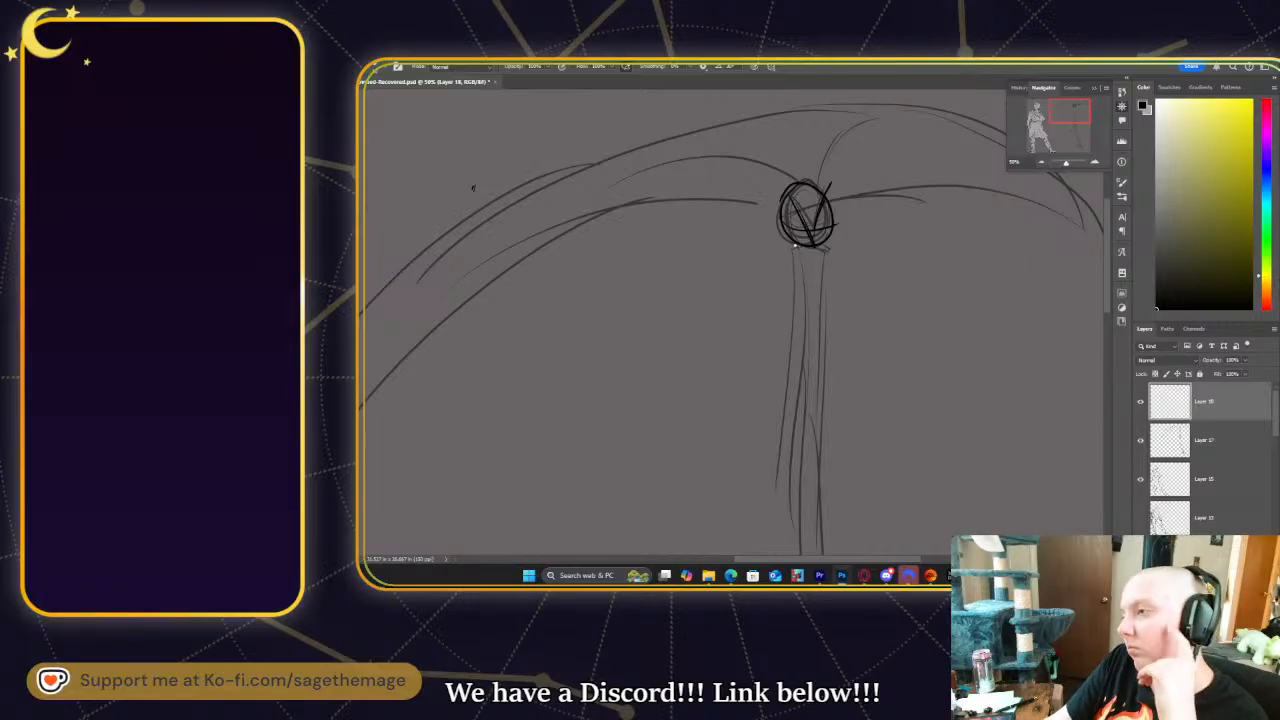
# - Sketch the tapered V-shaped neck directly beneath the scythe's round joint
pyautogui.moveTo(790, 238); pyautogui.dragTo(823, 318)
pyautogui.moveTo(805, 274); pyautogui.dragTo(824, 332)
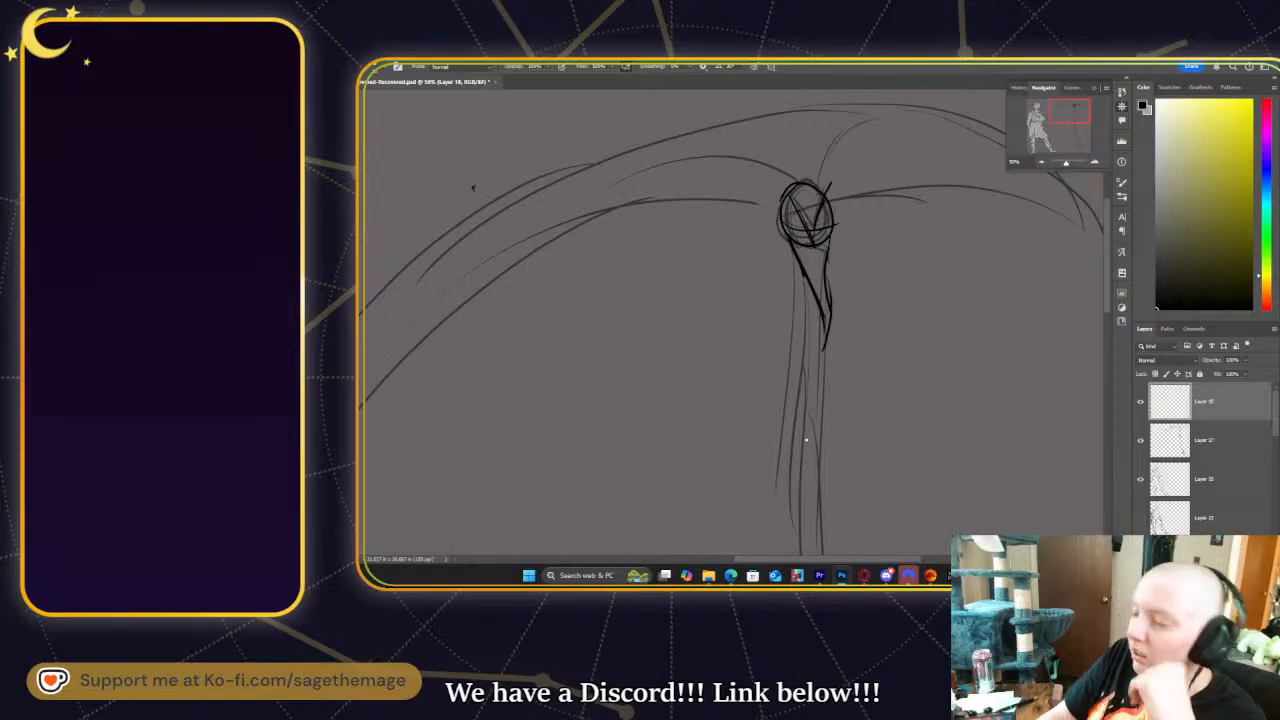
pyautogui.click(1043, 163)
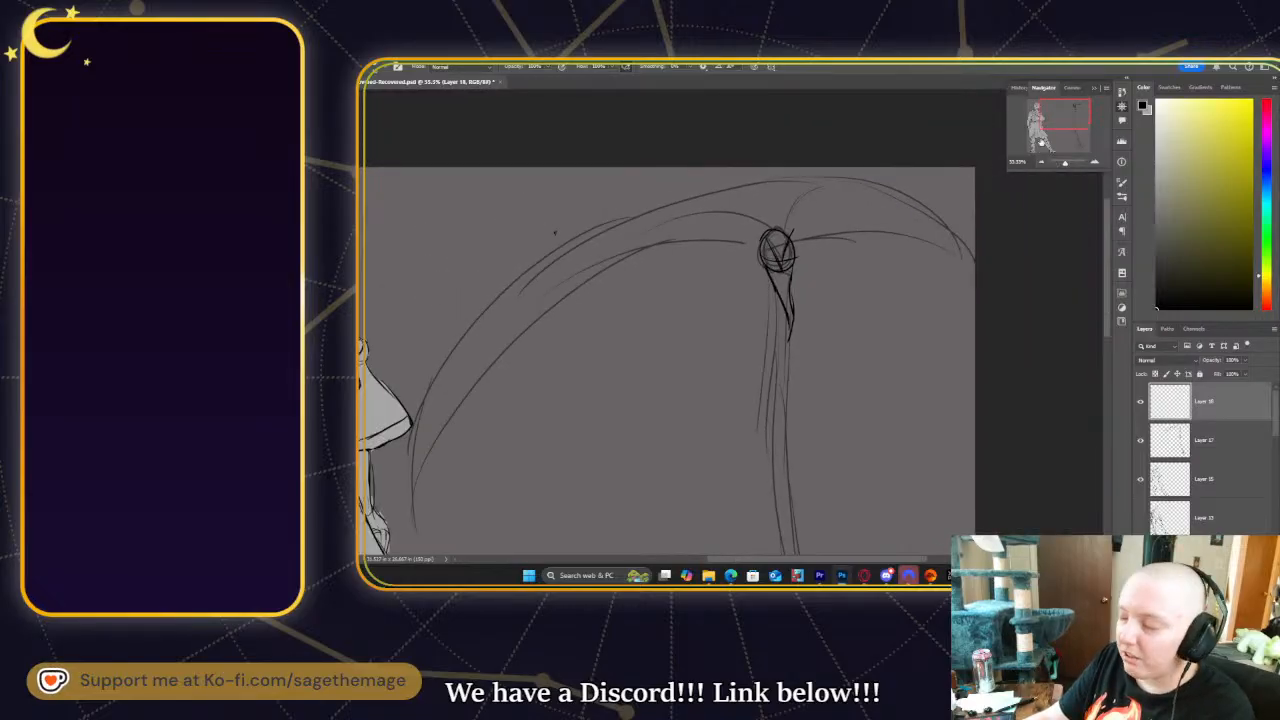
pyautogui.click(1093, 163)
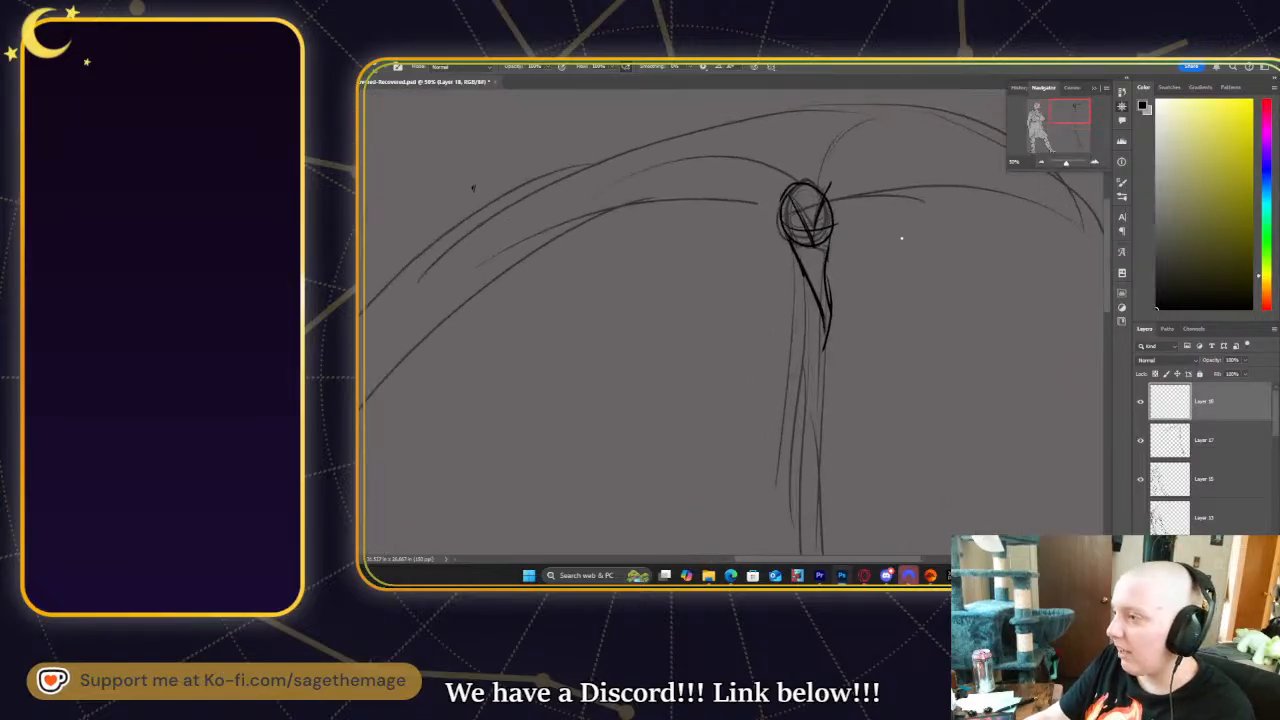
pyautogui.moveTo(800, 260); pyautogui.dragTo(786, 367)
pyautogui.hotkey('ctrl', 'z')
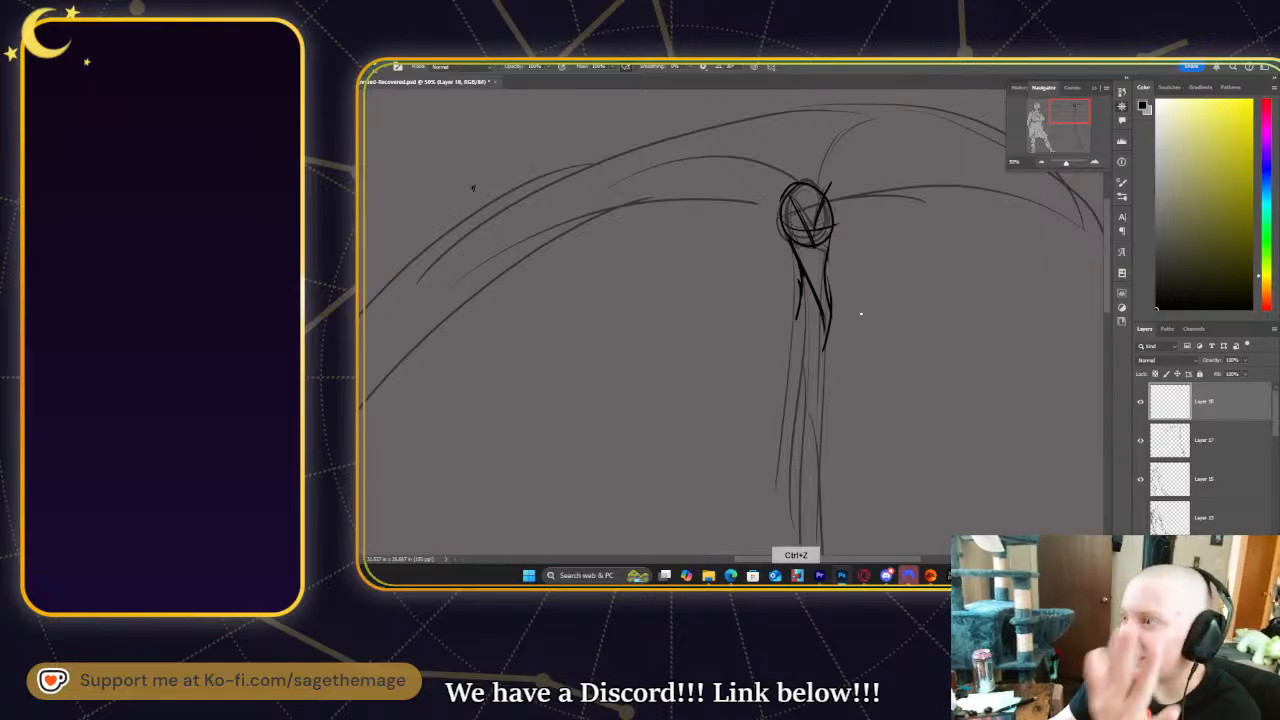
# - Sketch the two long edges of the scythe shaft from the neck downward, bending outward away from the figure
pyautogui.click(1042, 163)
pyautogui.moveTo(1076, 122); pyautogui.dragTo(1066, 131)
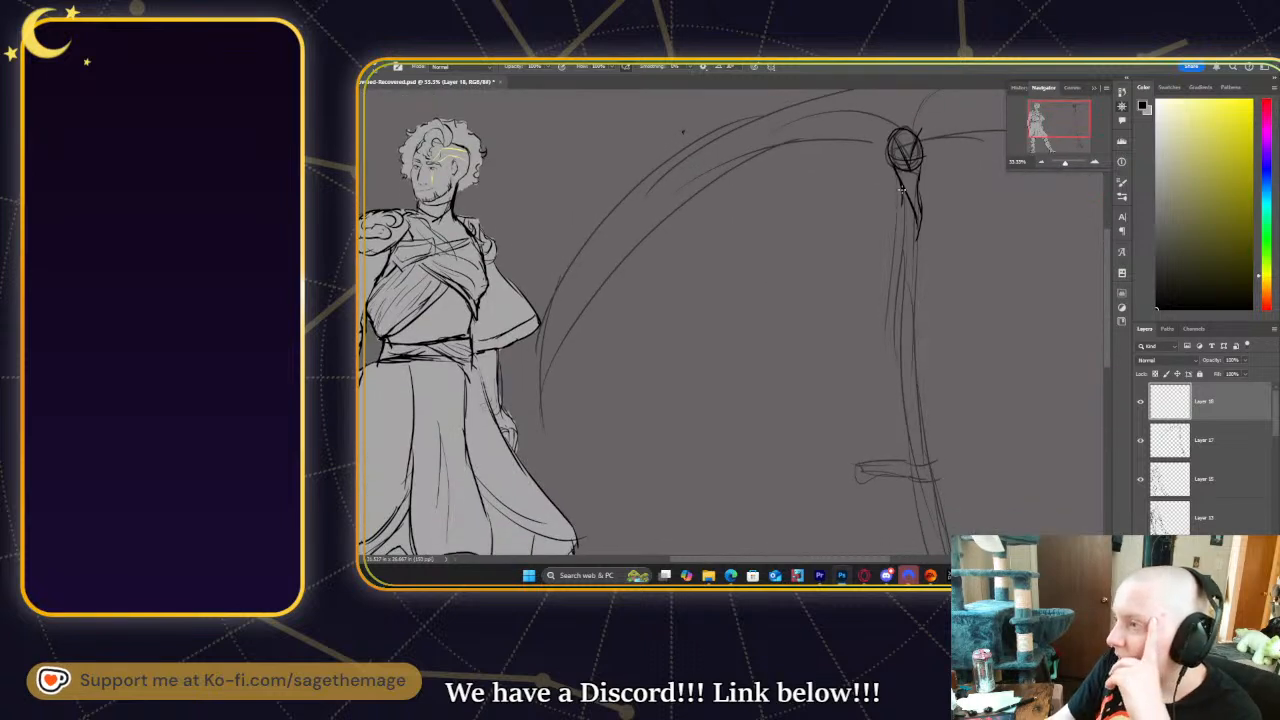
pyautogui.moveTo(903, 340); pyautogui.dragTo(978, 507)
pyautogui.moveTo(916, 228)
pyautogui.mouseDown()
pyautogui.moveTo(922, 326)
pyautogui.moveTo(950, 380)
pyautogui.mouseUp()
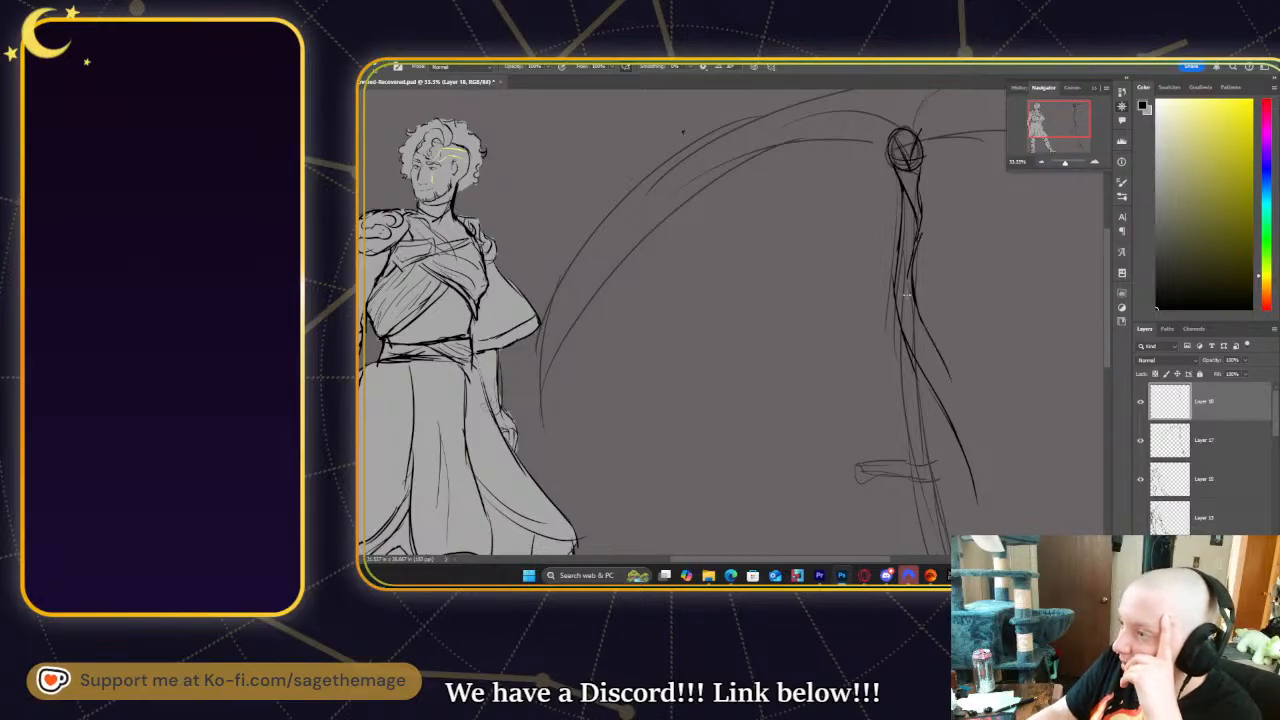
pyautogui.hotkey('ctrl', 'z')
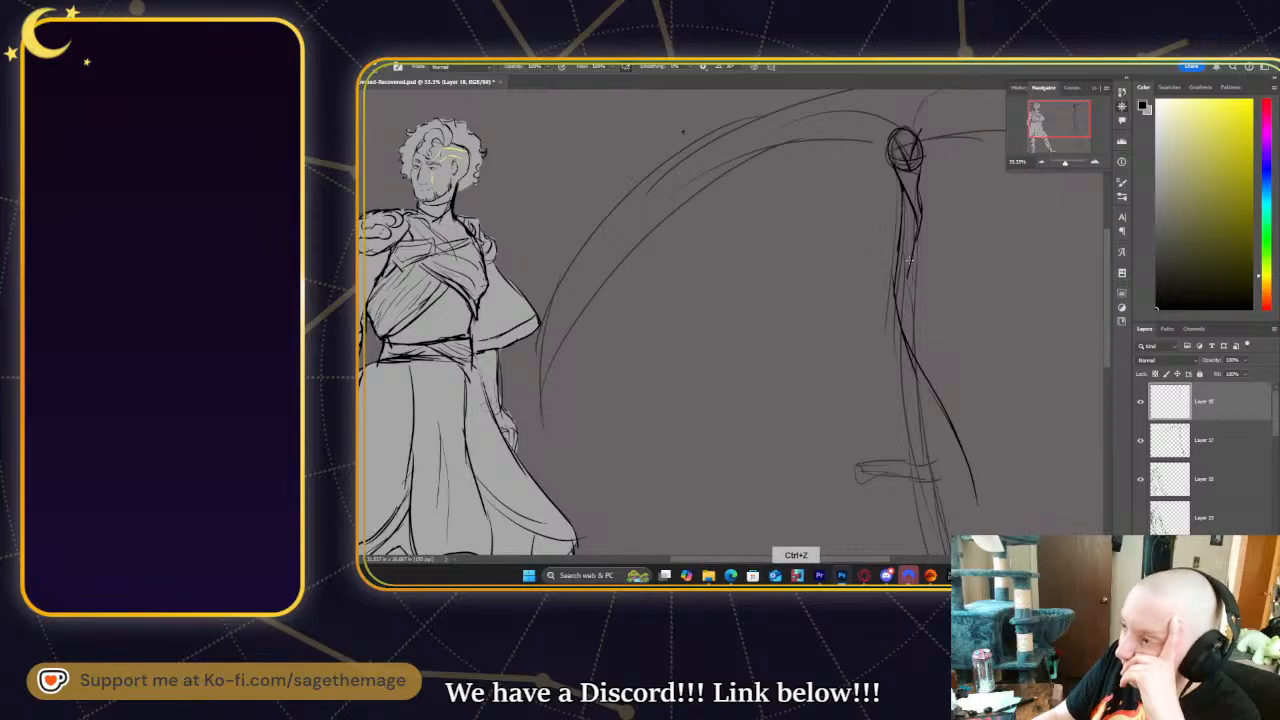
pyautogui.moveTo(905, 300); pyautogui.dragTo(974, 449)
pyautogui.moveTo(932, 372); pyautogui.dragTo(986, 498)
pyautogui.moveTo(938, 402); pyautogui.dragTo(983, 510)
pyautogui.hotkey('ctrl', 'z')
pyautogui.hotkey('ctrl', 'z')
pyautogui.hotkey('ctrl', 'z')
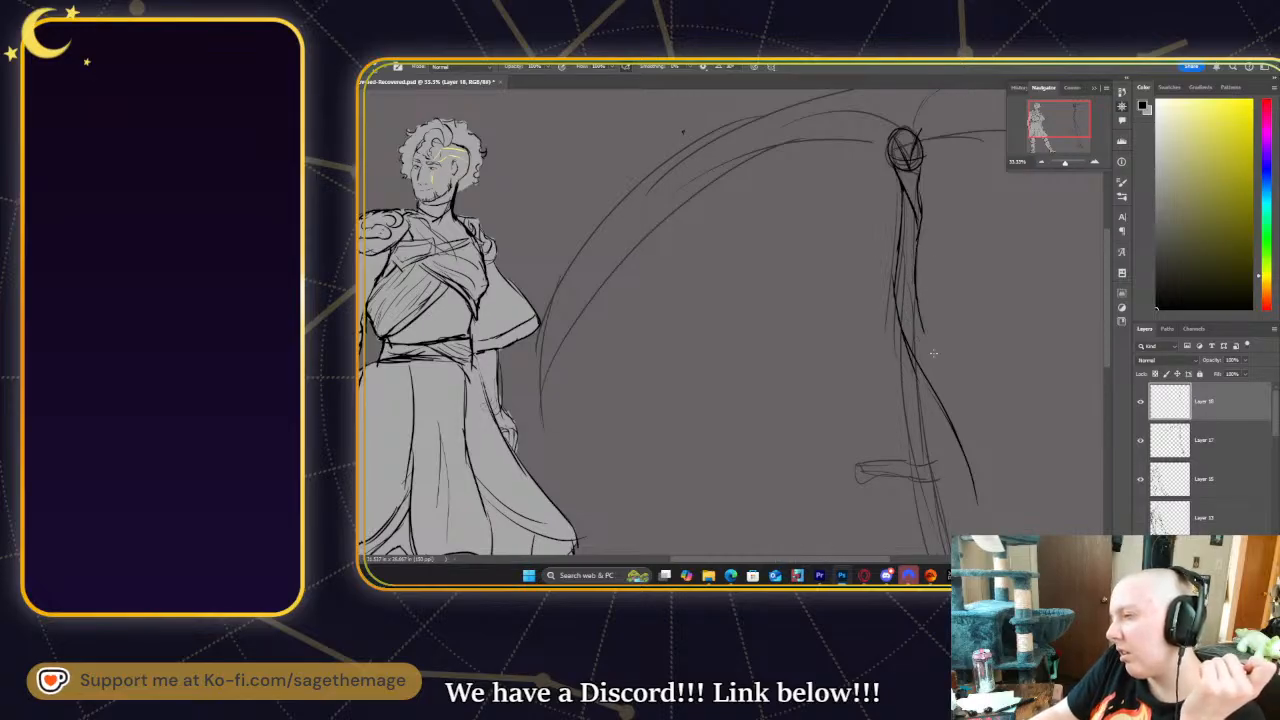
pyautogui.moveTo(936, 366); pyautogui.dragTo(1000, 486)
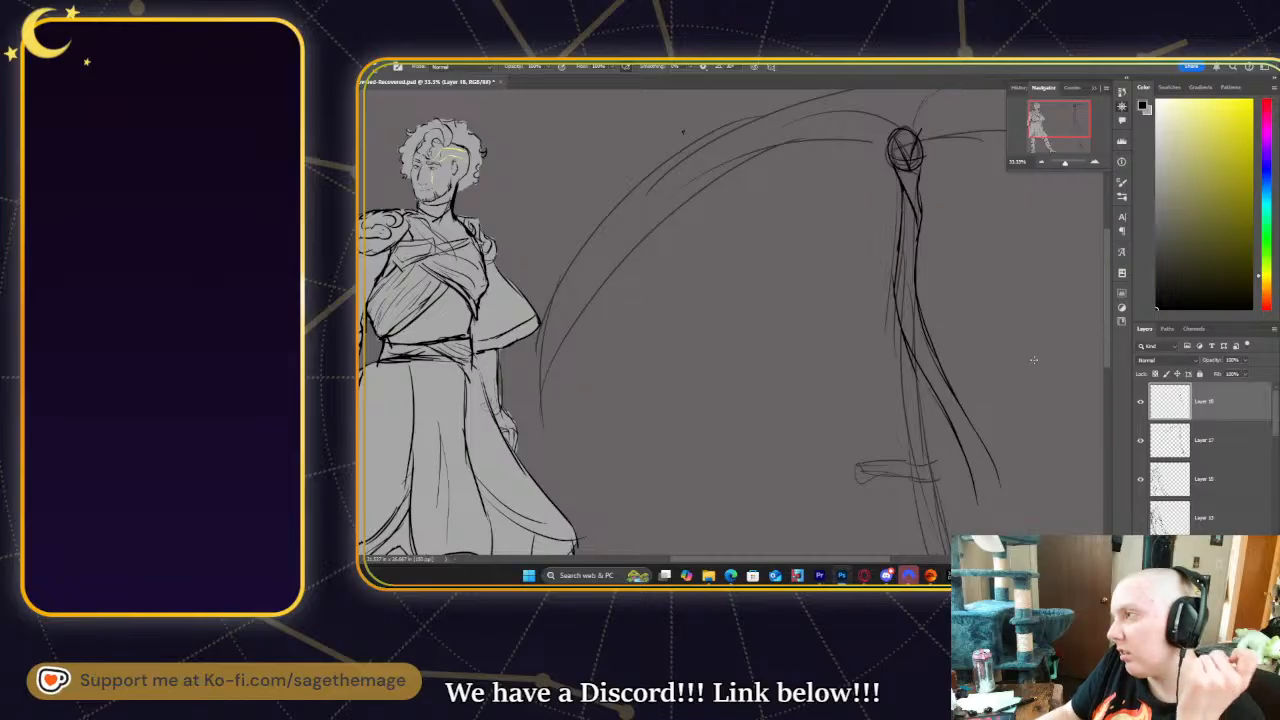
# - Switch to the browser, examine mowing scythe photos in the scythe image results for how the shaft is held, and return to Photoshop
pyautogui.hotkey('alt', 'Tab')
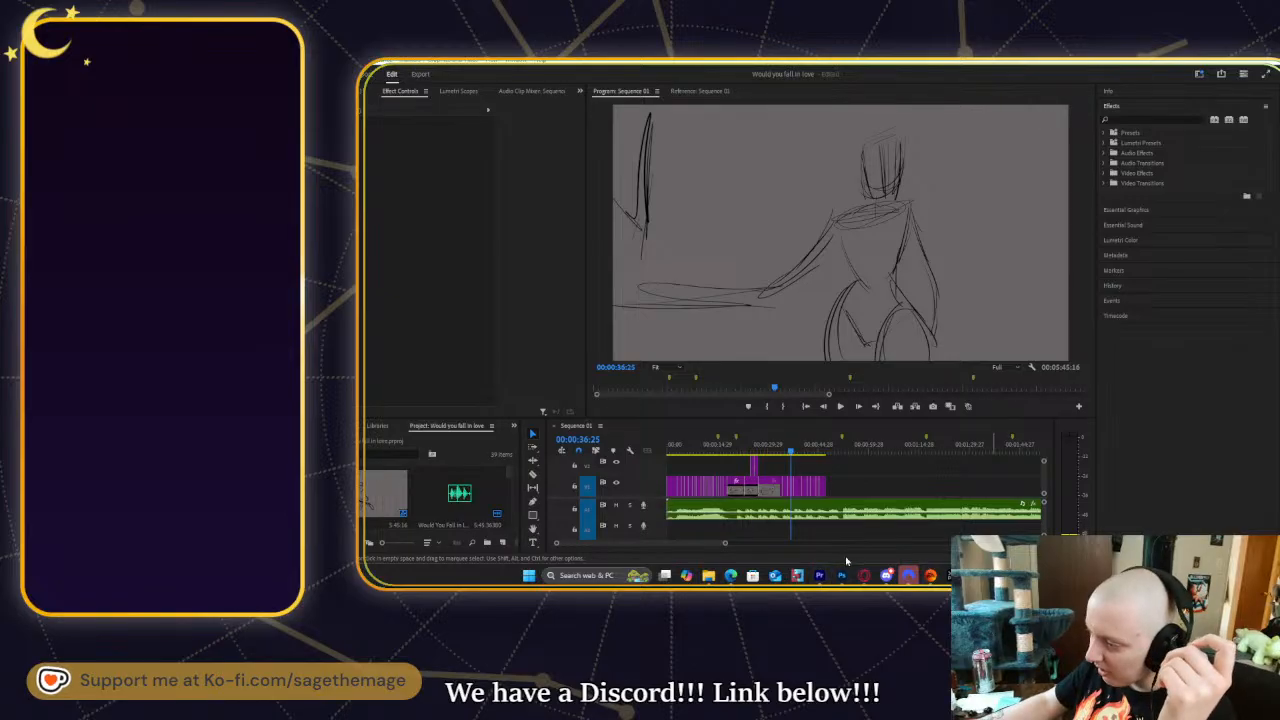
pyautogui.moveTo(867, 576)
pyautogui.click(998, 525)
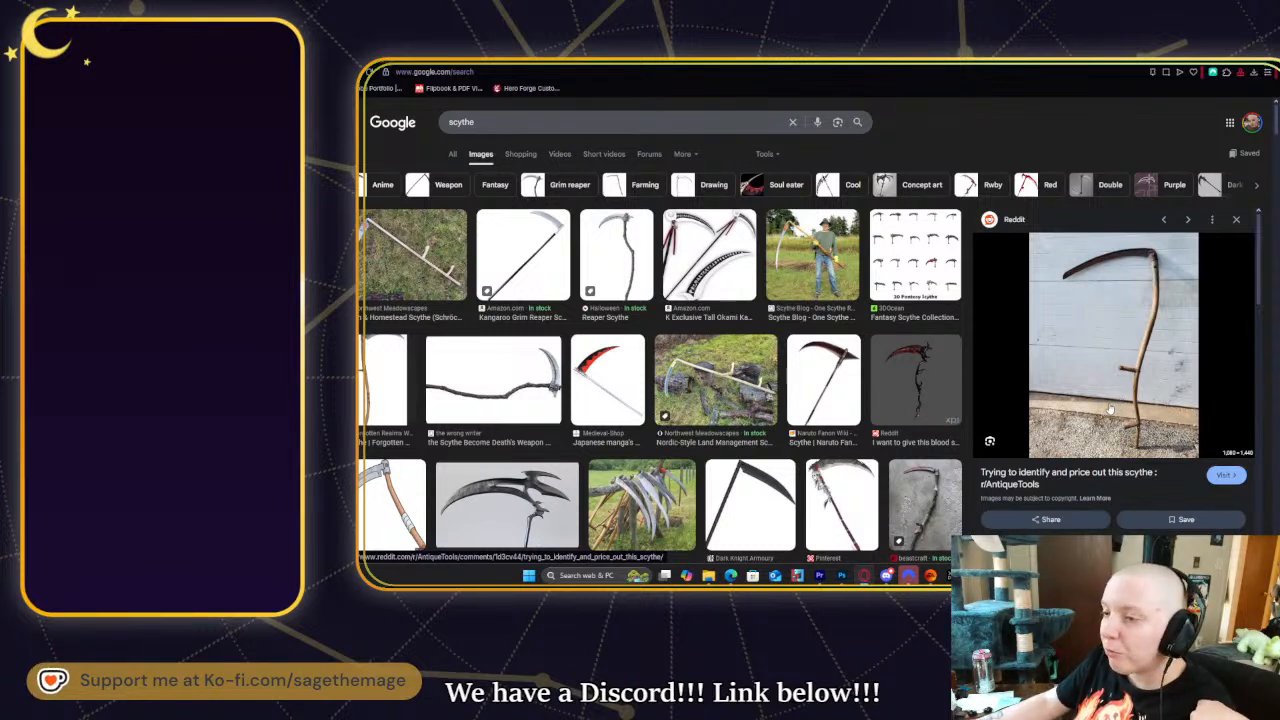
pyautogui.scroll(-5, 880, 408)
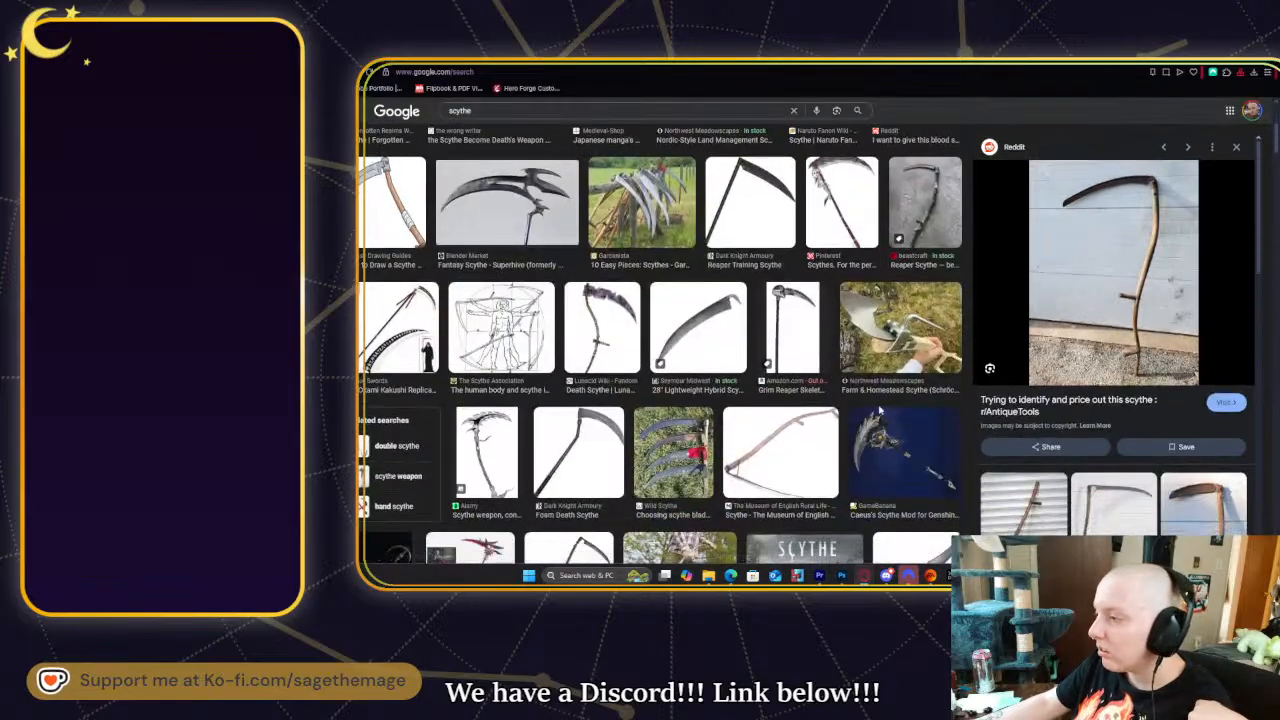
pyautogui.scroll(-3, 880, 408)
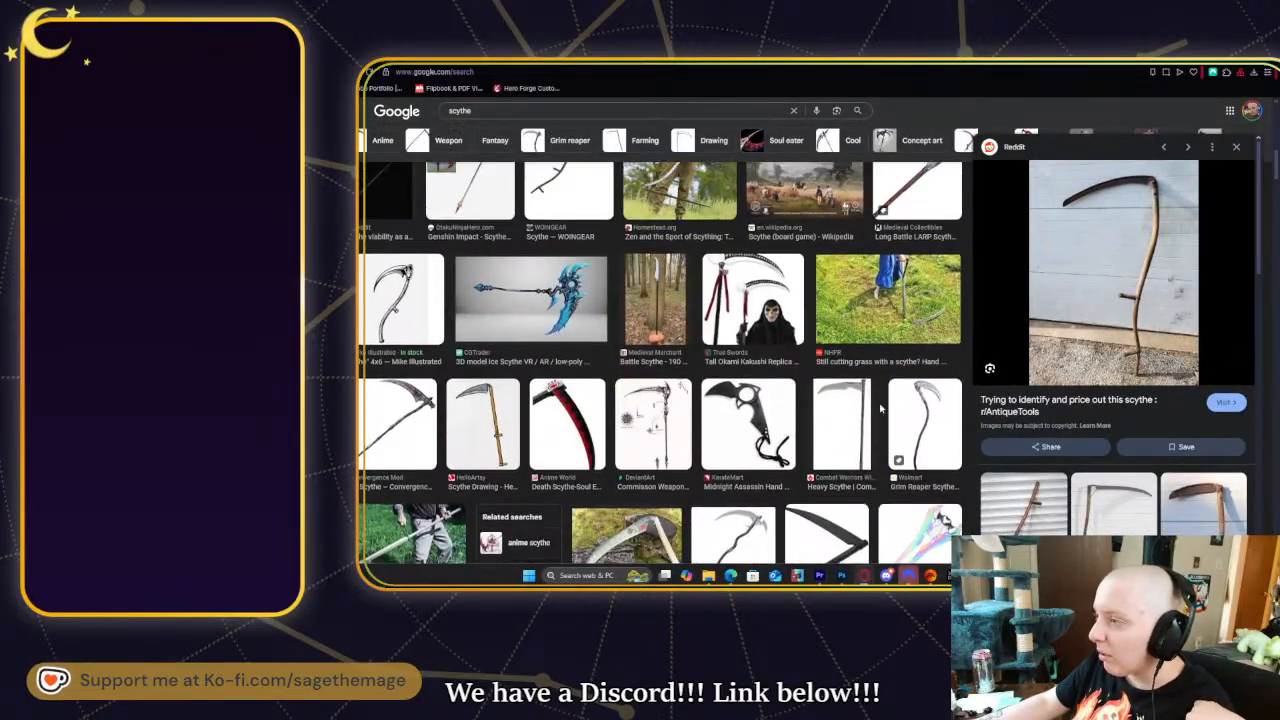
pyautogui.click(933, 300)
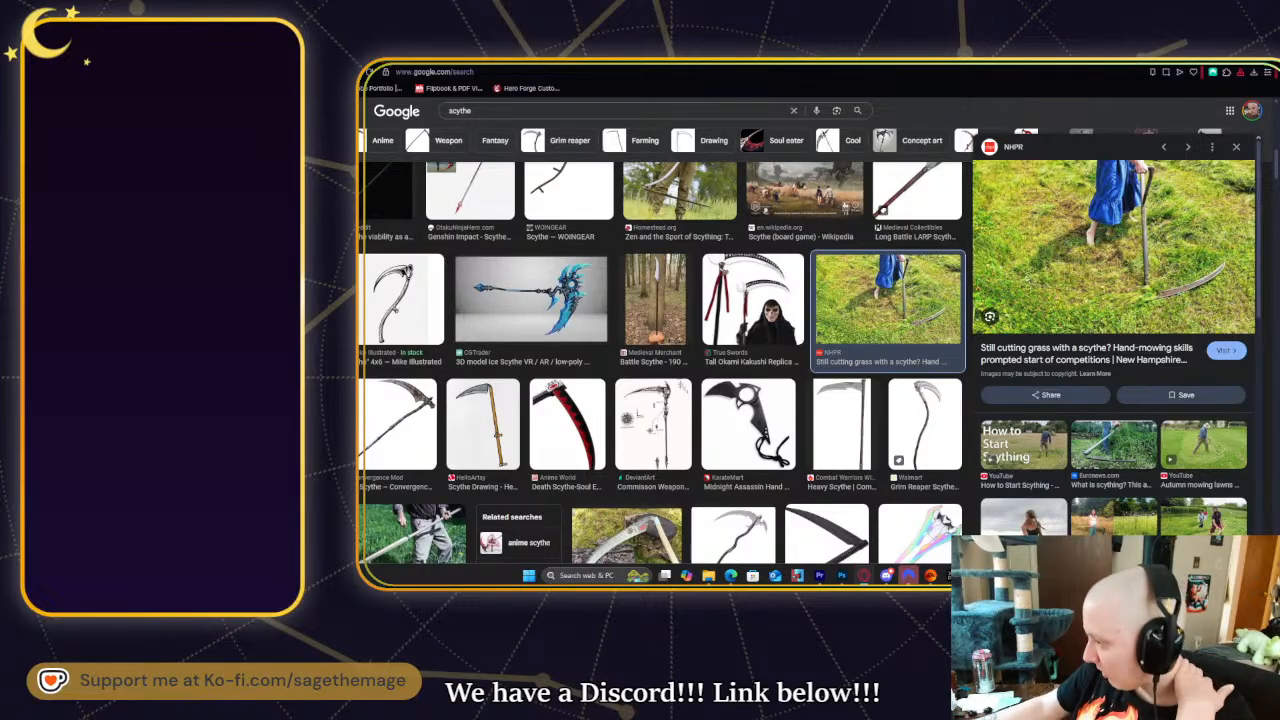
pyautogui.moveTo(1019, 575)
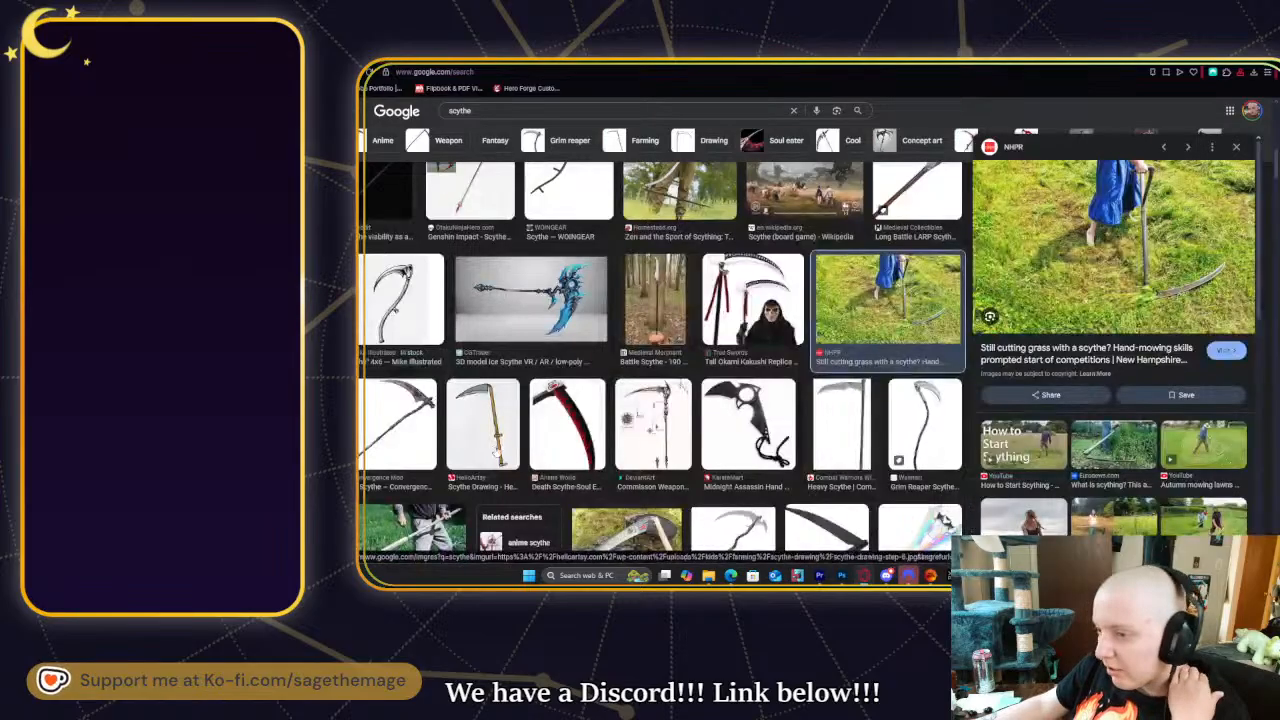
pyautogui.scroll(-2, 424, 420)
pyautogui.click(424, 420)
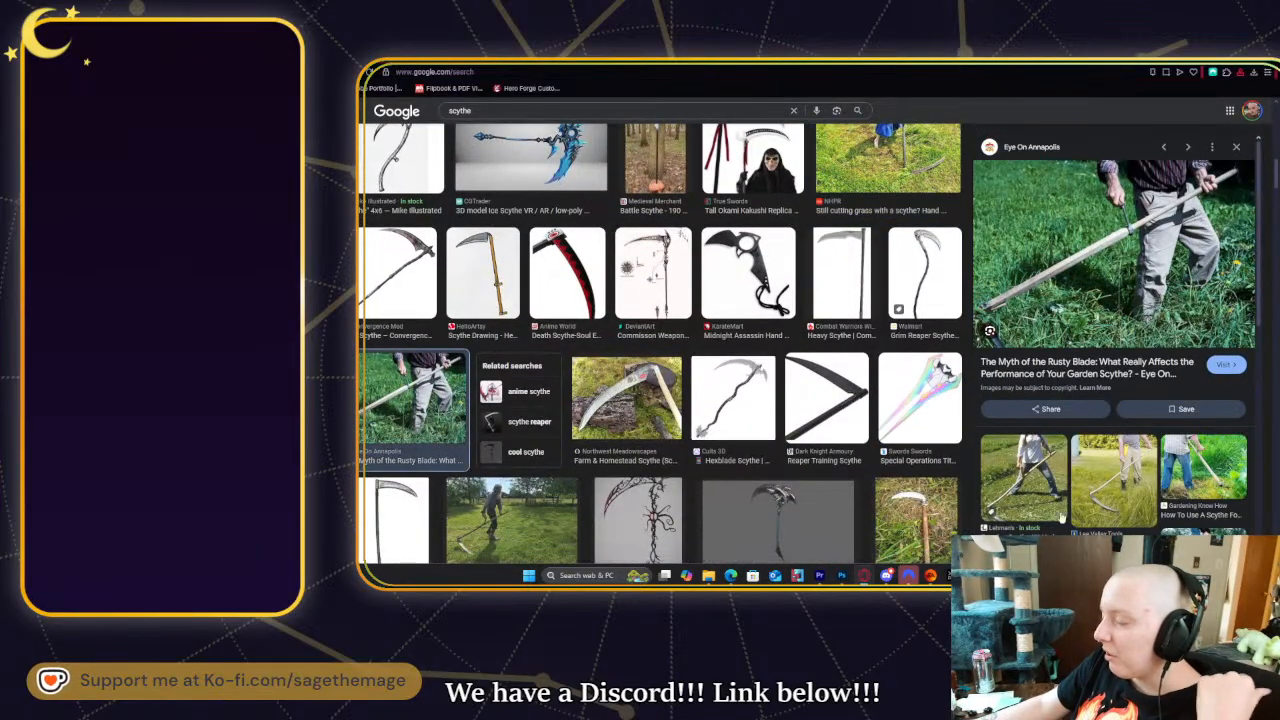
pyautogui.moveTo(886, 576)
pyautogui.moveTo(1019, 576)
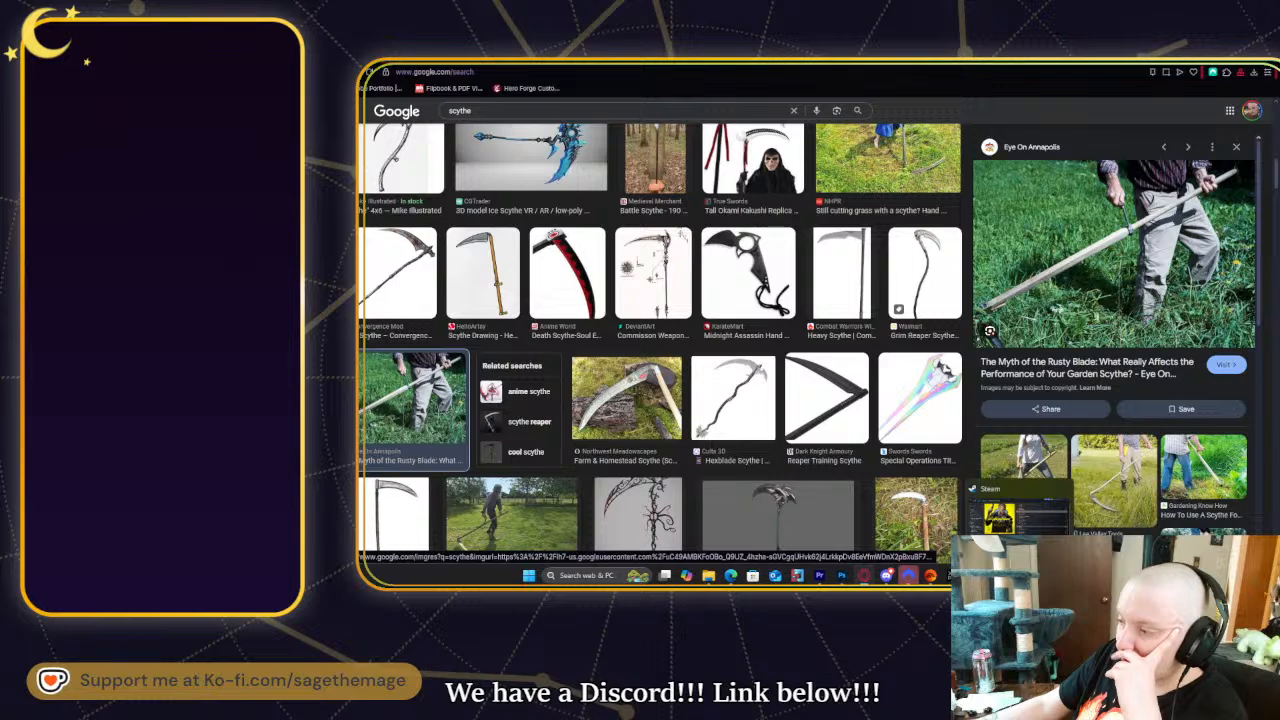
pyautogui.moveTo(841, 576)
pyautogui.click(819, 509)
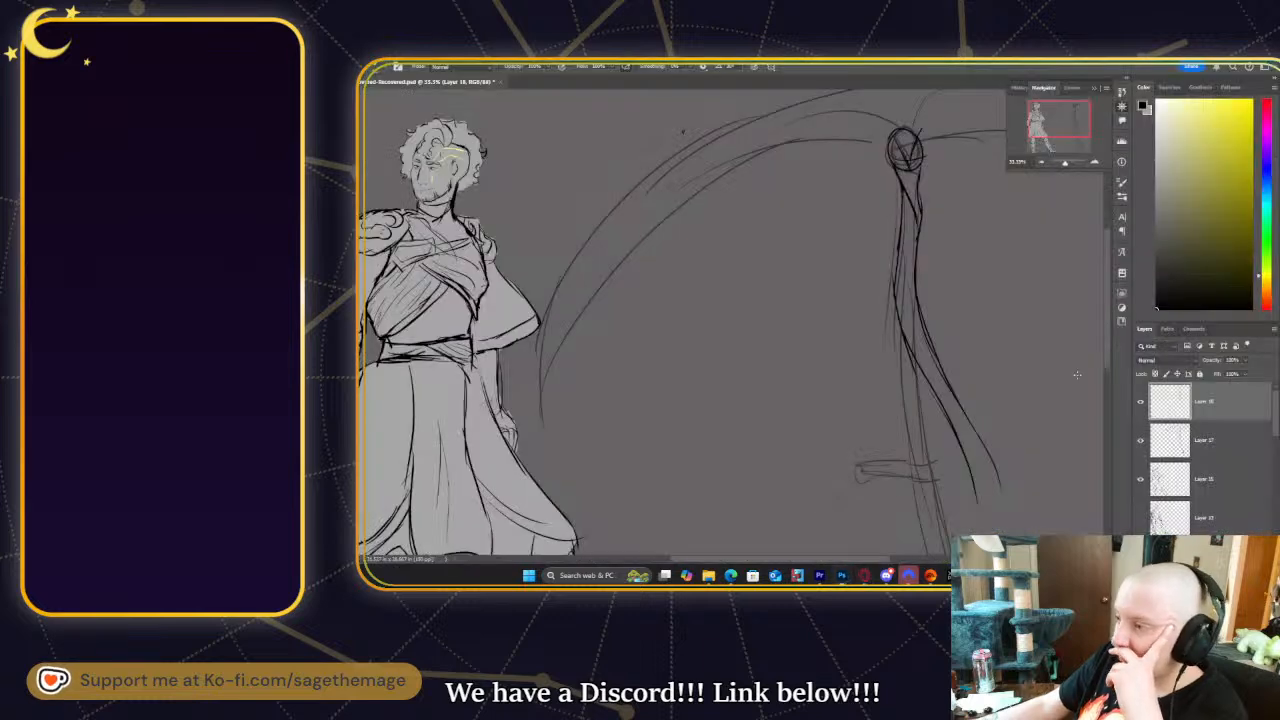
# - Erase the outward-bending lower part of the new shaft lines, keeping only the upper section below the neck
pyautogui.press('e')
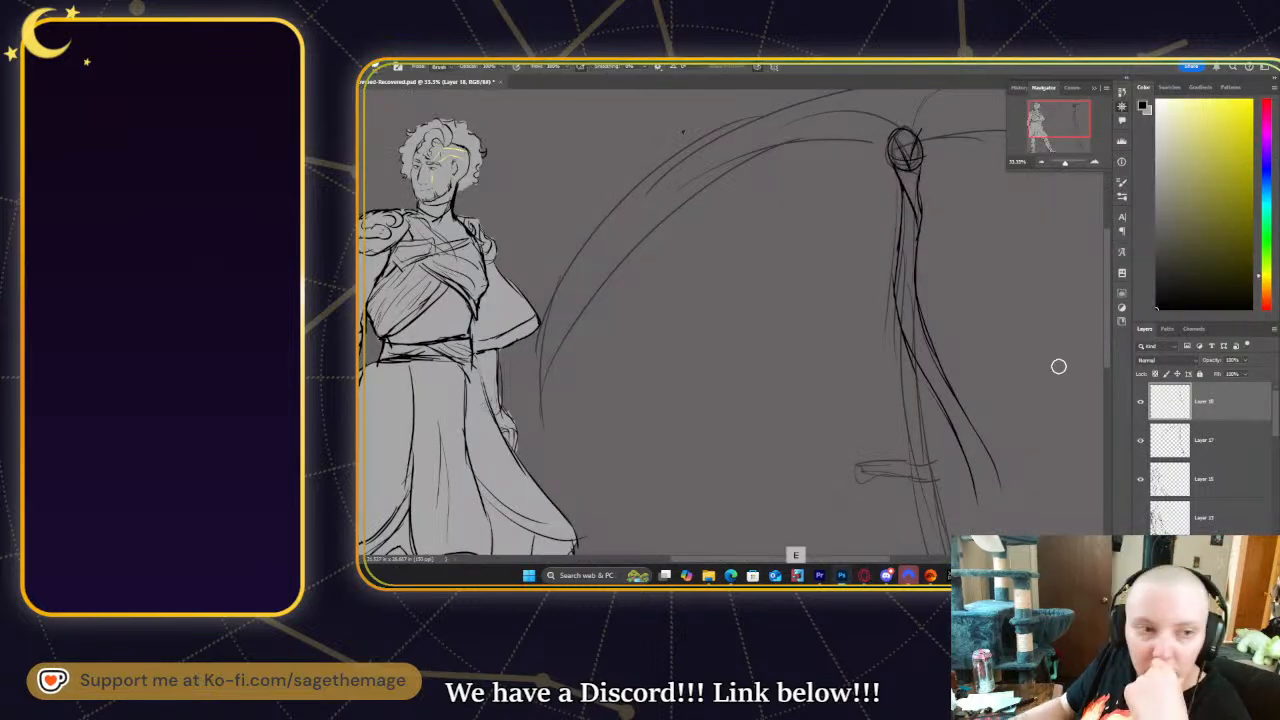
pyautogui.moveTo(974, 509)
pyautogui.mouseDown()
pyautogui.moveTo(889, 306)
pyautogui.moveTo(921, 365)
pyautogui.moveTo(960, 363)
pyautogui.moveTo(991, 484)
pyautogui.mouseUp()
pyautogui.press('b')
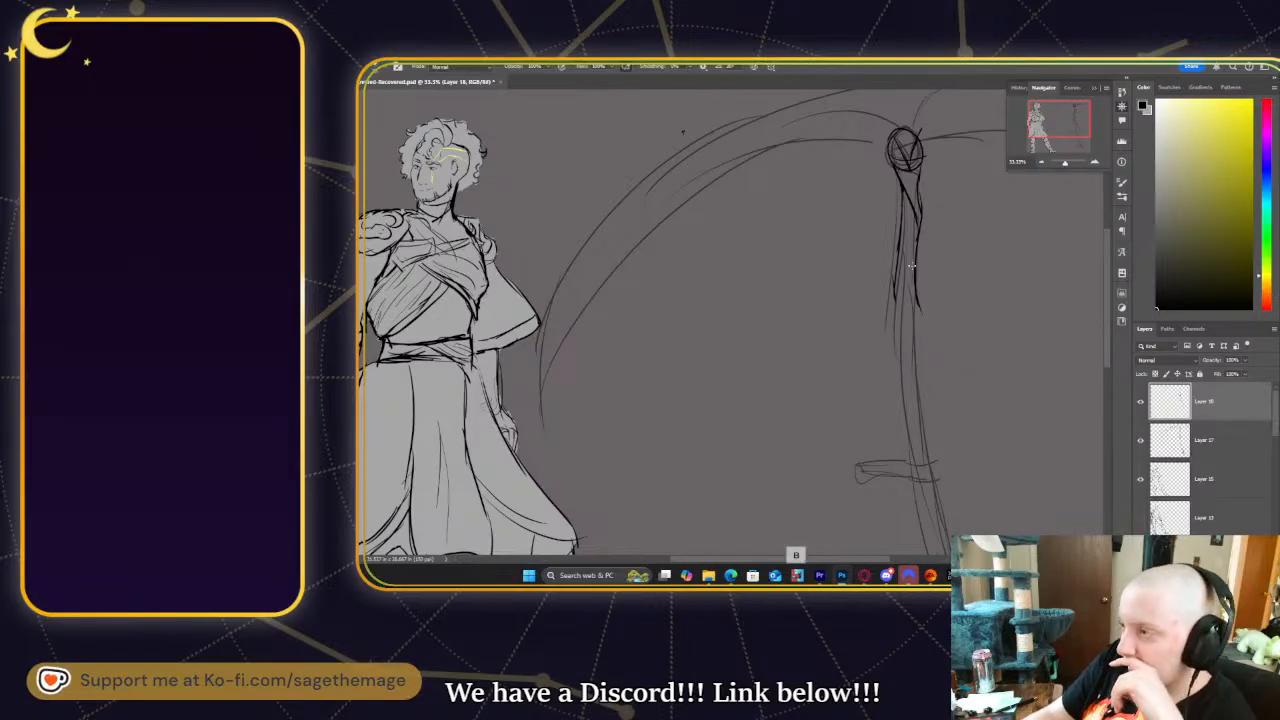
# - Try to sketch the lower shaft with edges bowing outward past the middle grip
pyautogui.moveTo(896, 322); pyautogui.dragTo(934, 490)
pyautogui.moveTo(924, 382); pyautogui.dragTo(944, 548)
pyautogui.moveTo(922, 276); pyautogui.dragTo(940, 388)
pyautogui.moveTo(922, 320); pyautogui.dragTo(968, 520)
pyautogui.moveTo(956, 440); pyautogui.dragTo(960, 536)
pyautogui.moveTo(1067, 125); pyautogui.dragTo(1080, 137)
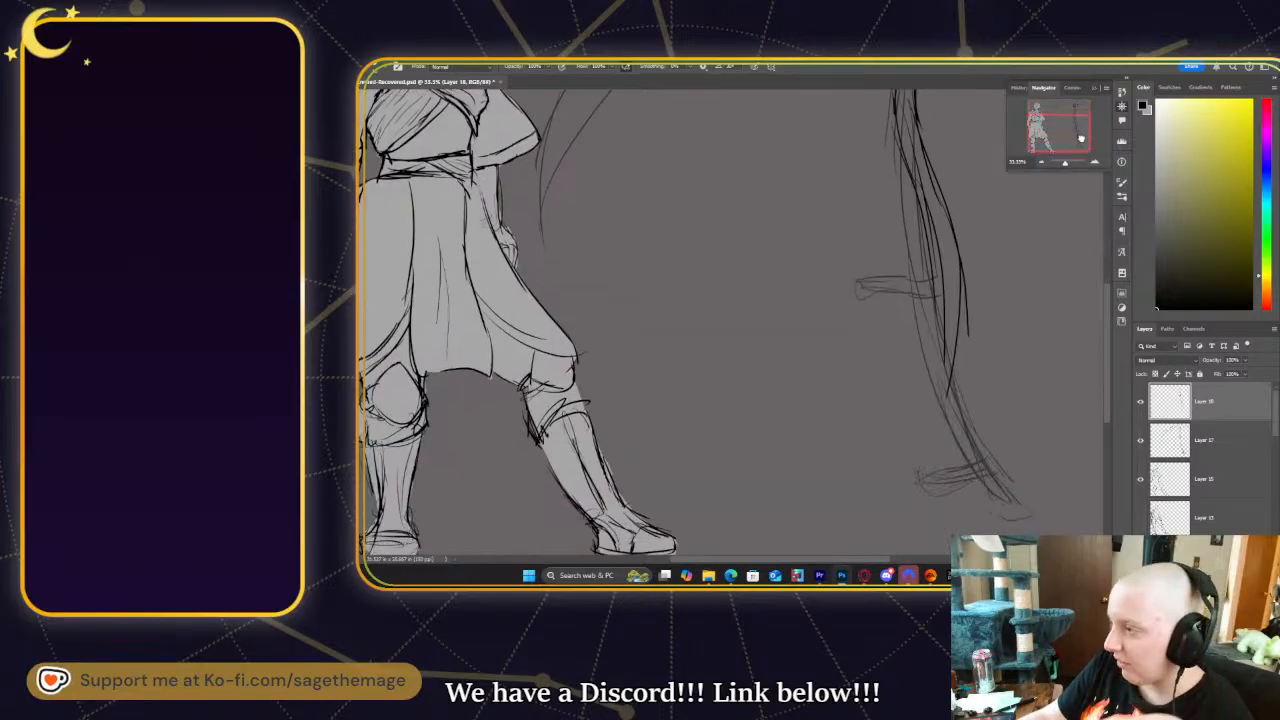
# - Undo the bowed lower shaft strokes and the extra stroke on the upper shaft
pyautogui.hotkey('ctrl', 'z')
pyautogui.hotkey('ctrl', 'z')
pyautogui.hotkey('ctrl', 'z')
pyautogui.hotkey('ctrl', 'z')
pyautogui.hotkey('ctrl', 'z')
pyautogui.hotkey('ctrl', 'z')
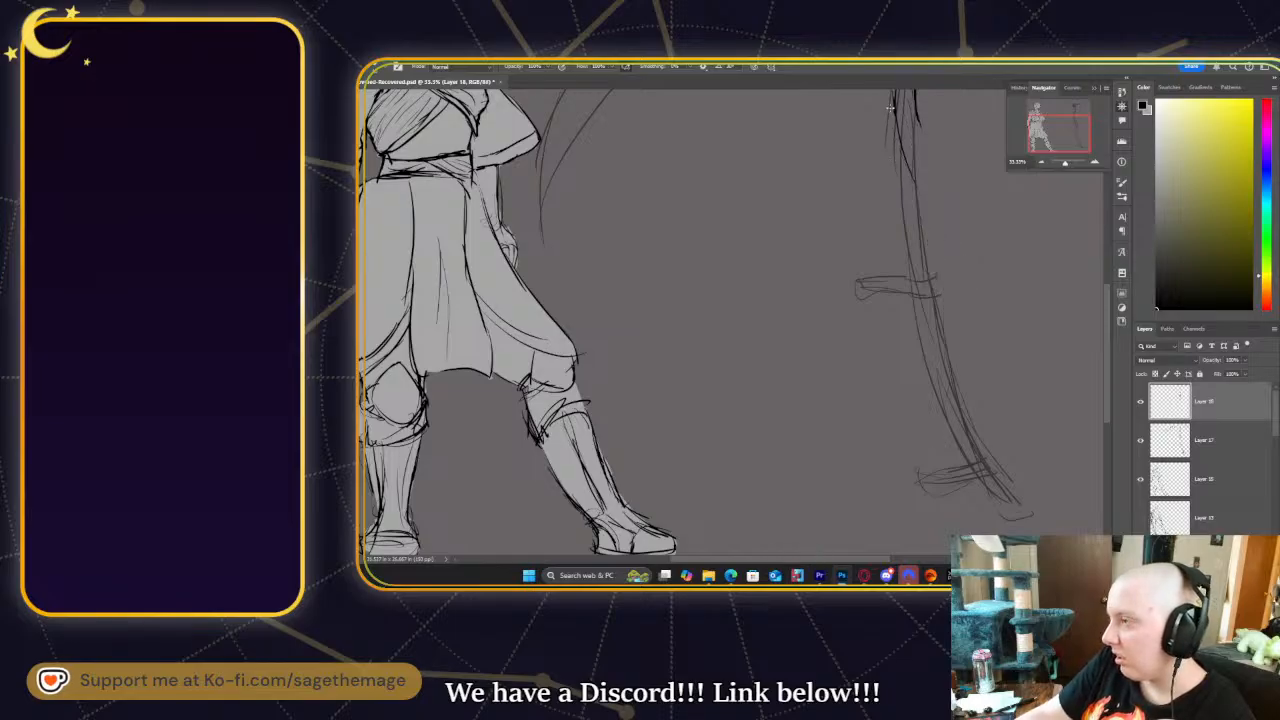
pyautogui.moveTo(917, 120)
pyautogui.mouseDown()
pyautogui.moveTo(1001, 303)
pyautogui.moveTo(977, 318)
pyautogui.moveTo(916, 108)
pyautogui.mouseUp()
pyautogui.hotkey('ctrl', 'z')
pyautogui.hotkey('ctrl', 'z')
# - Redraw the shaft's edges from the neck down to the middle grip along the rough sketch and outline the grip
pyautogui.moveTo(1050, 144)
pyautogui.mouseDown()
pyautogui.moveTo(1060, 121)
pyautogui.moveTo(1057, 135)
pyautogui.mouseUp()
pyautogui.moveTo(895, 224)
pyautogui.mouseDown()
pyautogui.moveTo(919, 323)
pyautogui.moveTo(921, 178)
pyautogui.mouseUp()
pyautogui.moveTo(911, 266); pyautogui.dragTo(918, 156)
pyautogui.moveTo(912, 238); pyautogui.dragTo(917, 160)
pyautogui.moveTo(892, 226); pyautogui.dragTo(904, 326)
pyautogui.moveTo(891, 252)
pyautogui.mouseDown()
pyautogui.moveTo(904, 385)
pyautogui.moveTo(927, 385)
pyautogui.moveTo(934, 400)
pyautogui.moveTo(907, 400)
pyautogui.moveTo(903, 378)
pyautogui.moveTo(907, 400)
pyautogui.moveTo(903, 379)
pyautogui.moveTo(862, 391)
pyautogui.moveTo(921, 406)
pyautogui.mouseUp()
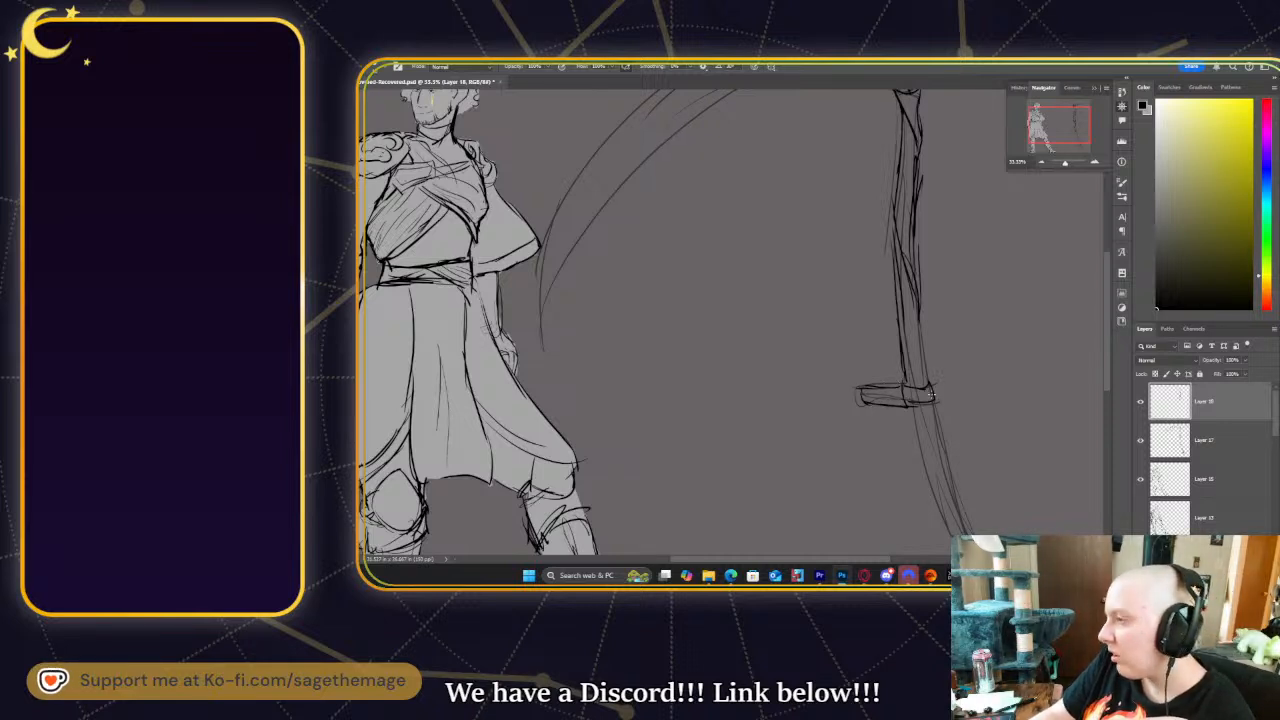
# - Redraw both curved edges of the shaft between the middle grip and the lower grip
pyautogui.scroll(-5, 730, 320)
pyautogui.moveTo(908, 290); pyautogui.dragTo(936, 400)
pyautogui.moveTo(915, 355); pyautogui.dragTo(968, 463)
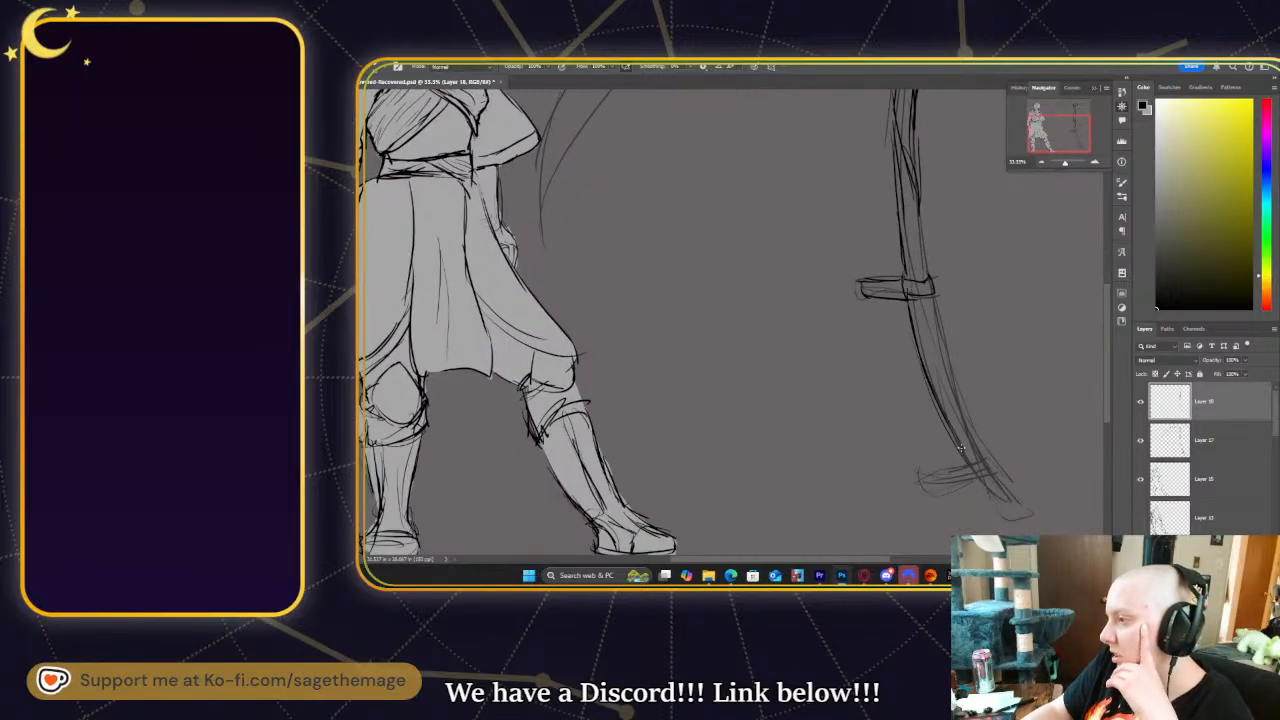
pyautogui.moveTo(928, 297); pyautogui.dragTo(972, 426)
pyautogui.moveTo(940, 348); pyautogui.dragTo(978, 442)
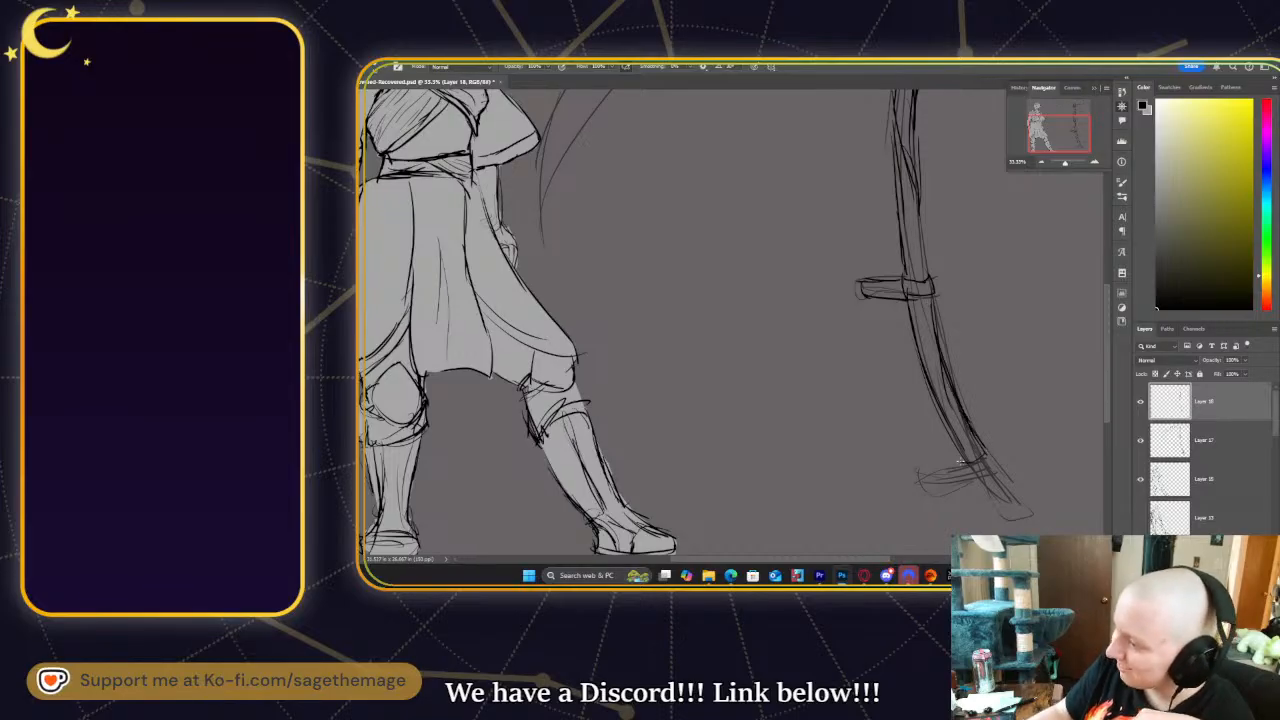
# - Outline the lower grip, with its band around the shaft and its short protruding handle
pyautogui.moveTo(968, 466); pyautogui.dragTo(984, 482)
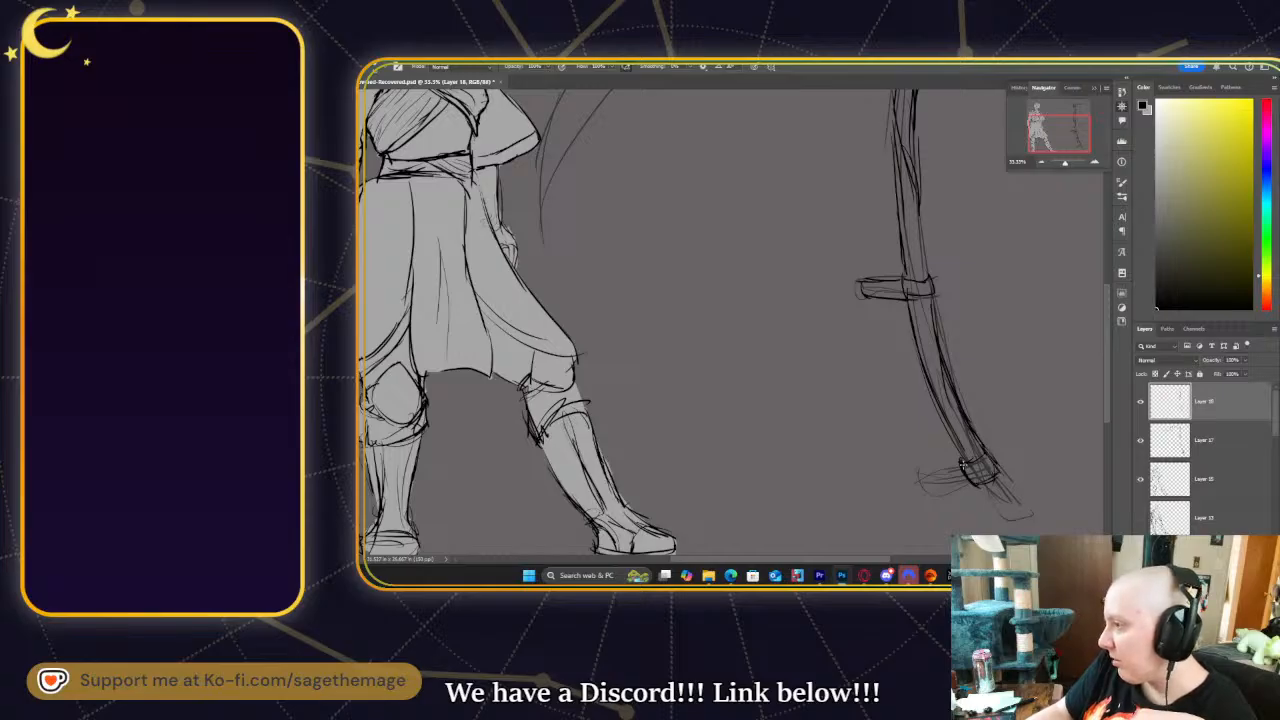
pyautogui.moveTo(938, 497)
pyautogui.mouseDown()
pyautogui.moveTo(964, 482)
pyautogui.moveTo(988, 490)
pyautogui.mouseUp()
pyautogui.hotkey('ctrl', 'z')
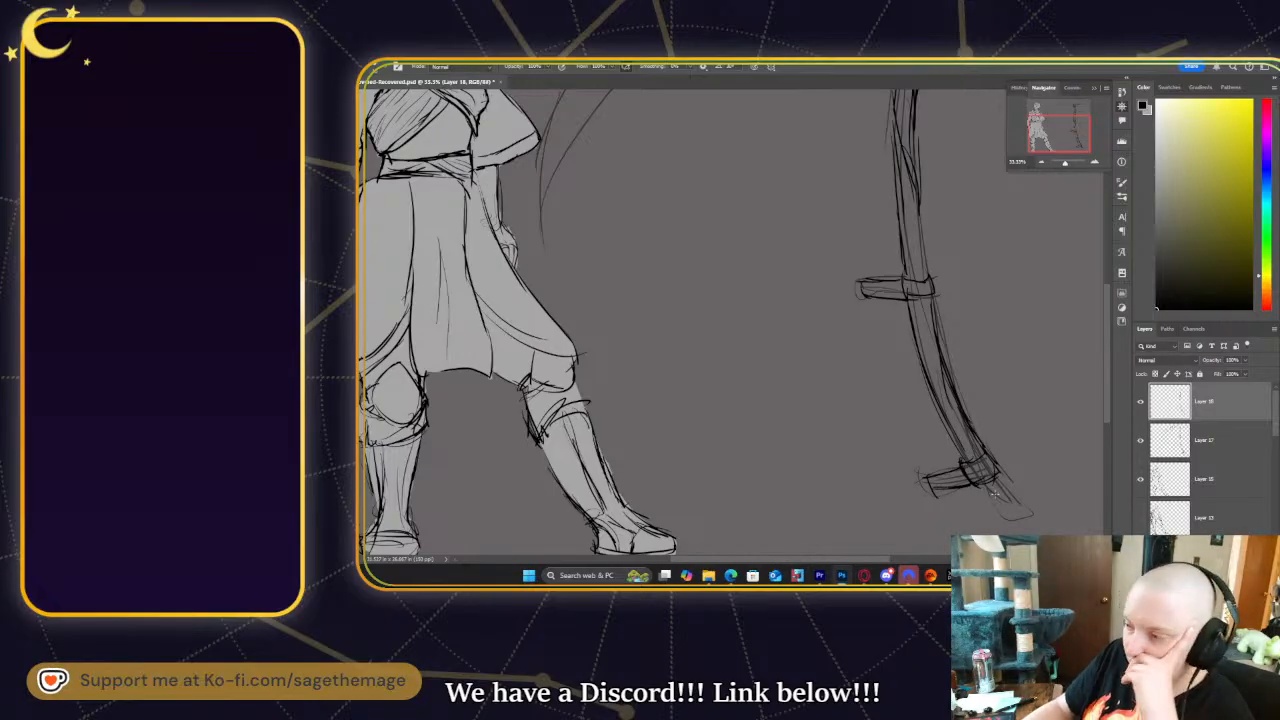
# - Sketch the shaft's end below the lower grip and hide the rough scythe sketch on Layer 17
pyautogui.moveTo(990, 502); pyautogui.dragTo(1036, 535)
pyautogui.moveTo(990, 506); pyautogui.dragTo(1017, 534)
pyautogui.moveTo(997, 472)
pyautogui.mouseDown()
pyautogui.moveTo(1050, 534)
pyautogui.moveTo(1068, 535)
pyautogui.mouseUp()
pyautogui.moveTo(1074, 143); pyautogui.dragTo(1101, 110)
pyautogui.click(1141, 440)
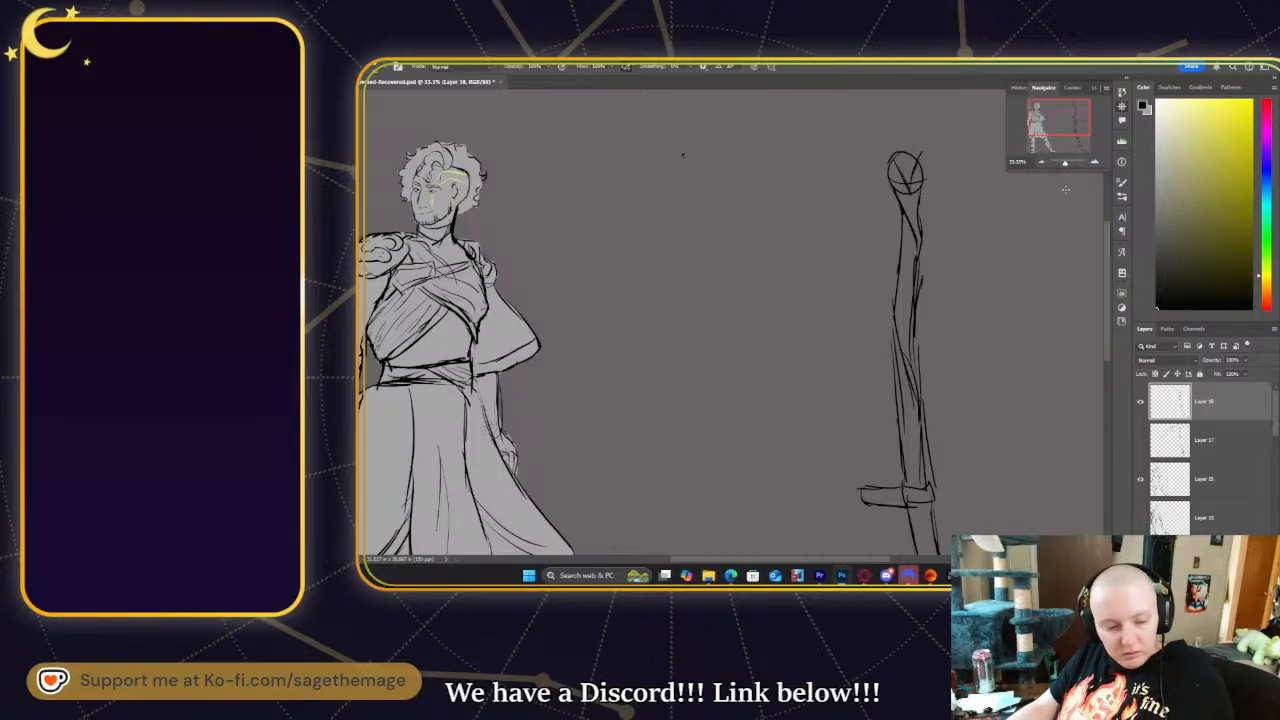
# - Scale the redrawn scythe shaft down proportionally to about three quarters of its size and move it closer to the character
pyautogui.hotkey('ctrl', 't')
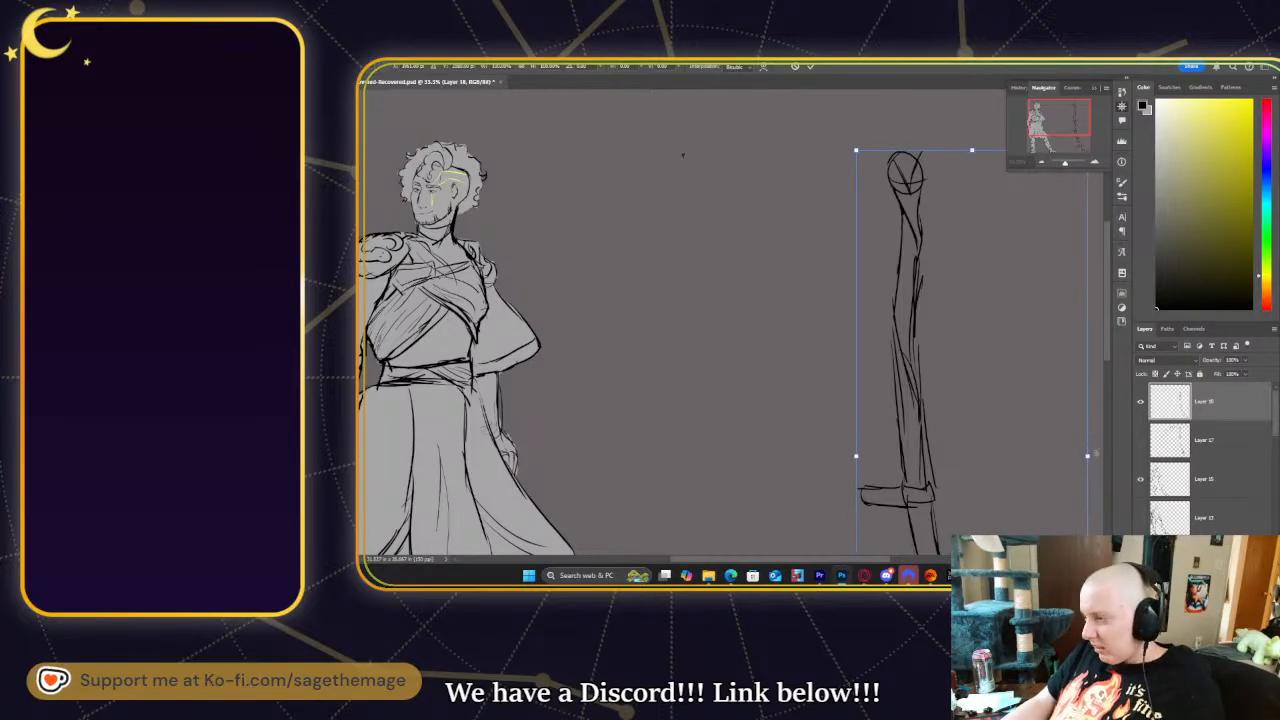
pyautogui.moveTo(1085, 456); pyautogui.dragTo(1032, 437)
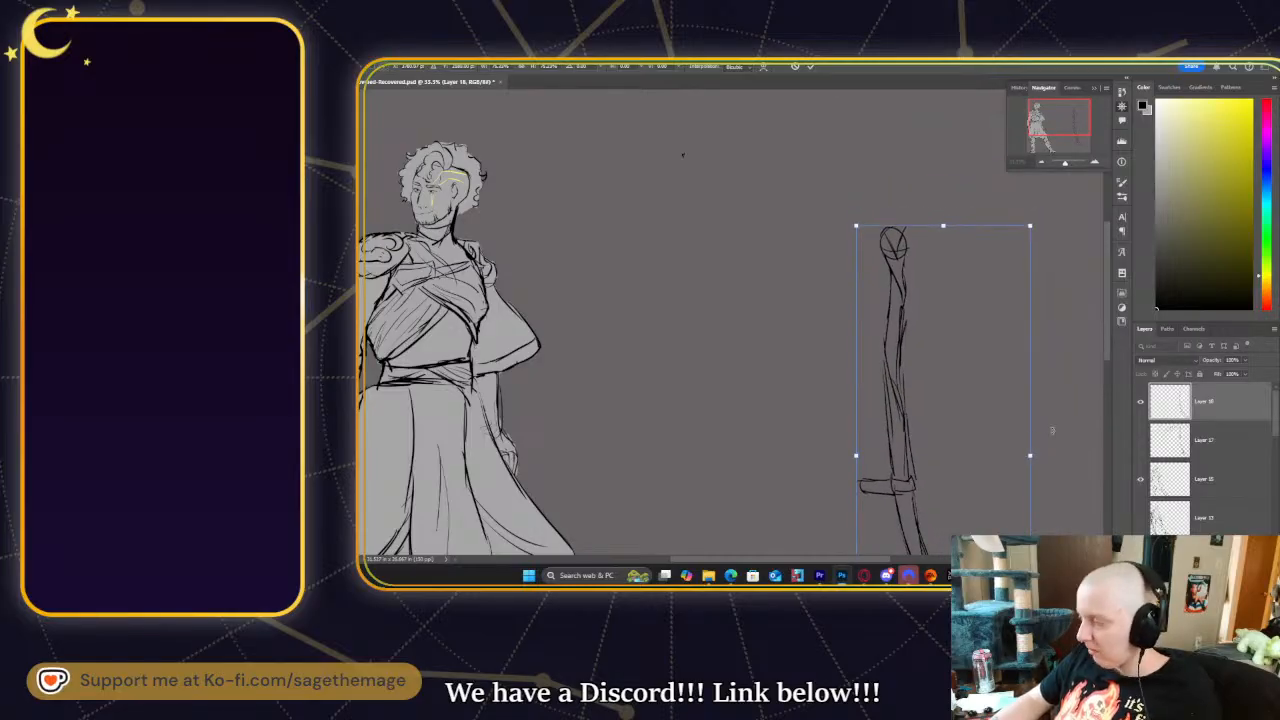
pyautogui.moveTo(961, 384)
pyautogui.mouseDown()
pyautogui.moveTo(924, 324)
pyautogui.moveTo(906, 322)
pyautogui.mouseUp()
pyautogui.moveTo(948, 366); pyautogui.dragTo(955, 388)
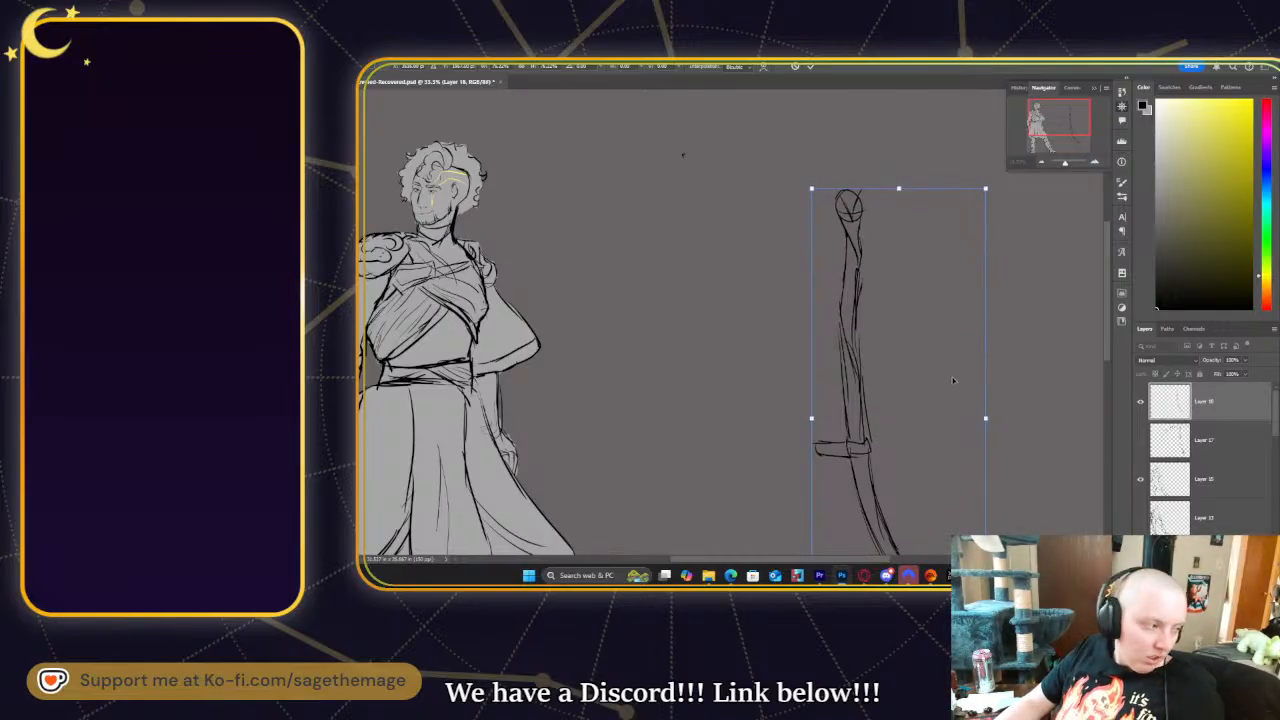
pyautogui.moveTo(960, 315); pyautogui.dragTo(957, 350)
pyautogui.press('Return')
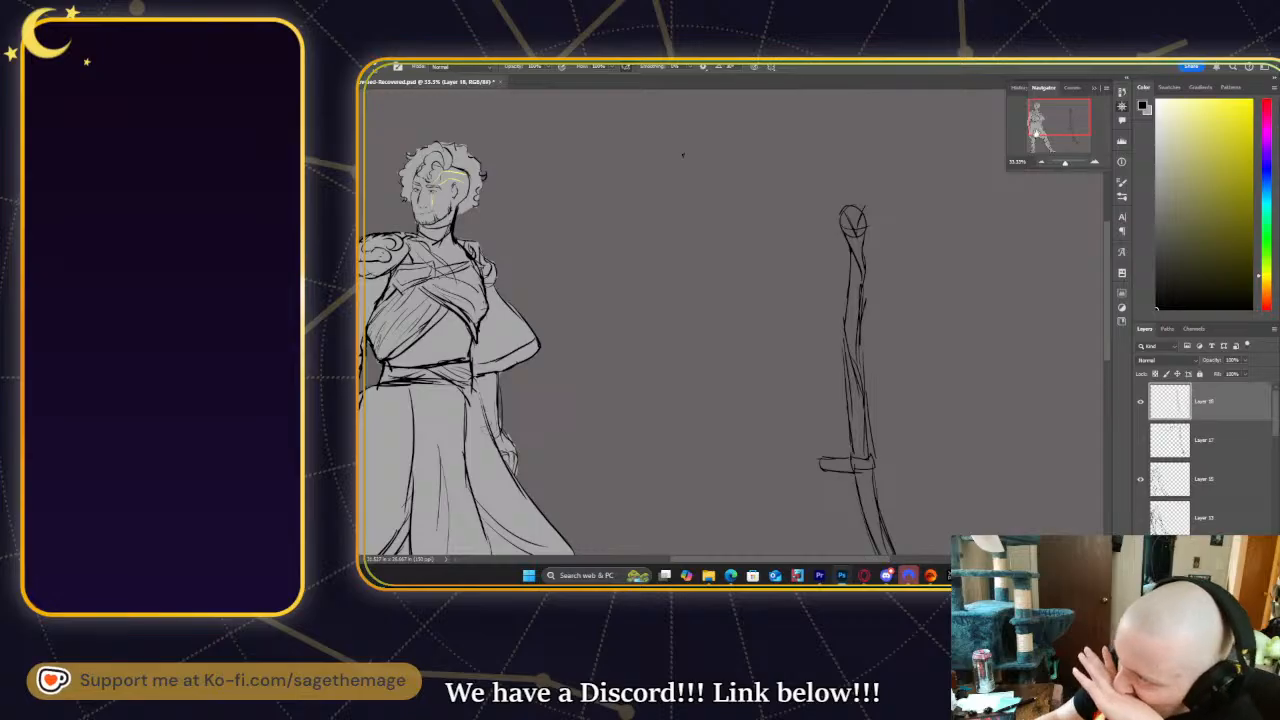
pyautogui.moveTo(1057, 121)
pyautogui.mouseDown()
pyautogui.moveTo(1058, 144)
pyautogui.moveTo(1070, 119)
pyautogui.mouseUp()
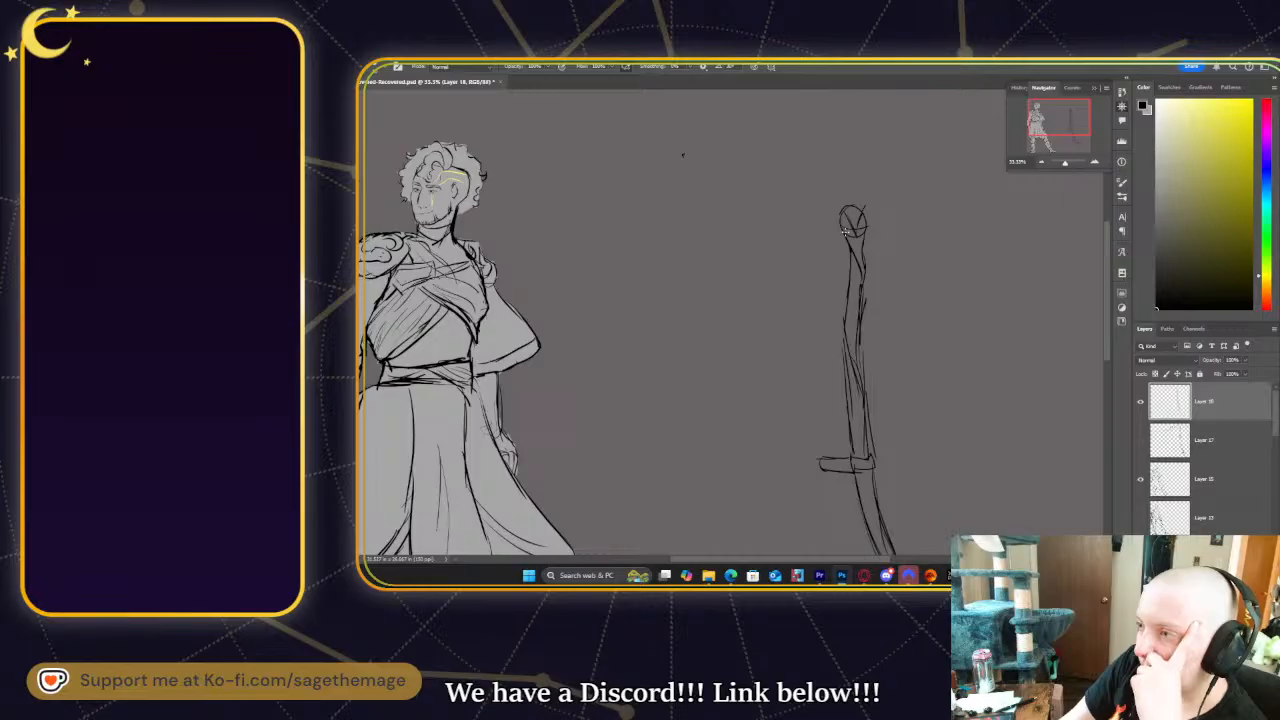
# - Draw the main blade's back edge from the shaft head out to a rear point, with a long upper arc sweeping toward the character
pyautogui.click(1140, 442)
pyautogui.click(1140, 442)
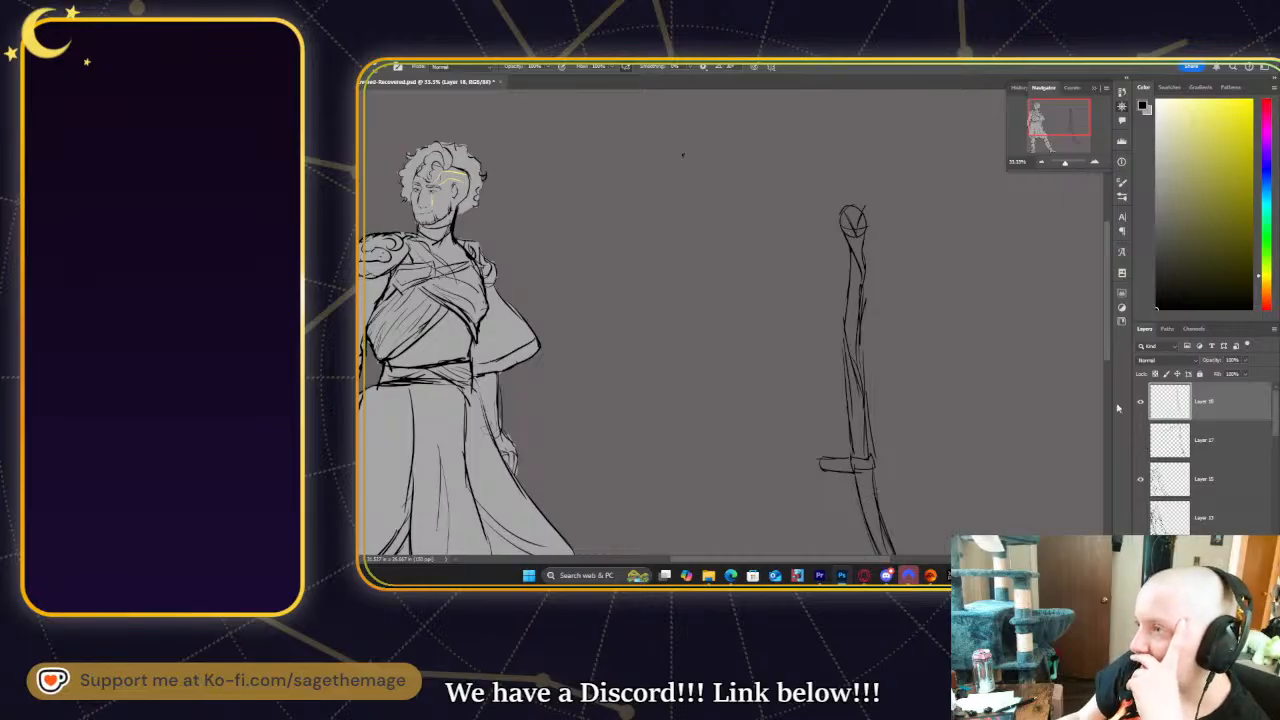
pyautogui.moveTo(866, 218)
pyautogui.mouseDown()
pyautogui.moveTo(922, 203)
pyautogui.moveTo(1016, 324)
pyautogui.mouseUp()
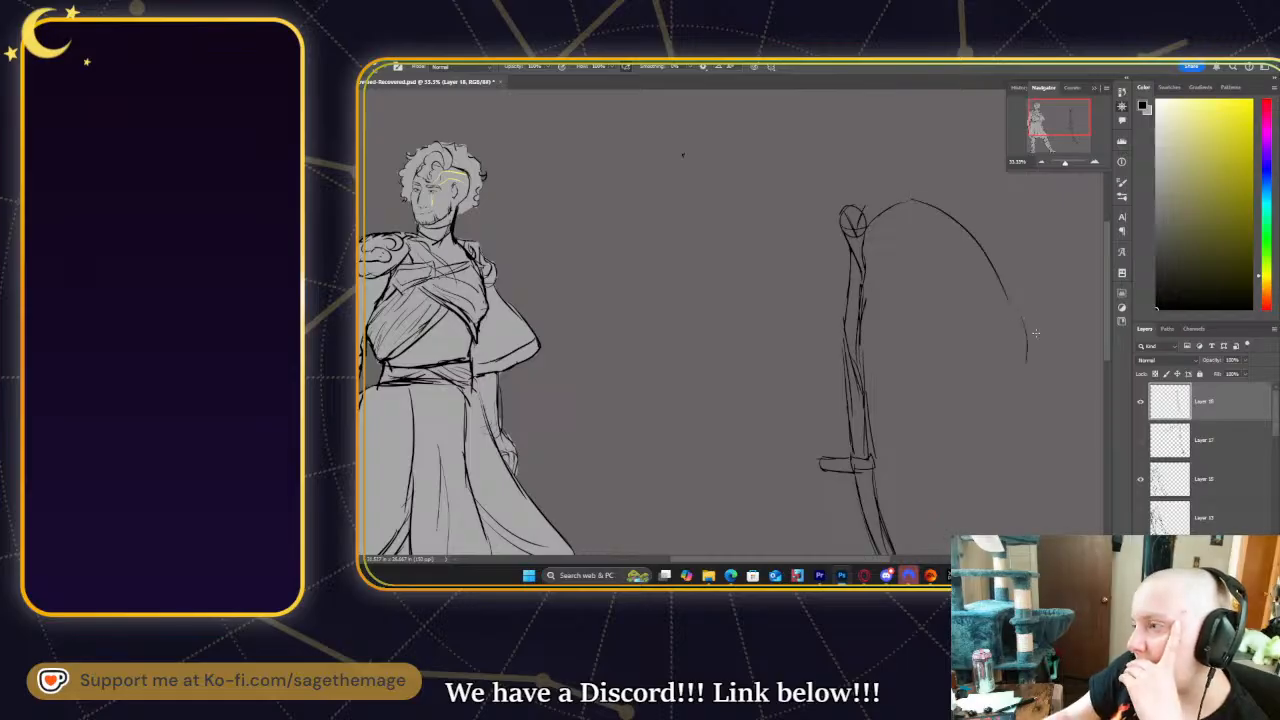
pyautogui.hotkey('ctrl', 'z')
pyautogui.hotkey('ctrl', 'z')
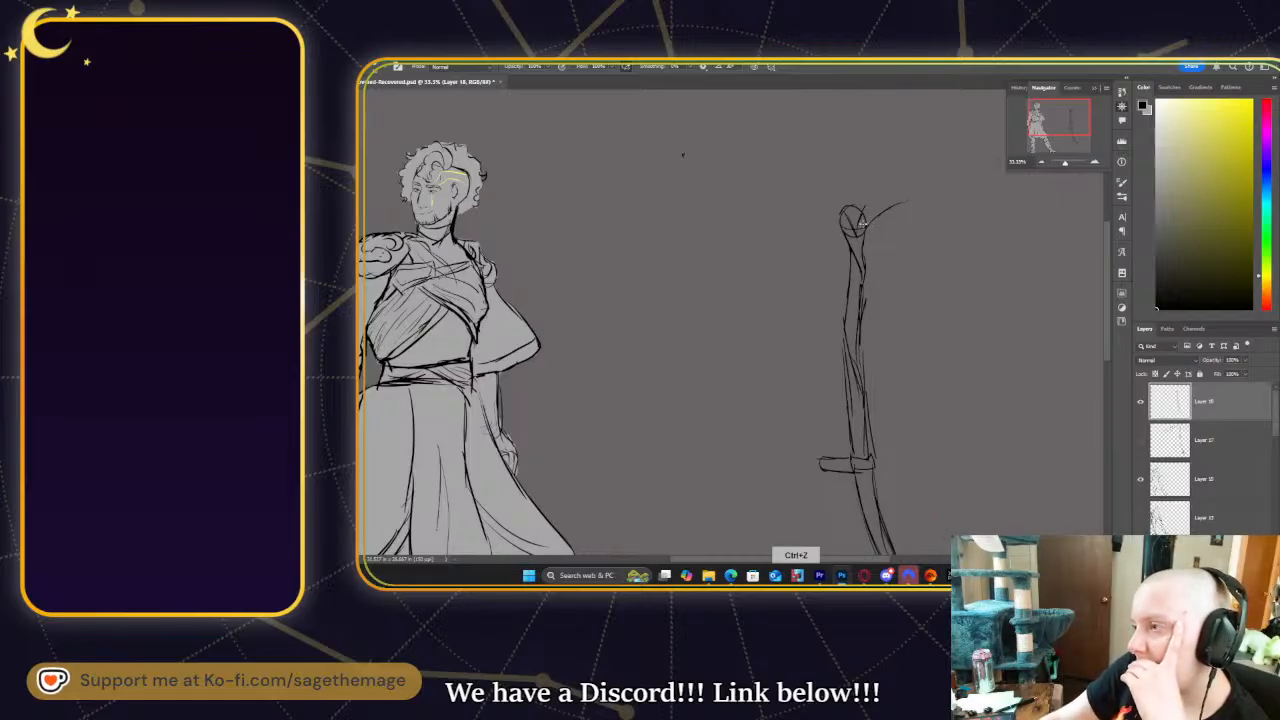
pyautogui.moveTo(864, 230)
pyautogui.mouseDown()
pyautogui.moveTo(983, 170)
pyautogui.moveTo(716, 133)
pyautogui.moveTo(520, 216)
pyautogui.moveTo(681, 195)
pyautogui.mouseUp()
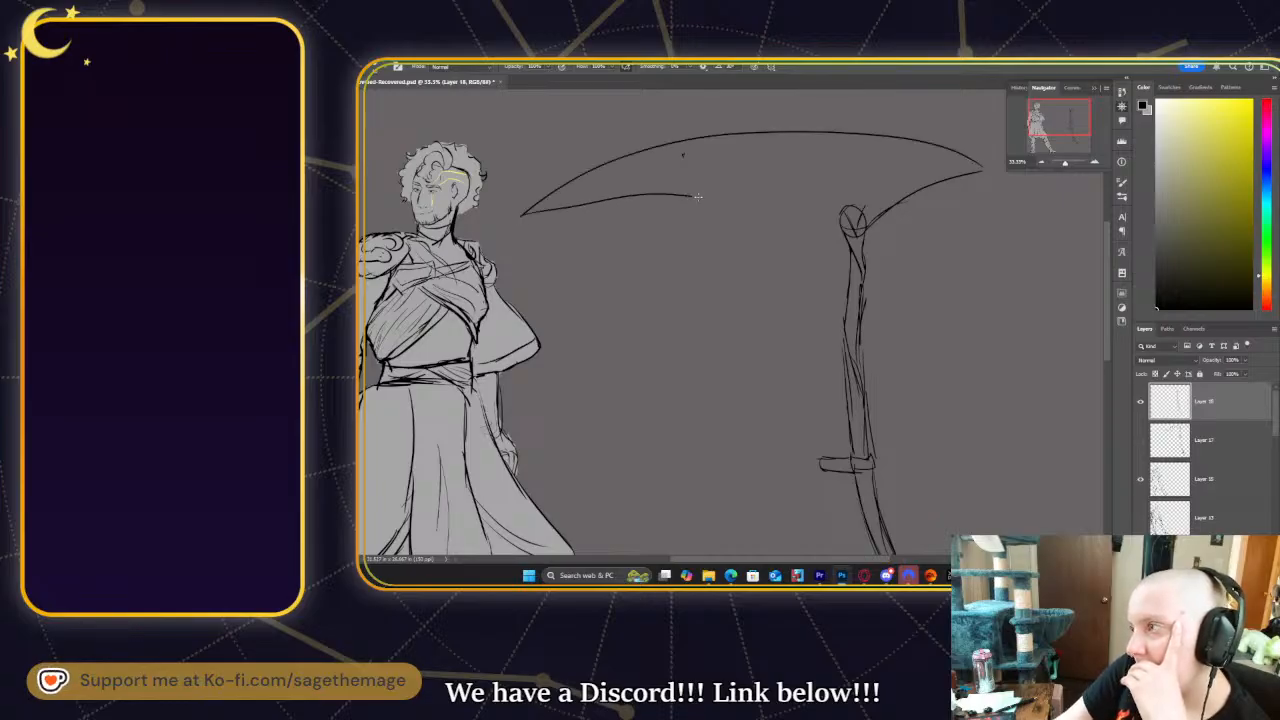
# - Undo the attempts at the blade's lower edge and draw a short stroke beside the shaft head as its starting point
pyautogui.hotkey('ctrl', 'z')
pyautogui.moveTo(824, 212); pyautogui.dragTo(520, 215)
pyautogui.hotkey('ctrl', 'z')
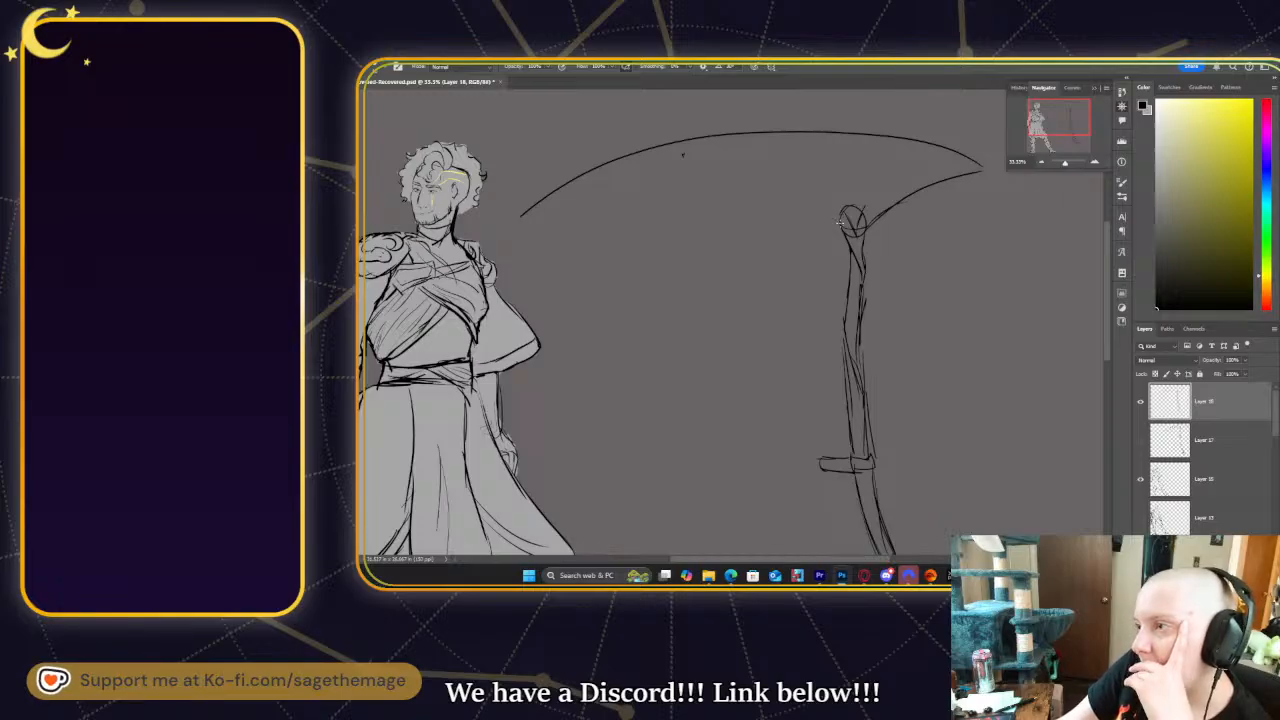
pyautogui.moveTo(828, 190)
pyautogui.mouseDown()
pyautogui.moveTo(553, 217)
pyautogui.moveTo(505, 254)
pyautogui.moveTo(675, 170)
pyautogui.moveTo(853, 188)
pyautogui.moveTo(576, 203)
pyautogui.moveTo(461, 230)
pyautogui.moveTo(626, 184)
pyautogui.moveTo(857, 198)
pyautogui.moveTo(643, 190)
pyautogui.moveTo(461, 215)
pyautogui.moveTo(846, 205)
pyautogui.mouseUp()
pyautogui.hotkey('ctrl', 'z')
pyautogui.hotkey('ctrl', 'z')
pyautogui.hotkey('ctrl', 'z')
pyautogui.hotkey('ctrl', 'z')
pyautogui.hotkey('ctrl', 'z')
pyautogui.hotkey('ctrl', 'z')
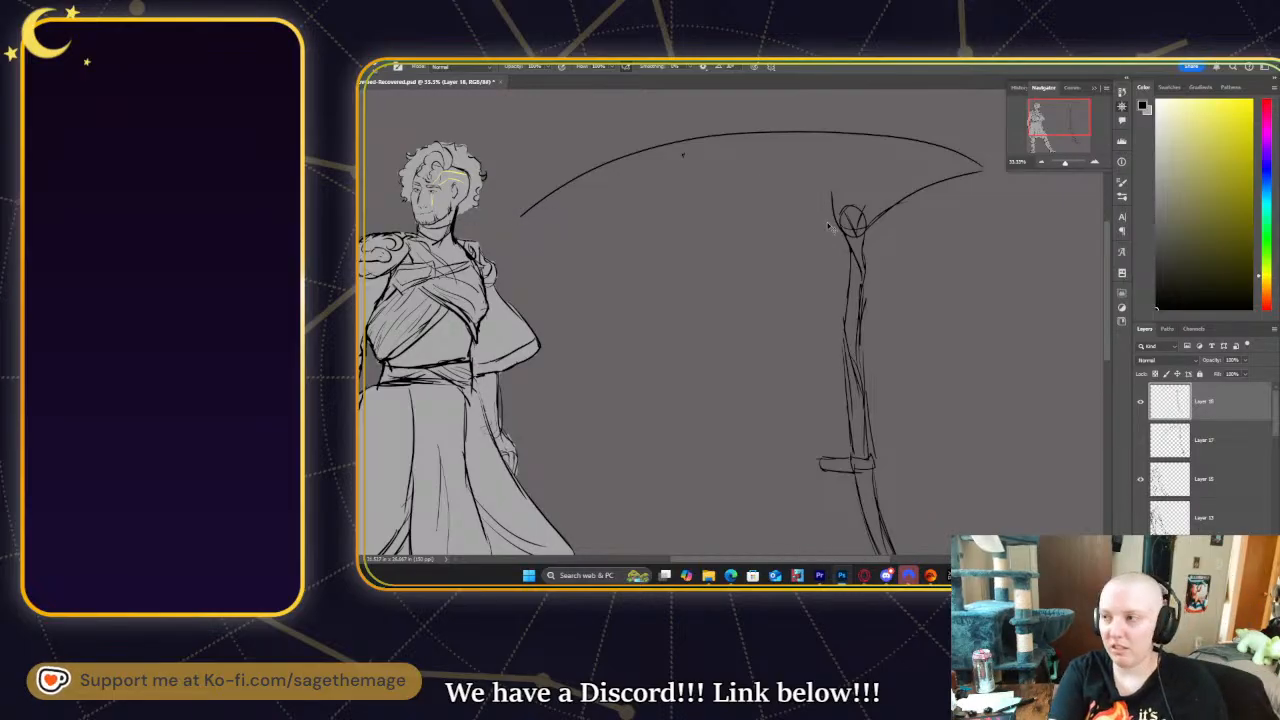
# - Draw the blade's lower edge from the shaft head to the tip and erase the lines overshooting the tip near the character
pyautogui.hotkey('ctrl', '-')
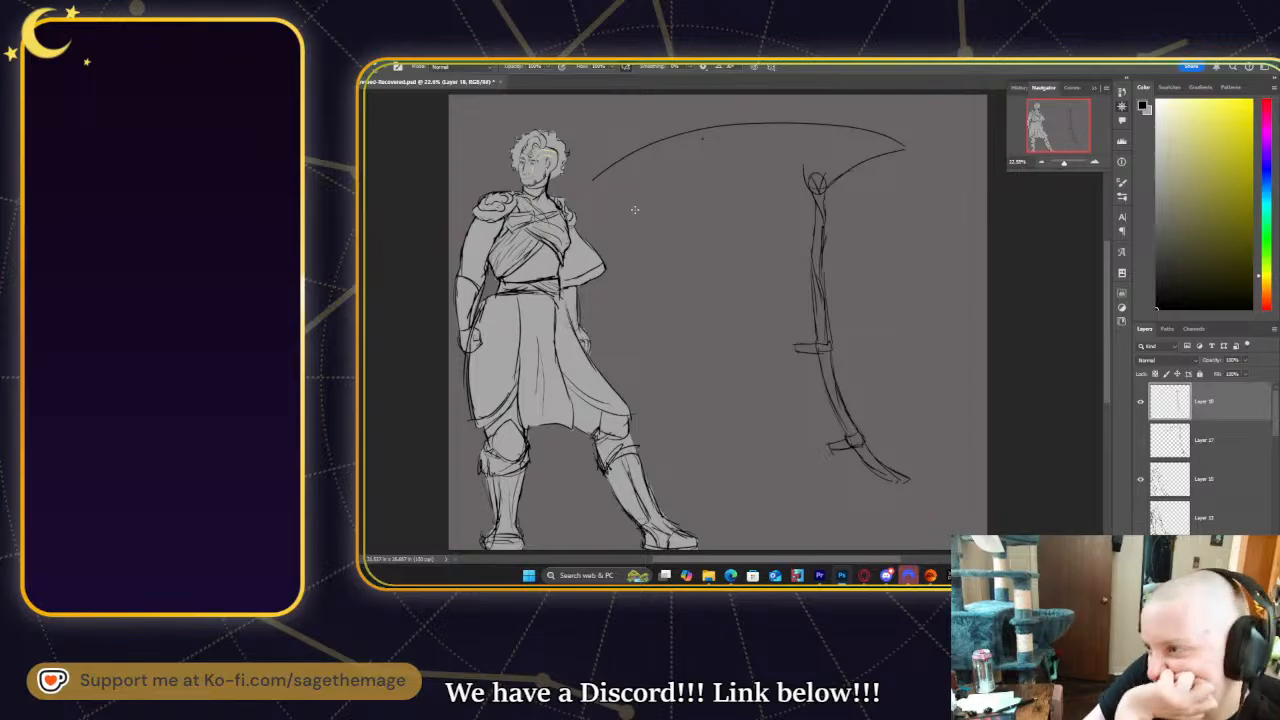
pyautogui.moveTo(626, 148)
pyautogui.mouseDown()
pyautogui.moveTo(791, 187)
pyautogui.moveTo(556, 193)
pyautogui.mouseUp()
pyautogui.hotkey('ctrl', 'z')
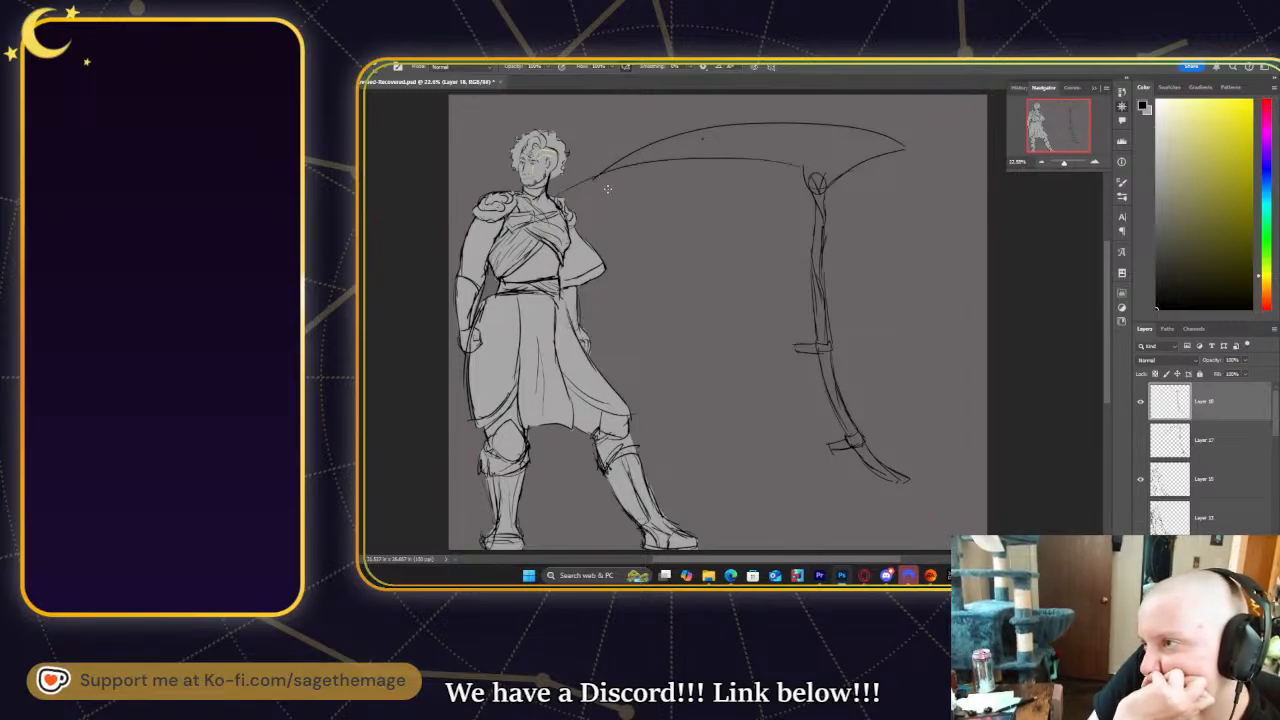
pyautogui.press('e')
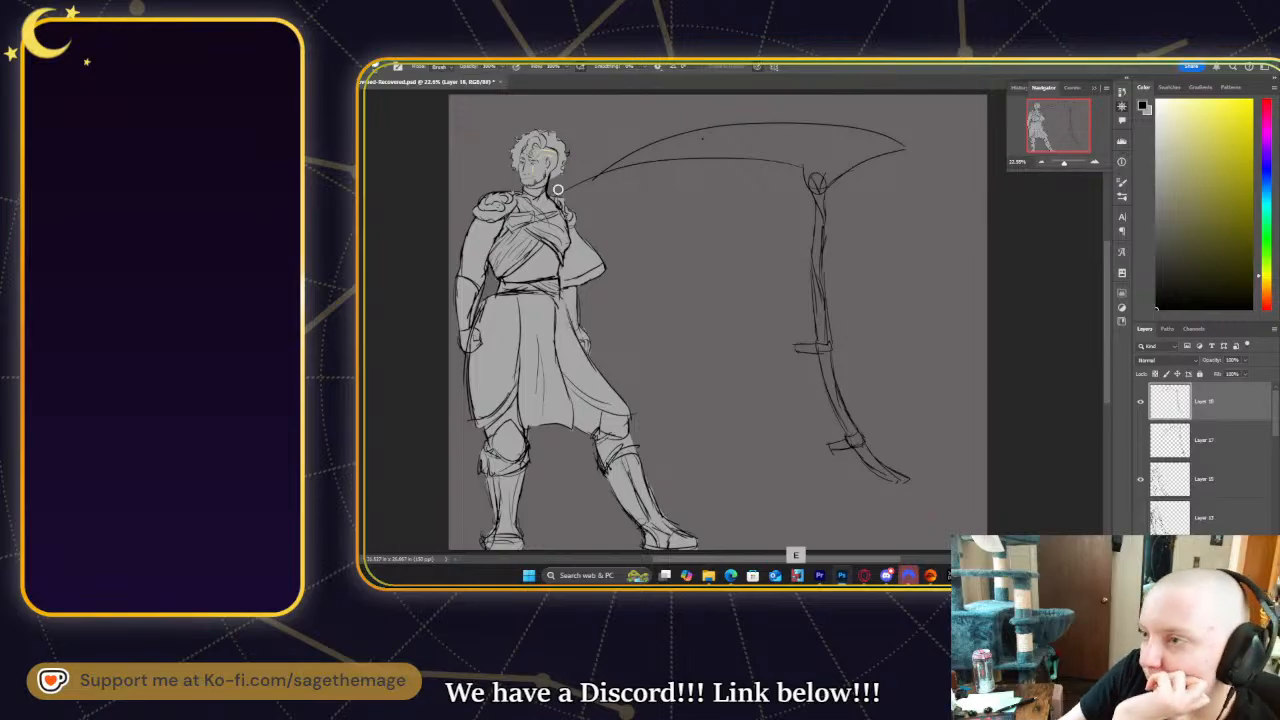
pyautogui.moveTo(587, 187); pyautogui.dragTo(595, 184)
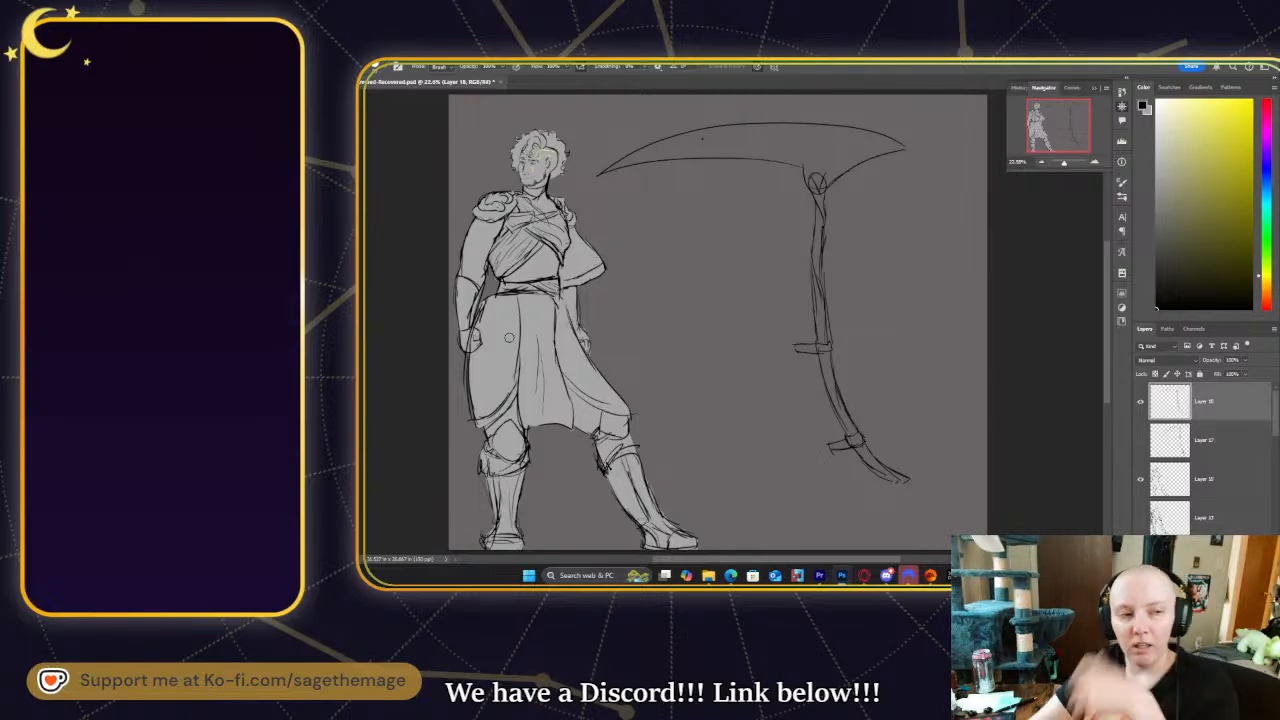
# - Rotate the whole scythe clockwise by about 20° and shift it slightly toward the character
pyautogui.hotkey('ctrl', 't')
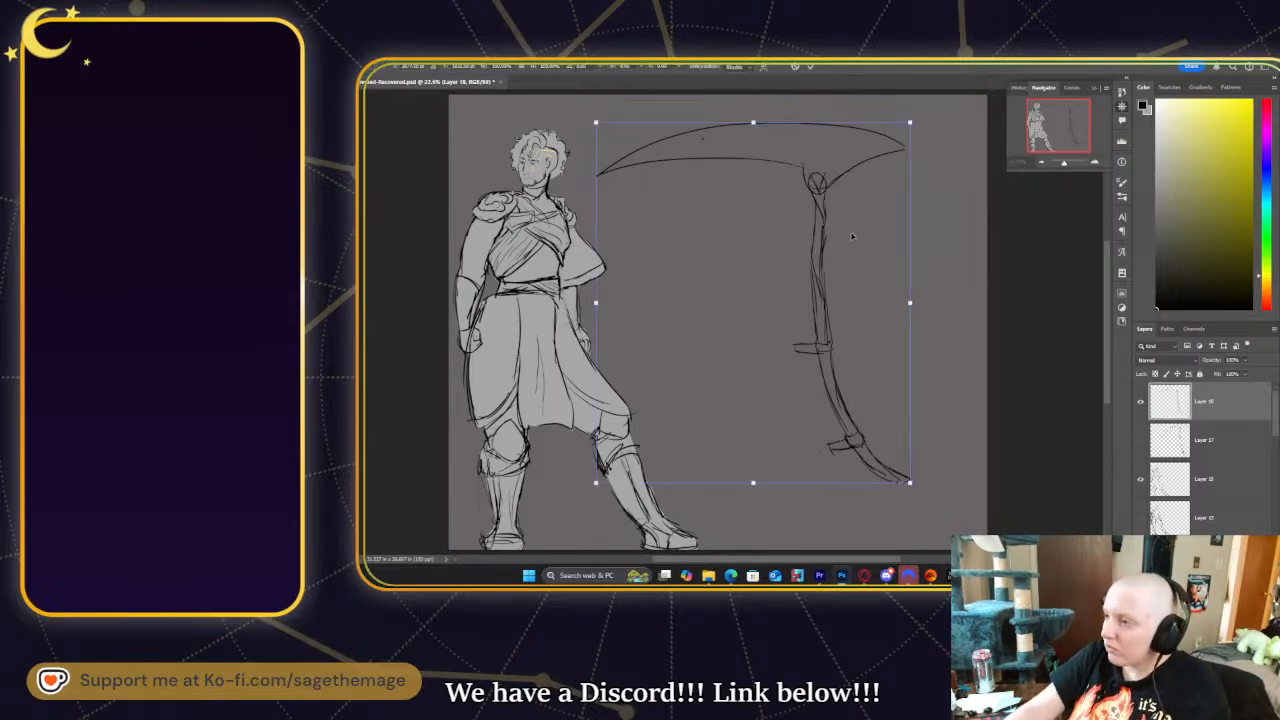
pyautogui.moveTo(957, 257); pyautogui.dragTo(947, 330)
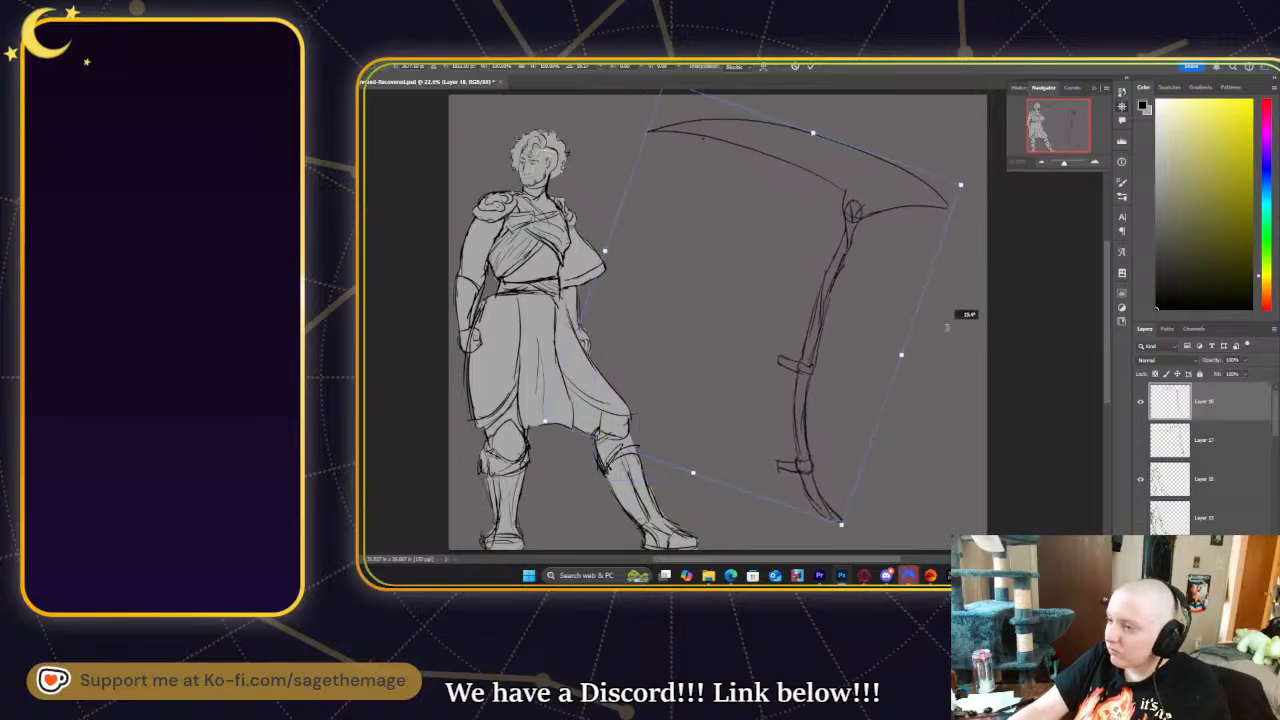
pyautogui.moveTo(865, 376); pyautogui.dragTo(833, 375)
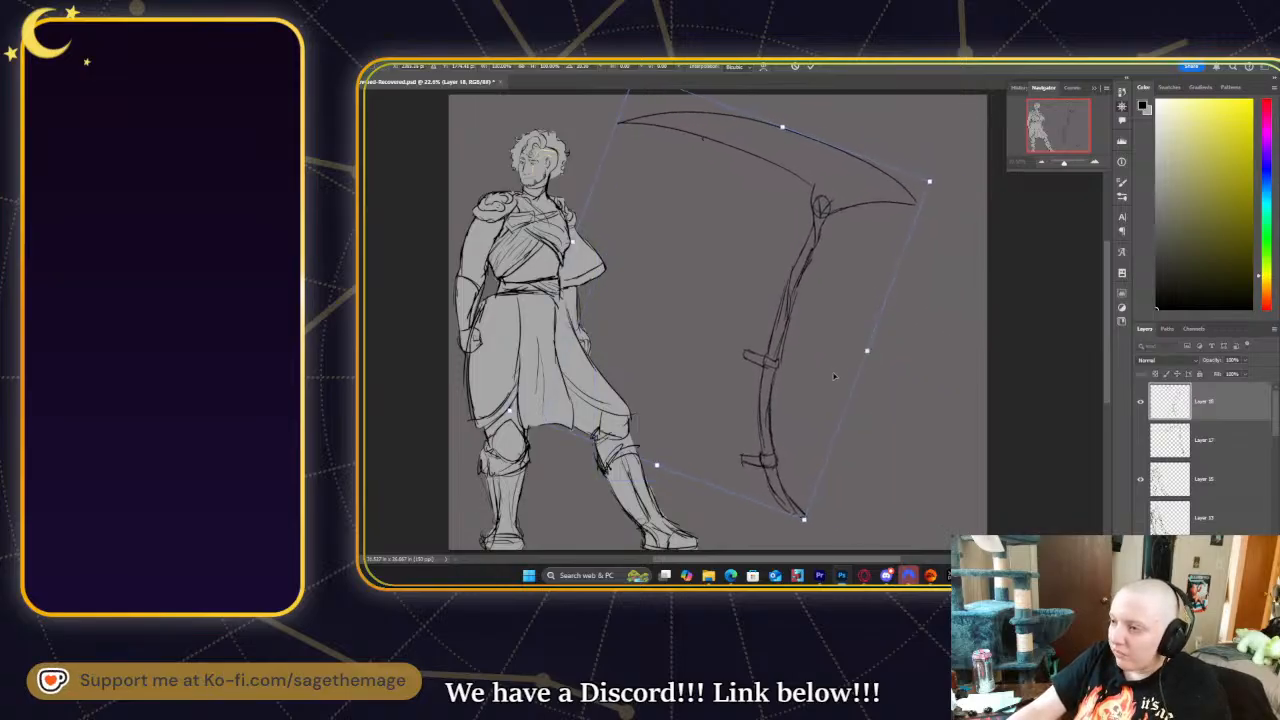
pyautogui.press('Return')
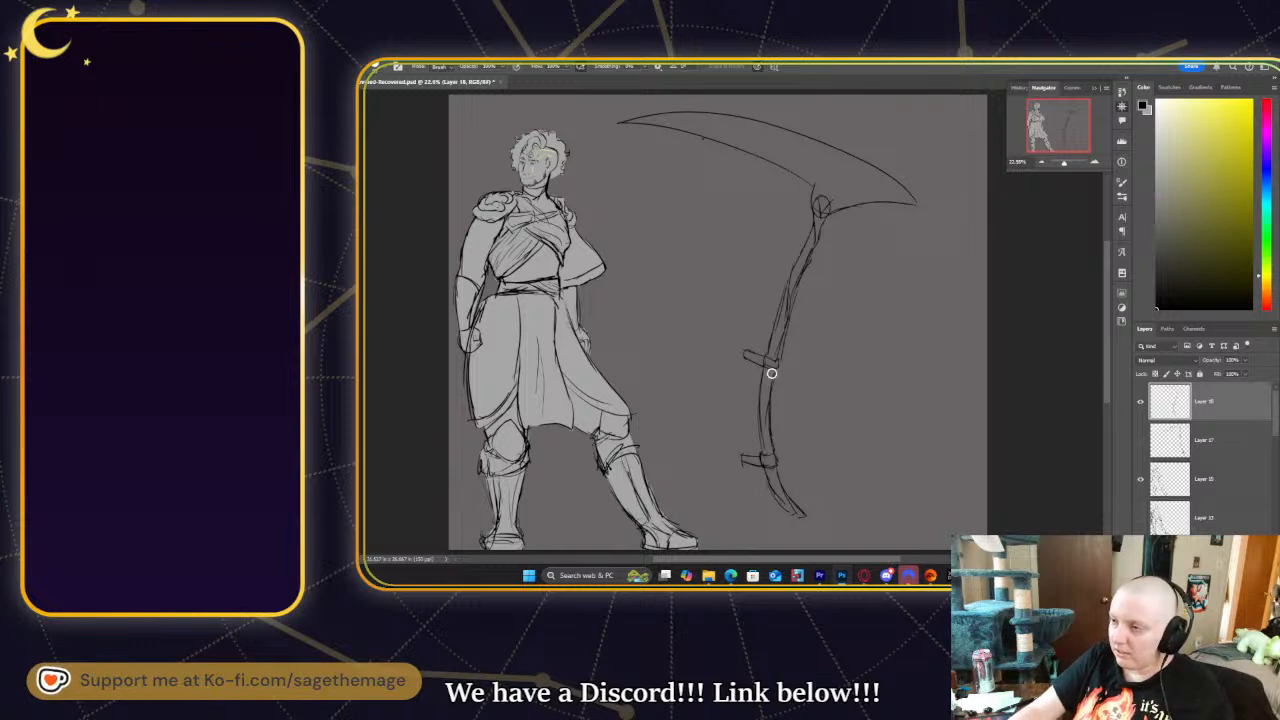
# - Sketch an inner contour line inside the blade, running from near the tip down toward the shaft head
pyautogui.press('b')
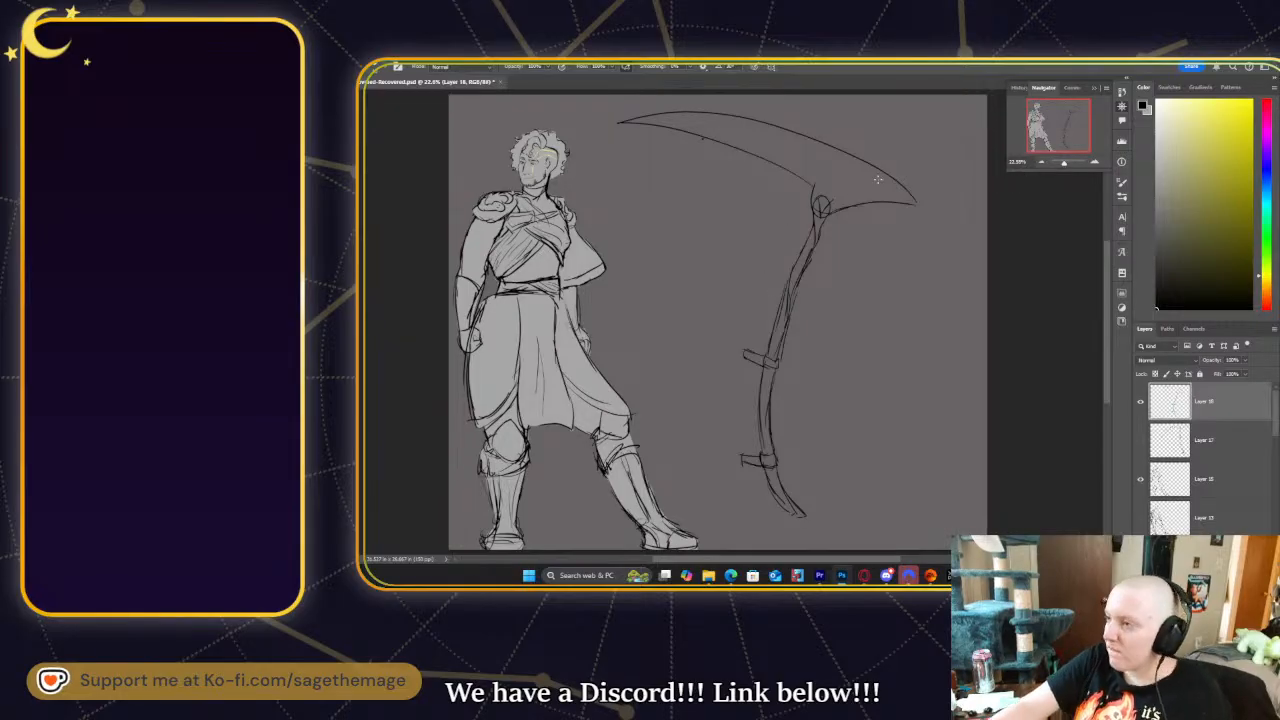
pyautogui.moveTo(665, 120); pyautogui.dragTo(695, 121)
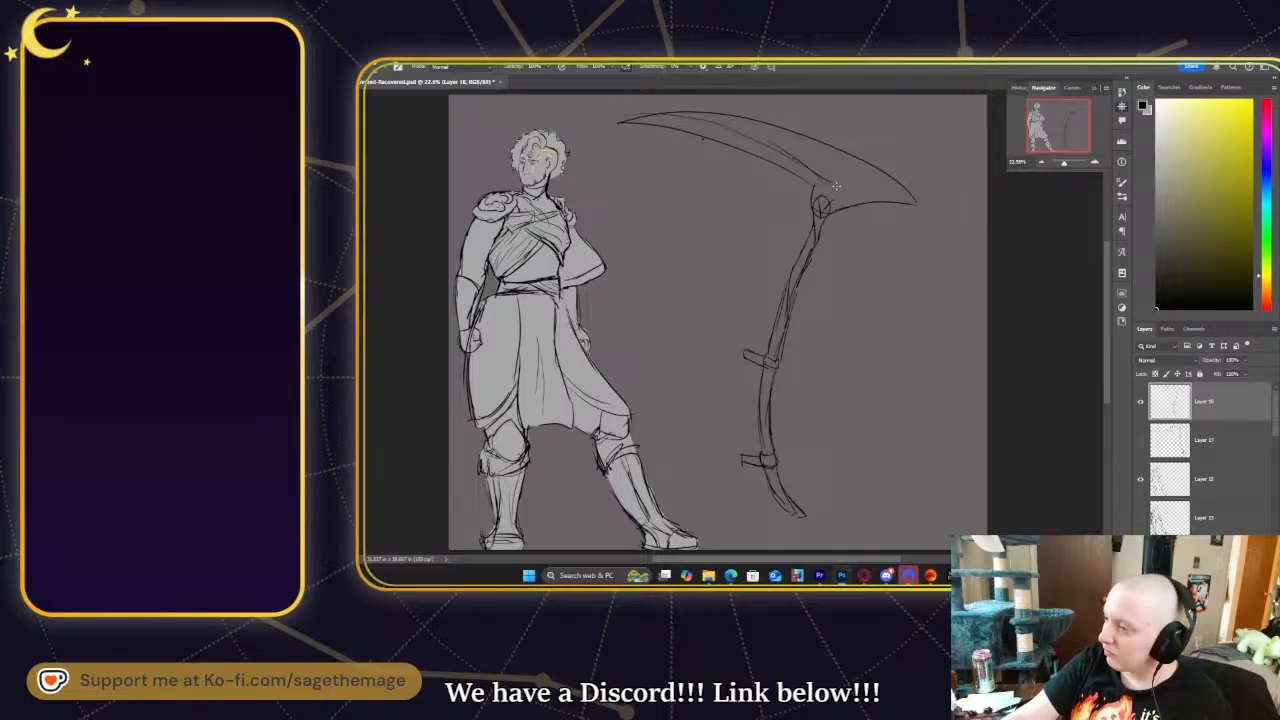